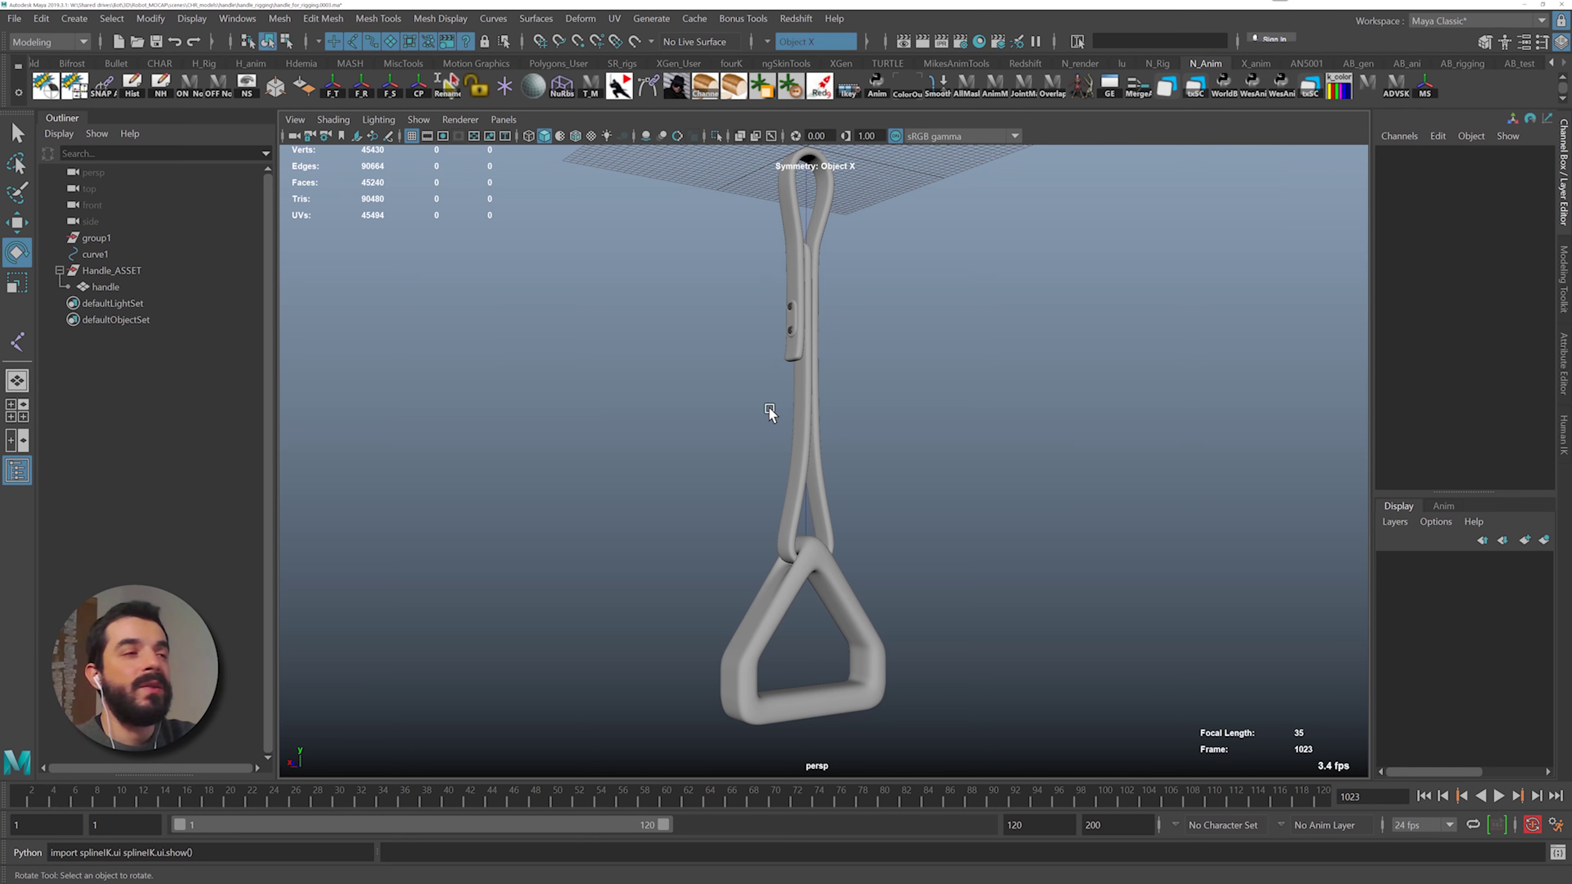
alt+drag(849, 453, 803, 550)
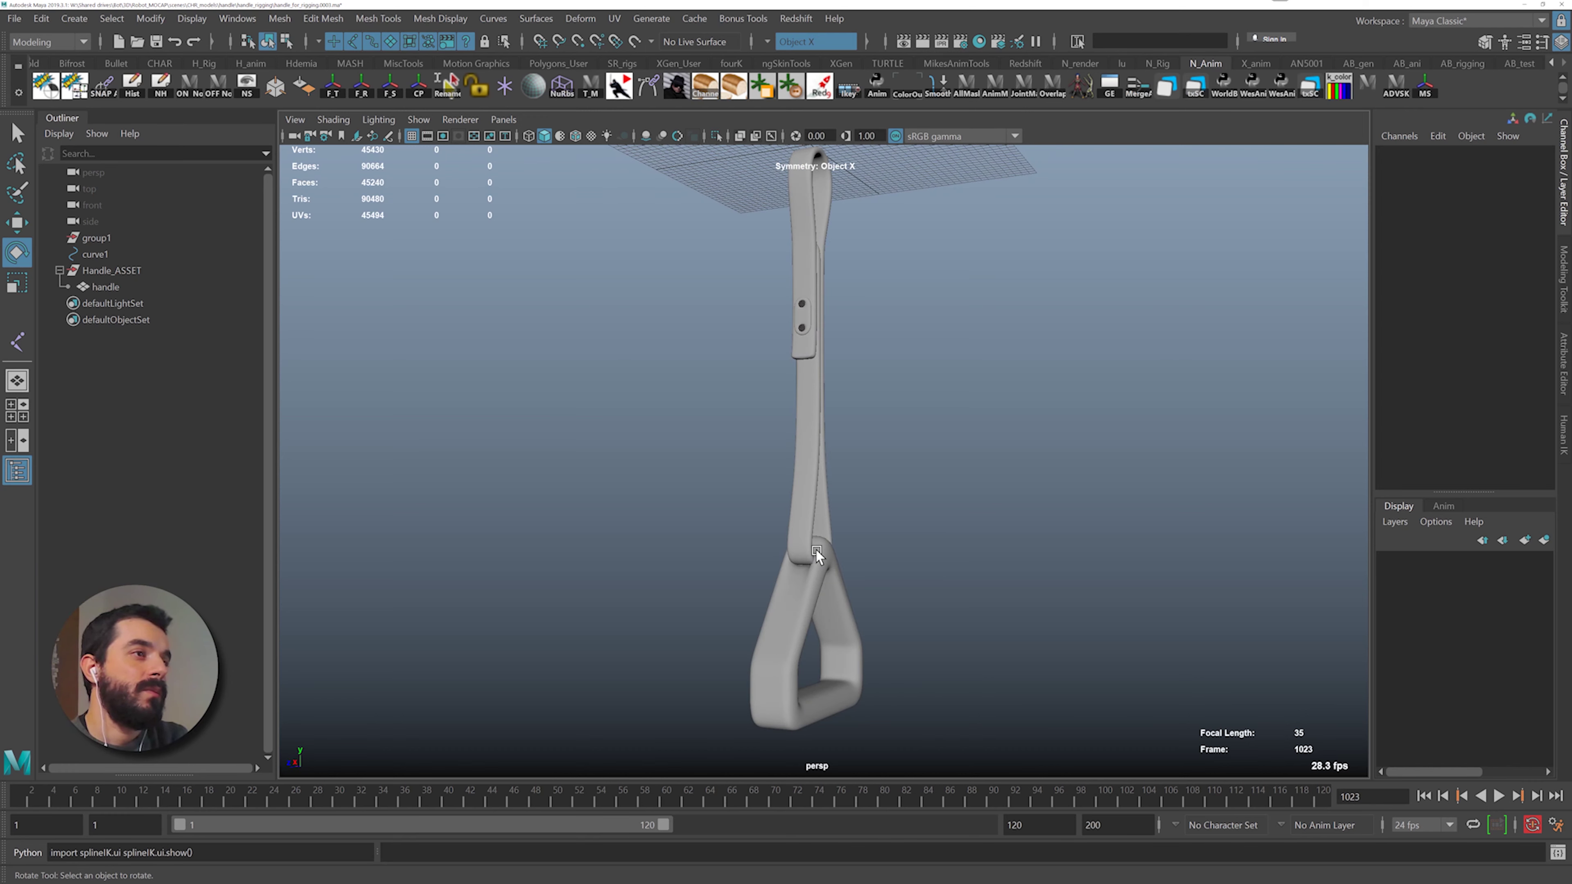
click(807, 301)
alt+drag(810, 276, 804, 694)
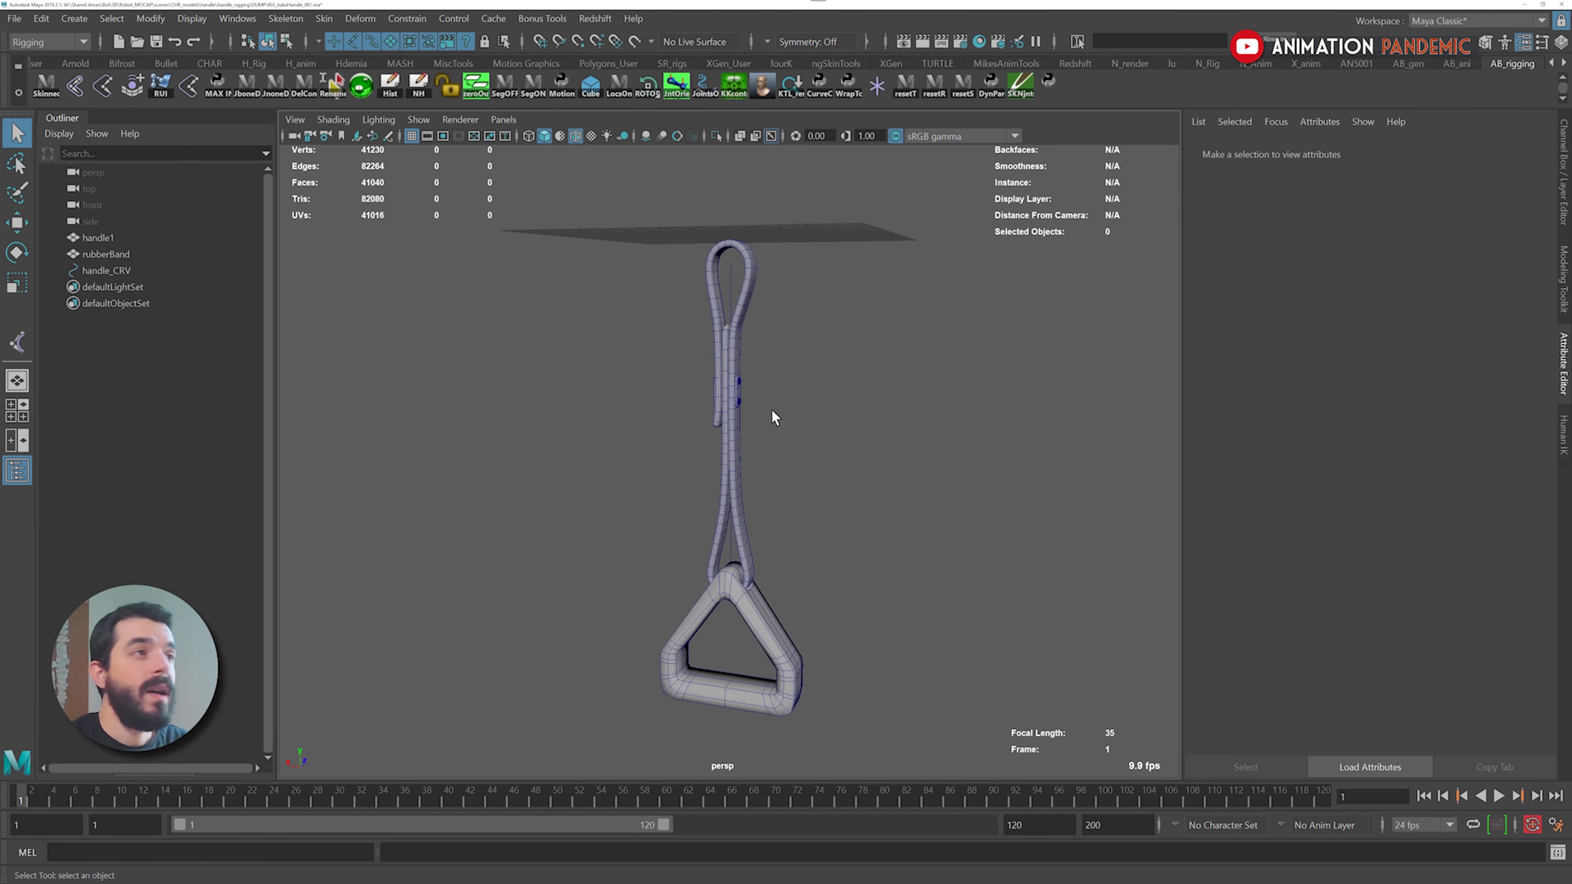
Examine the handle_CRV curve from the rubber band's top loop down to the handle in the front view, using shaded and wireframe display
alt+right_drag(772, 410, 824, 411)
alt+middle_drag(825, 410, 854, 408)
click(772, 289)
alt+drag(776, 288, 845, 327)
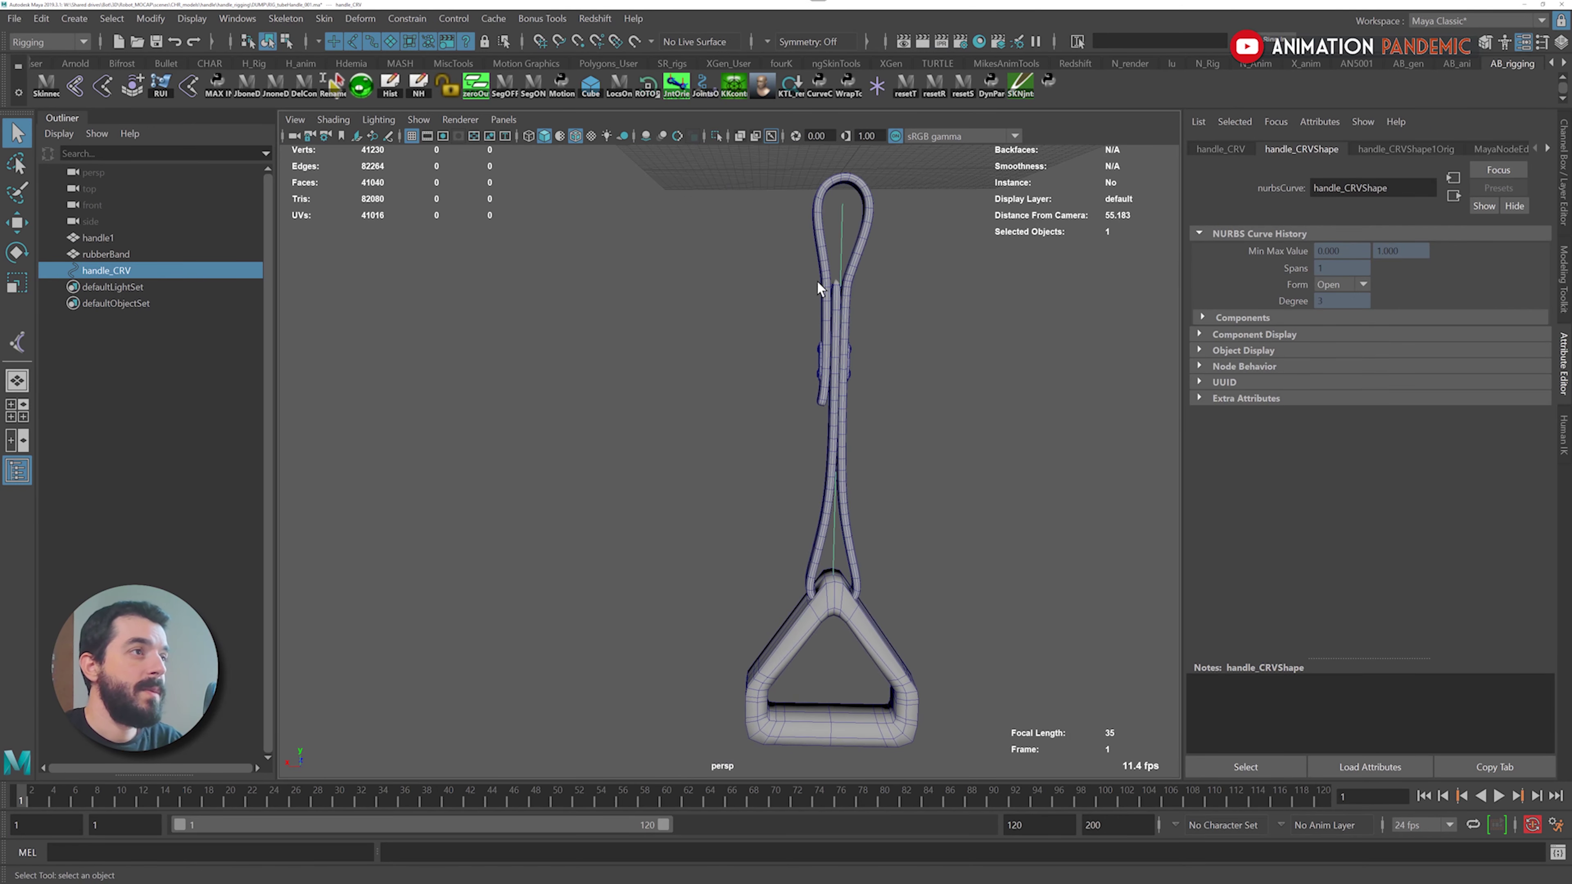
key(space)
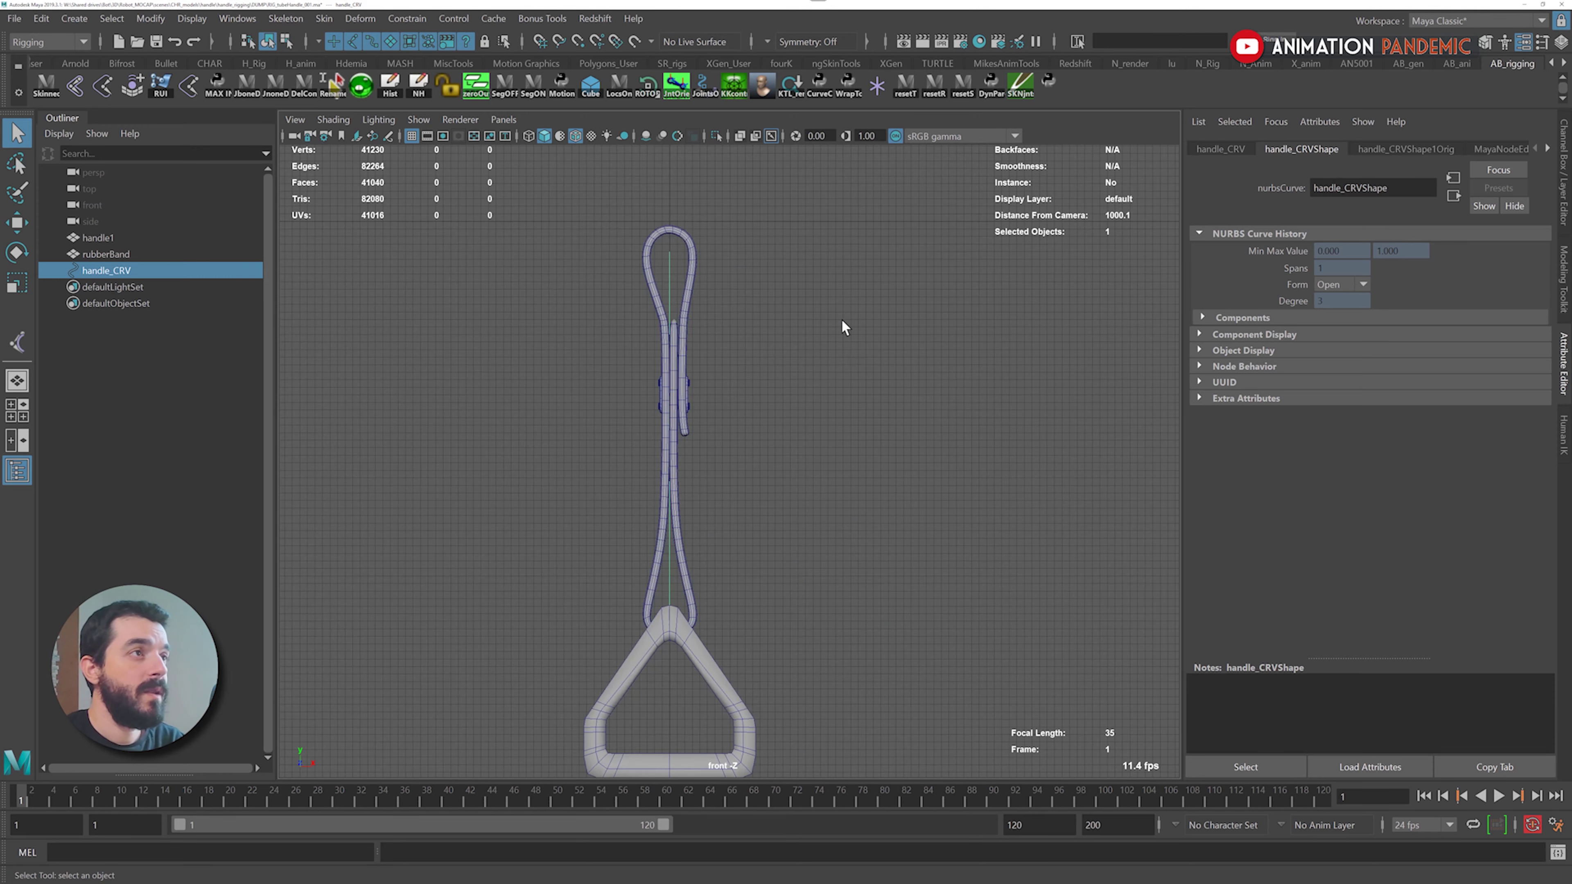
scroll(844, 327, up, 5)
click(742, 245)
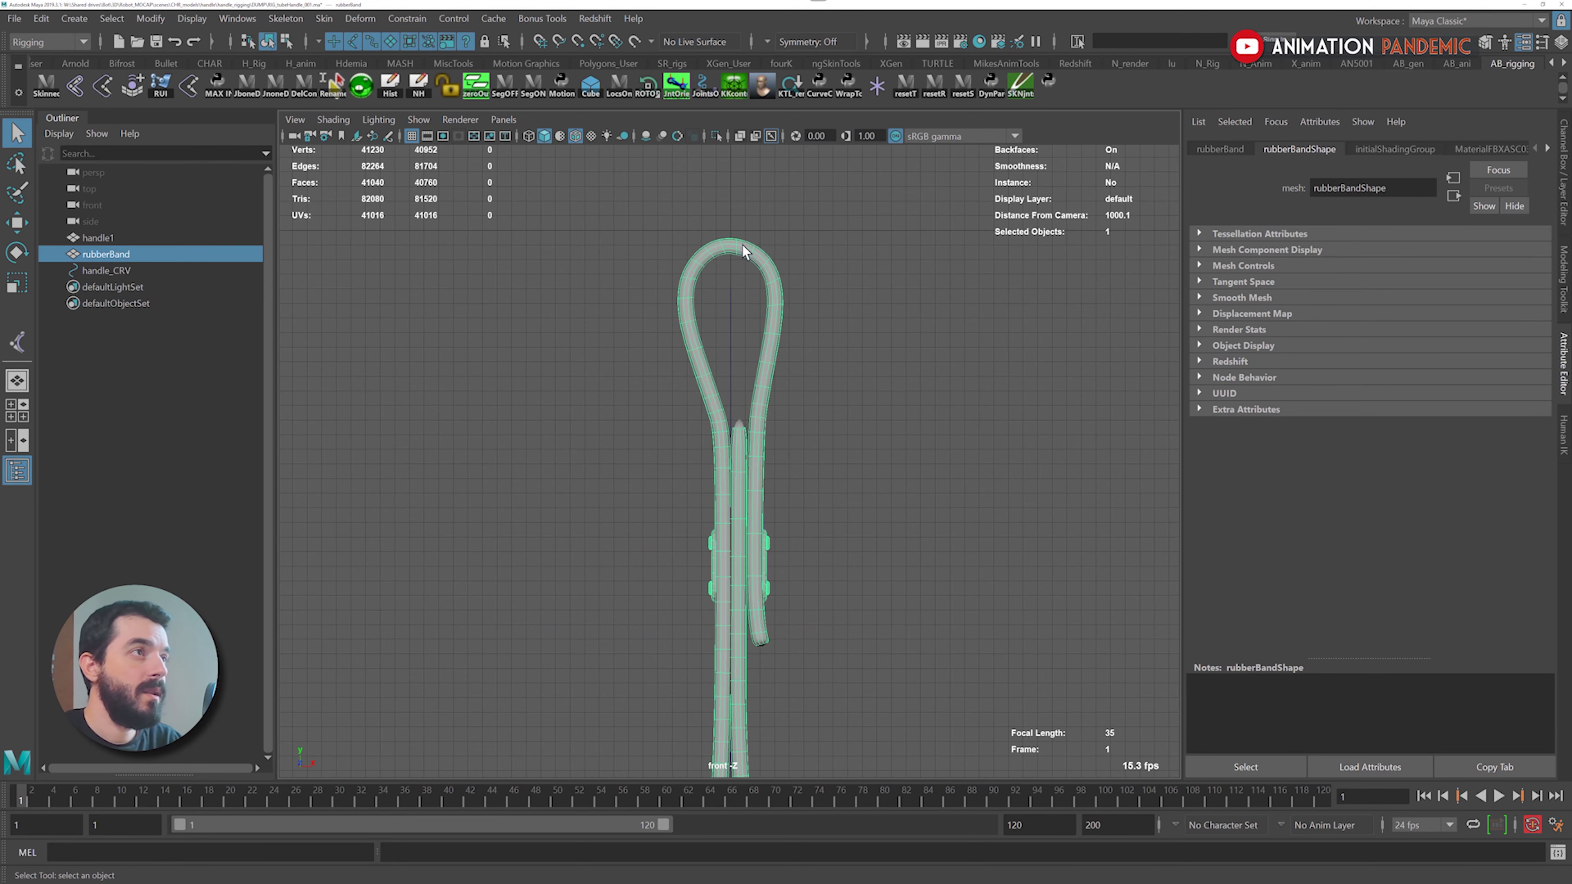
alt+middle_drag(744, 774, 786, 322)
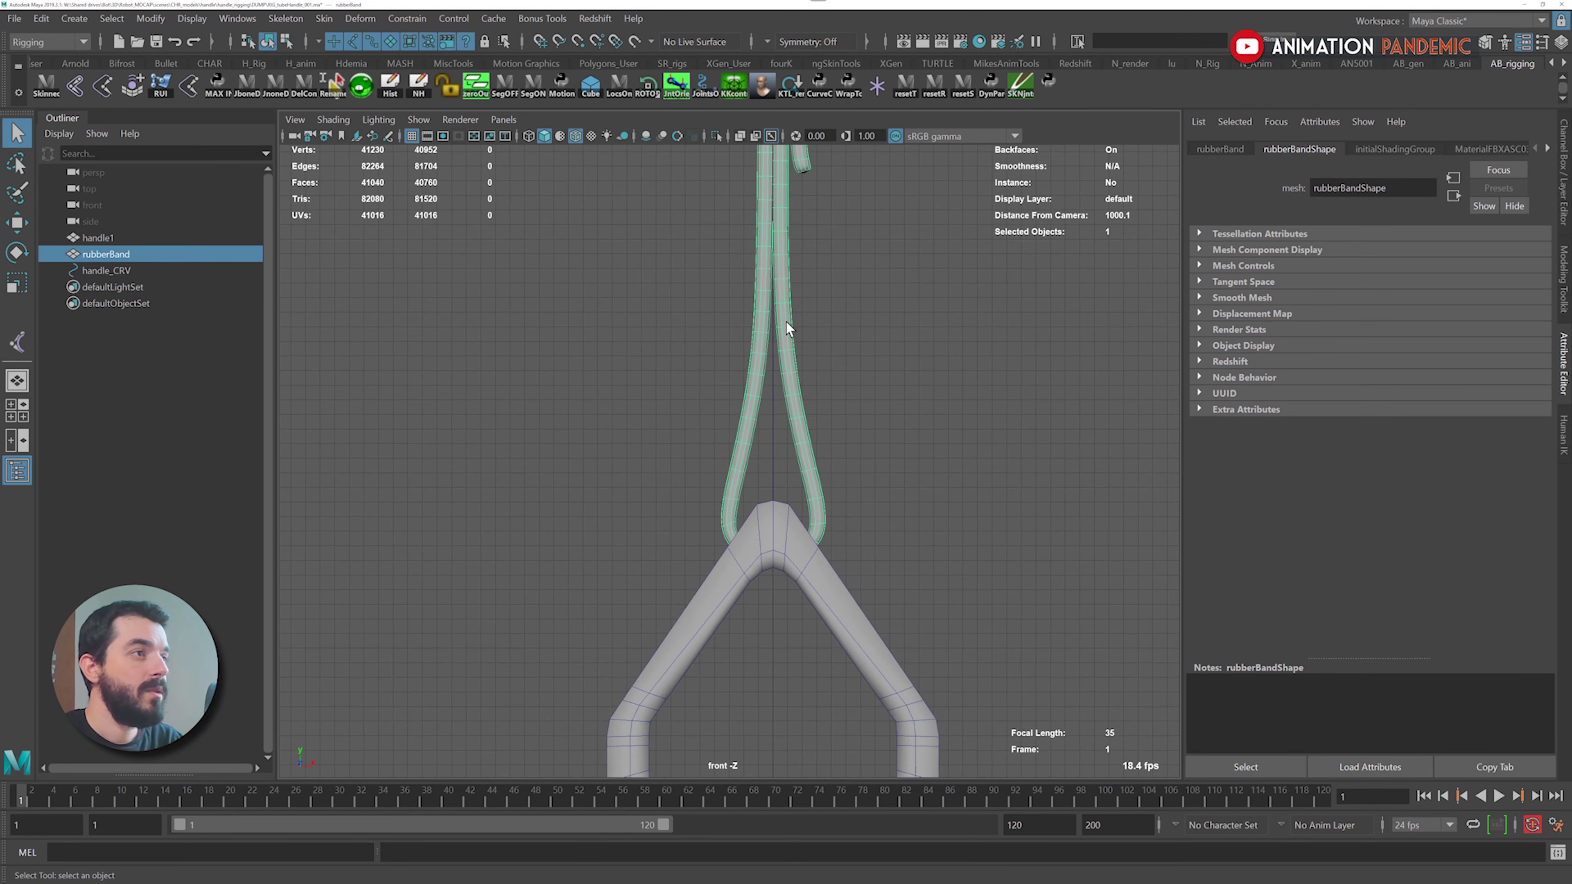
click(790, 483)
key(4)
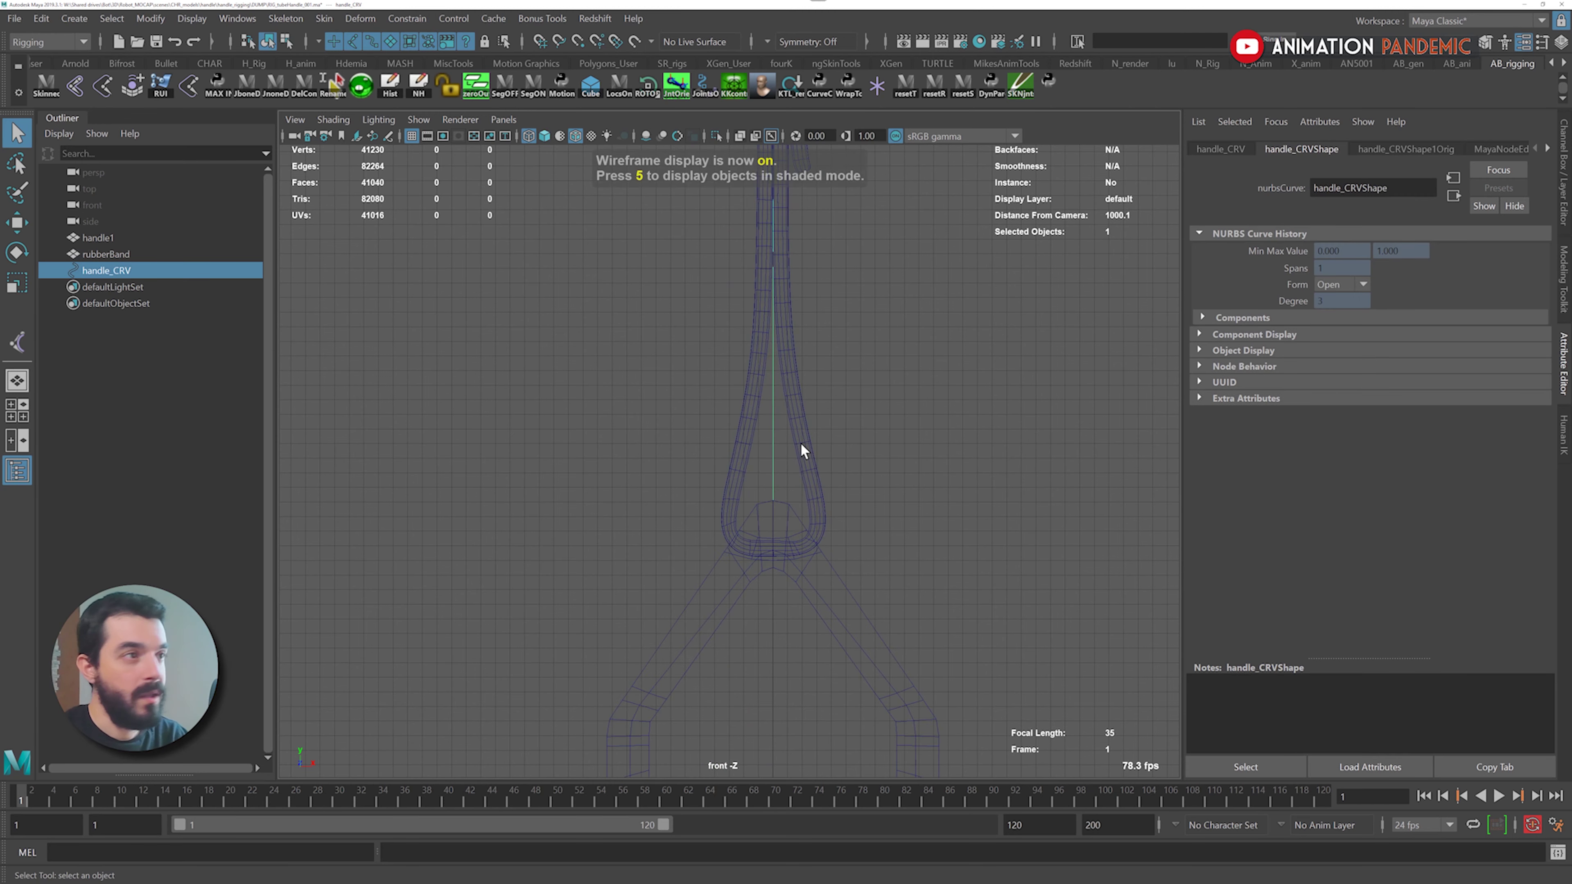
alt+middle_drag(785, 335, 791, 627)
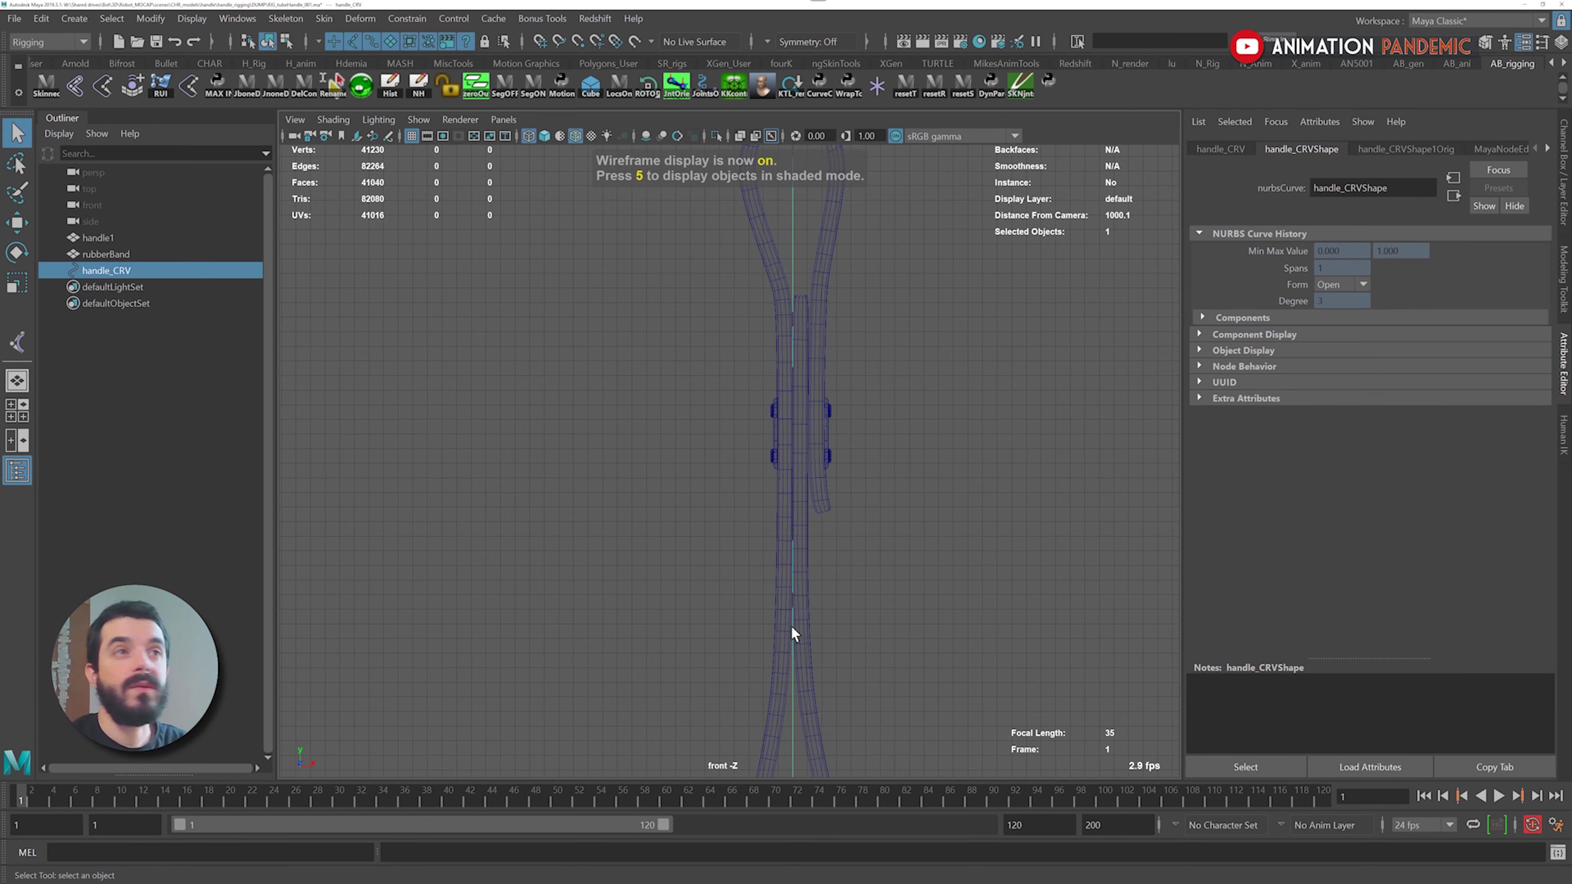
alt+middle_drag(789, 183, 778, 464)
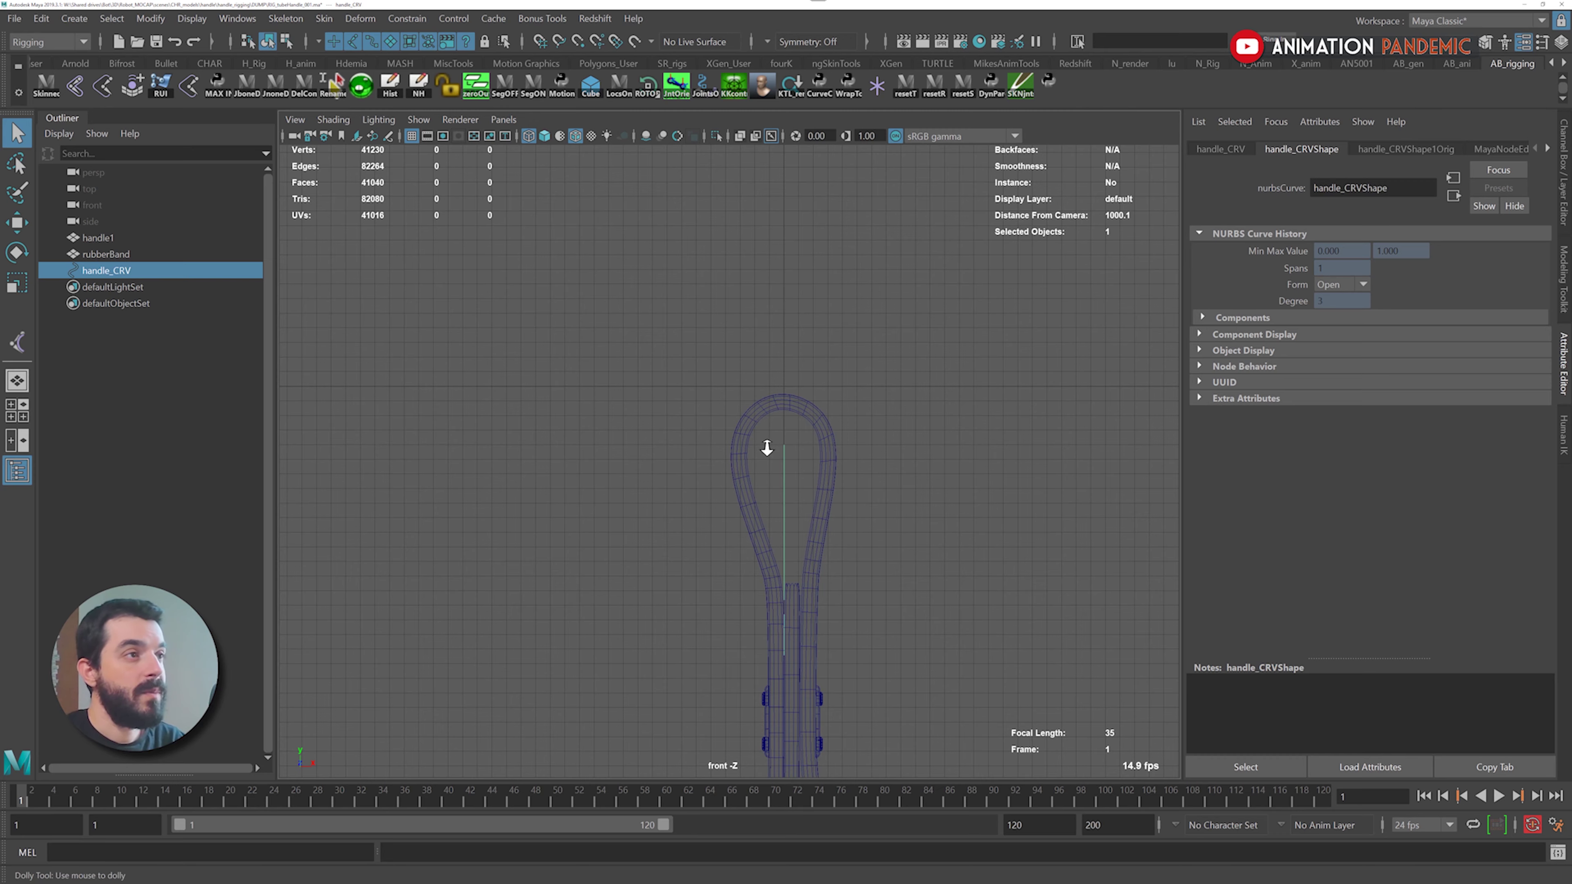
Create a polygon cylinder near the band's top loop and set its Rotate X to 90
scroll(783, 446, up, 2)
click(65, 23)
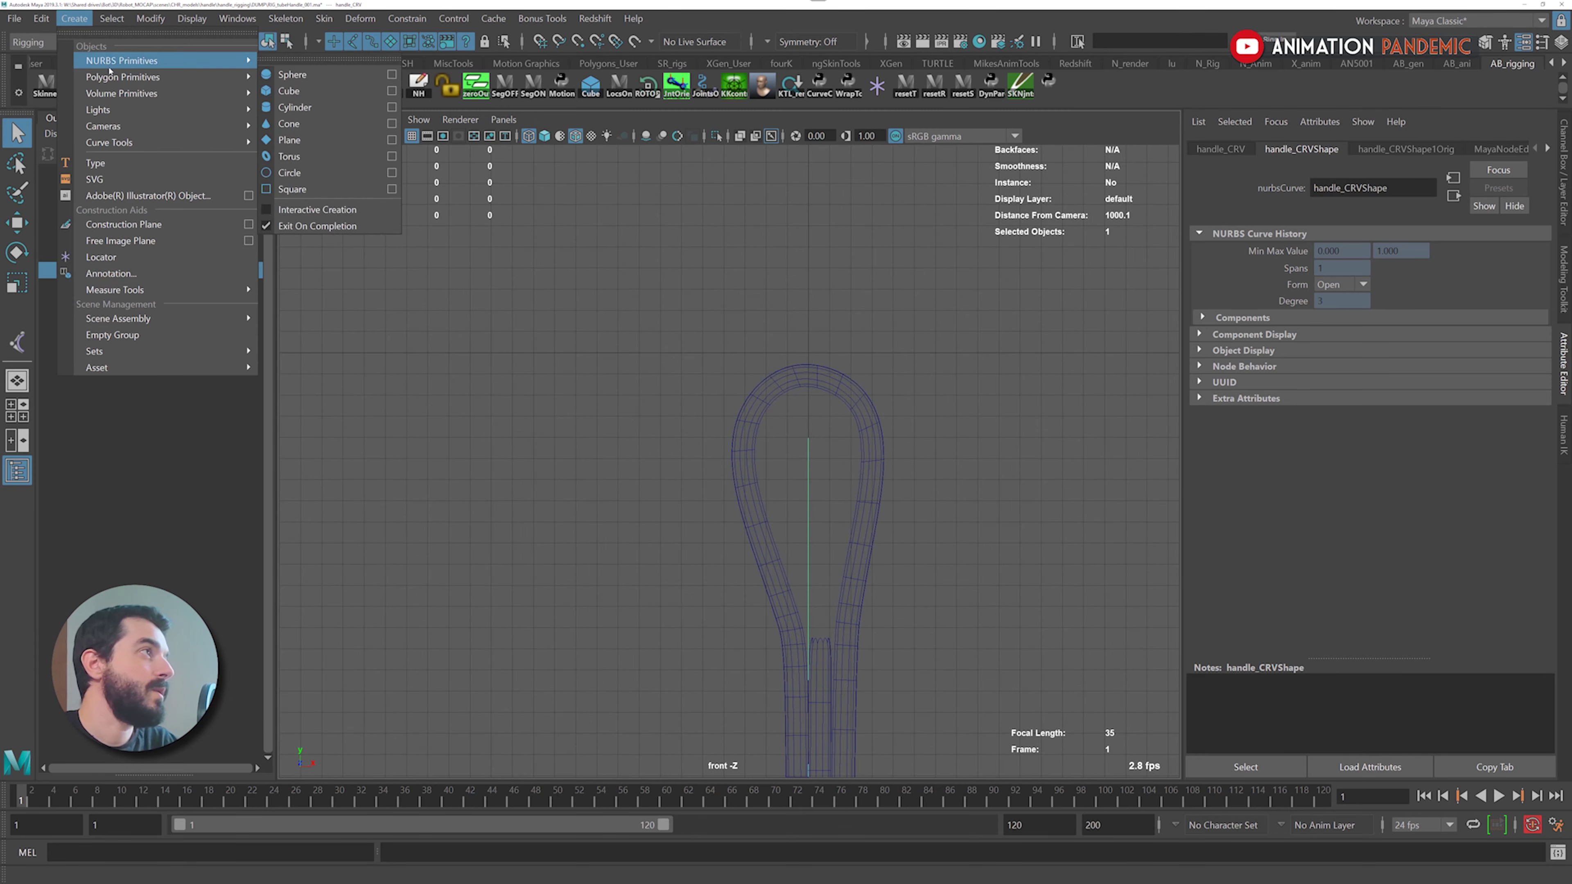
mouse_move(105, 77)
click(291, 126)
key(e)
drag(809, 310, 815, 495)
key(ctrl+a)
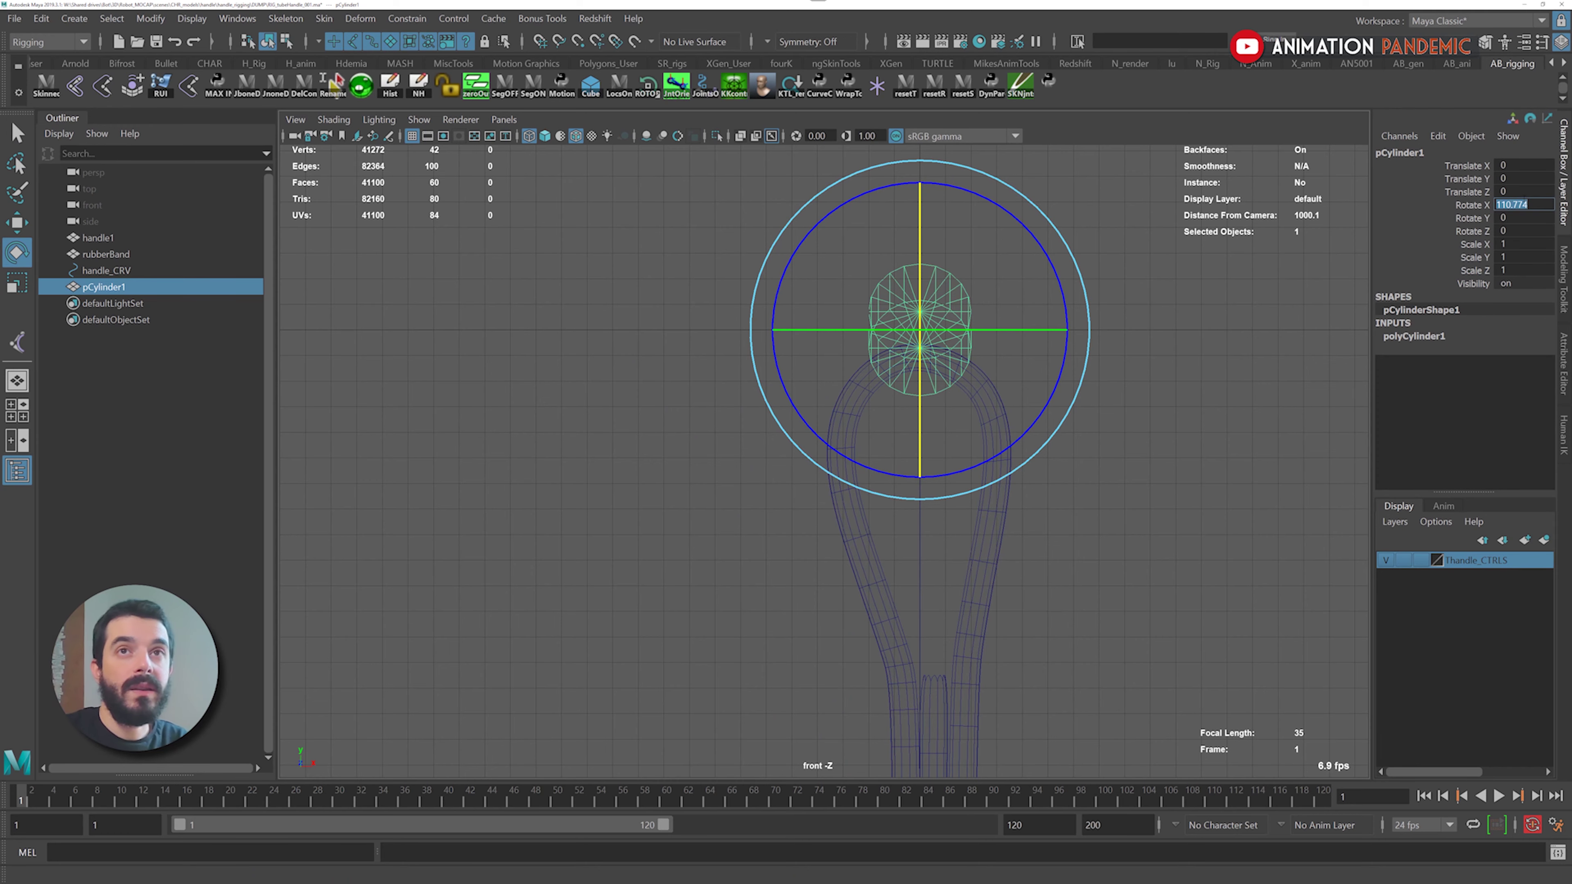
text(90)
key(Return)
Fit the cylinder inside the rubber band's top loop at Translate Y -2.016 and scale 1.152, displayed shaded
key(w)
middle_drag(835, 470, 899, 447)
key(5)
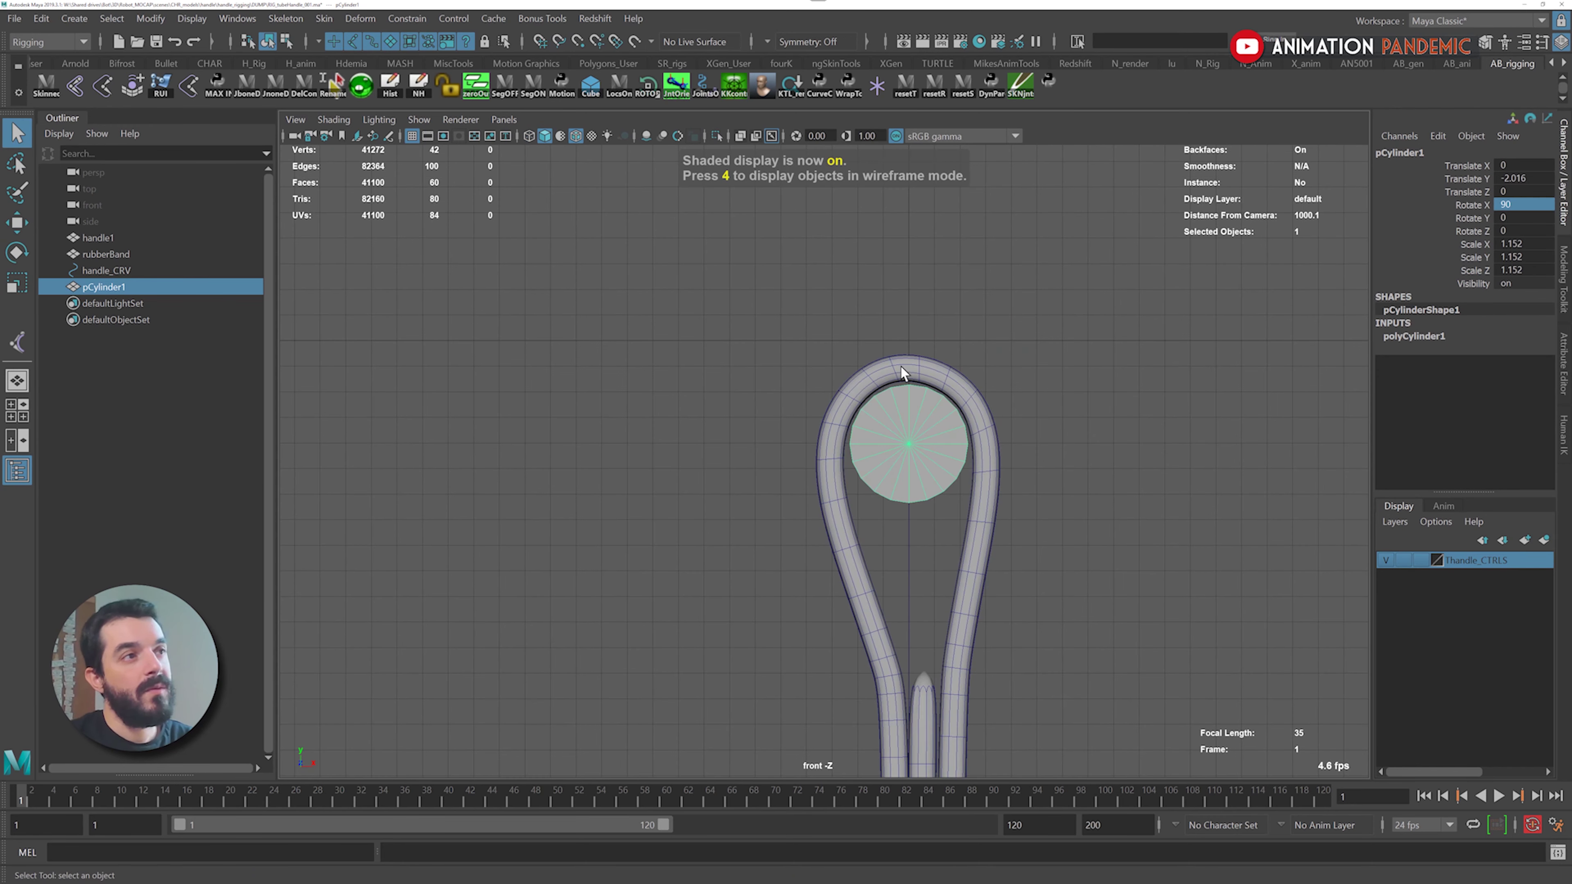
Parent the rubber band to the cylinder and test-rotate the cylinder in the front view plane
click(988, 473)
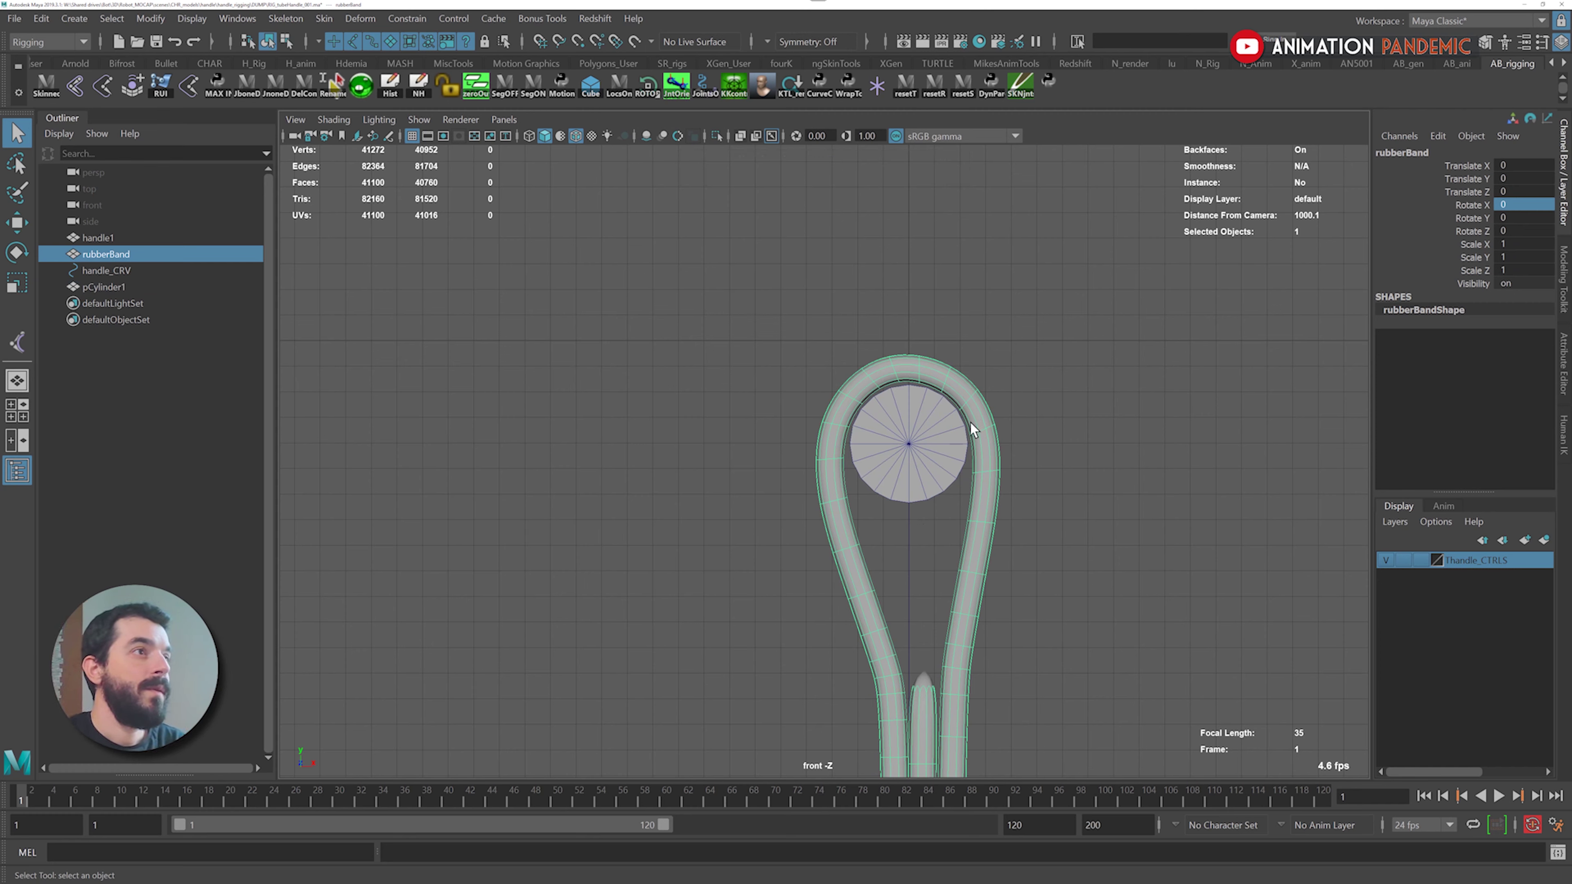
shift+click(942, 424)
key(p)
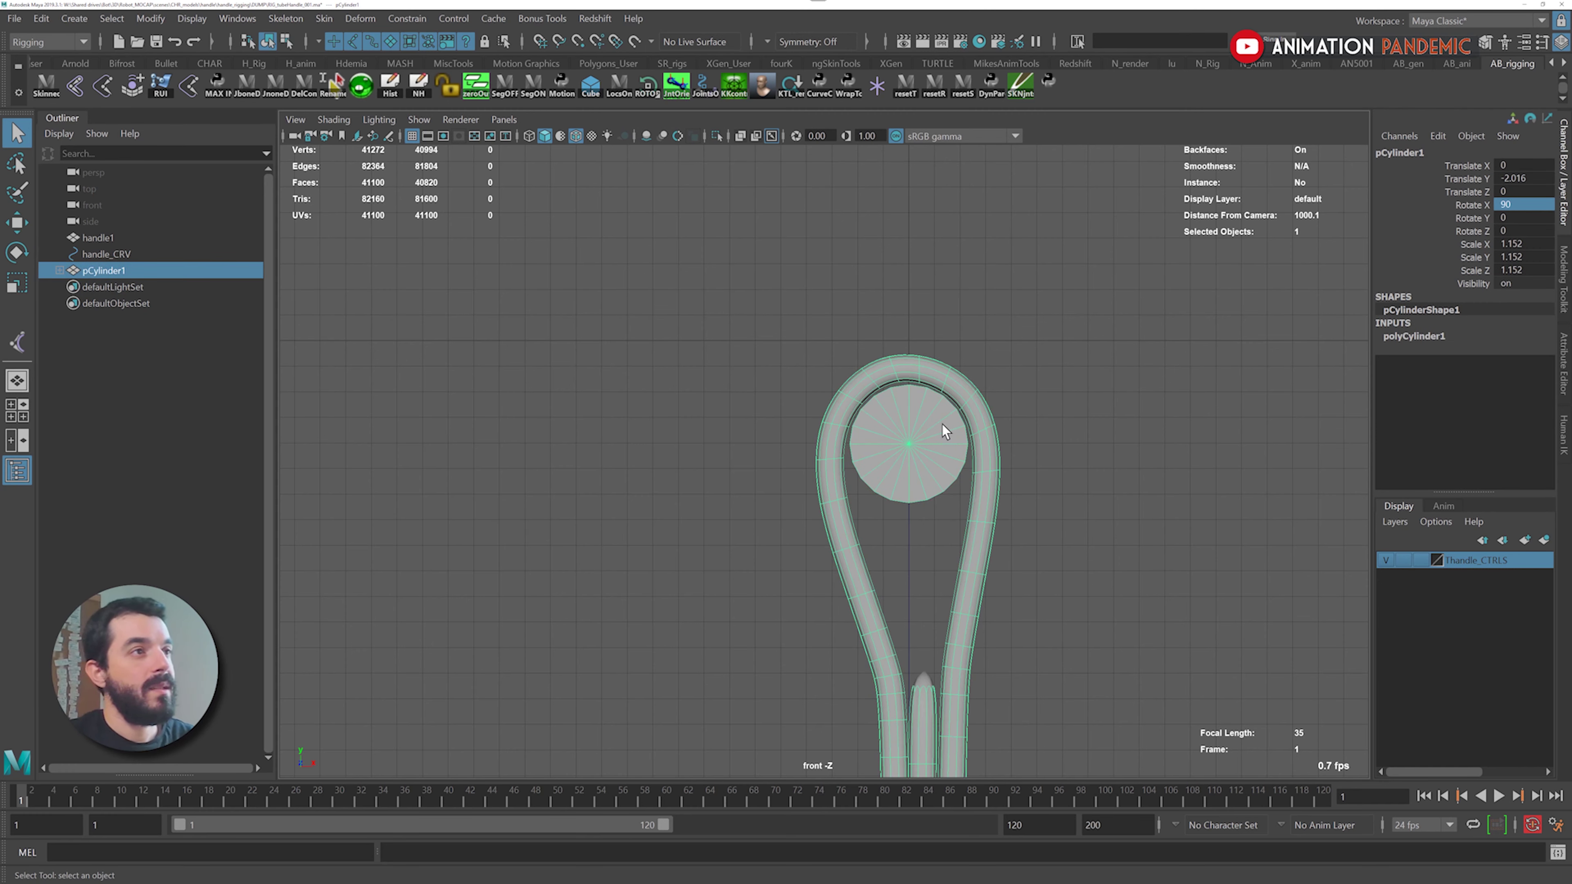
key(e)
drag(1024, 343, 865, 403)
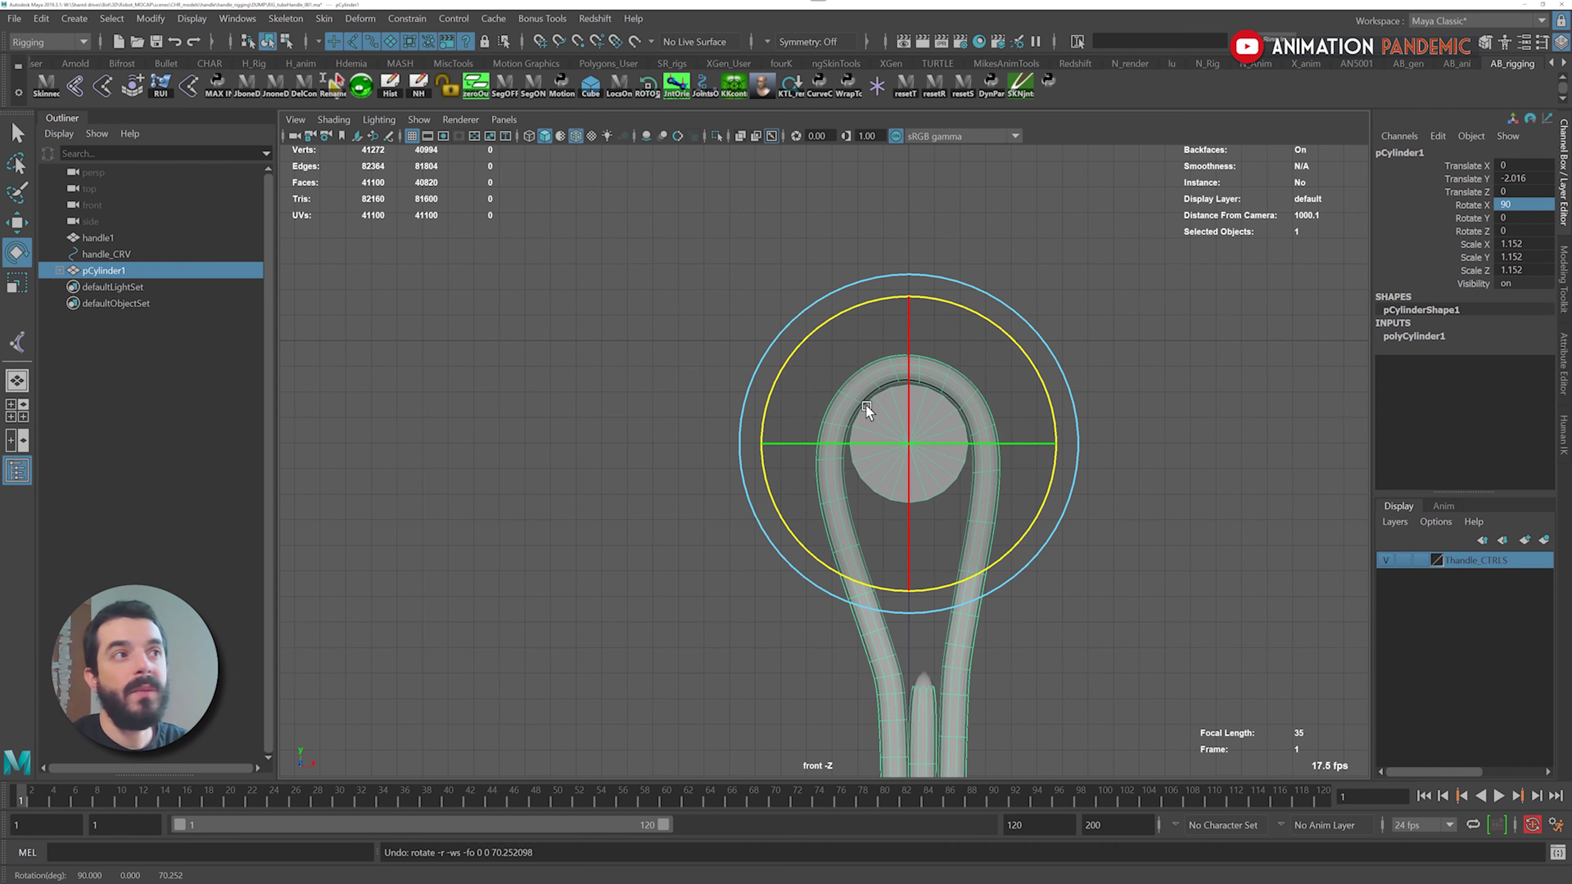
Unparent the rubber band from the cylinder, and delete the cylinder
key(q)
click(834, 495)
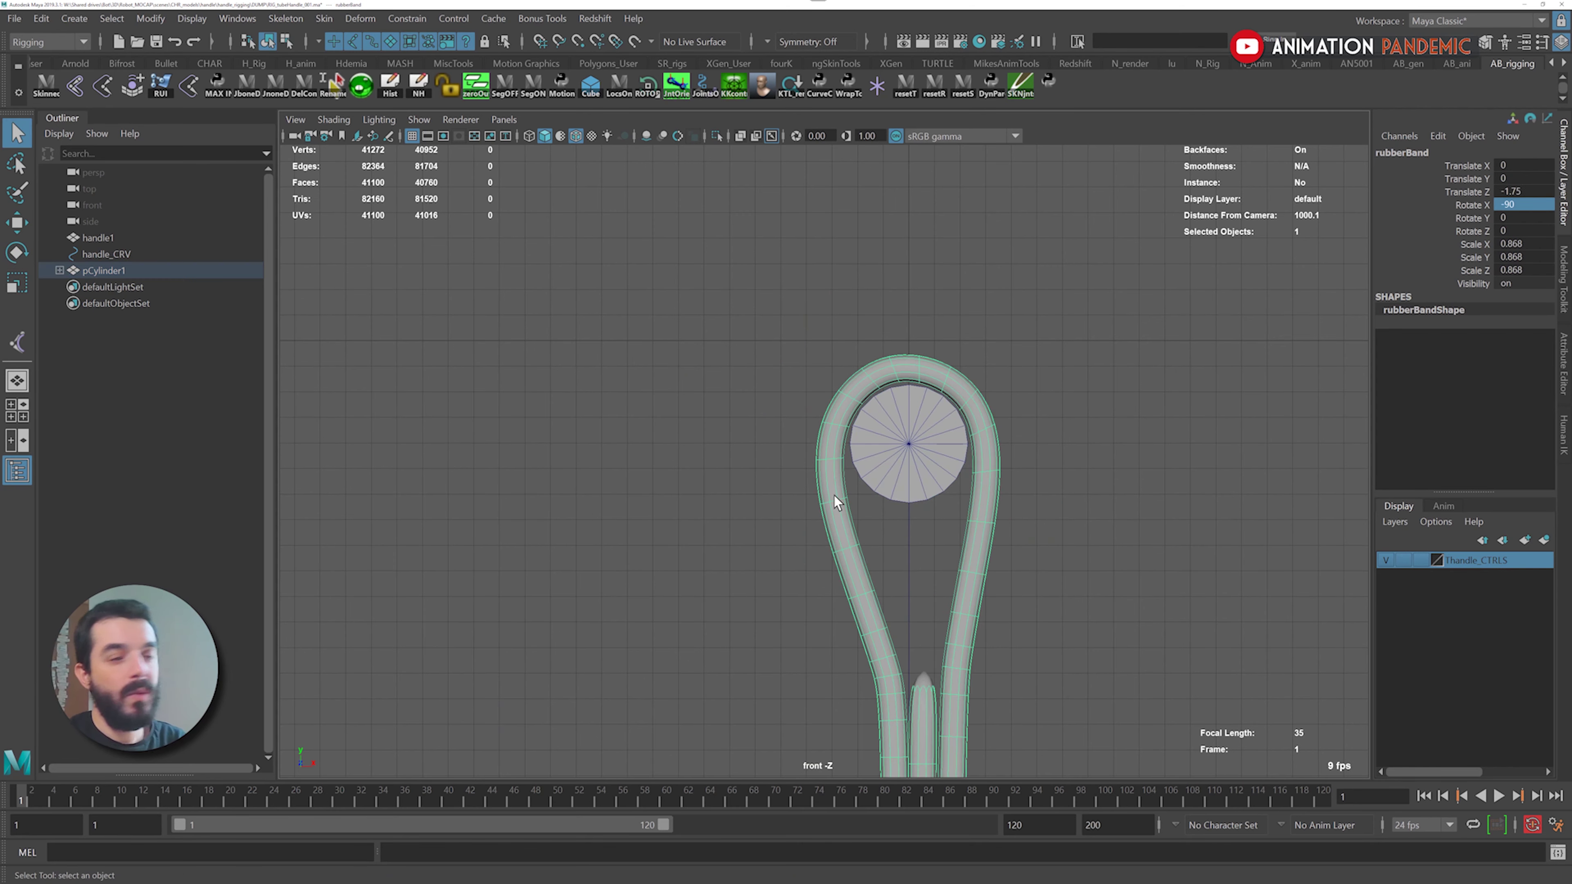
key(shift+p)
click(909, 521)
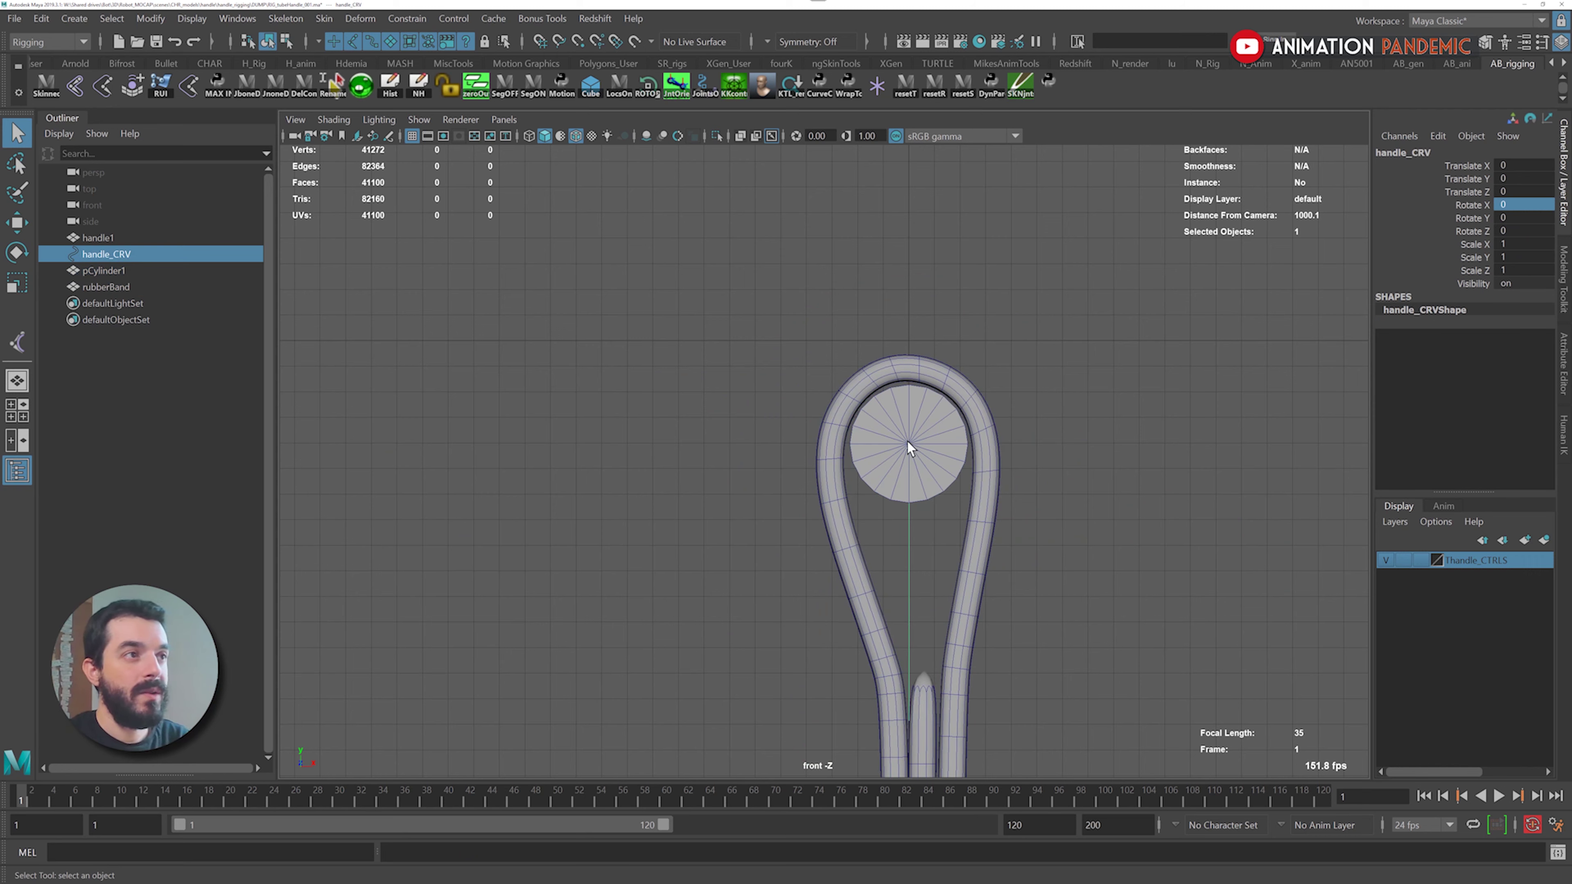
key(4)
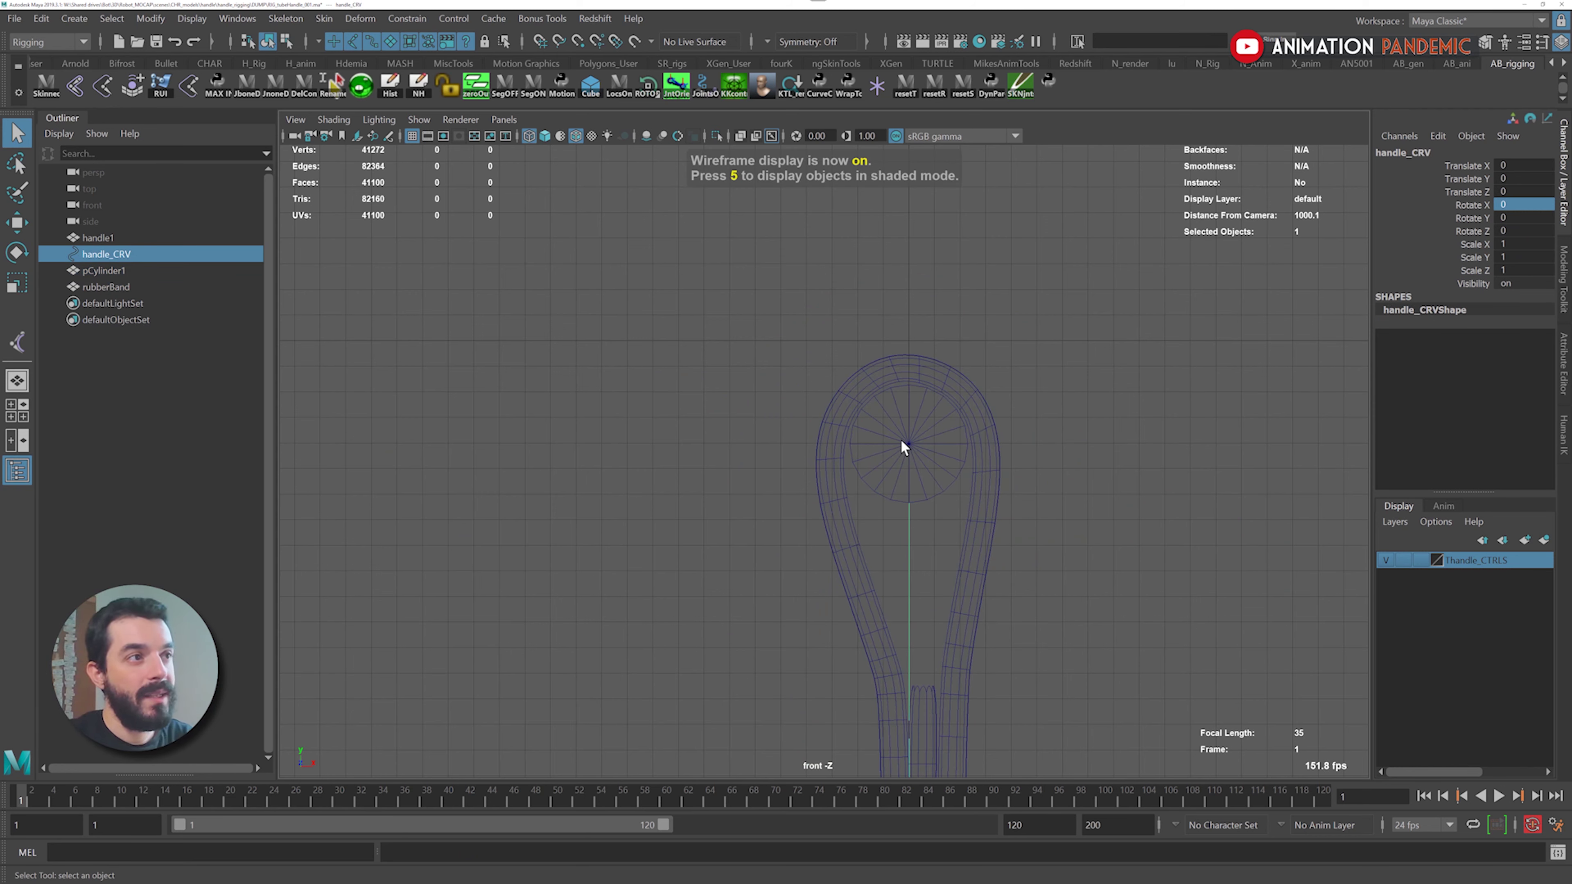
click(874, 434)
key(Delete)
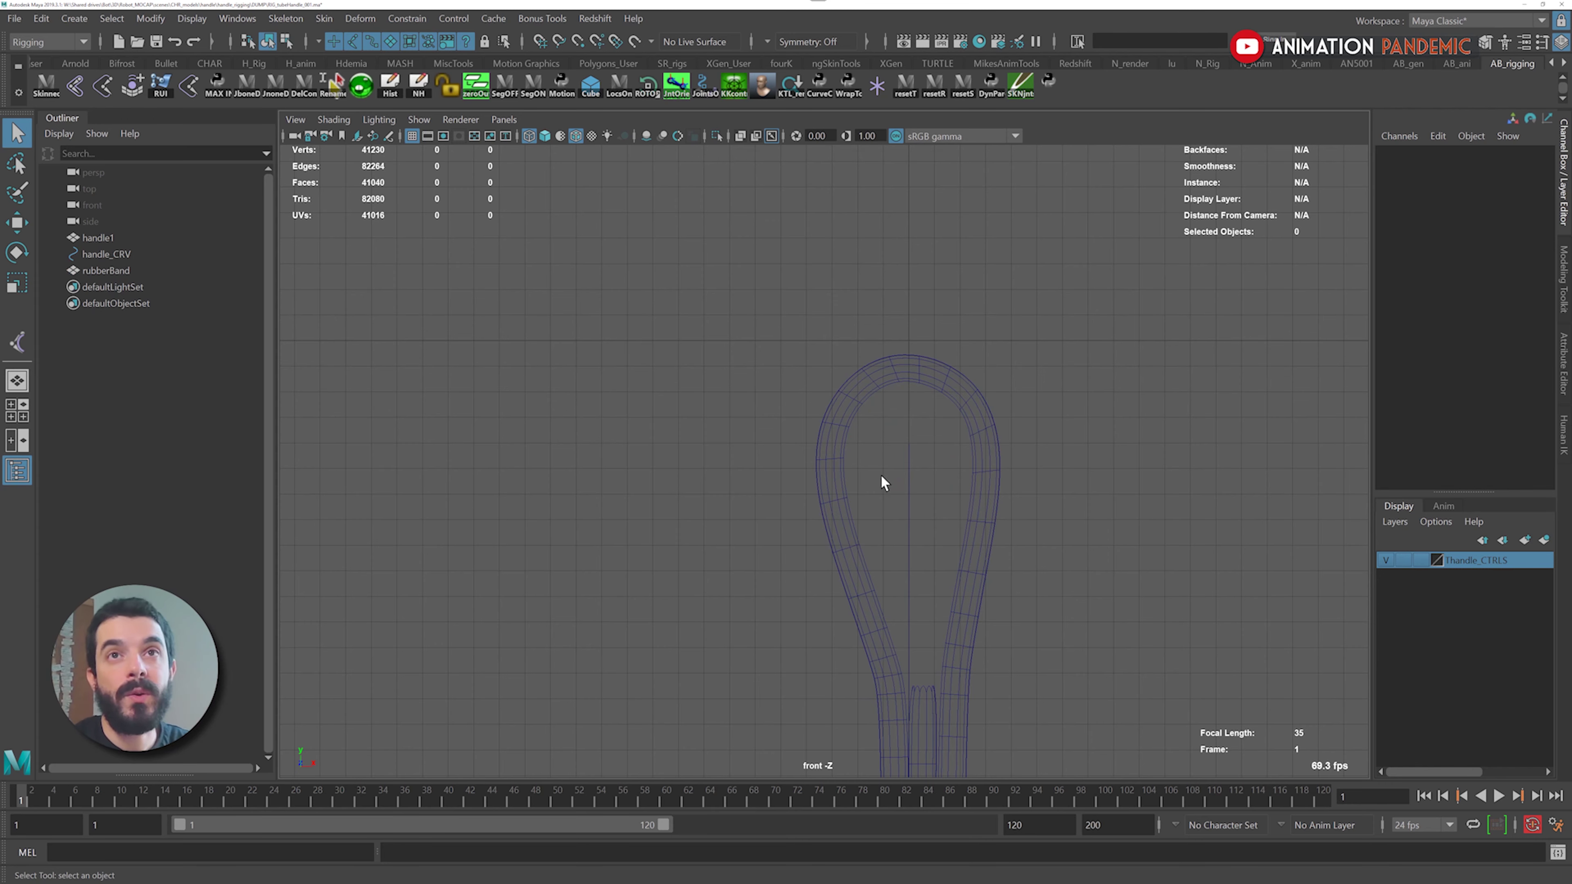
key(5)
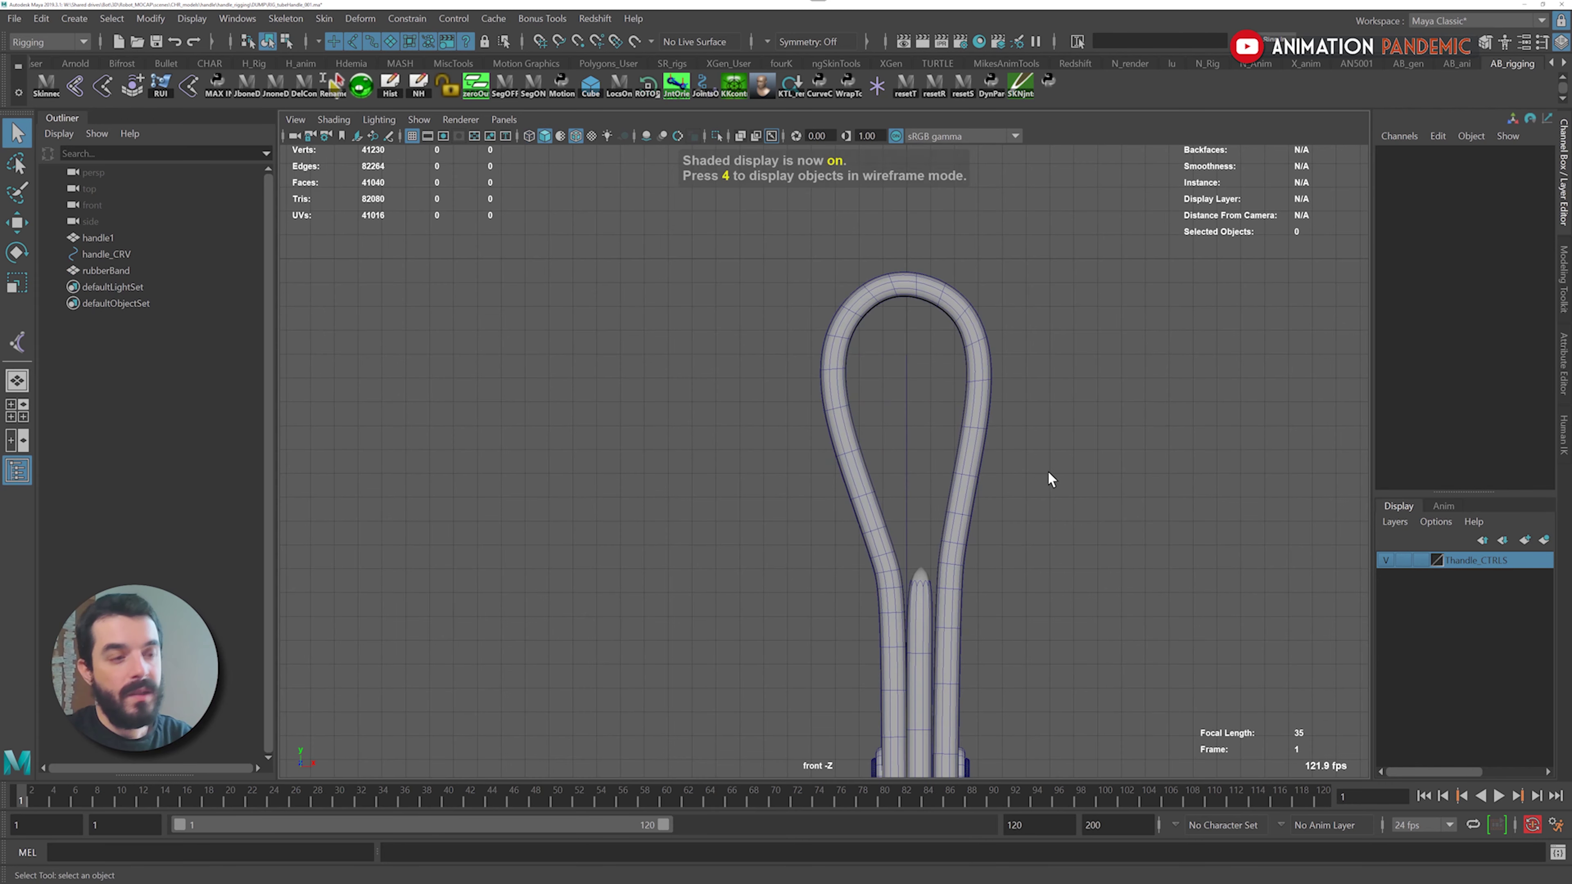
Select the handle_CRV curve and examine its path along the rubber band down to the handle
alt+right_drag(1047, 471, 834, 408)
drag(898, 421, 900, 423)
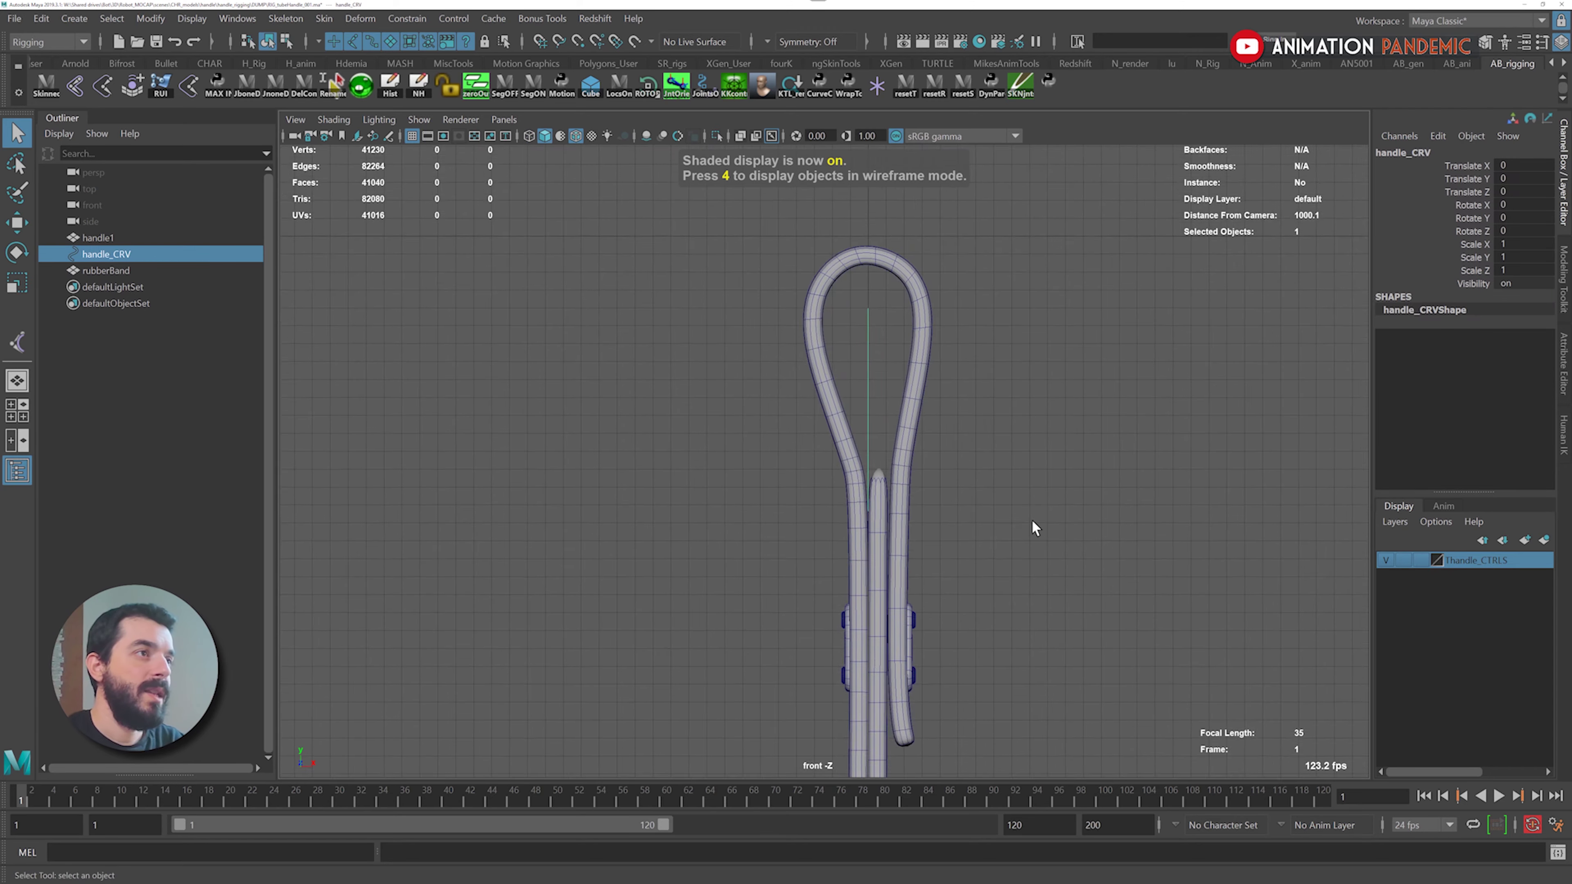
alt+middle_drag(1027, 527, 836, 577)
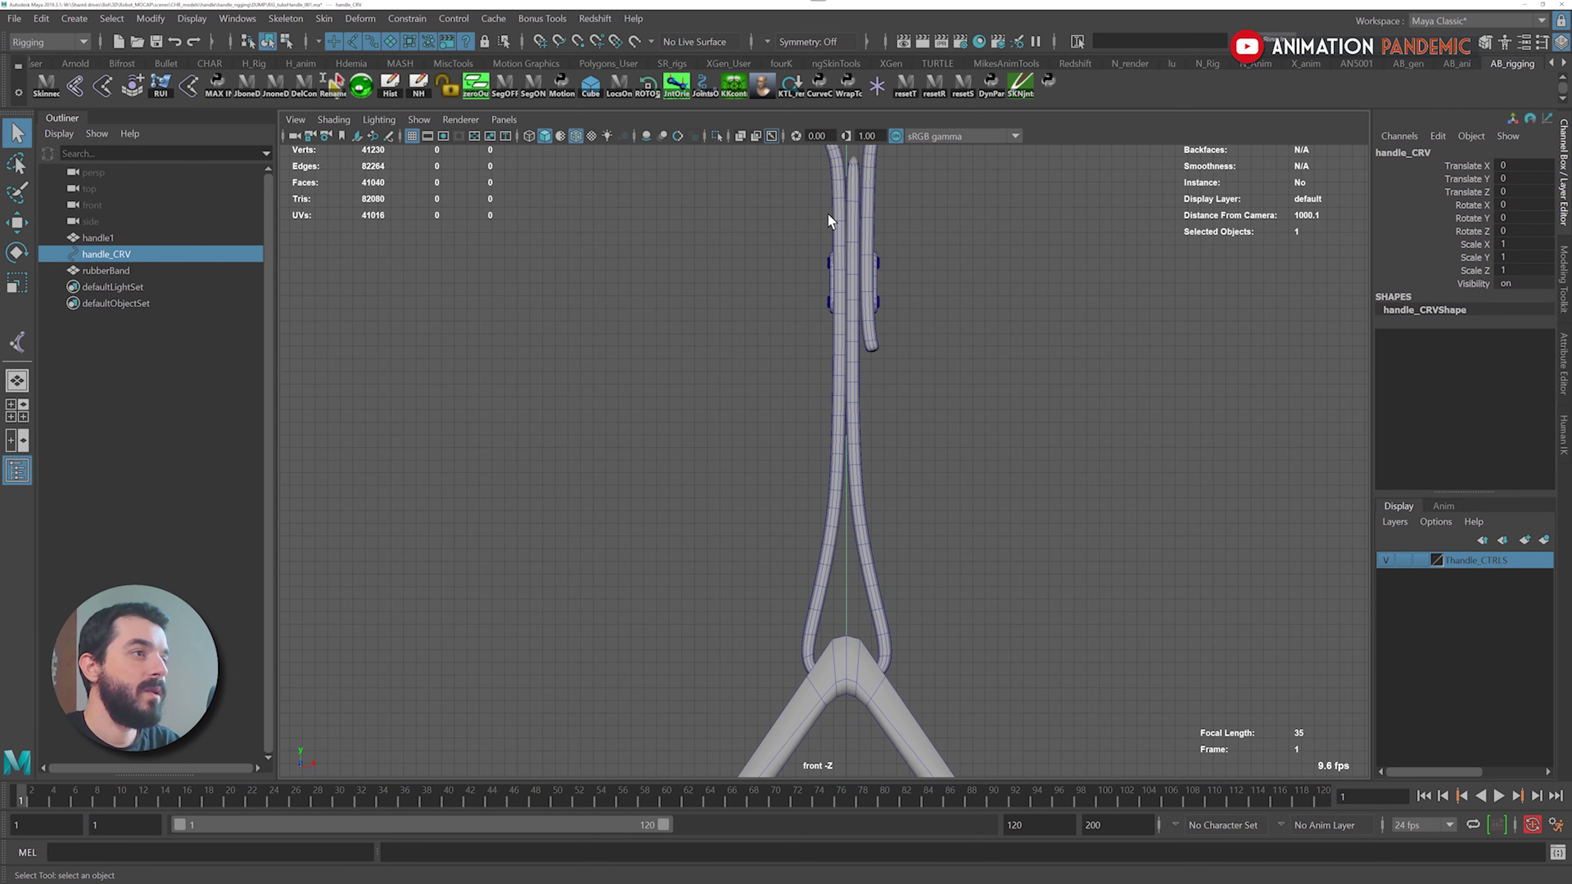
alt+middle_drag(841, 347, 827, 503)
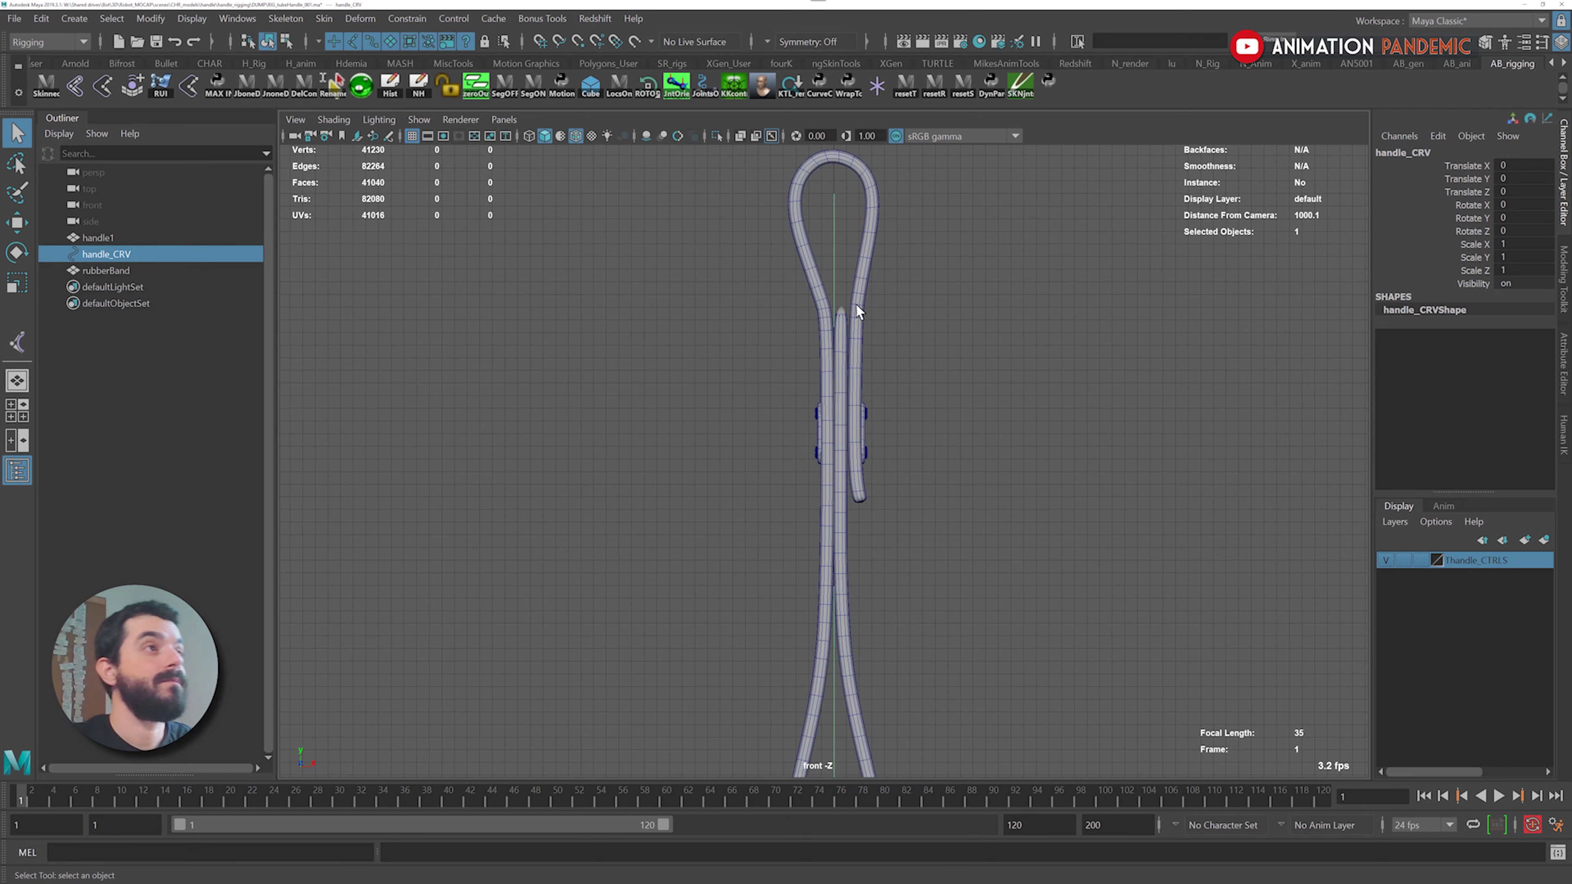
alt+middle_drag(953, 521, 968, 418)
alt+right_drag(999, 474, 870, 411)
alt+middle_drag(845, 416, 853, 472)
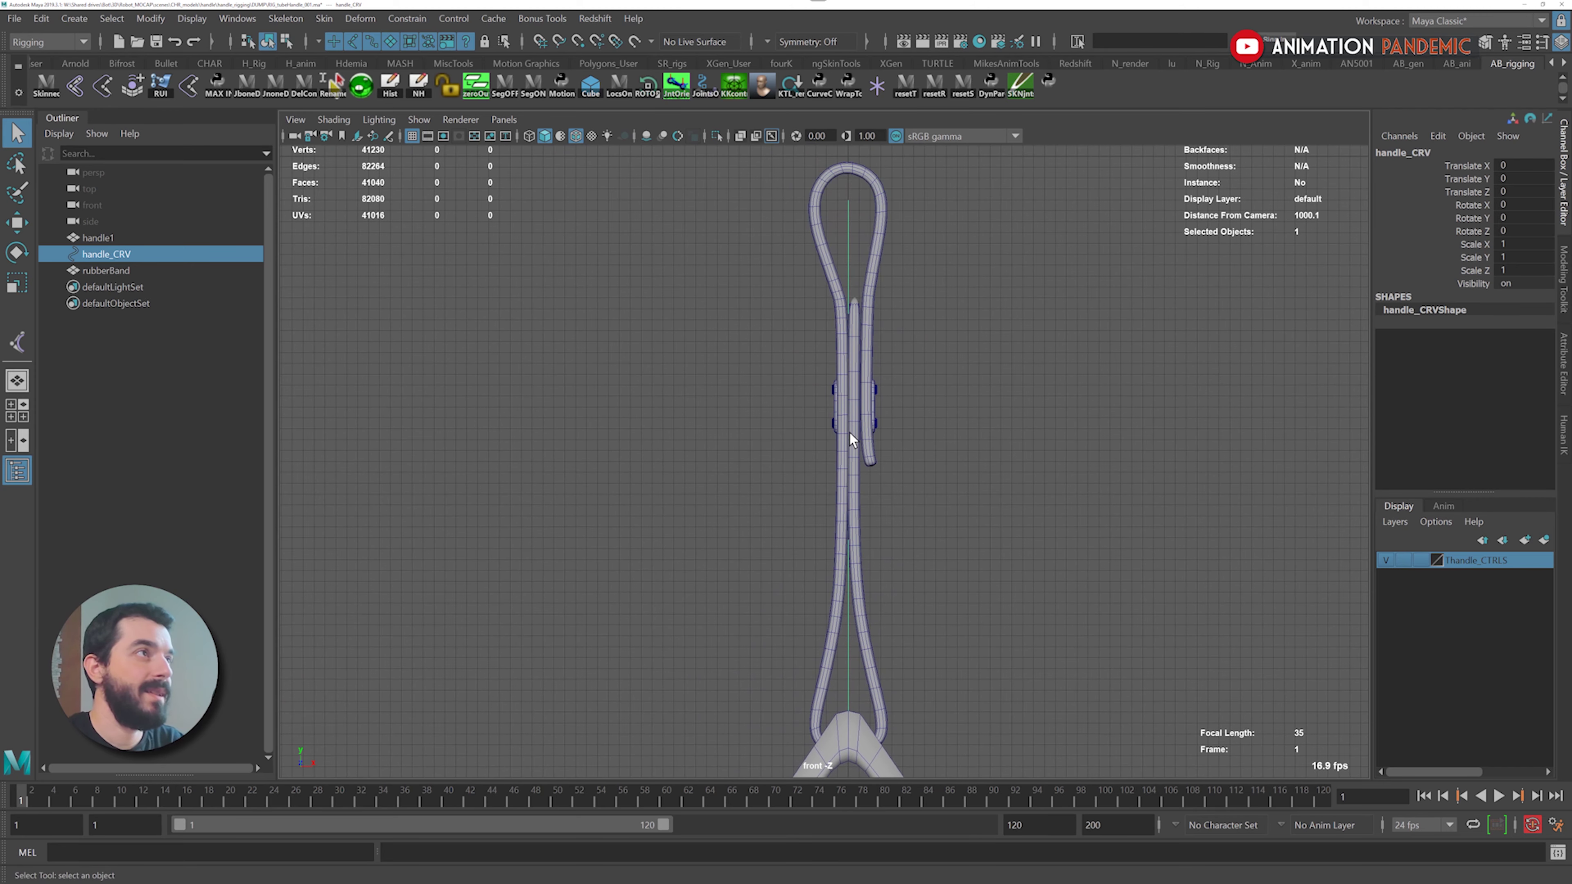
alt+middle_drag(889, 306, 878, 255)
alt+right_drag(937, 295, 891, 272)
alt+middle_drag(866, 267, 866, 284)
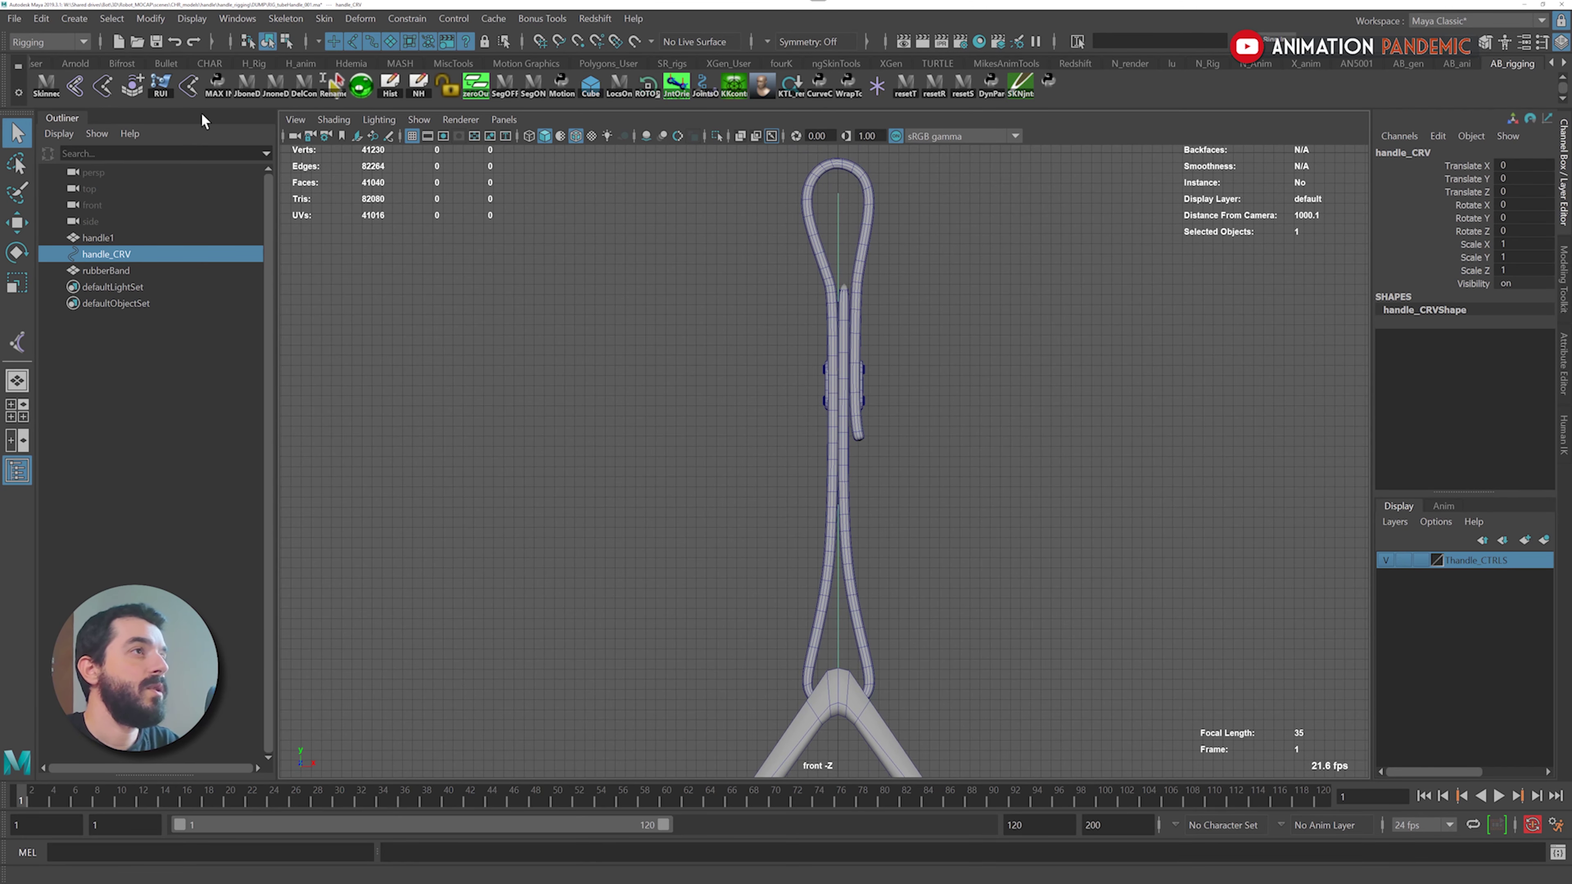
Display the front view in wireframe and launch the curveToJoints script for the selected curve
click(285, 18)
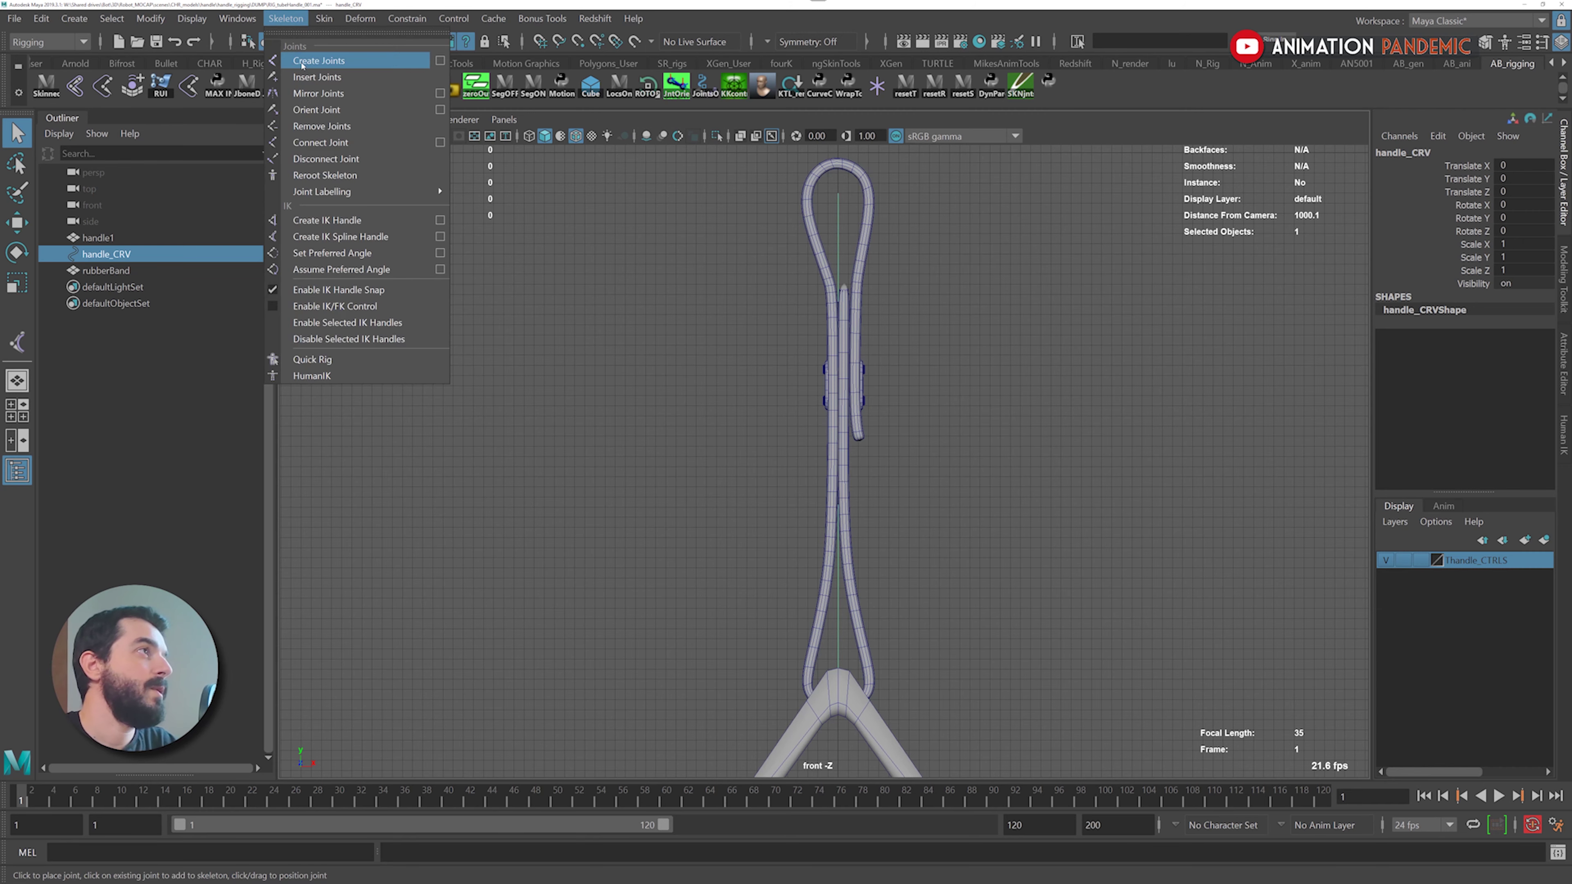
click(285, 18)
key(4)
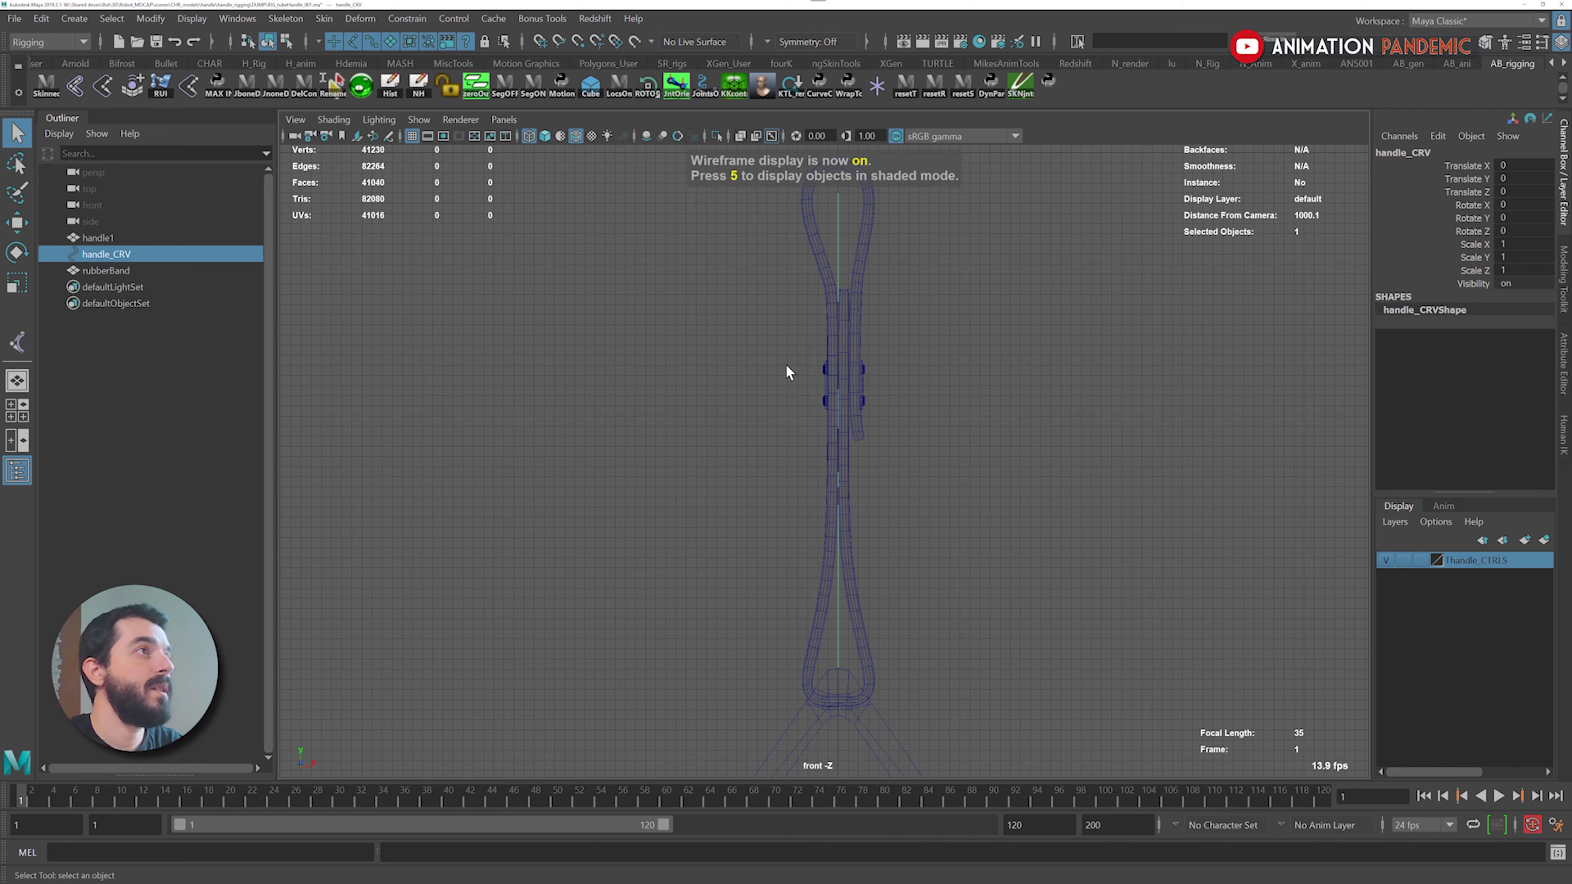
click(702, 97)
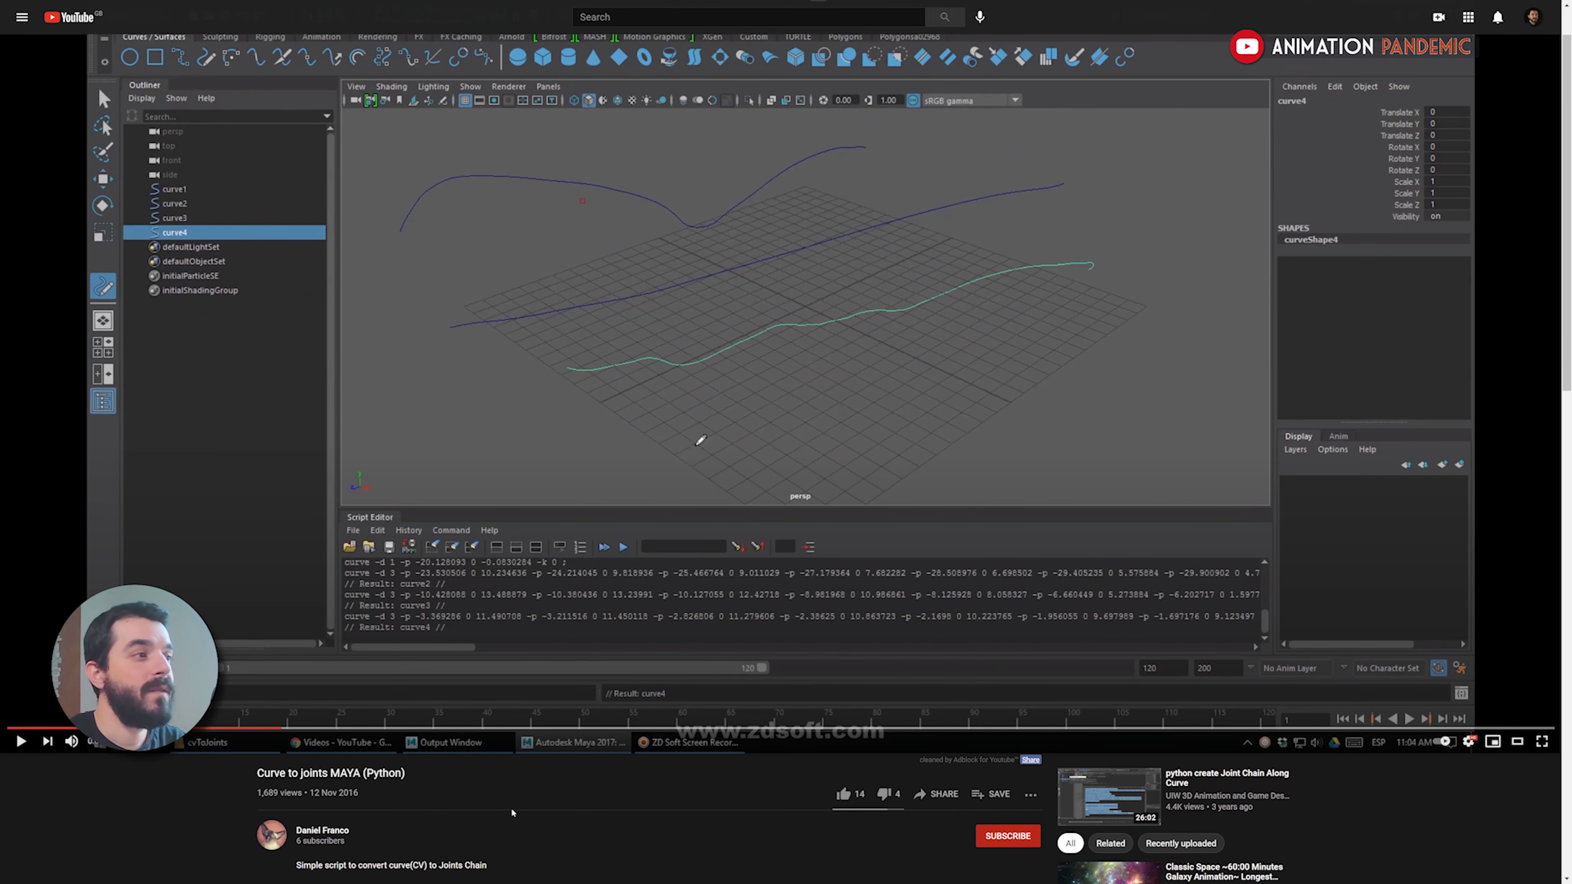
Examine the script link and execution notes in the description of the YouTube video "Curve to joints MAYA (Python)"
scroll(503, 814, down, 1)
click(329, 845)
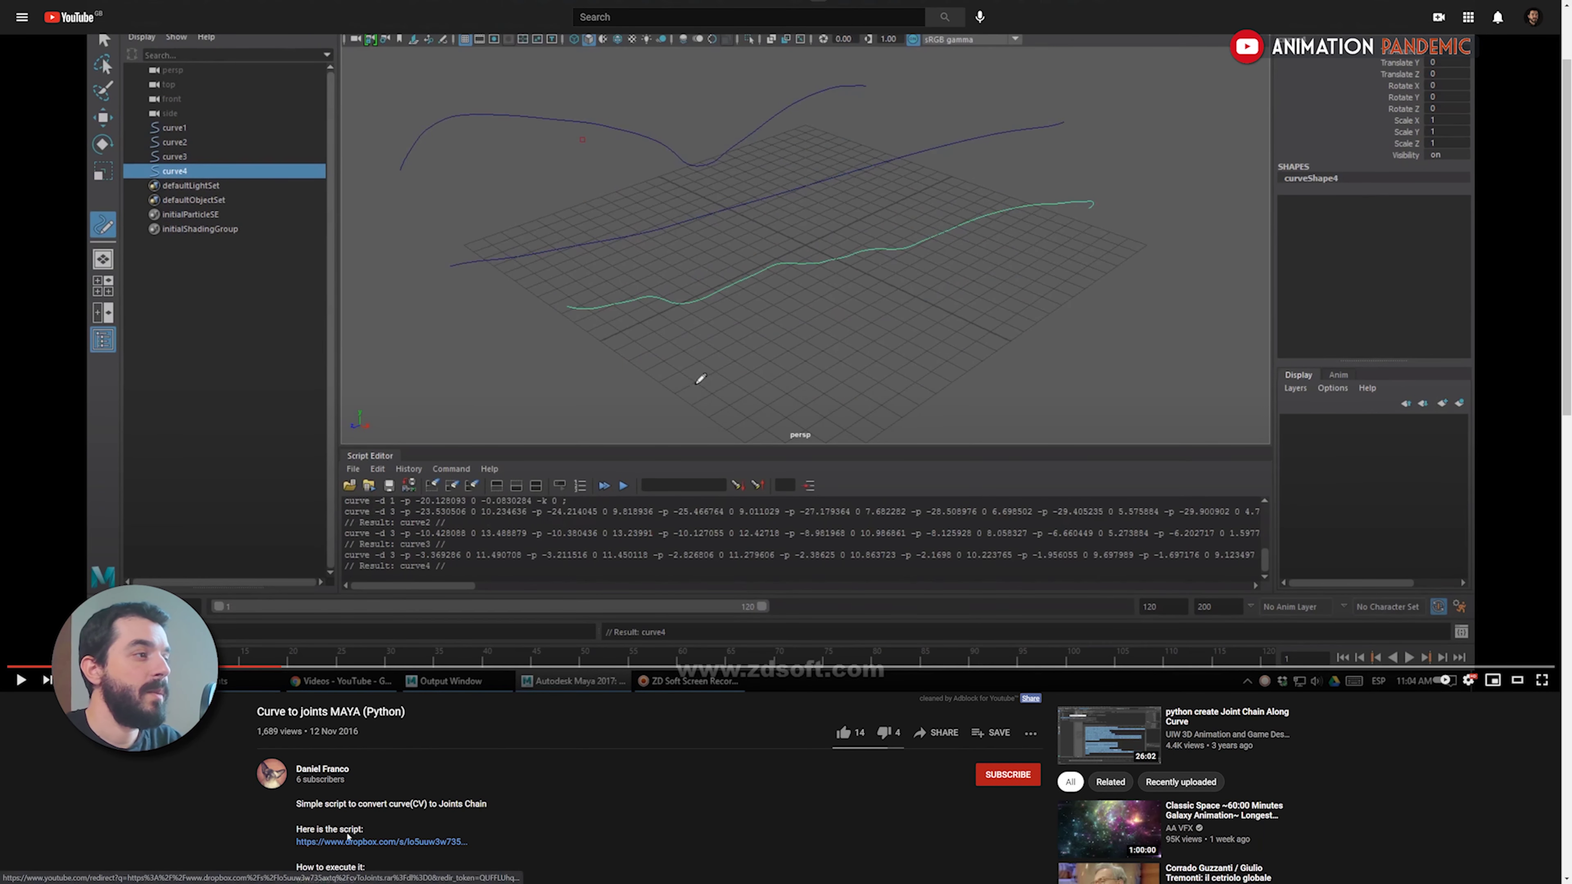
scroll(319, 818, down, 1)
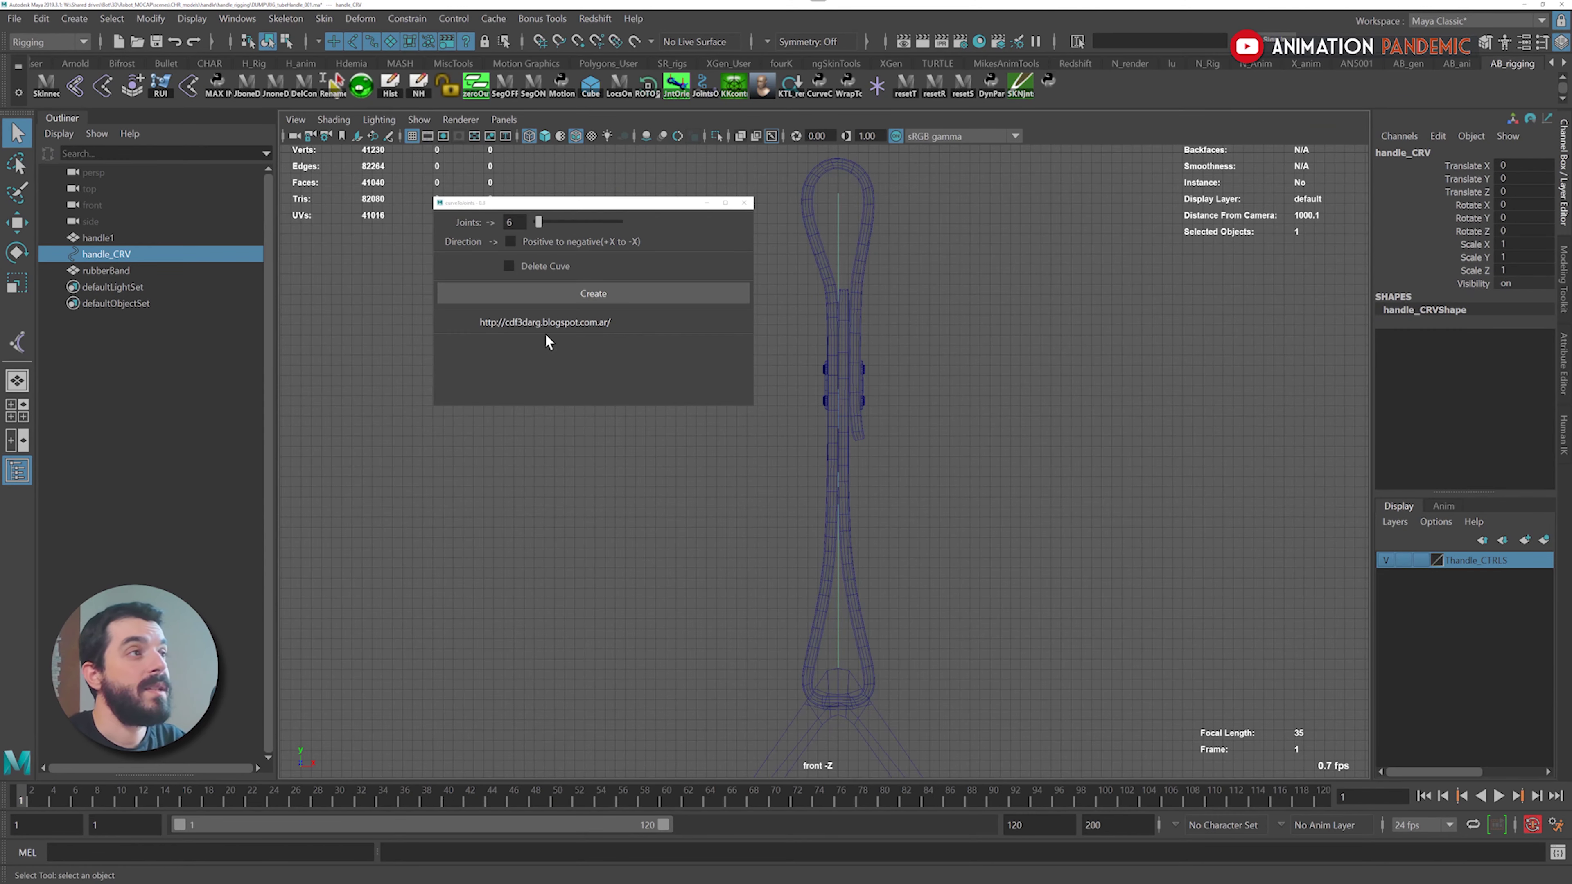
Generate a joint chain along handle_CRV with Joints set to 6, keeping the curve
click(564, 301)
key(ctrl+z)
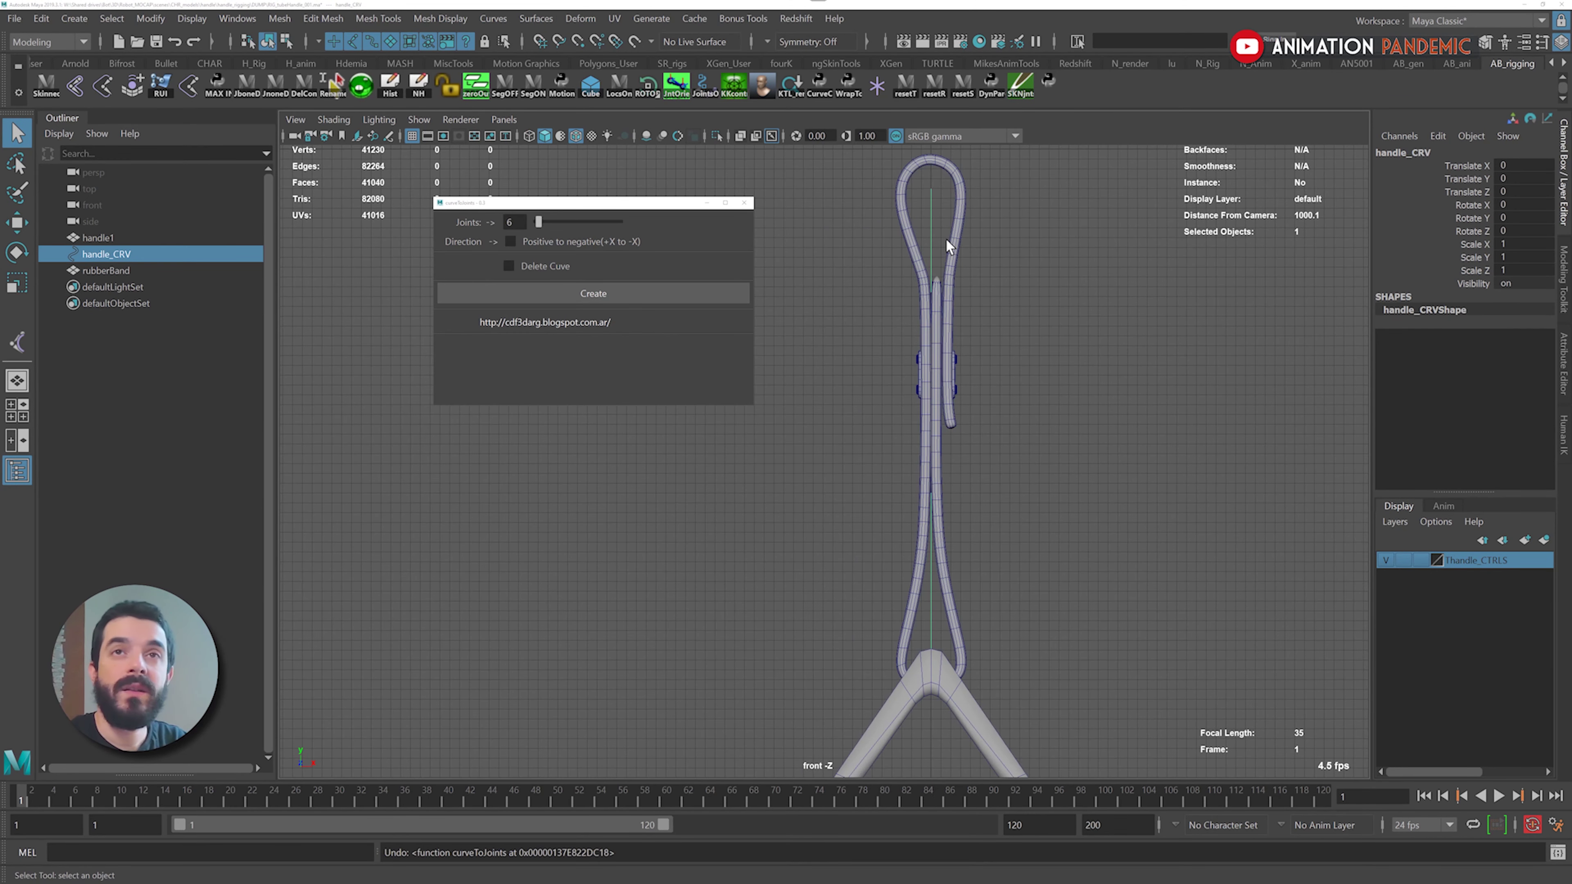
double_click(511, 222)
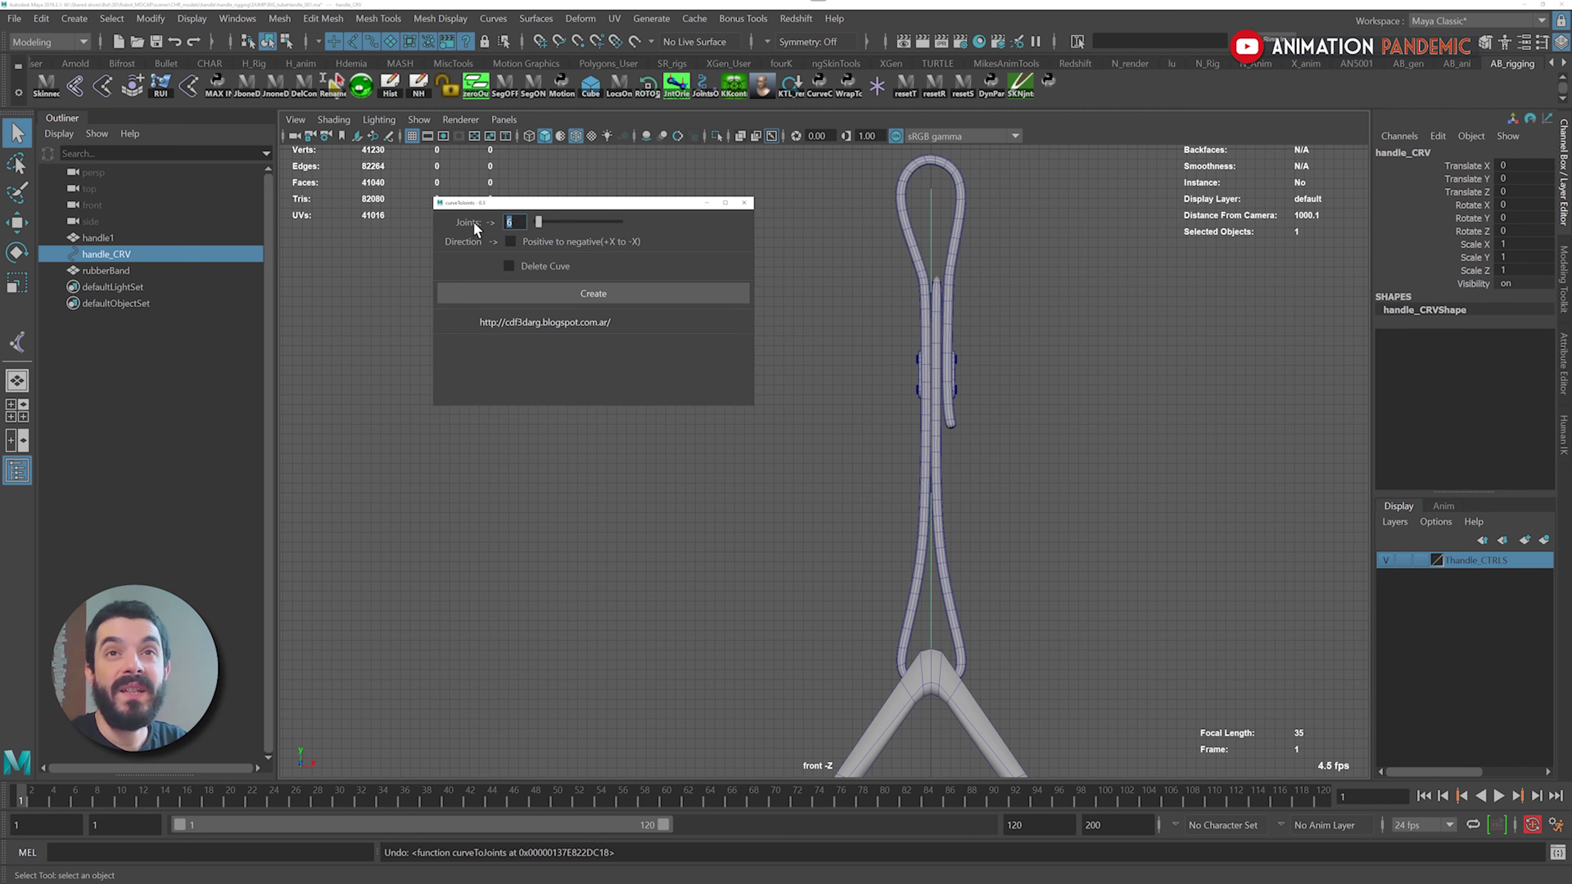
click(549, 294)
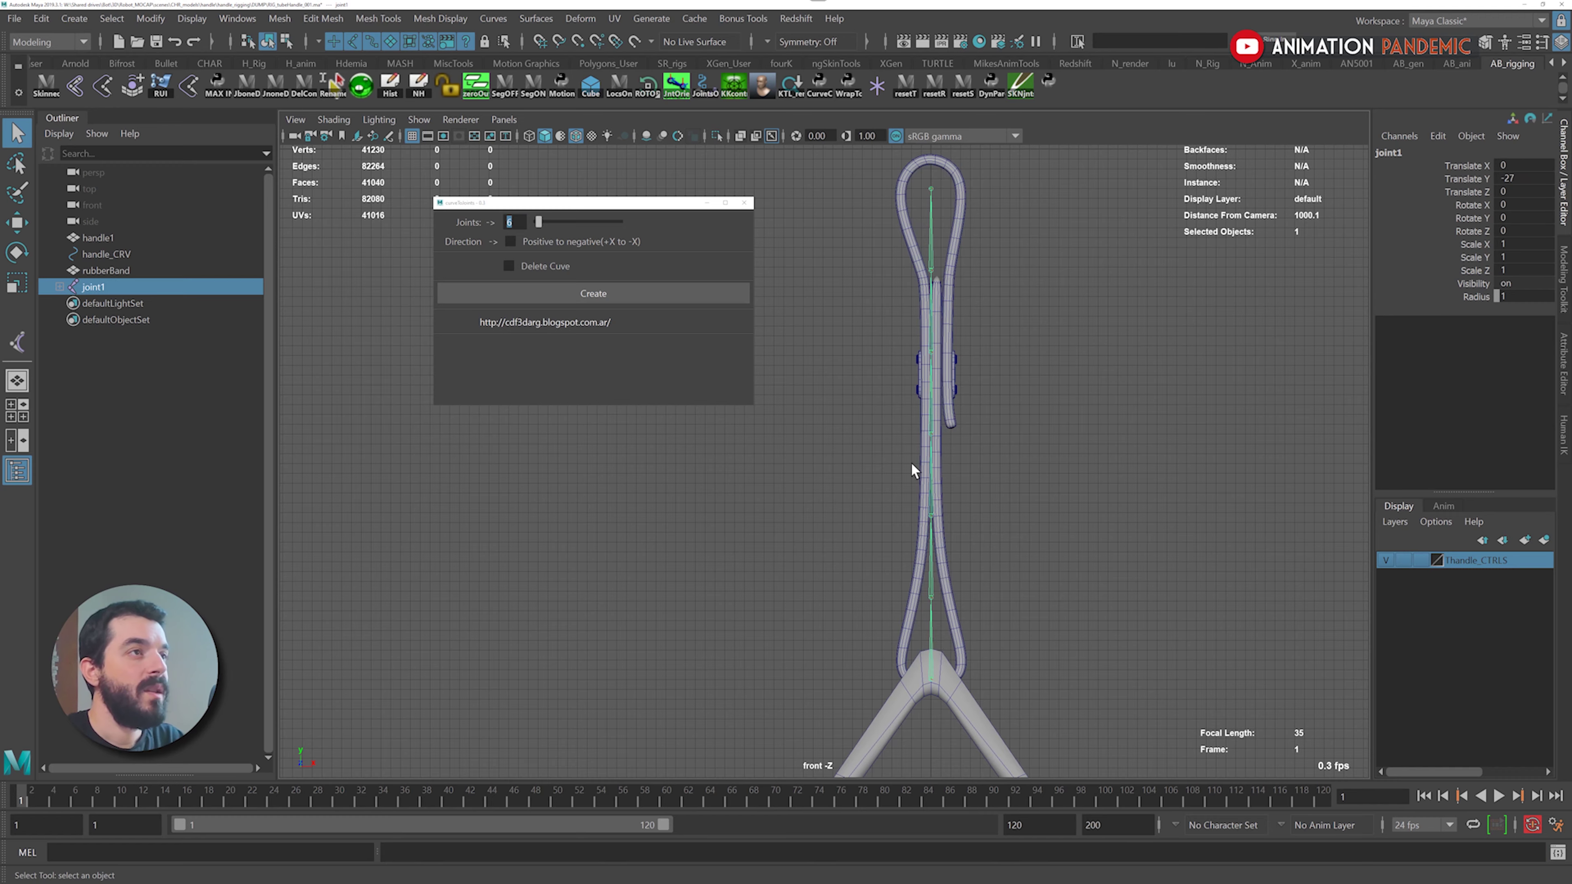
alt+right_drag(912, 463, 983, 470)
alt+middle_drag(983, 471, 956, 483)
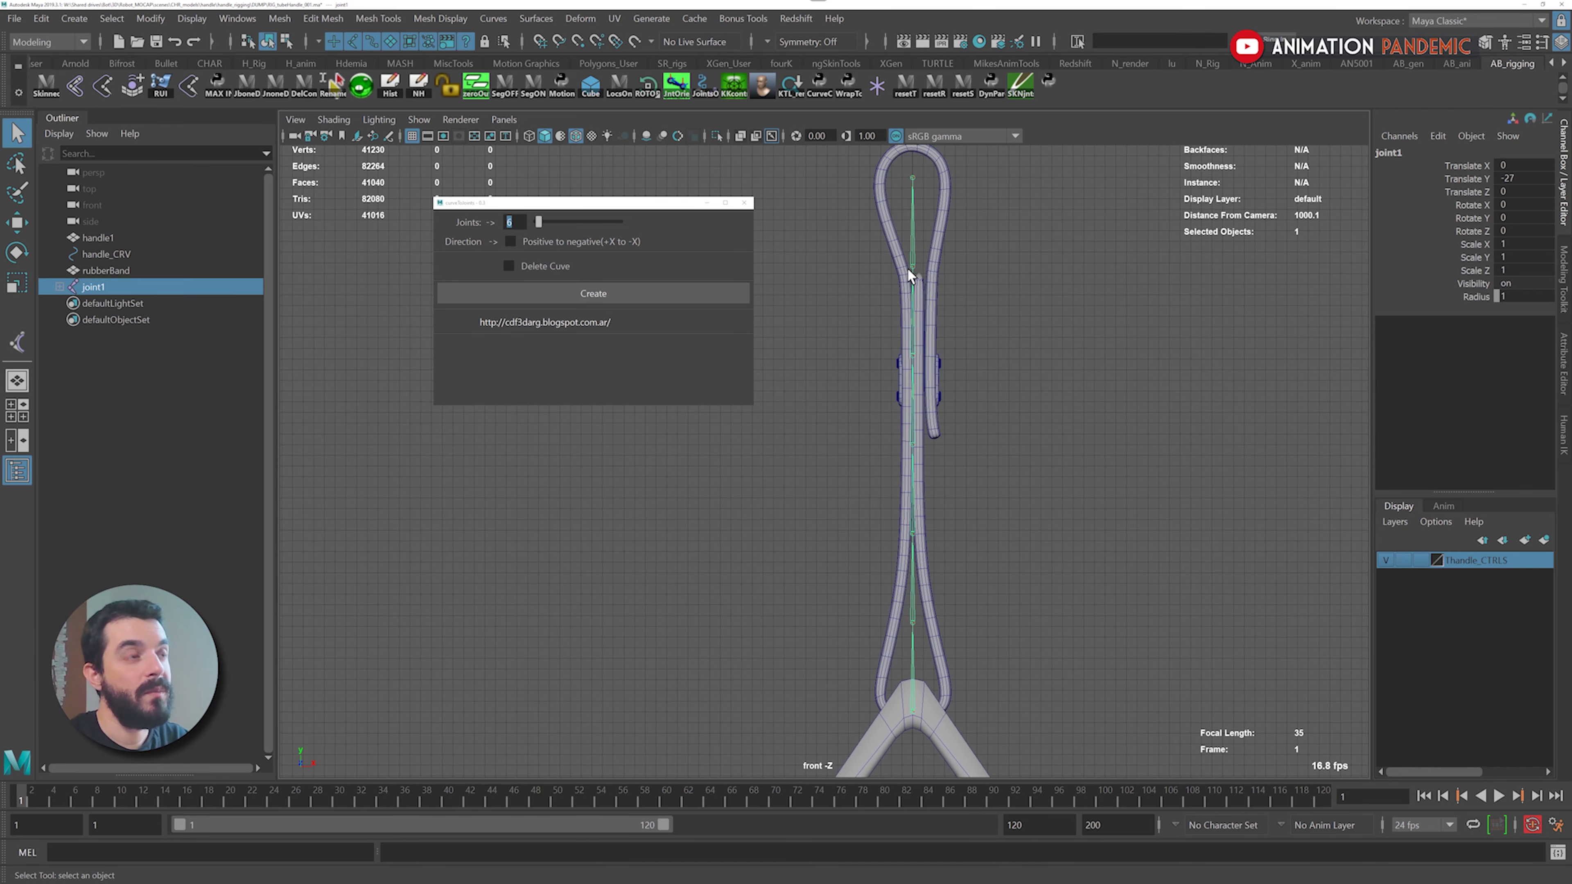
alt+middle_drag(921, 184, 903, 278)
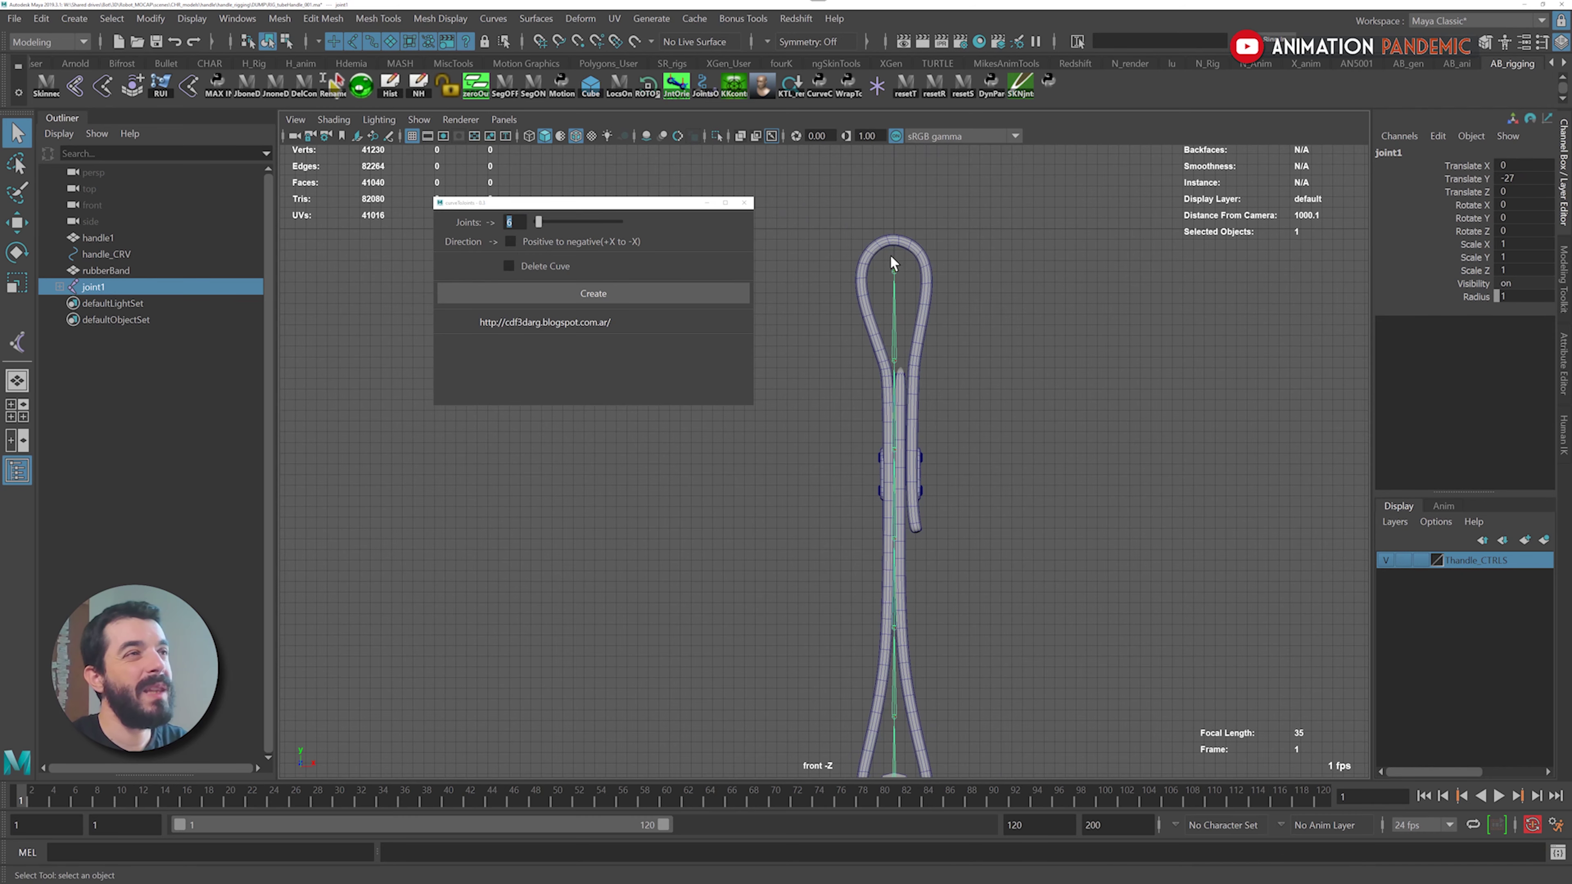
Delete the joint chain that was generated along handle_CRV
scroll(859, 320, down, 2)
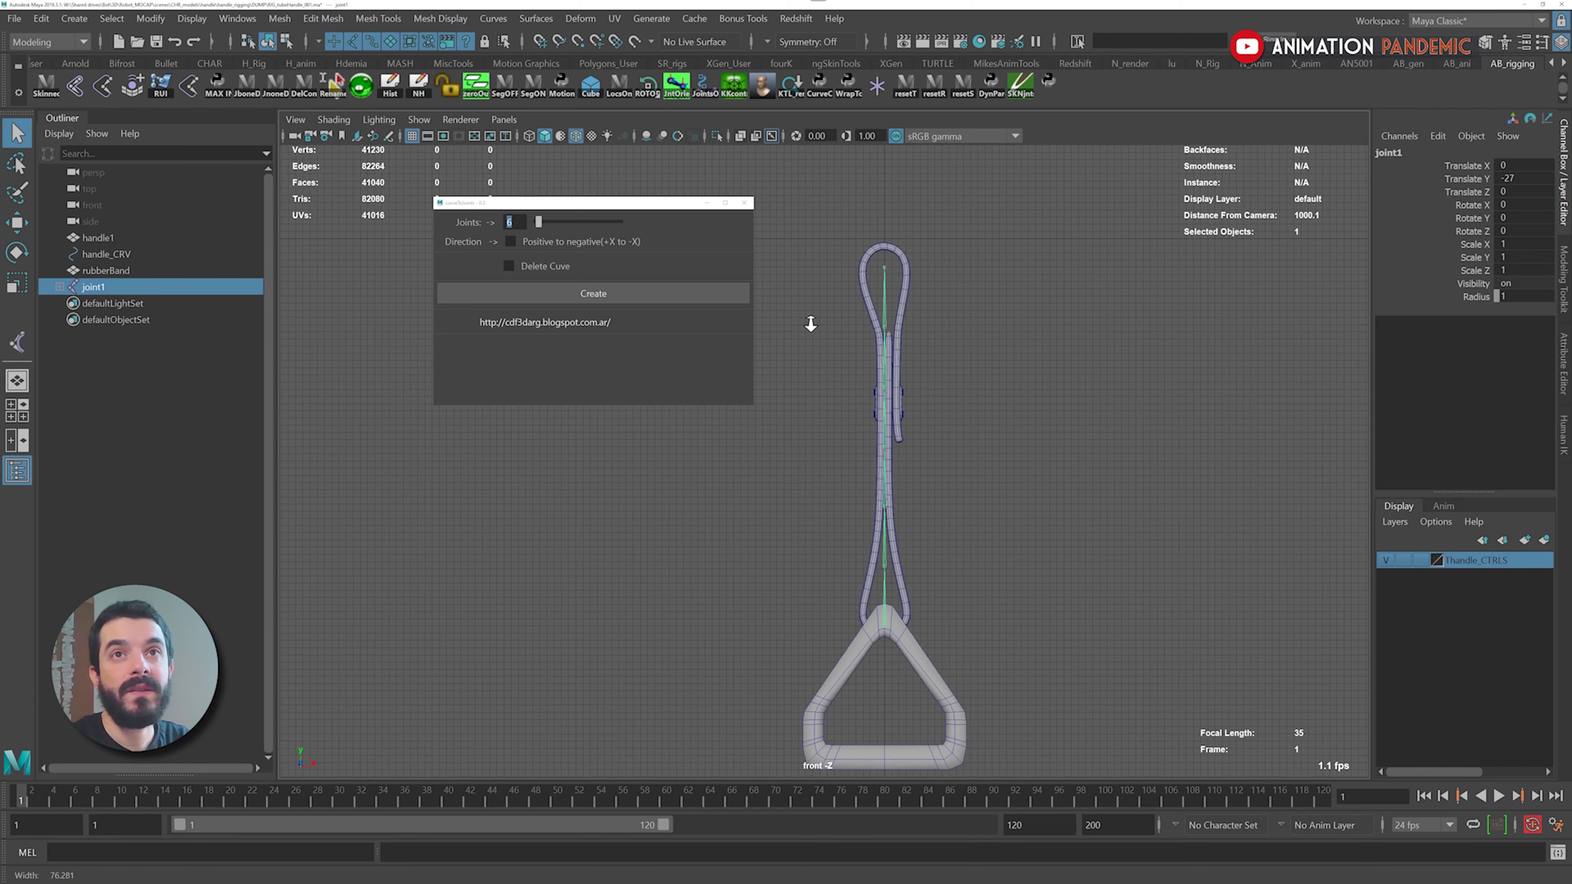
scroll(814, 327, up, 1)
key(Delete)
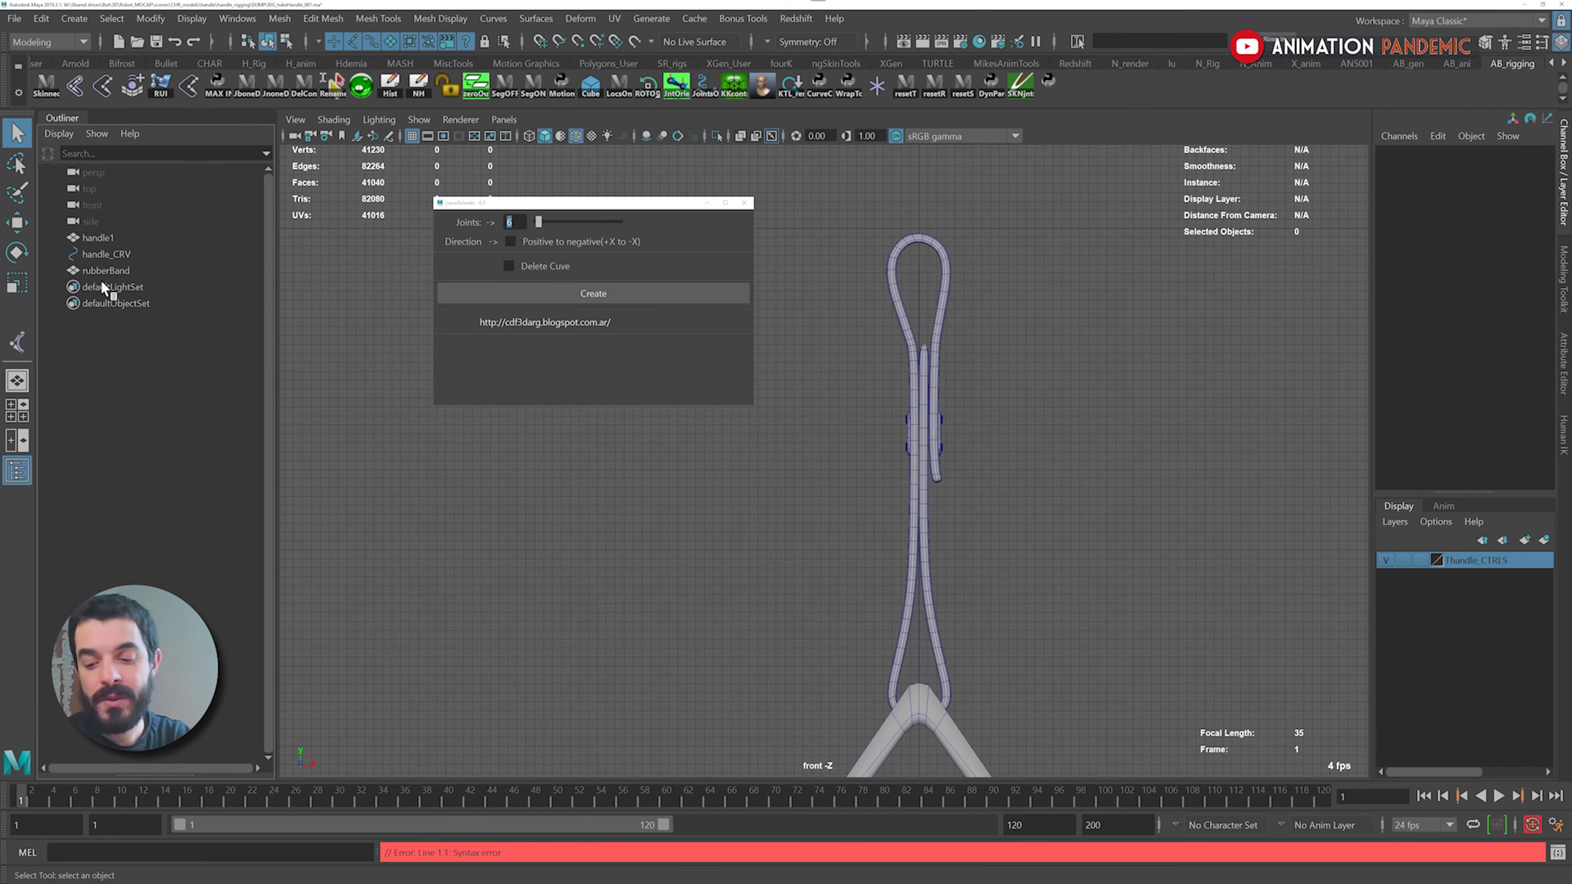
Reverse the direction of handle_CRV and regenerate the joint chain along it so the root joint sits at the strap's upper end
click(922, 654)
click(64, 45)
click(64, 57)
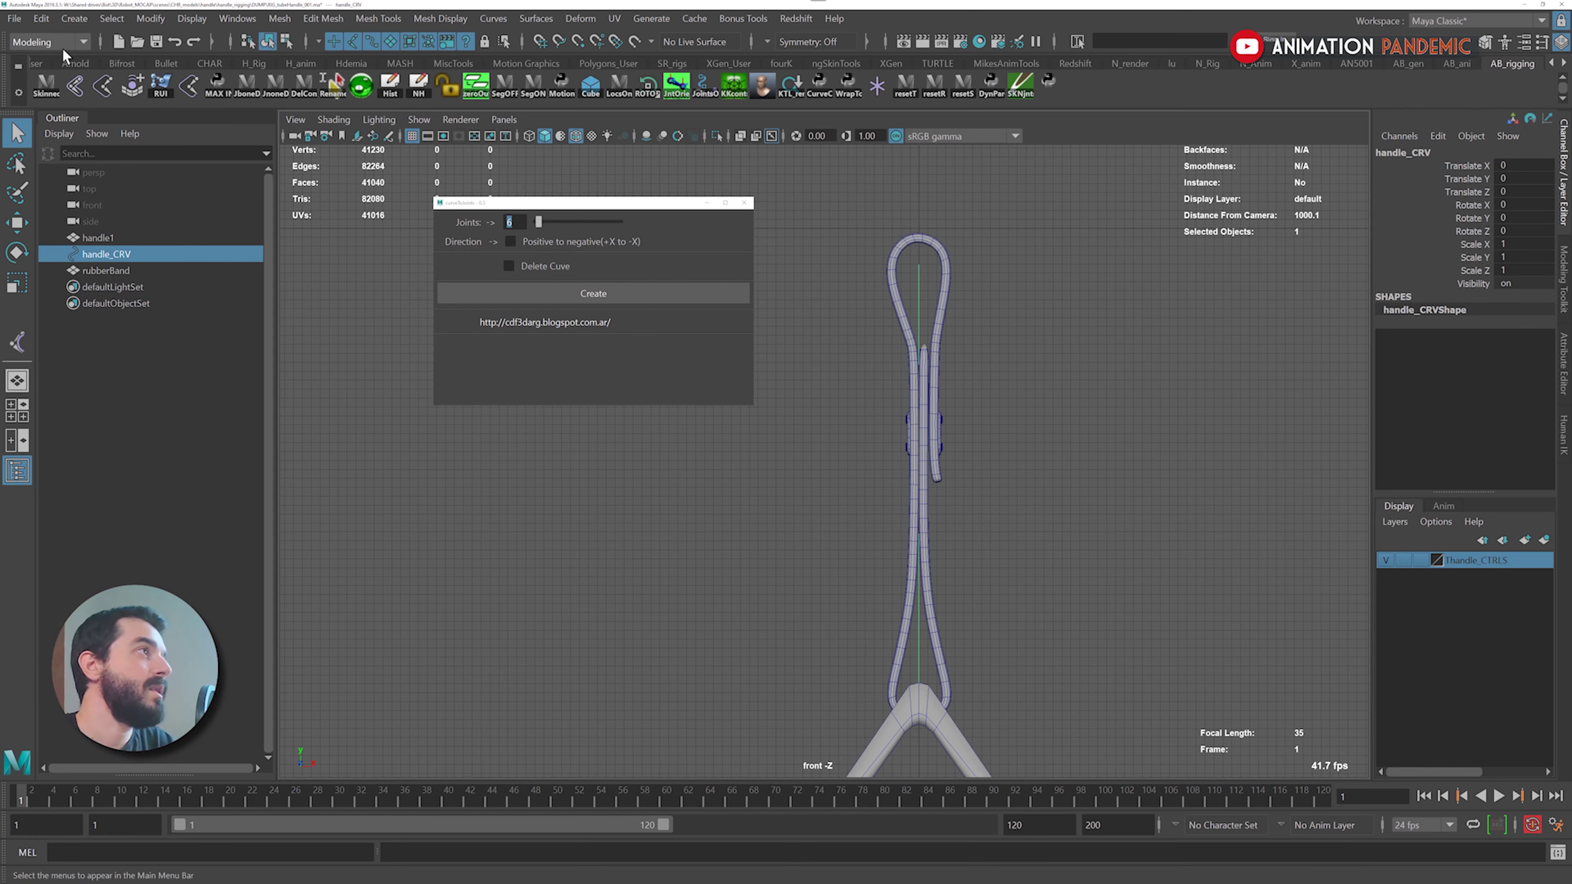
click(493, 19)
click(599, 543)
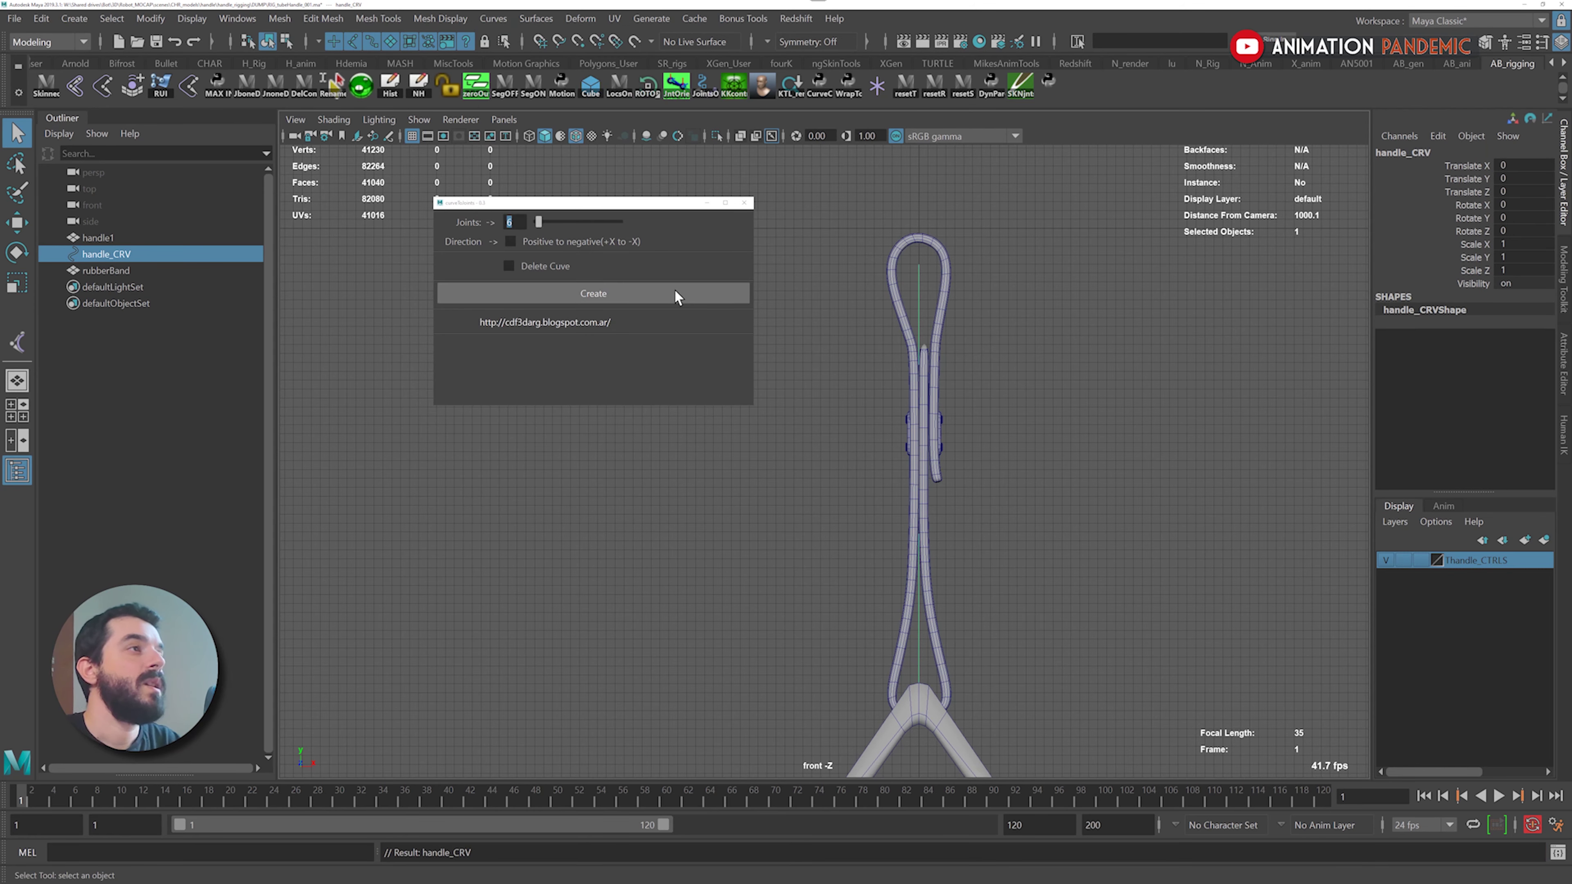
click(592, 293)
scroll(938, 362, up, 3)
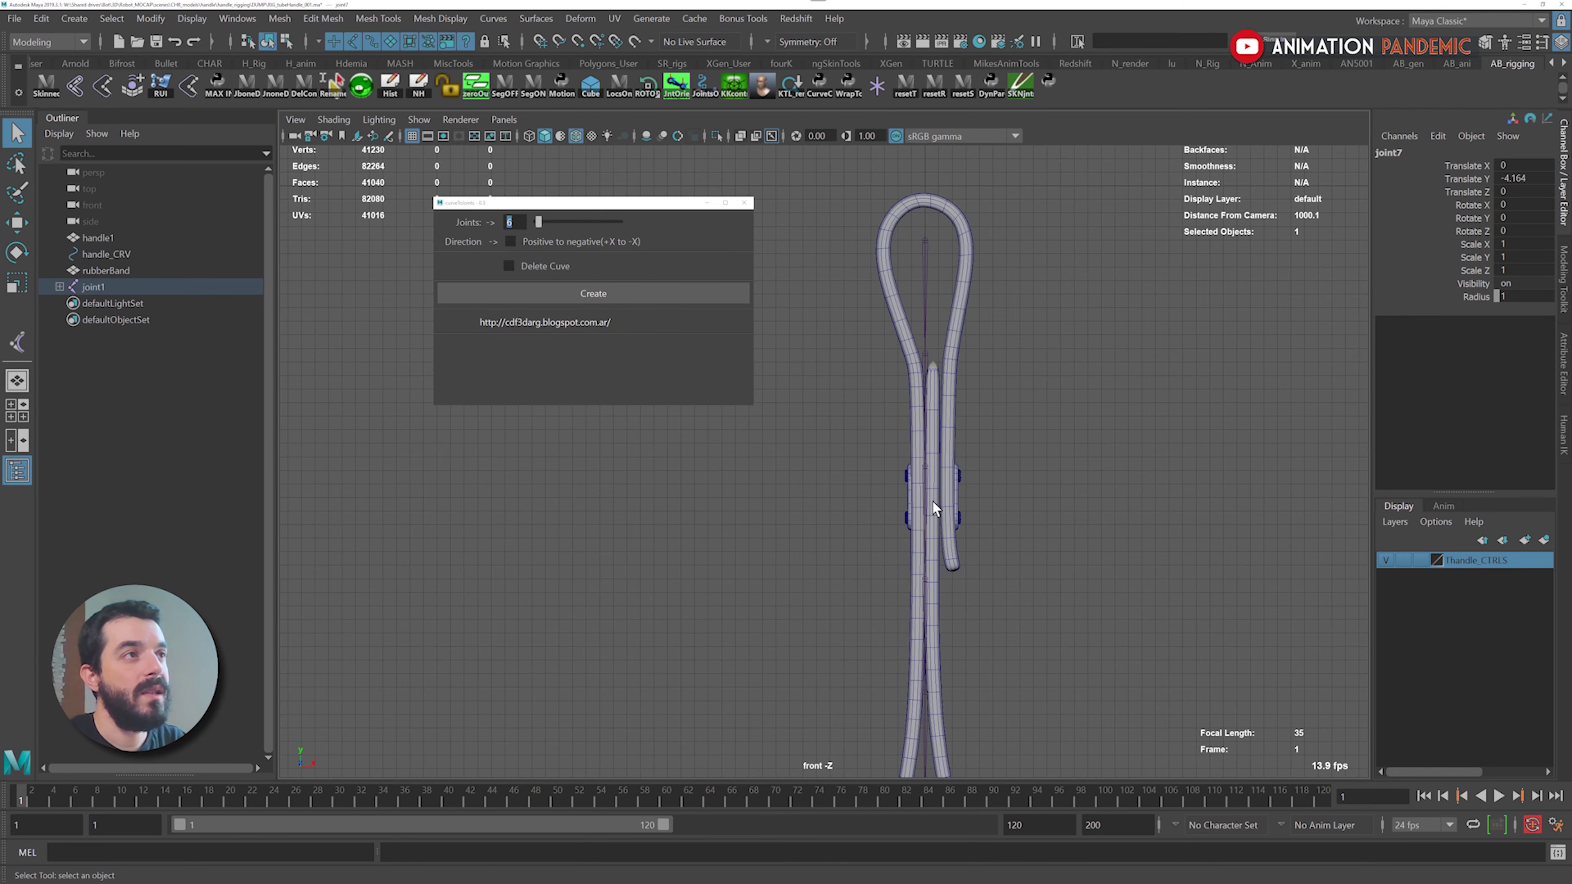
Rename all joints in the chain to ribbon_ with index offset 1 and padding 2, and add the suffix _JNT
alt+middle_drag(978, 589, 986, 389)
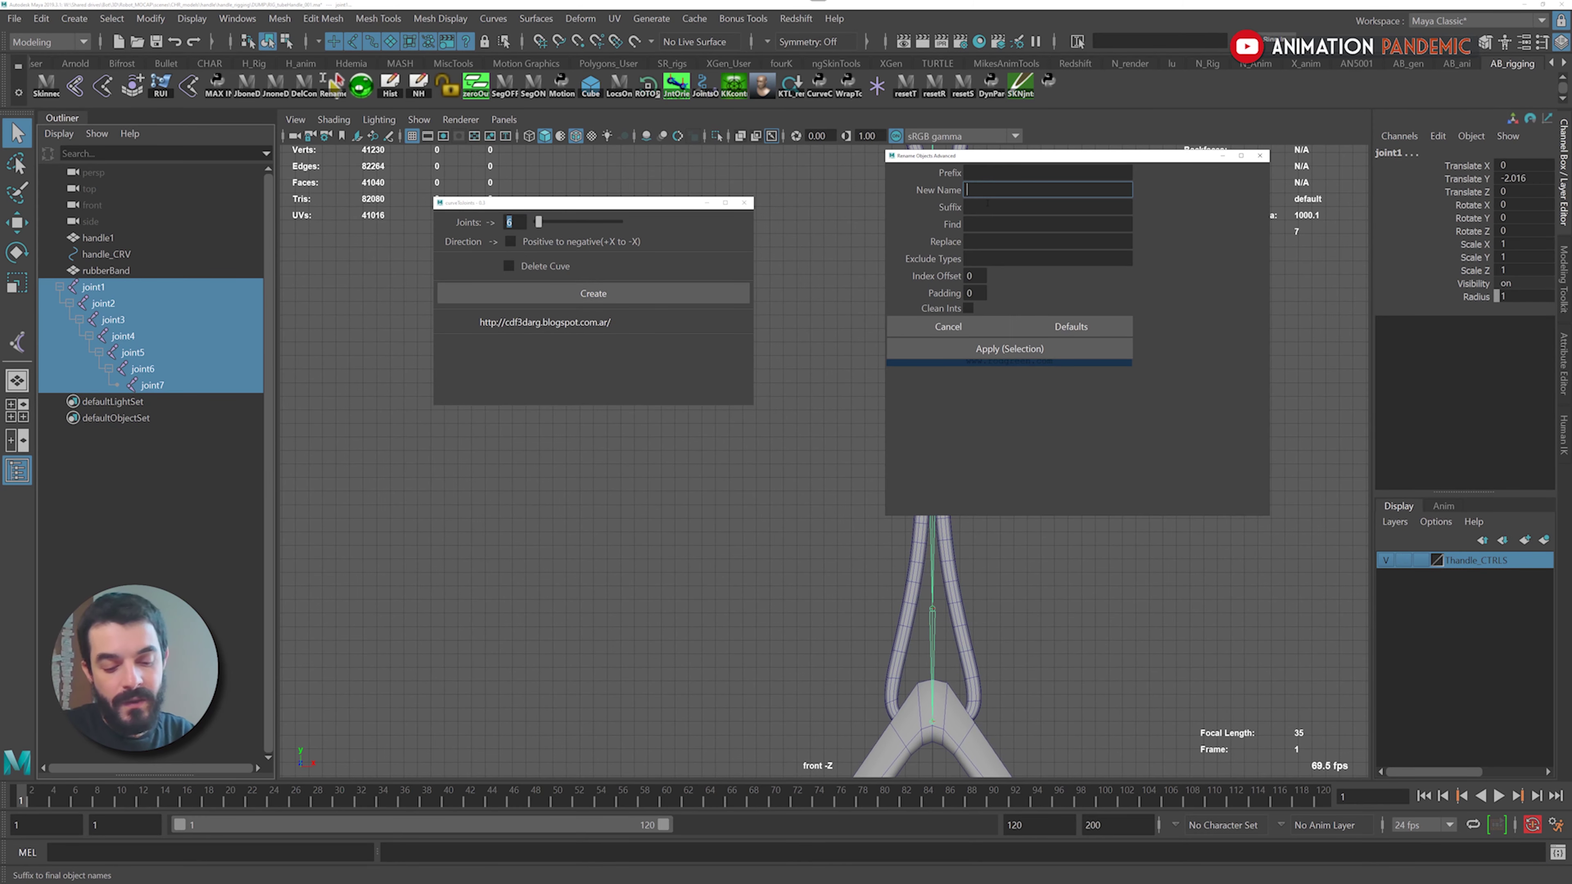
text(ribbon_)
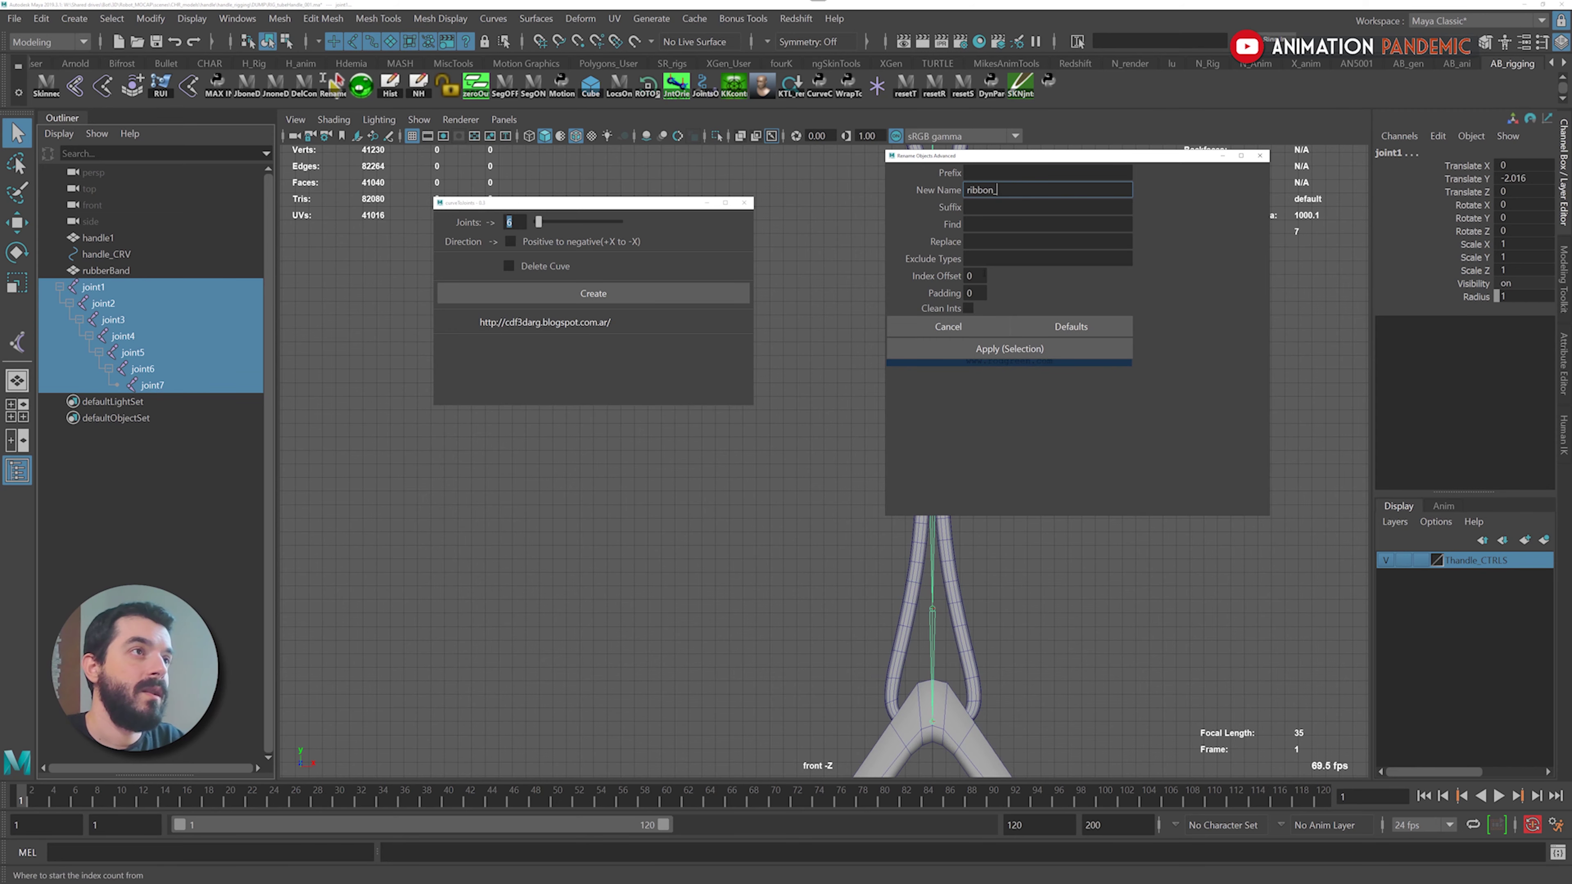
double_click(973, 275)
text(1)
double_click(976, 293)
text(2)
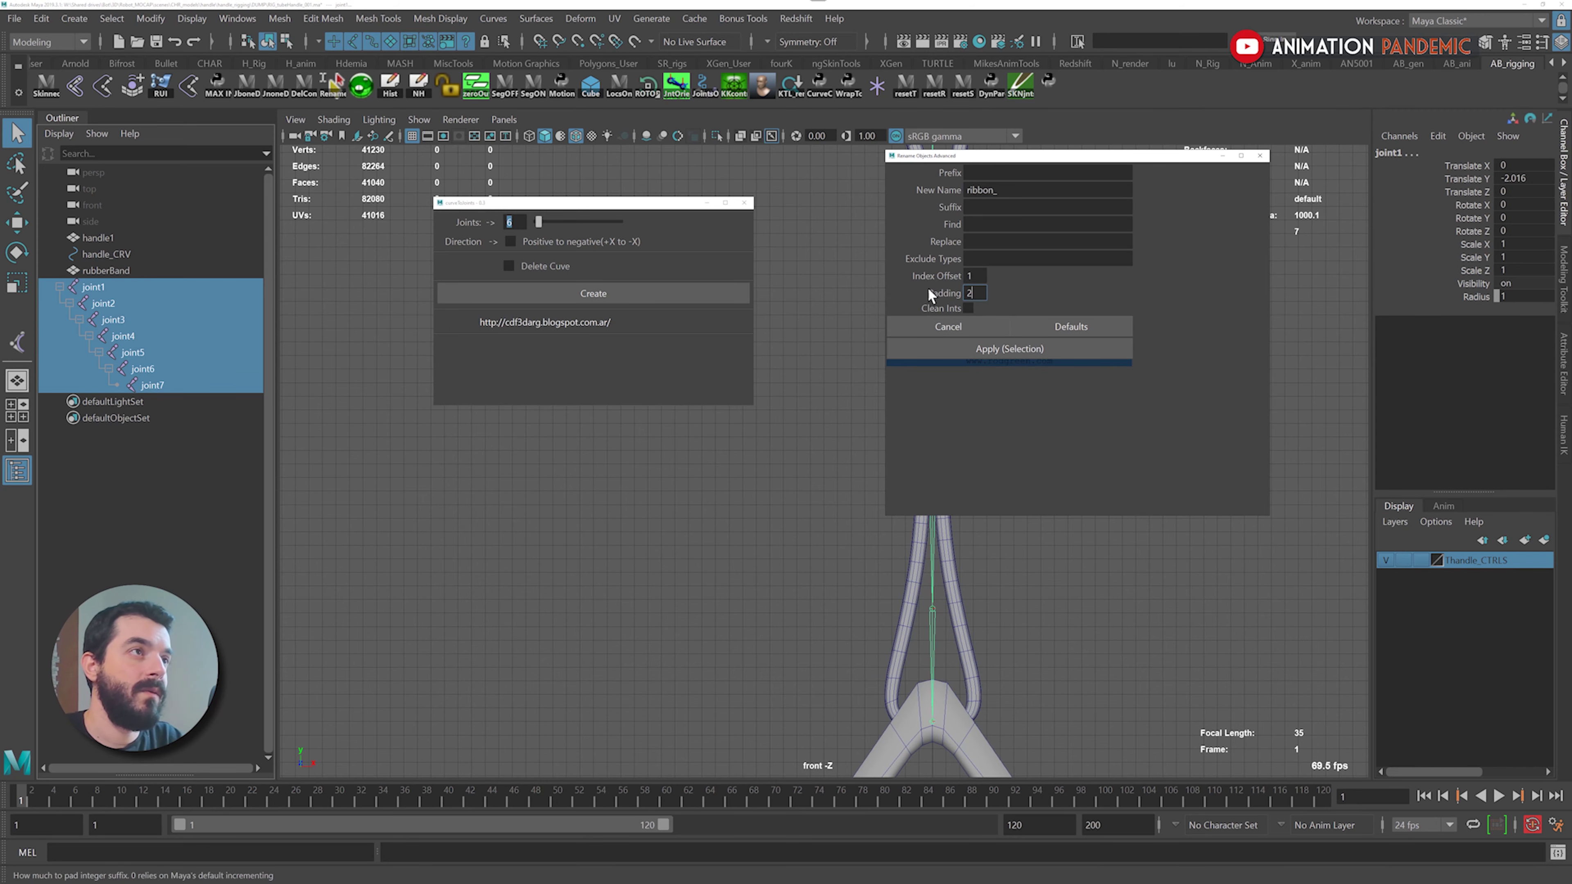
click(984, 348)
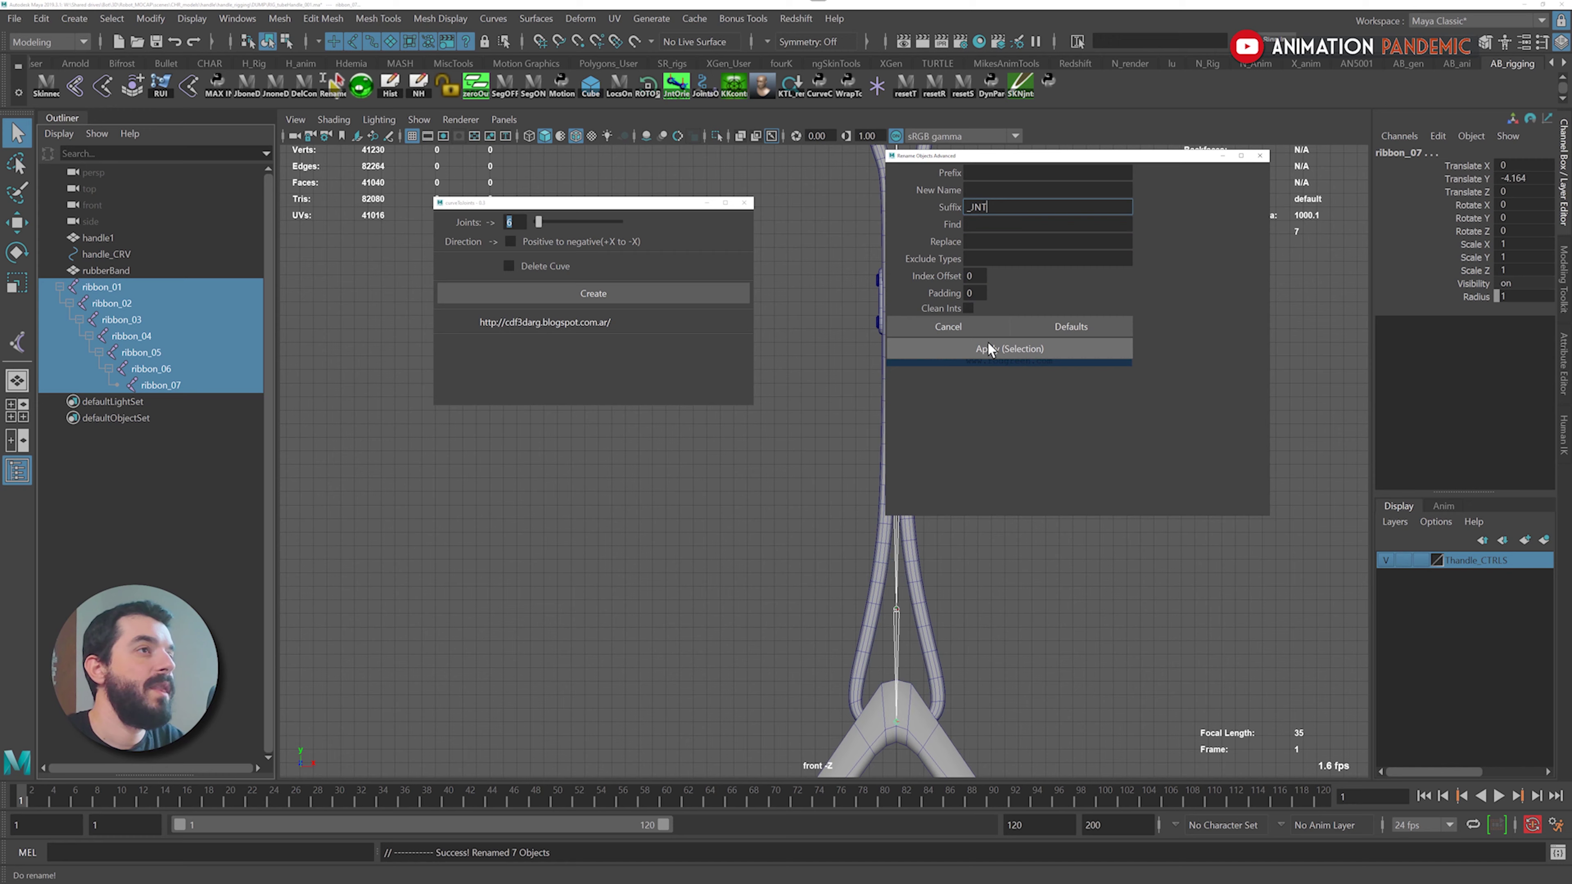
click(987, 348)
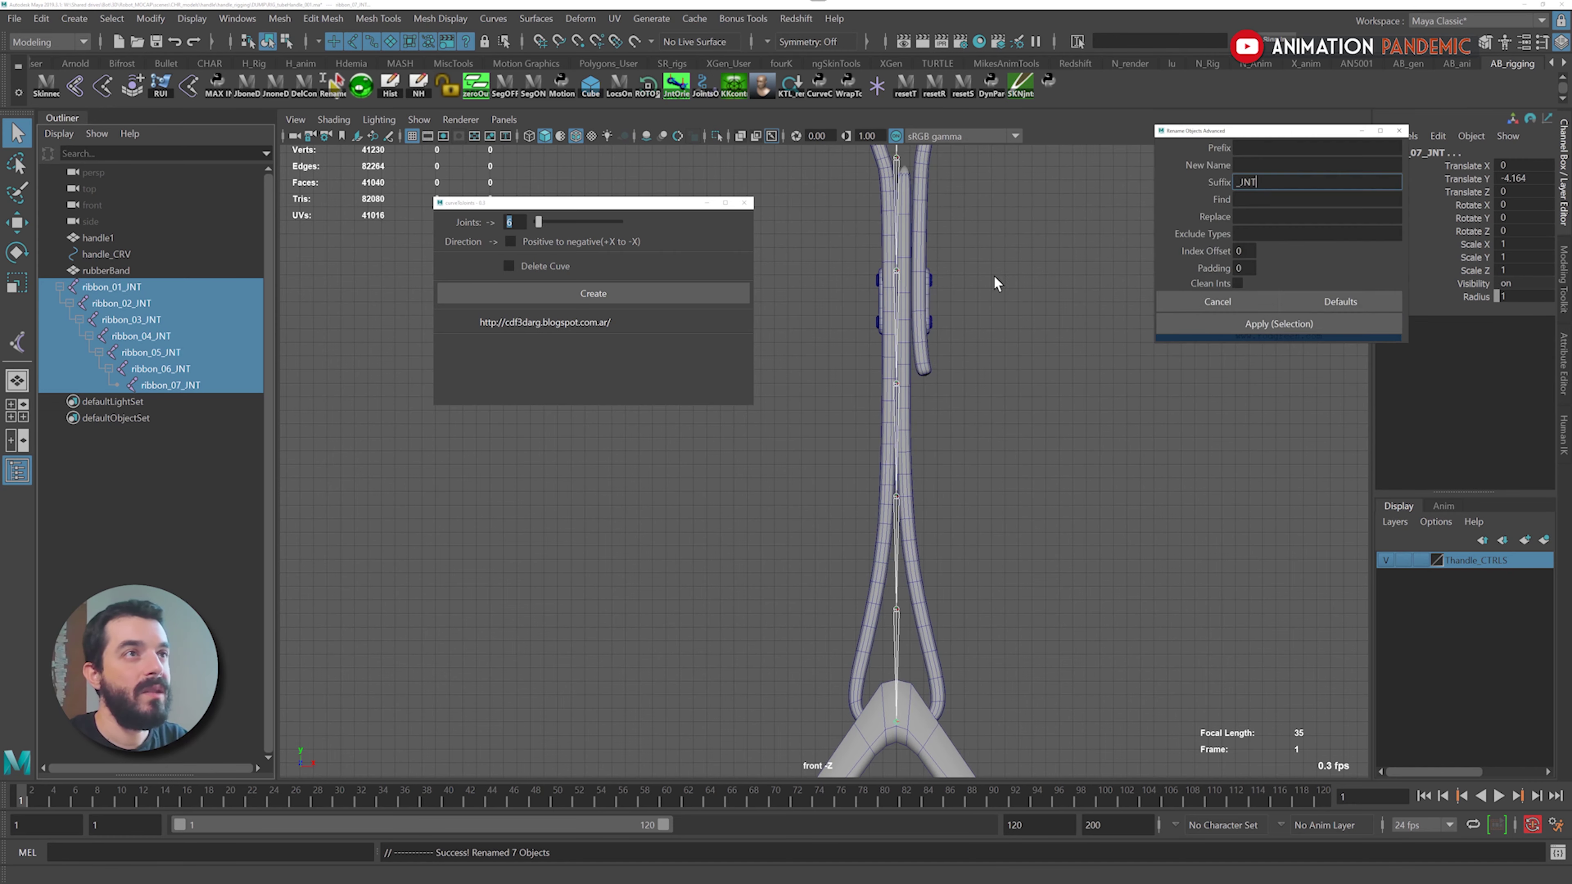
alt+middle_drag(956, 296, 956, 323)
alt+right_drag(956, 323, 866, 291)
click(745, 202)
Try moving the uppermost control vertex of handle_CRV away from the joint chain, and undo the move
right_drag(570, 277, 518, 274)
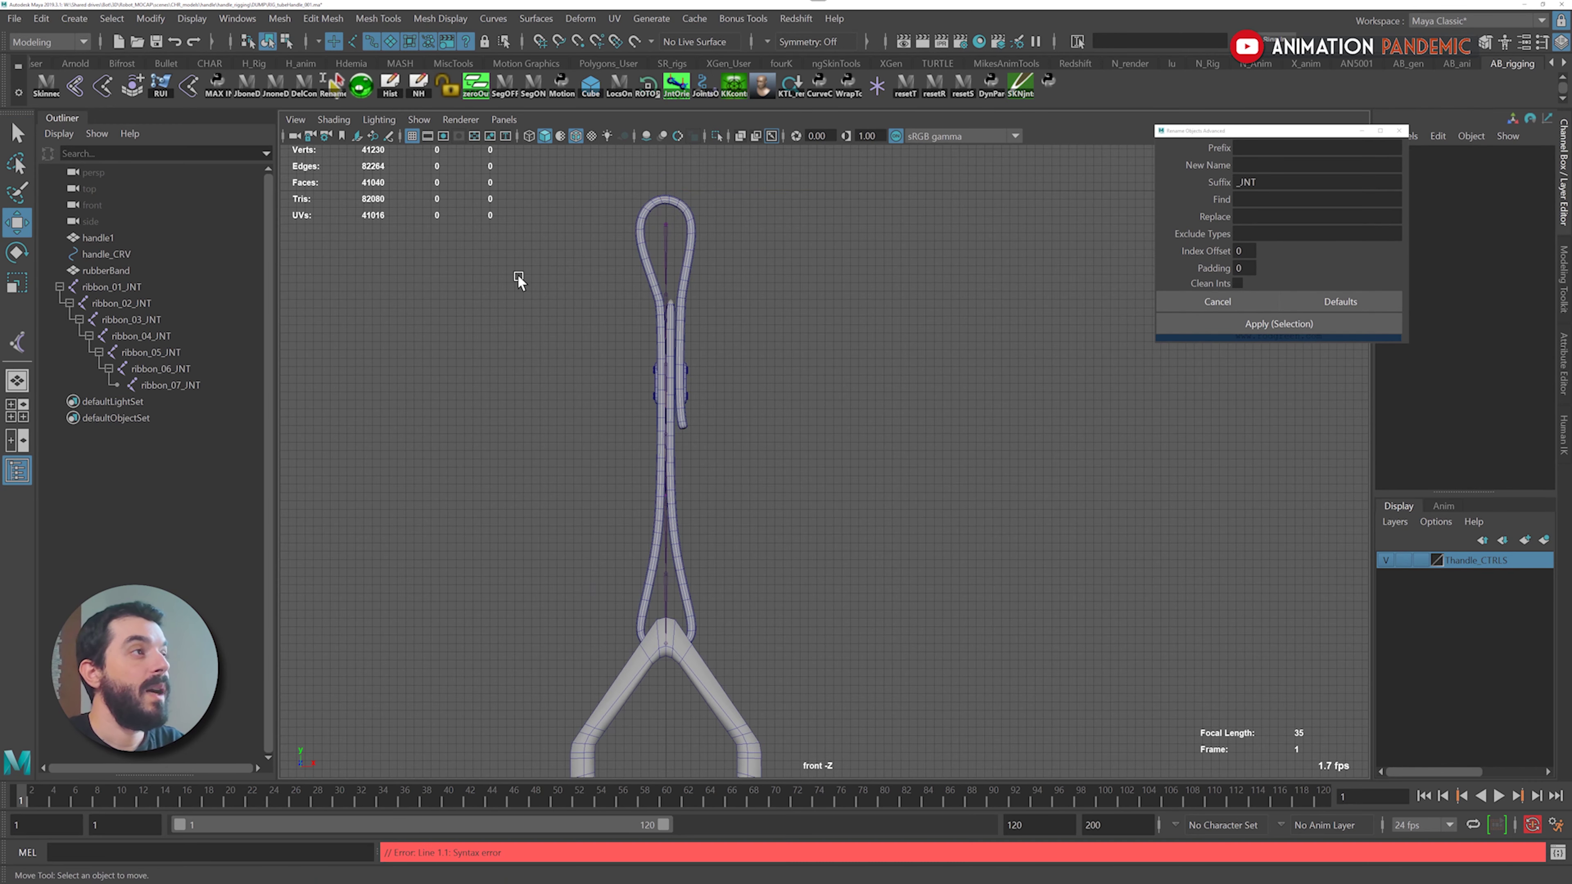
drag(517, 274, 755, 183)
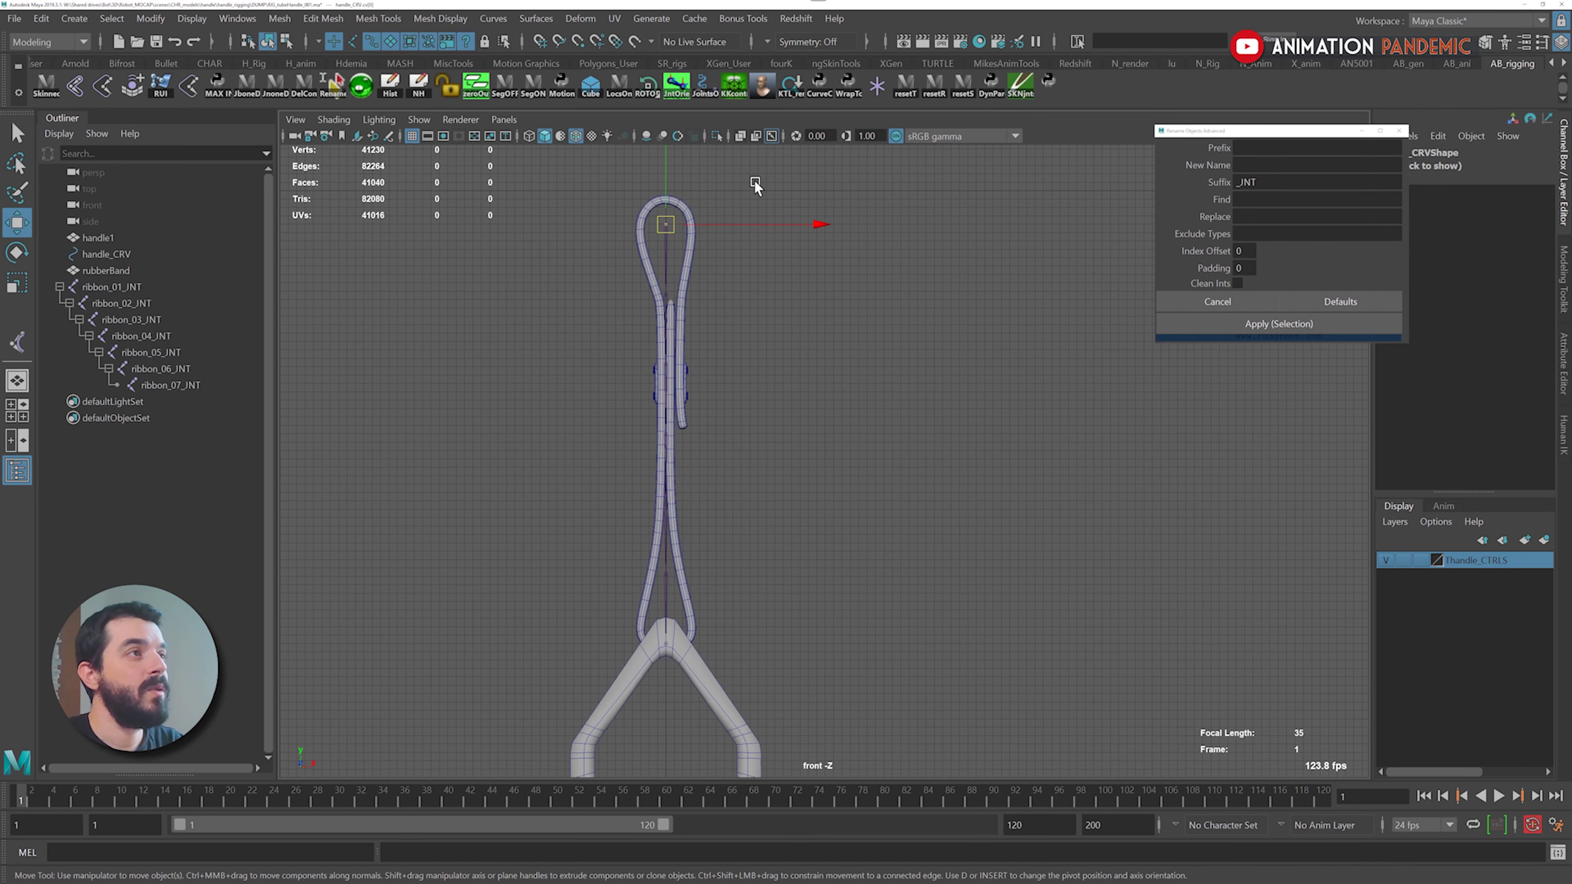
drag(665, 225, 985, 490)
key(ctrl+z)
key(ctrl+z)
key(ctrl+z)
key(ctrl+z)
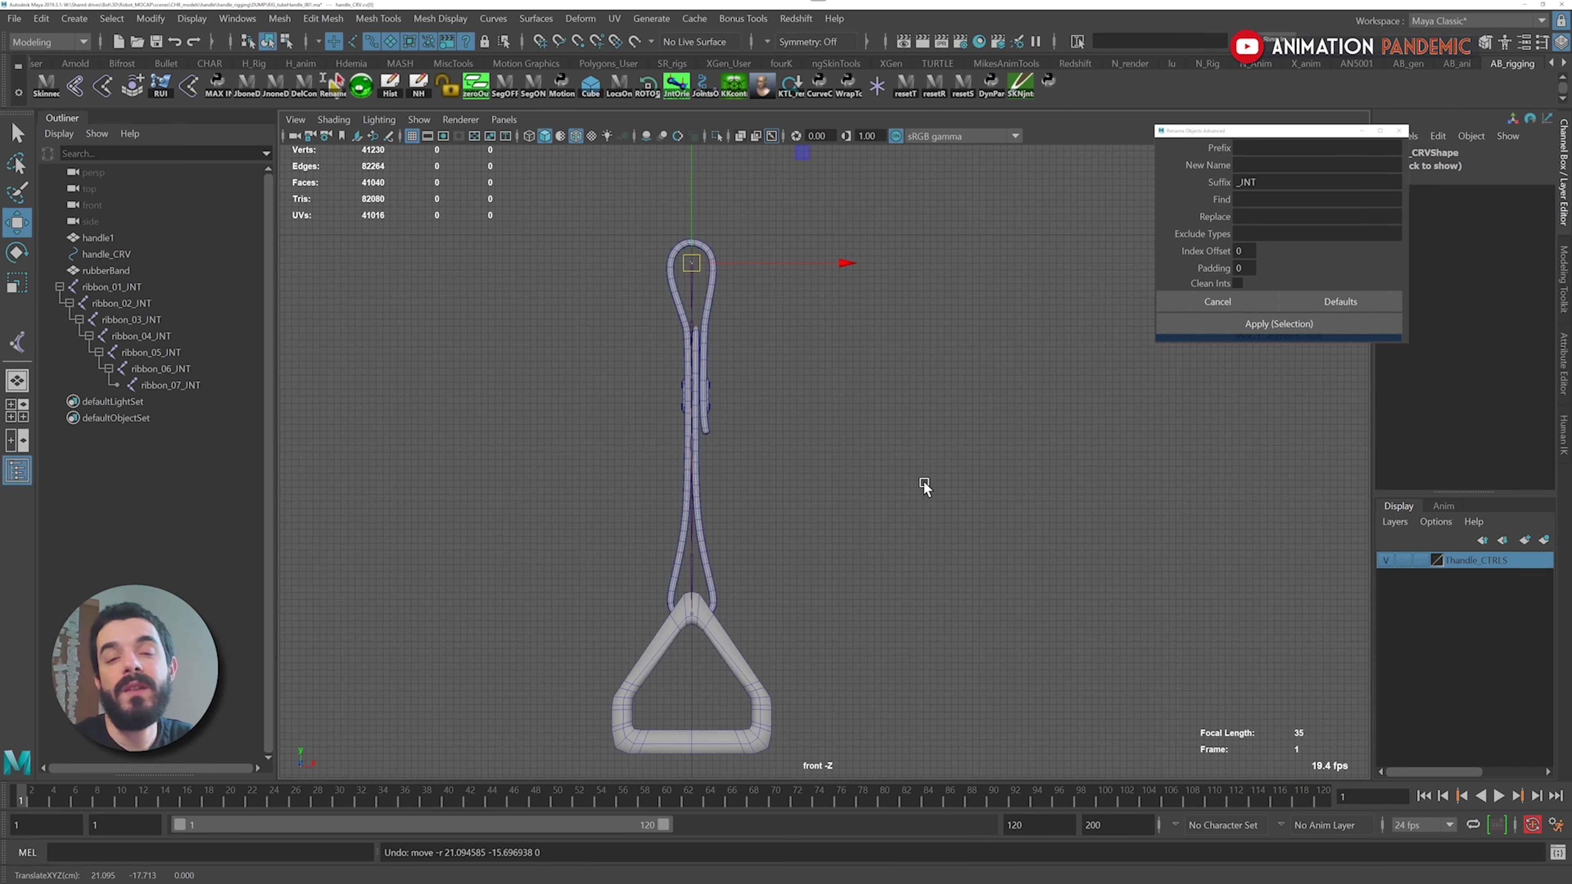
key(ctrl+z)
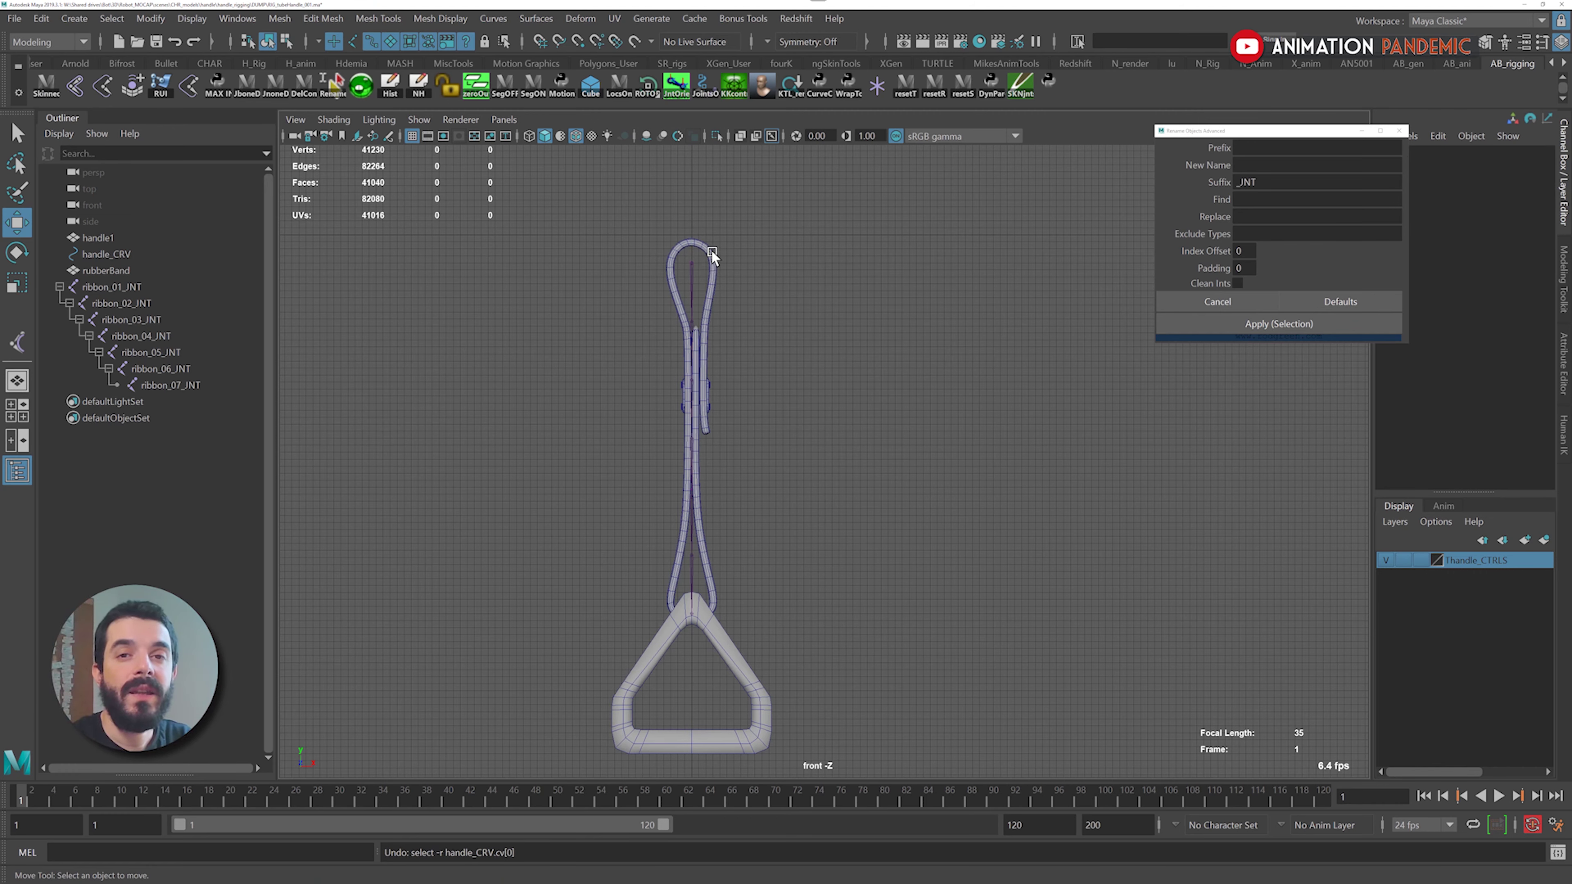
Set up the IK Spline Handle tool from the Rigging menu set with Auto create curve turned off
click(48, 41)
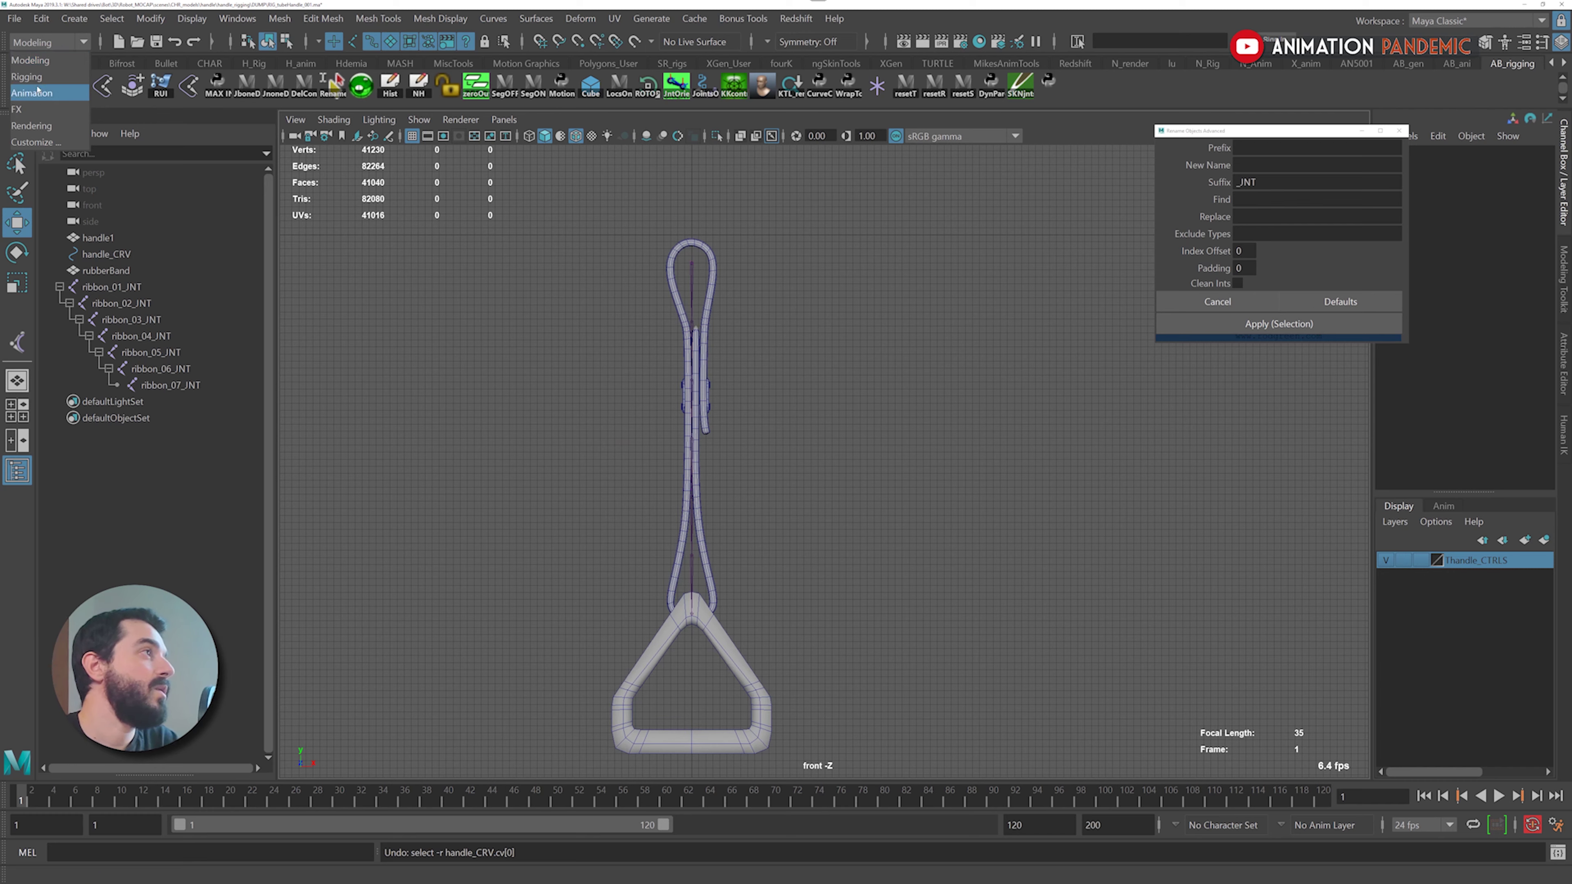
click(50, 76)
click(286, 18)
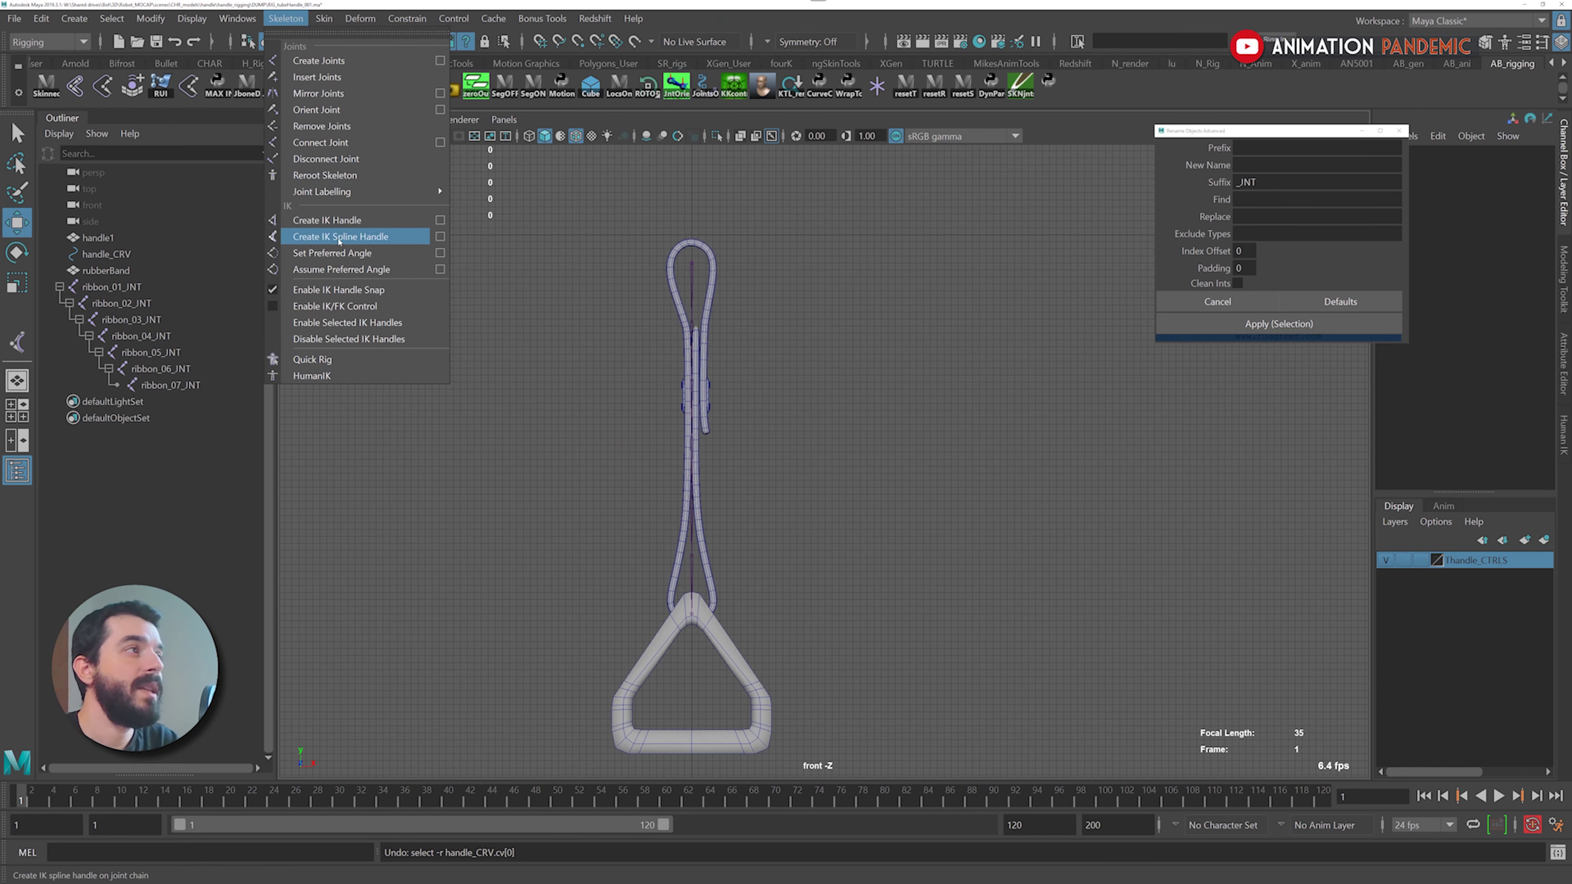
click(441, 237)
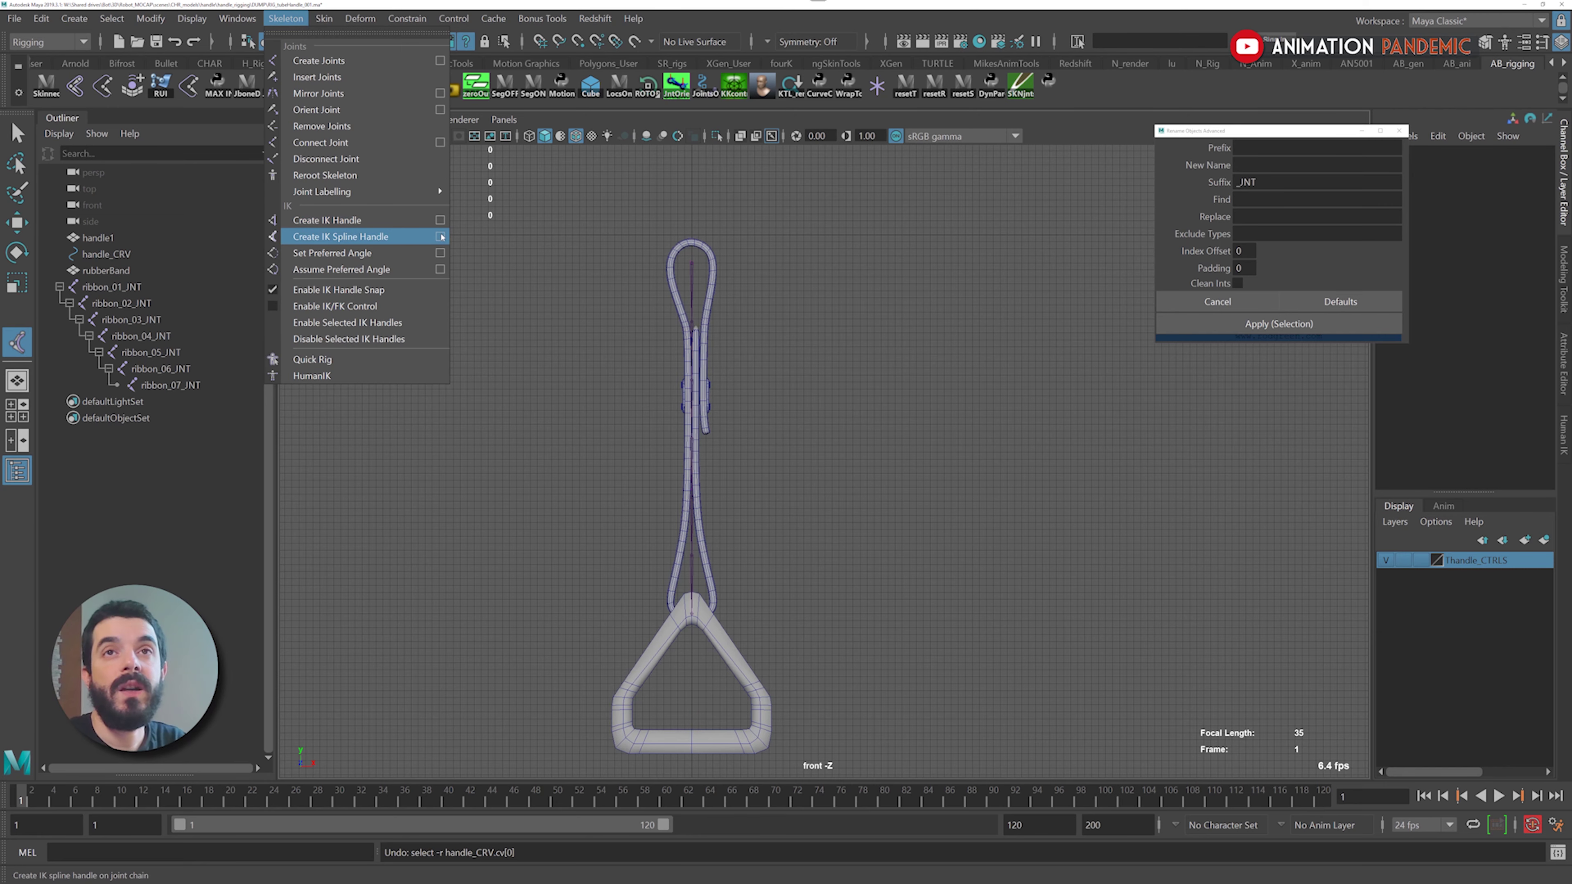
click(442, 237)
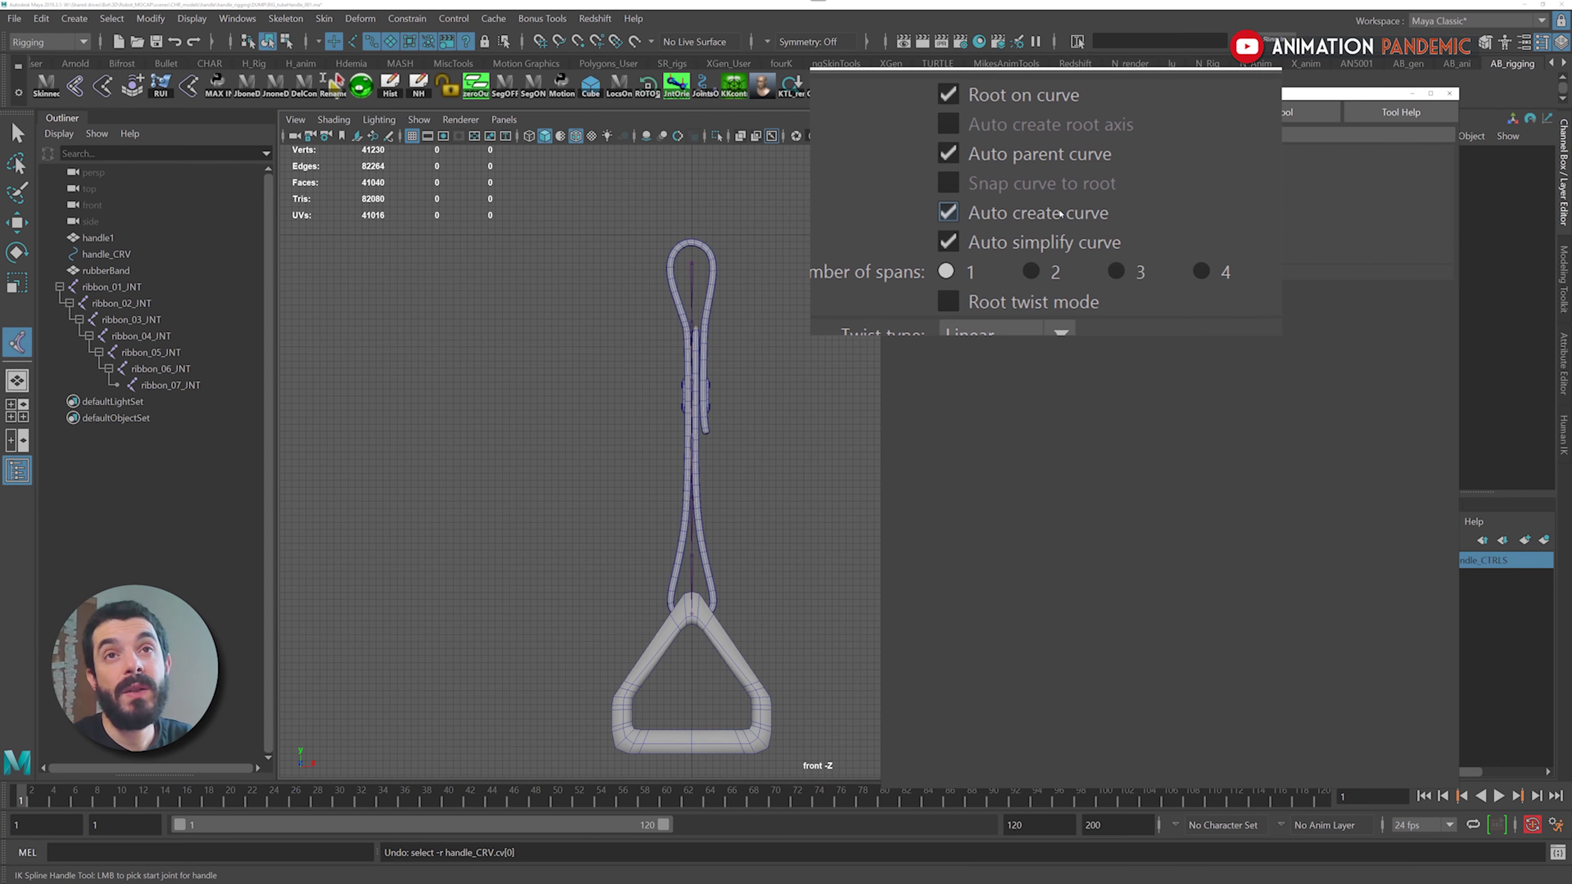
click(1006, 213)
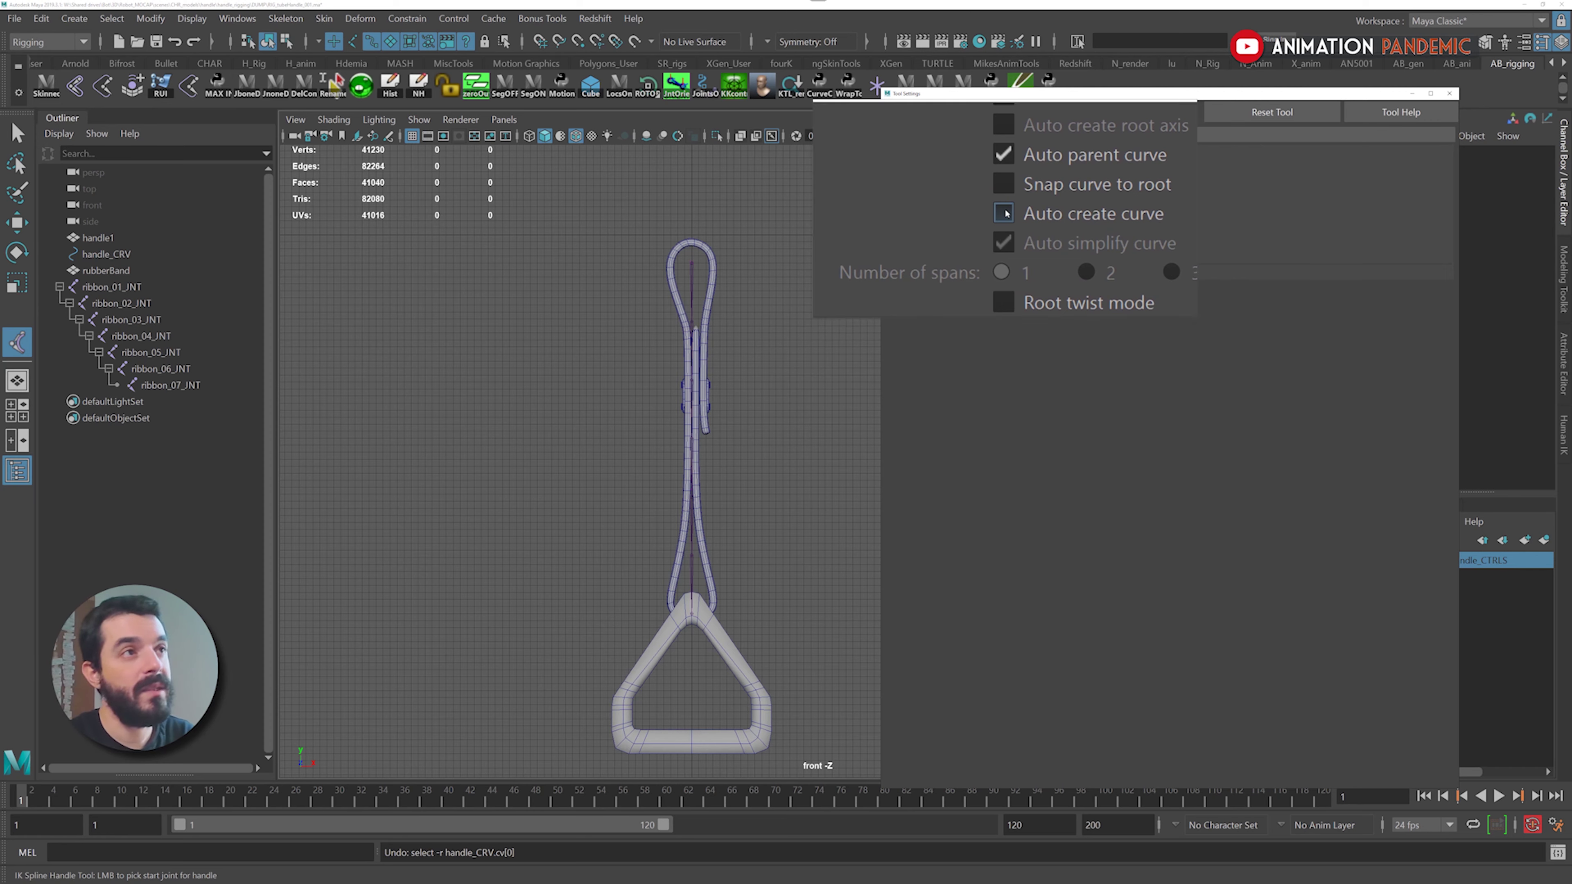
click(1448, 94)
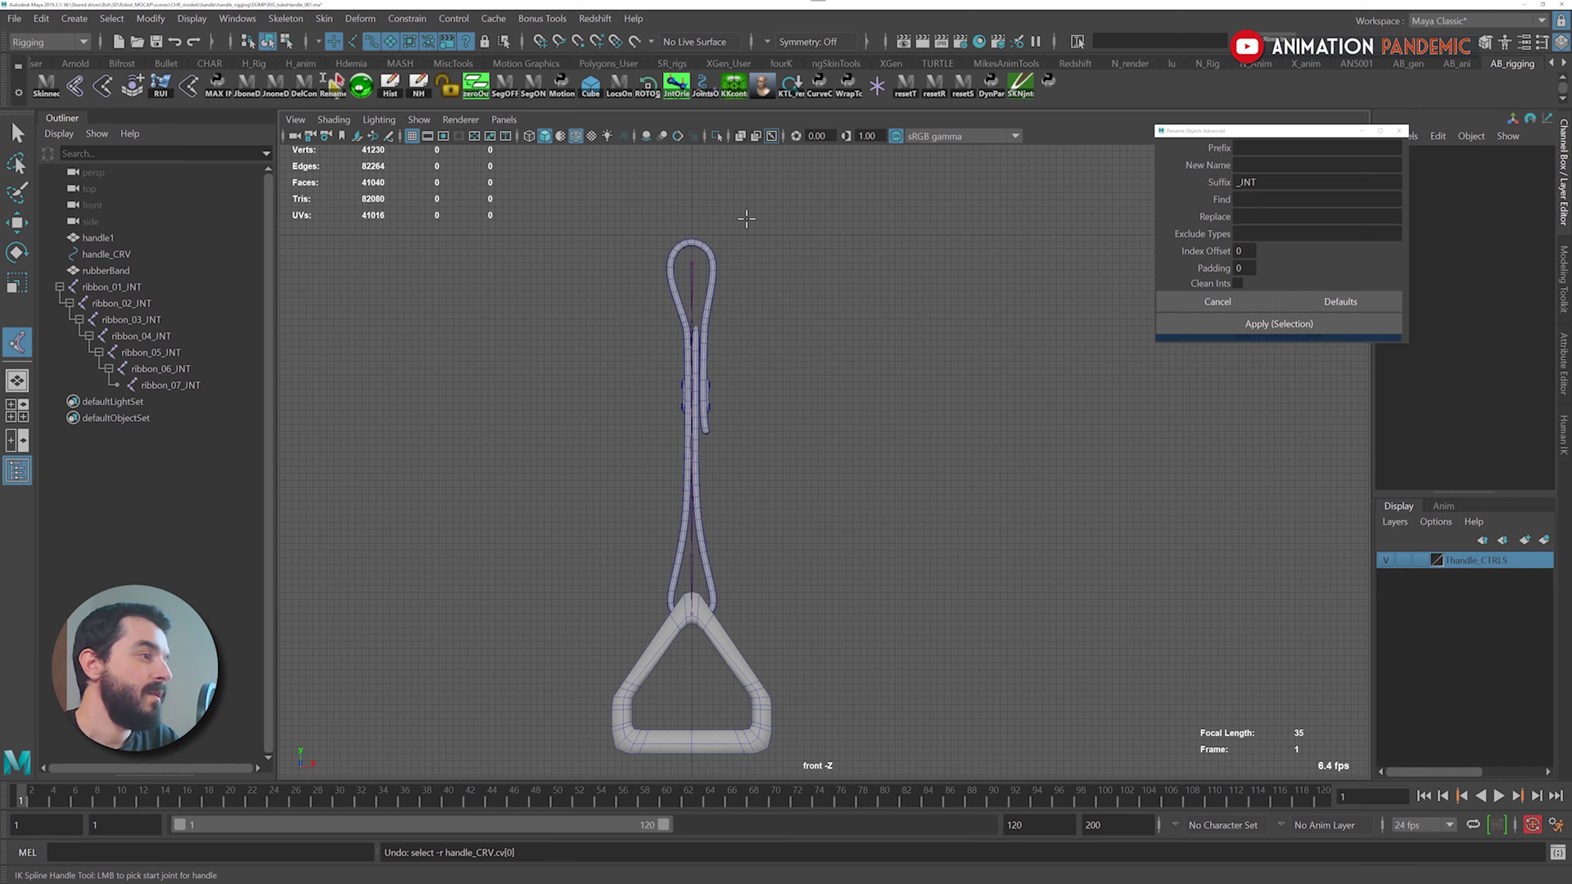
Create an IK spline handle from ribbon_01_JNT to ribbon_07_JNT using handle_CRV as its curve
alt+right_drag(736, 224, 880, 232)
click(844, 339)
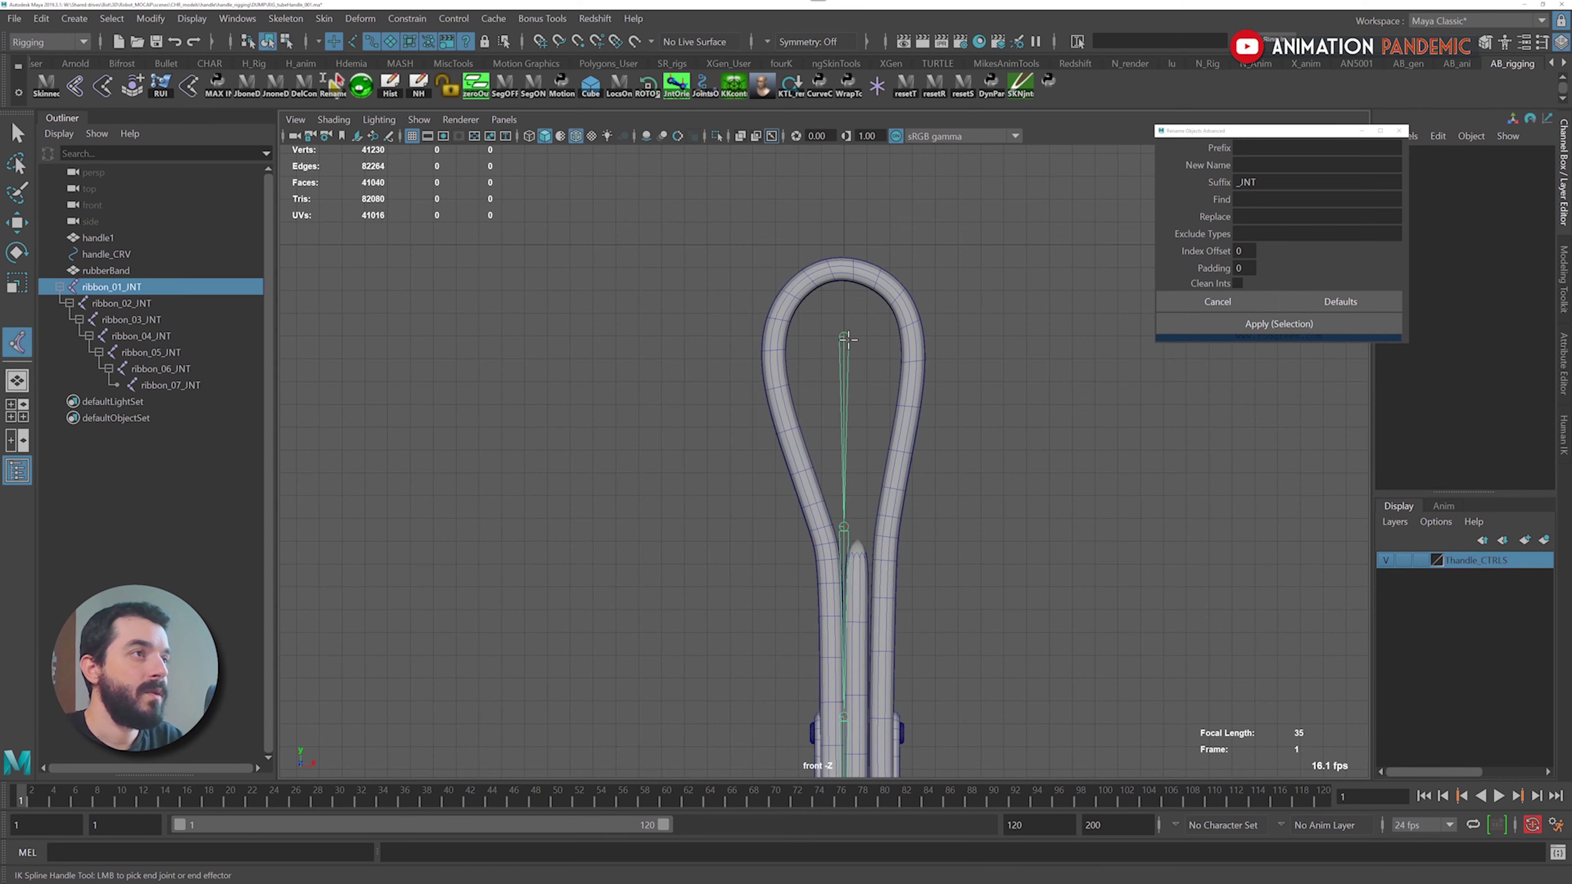
alt+middle_drag(919, 525, 904, 86)
alt+middle_drag(718, 723, 688, 82)
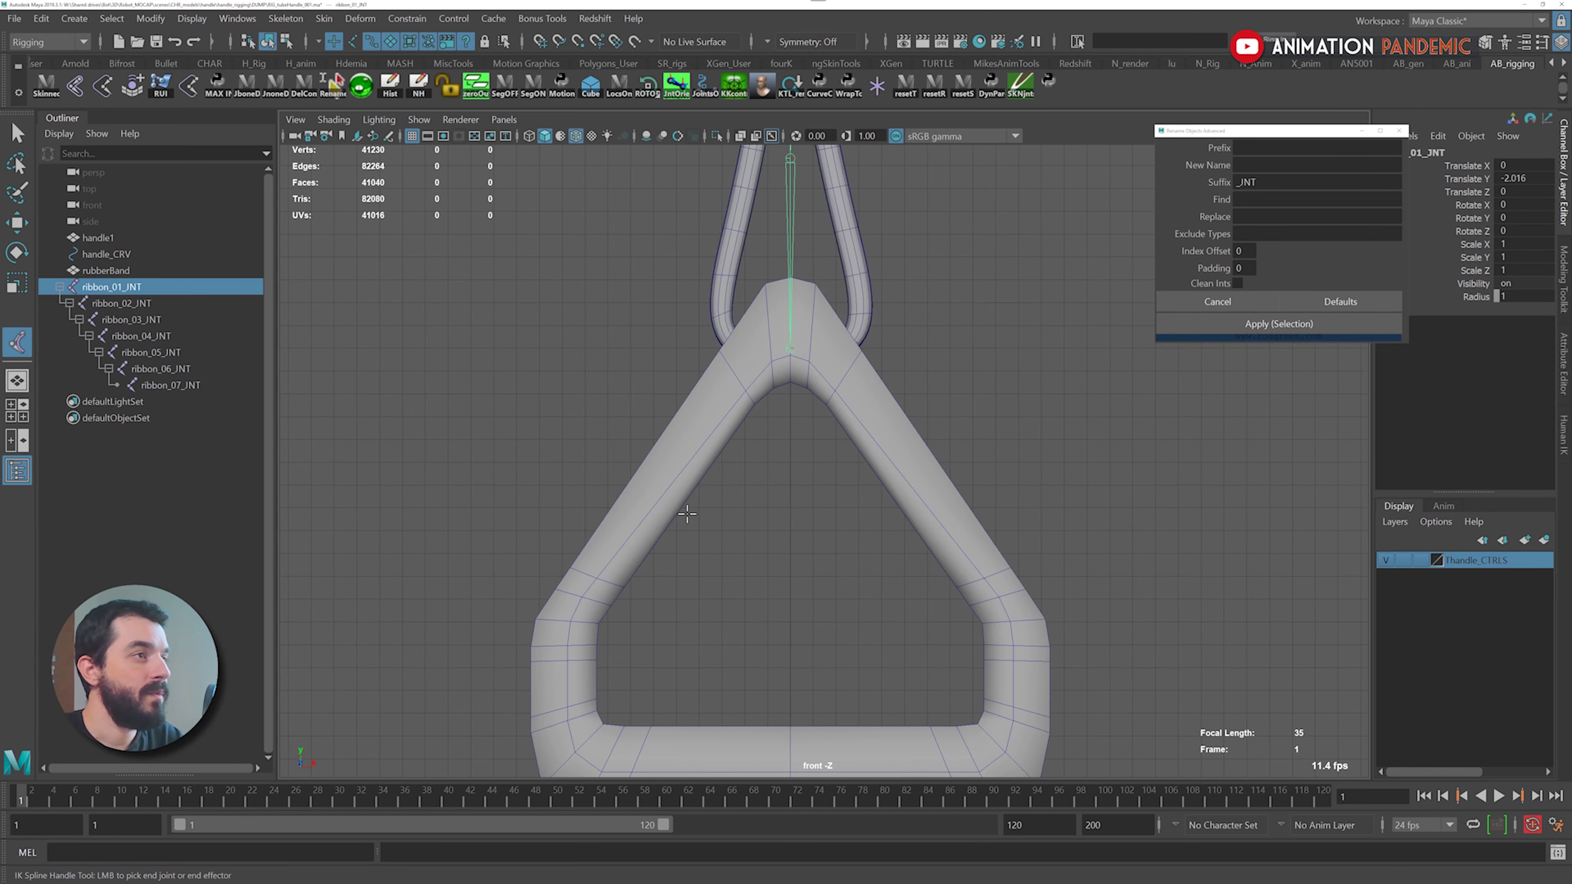
click(791, 345)
alt+middle_drag(791, 345, 706, 598)
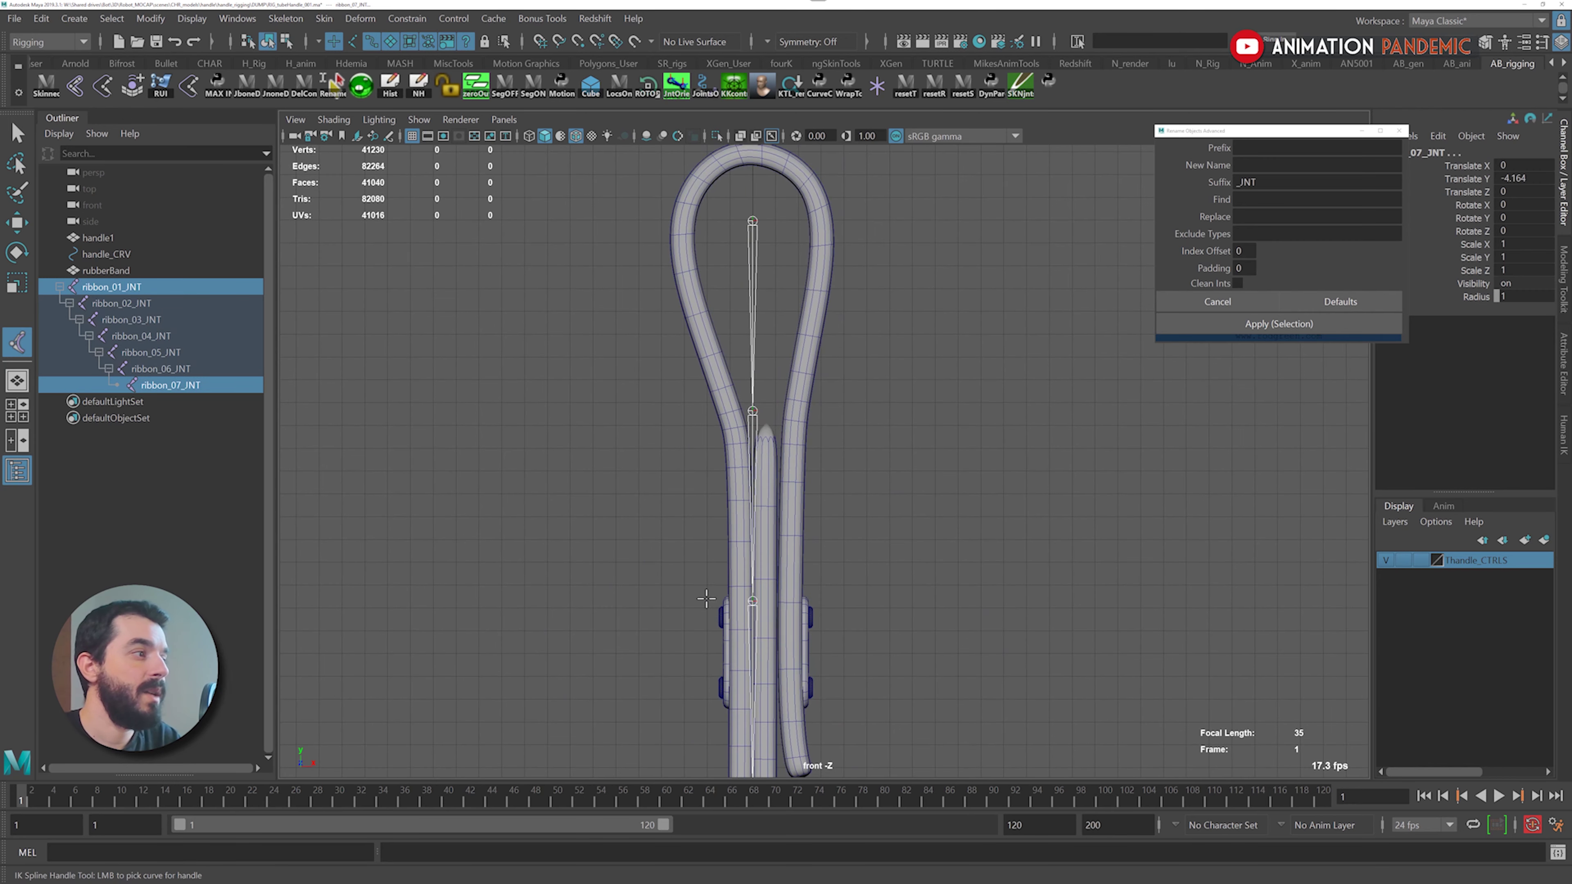
alt+middle_drag(614, 383, 574, 481)
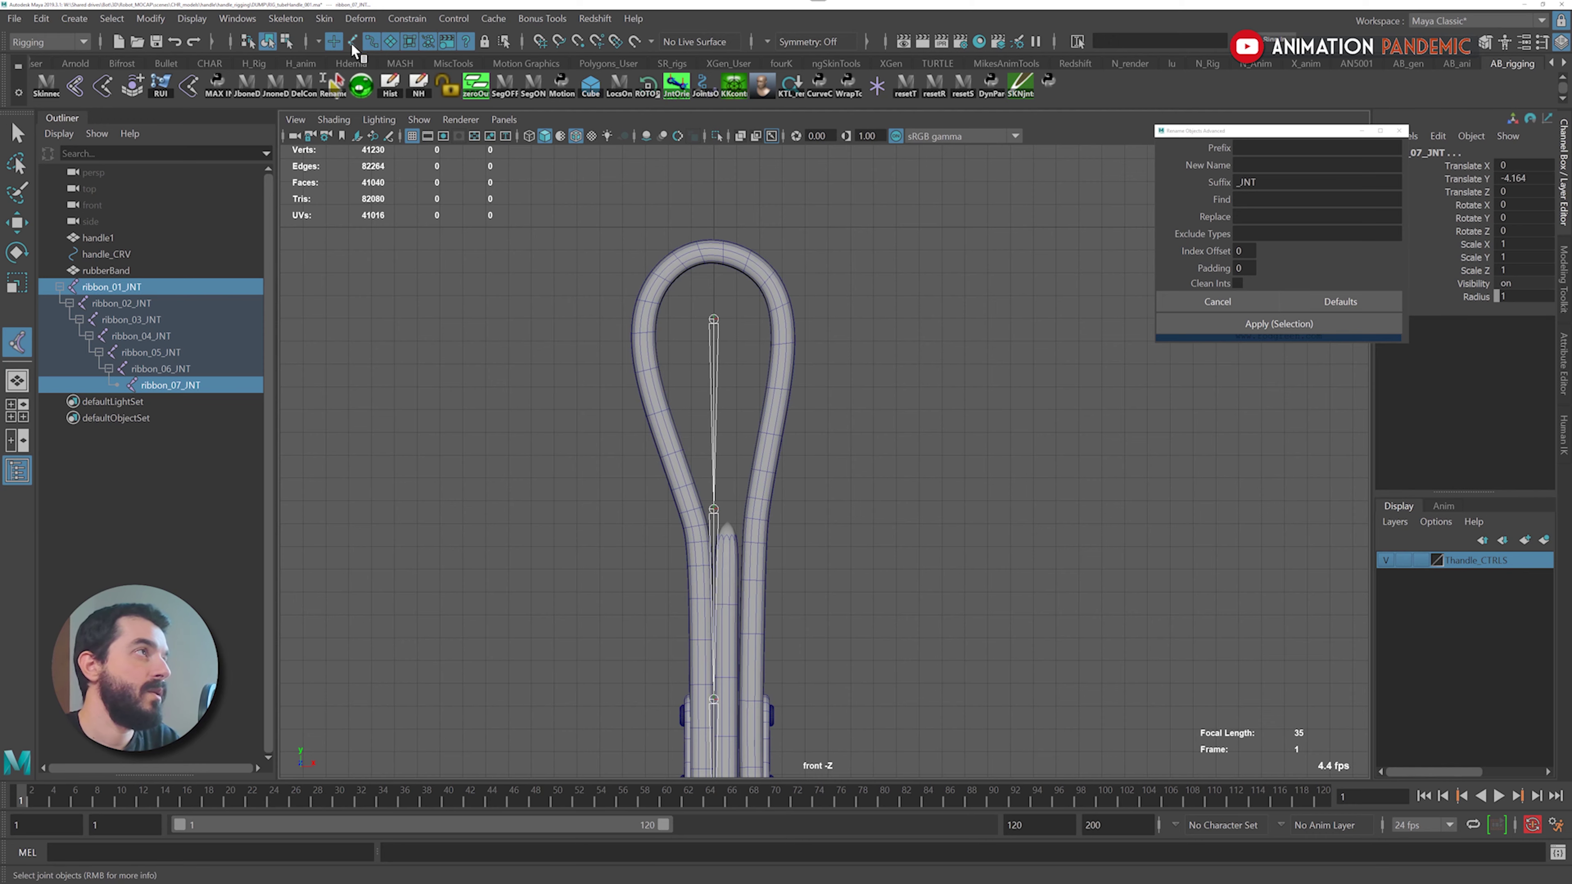
alt+middle_drag(763, 335, 733, 368)
scroll(733, 369, up, 1)
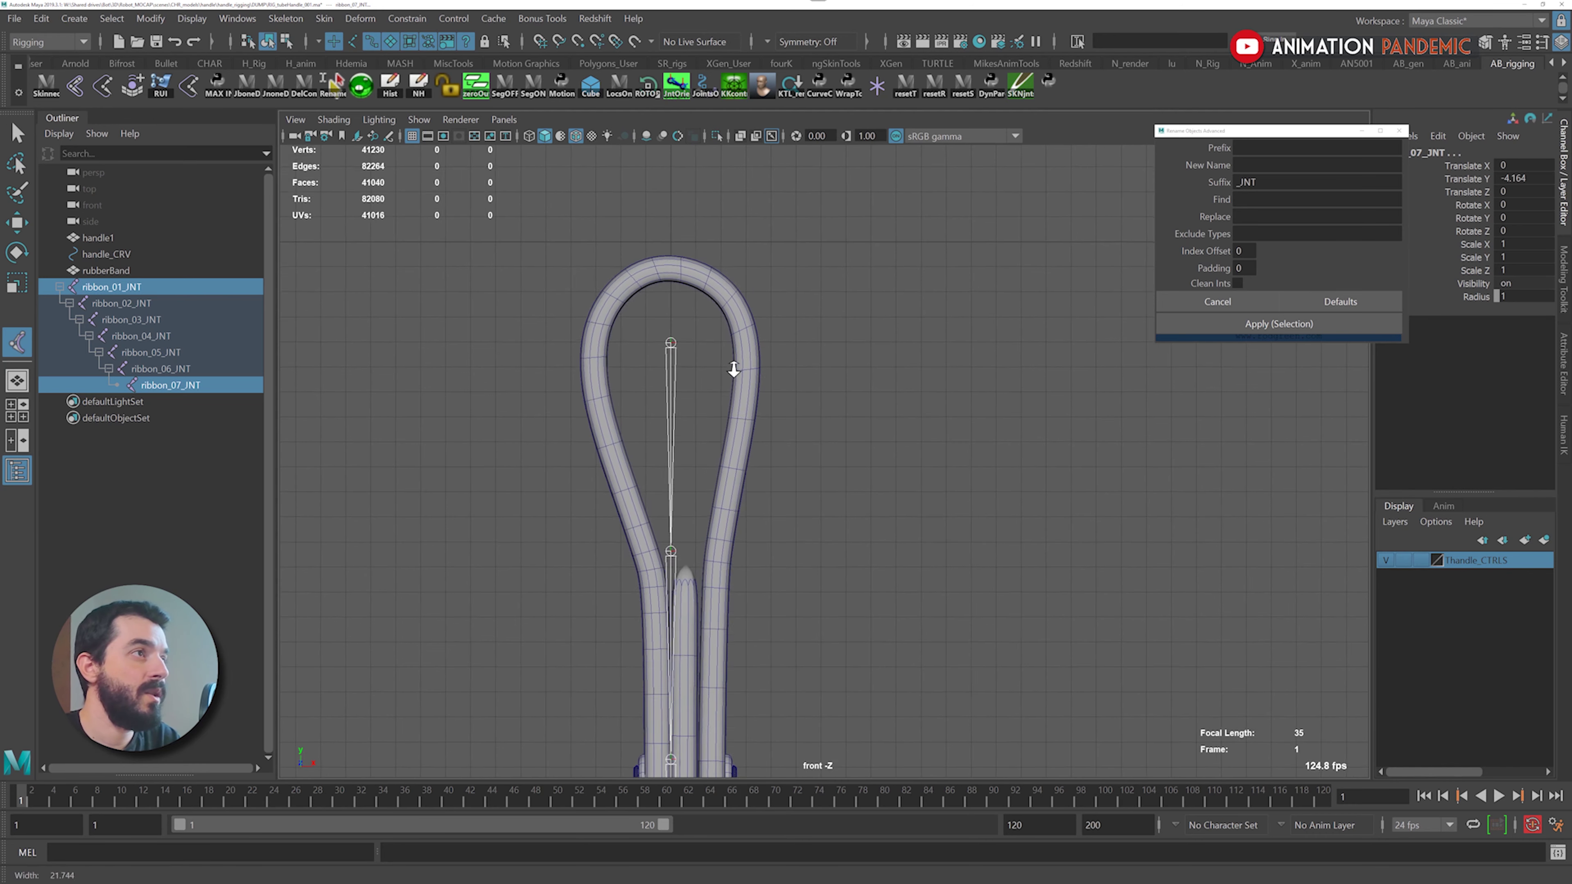
click(671, 356)
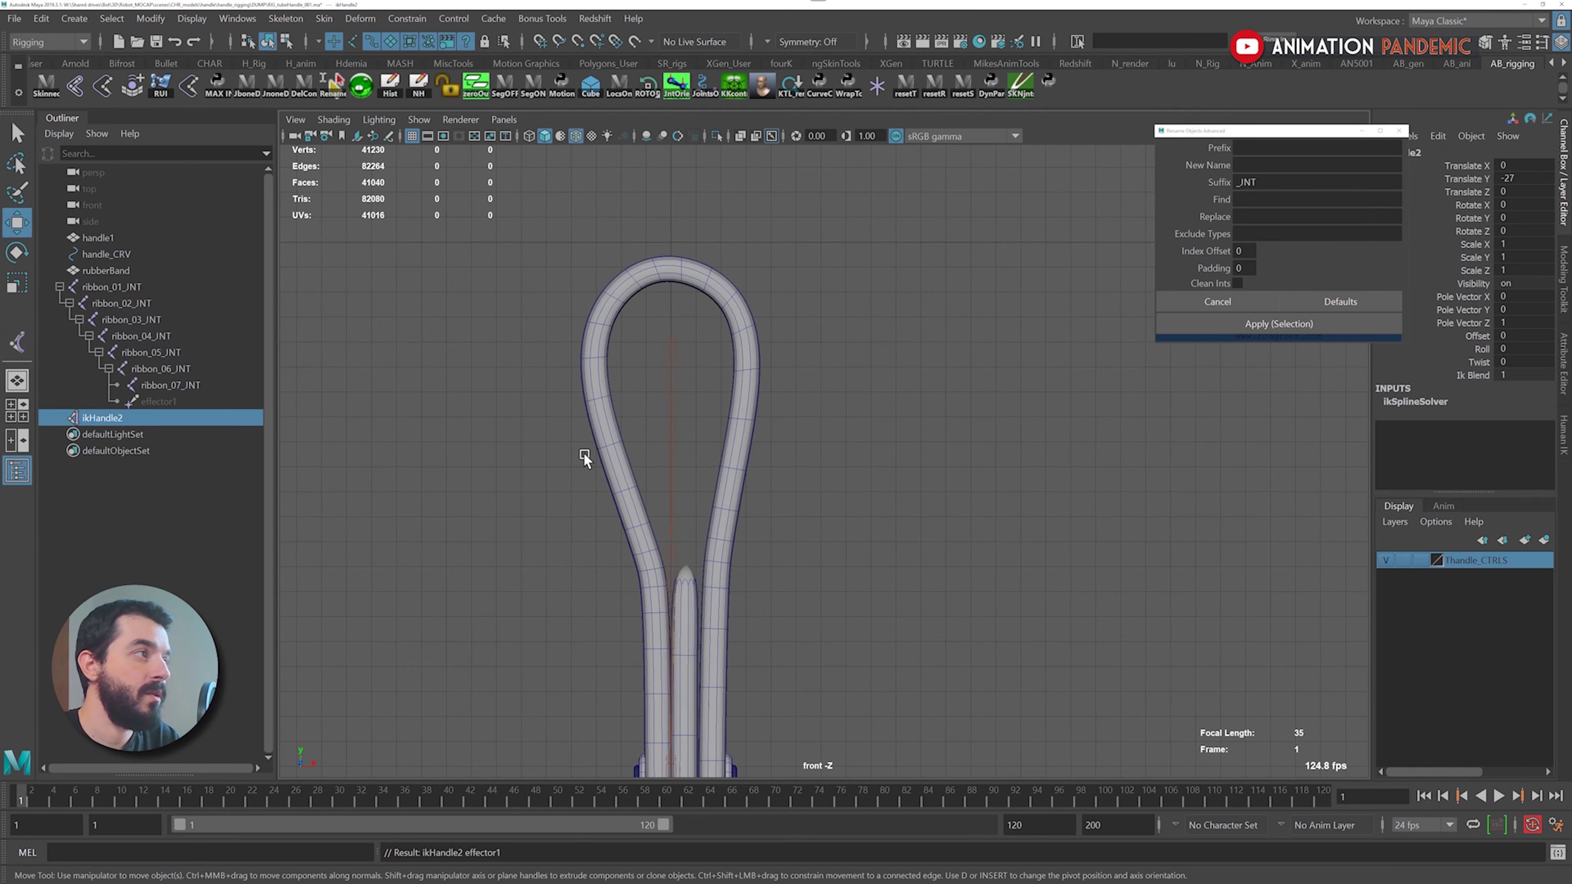
Test the IK spline by moving handle_CRV and its uppermost control vertex, and undo both moves
key(w)
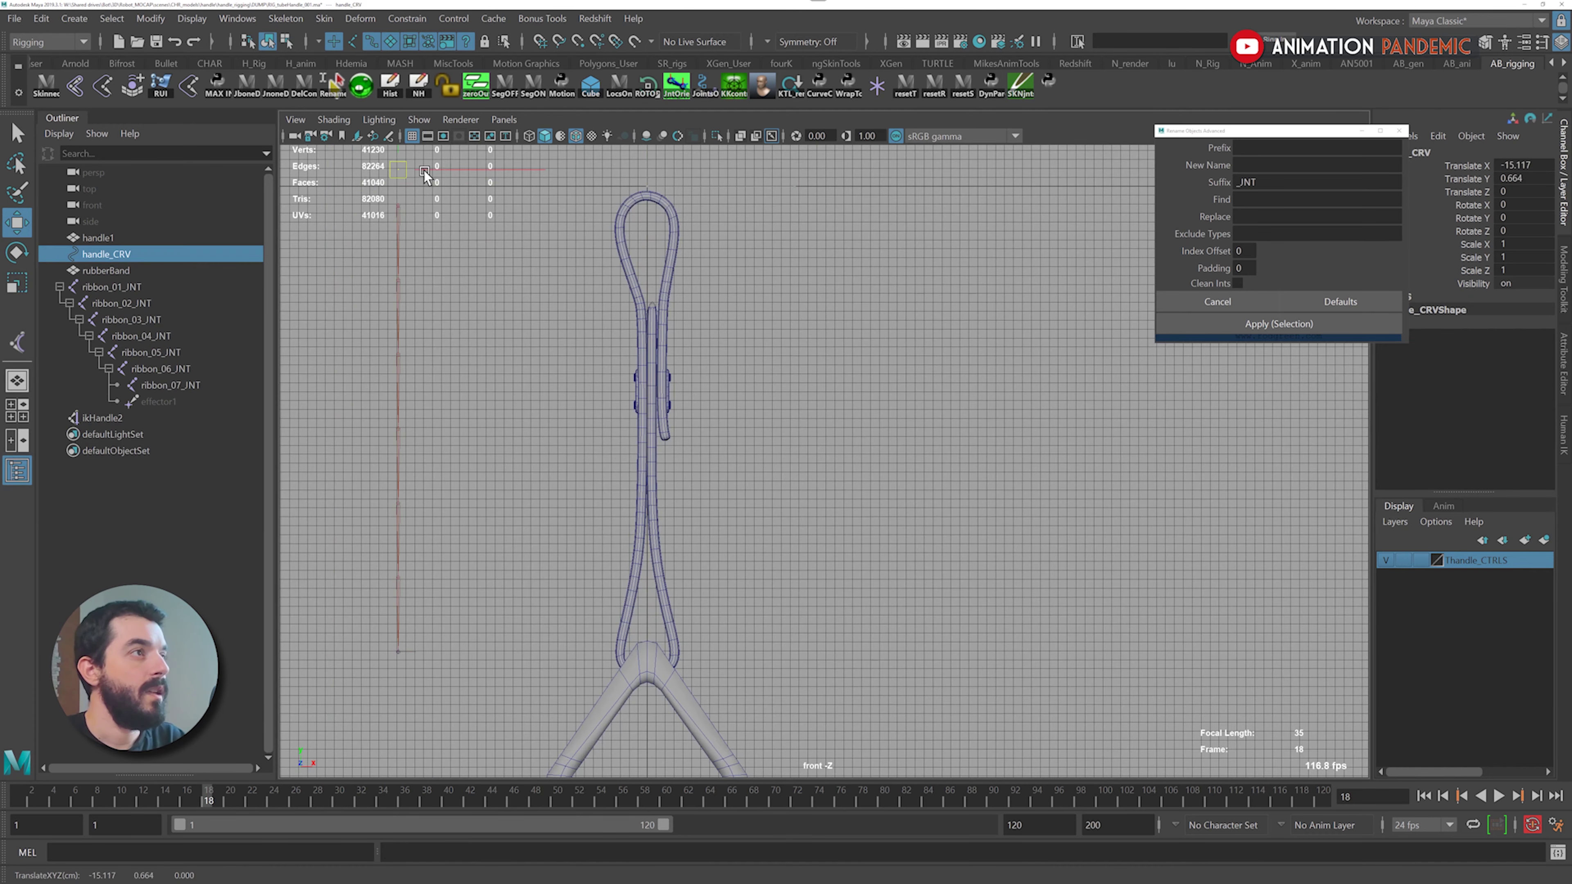
drag(424, 169, 863, 234)
key(ctrl+z)
alt+right_drag(400, 349, 517, 407)
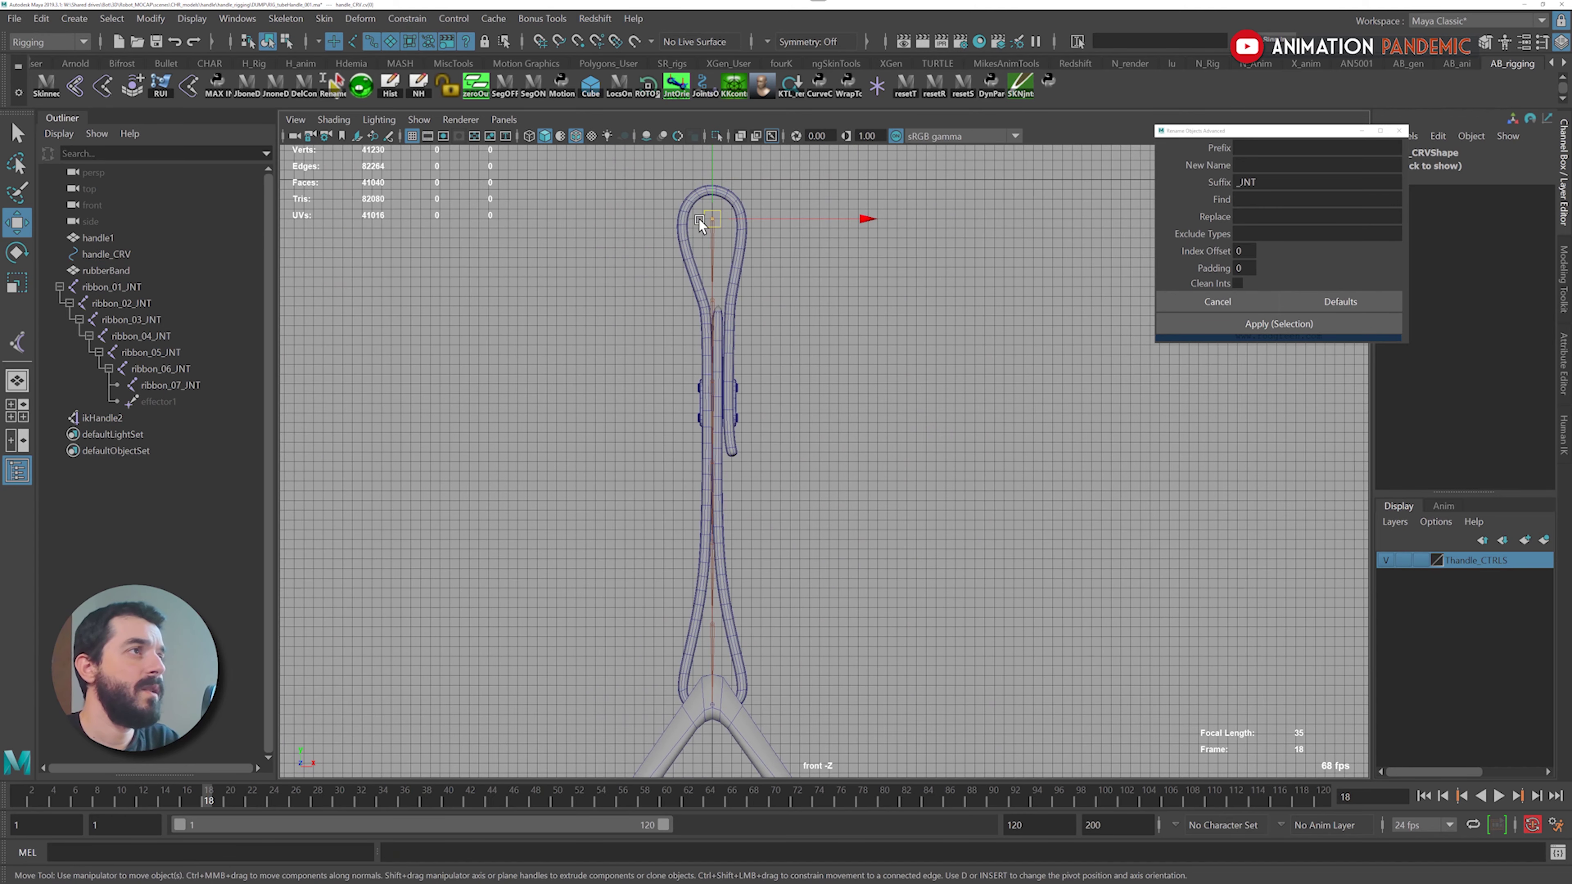
drag(699, 218, 1083, 503)
key(ctrl+z)
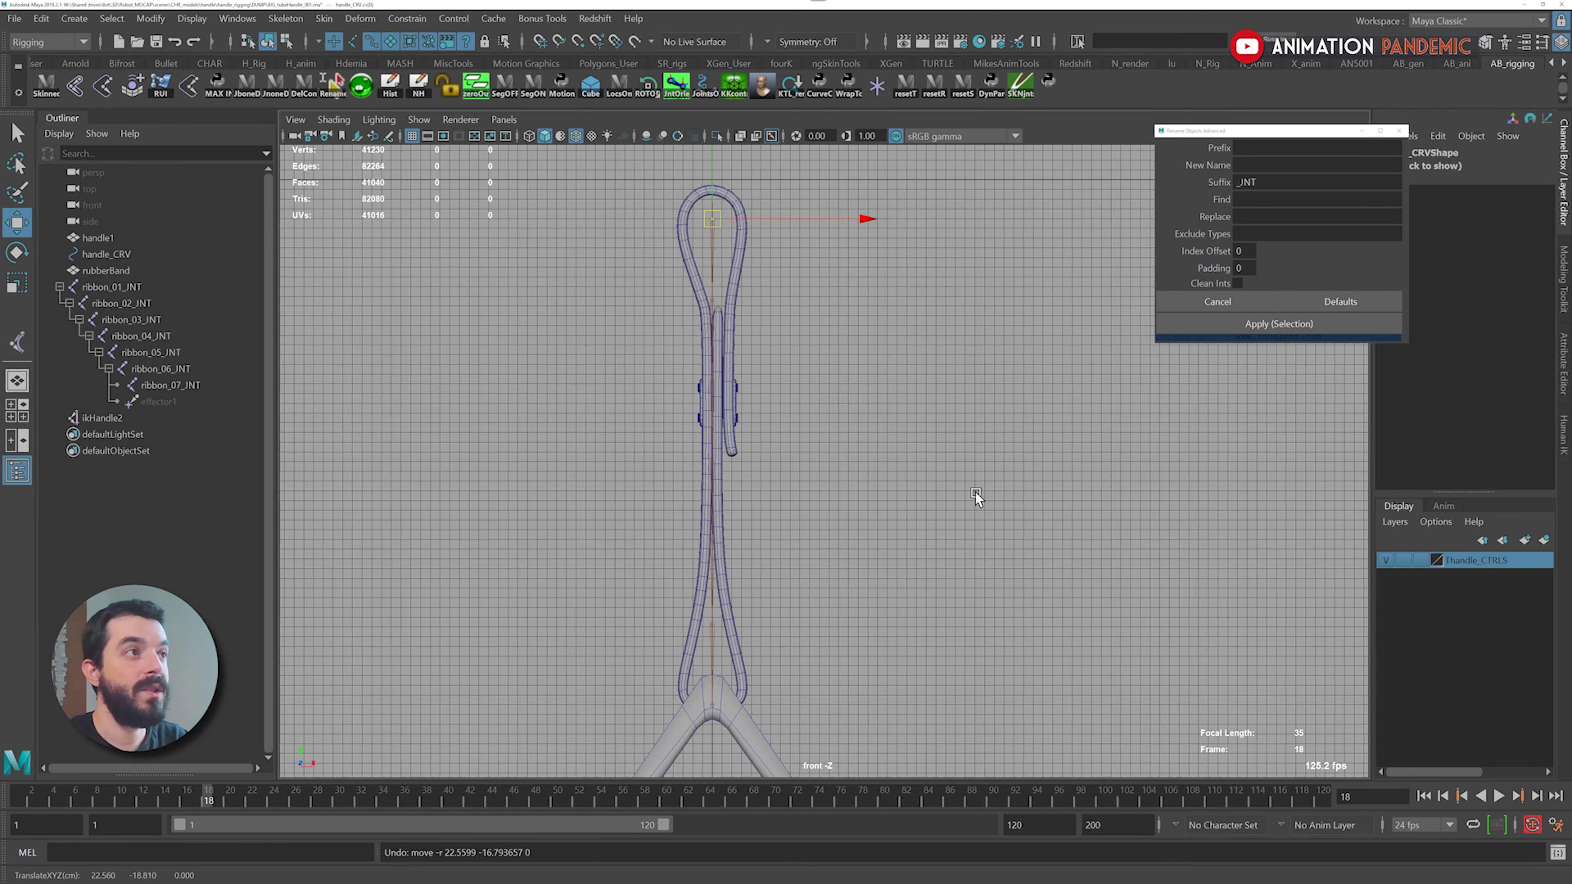
scroll(974, 498, down, 2)
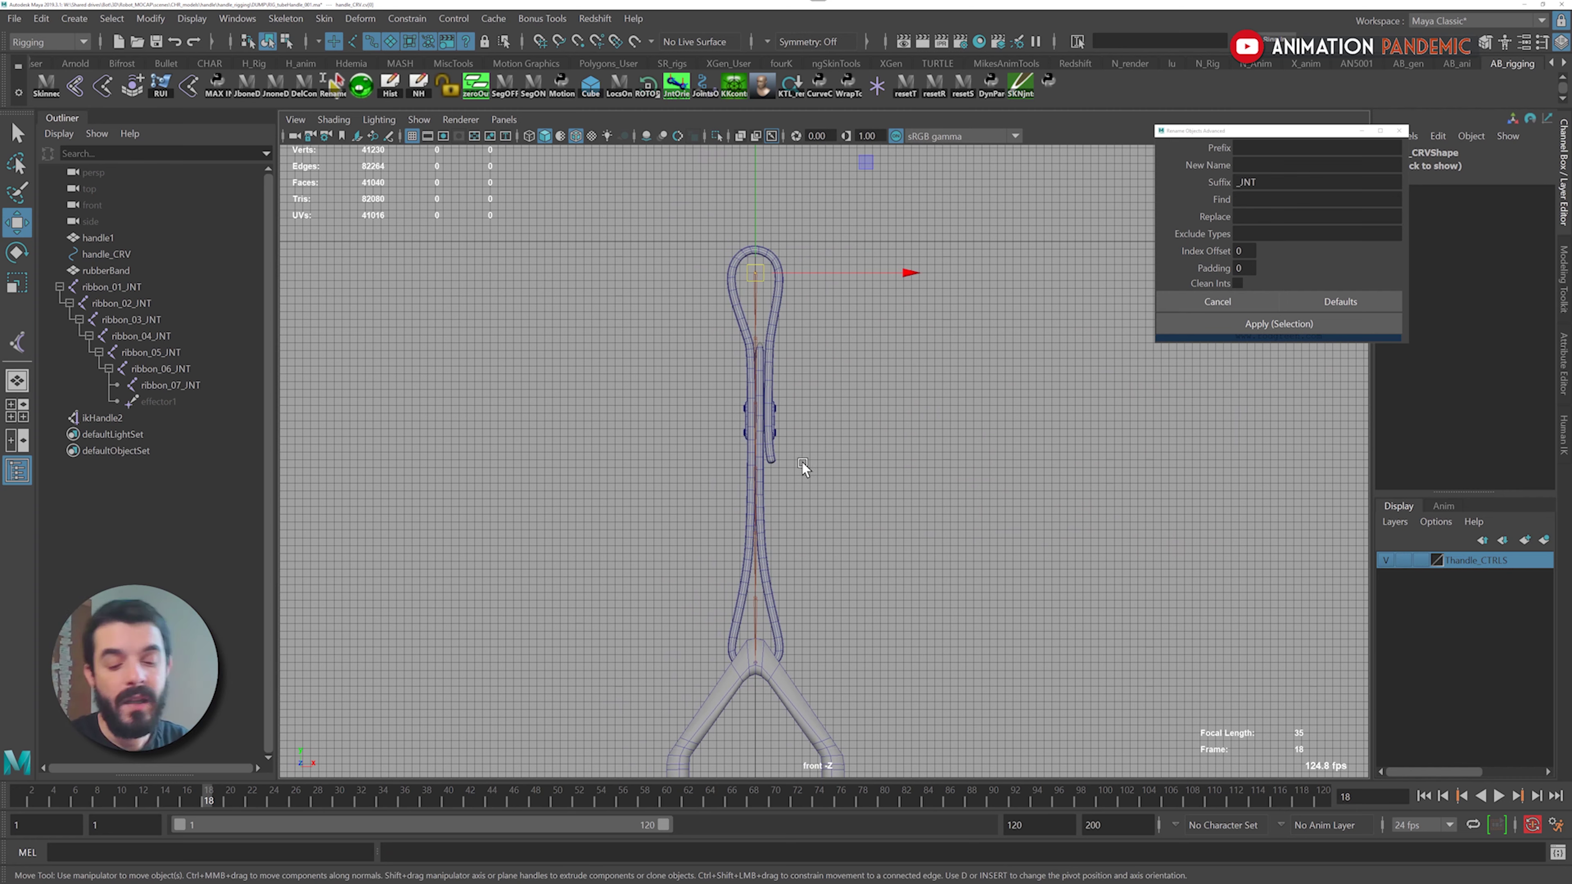
Create a single joint beside the upper end of the strap and set its radius to 23.4 without scaling it
key(F8)
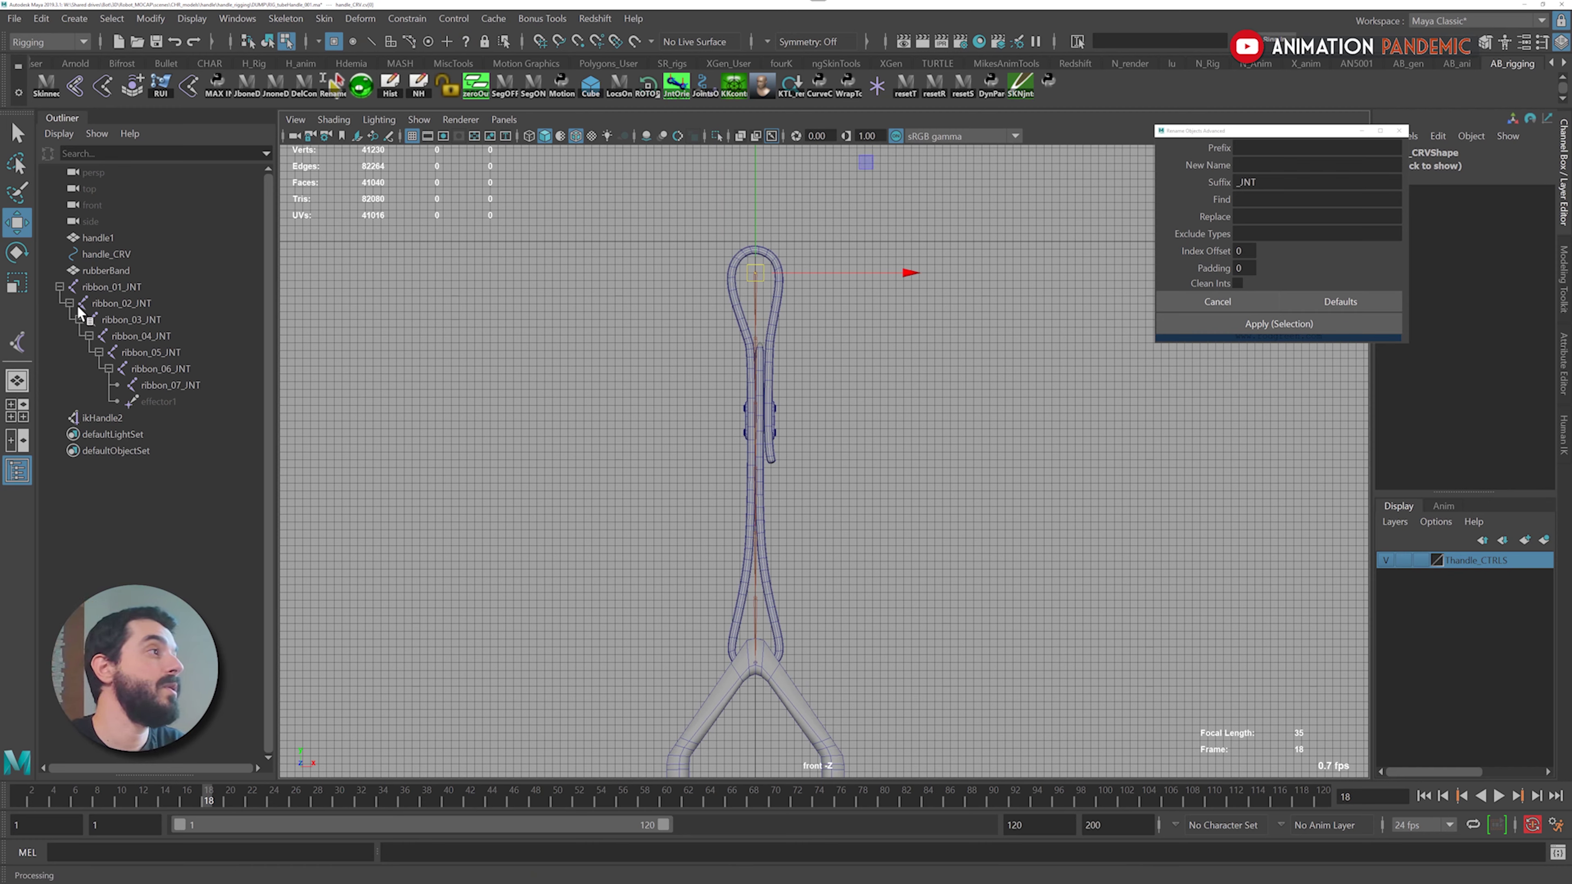
click(280, 19)
click(322, 60)
click(813, 232)
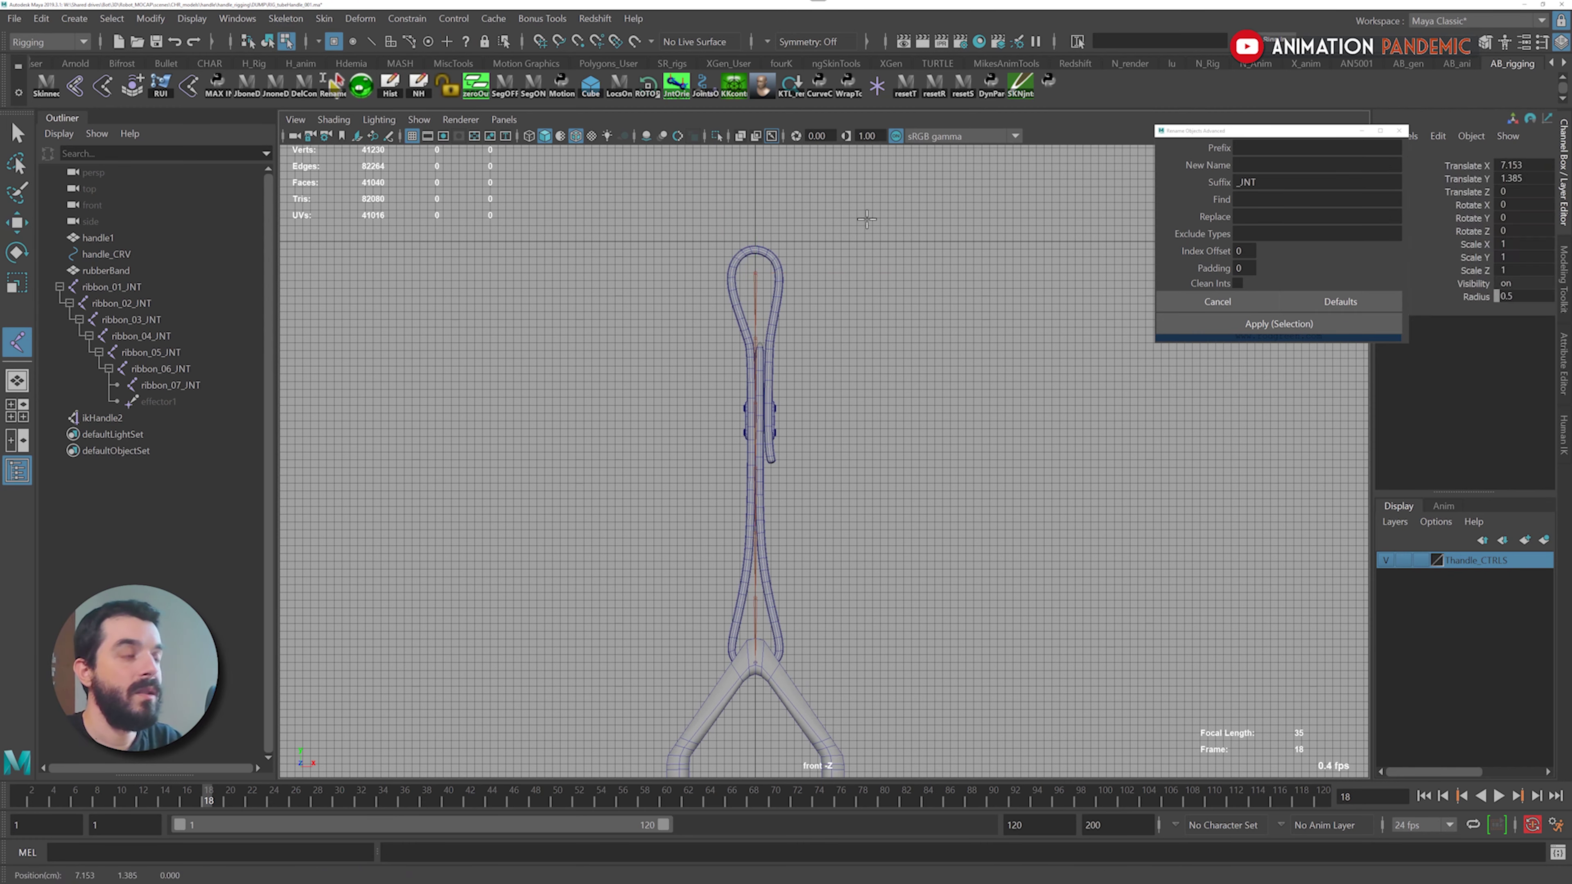
key(w)
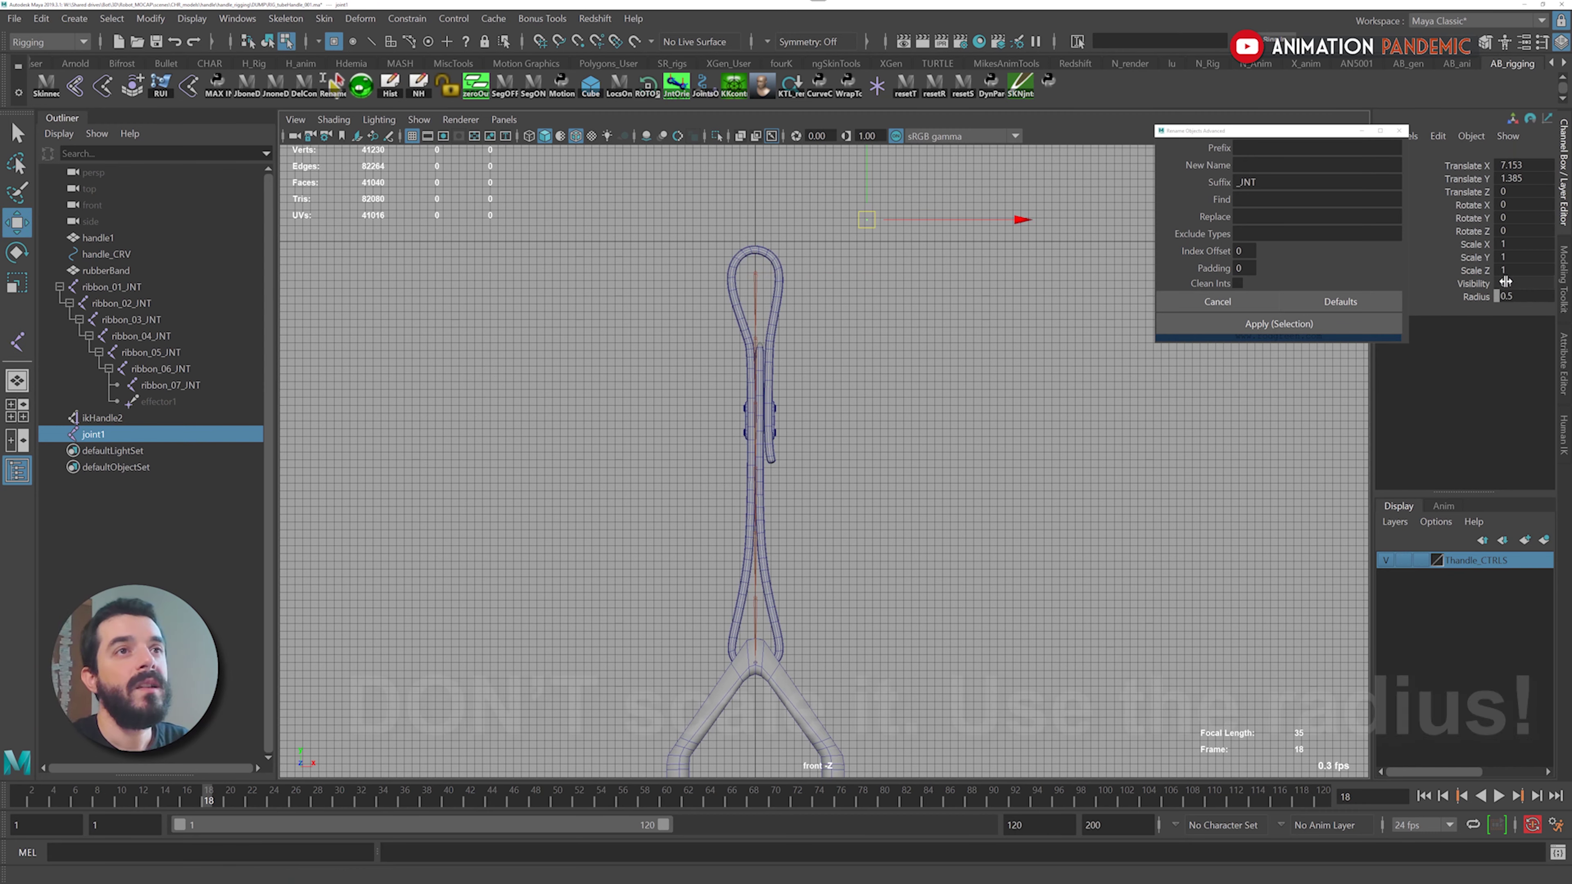
click(1475, 297)
middle_drag(830, 384, 954, 370)
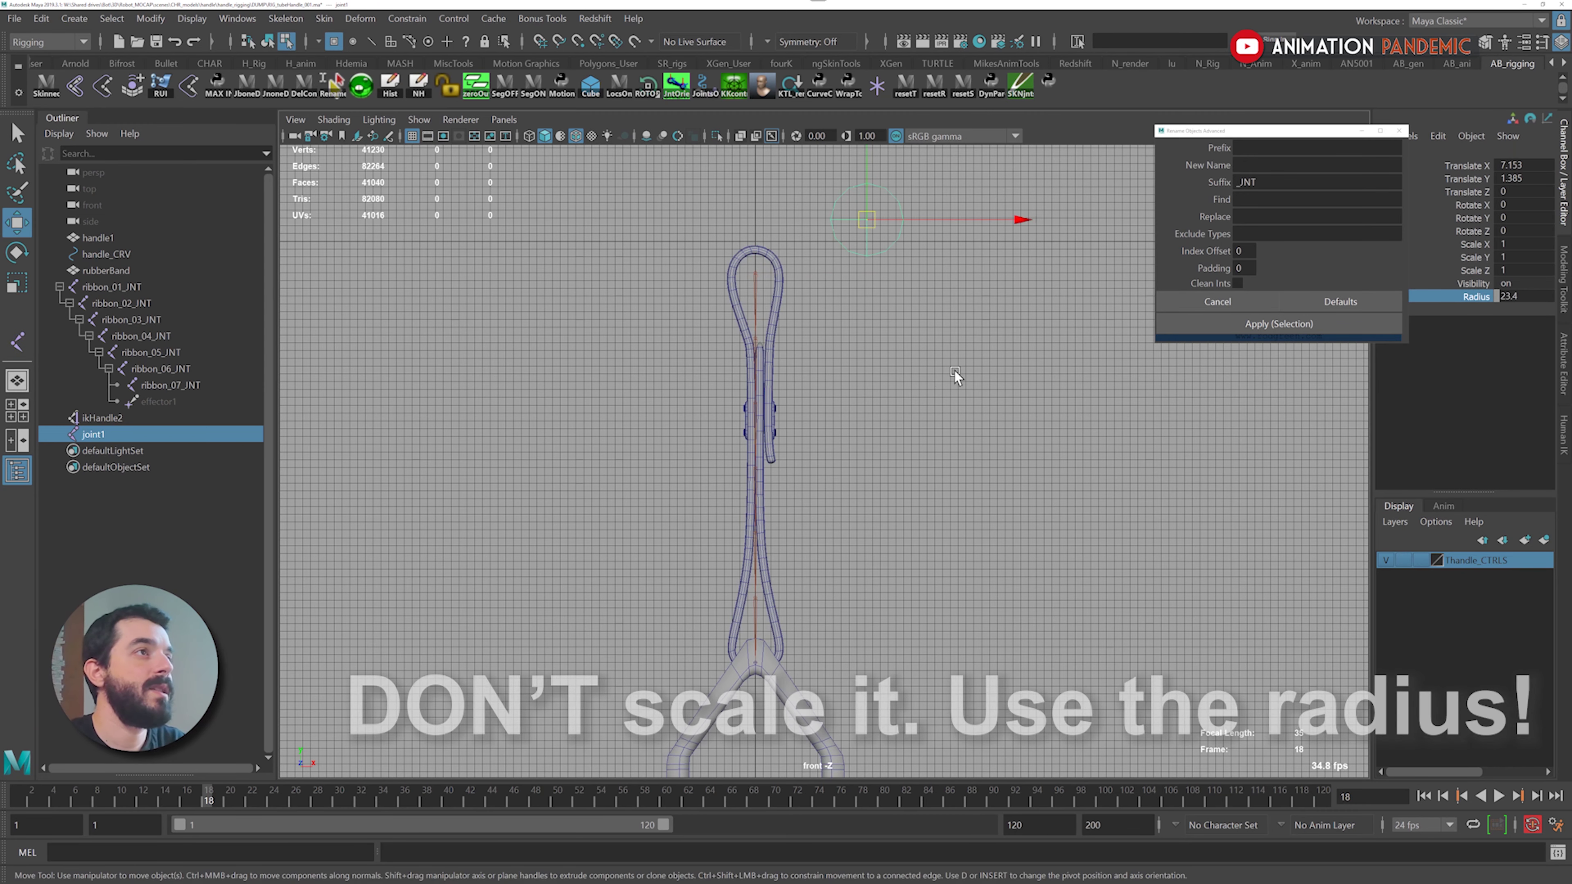
key(q)
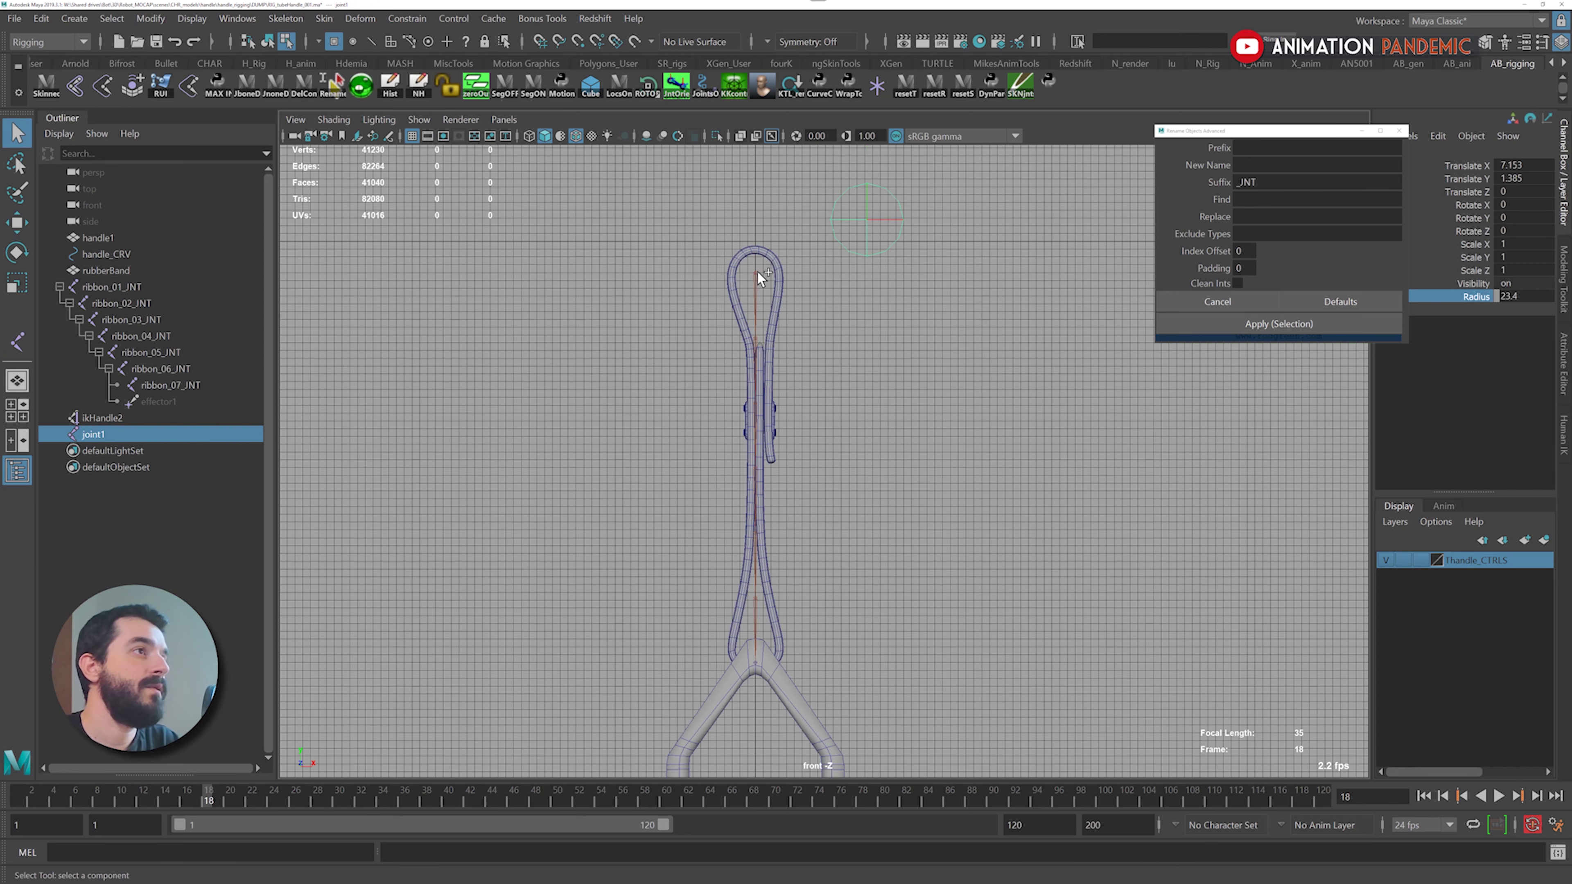
Snap the new control joint onto ribbon_01_JNT at the strap's upper end
click(755, 275)
key(F8)
shift+click(759, 278)
key(f)
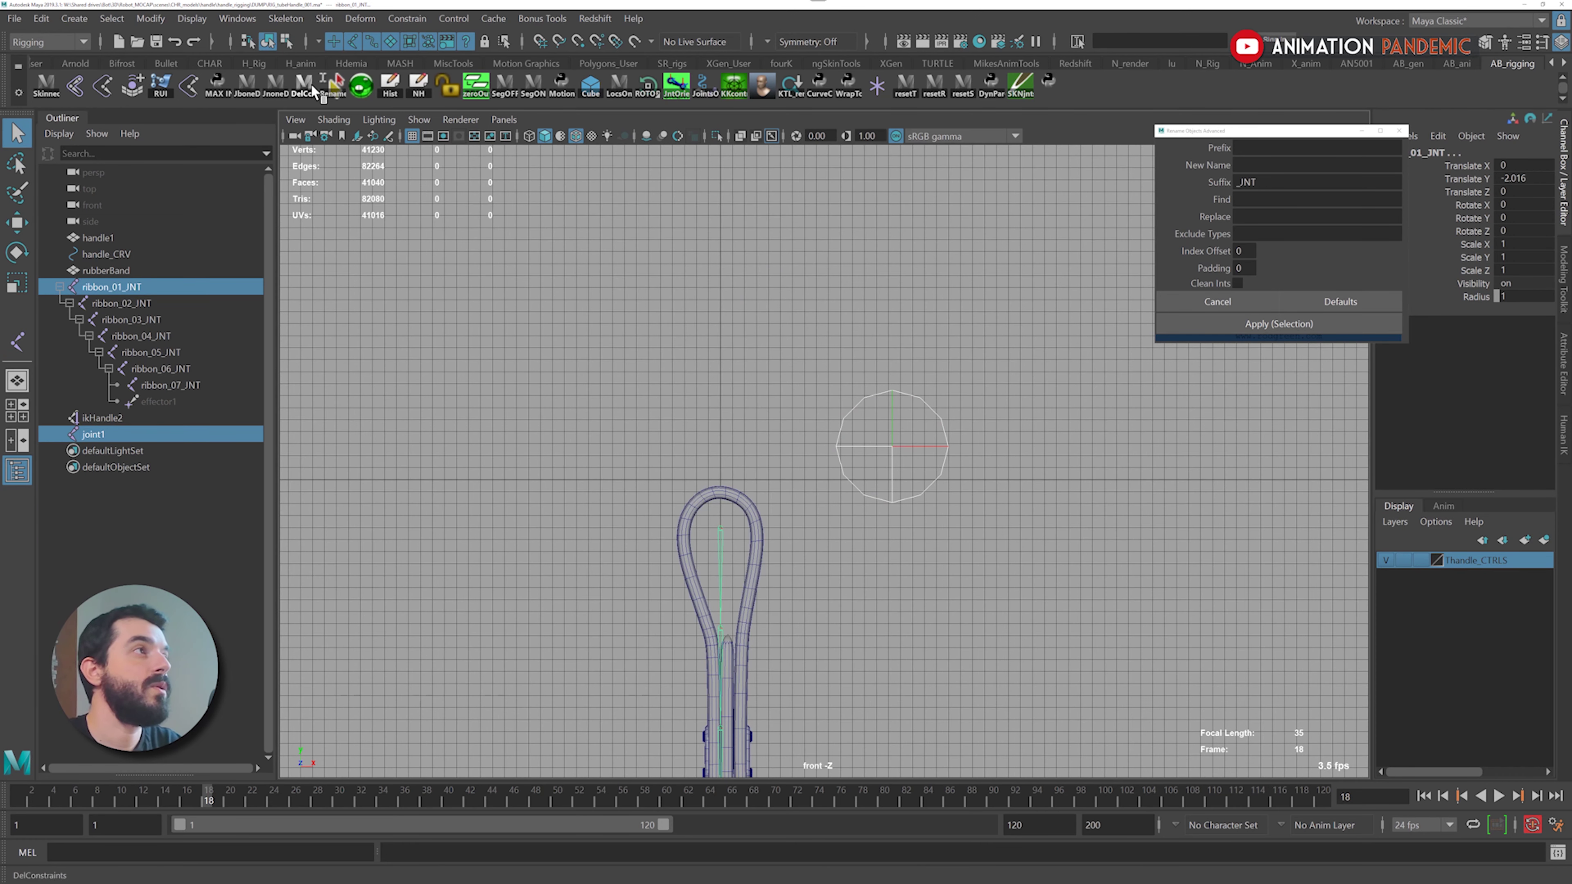
click(1464, 63)
click(1407, 63)
click(46, 86)
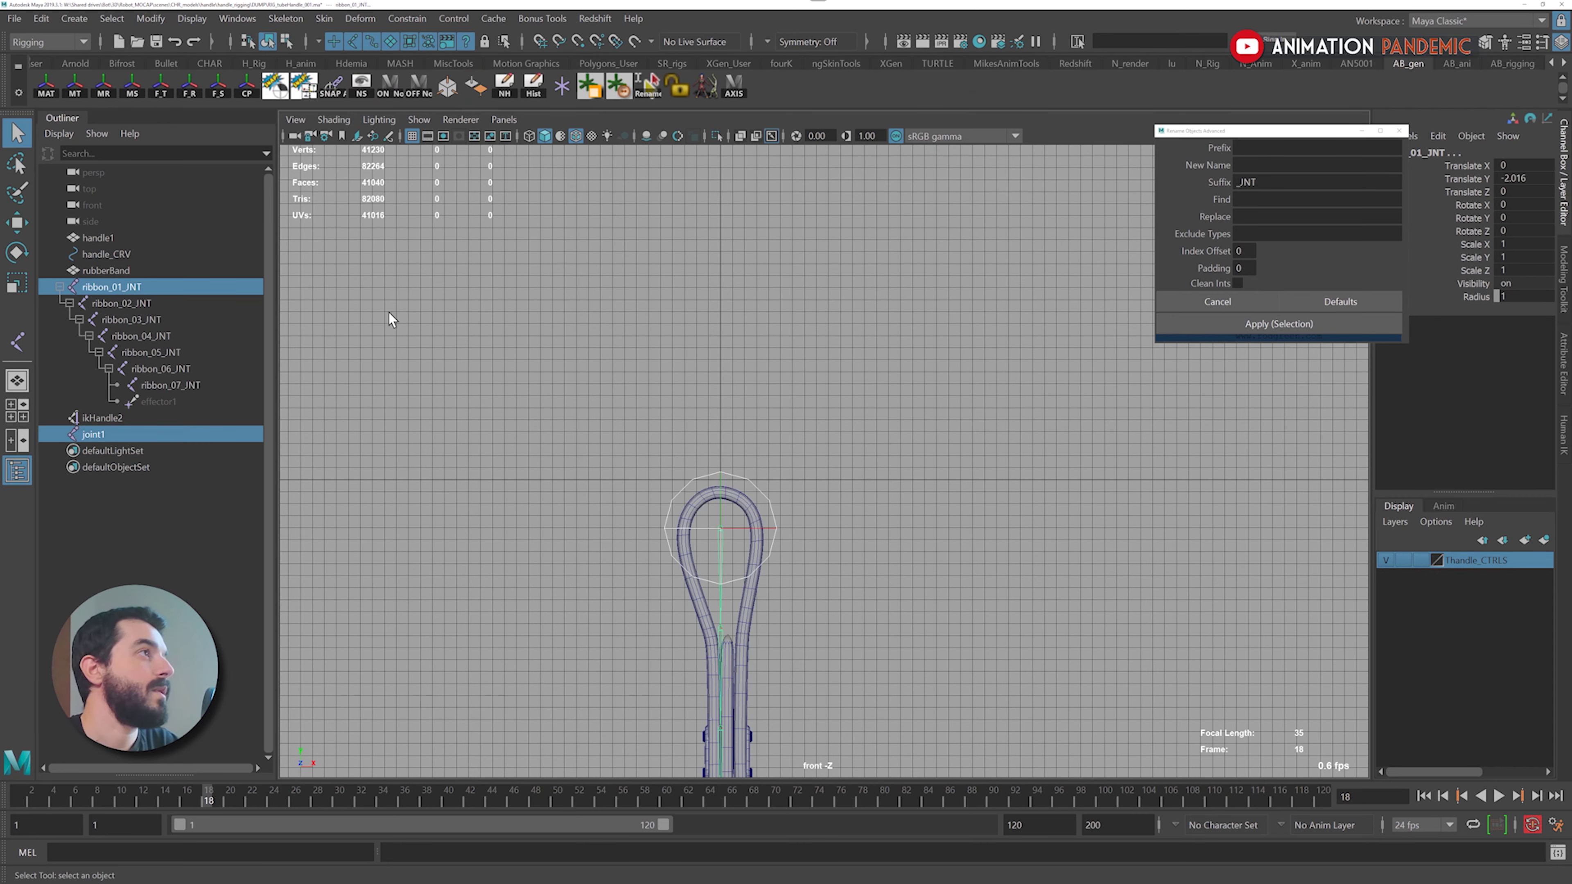
Rename the snapped control joint top_JNT
alt+middle_drag(575, 480, 534, 408)
click(719, 413)
drag(1323, 130, 1167, 106)
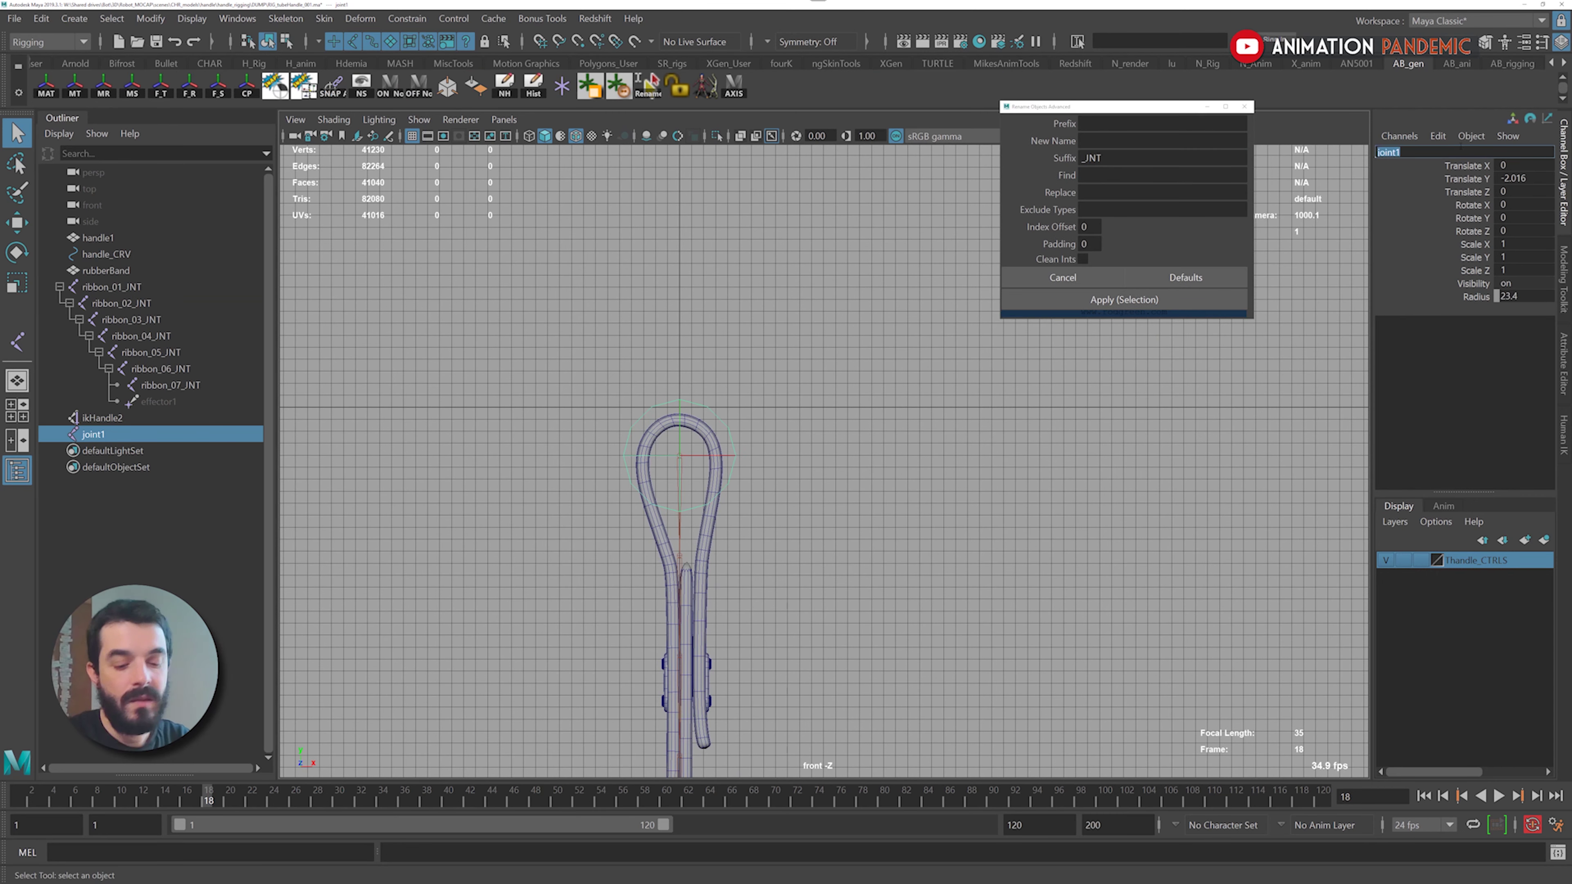
text(top_JNT)
key(Return)
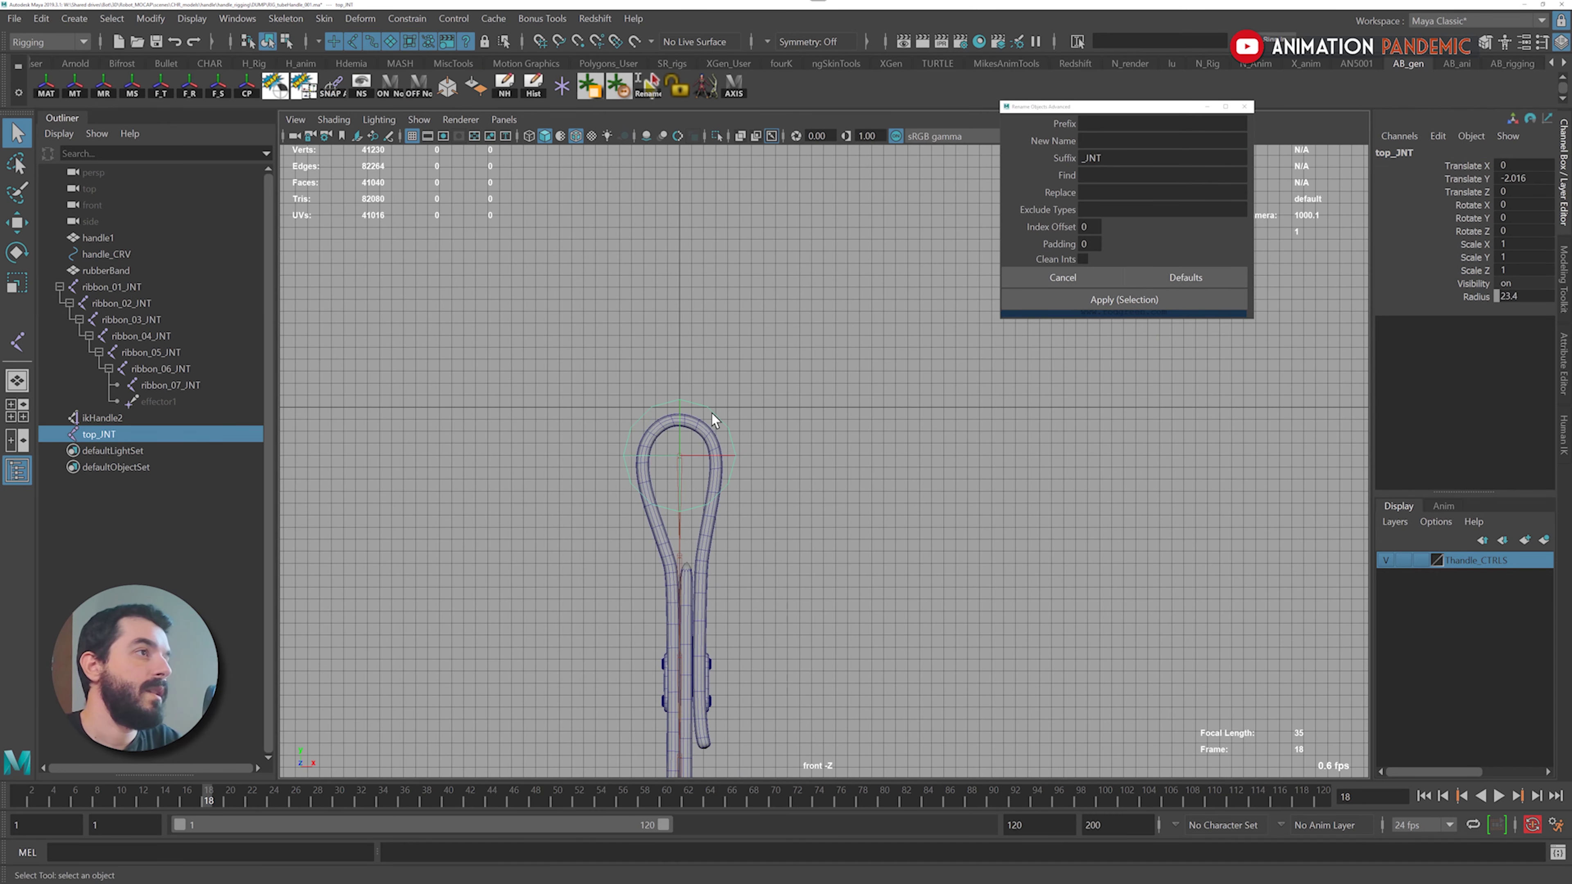
Duplicate top_JNT and snap the copy onto ribbon_07_JNT at the strap's lower end
key(ctrl+d)
key(w)
scroll(749, 568, down, 1)
alt+middle_drag(777, 549, 798, 194)
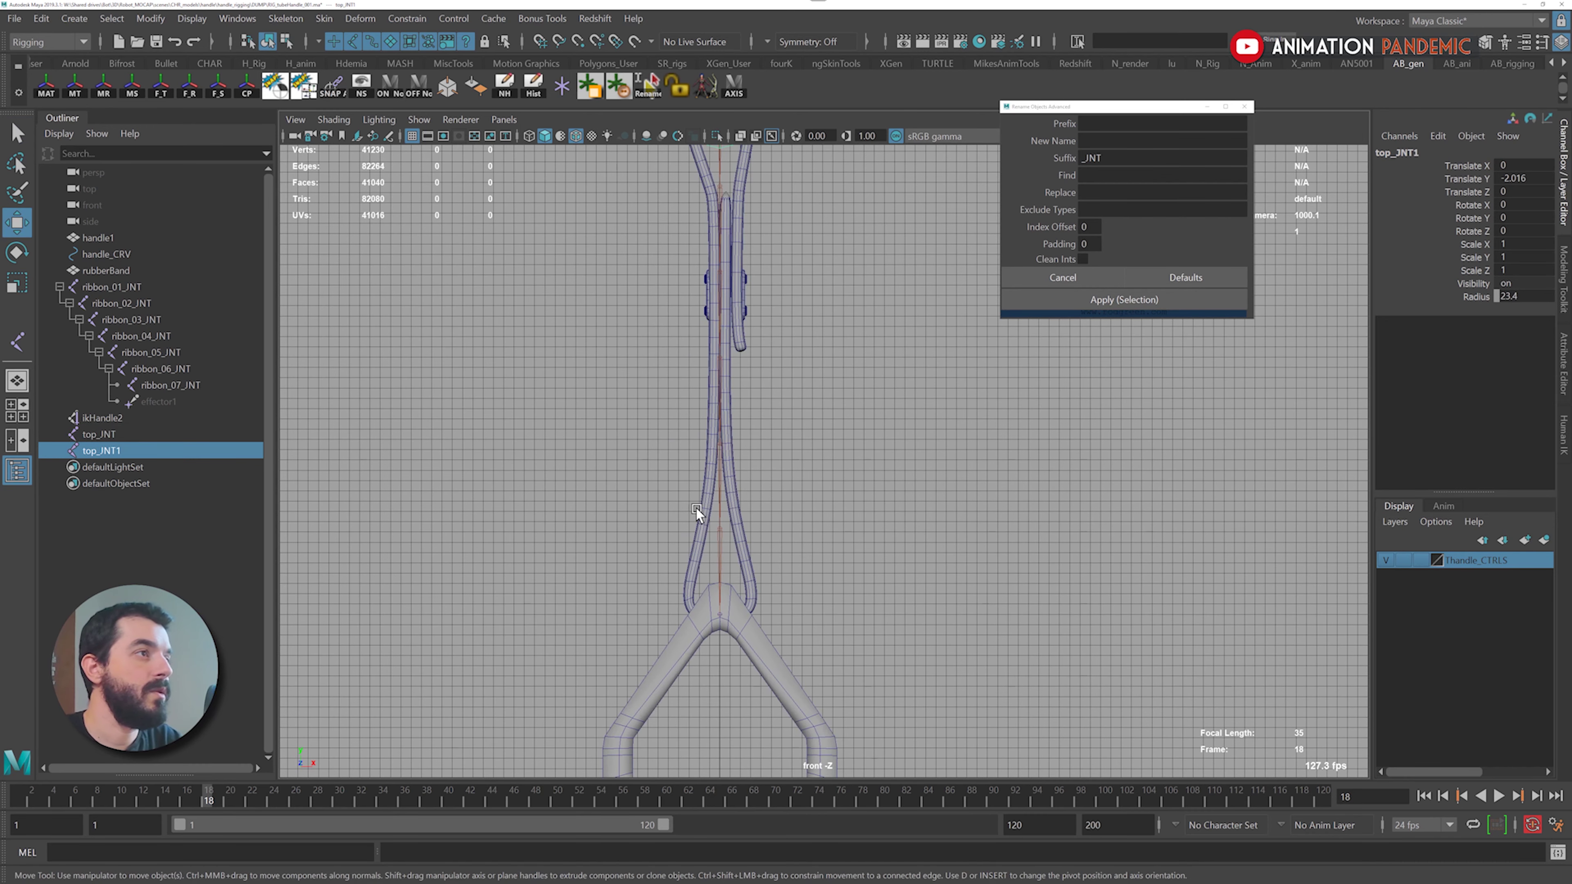
shift+click(723, 614)
shift+click(720, 615)
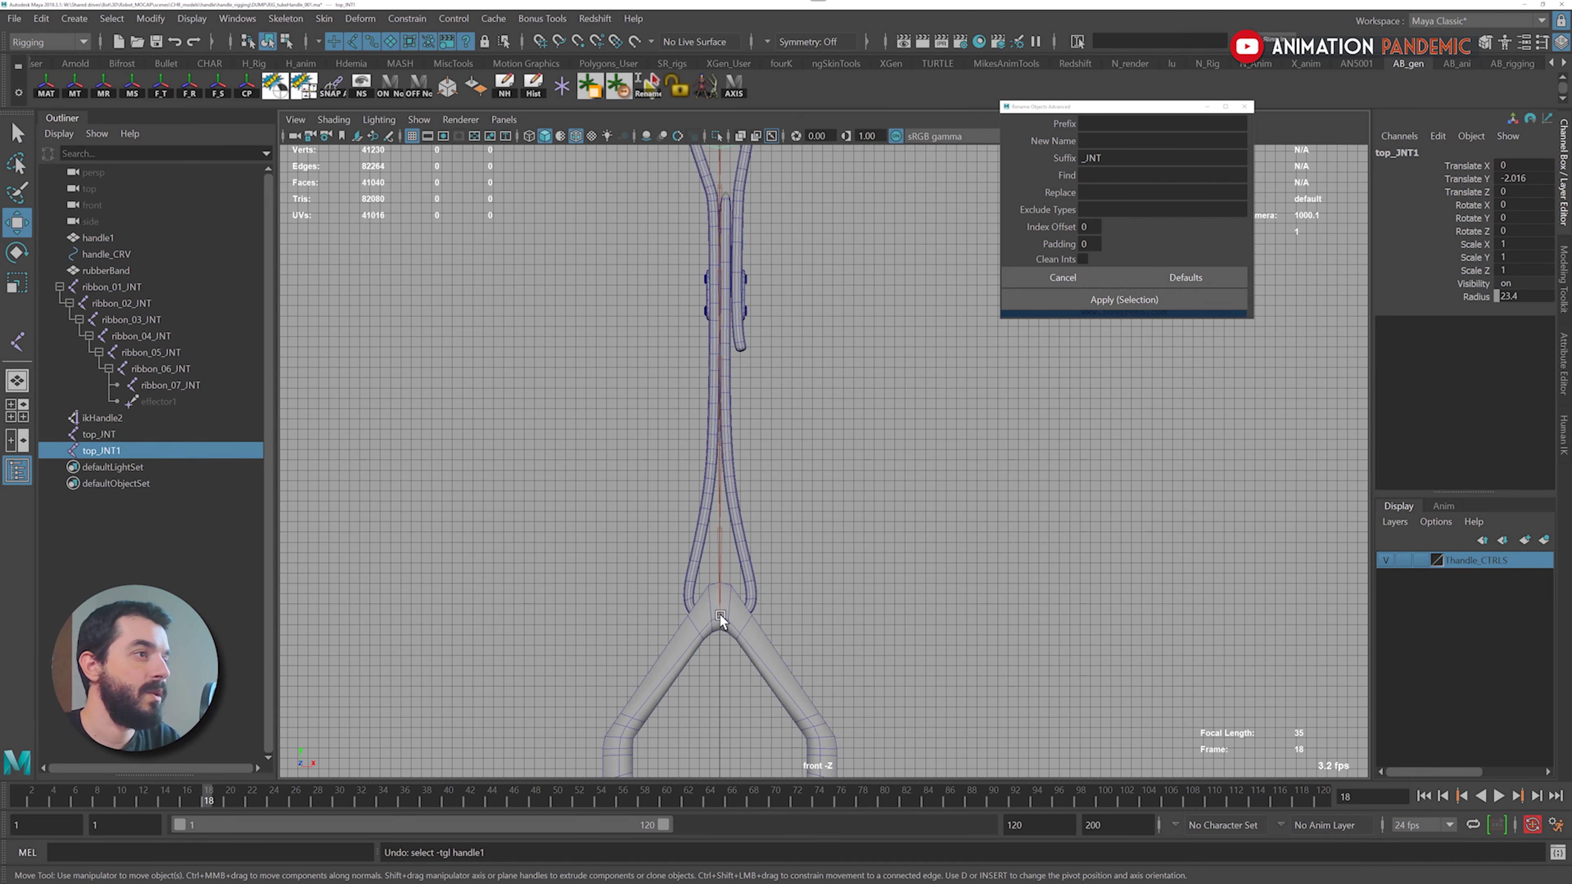
shift+click(720, 634)
ctrl+click(162, 418)
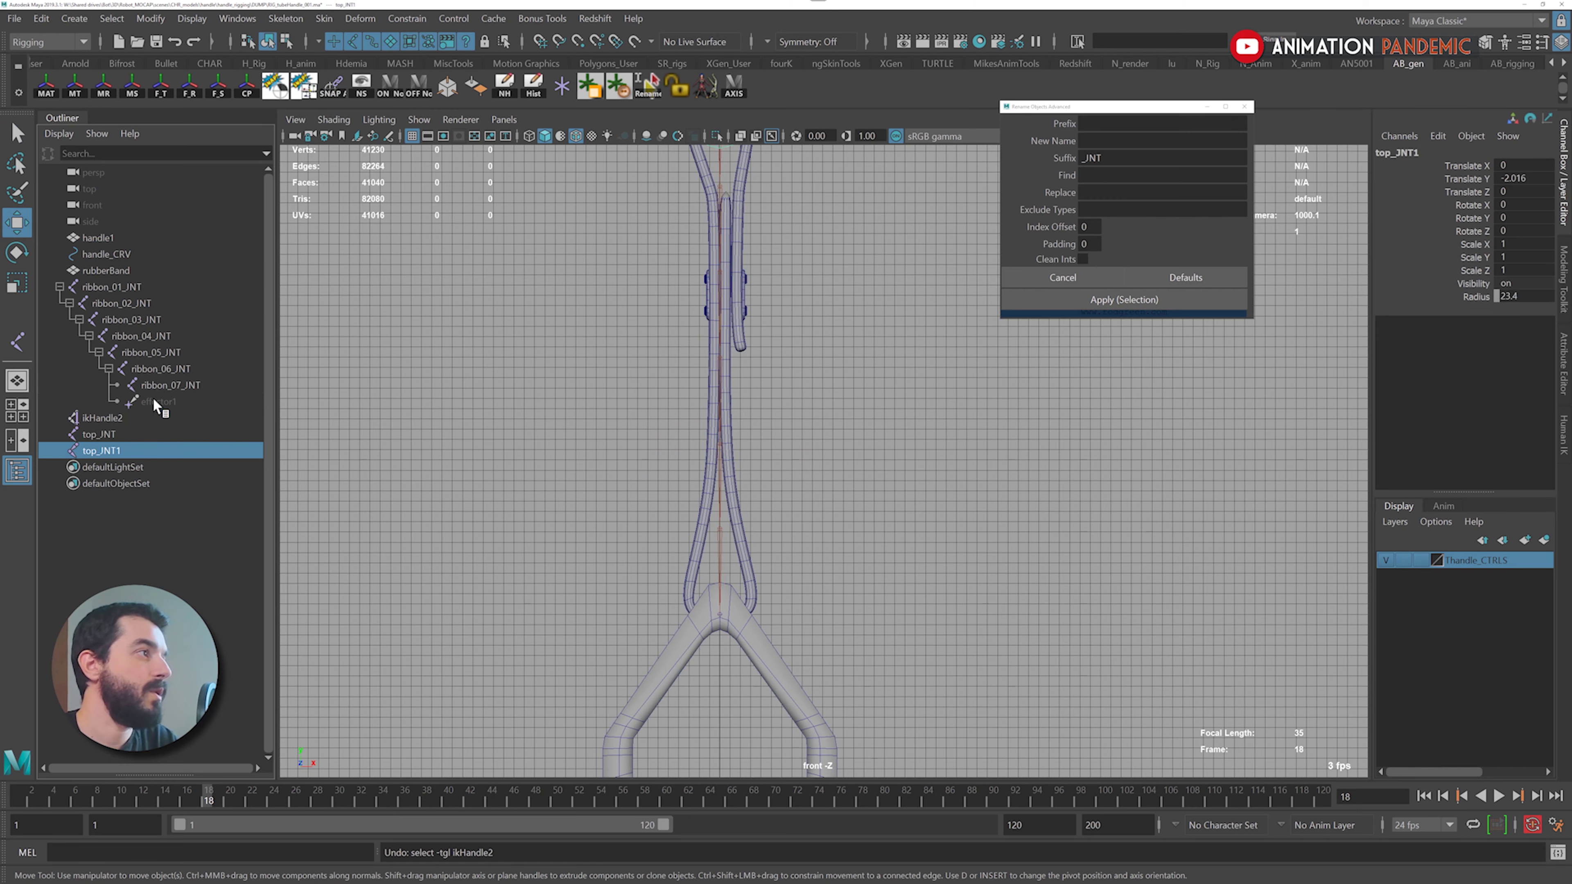
ctrl+click(153, 390)
click(111, 453)
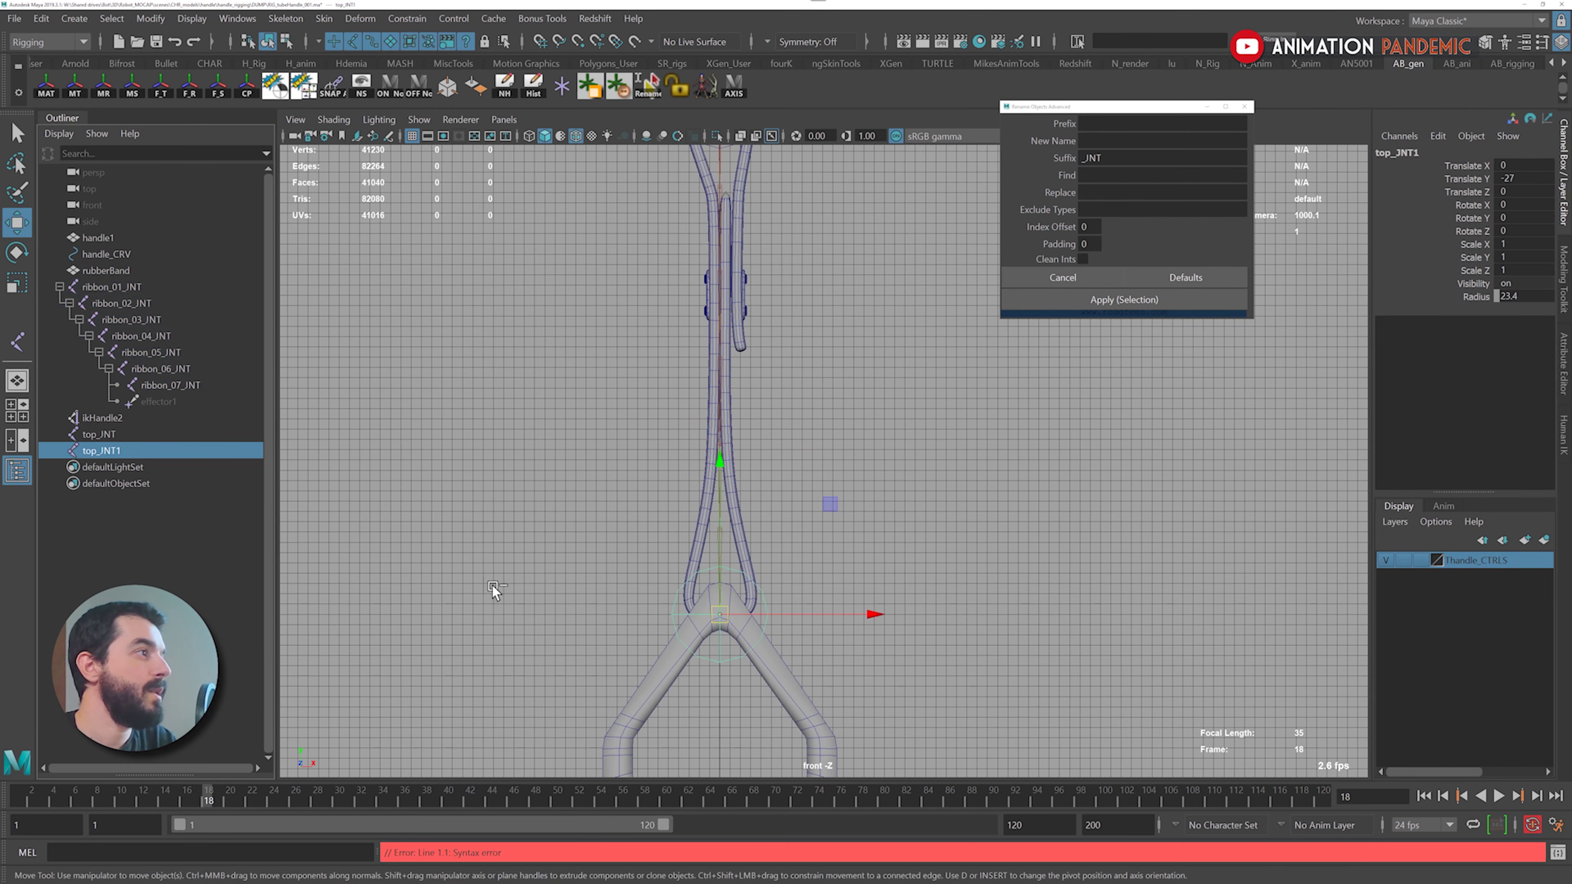
Rename the duplicated joint bottom_JNT
click(1396, 152)
click(1378, 152)
text(bott)
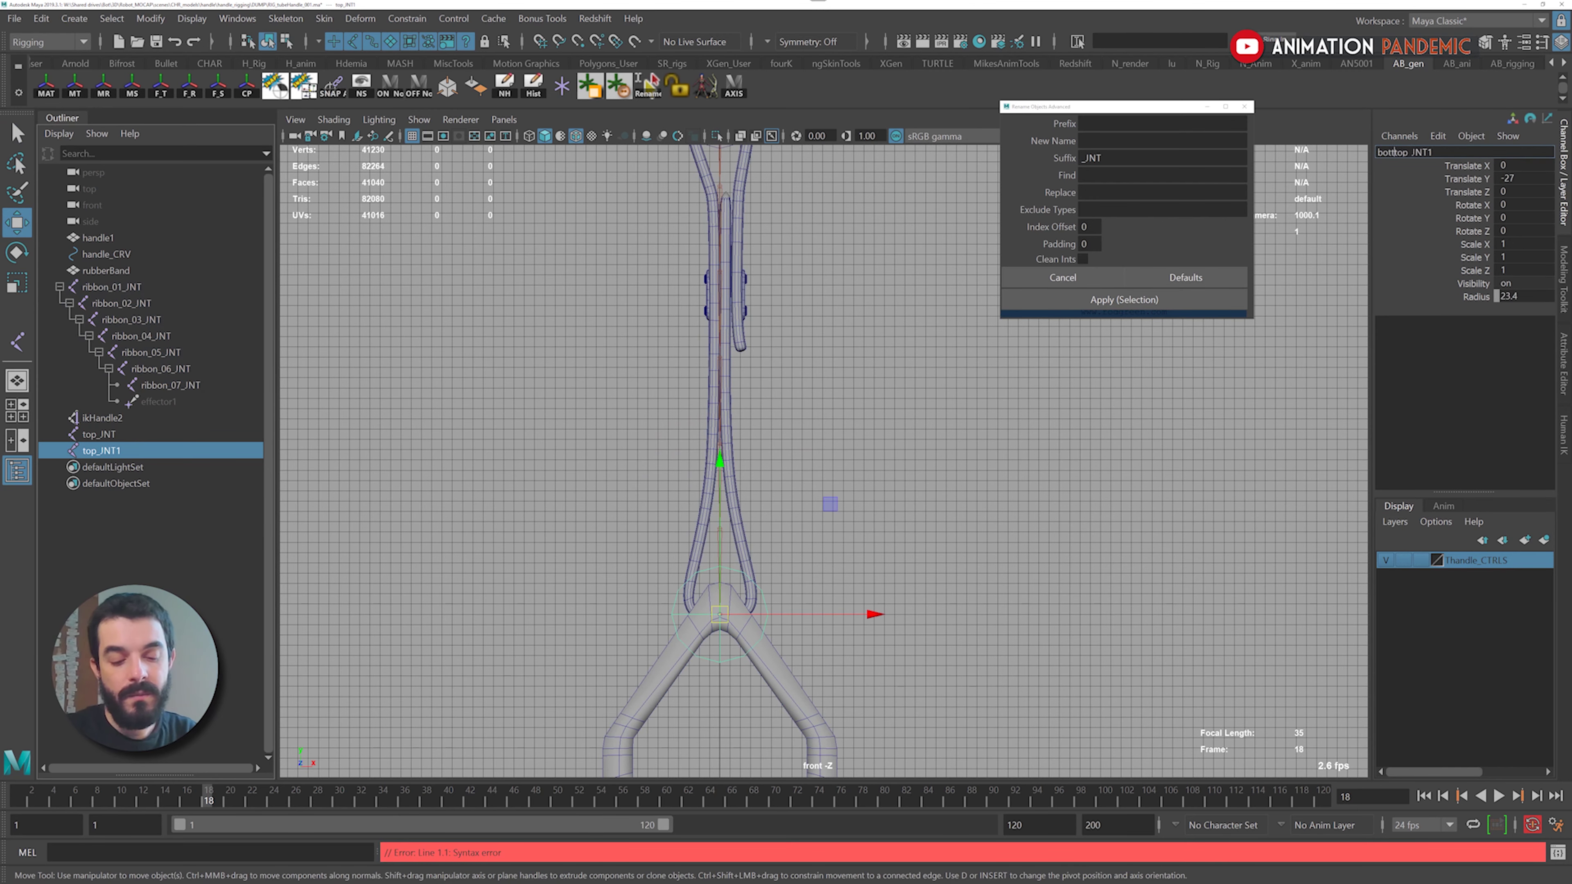
text(om)
Bind handle_CRV as skin to top_JNT and bottom_JNT
alt+drag(837, 425, 729, 365)
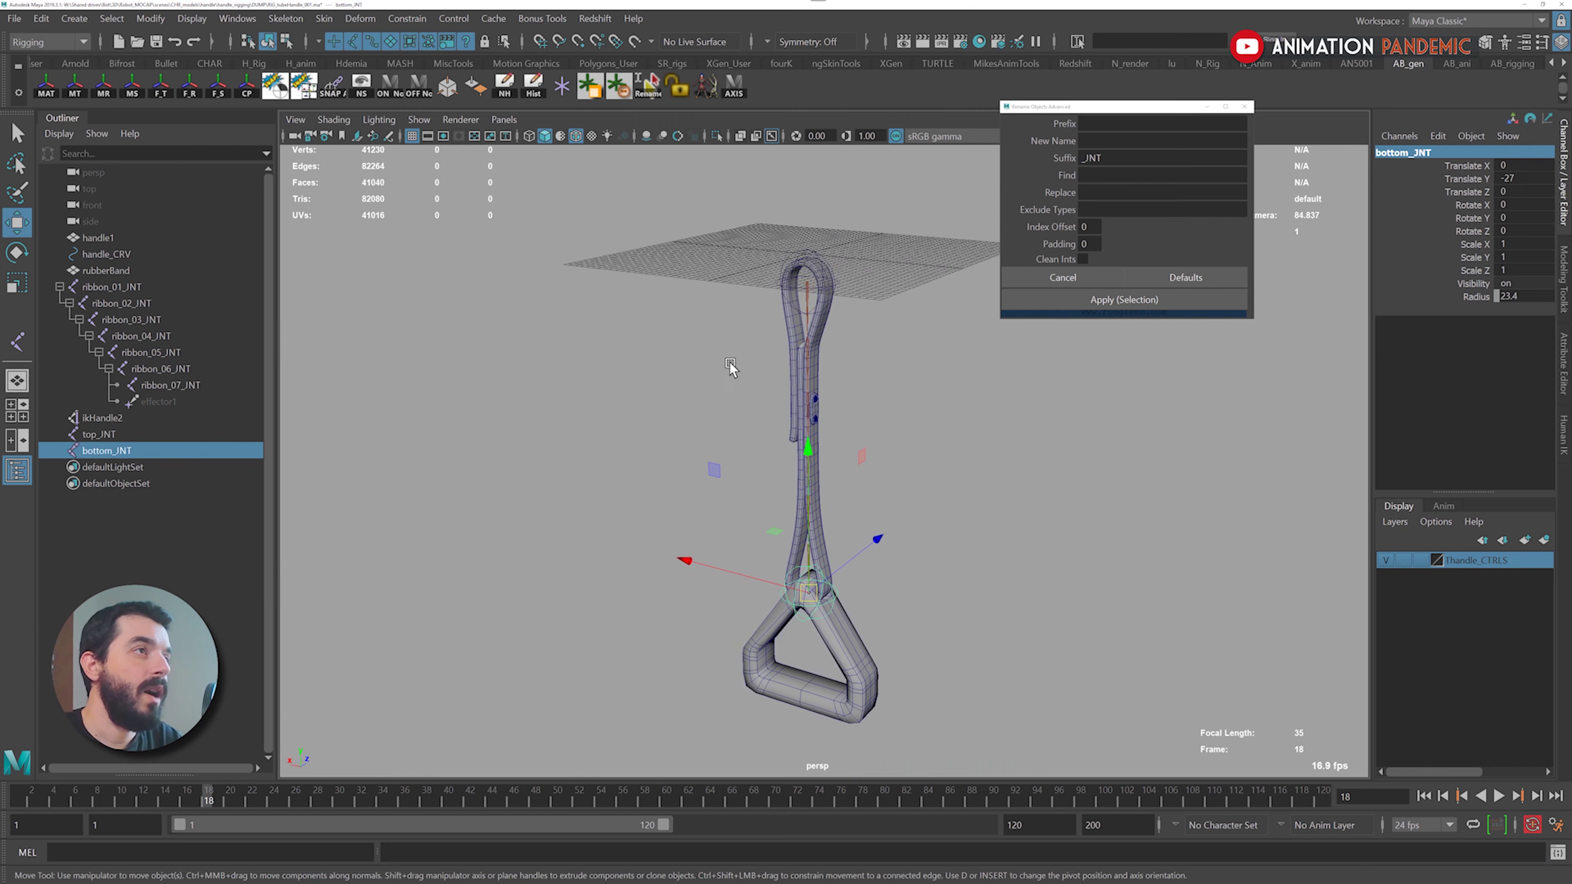
alt+right_drag(729, 365, 844, 369)
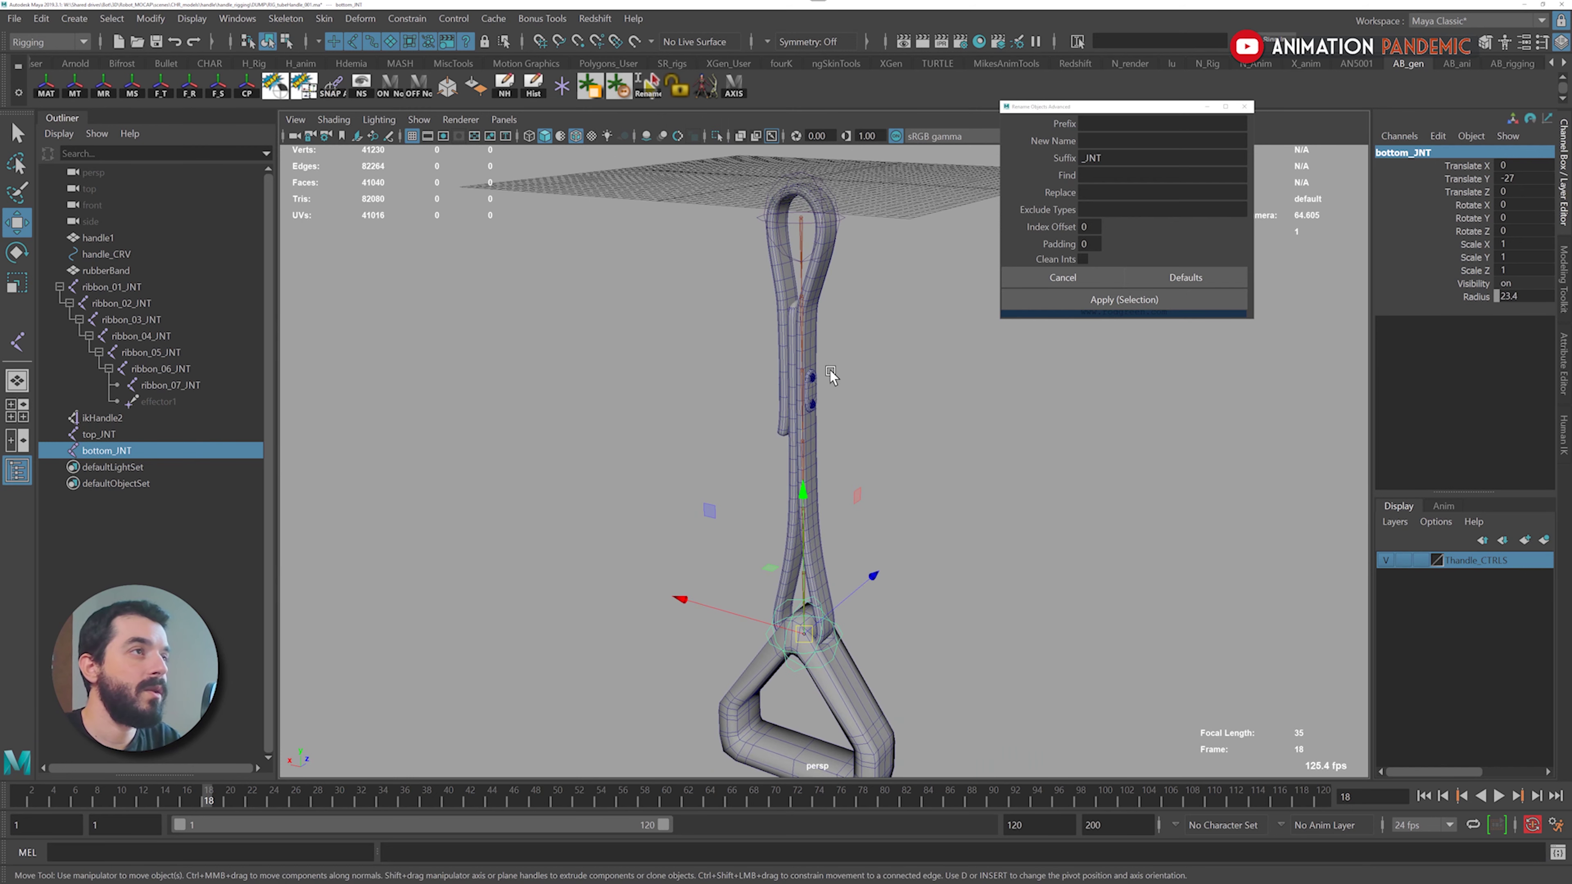
shift+click(790, 224)
ctrl+click(106, 254)
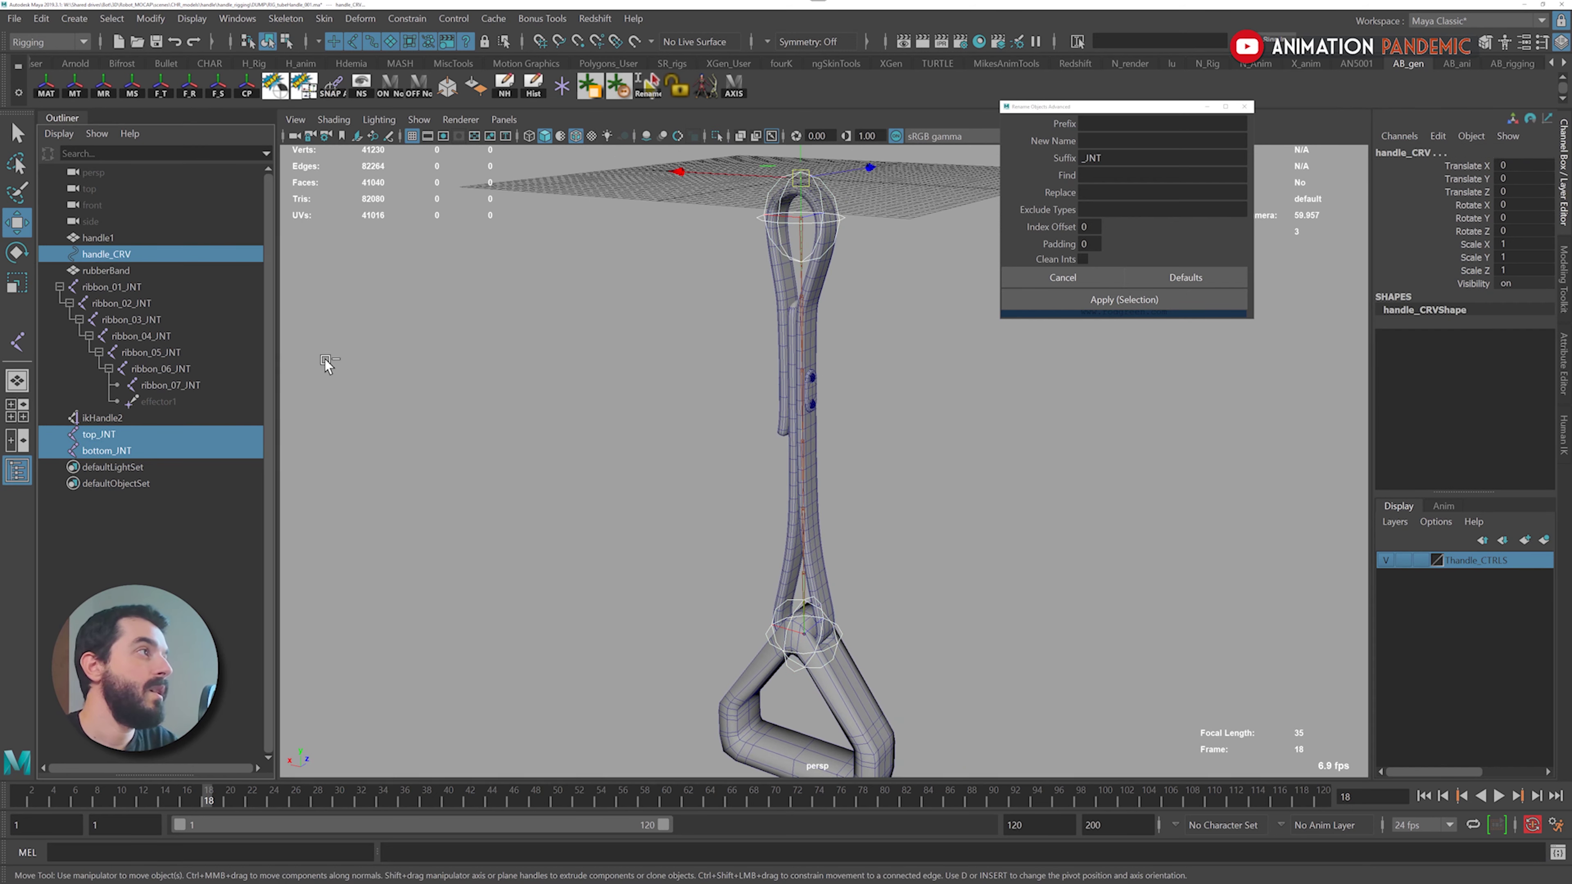
click(322, 17)
click(522, 37)
click(416, 527)
click(563, 521)
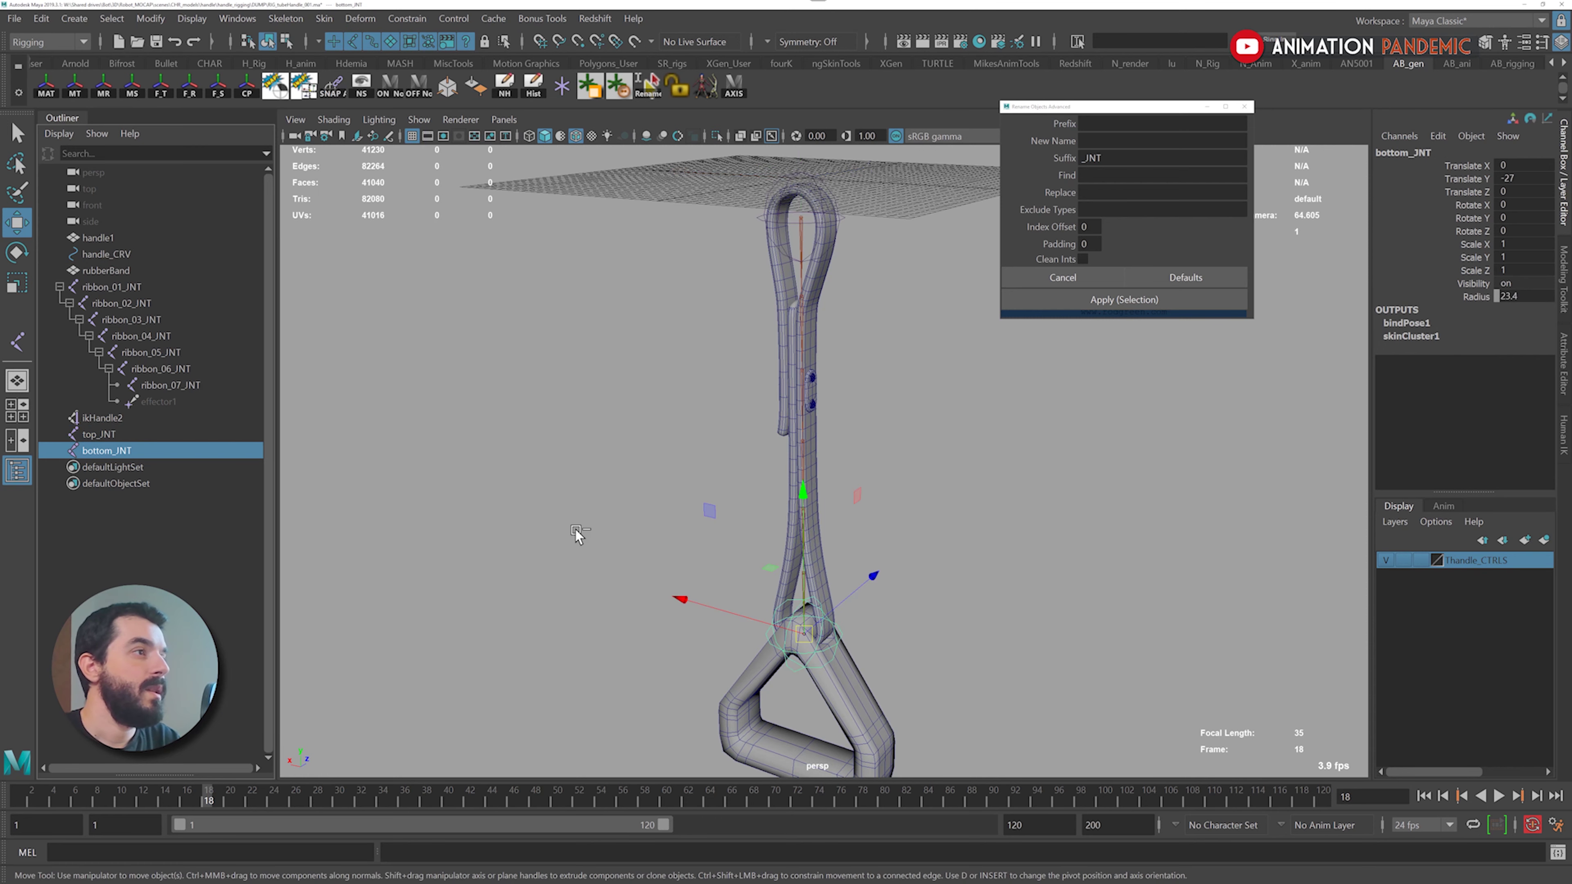
Test the curve binding by moving bottom_JNT sideways and rotating it about 169 degrees in Z, and undo both changes
scroll(575, 530, down, 5)
alt+drag(647, 536, 609, 386)
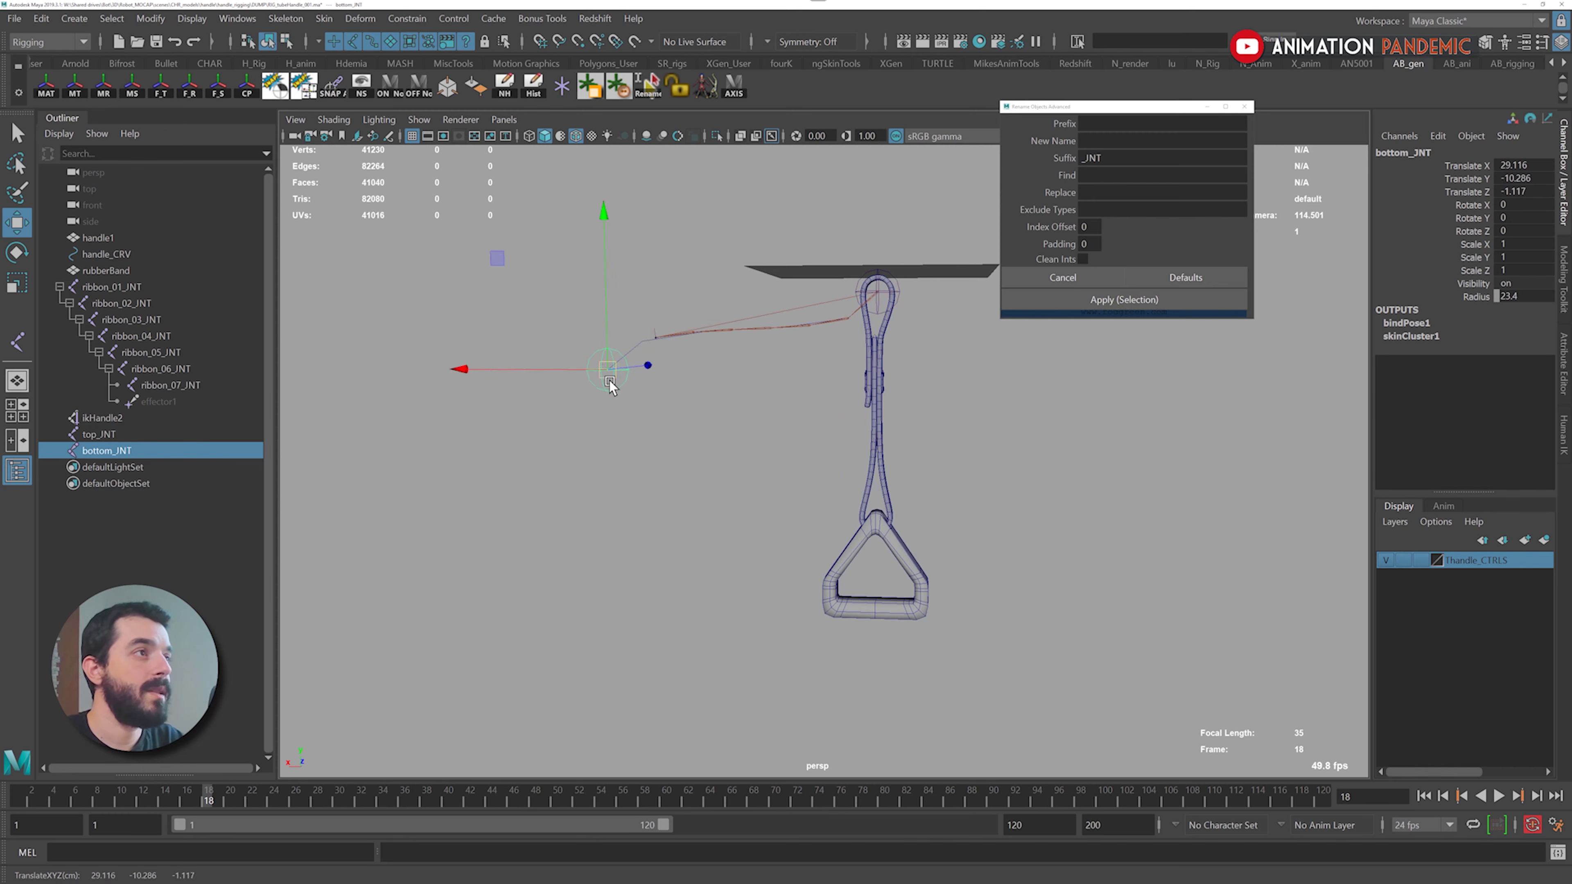
key(e)
drag(716, 295, 524, 455)
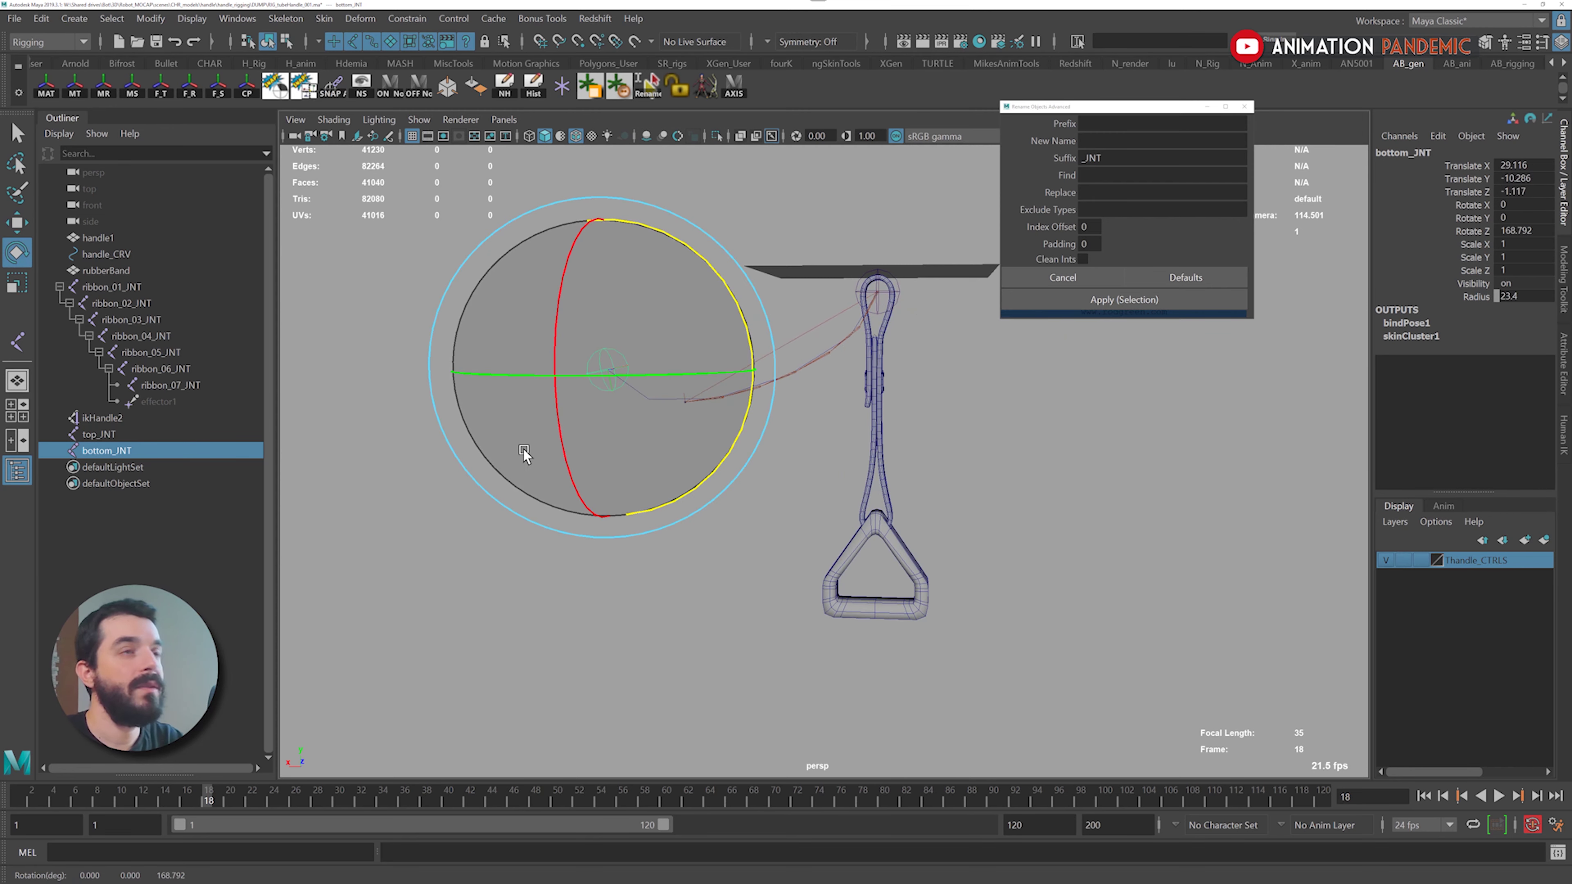
key(ctrl+z)
key(ctrl+z)
key(ctrl+z)
key(ctrl+z)
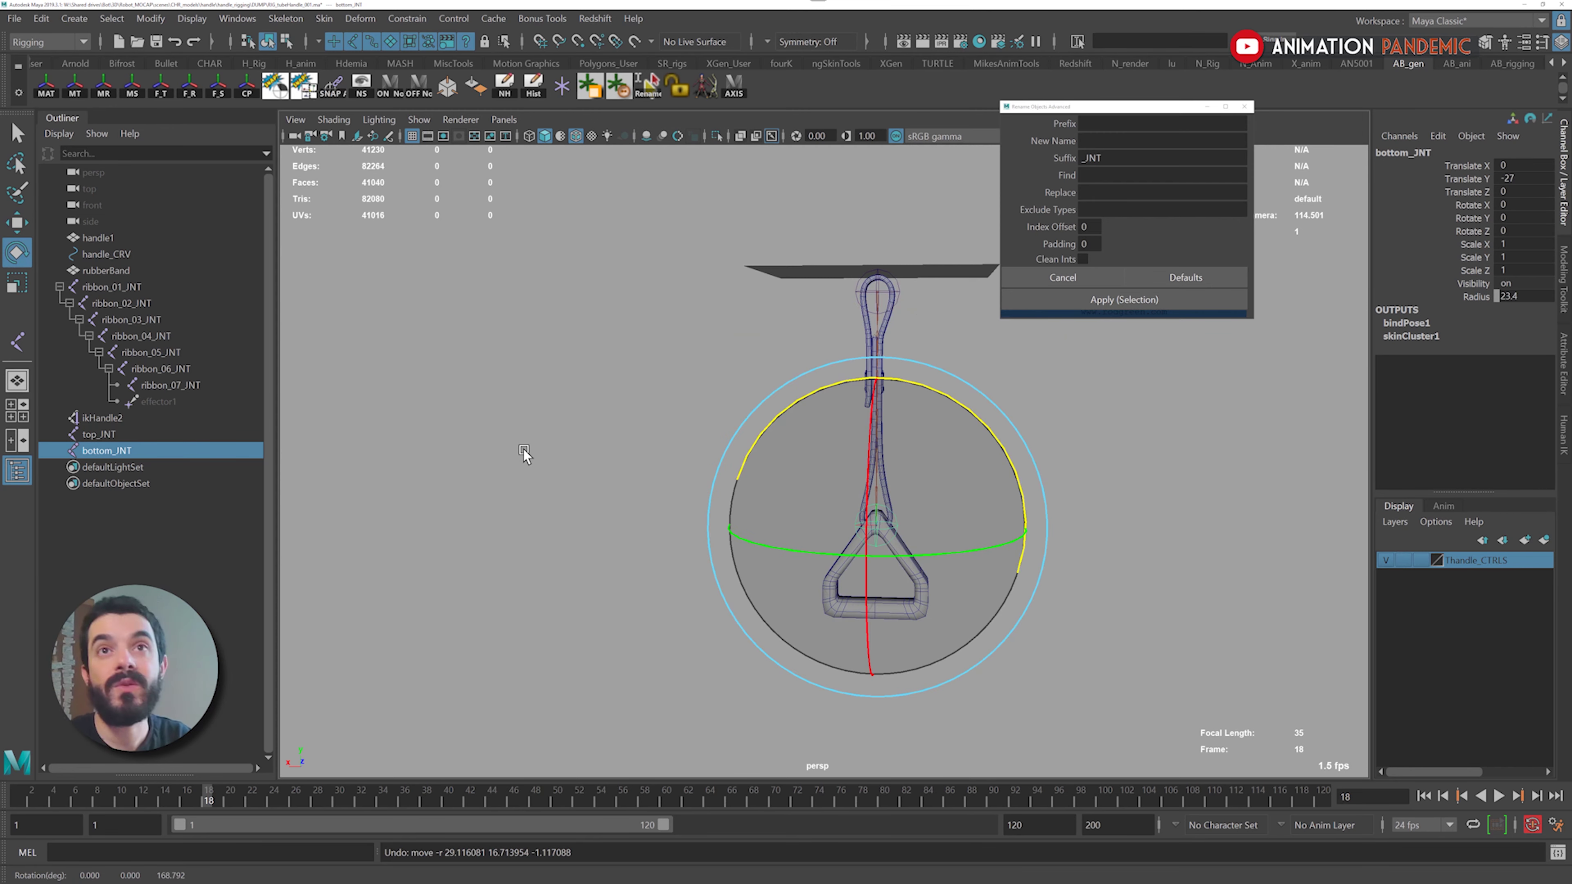
Bind the rubberBand mesh as skin to the joints ribbon_01_JNT through ribbon_07_JNT
alt+right_drag(524, 450, 650, 460)
alt+middle_drag(650, 460, 558, 474)
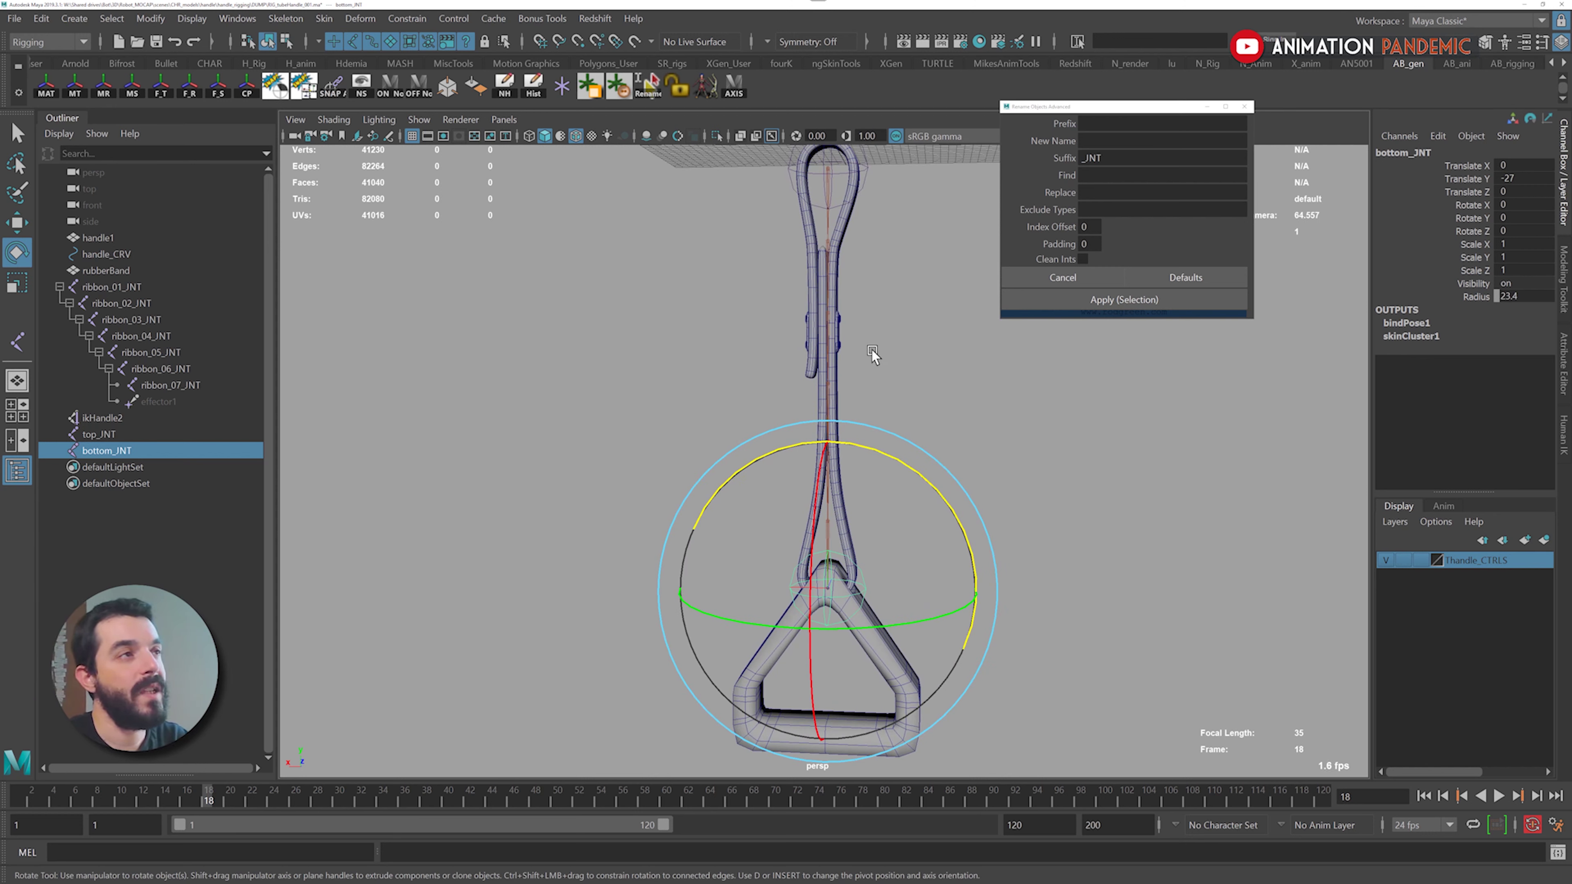
alt+middle_drag(934, 420, 915, 430)
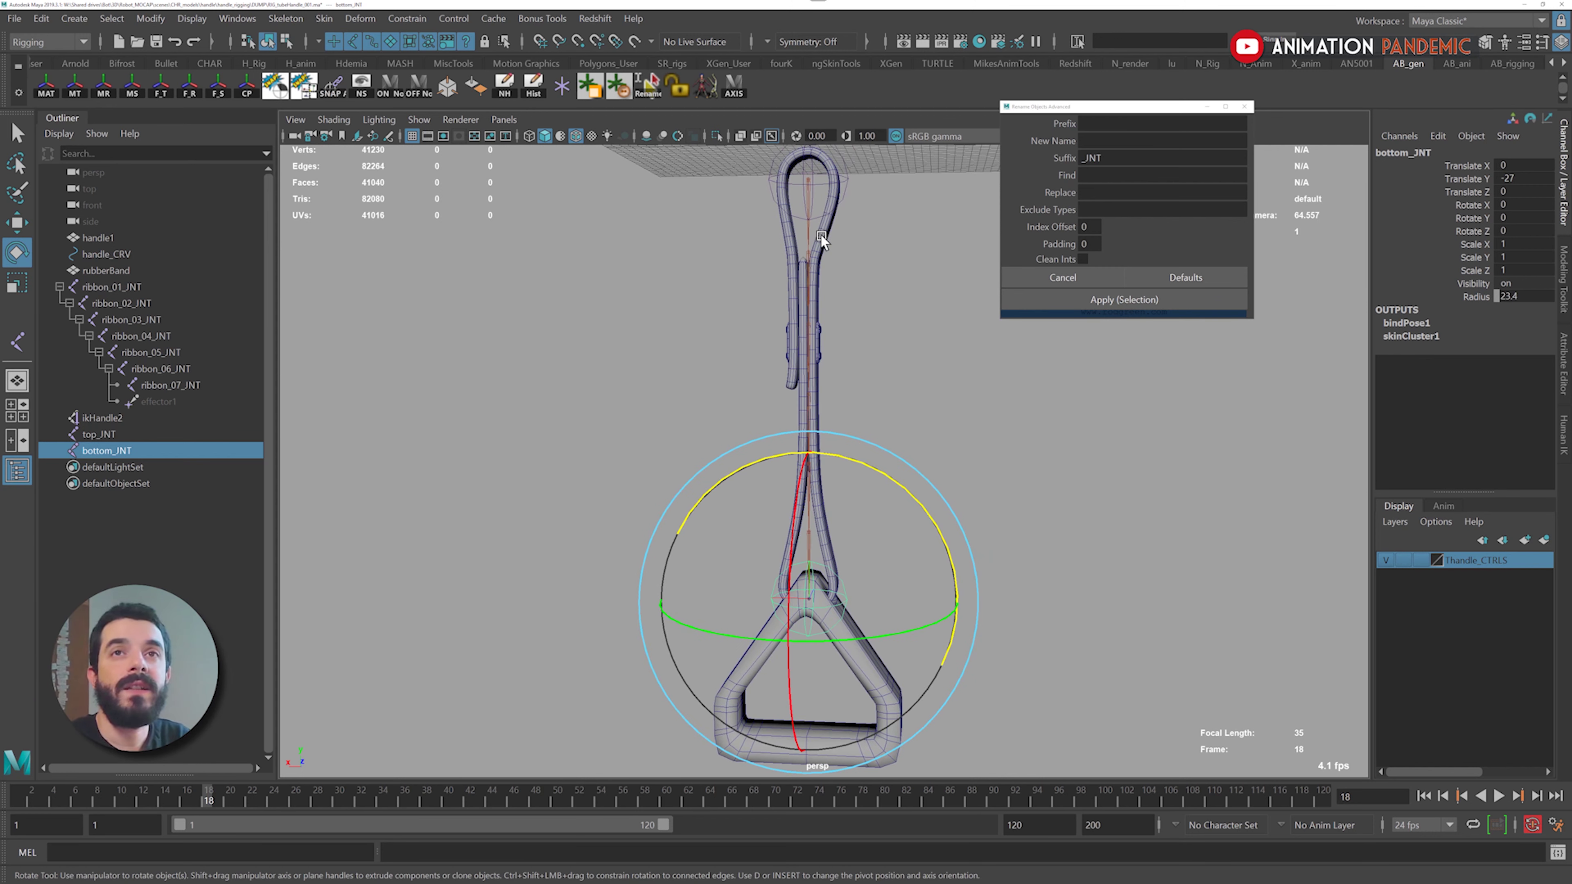
drag(170, 384, 112, 288)
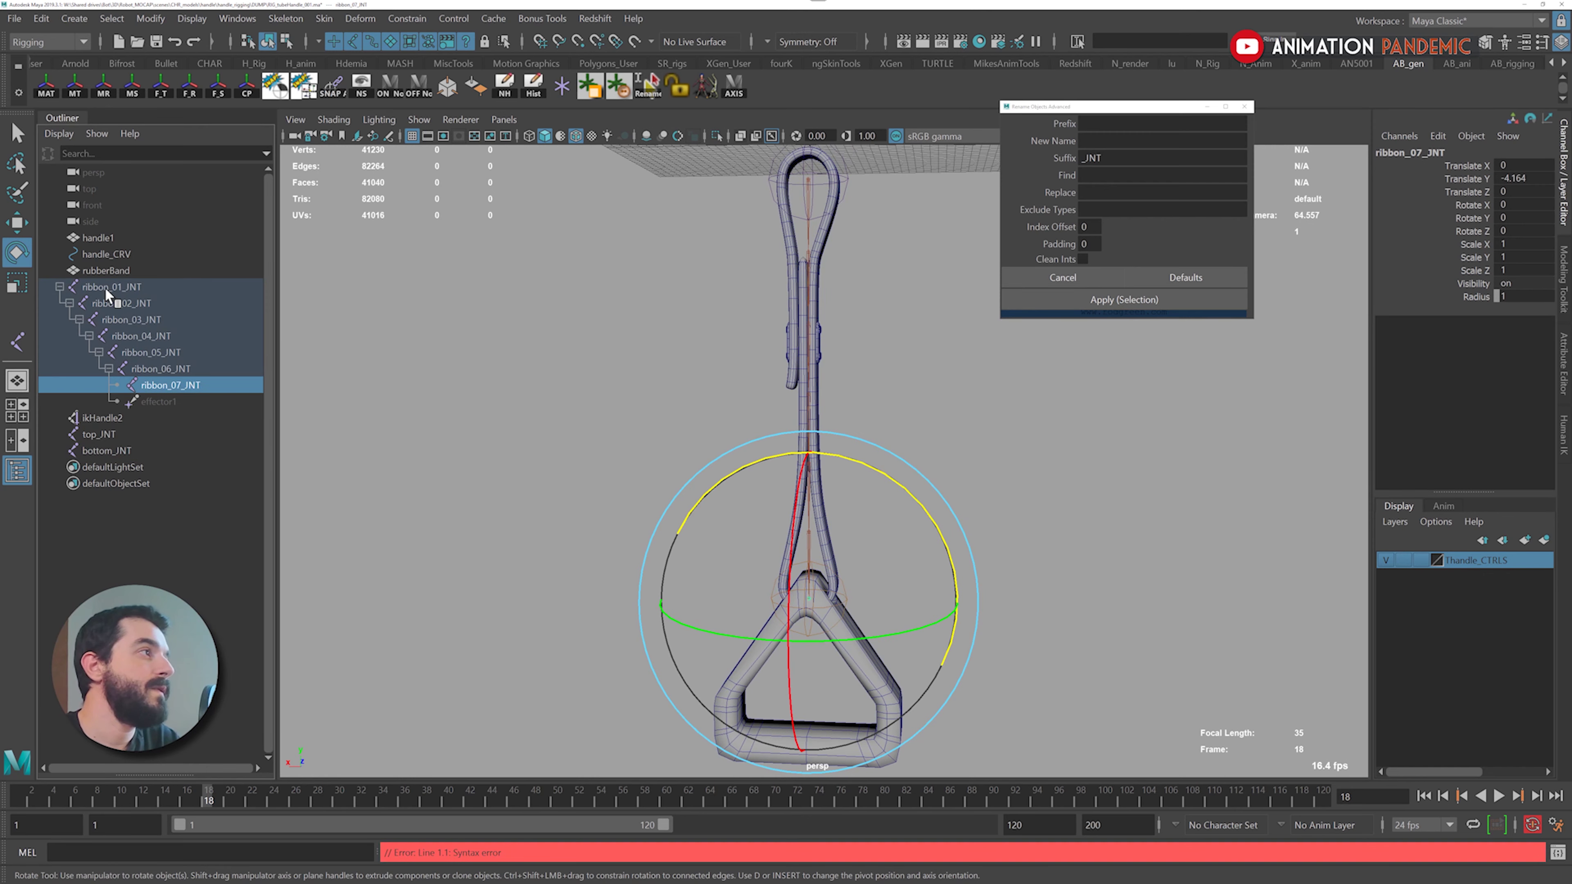
key(q)
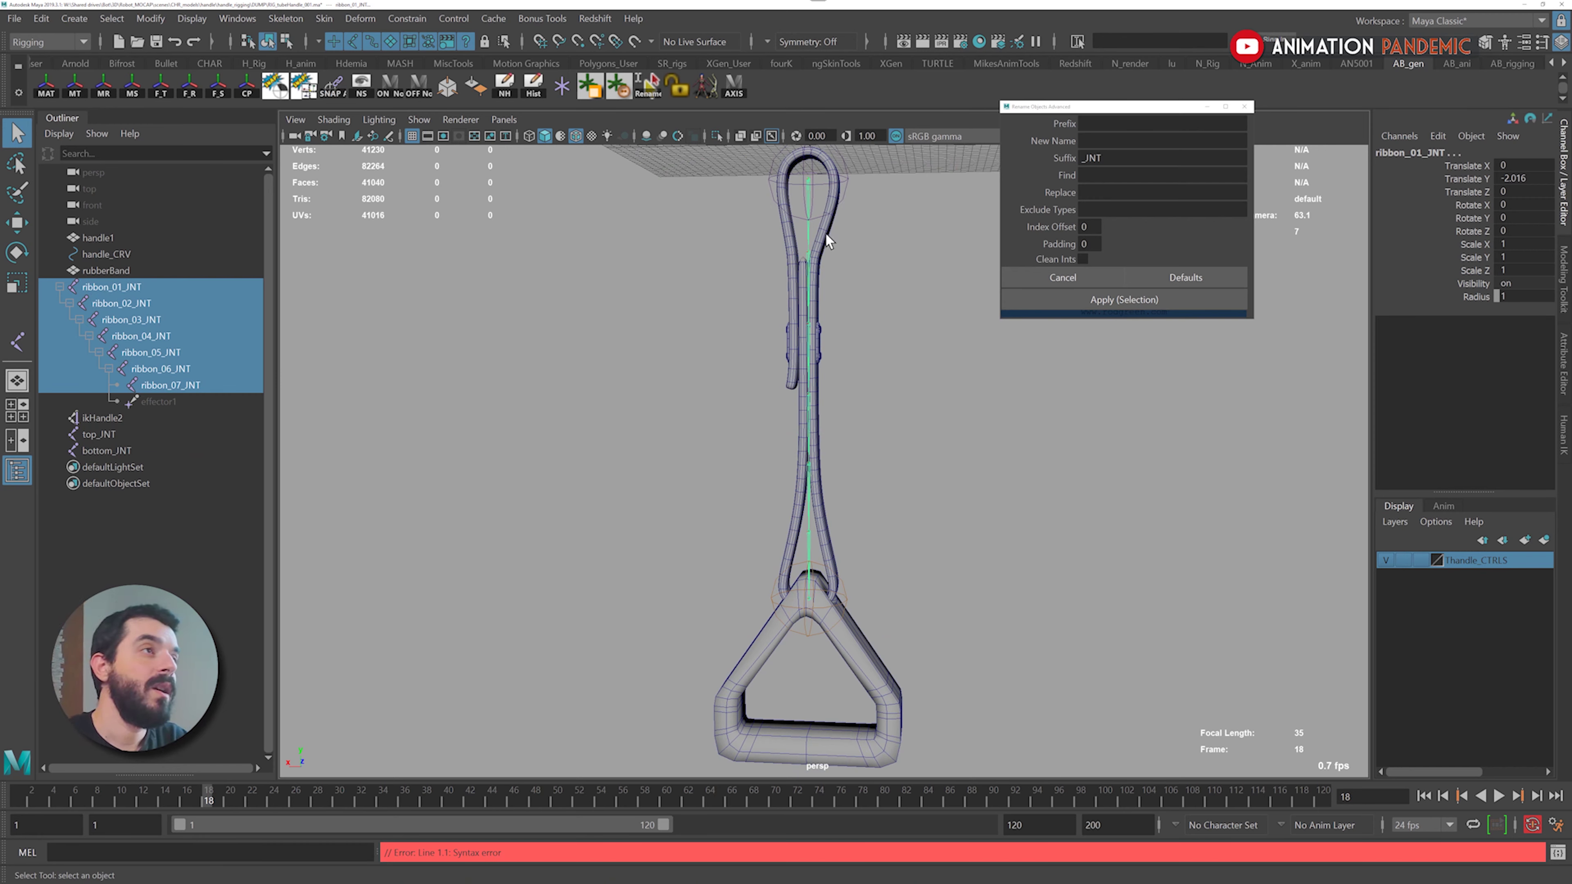
key(ctrl+z)
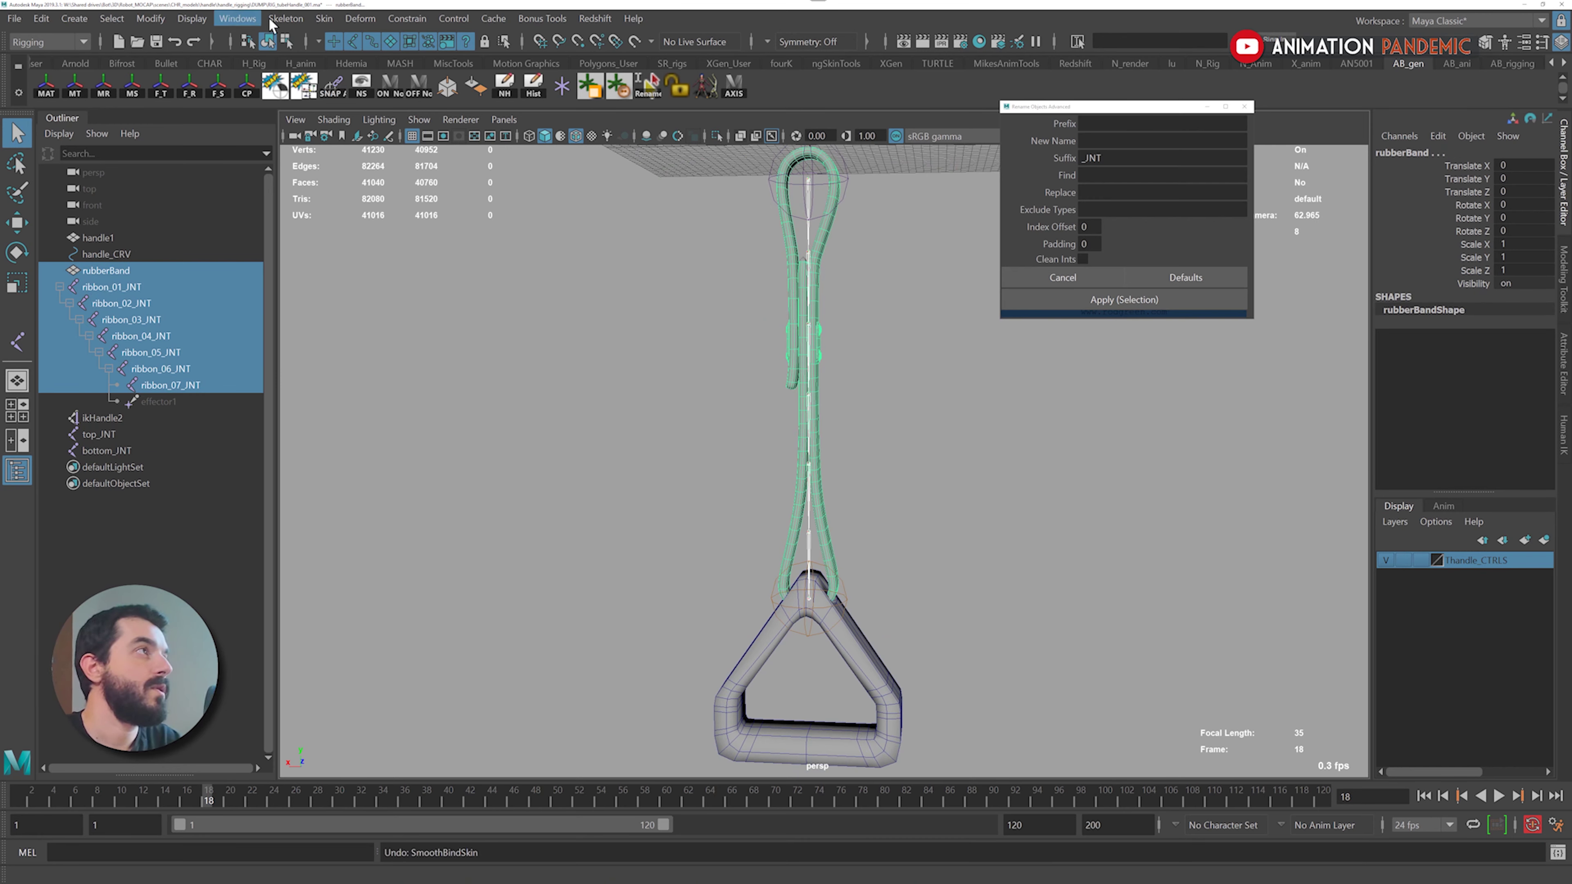
click(324, 18)
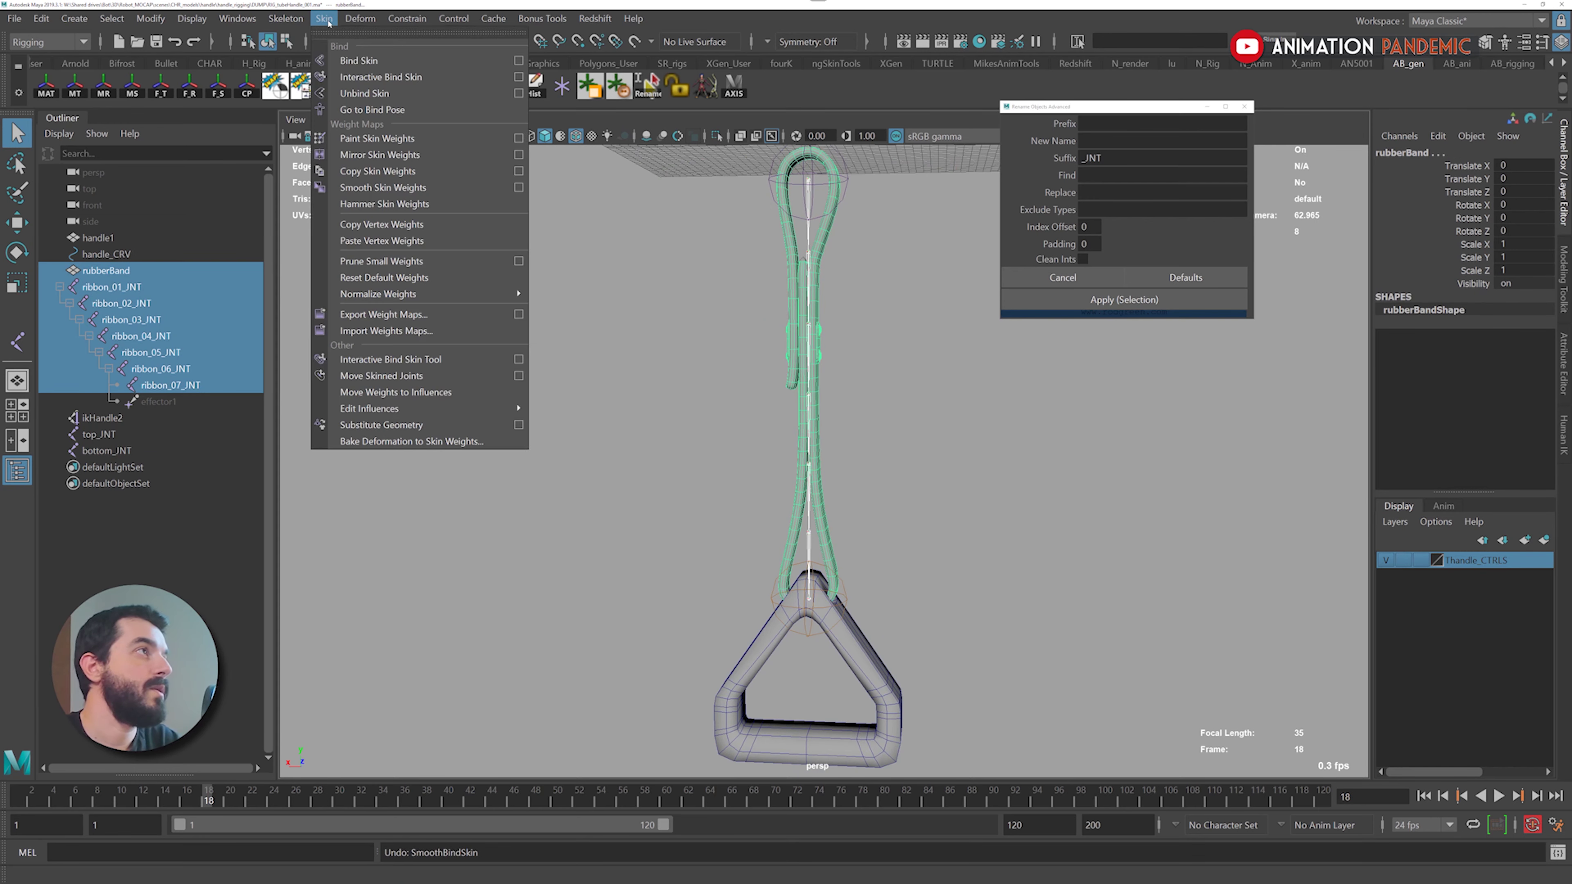
click(347, 61)
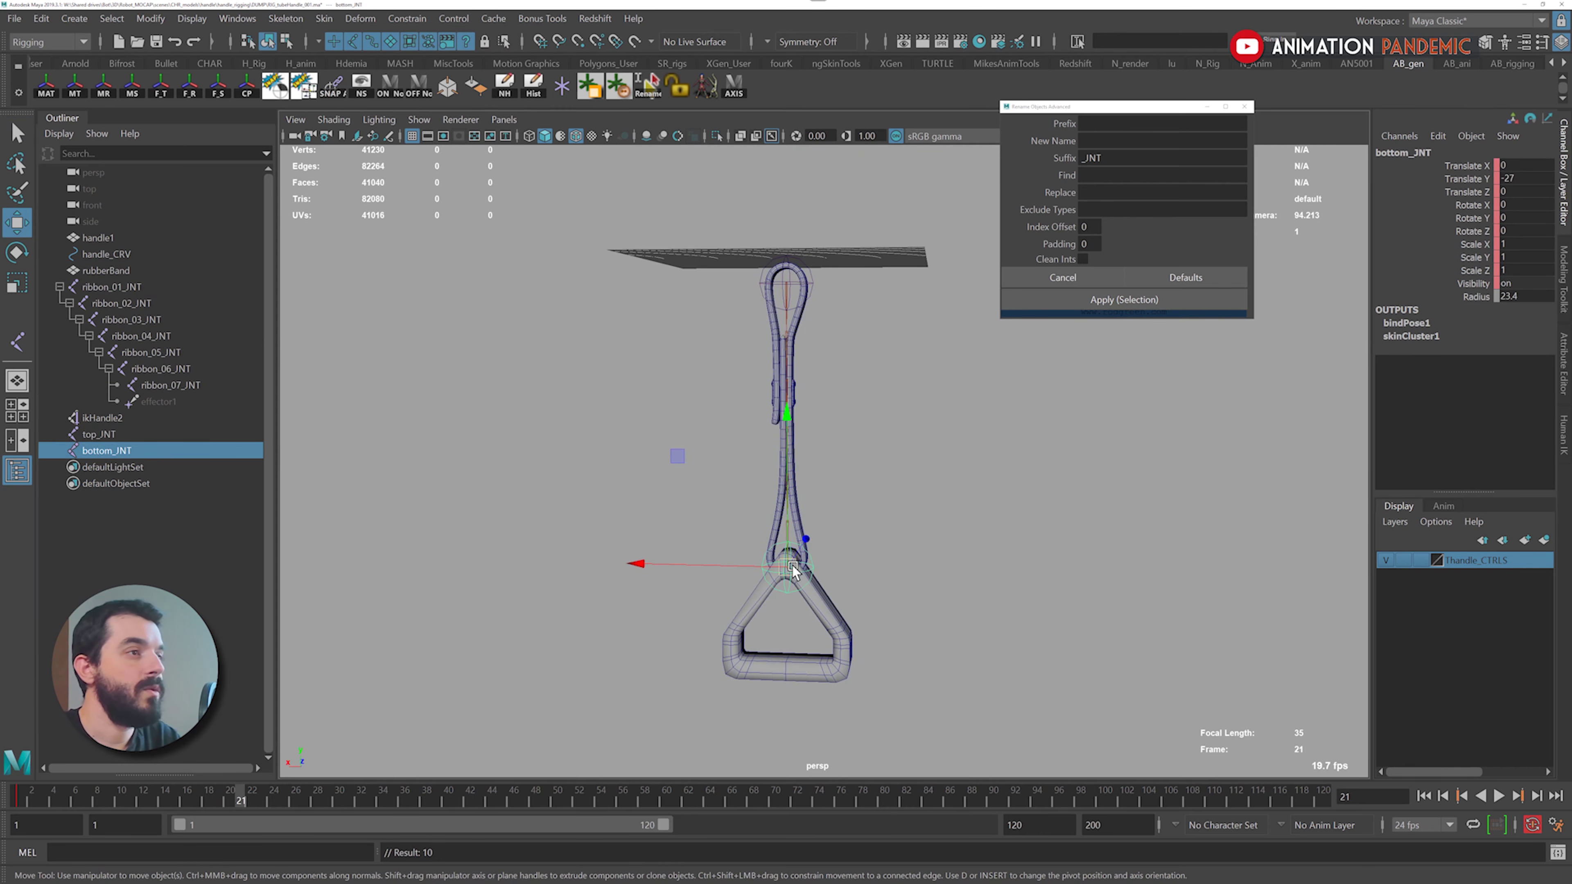
Pose bottom_JNT at frame 21 by moving it to about X -16.5, Y -14, Z 3.4 and rotating it about -74 degrees in Z
drag(786, 551, 1012, 490)
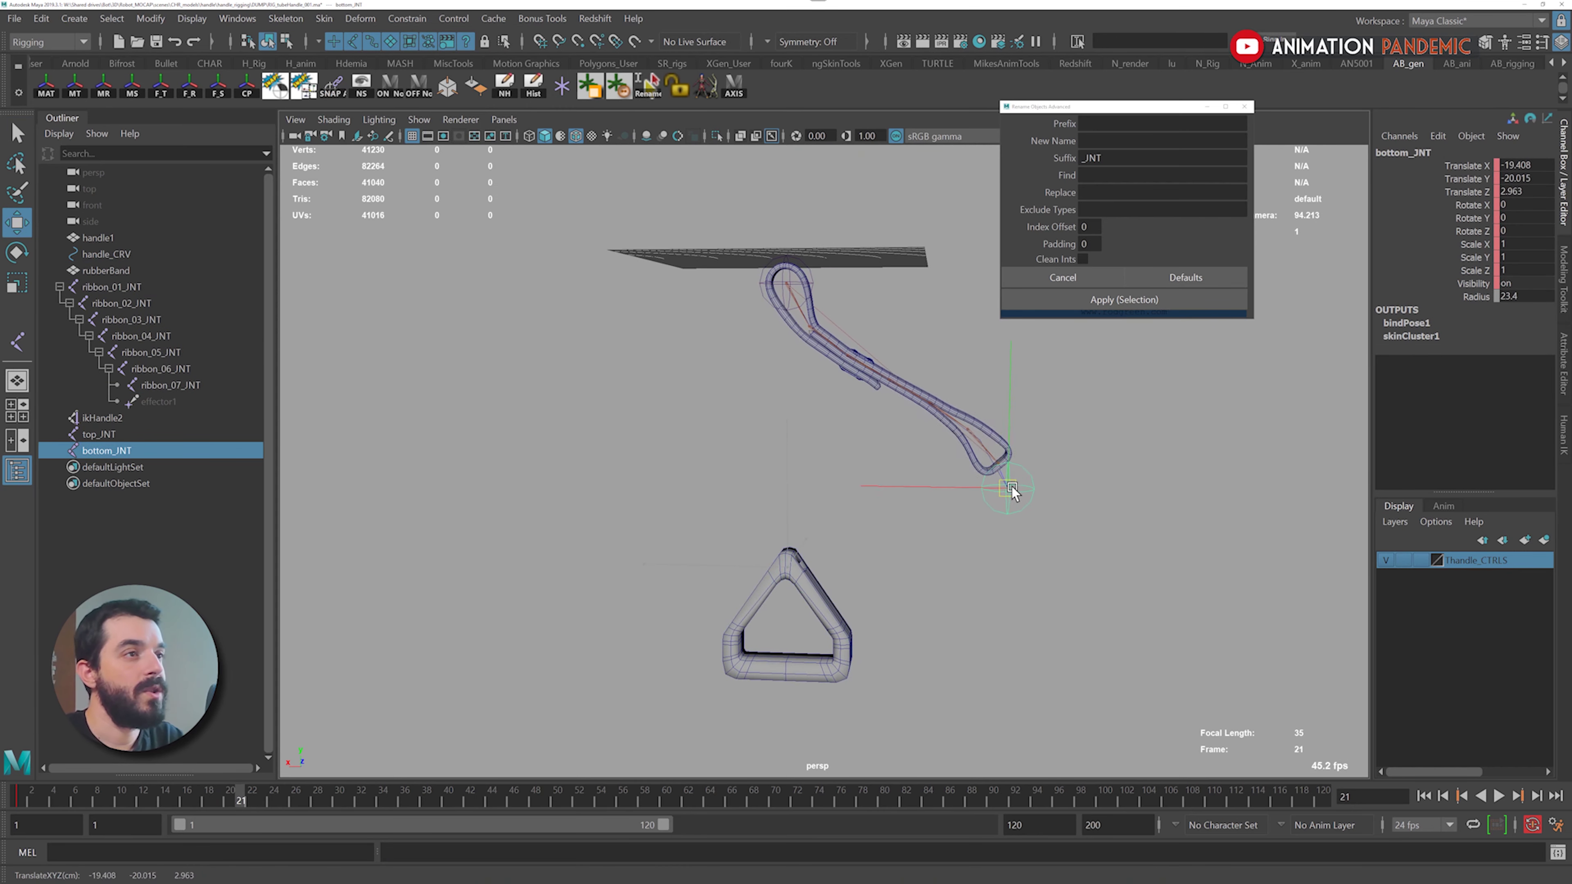
key(e)
drag(950, 351, 820, 512)
key(w)
drag(1007, 494, 976, 426)
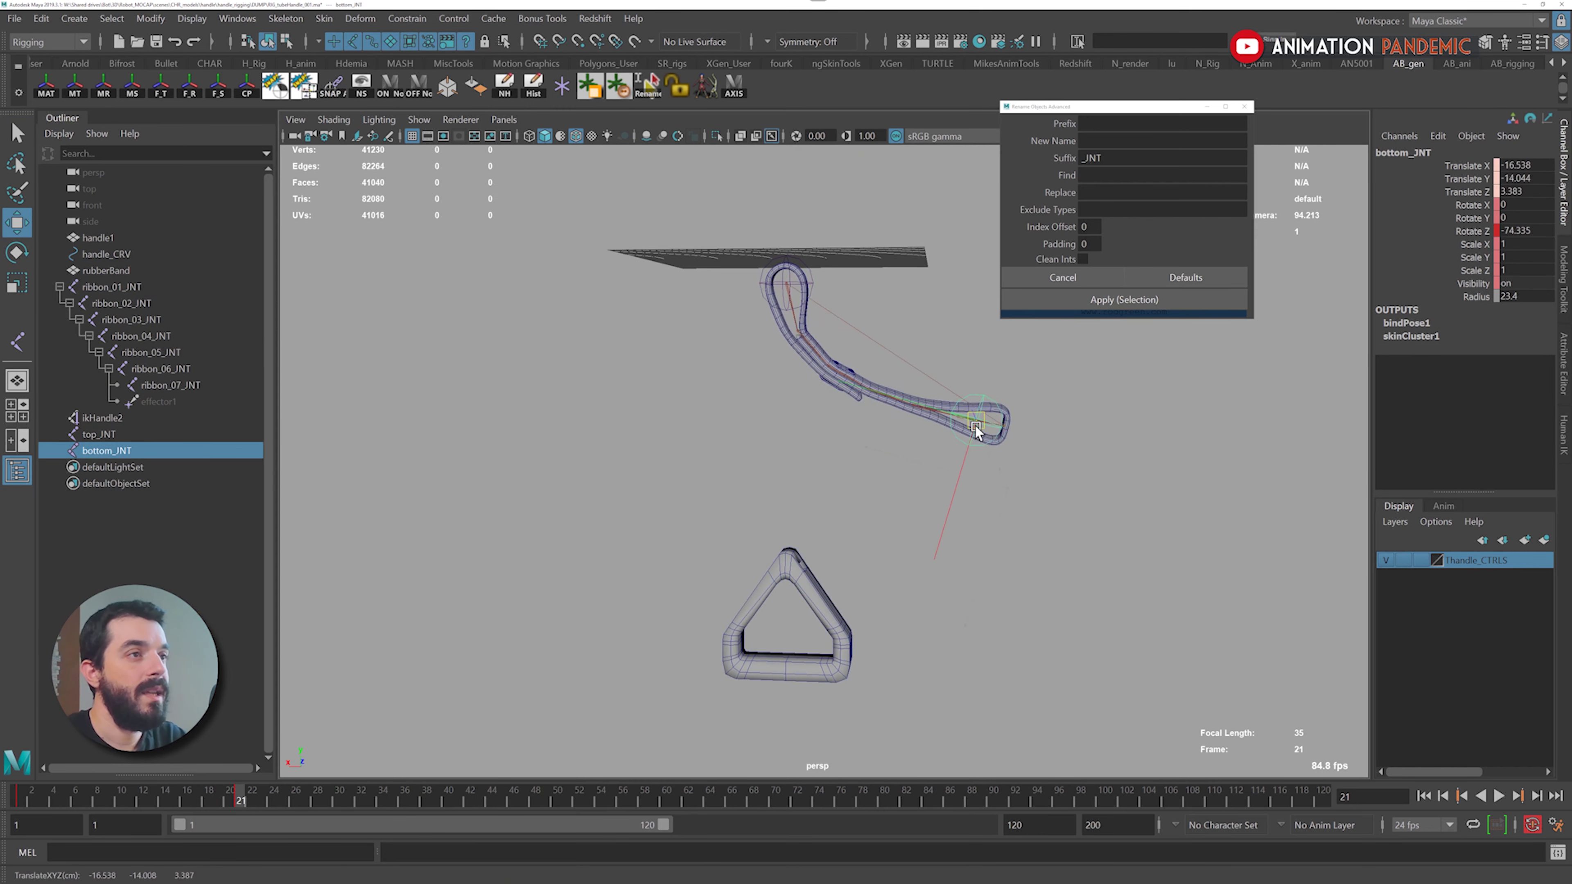
Key bottom_JNT at frame 54 with a Y rotation of about -109 degrees and play the animation
drag(619, 798, 597, 799)
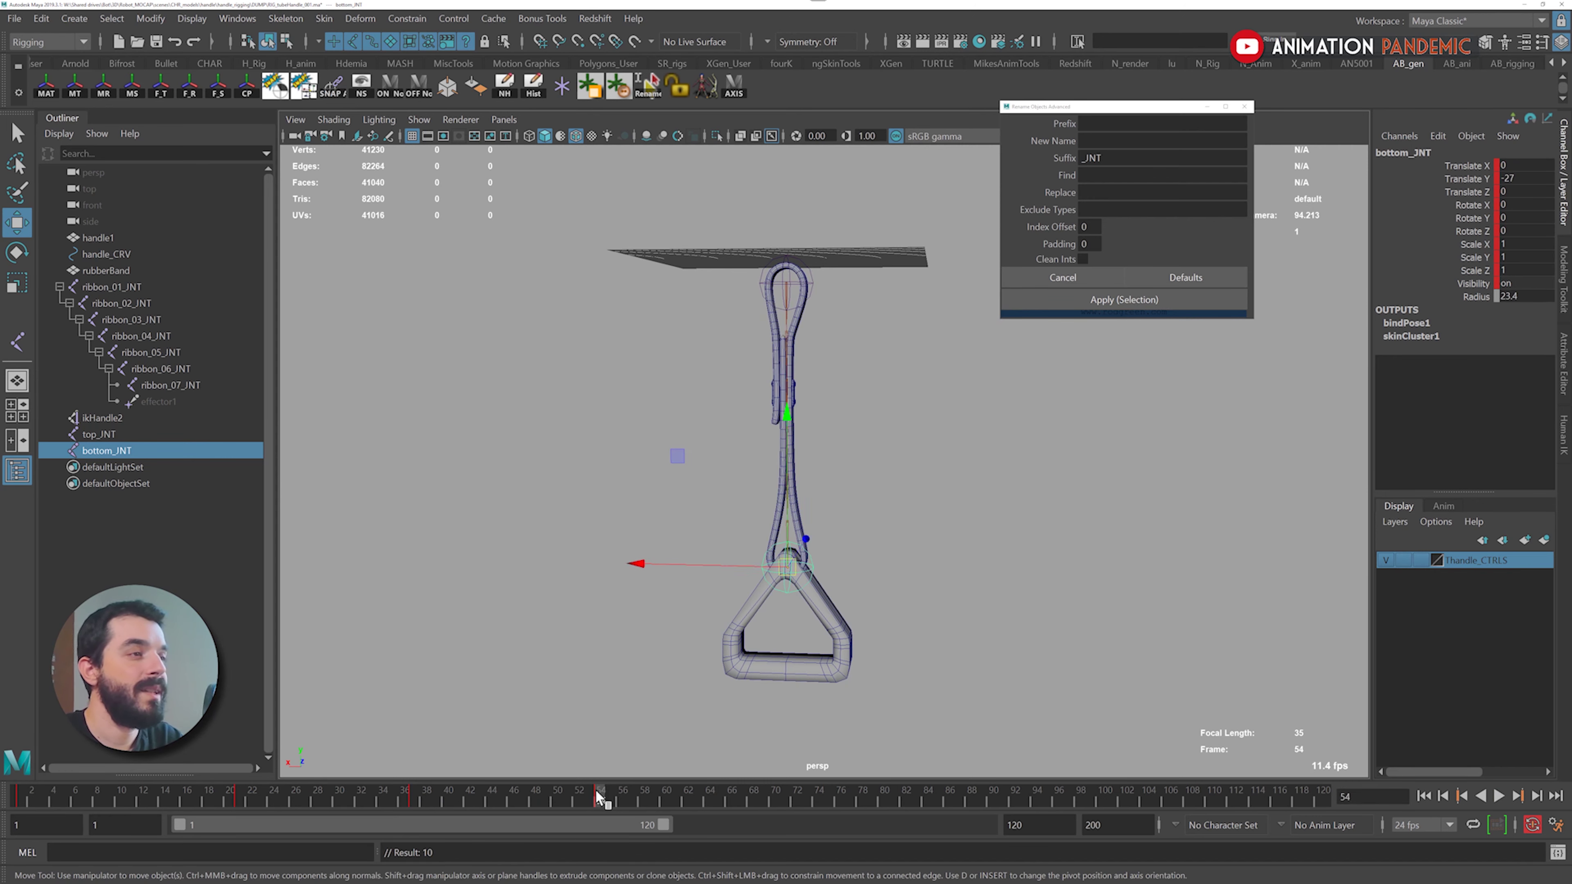
scroll(804, 619, up, 5)
key(e)
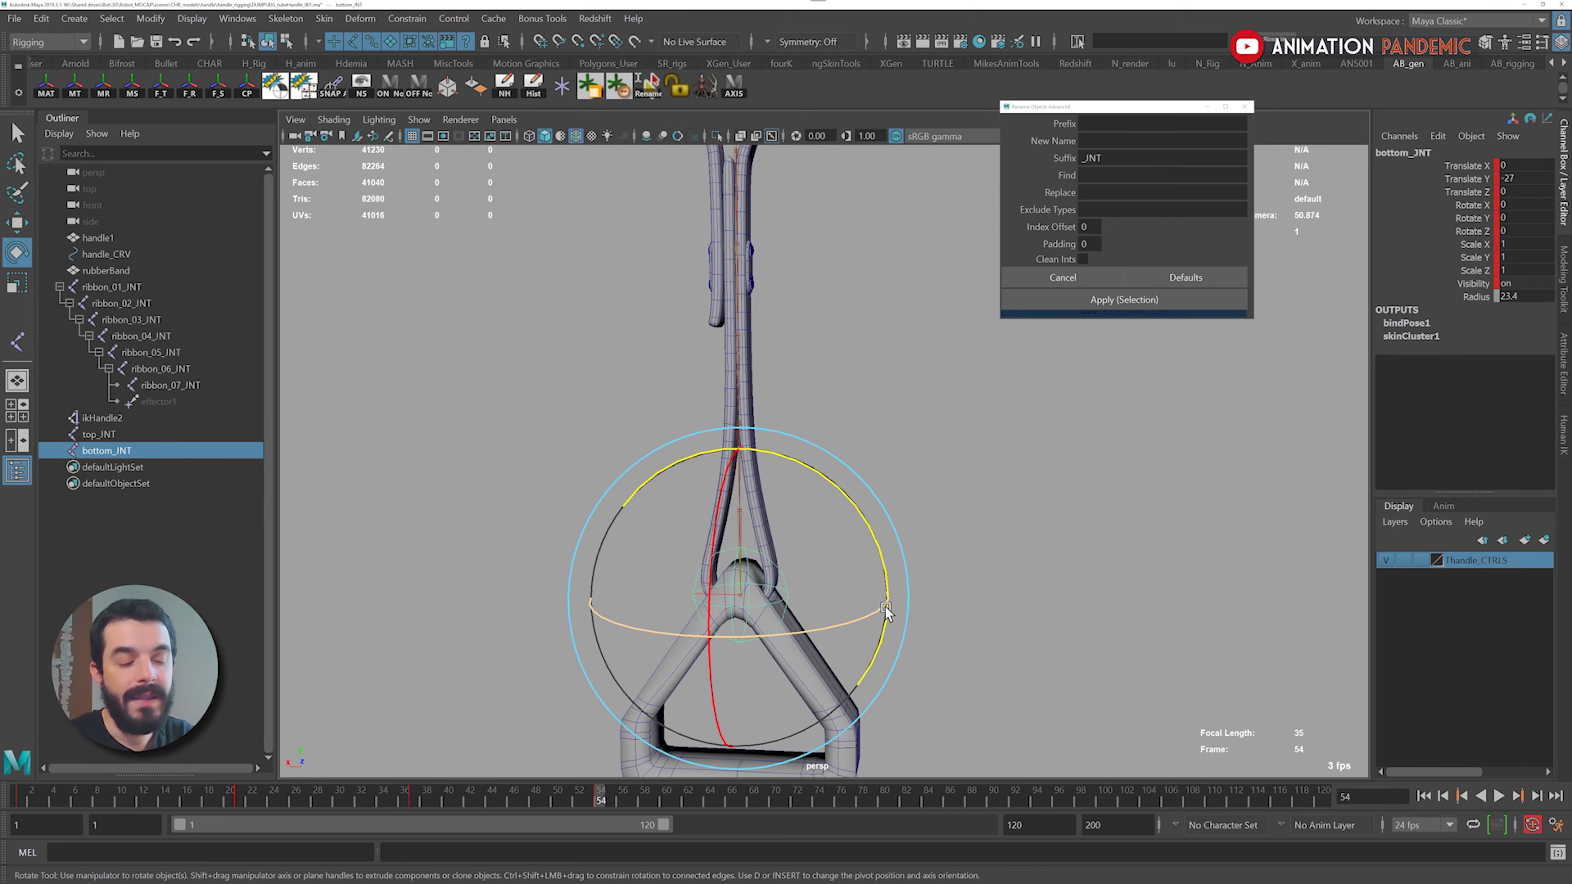
scroll(885, 610, down, 2)
scroll(883, 601, down, 2)
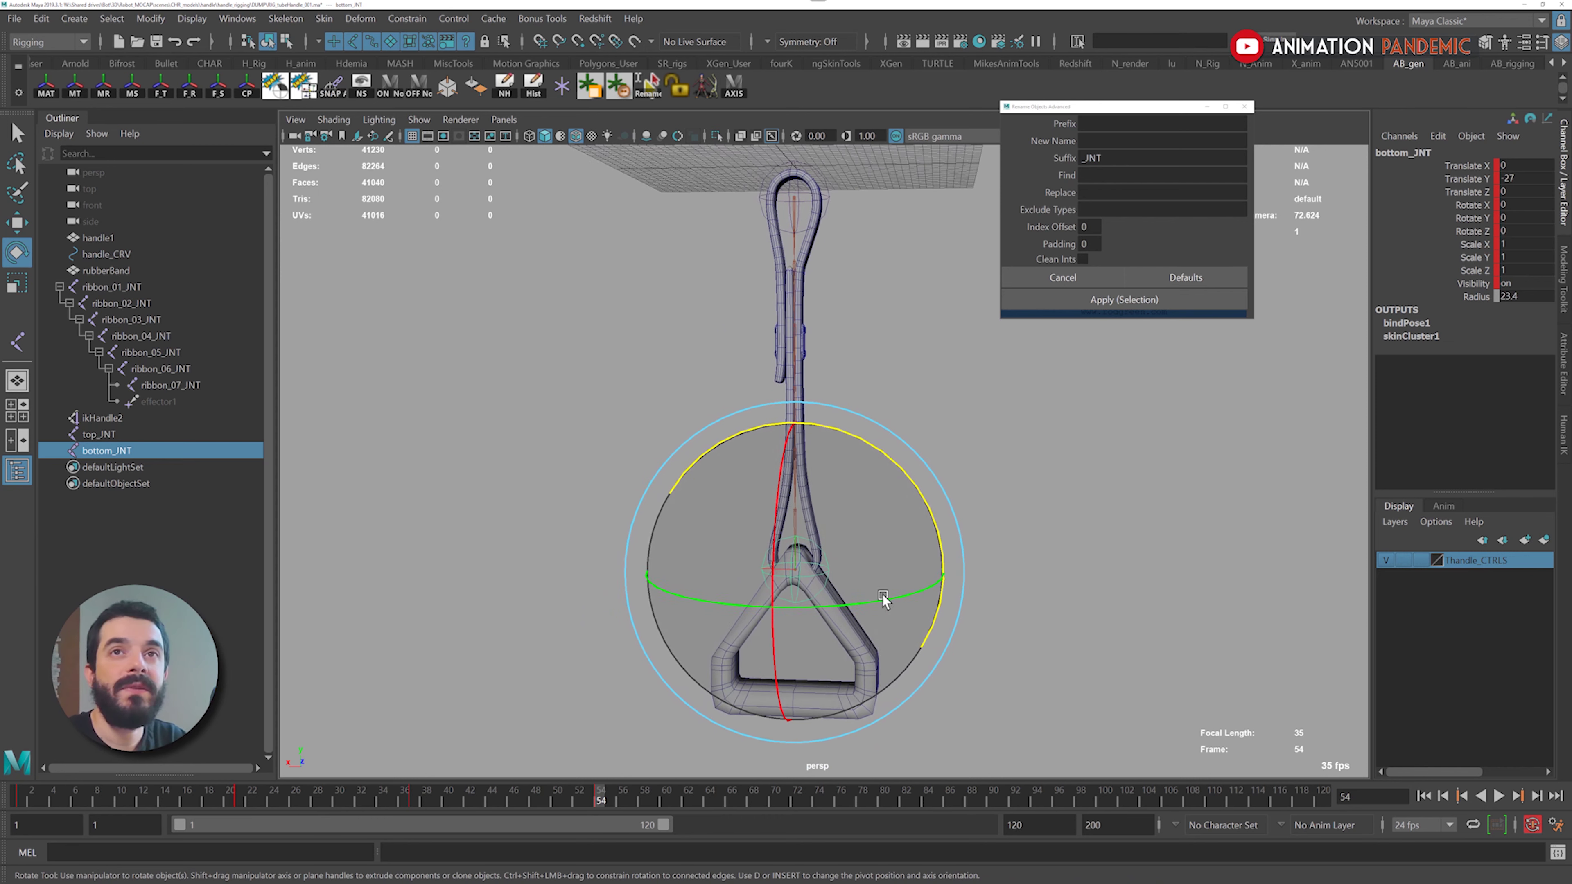
drag(883, 599, 676, 601)
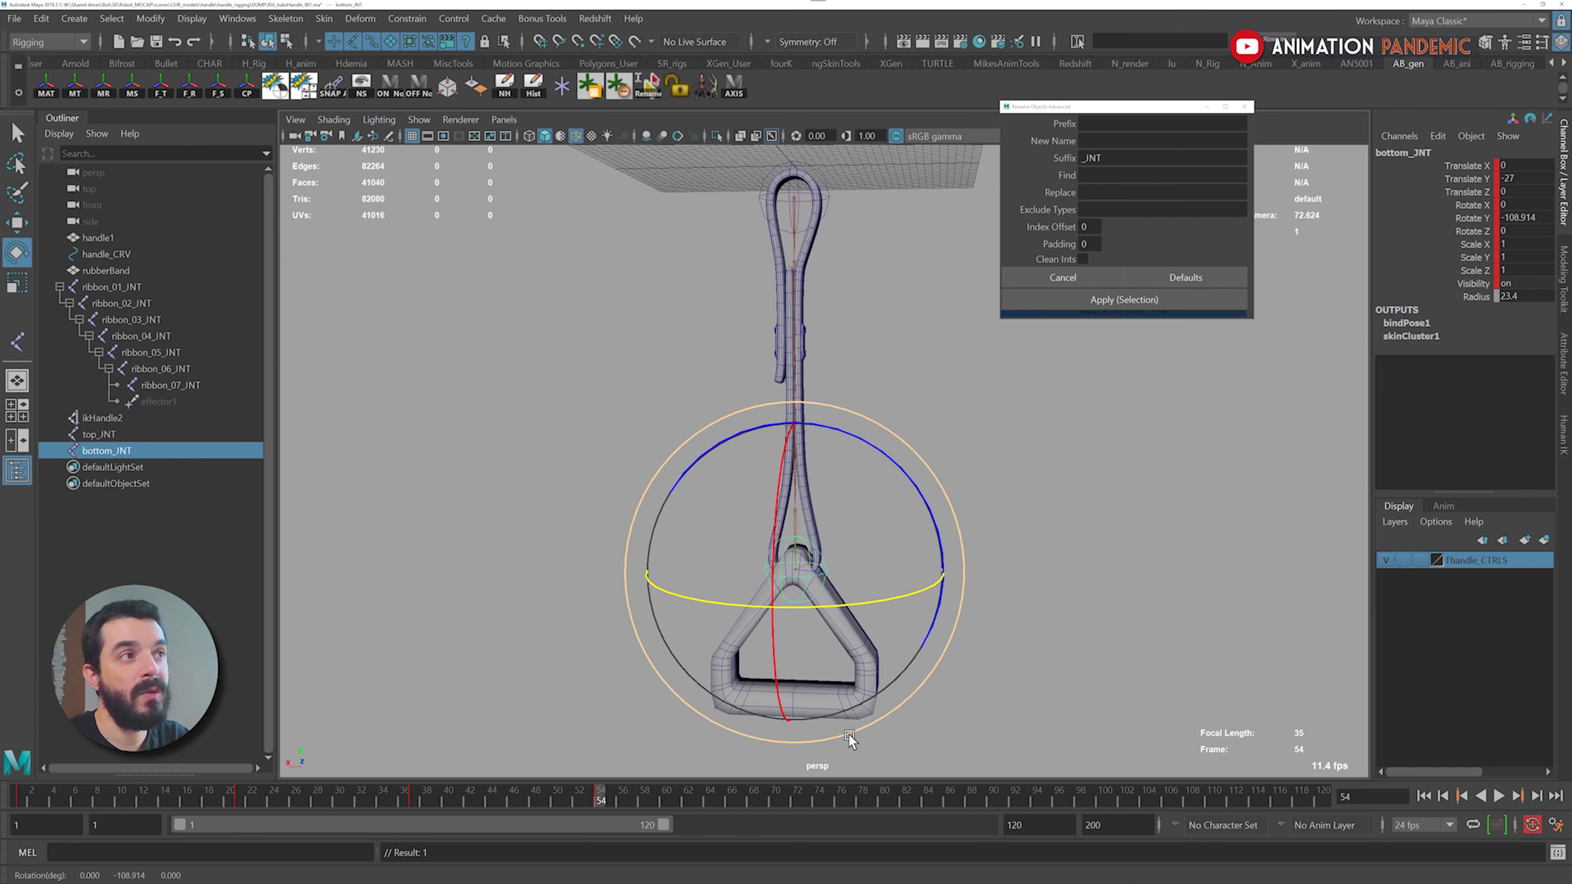
key(s)
key(alt+v)
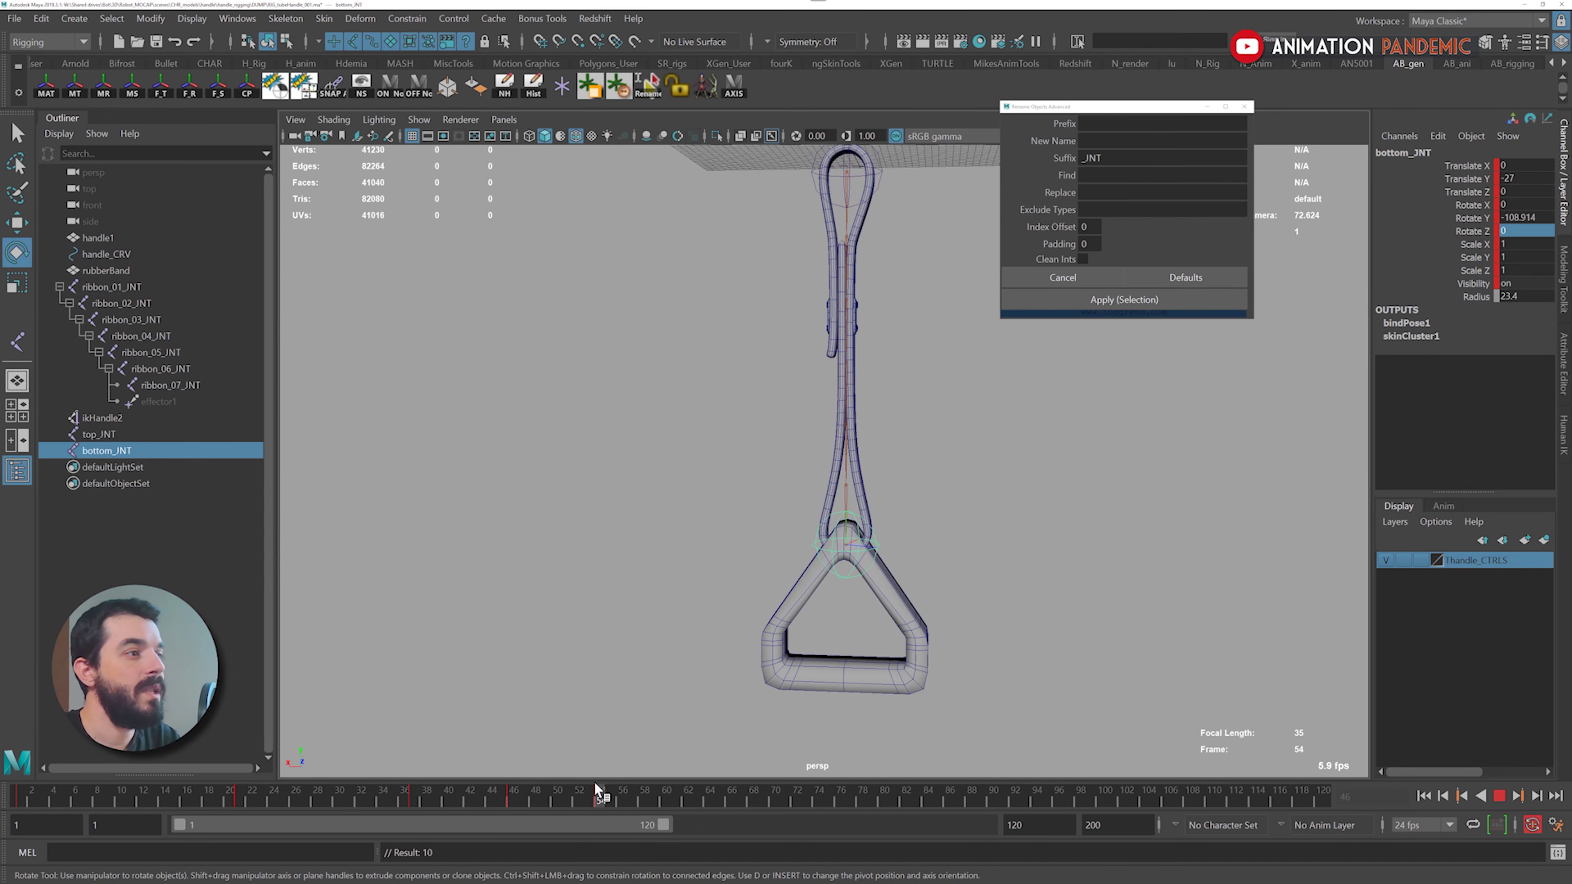
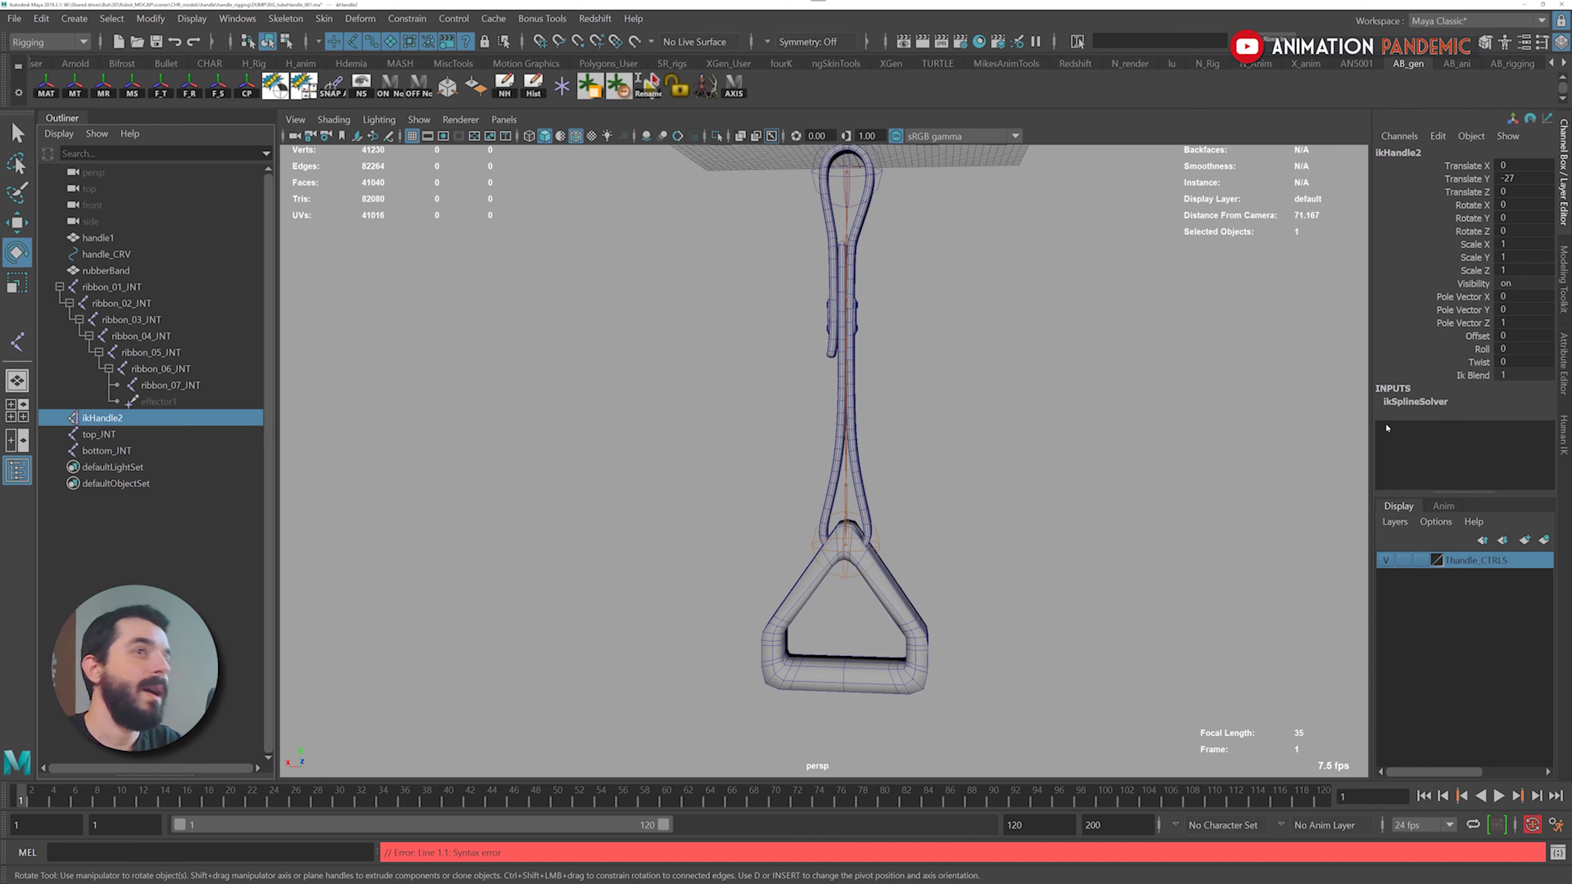
Open the attributes of ikHandle2 and consult the advanced twist spline IK reference video on YouTube
key(ctrl+a)
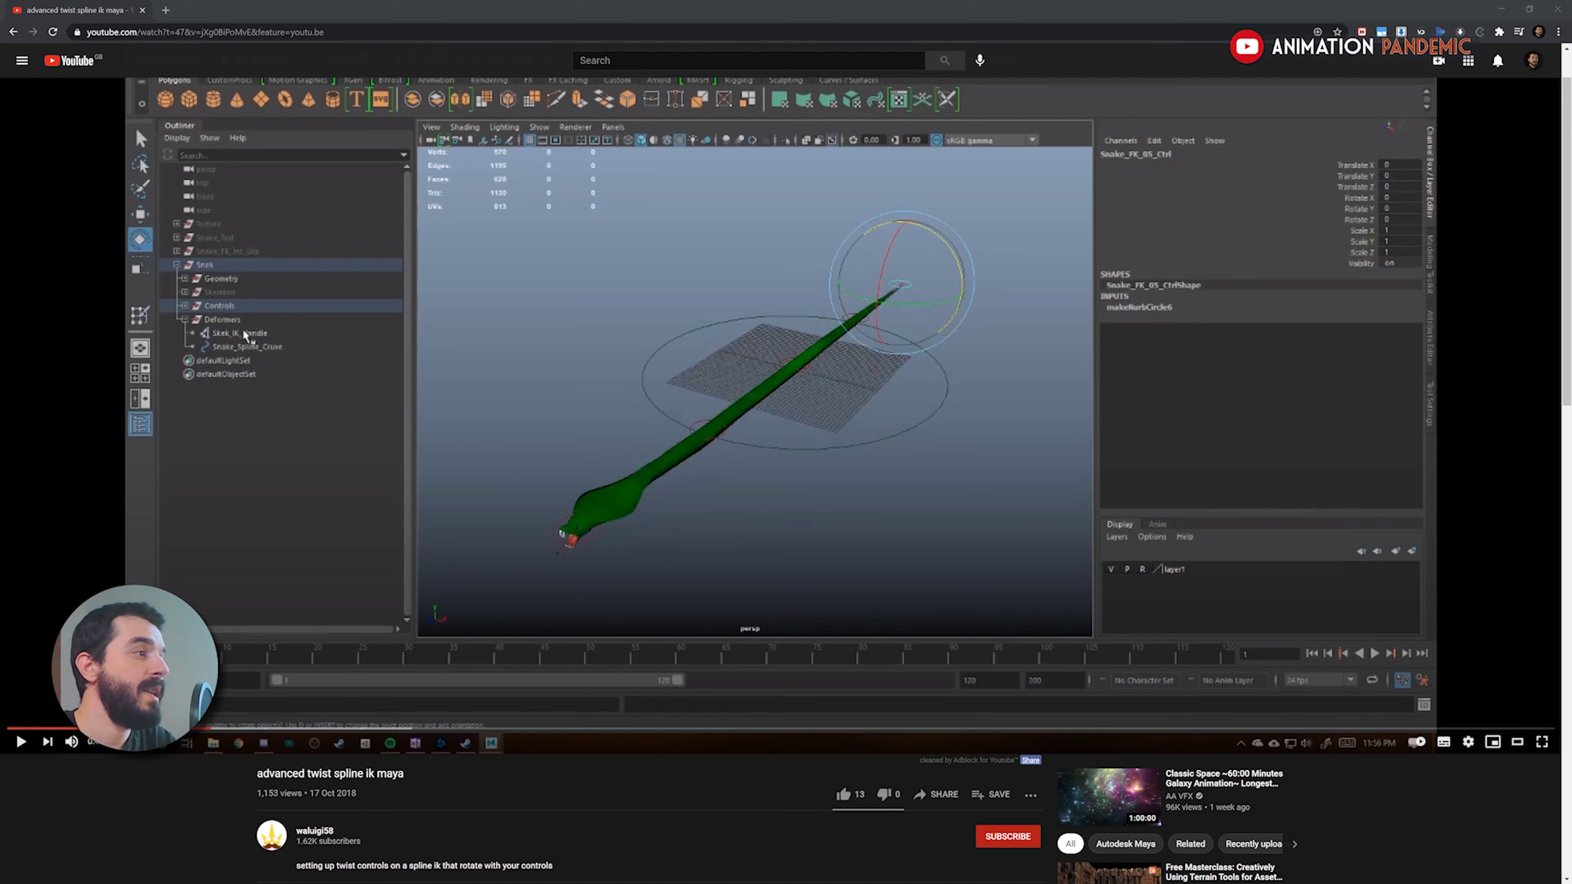
key(space)
click(1468, 743)
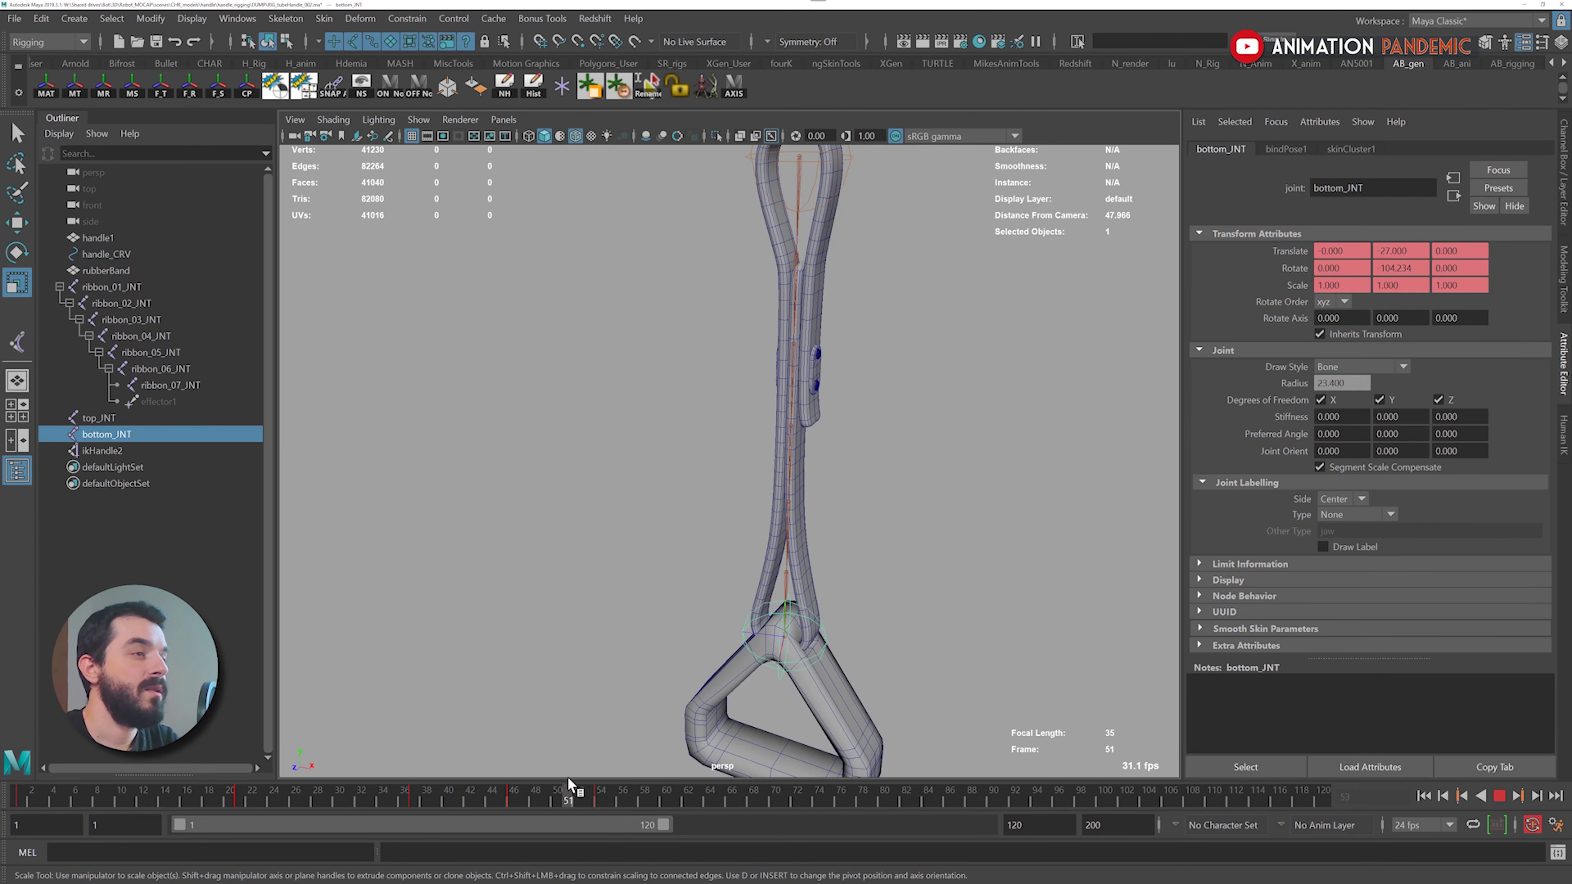
Scrub the animation back to frame 46 to check how the strap follows the twist of bottom_JNT
drag(585, 777, 568, 777)
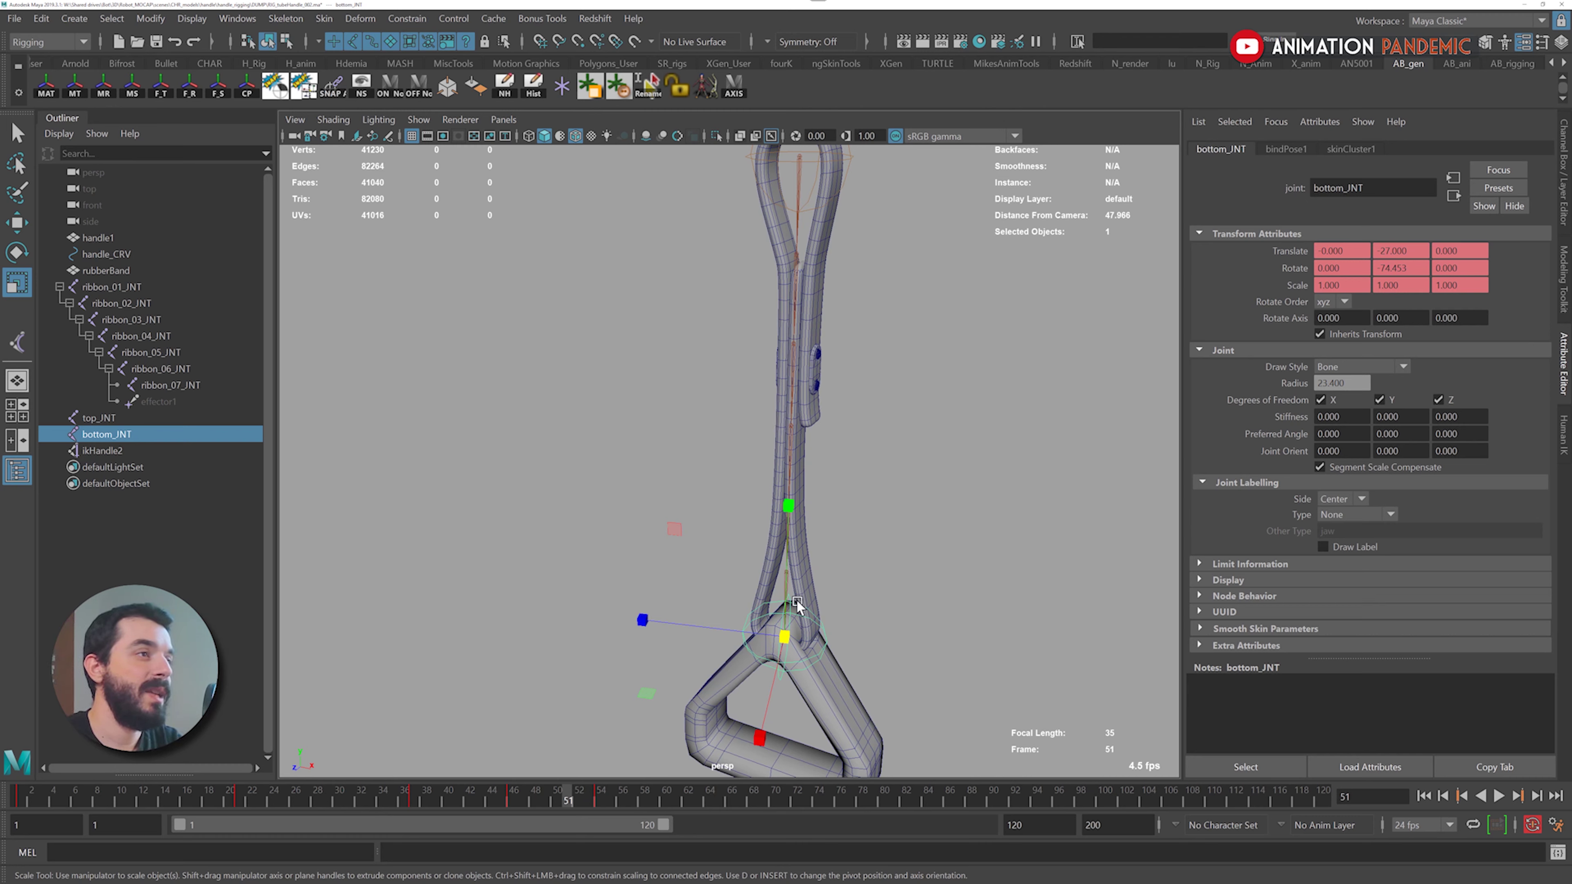
drag(555, 791, 516, 794)
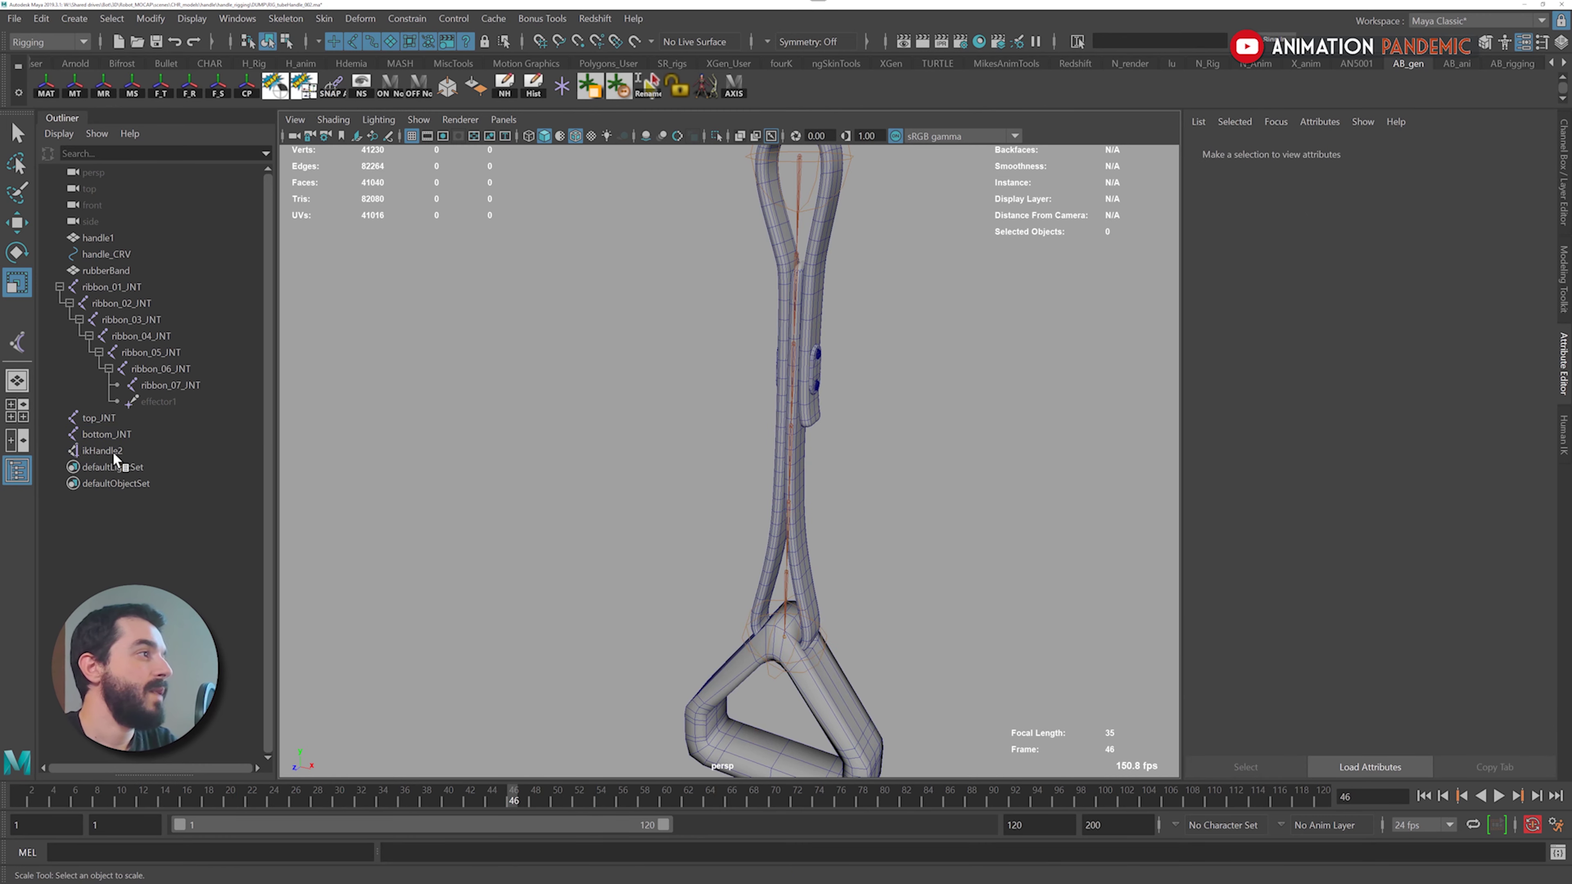
Enable the advanced twist controls of ikHandle2 and return to frame 1
click(113, 451)
scroll(1217, 363, down, 1)
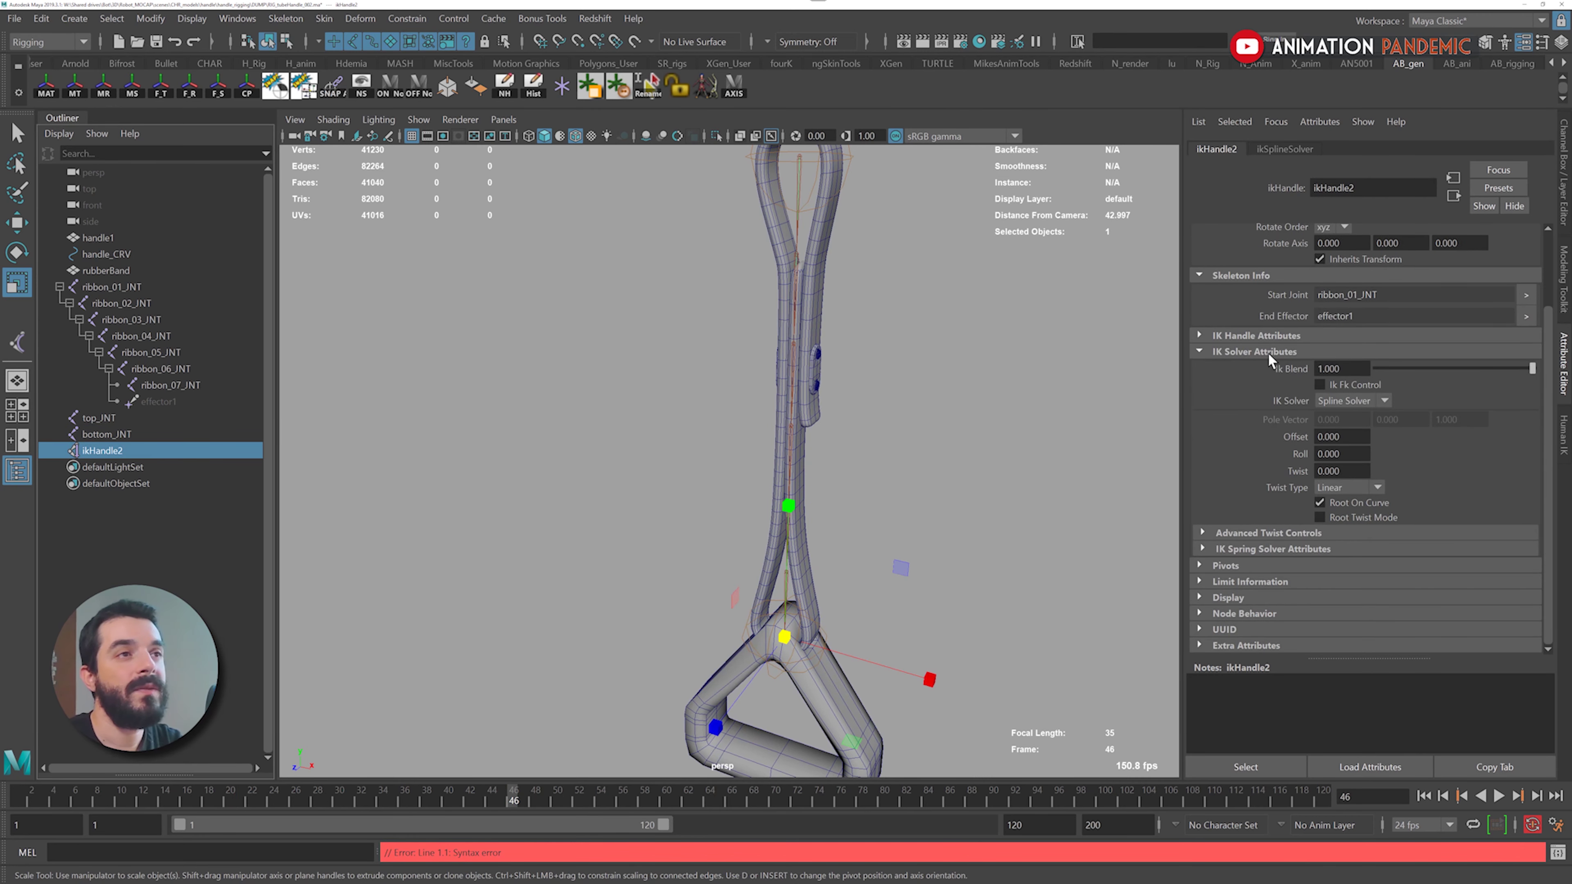
click(1201, 532)
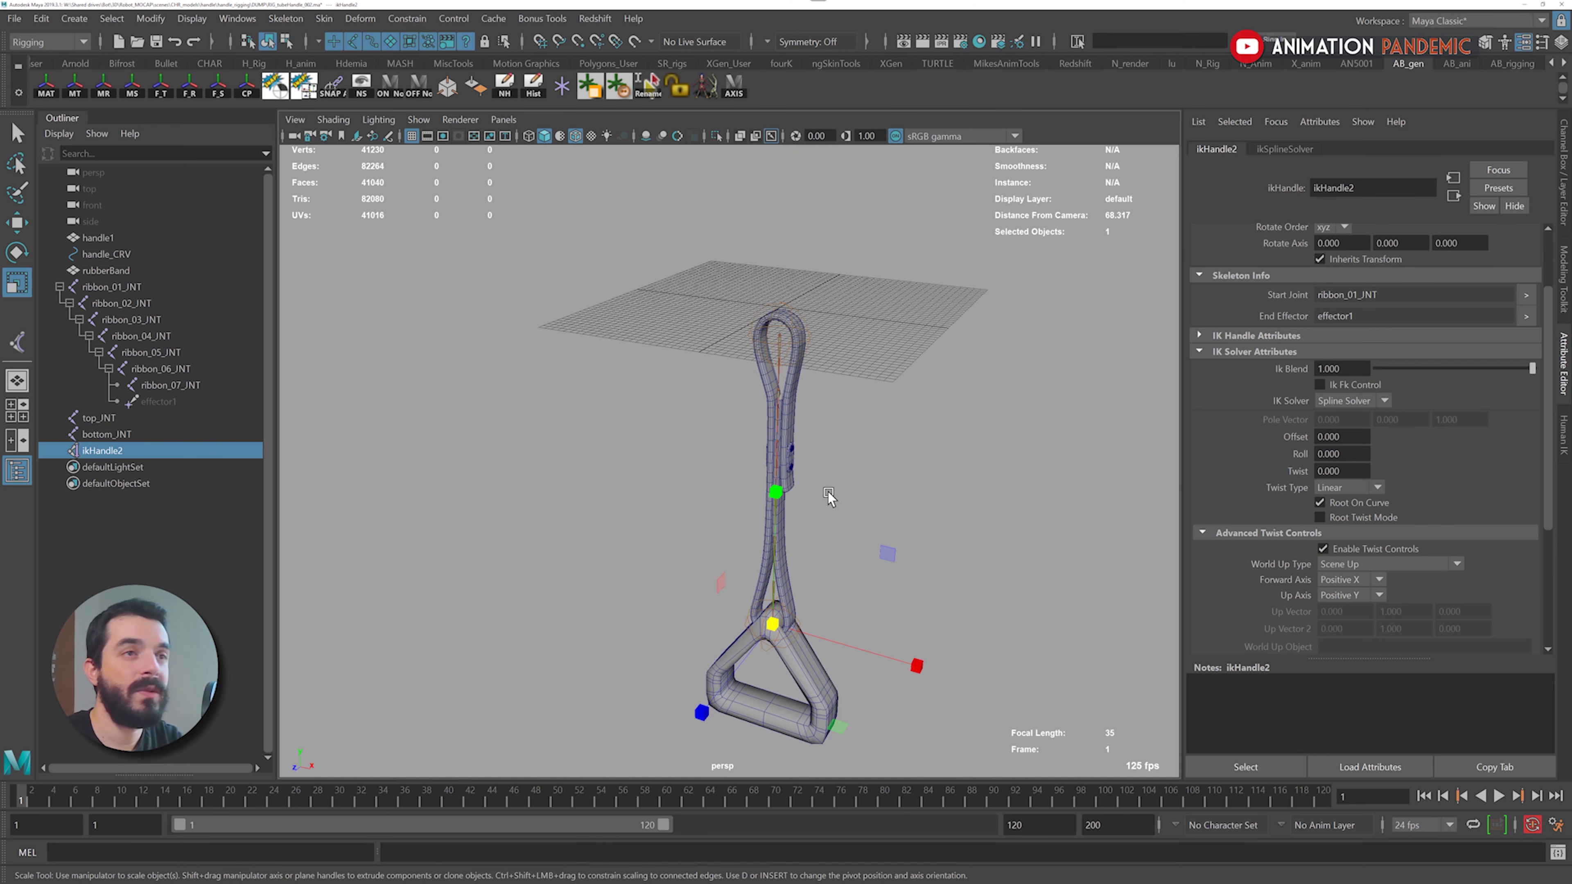
alt+middle_drag(836, 472, 860, 458)
scroll(860, 459, up, 3)
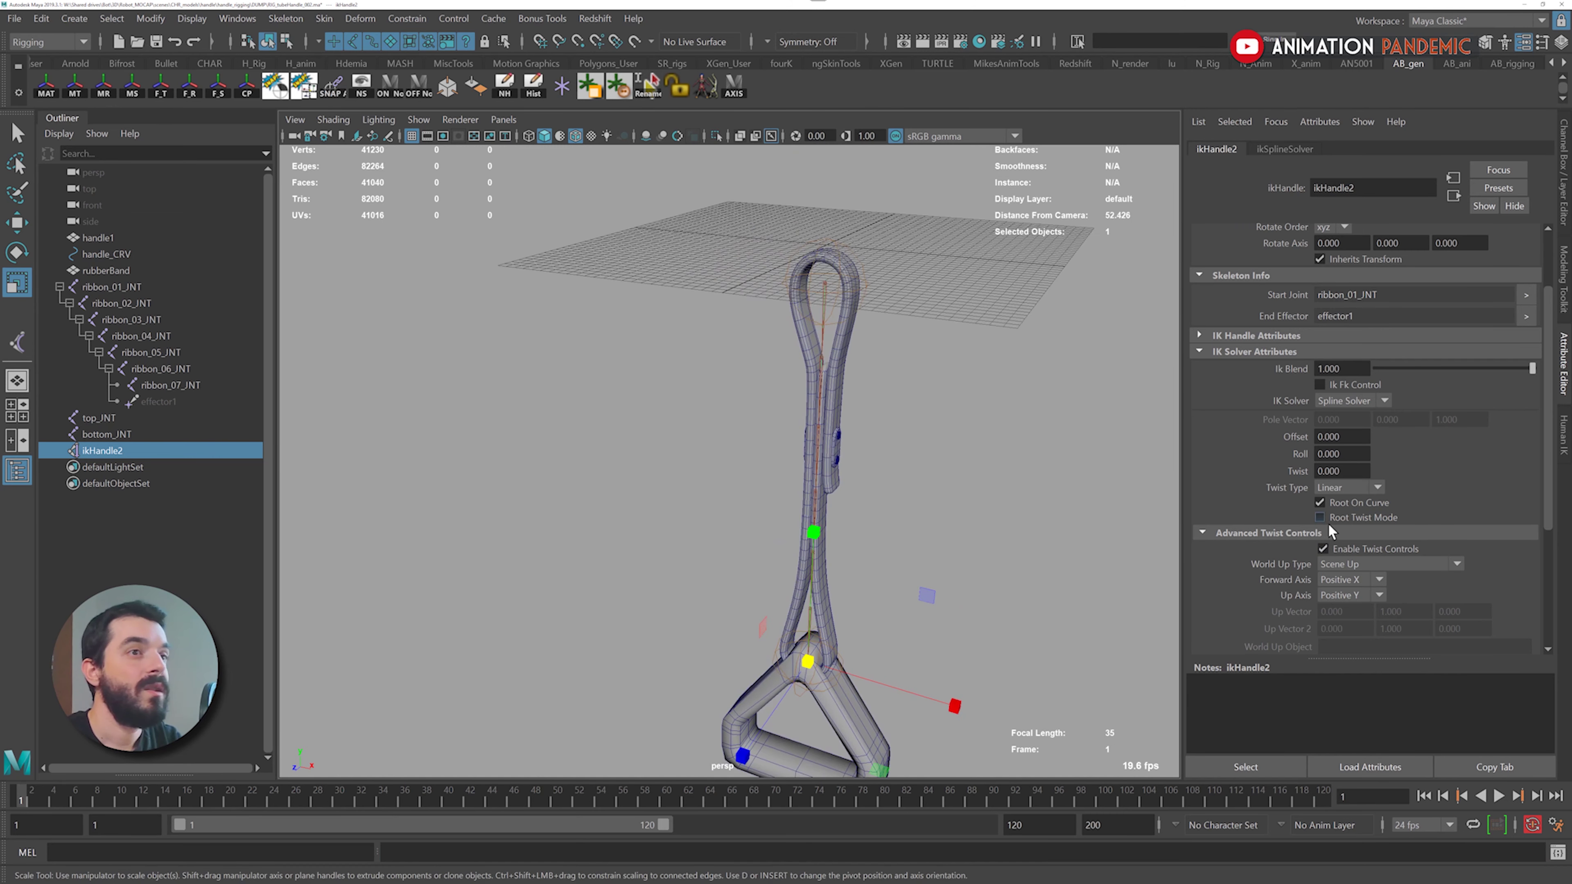
Set the World Up Type of ikHandle2's twist controls to Object Rotation Up (Start/End)
click(1340, 566)
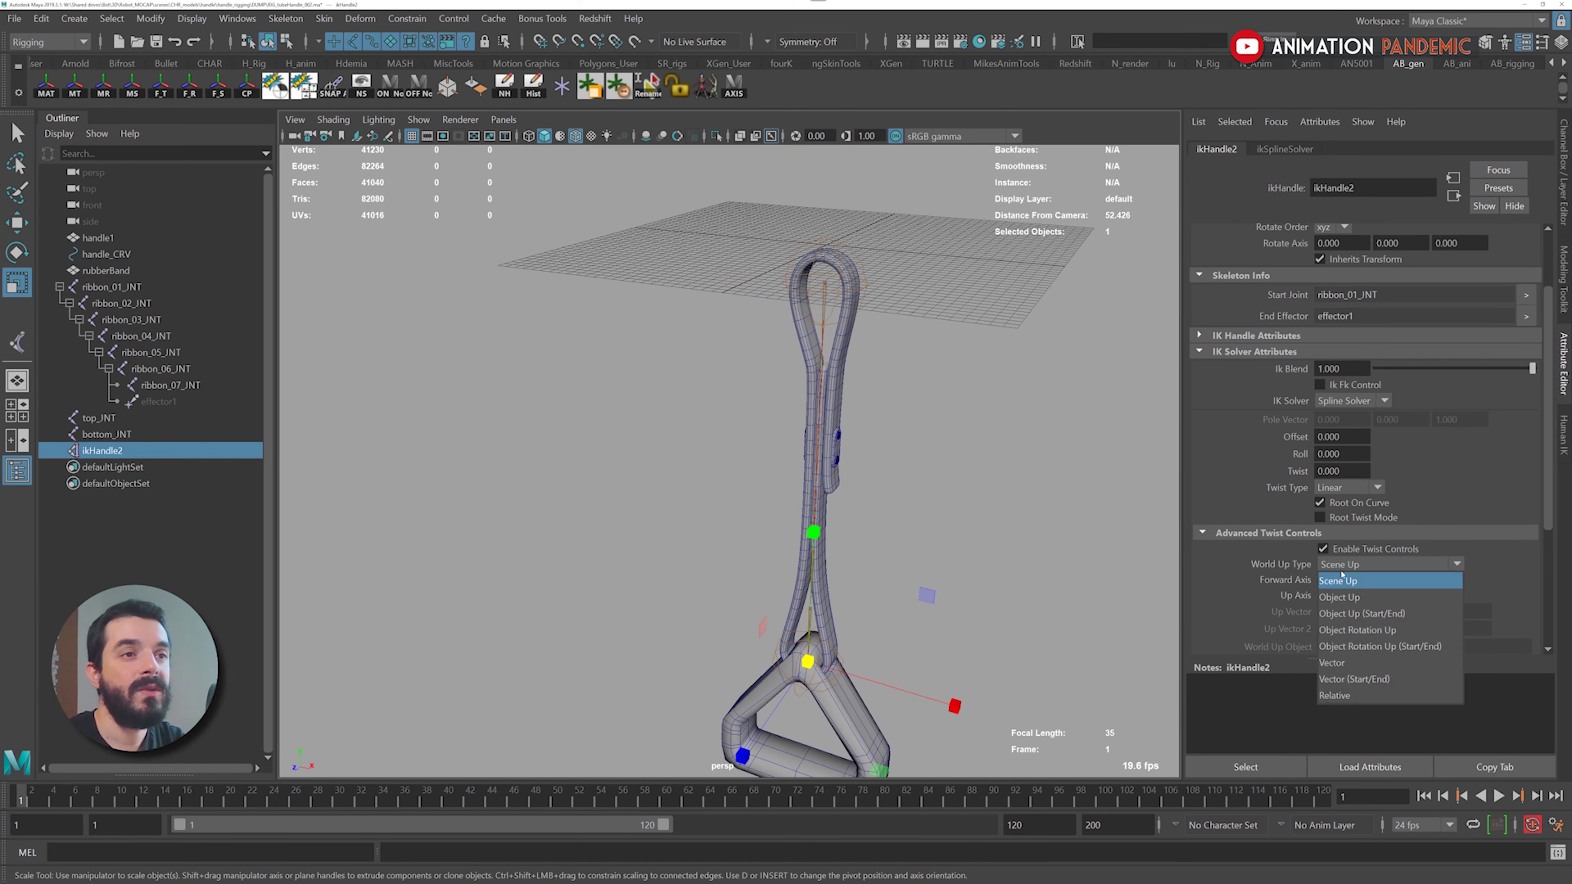
click(1346, 566)
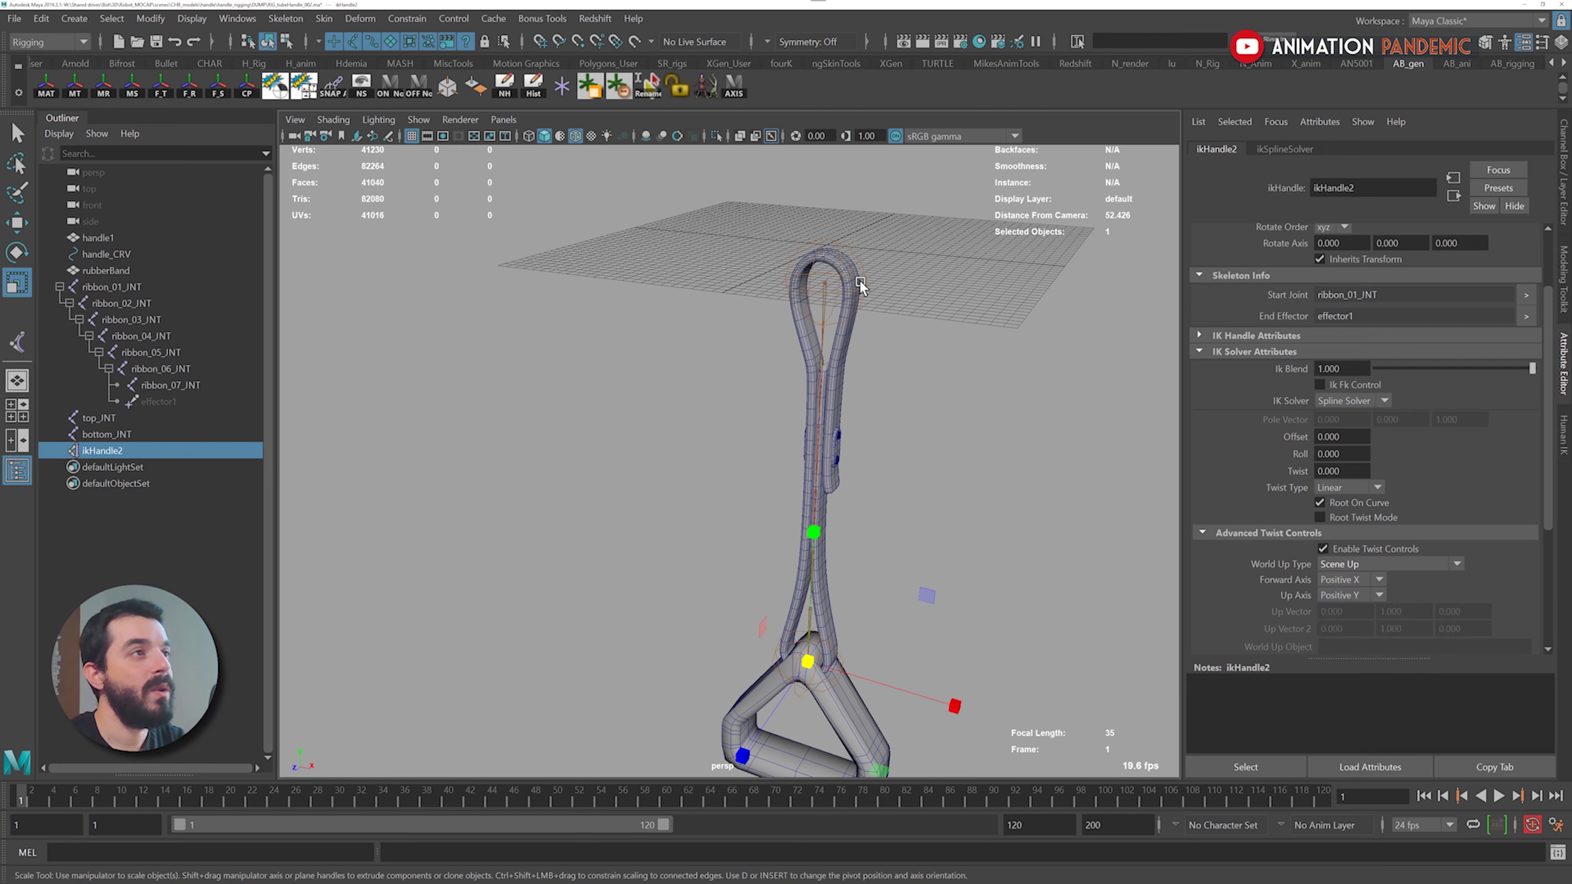
click(861, 252)
click(857, 249)
click(846, 656)
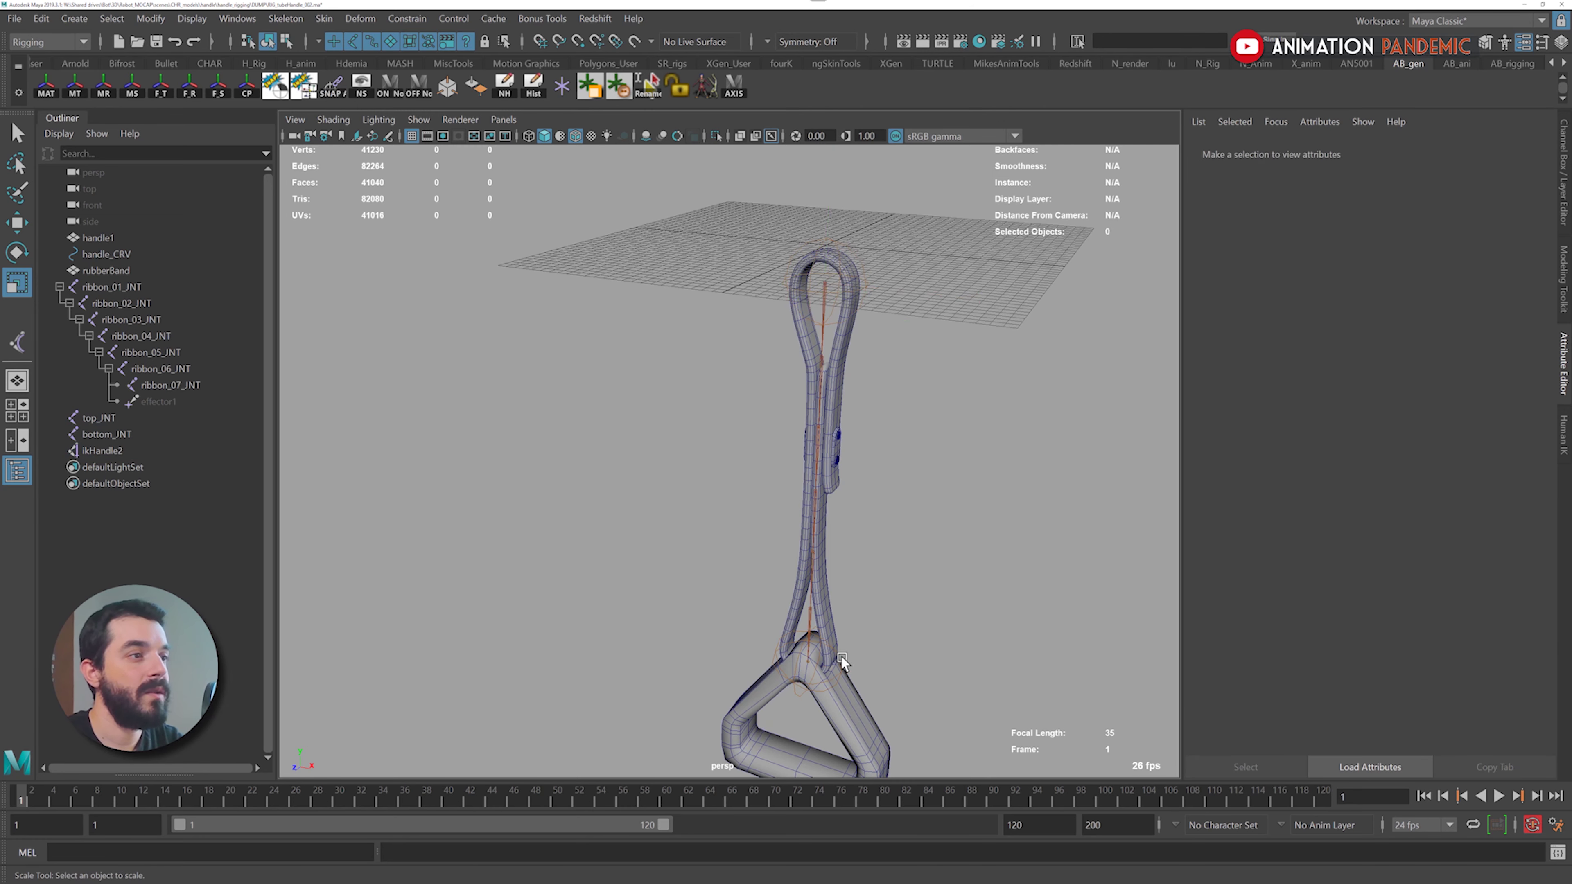
click(841, 656)
click(99, 450)
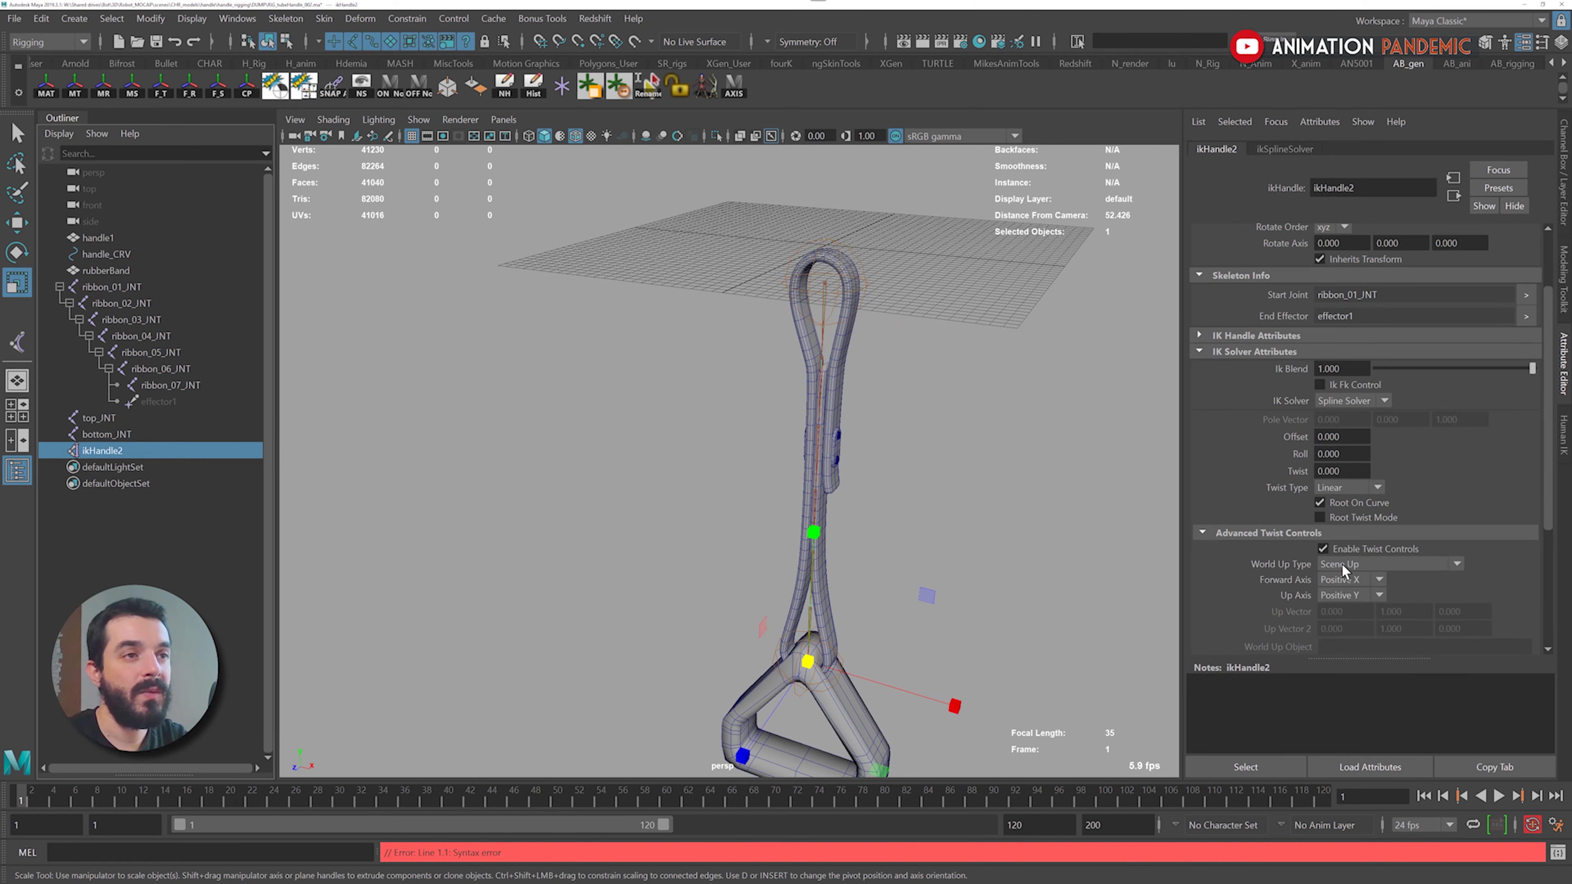
click(1341, 563)
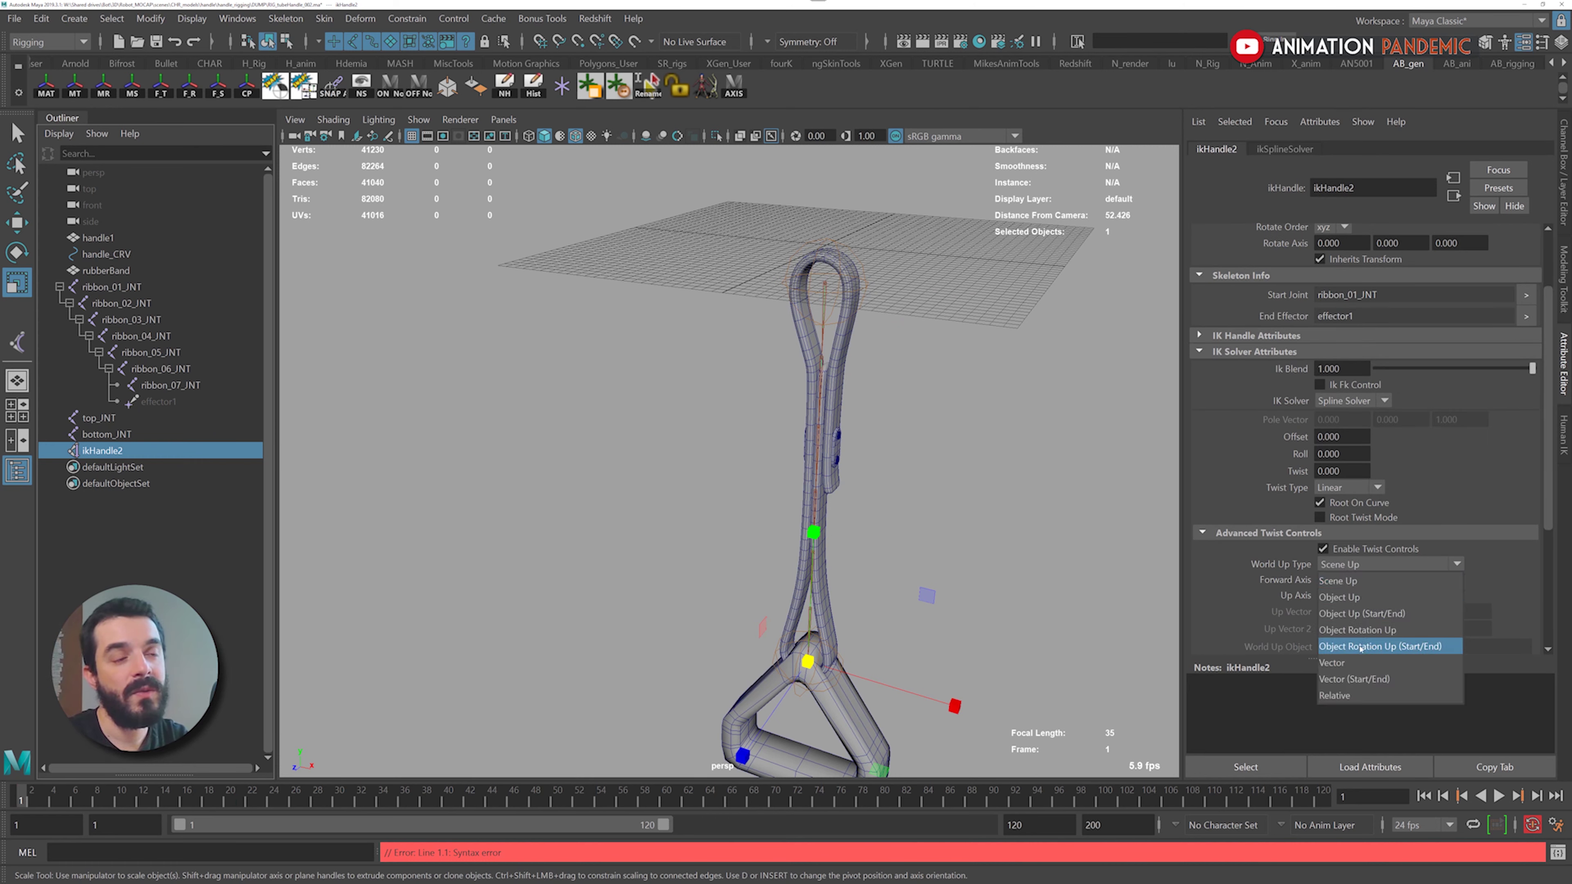
click(1419, 647)
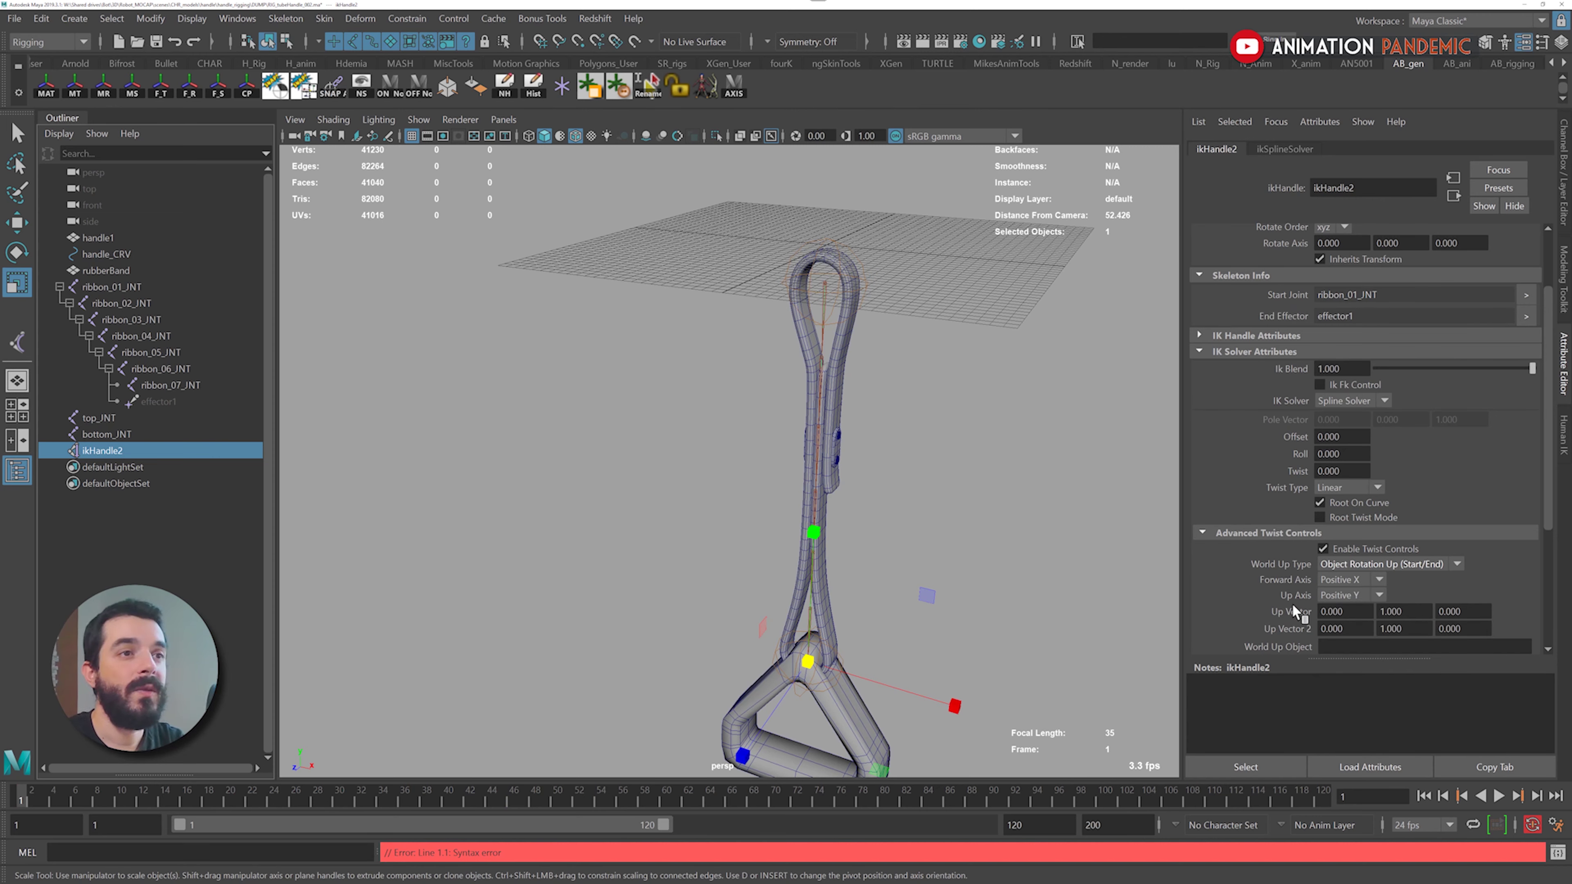
Select ribbon_01_JNT and examine which of its axes points along the joint chain
click(822, 332)
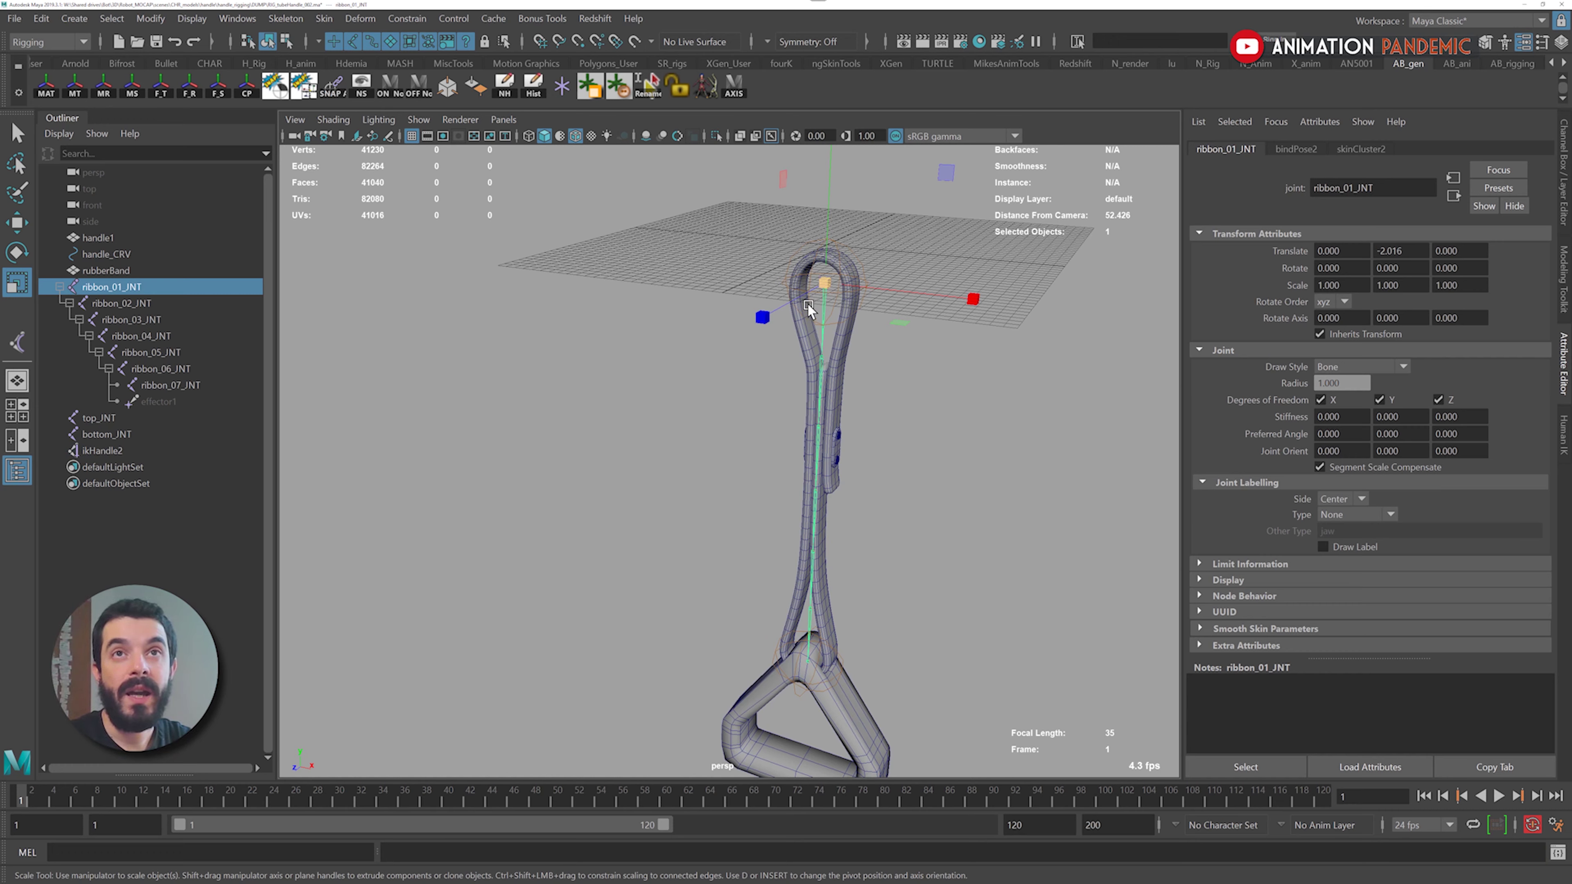
key(r)
drag(1010, 340, 931, 315)
alt+drag(873, 264, 838, 320)
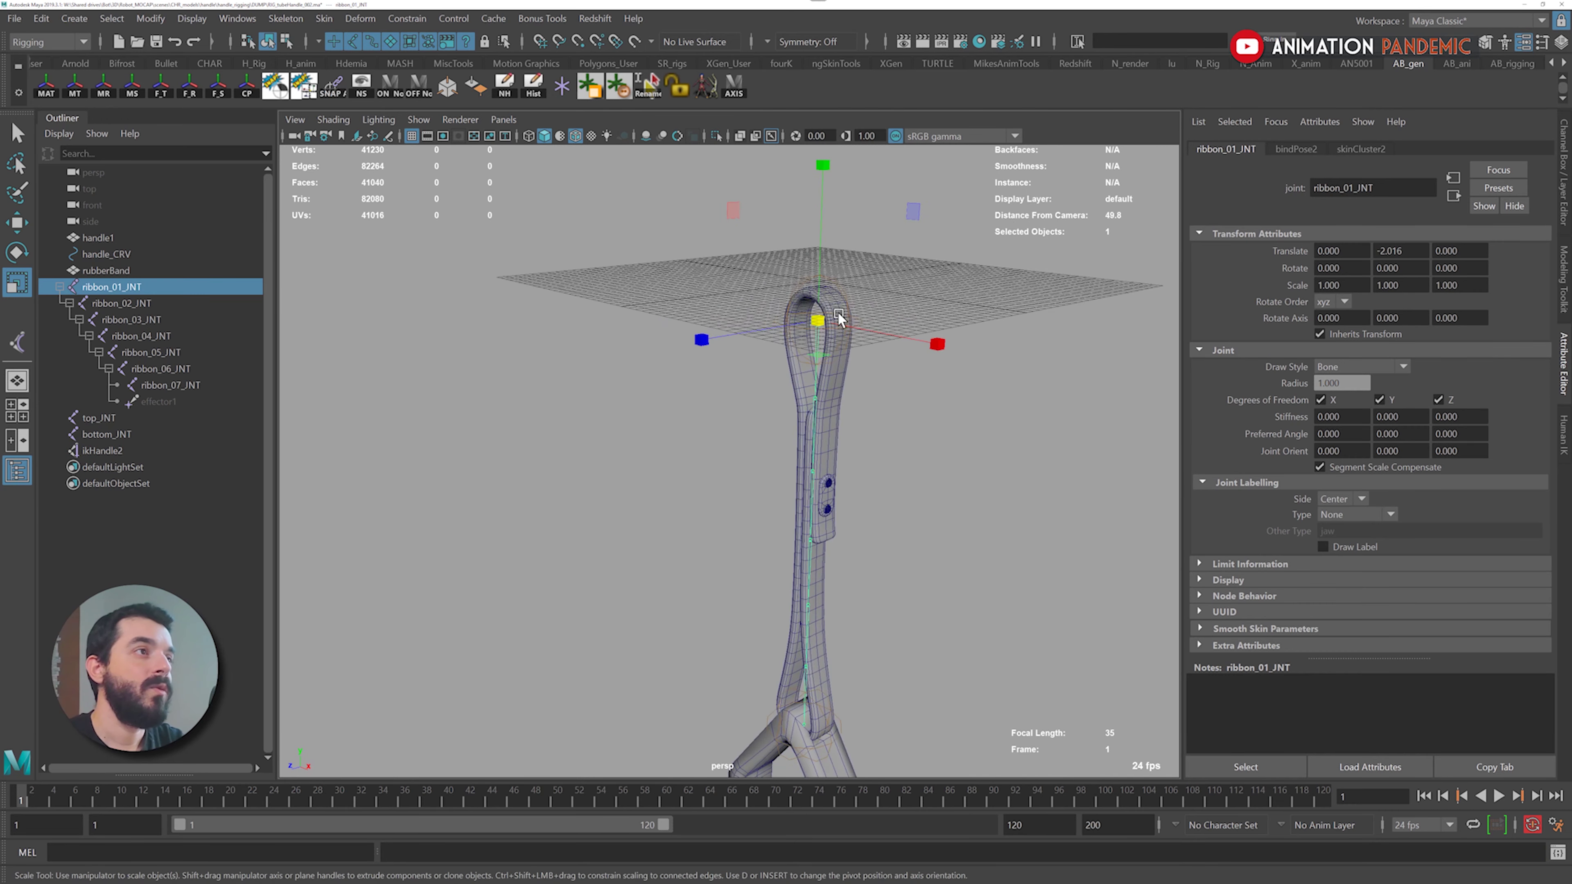
click(820, 324)
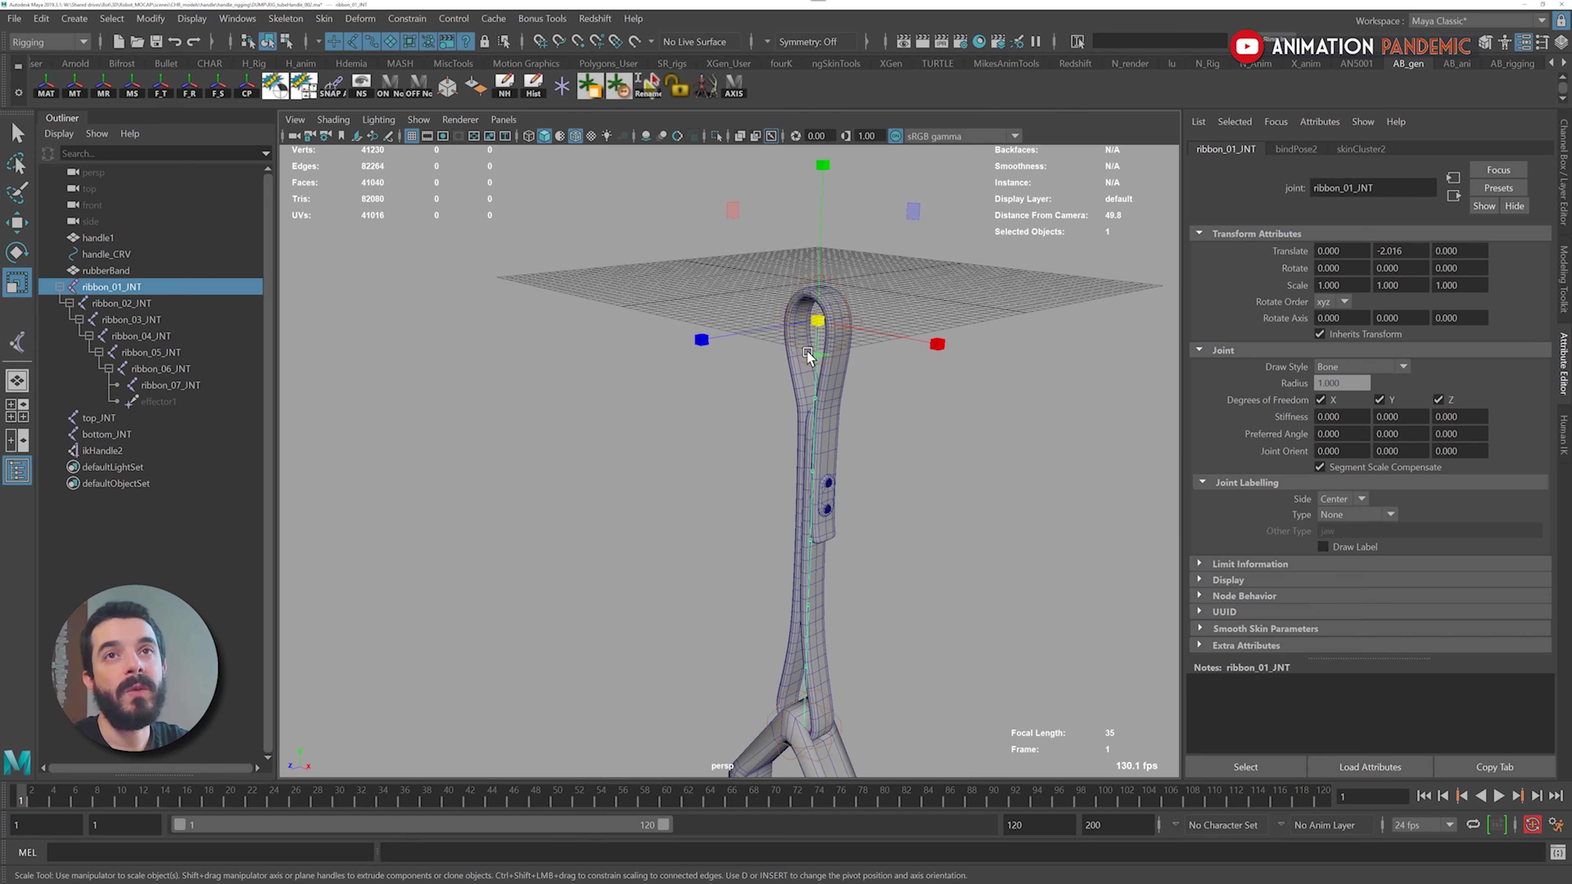
alt+middle_drag(808, 353, 816, 378)
scroll(816, 378, up, 1)
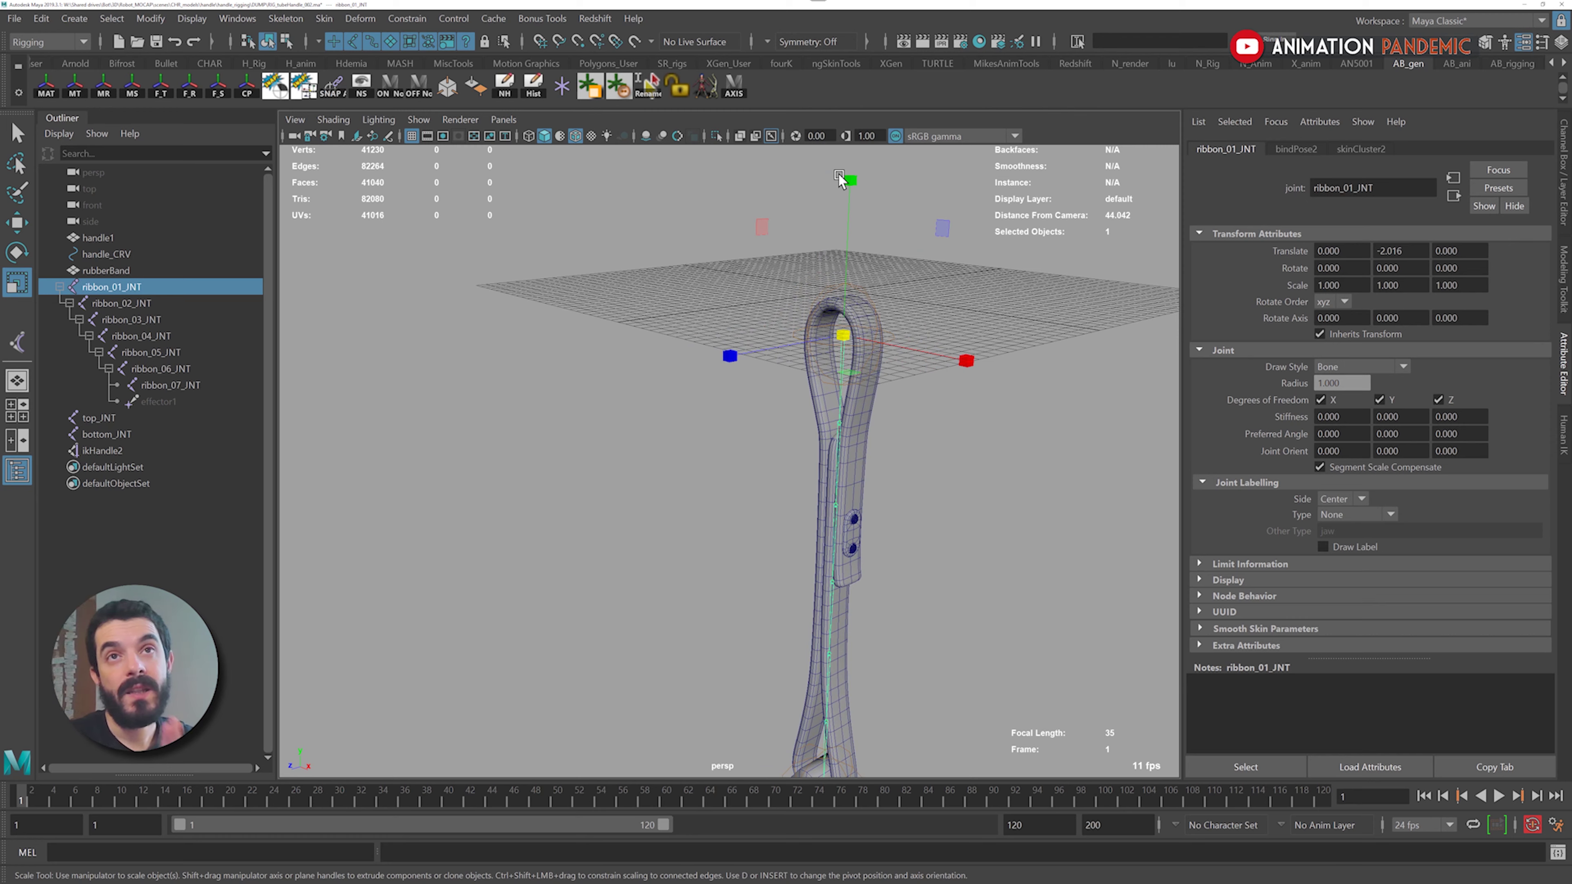
Set the Forward Axis of ikHandle2's advanced twist controls to Negative Y
click(102, 450)
click(1352, 585)
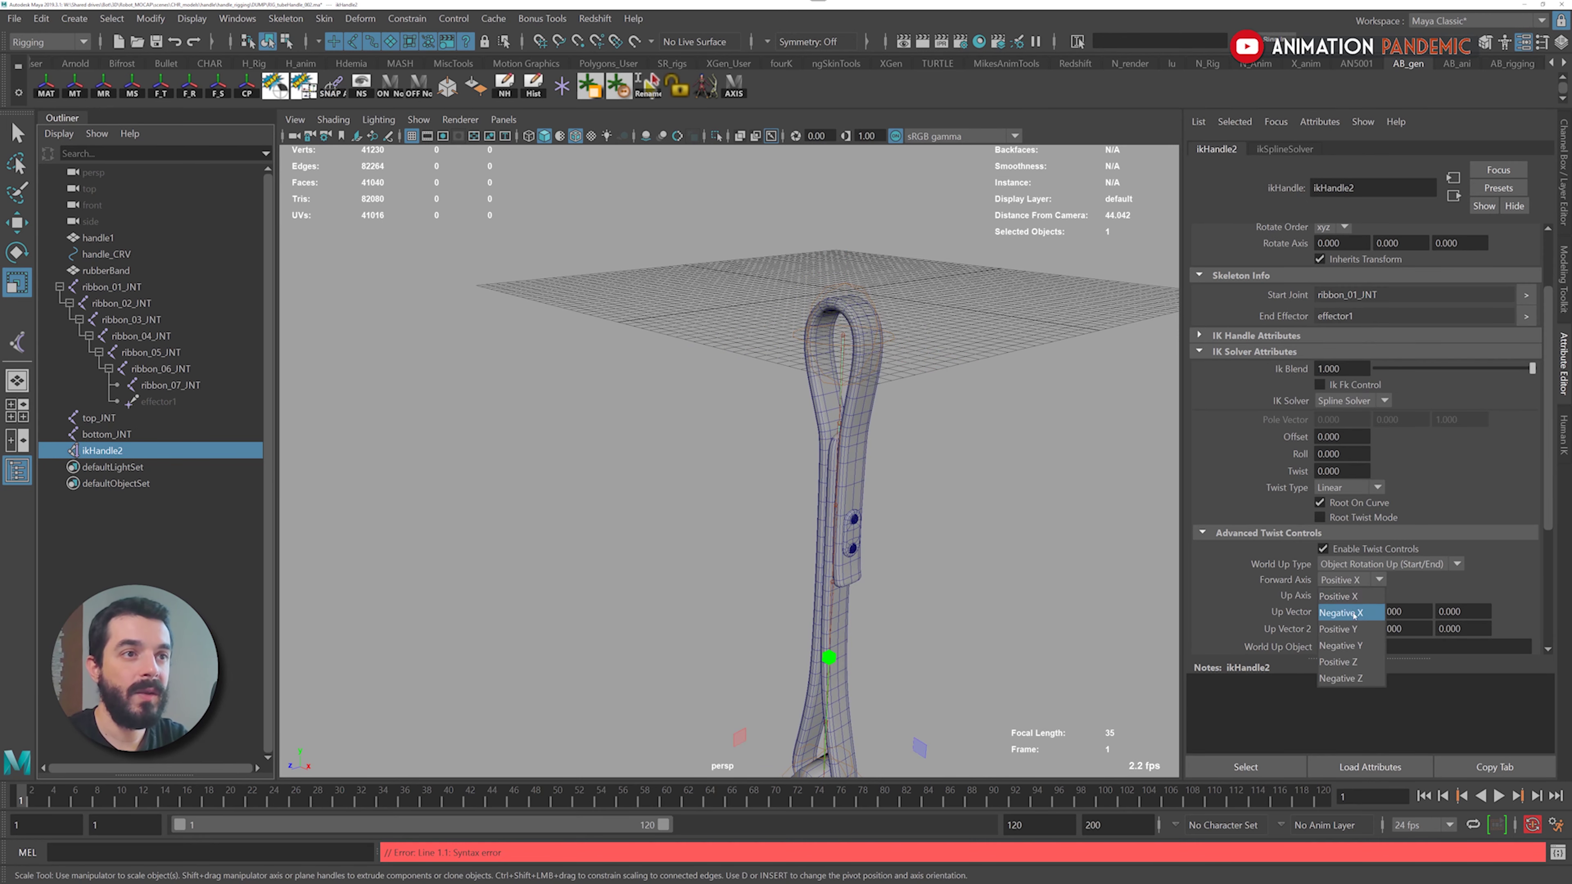
click(1340, 658)
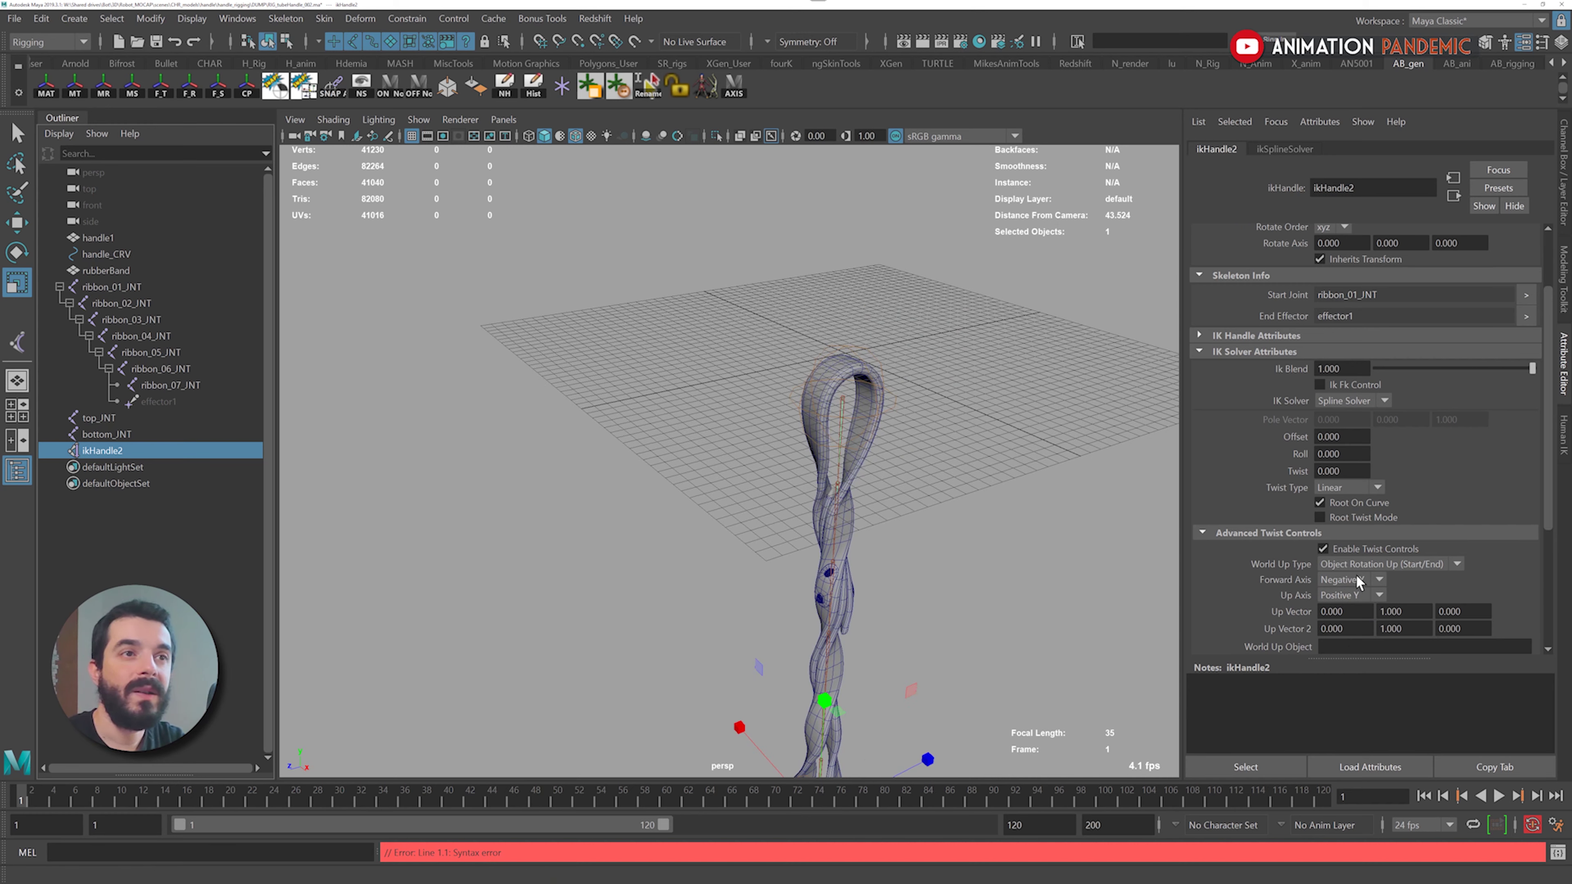
Disable the twist controls and examine the axis directions of ribbon_01_JNT relative to the untwisted strap
click(1323, 549)
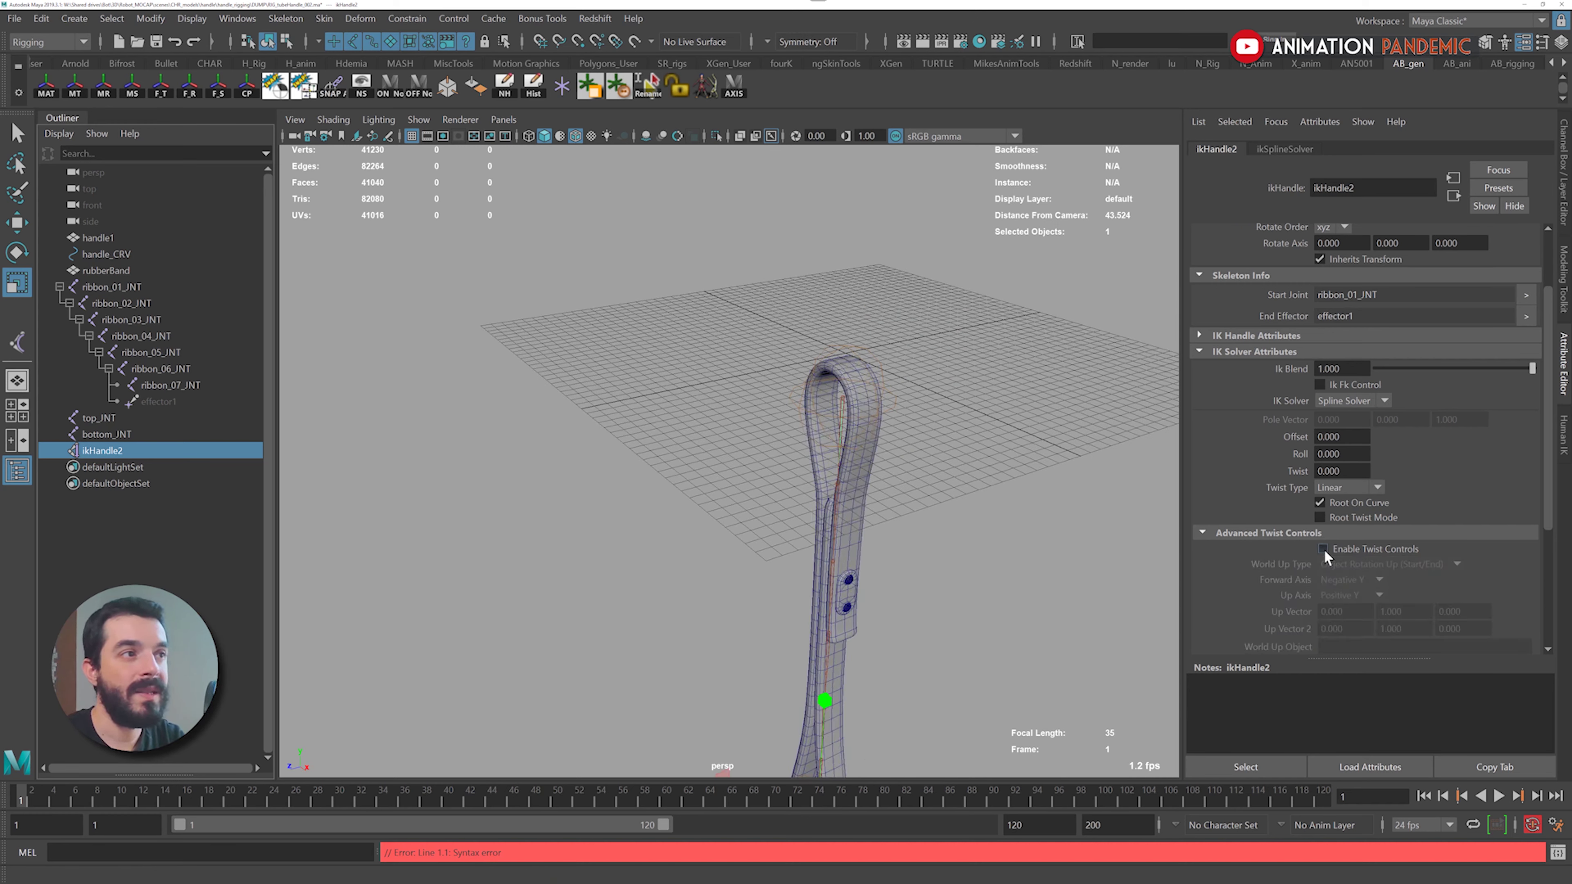
alt+drag(904, 450, 807, 386)
click(786, 529)
alt+right_drag(807, 386, 869, 459)
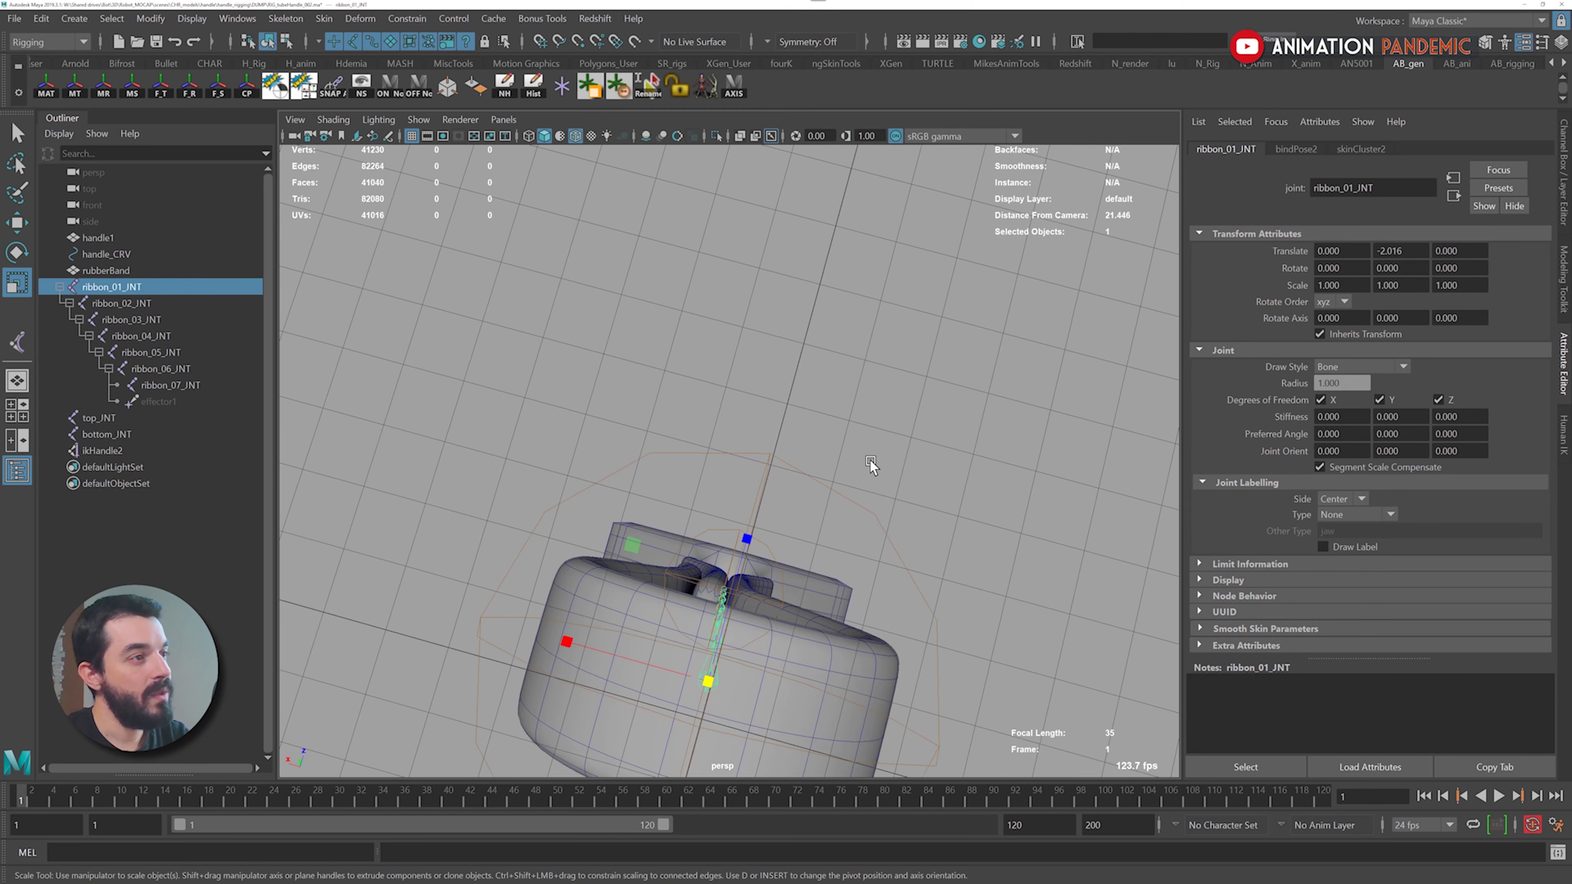
alt+drag(869, 459, 849, 436)
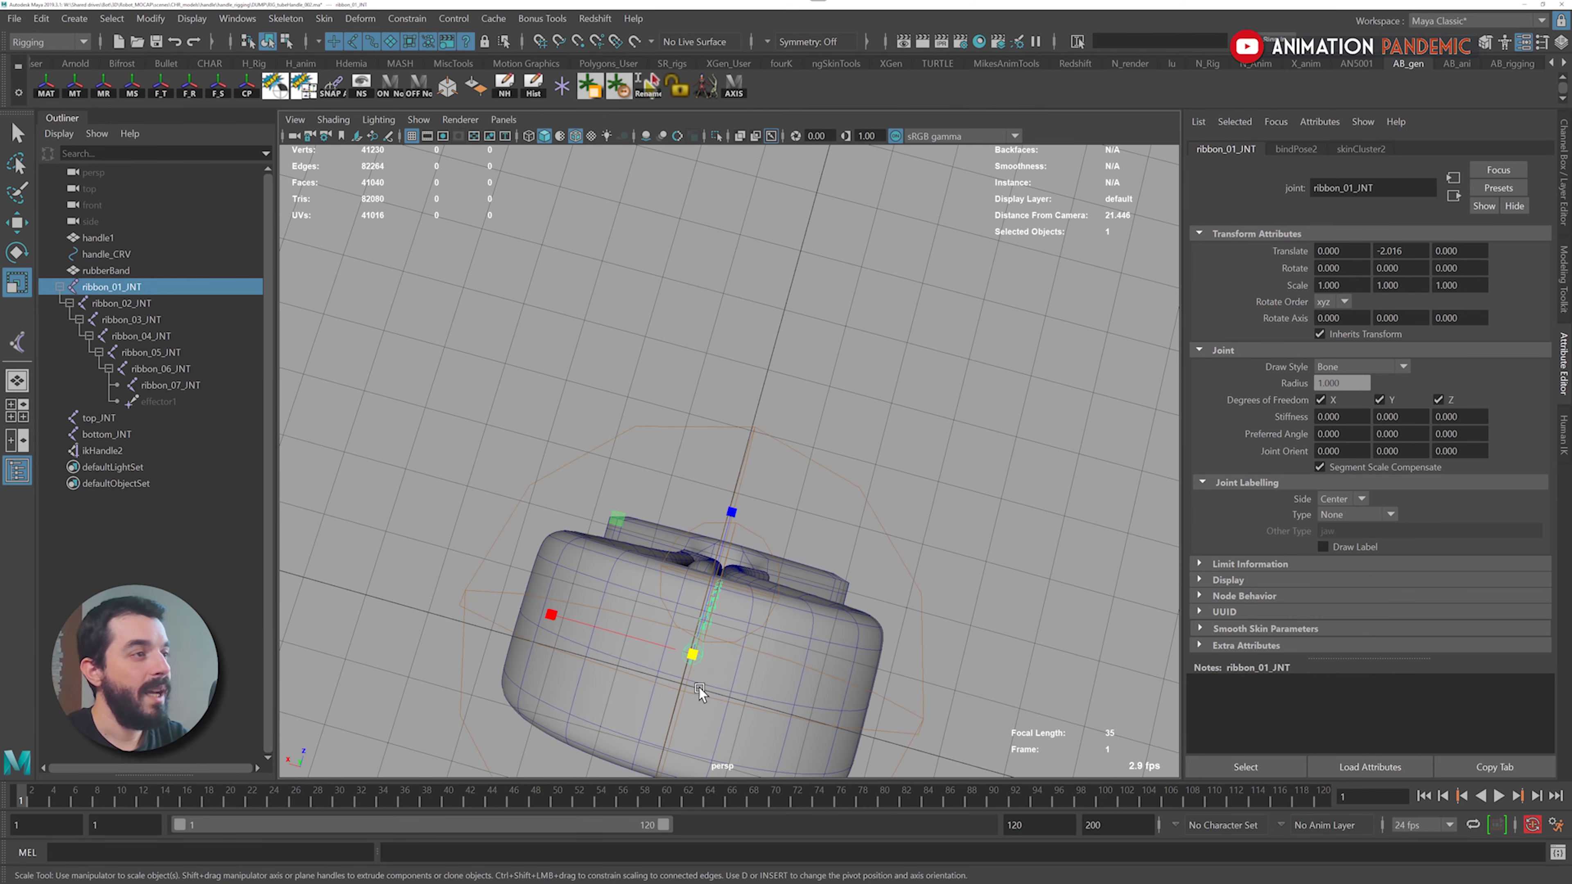
alt+drag(838, 215, 493, 267)
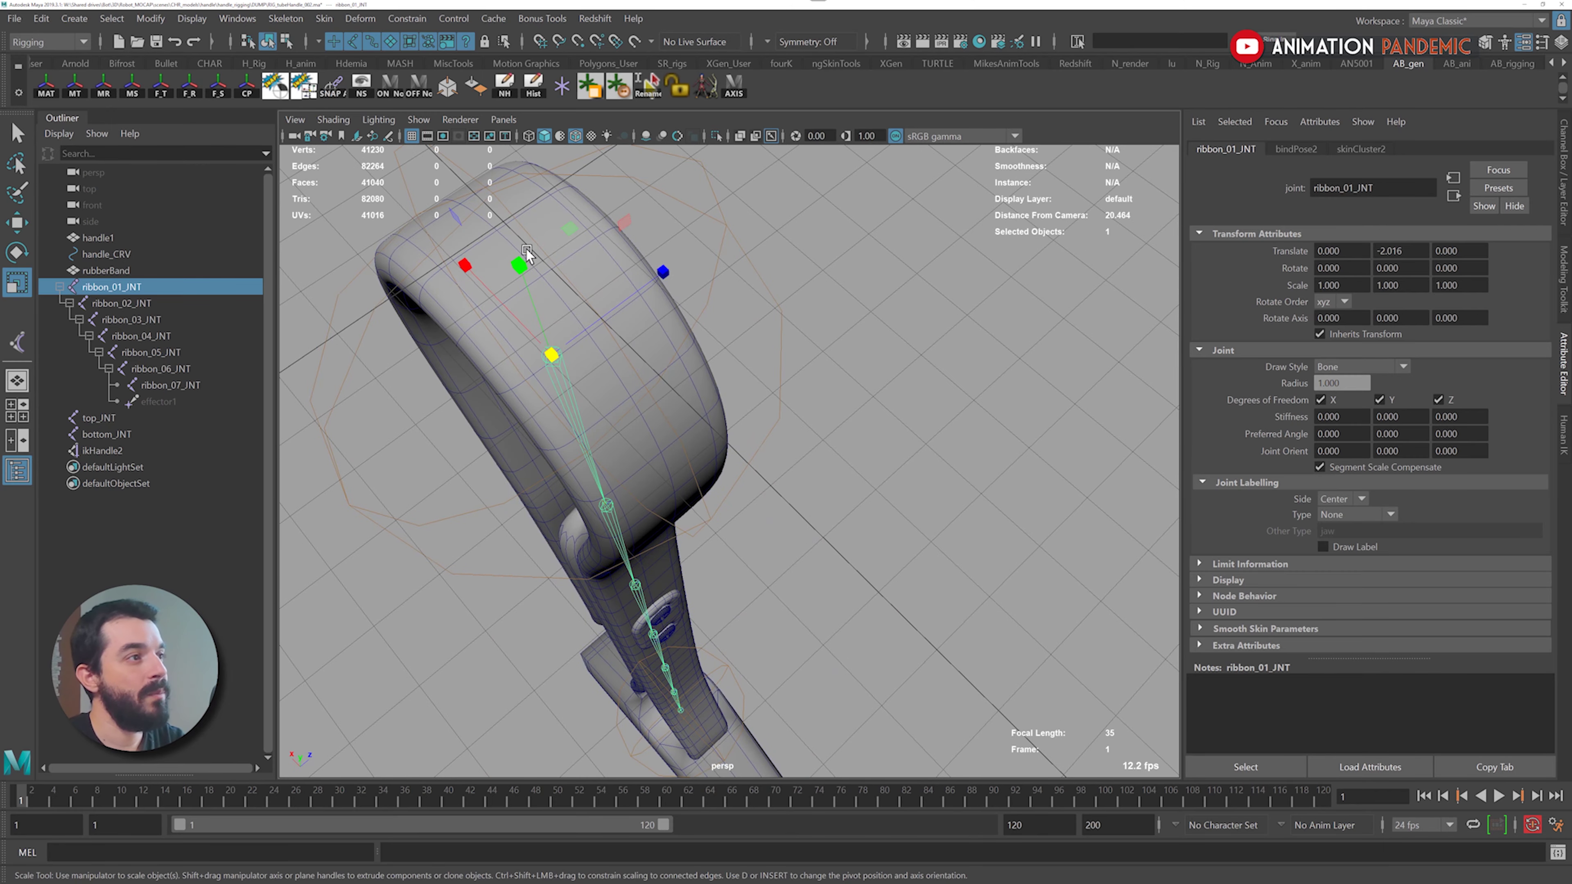
alt+drag(690, 648, 650, 471)
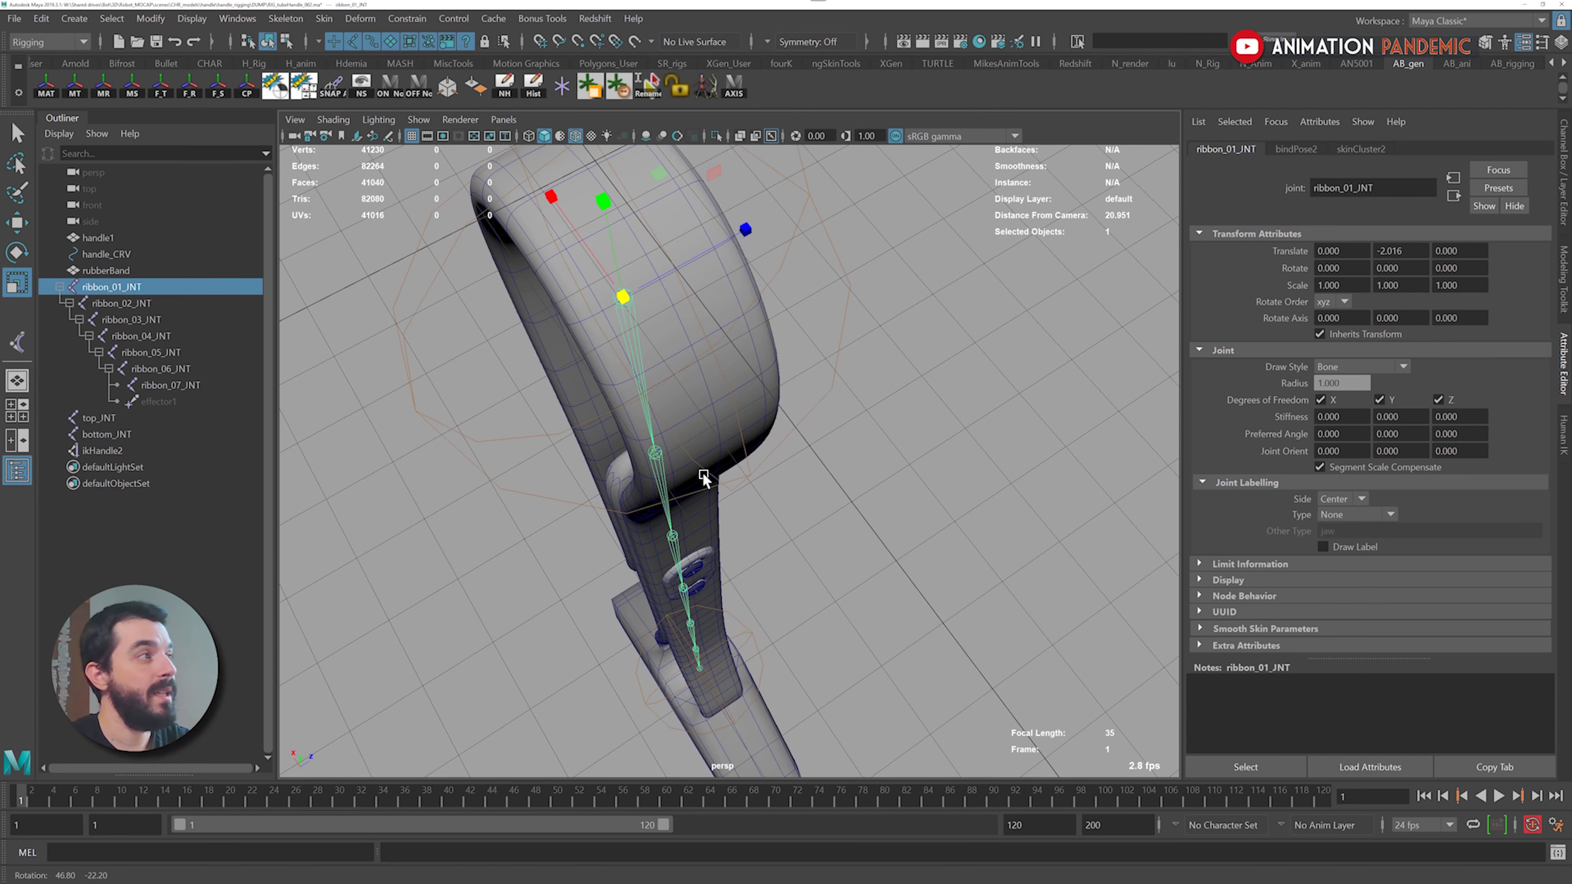
Re-enable the twist controls of ikHandle2 and set the Up Axis to Positive Z
click(101, 452)
key(f)
alt+drag(821, 380, 714, 362)
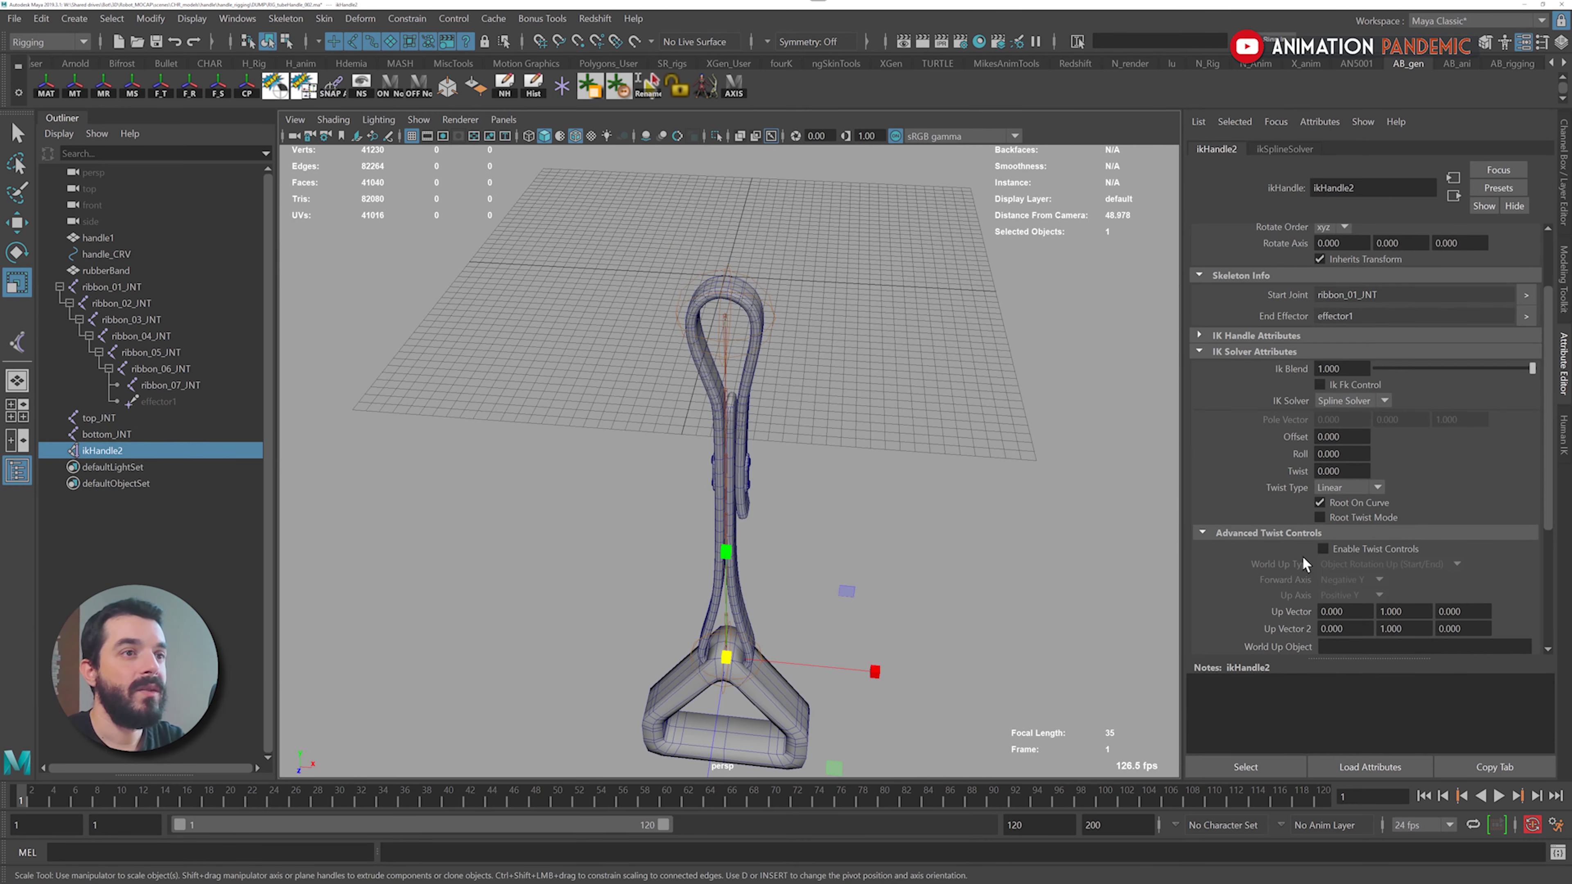
click(1324, 549)
alt+drag(870, 439, 990, 273)
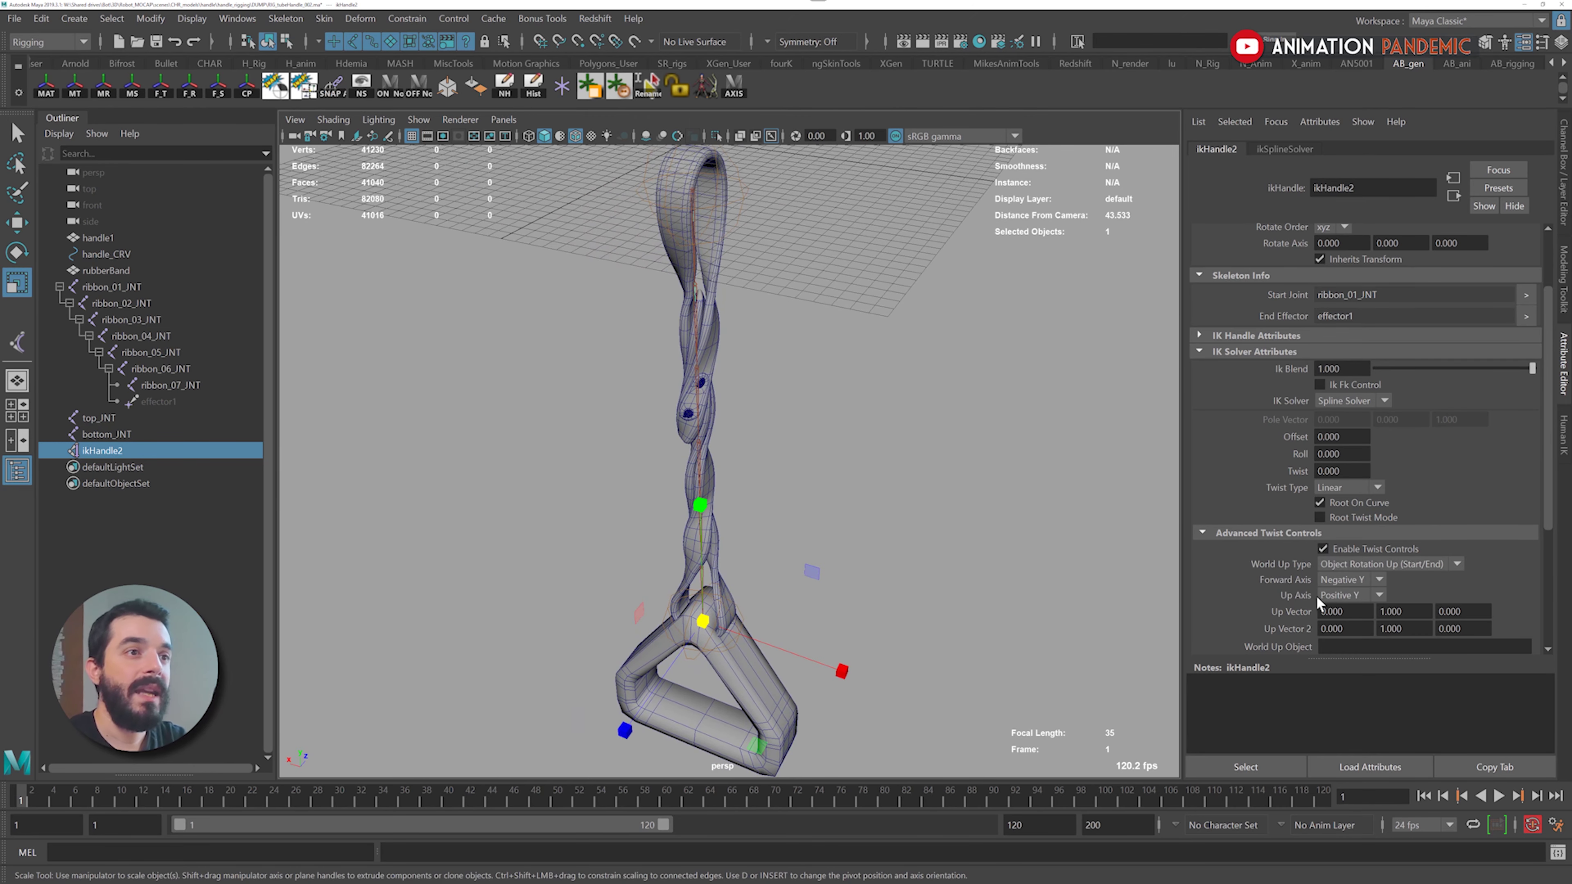
click(1353, 593)
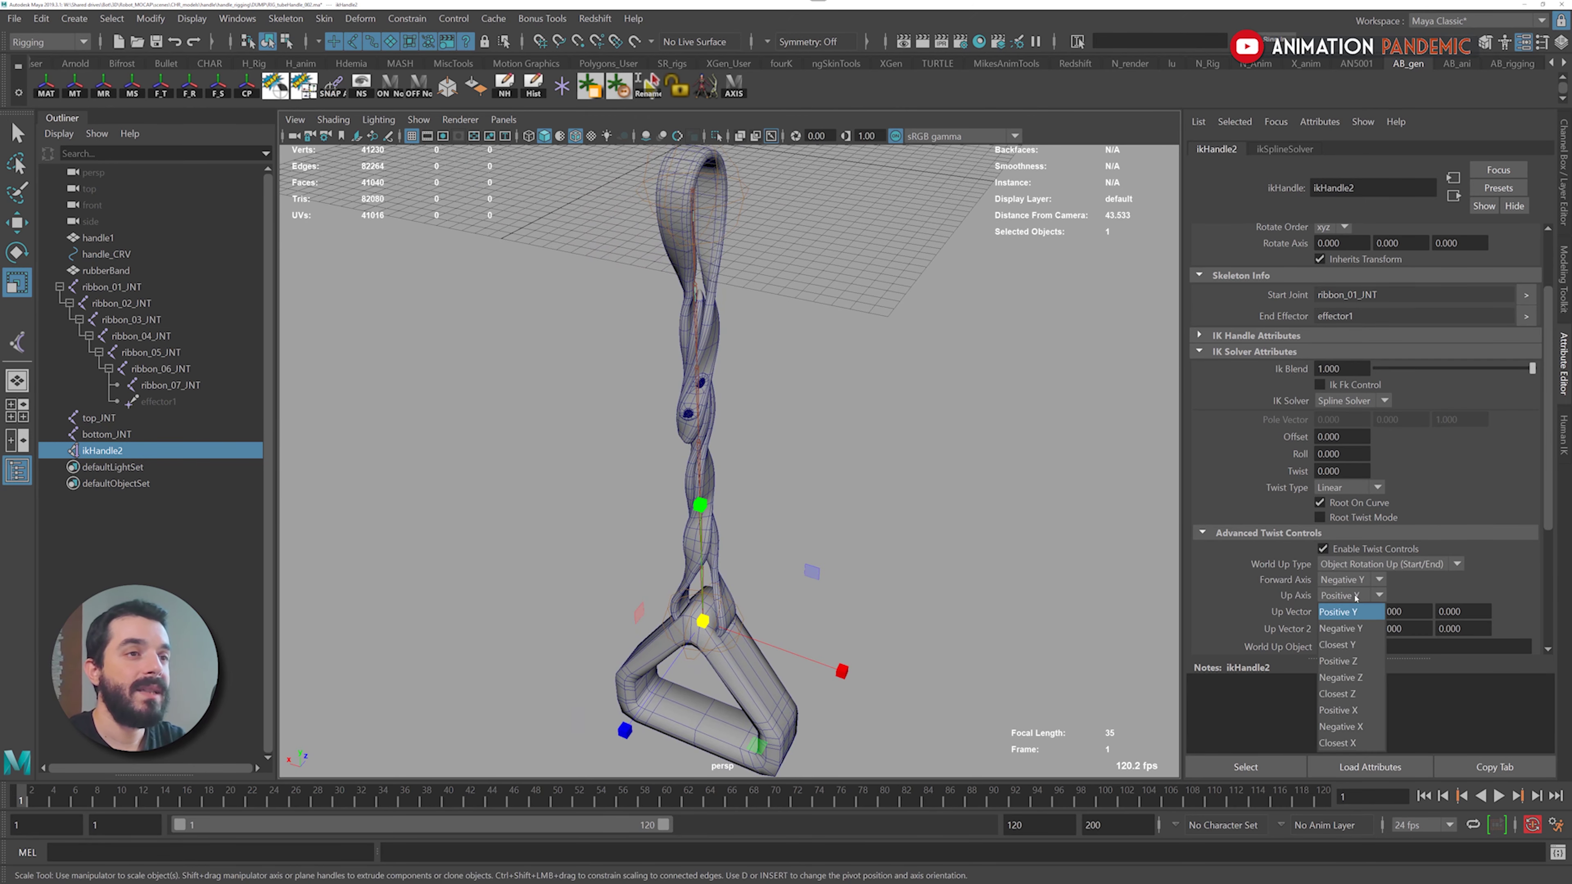
click(1354, 661)
Examine how the strap twists between its upper loop and the handle
alt+right_drag(767, 503, 654, 372)
alt+middle_drag(772, 389, 800, 338)
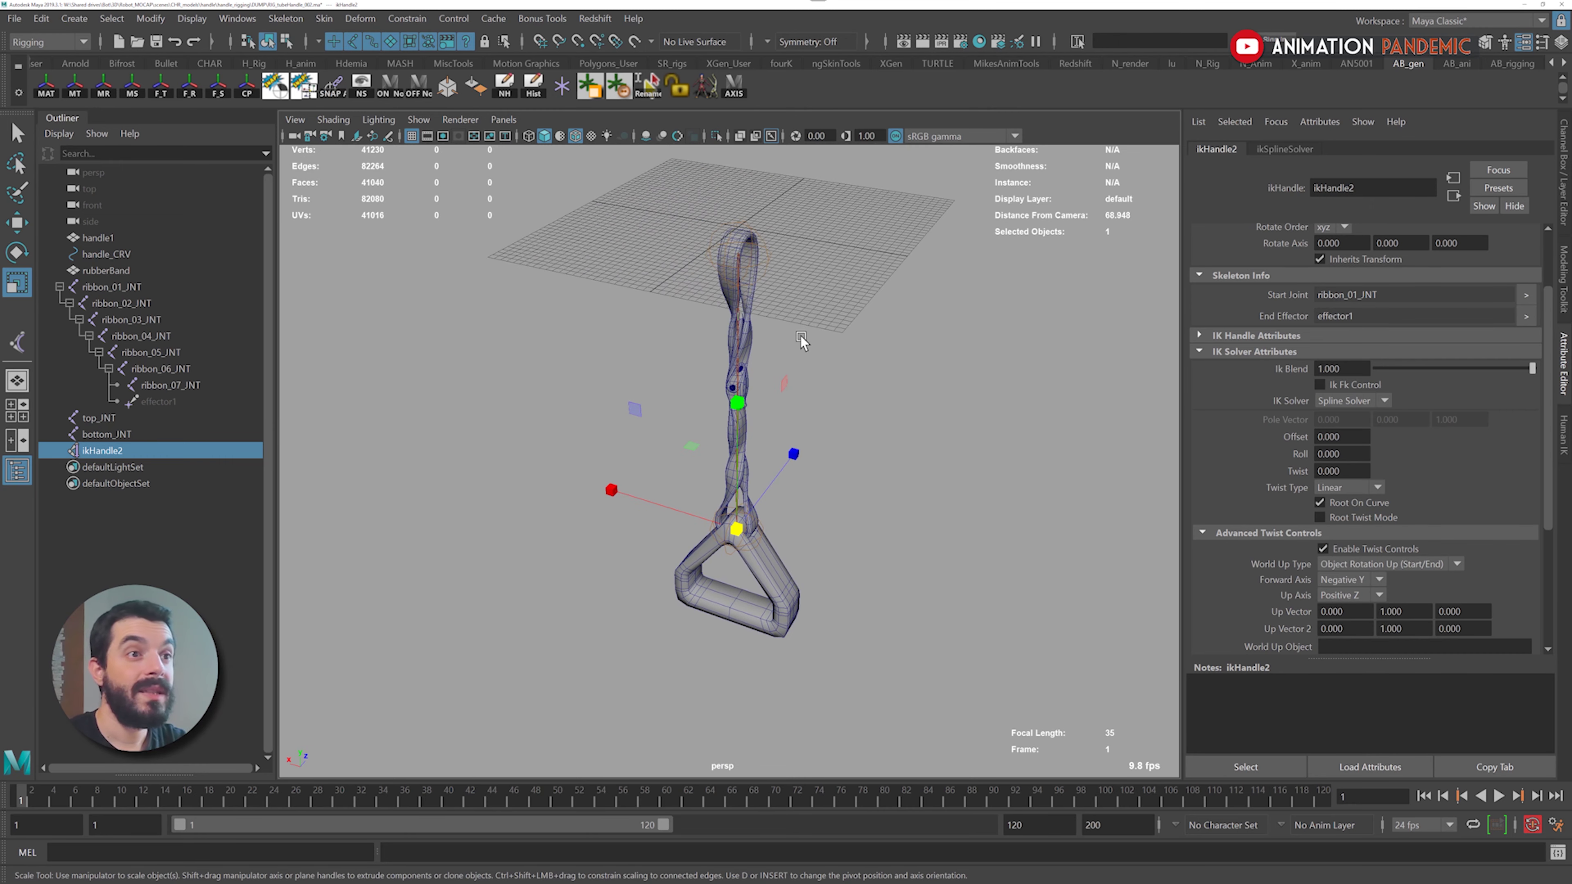
alt+right_drag(761, 361, 828, 365)
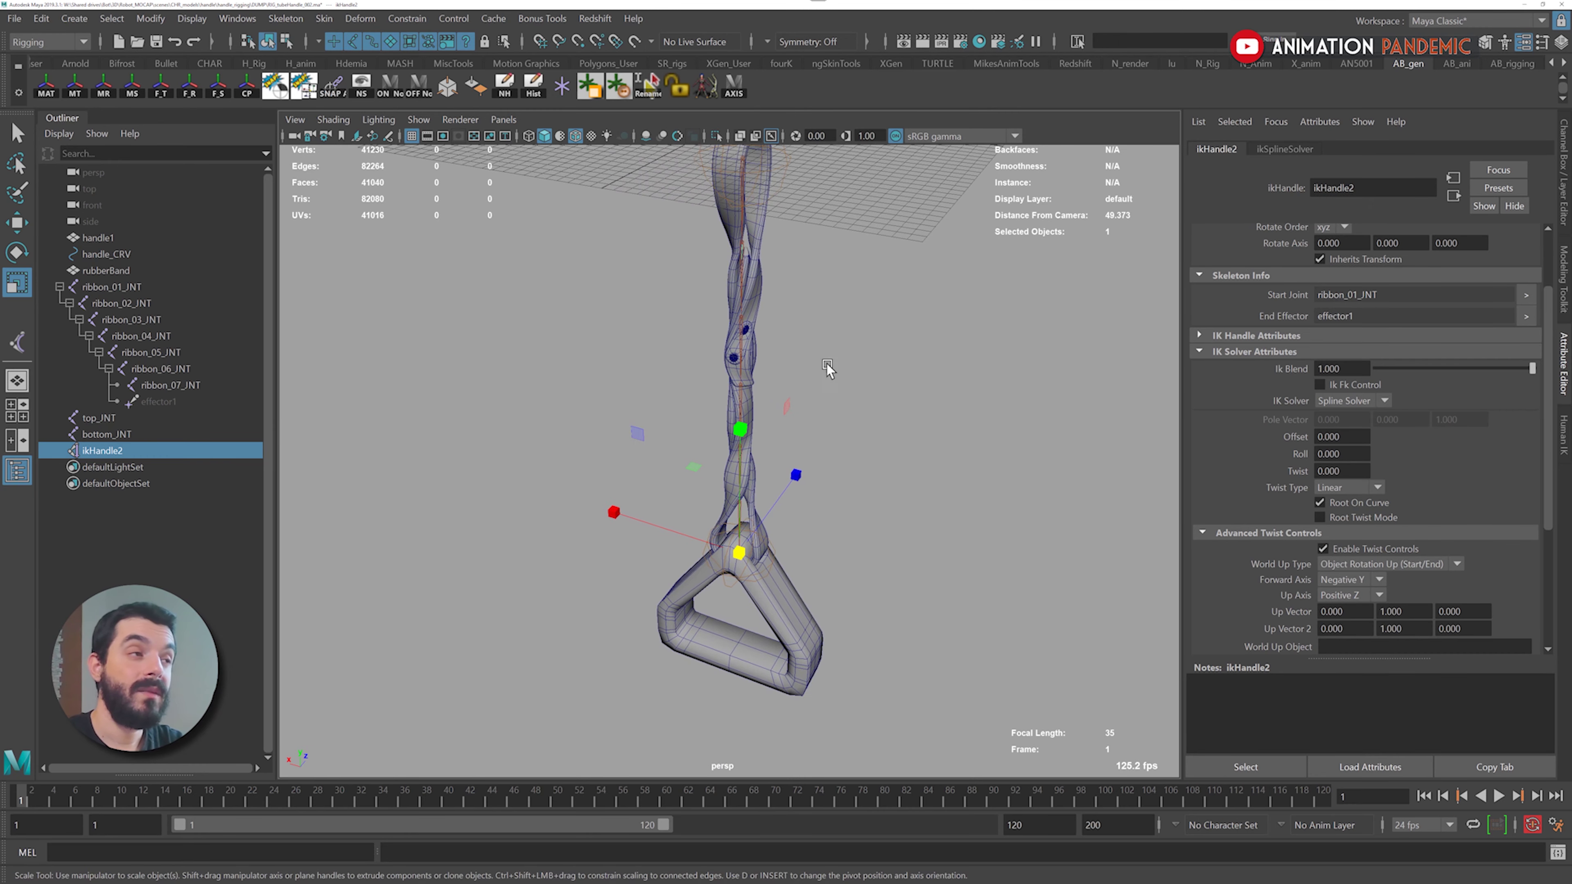
alt+middle_drag(810, 385, 807, 450)
alt+right_drag(807, 449, 717, 372)
alt+middle_drag(716, 372, 730, 333)
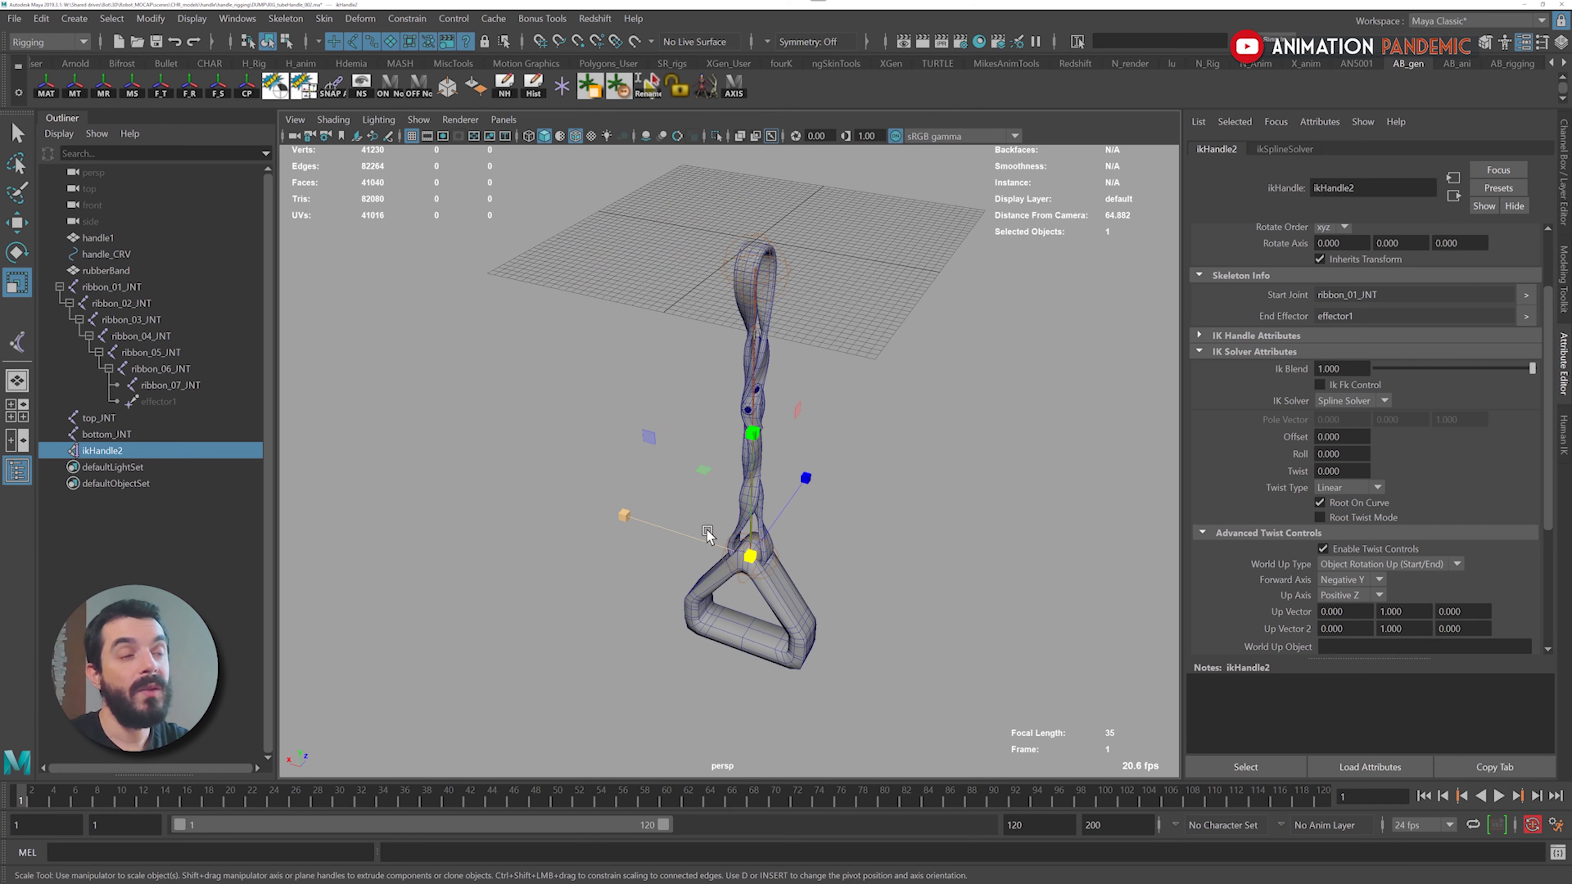
alt+right_drag(840, 532, 865, 531)
alt+middle_drag(865, 531, 880, 448)
Assign top_JNT as the World Up Object of ikHandle2's advanced twist controls
scroll(1319, 613, down, 3)
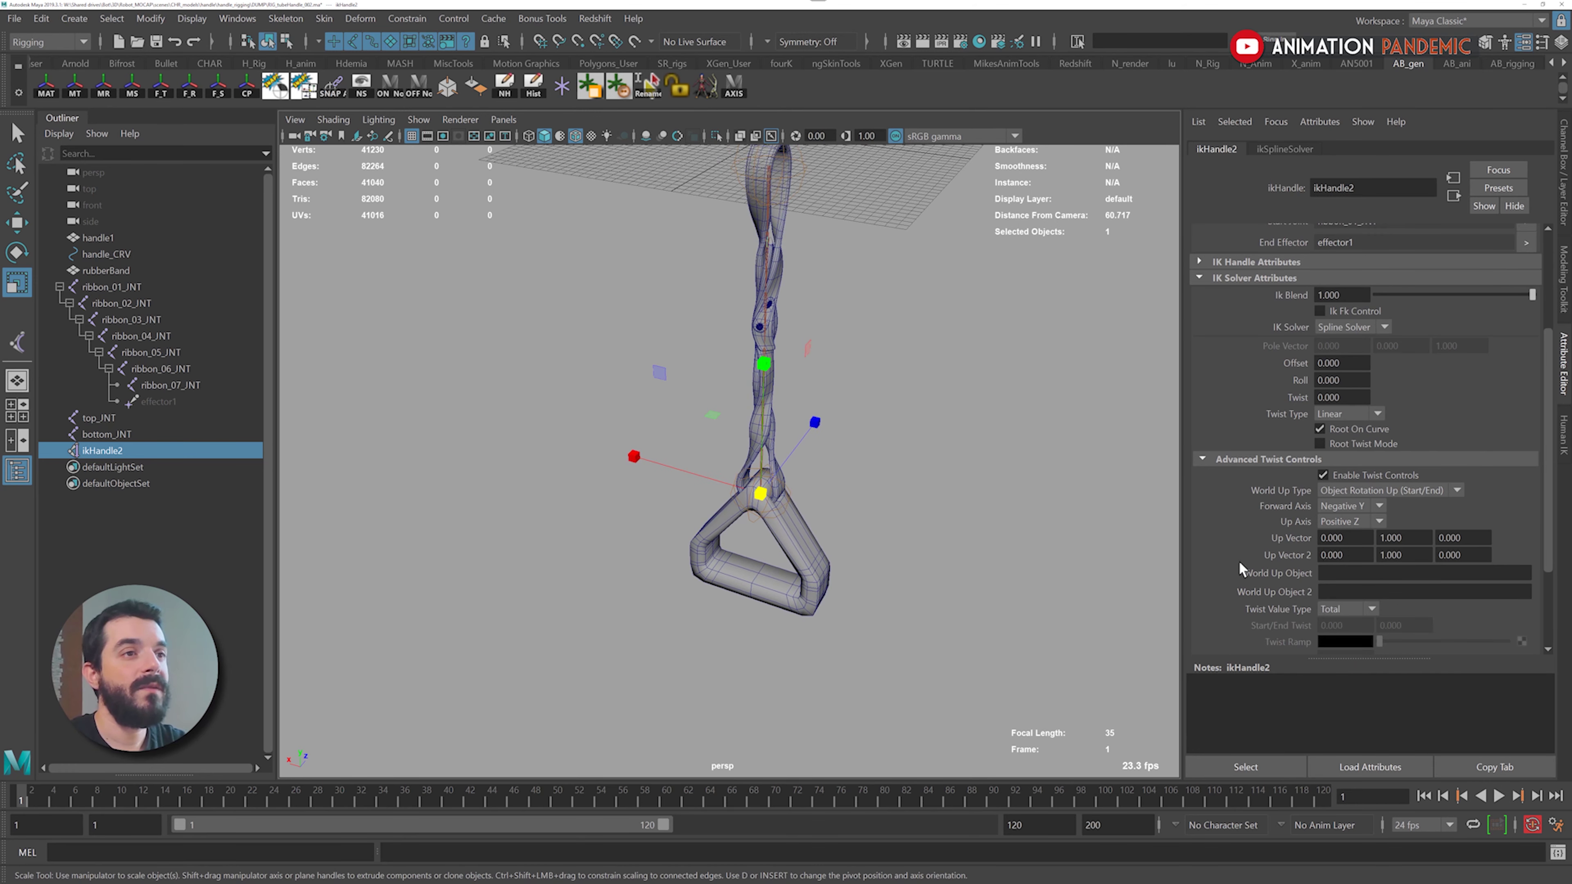
double_click(109, 419)
key(ctrl+c)
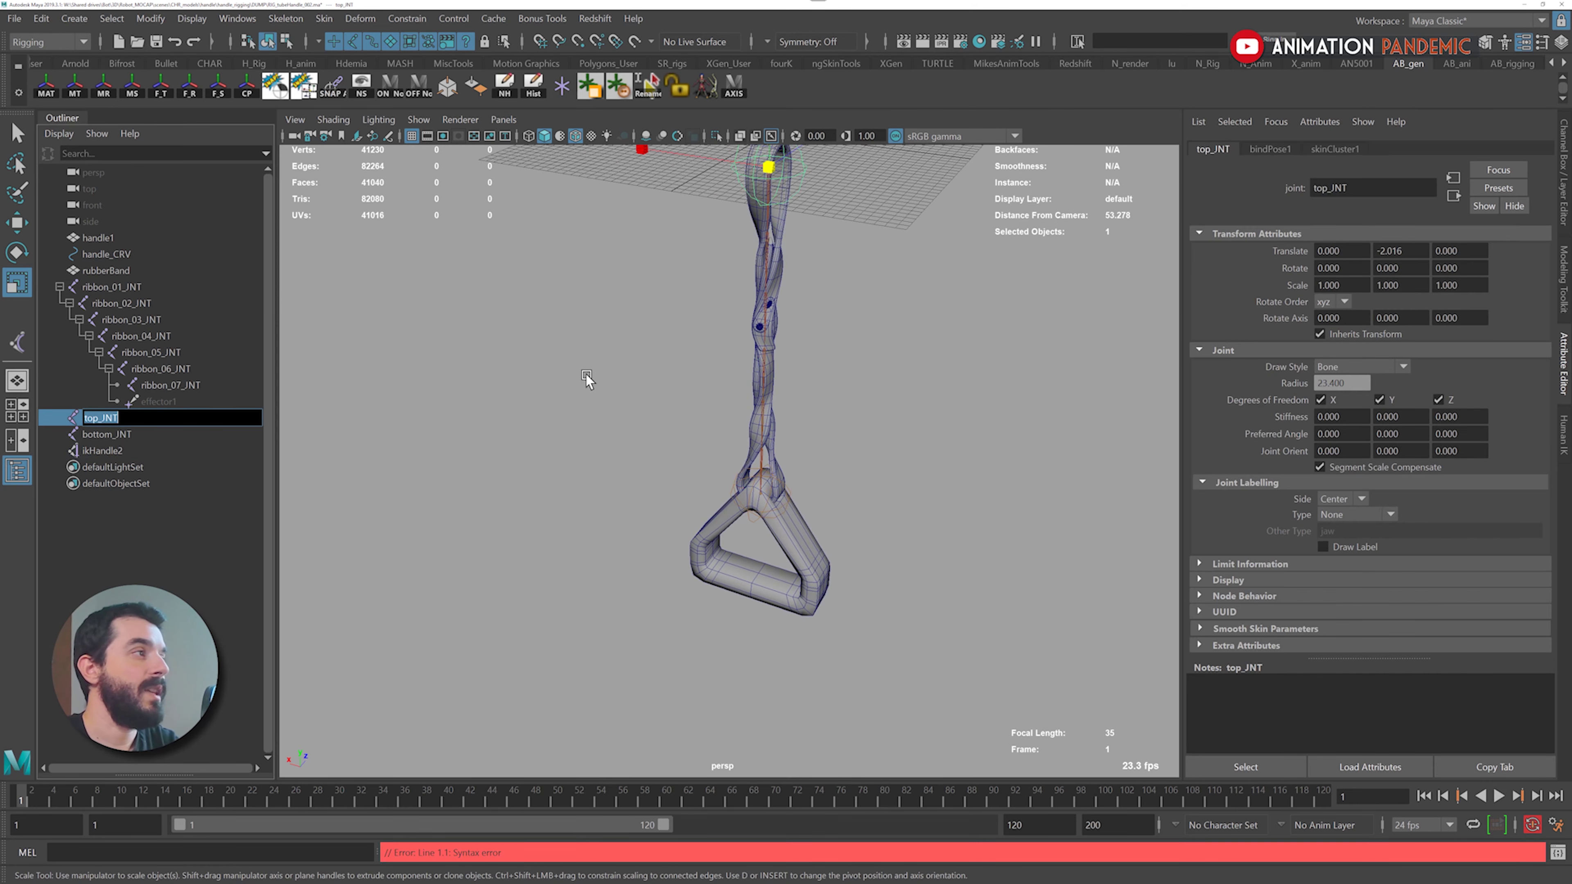
alt+drag(587, 379, 585, 520)
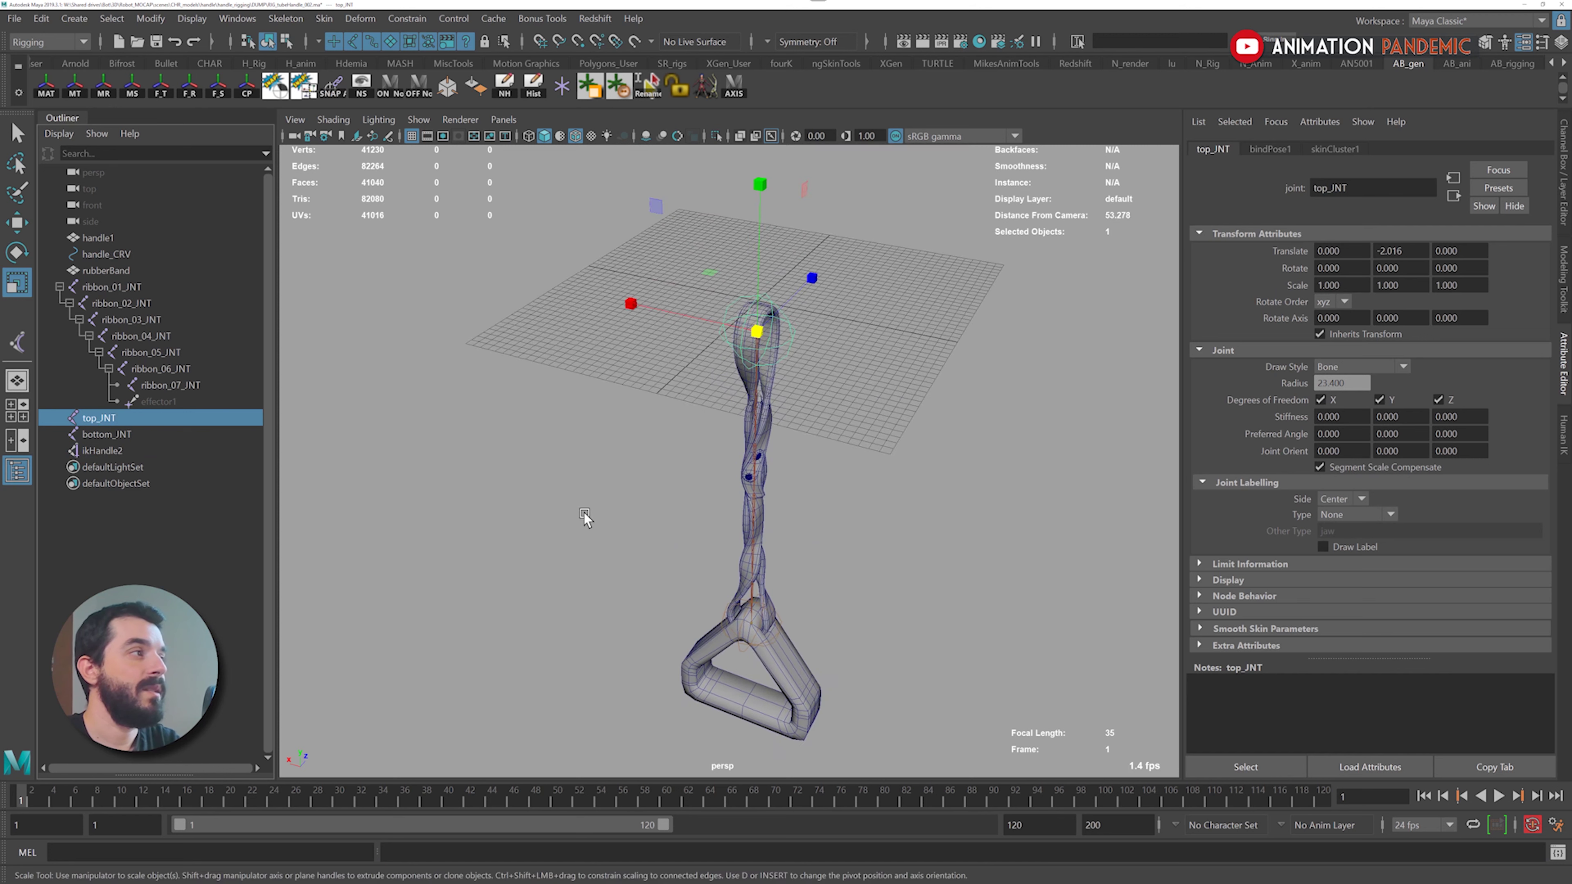
click(107, 446)
click(1346, 573)
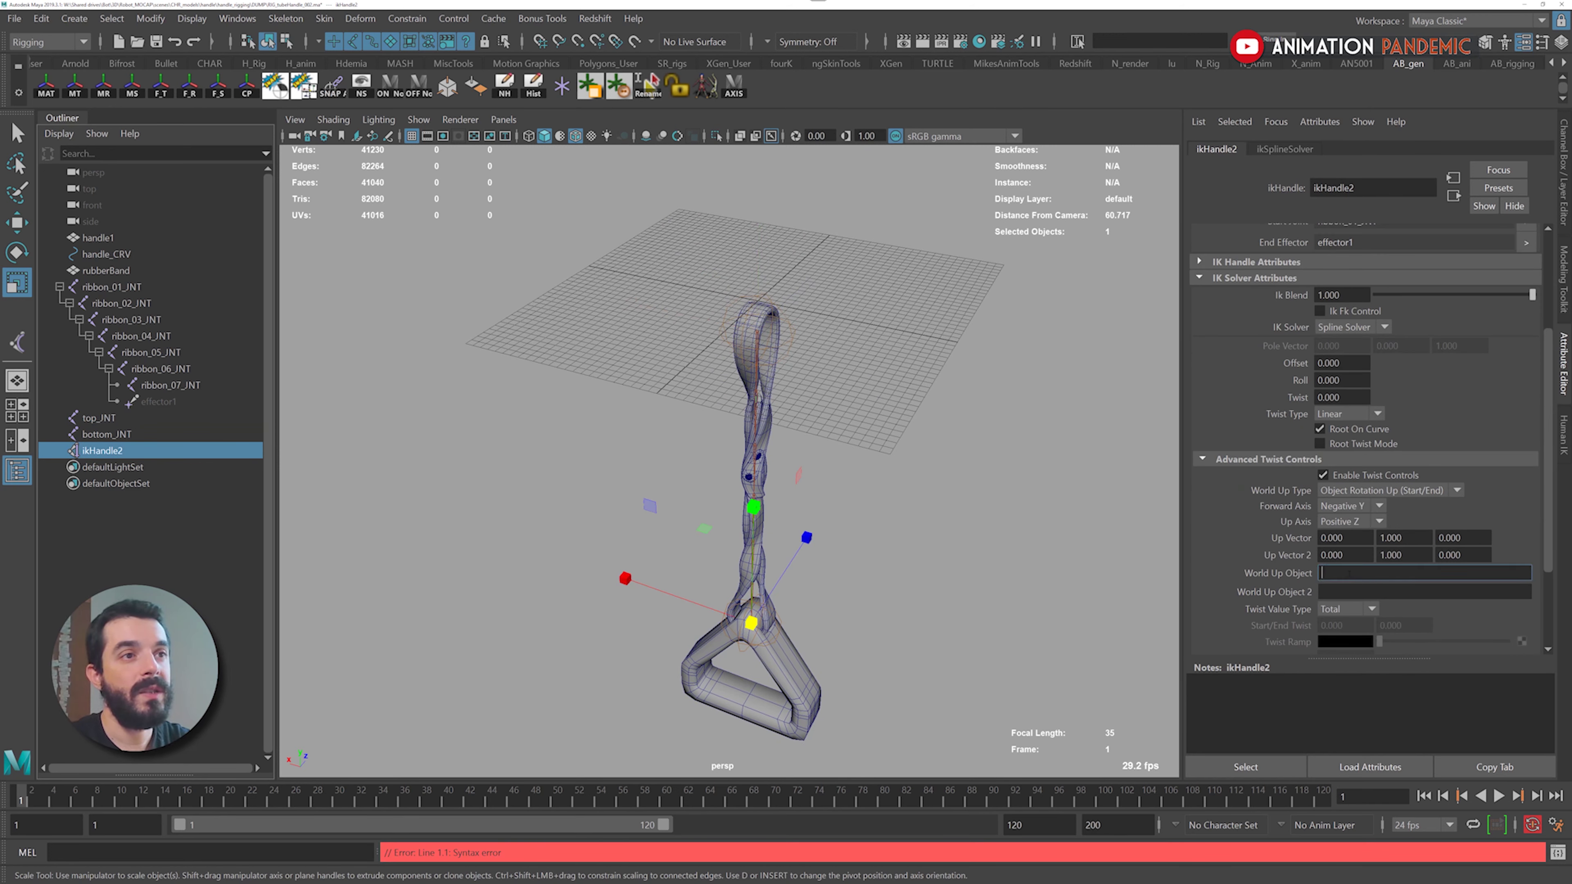
key(ctrl+v)
click(108, 457)
Assign bottom_JNT as World Up Object 2 of ikHandle2
double_click(108, 433)
key(ctrl+c)
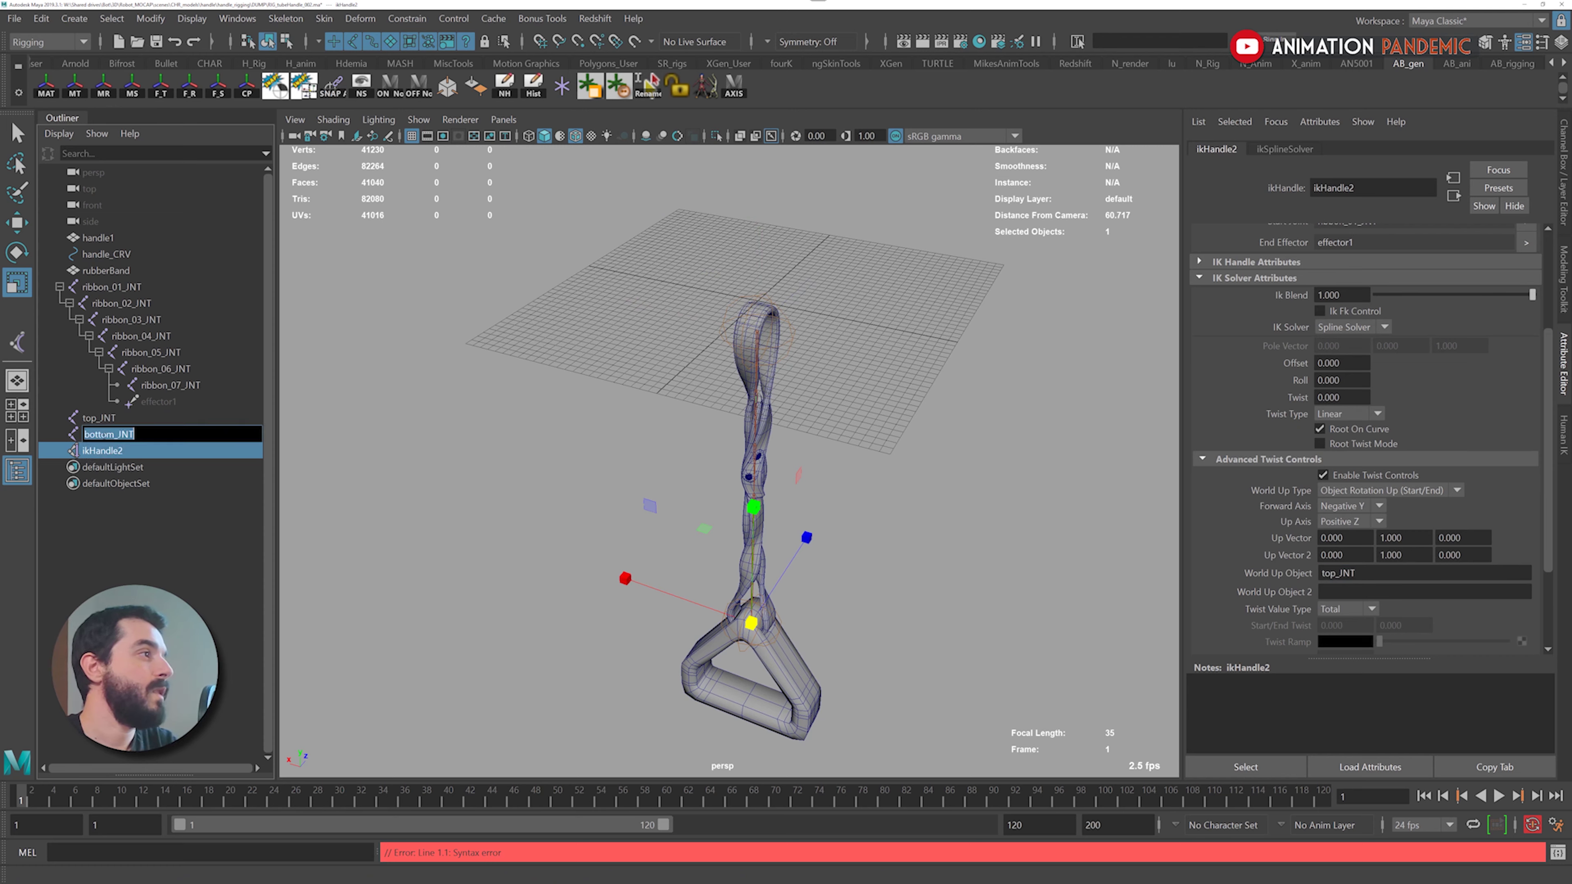
click(1362, 592)
key(ctrl+v)
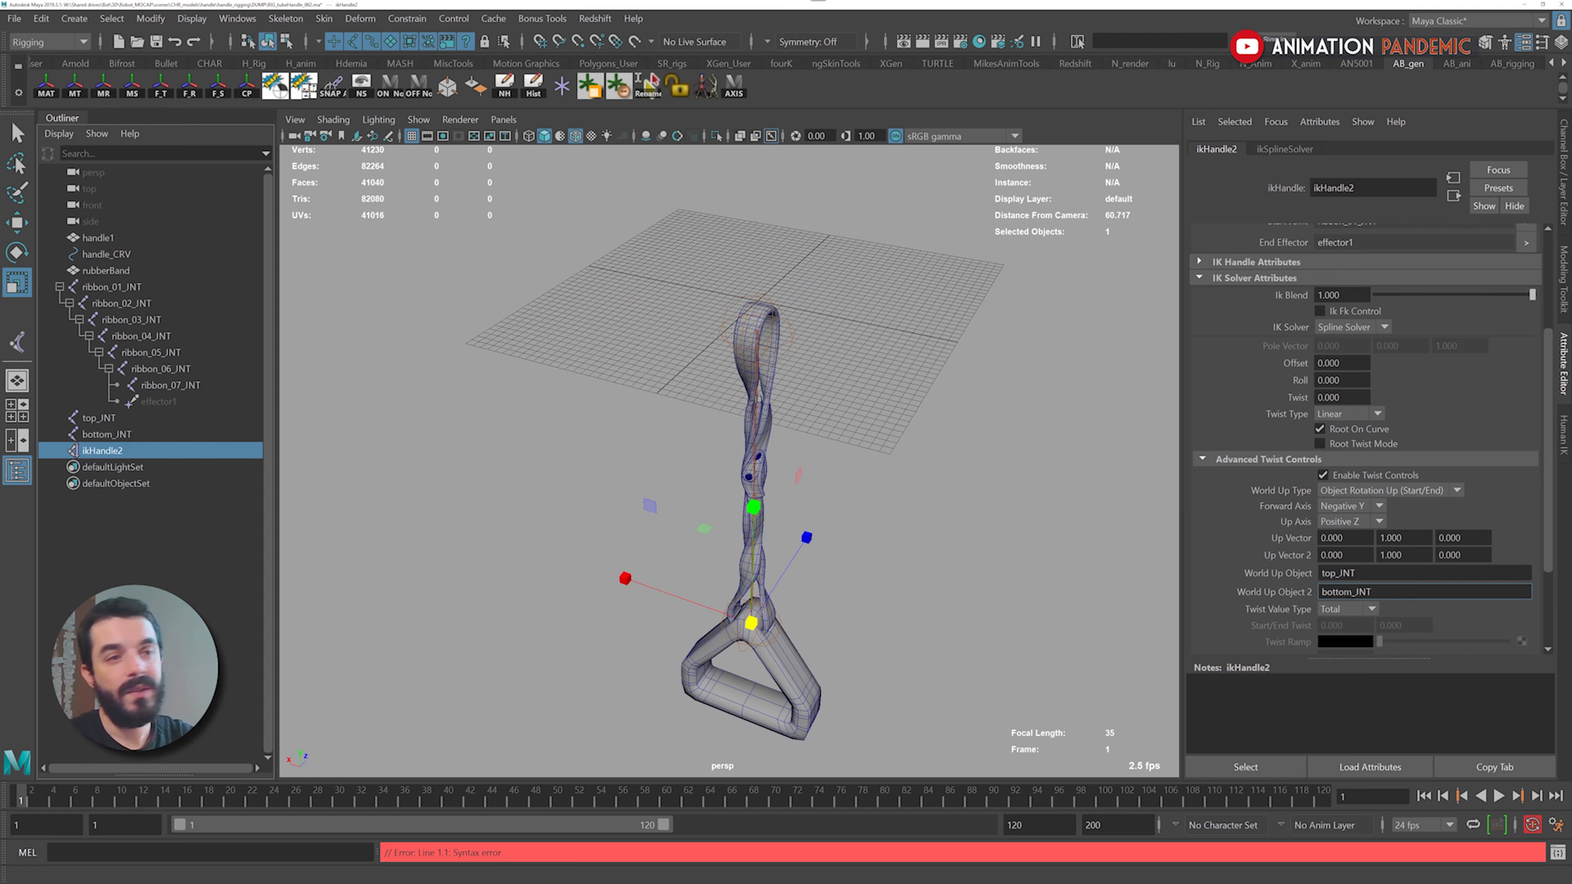
key(Return)
Select top_JNT and inspect its axis orientation at the strap's upper loop
alt+right_drag(684, 534, 768, 627)
alt+middle_drag(768, 627, 789, 554)
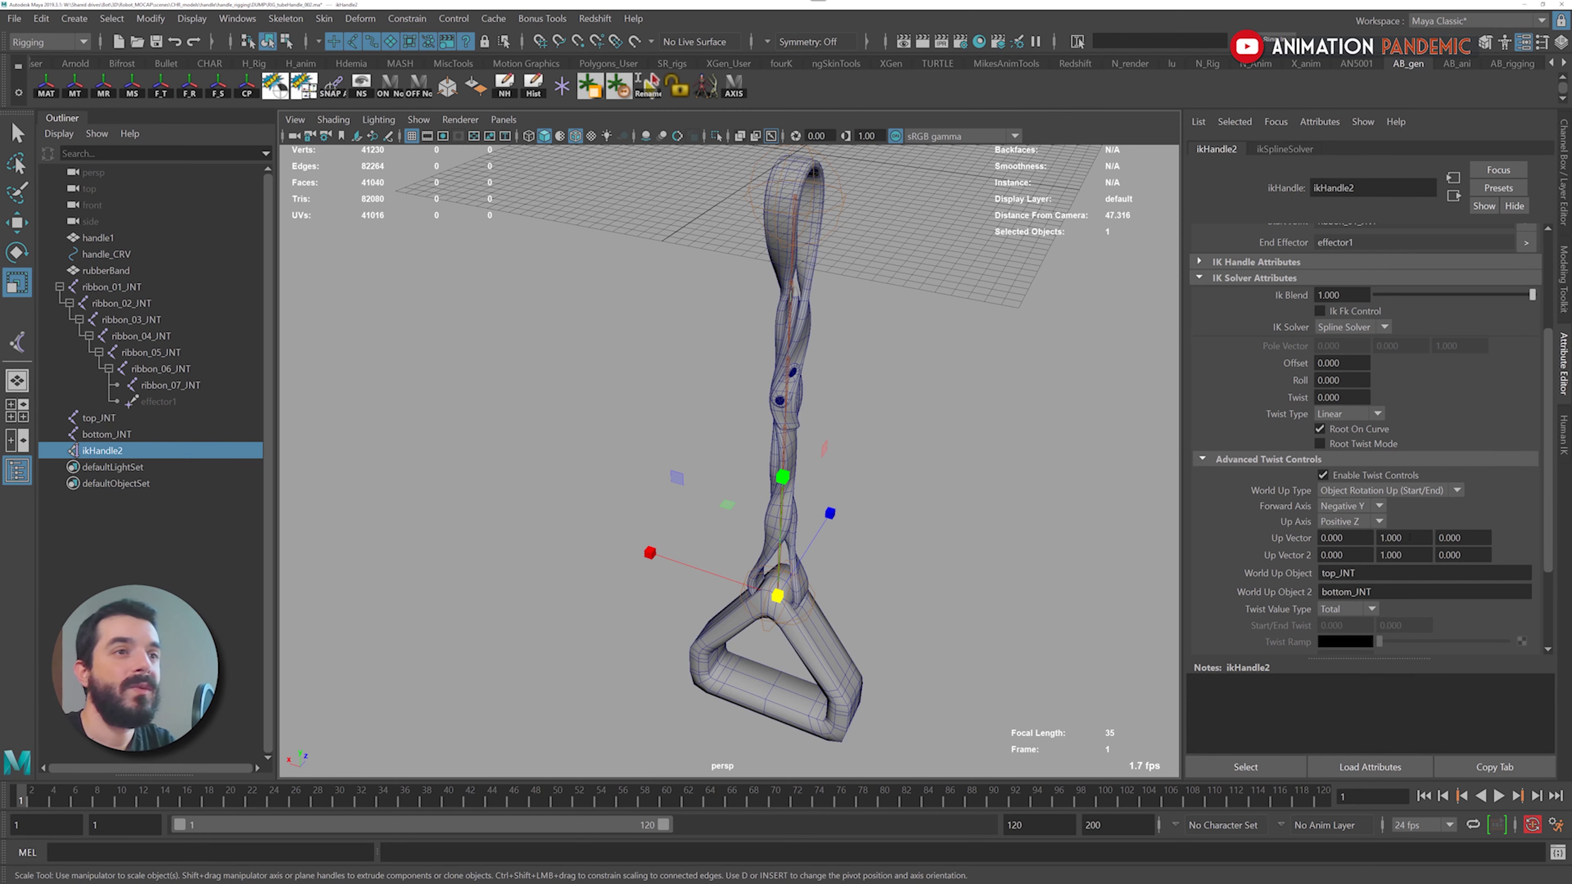
alt+middle_drag(767, 365, 715, 416)
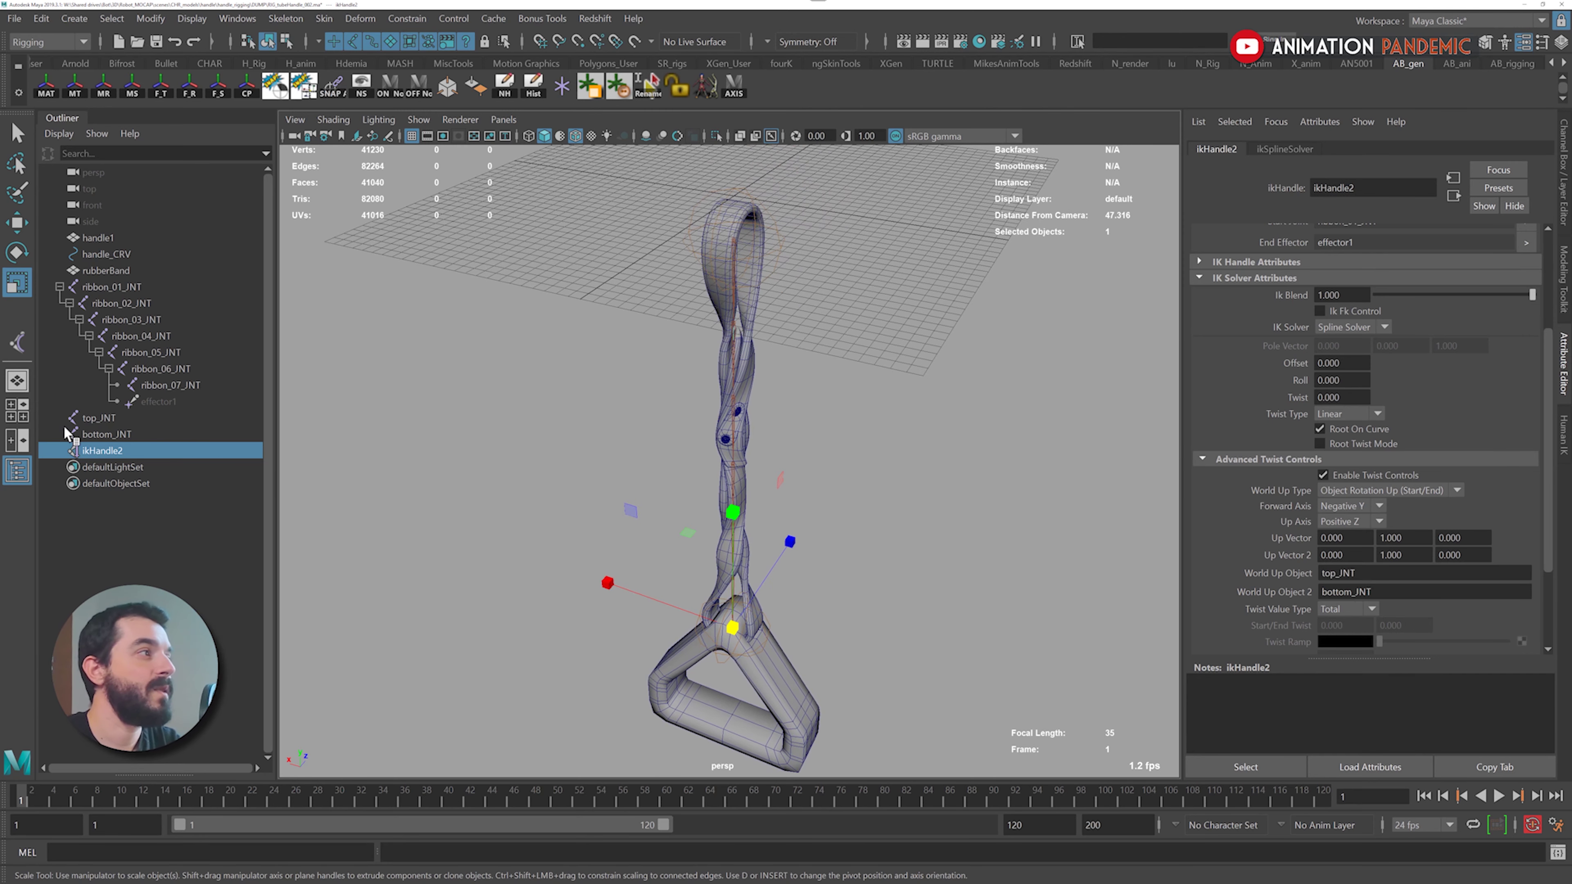
click(69, 420)
alt+middle_drag(723, 291, 713, 311)
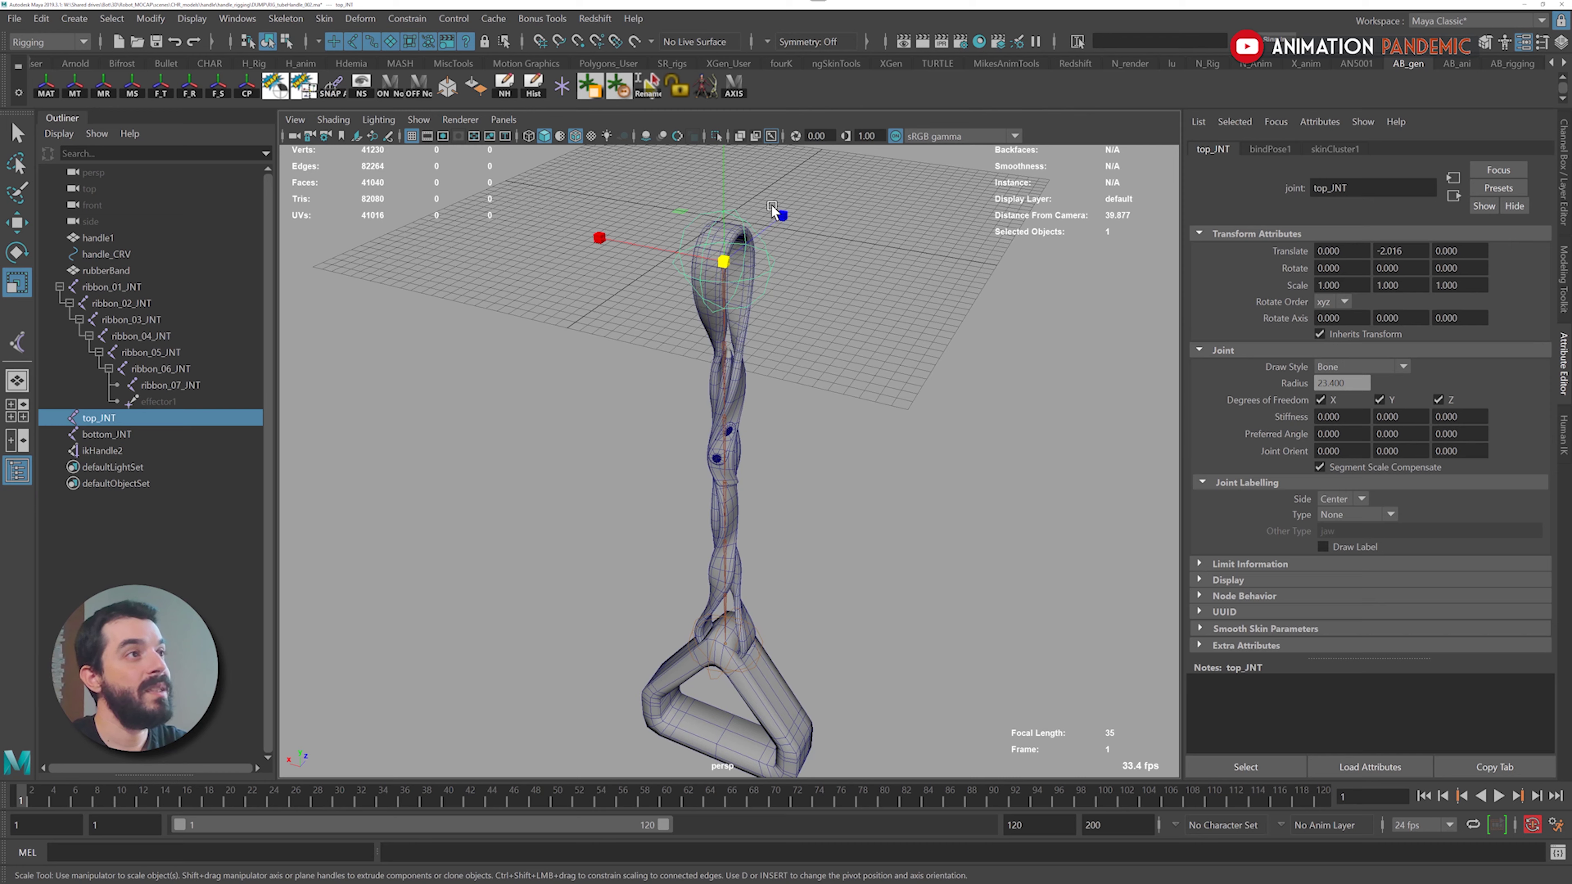
Set the Up Vector of ikHandle2's advanced twist controls to 0, 0, -1
click(104, 450)
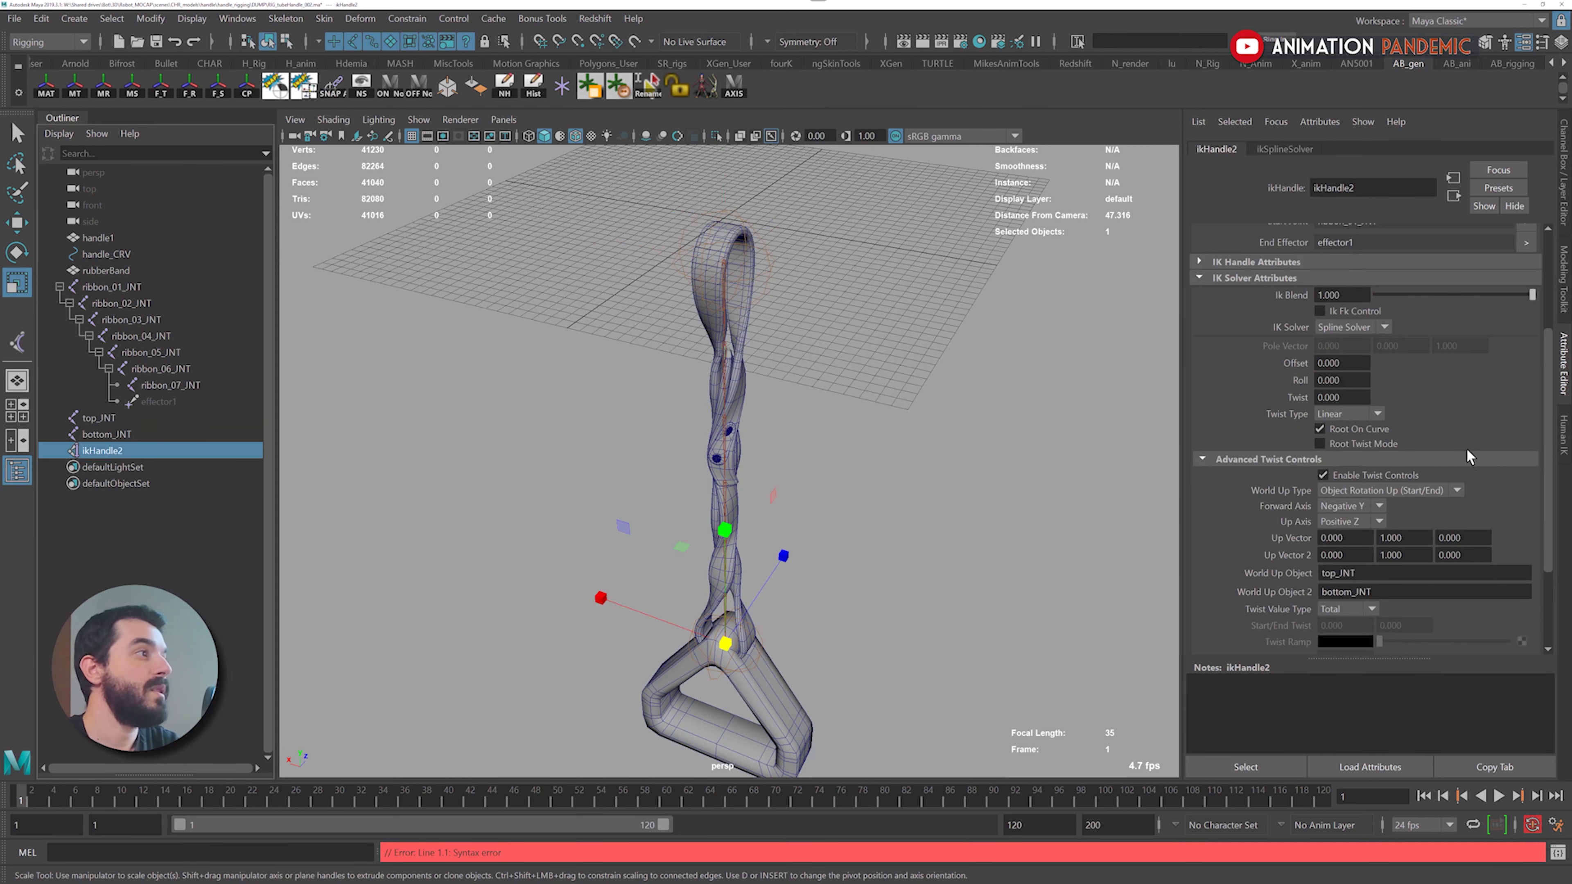
text(0)
key(Tab)
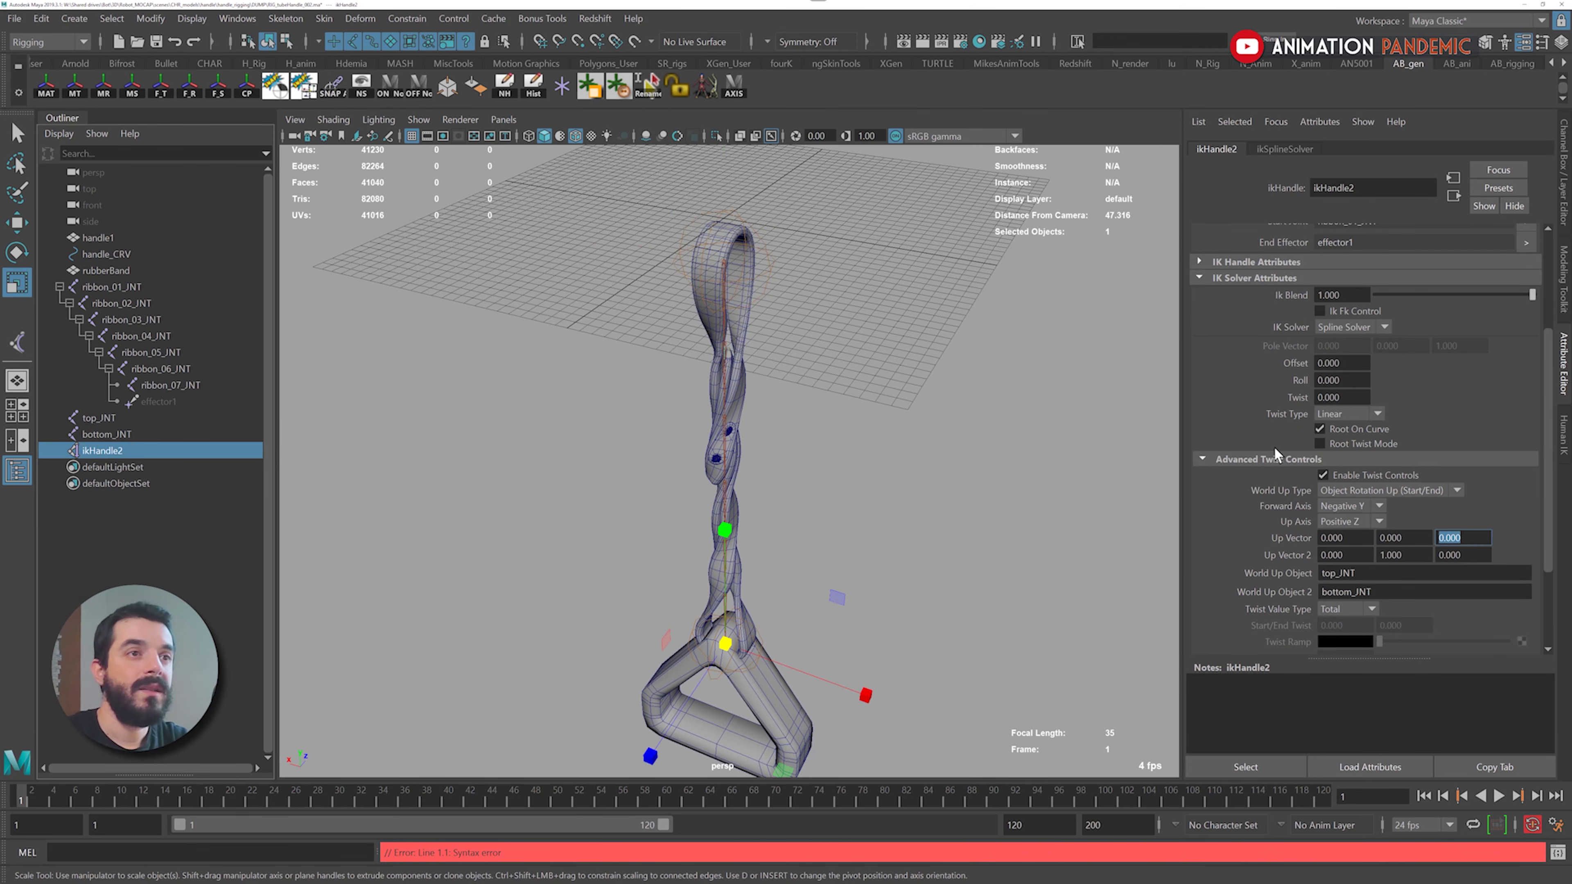
text(-1)
key(Tab)
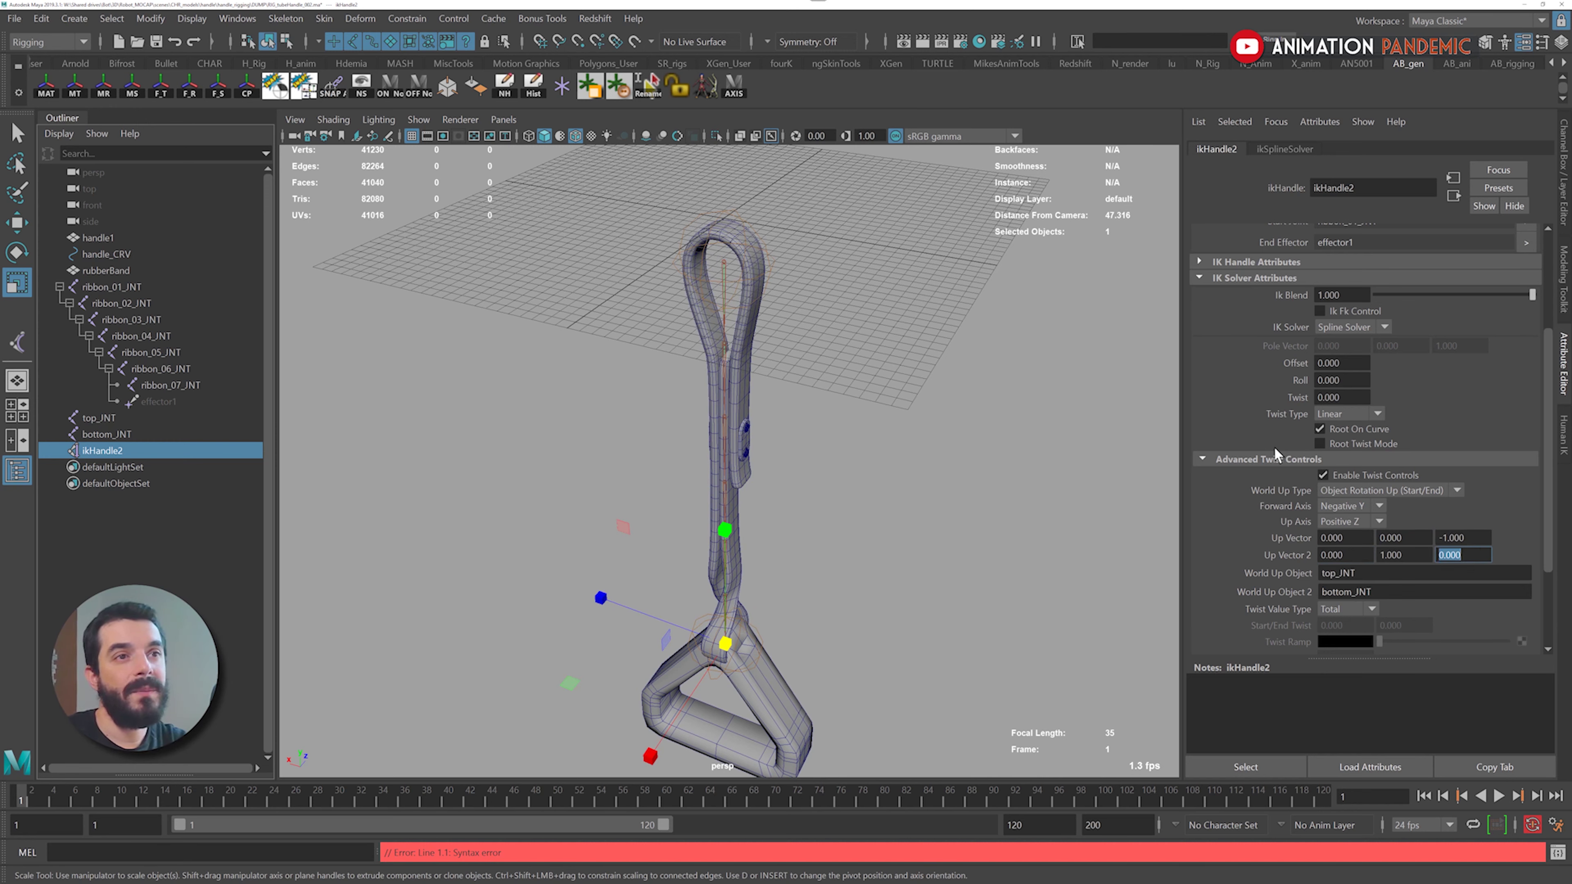
Set Up Vector 2 of ikHandle2 to 0, 0, -1
key(shift+Tab)
text(0)
key(Tab)
text(-1)
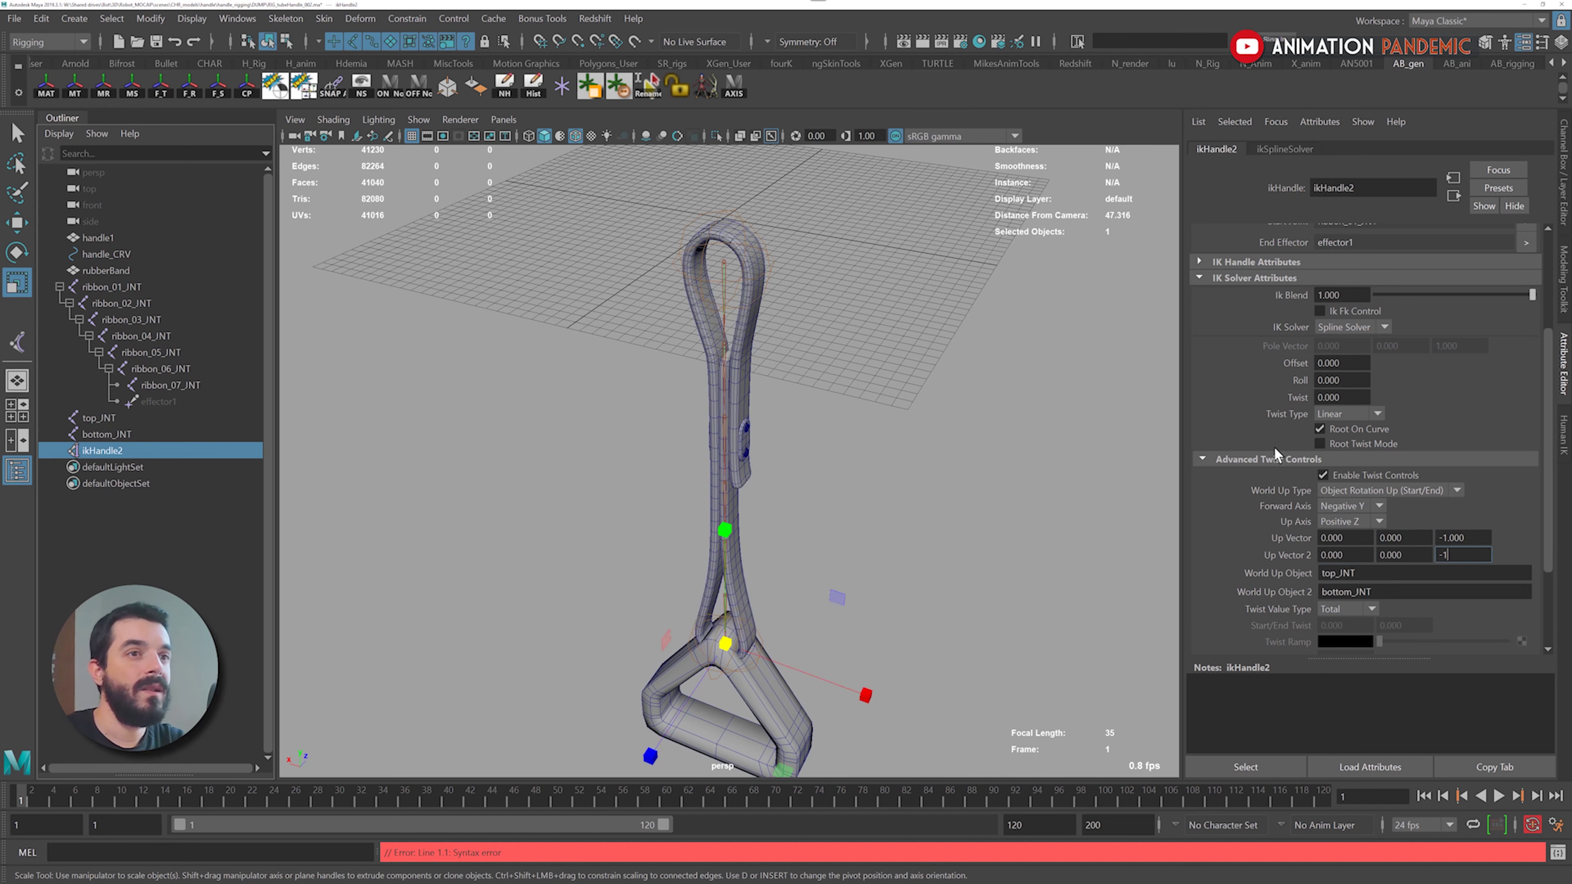
key(Return)
View the whole strap and play back the animation to check its twist
alt+right_drag(923, 523, 797, 489)
alt+drag(796, 492, 772, 431)
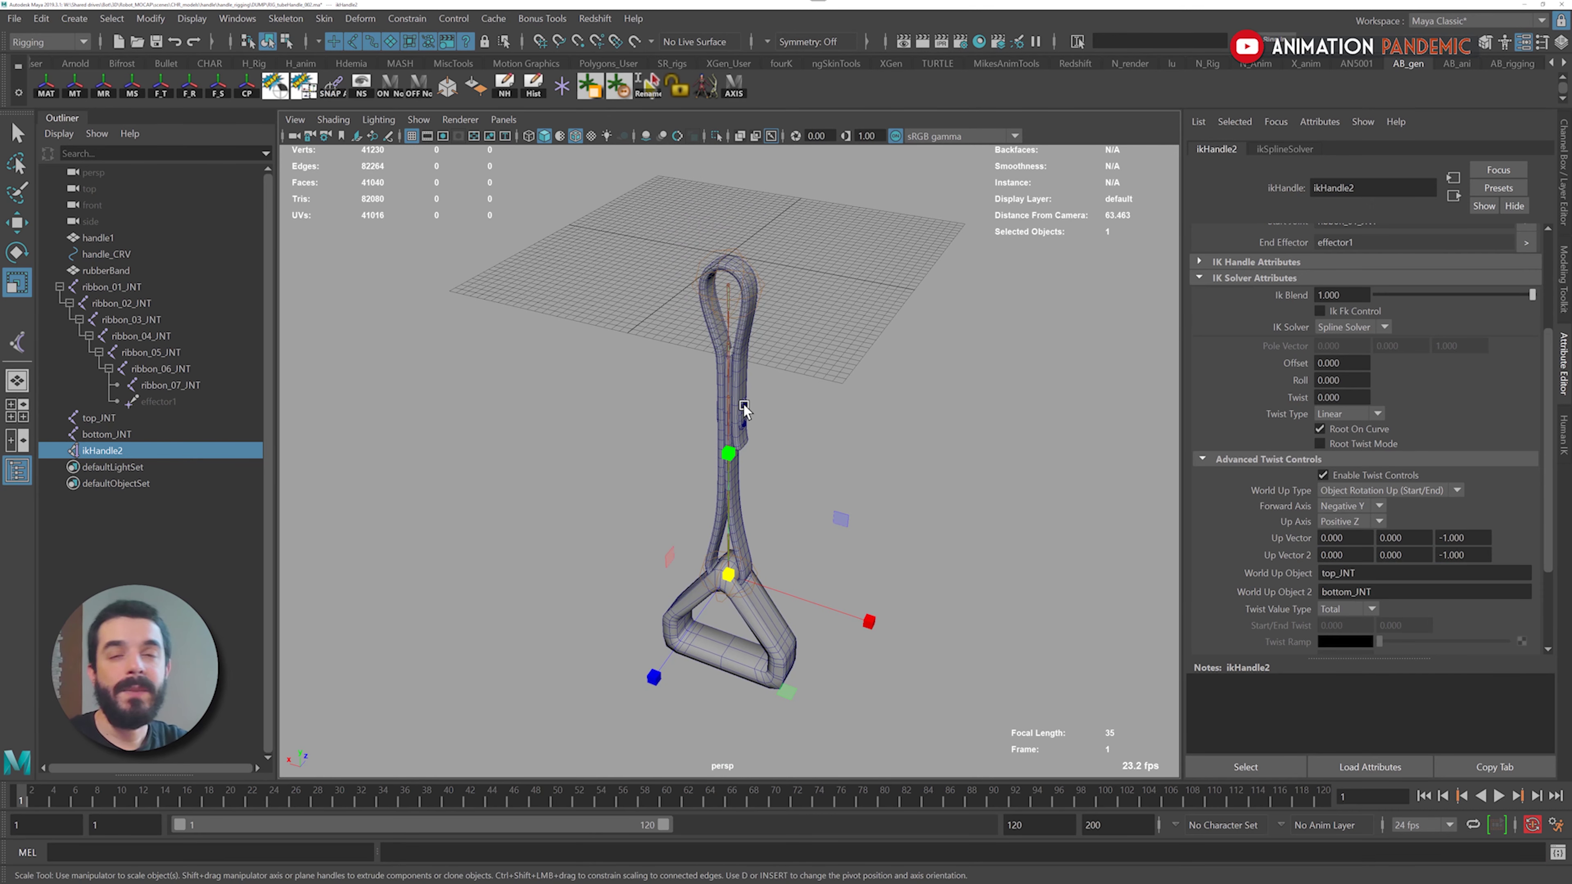
key(alt+v)
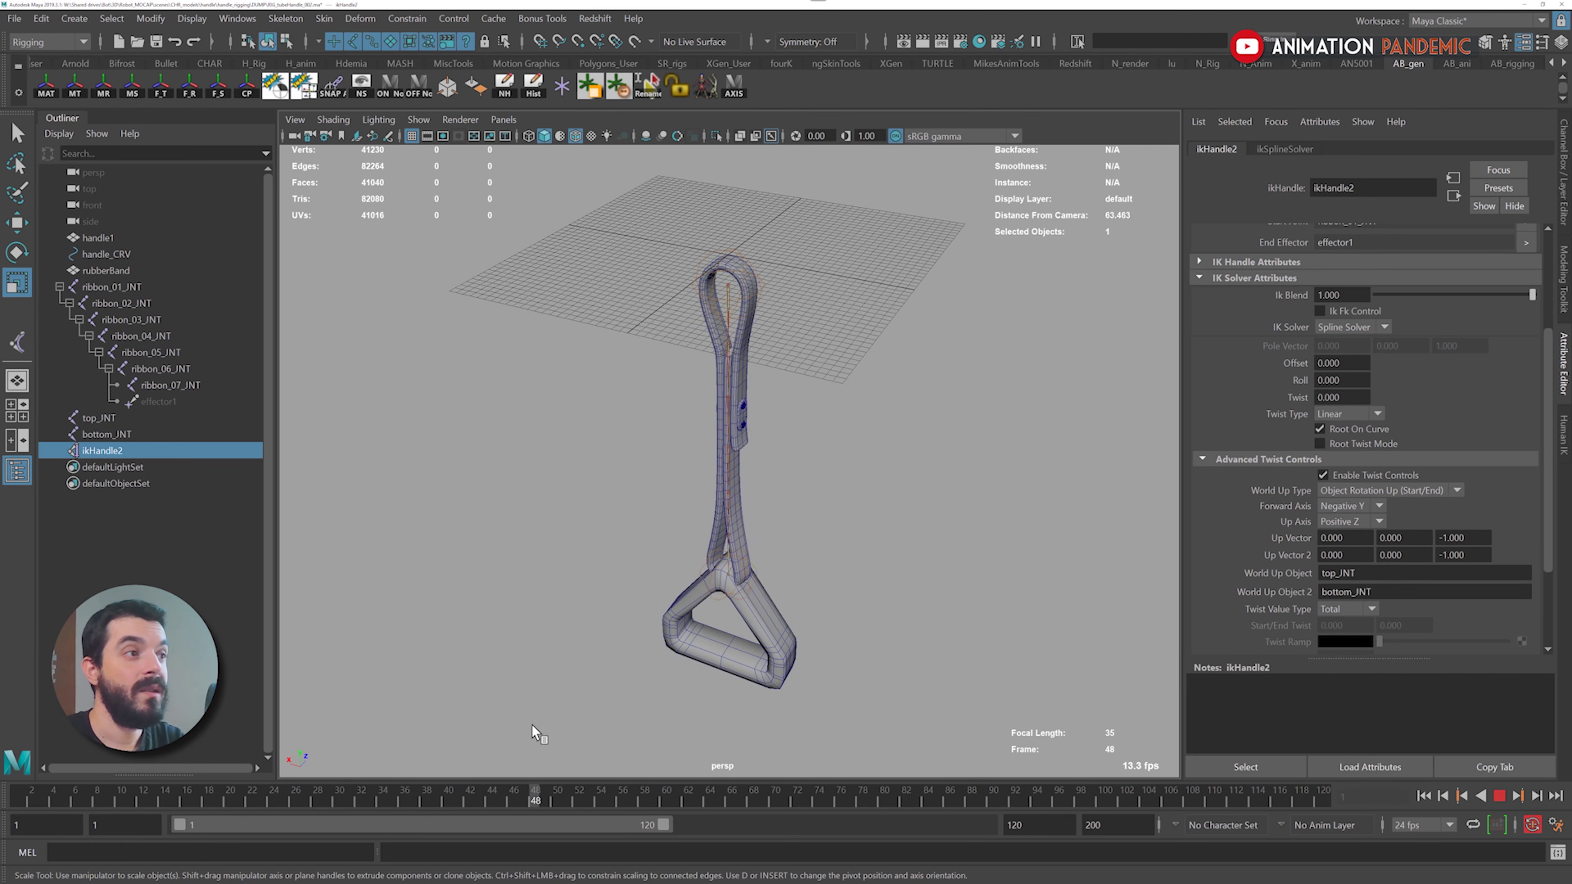
key(alt+v)
Bind the handle1 mesh to bottom_JNT with Bind Skin
scroll(1228, 551, down, 3)
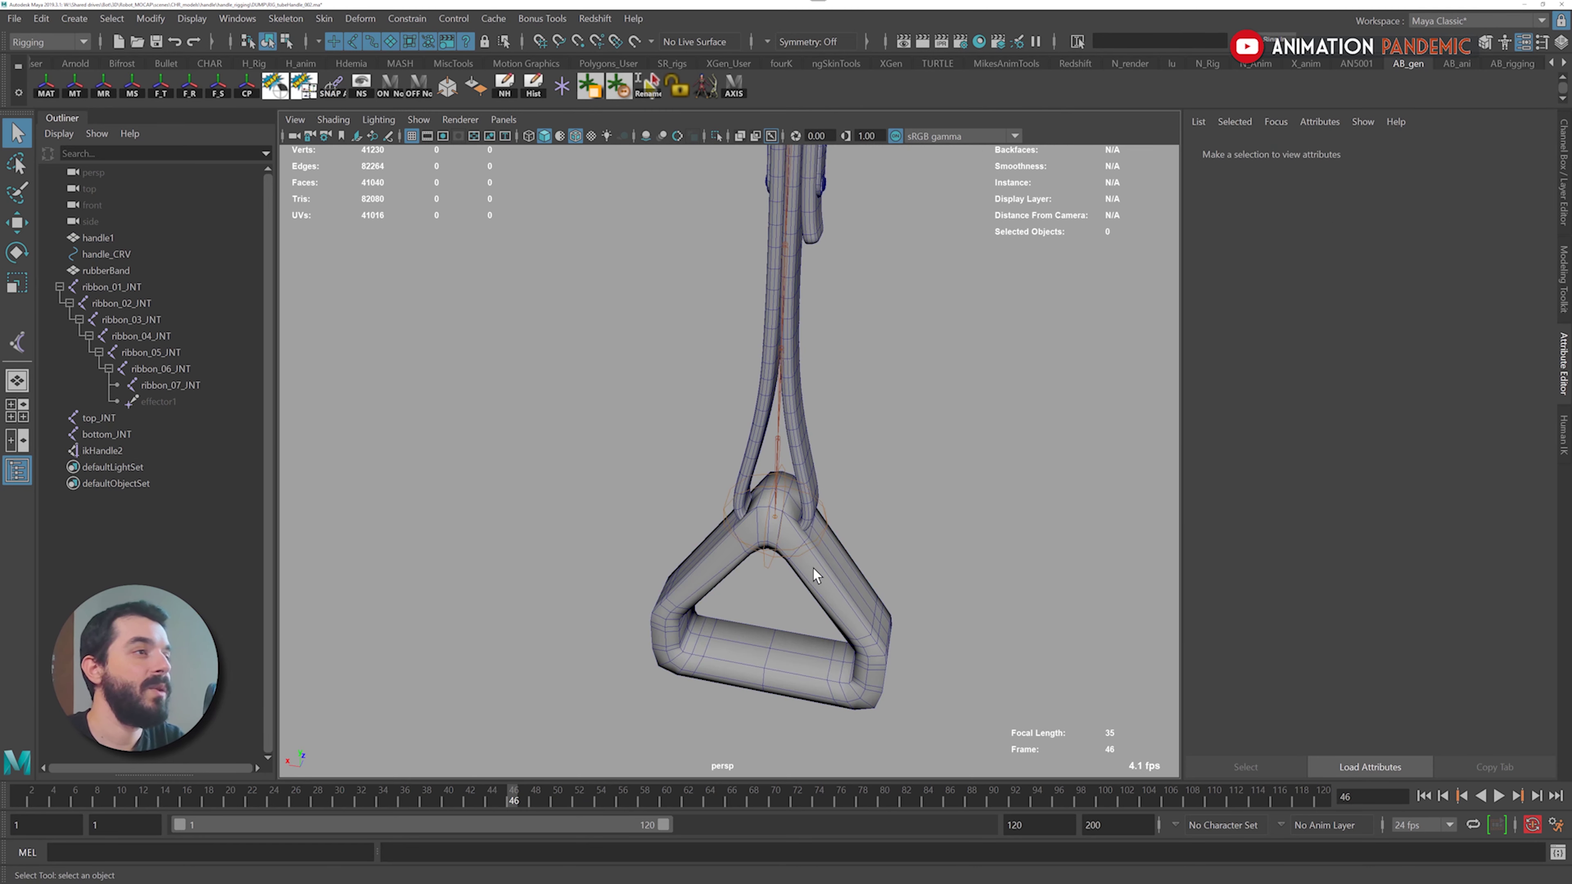
click(813, 567)
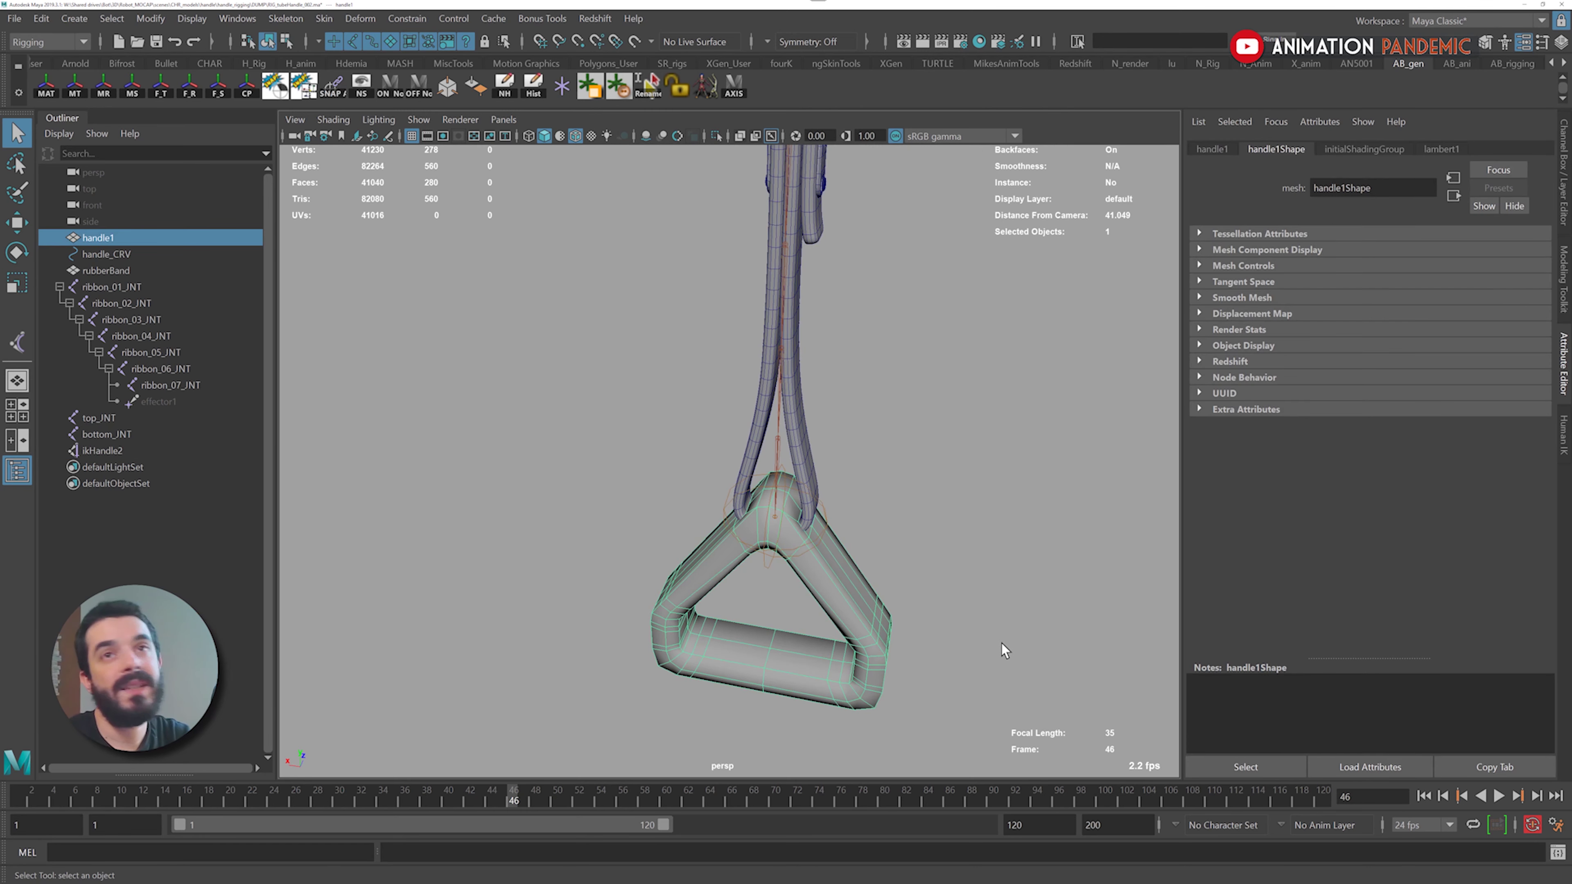
shift+click(823, 510)
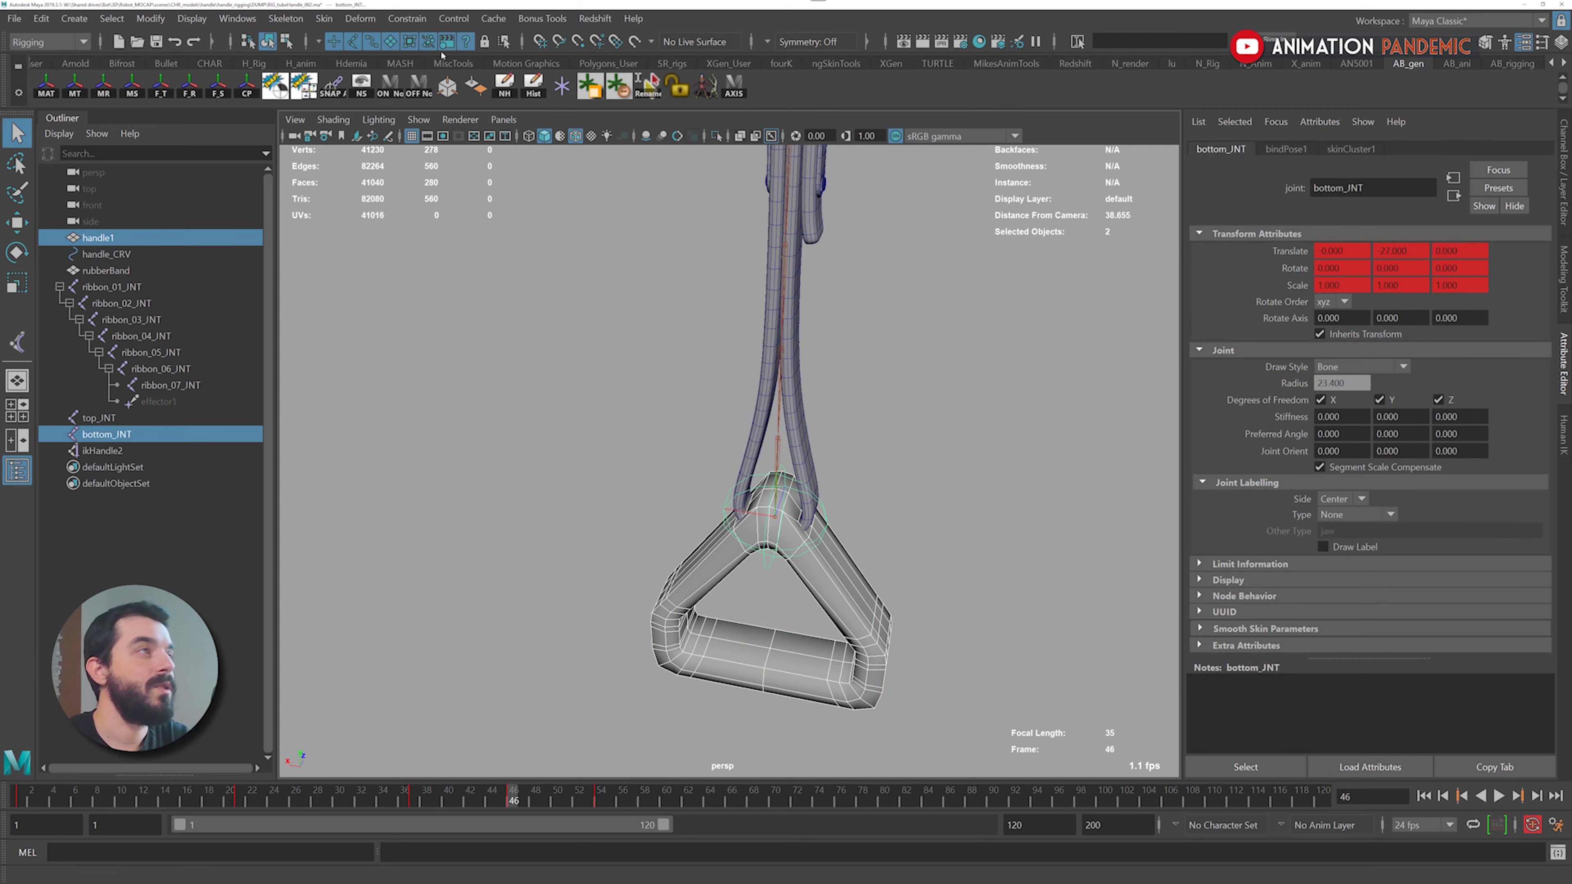
click(324, 18)
click(374, 61)
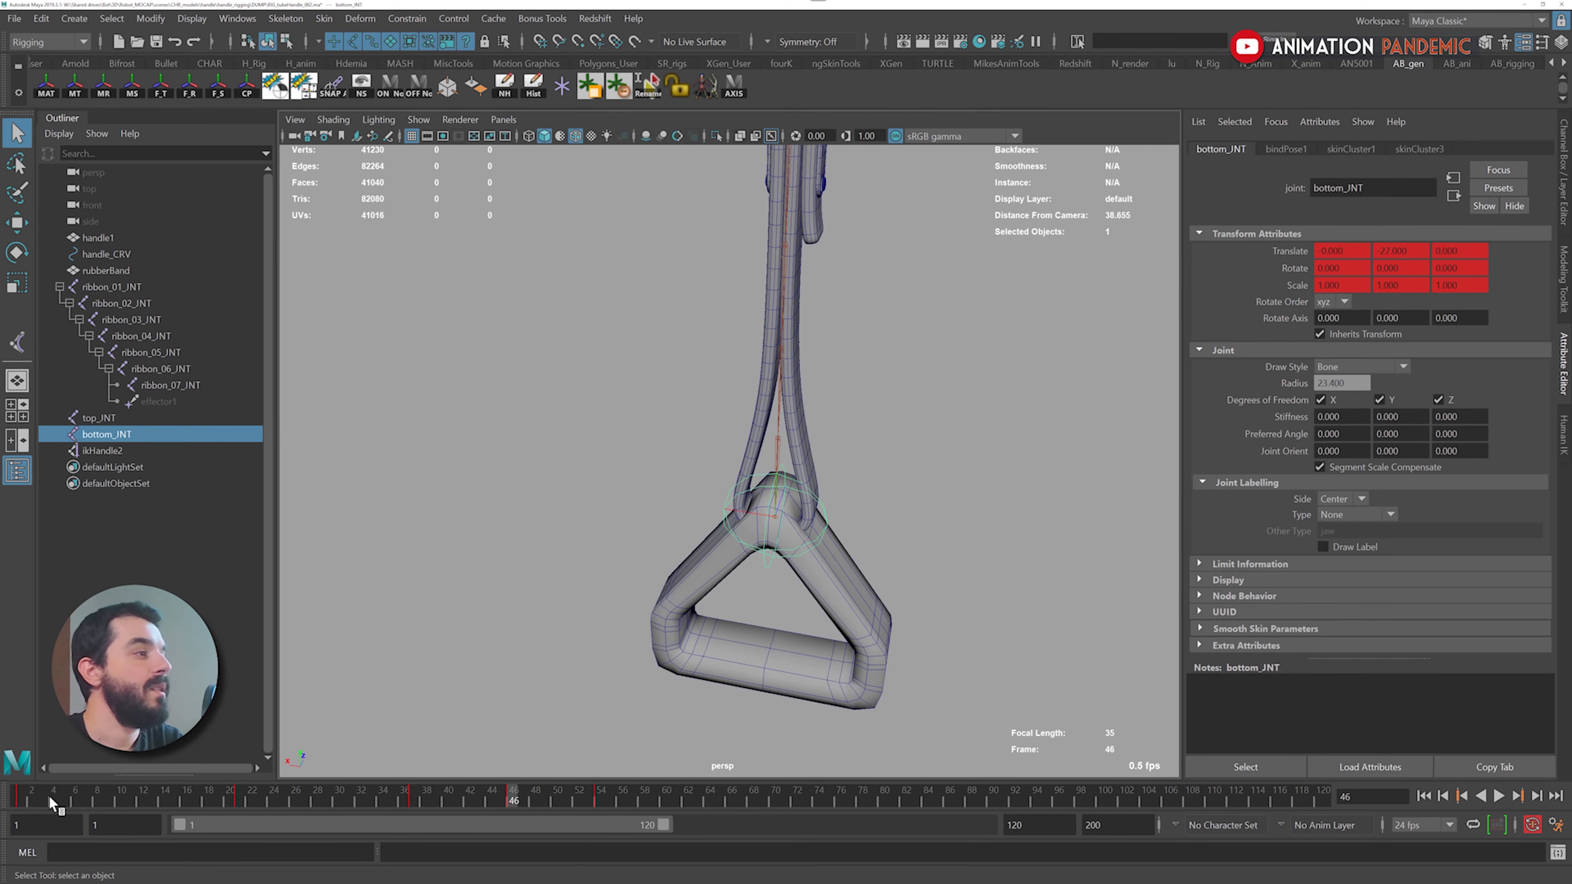
Play and scrub the animation to check how the handle and strap follow bottom_JNT, returning to frame 1
key(alt+v)
drag(395, 779, 362, 777)
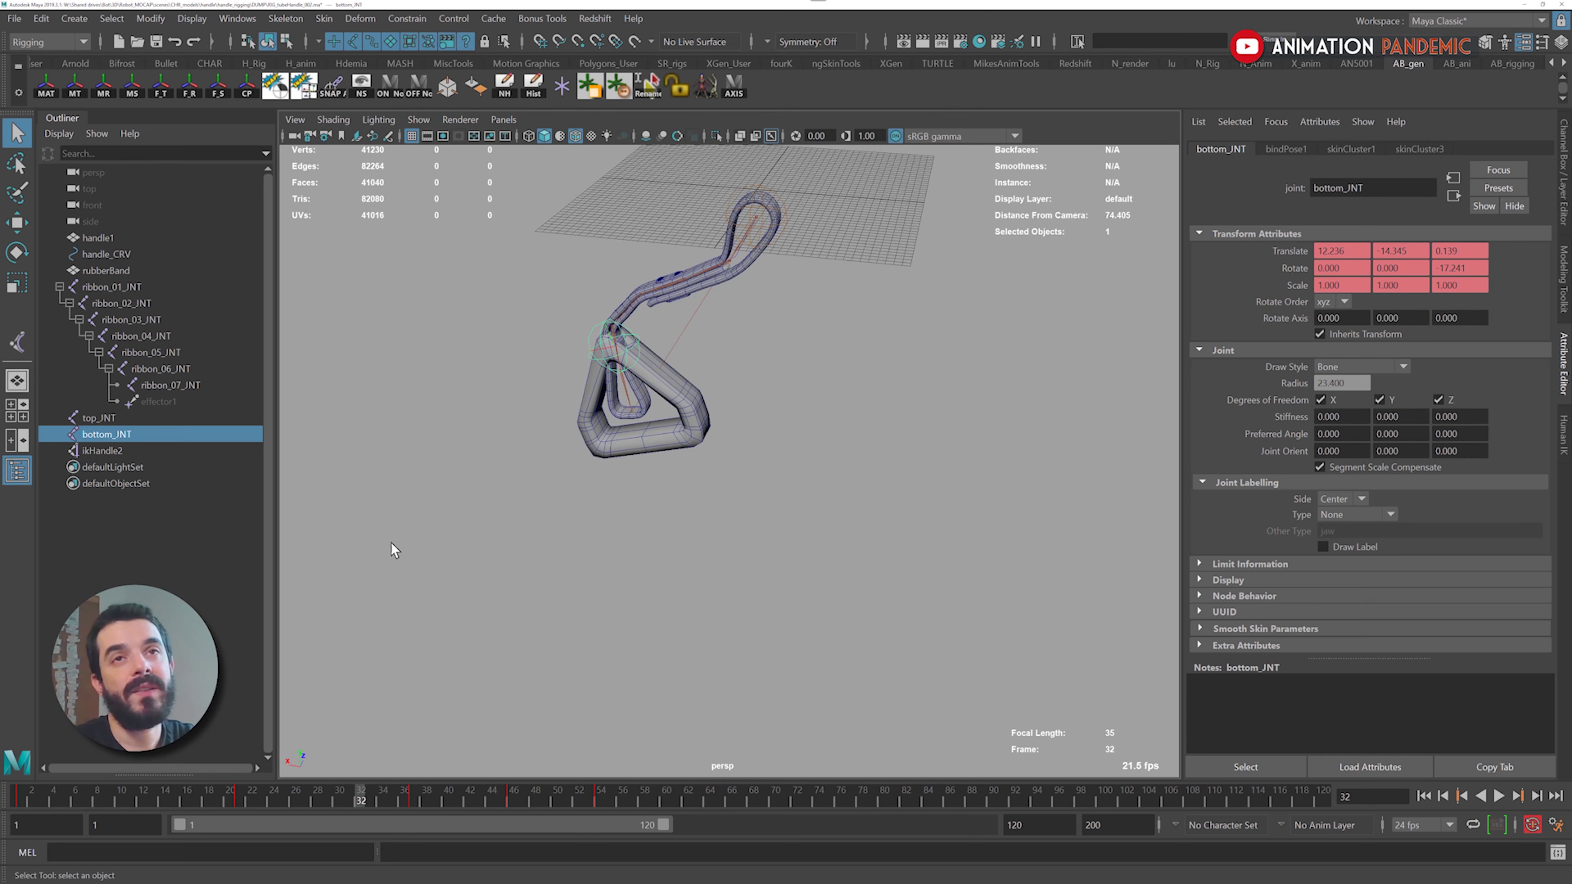
drag(46, 797, 17, 793)
alt+drag(604, 653, 640, 644)
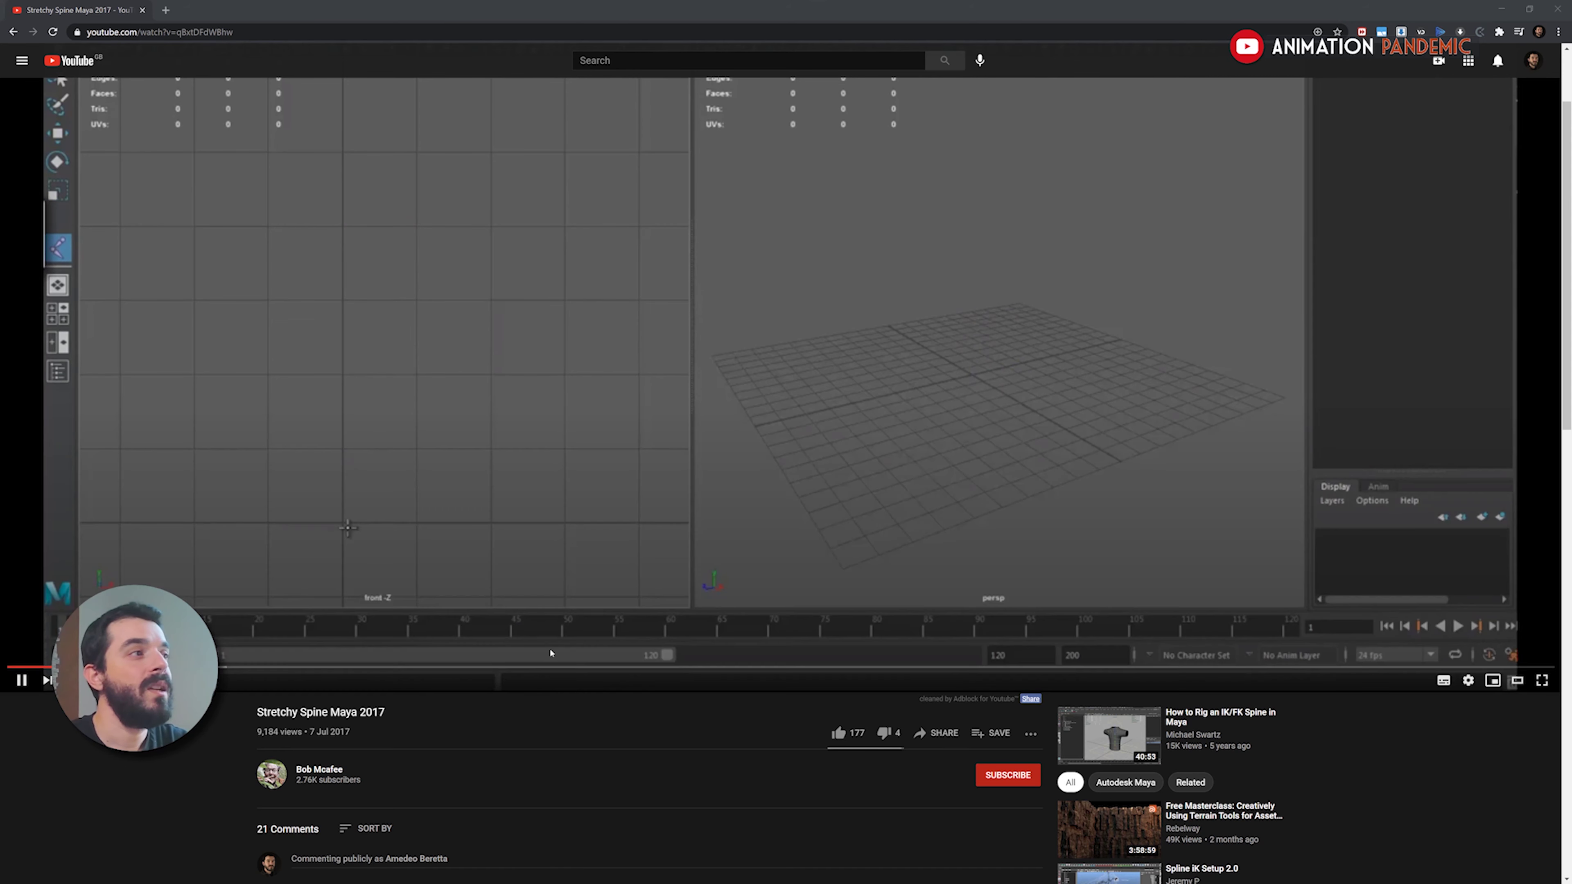
Select handle_CRV and play back the animation to examine the strap's length against the handle's motion
click(630, 671)
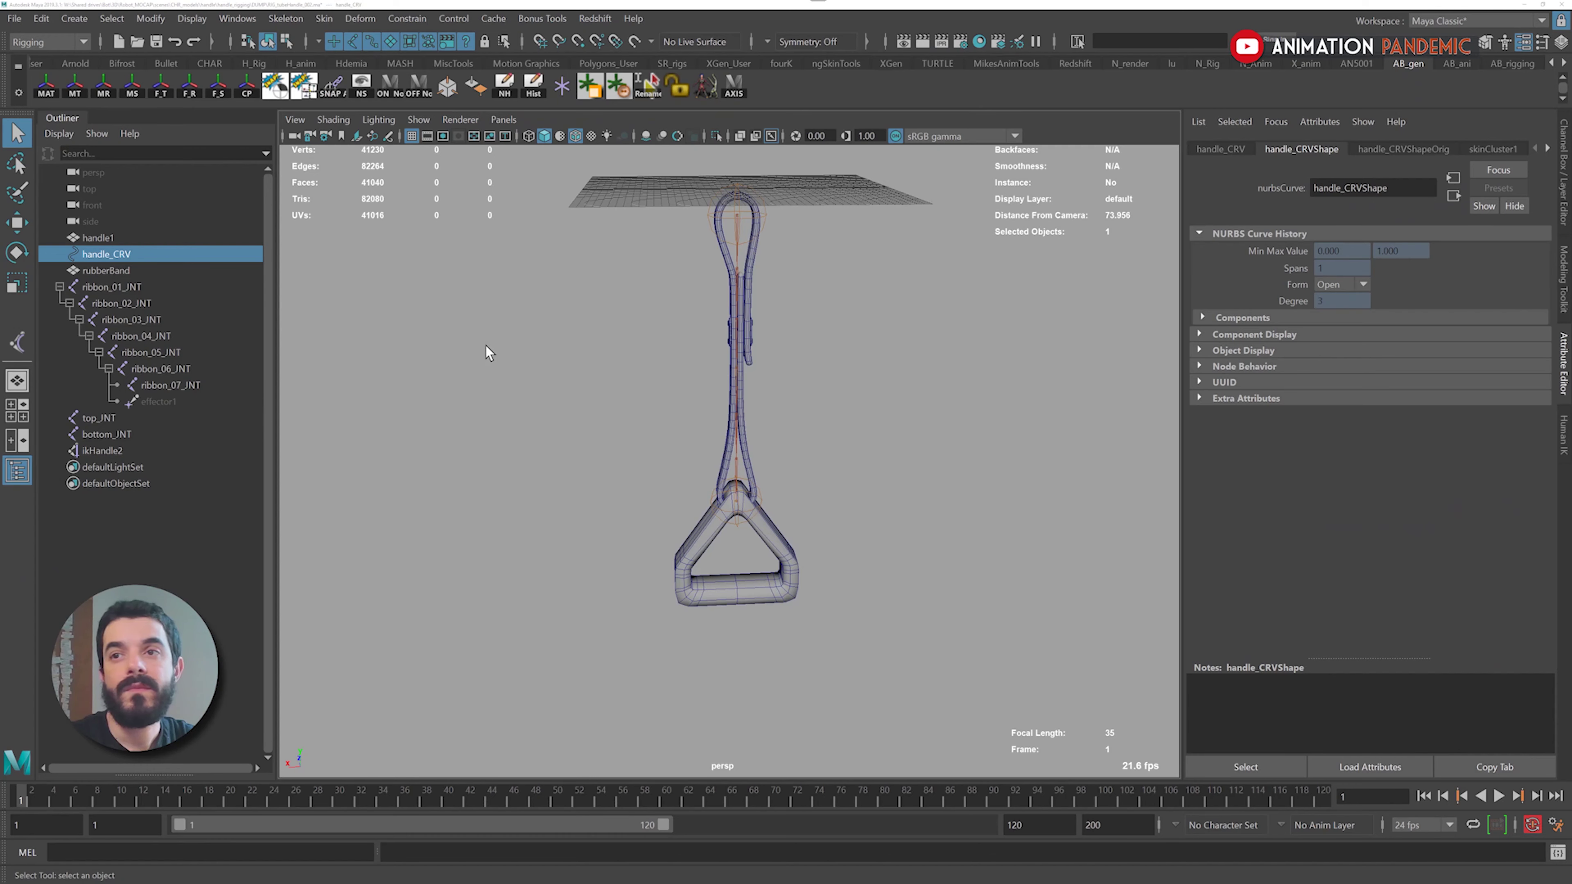
key(alt+v)
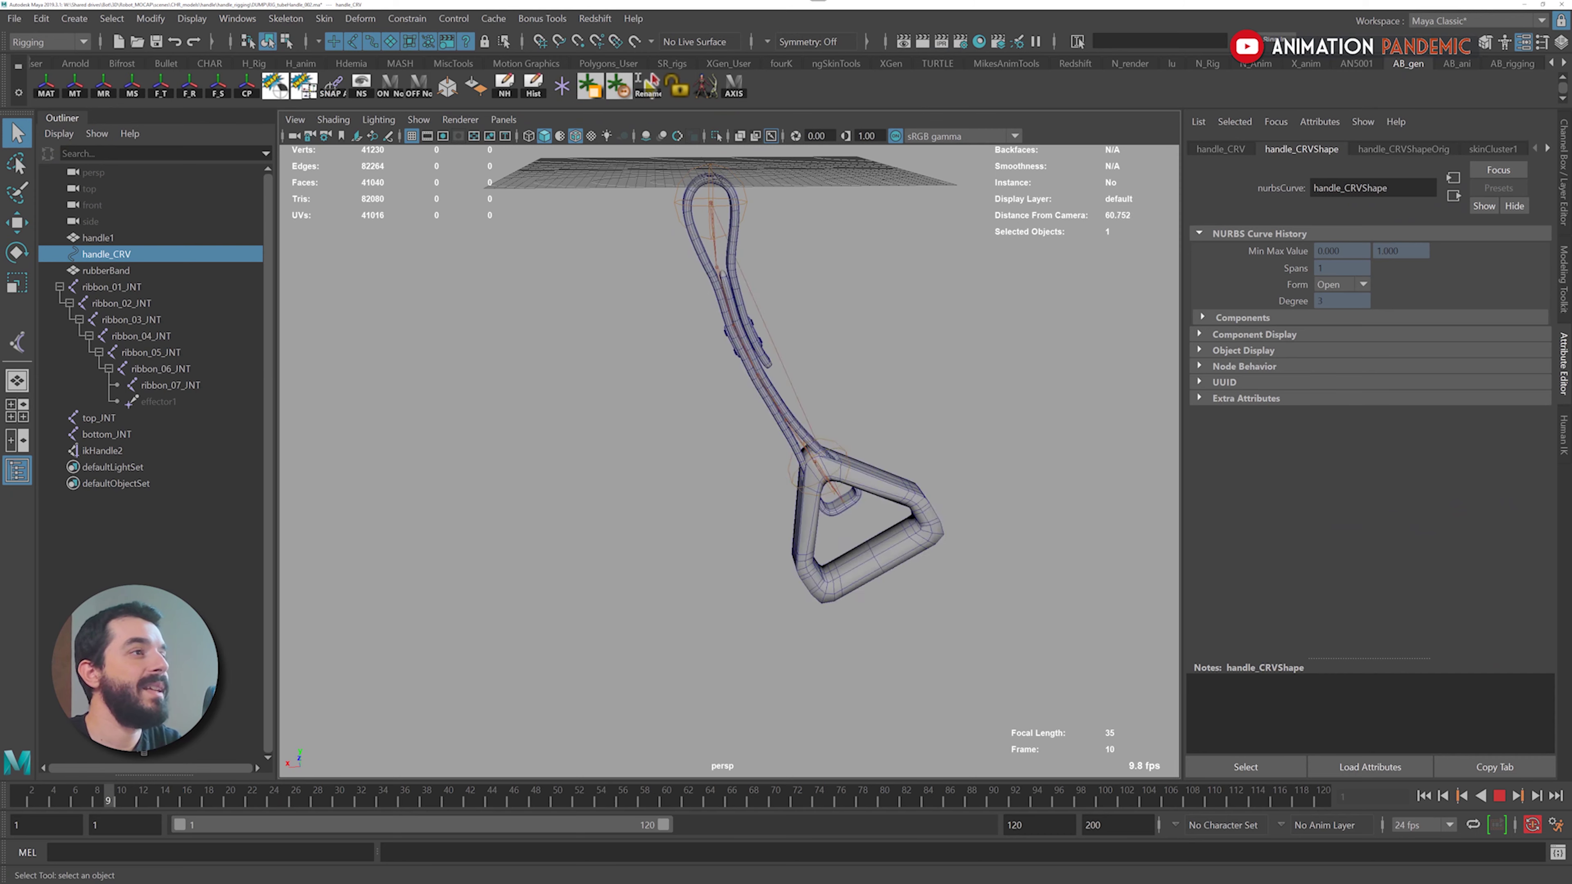
key(alt+v)
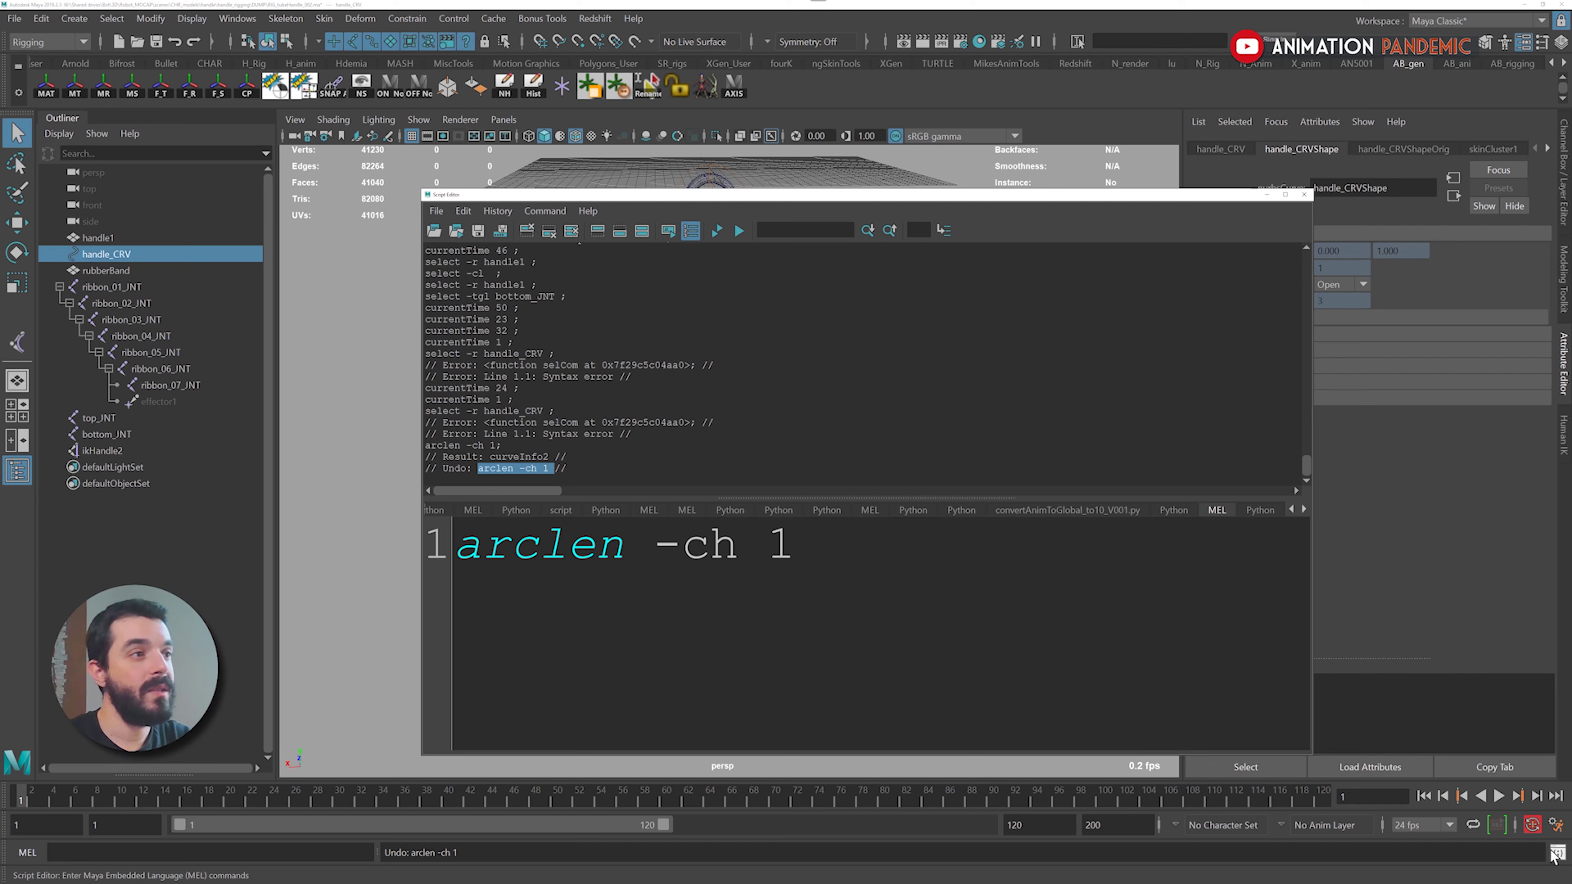
Run the MEL command arclen -ch 1 on handle_CRV to create its curve info node, and close the Script Editor
drag(453, 545, 625, 545)
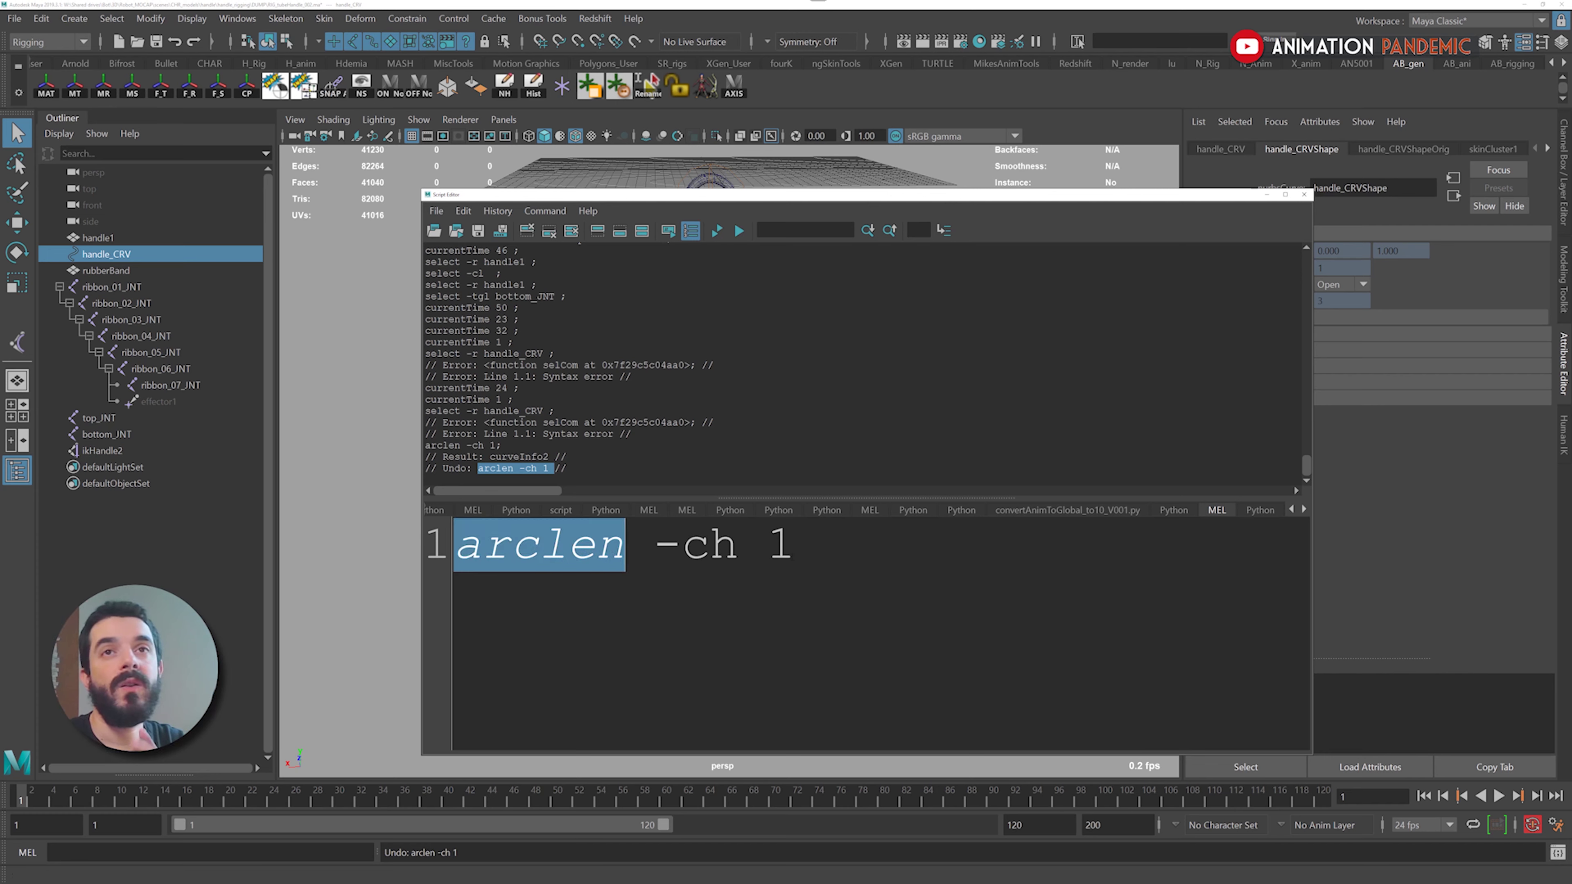
key(ctrl+a)
key(ctrl+Return)
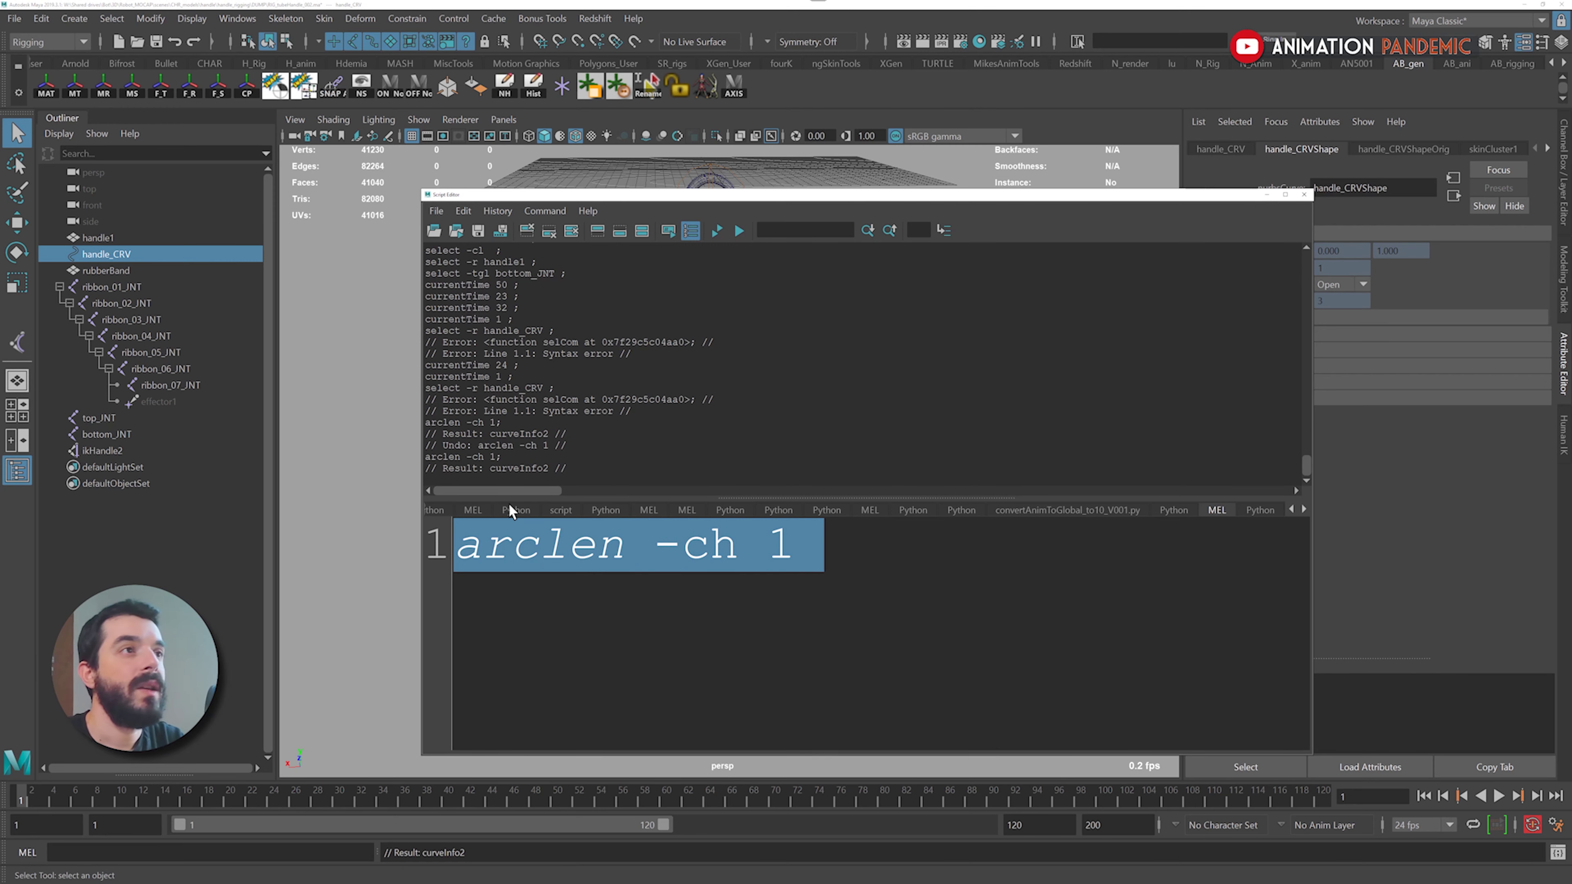
drag(560, 468, 478, 468)
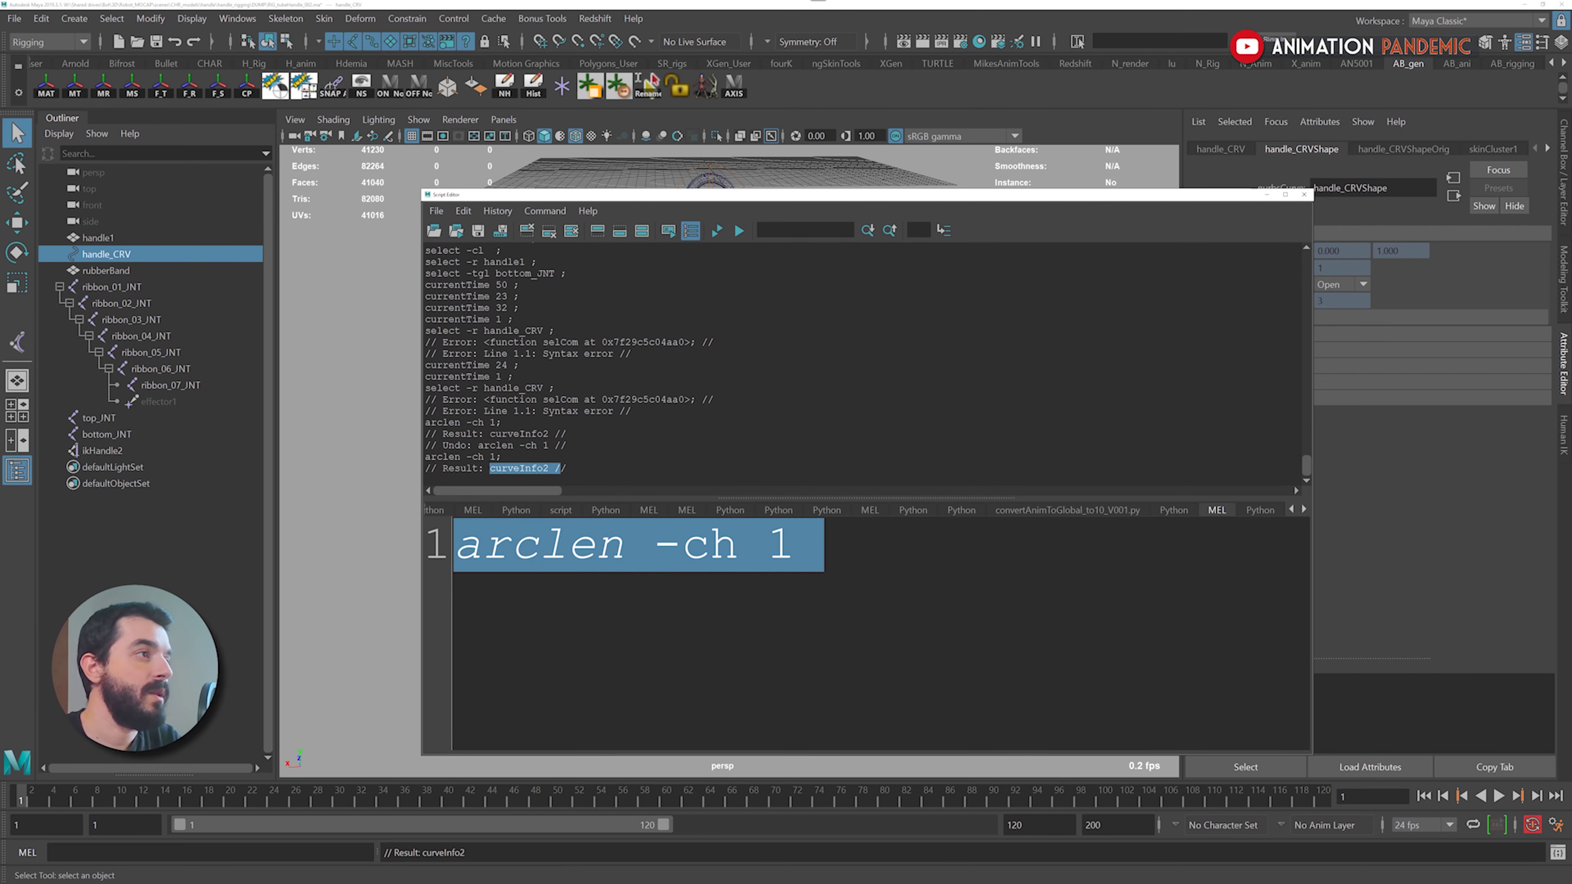
click(1304, 195)
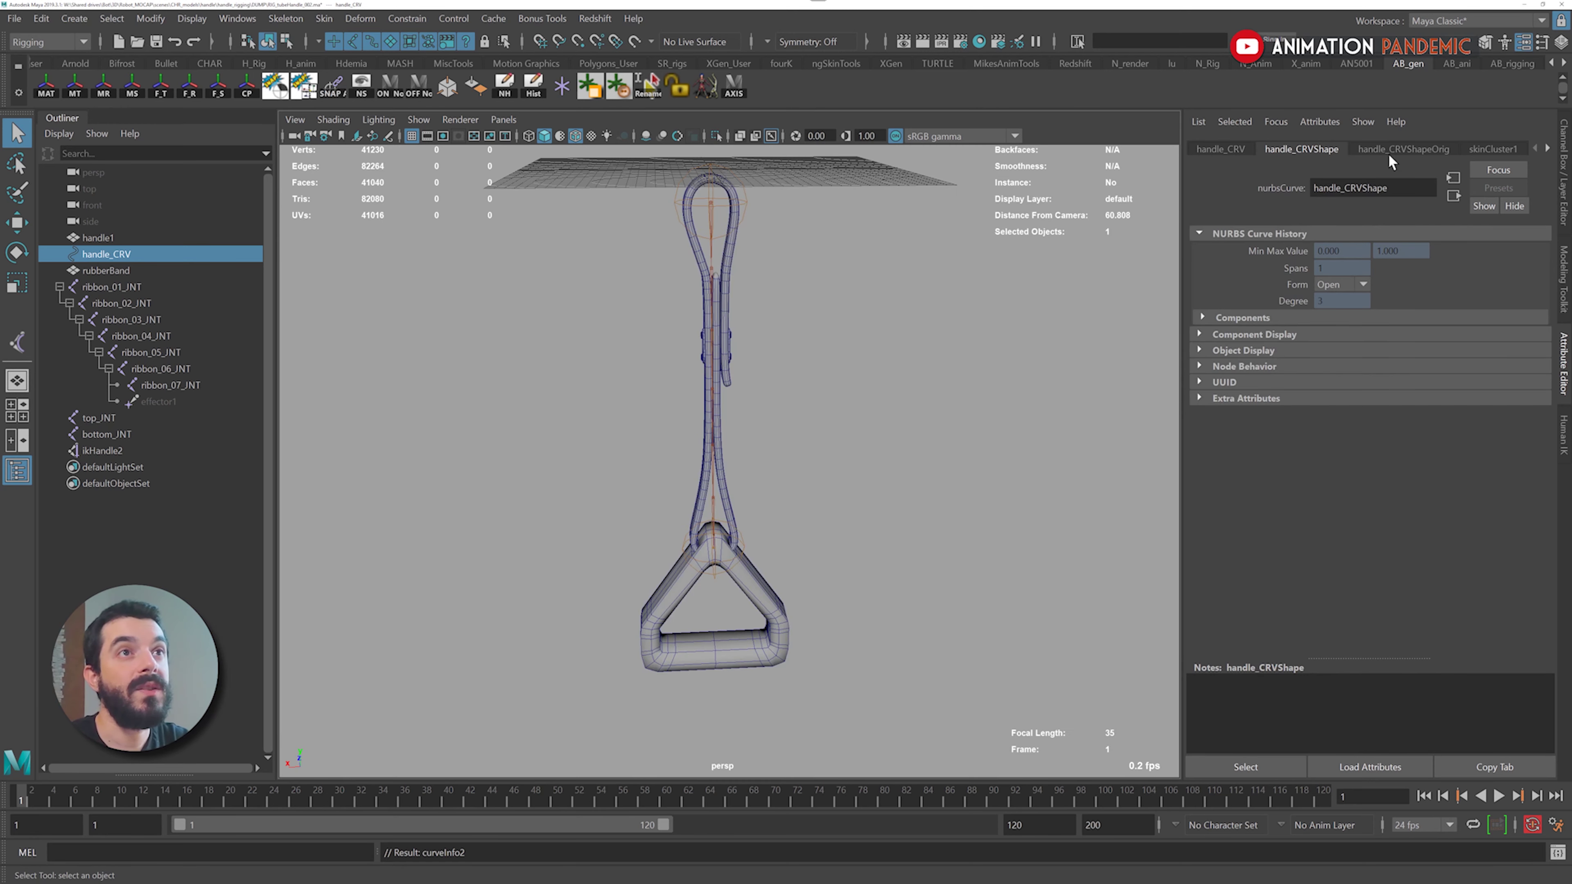
Inspect the Arc Length of curveInfo2 while scrubbing the animation to frame 84
scroll(1394, 154, down, 5)
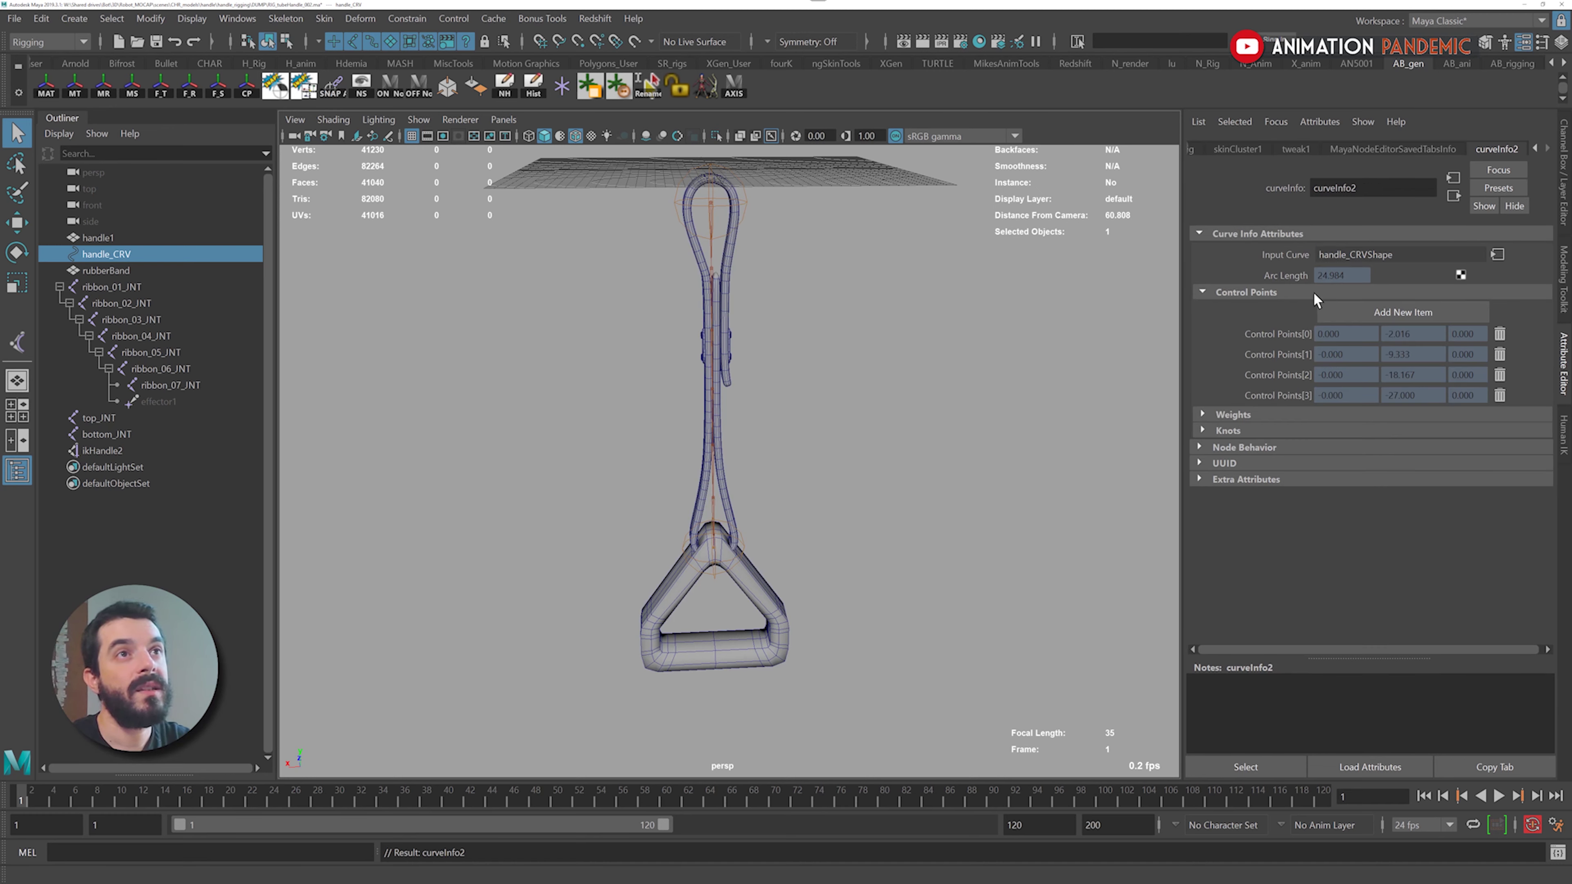
double_click(1330, 275)
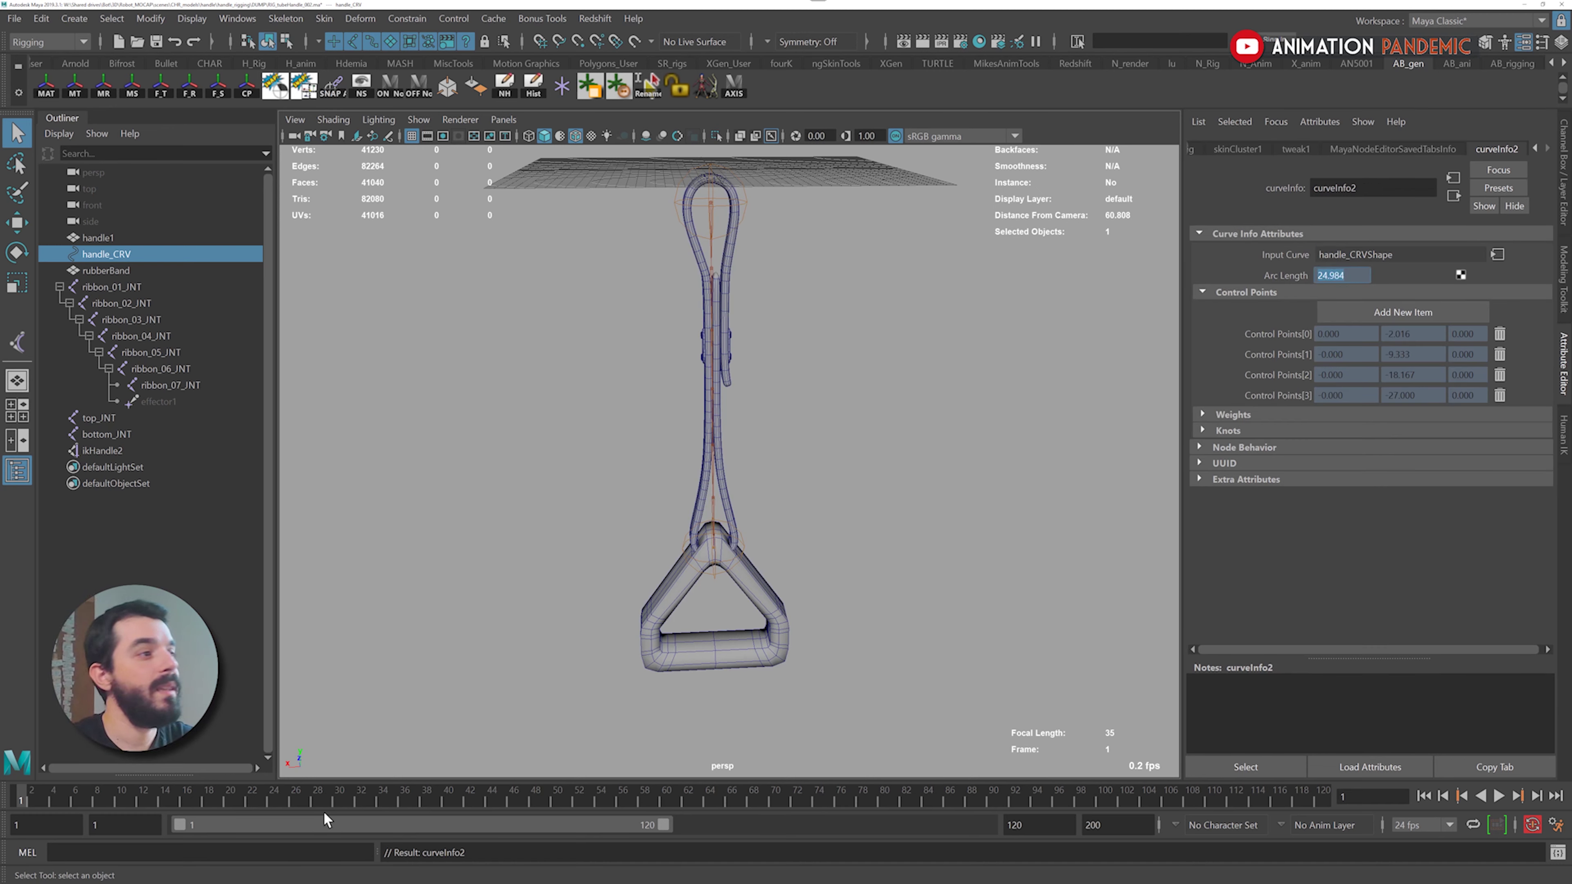
drag(328, 800, 927, 799)
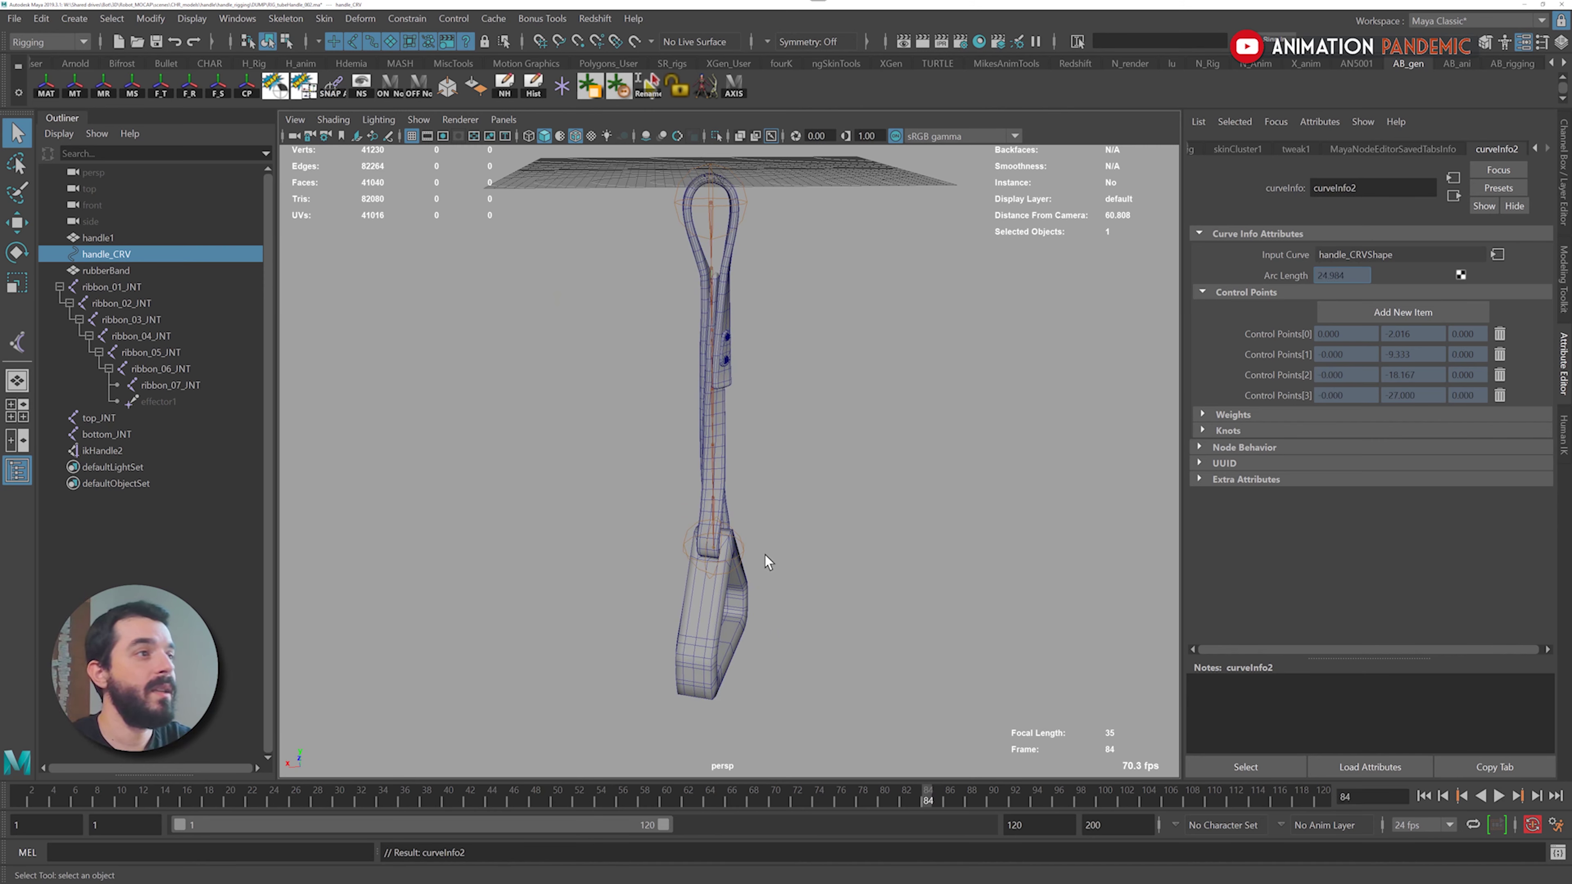
Move bottom_JNT down and away from the strap at frame 84, to about -6.7, -40.4, -6.1
click(745, 546)
click(748, 559)
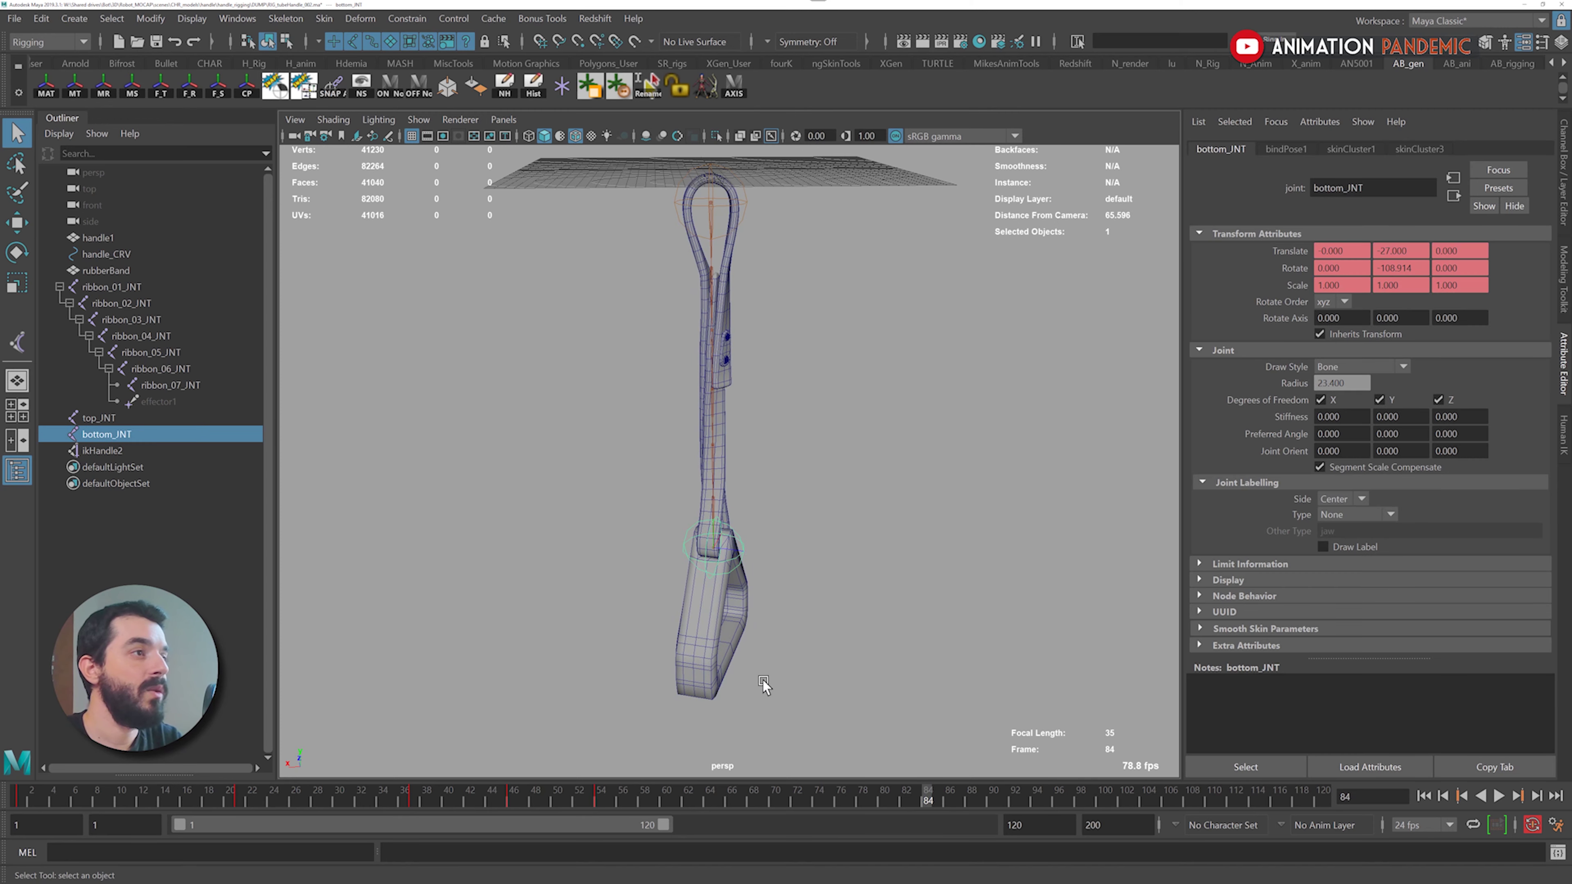
key(w)
drag(721, 568, 809, 742)
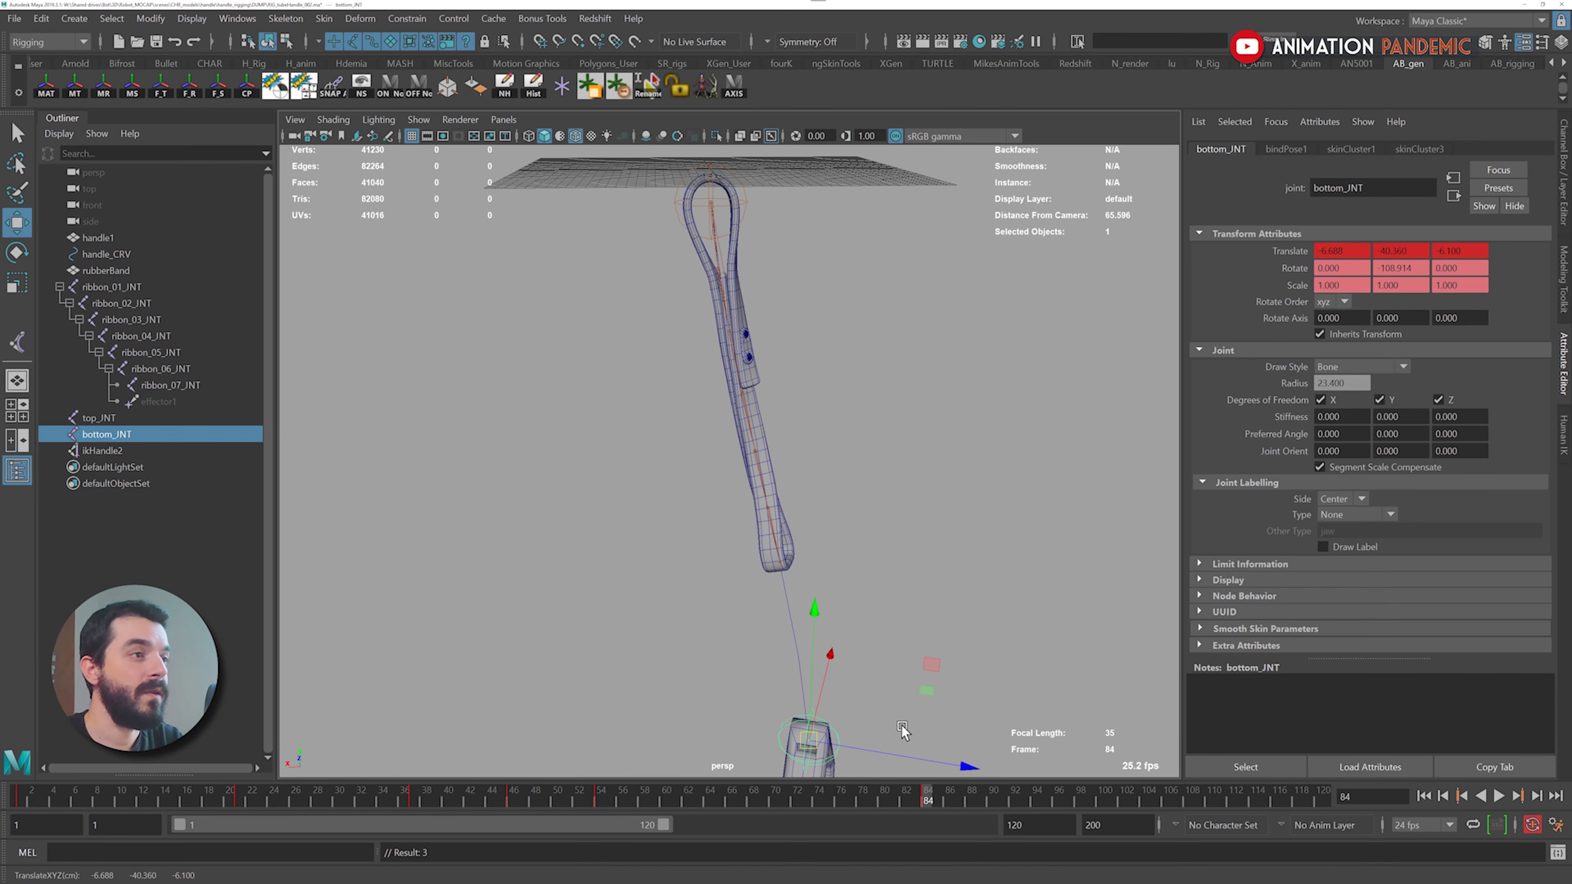
Select handle_CRV and examine its Arc Length in curveInfo2 while scrubbing around frame 84
scroll(810, 743, down, 3)
drag(840, 796, 927, 796)
click(776, 589)
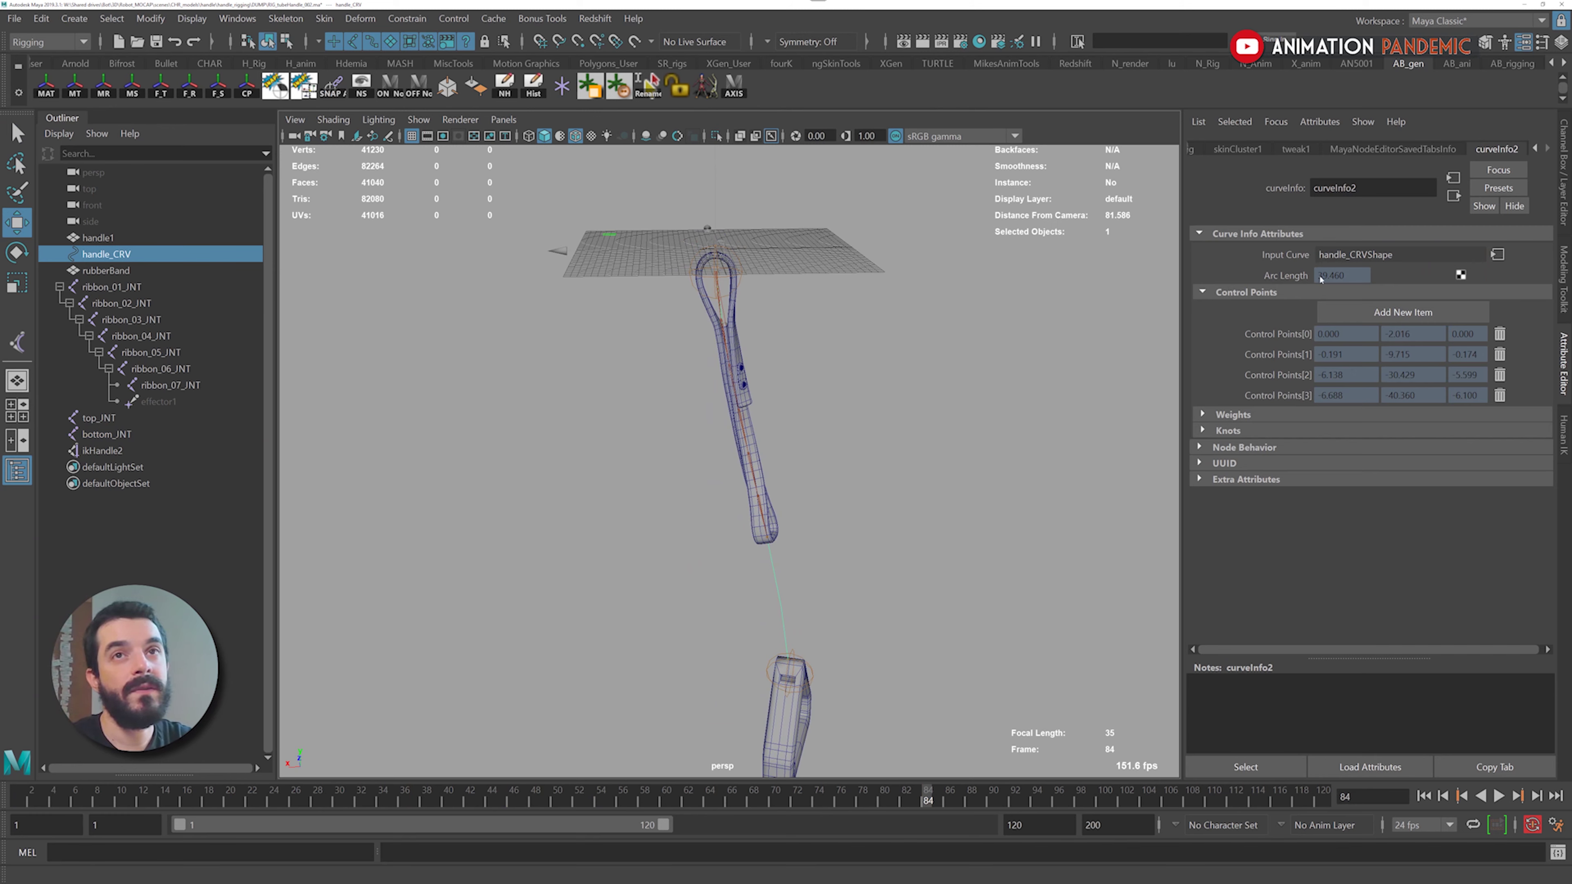
drag(829, 797, 765, 798)
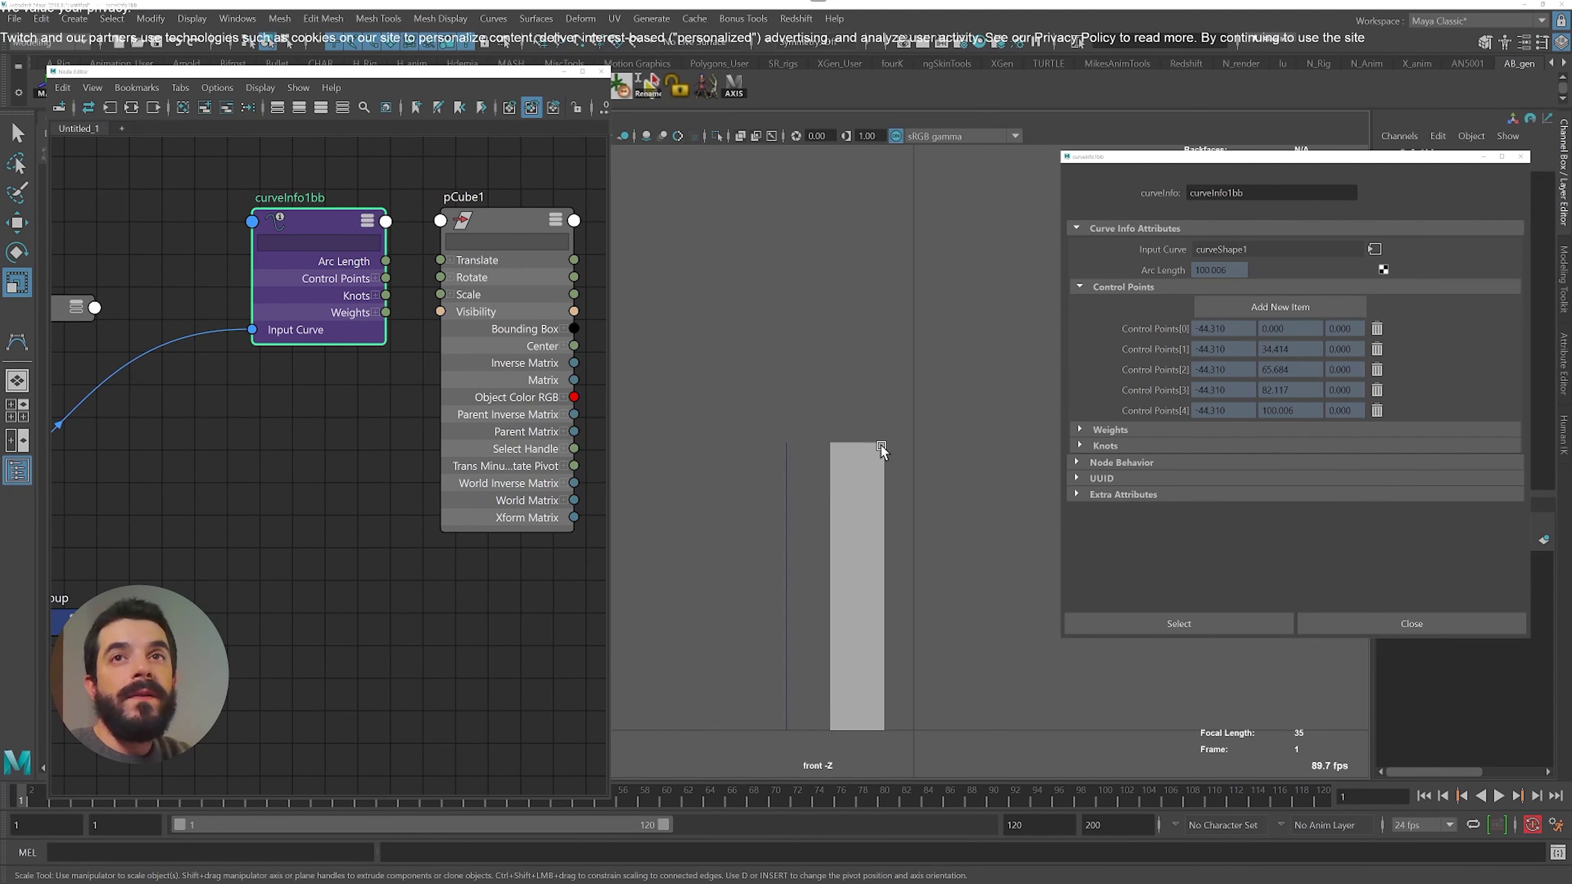
Compare the animated curve with pCube1 in the example scene by playing the animation, and return to frame 1
click(792, 515)
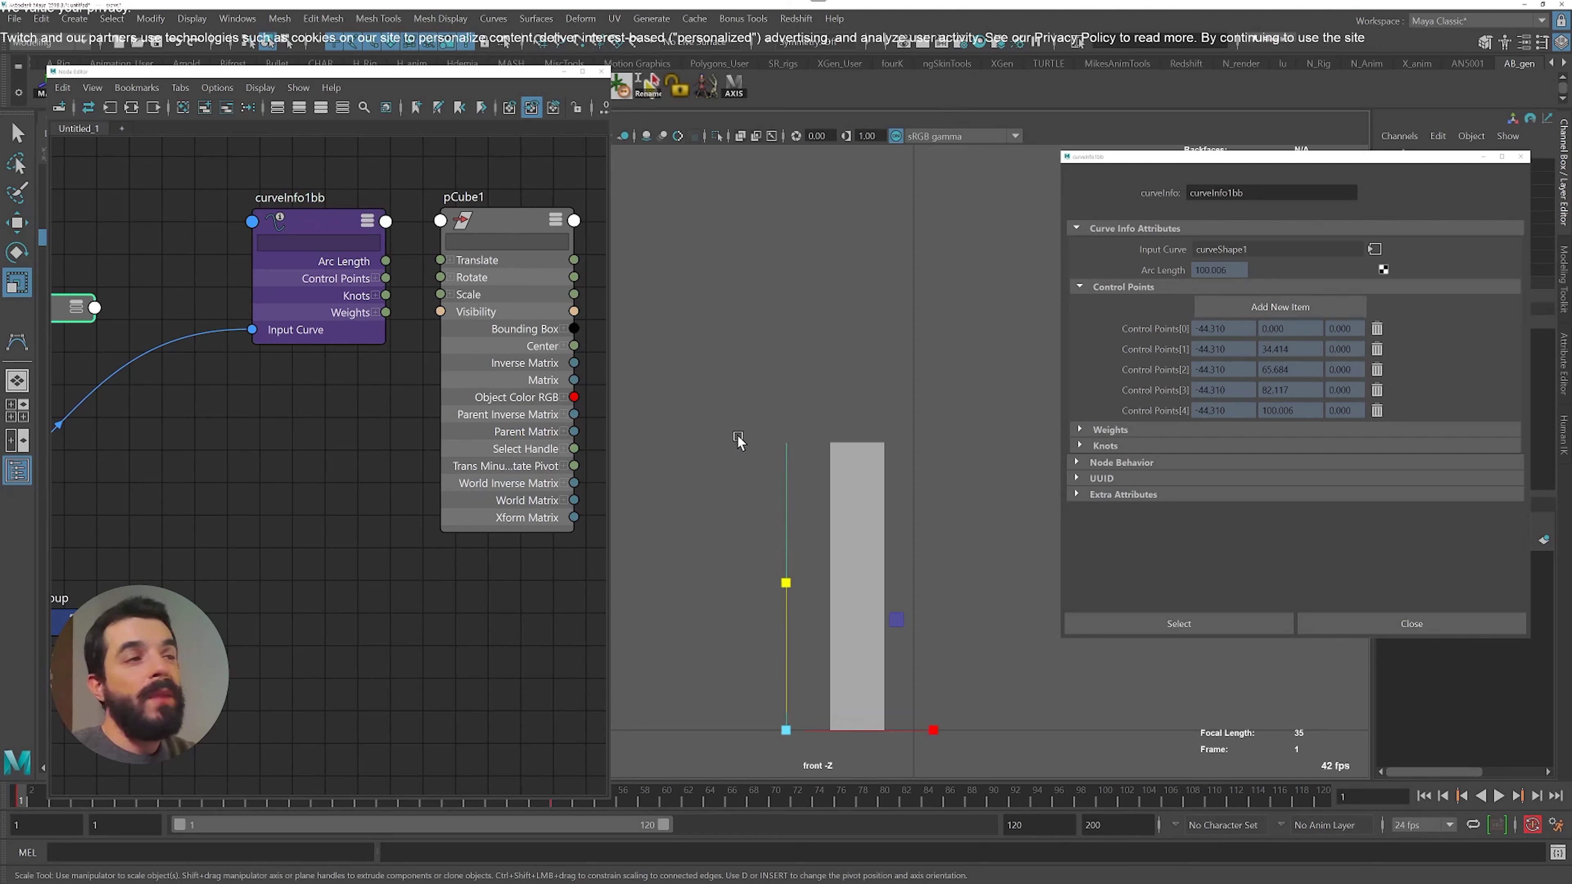
drag(830, 391, 903, 523)
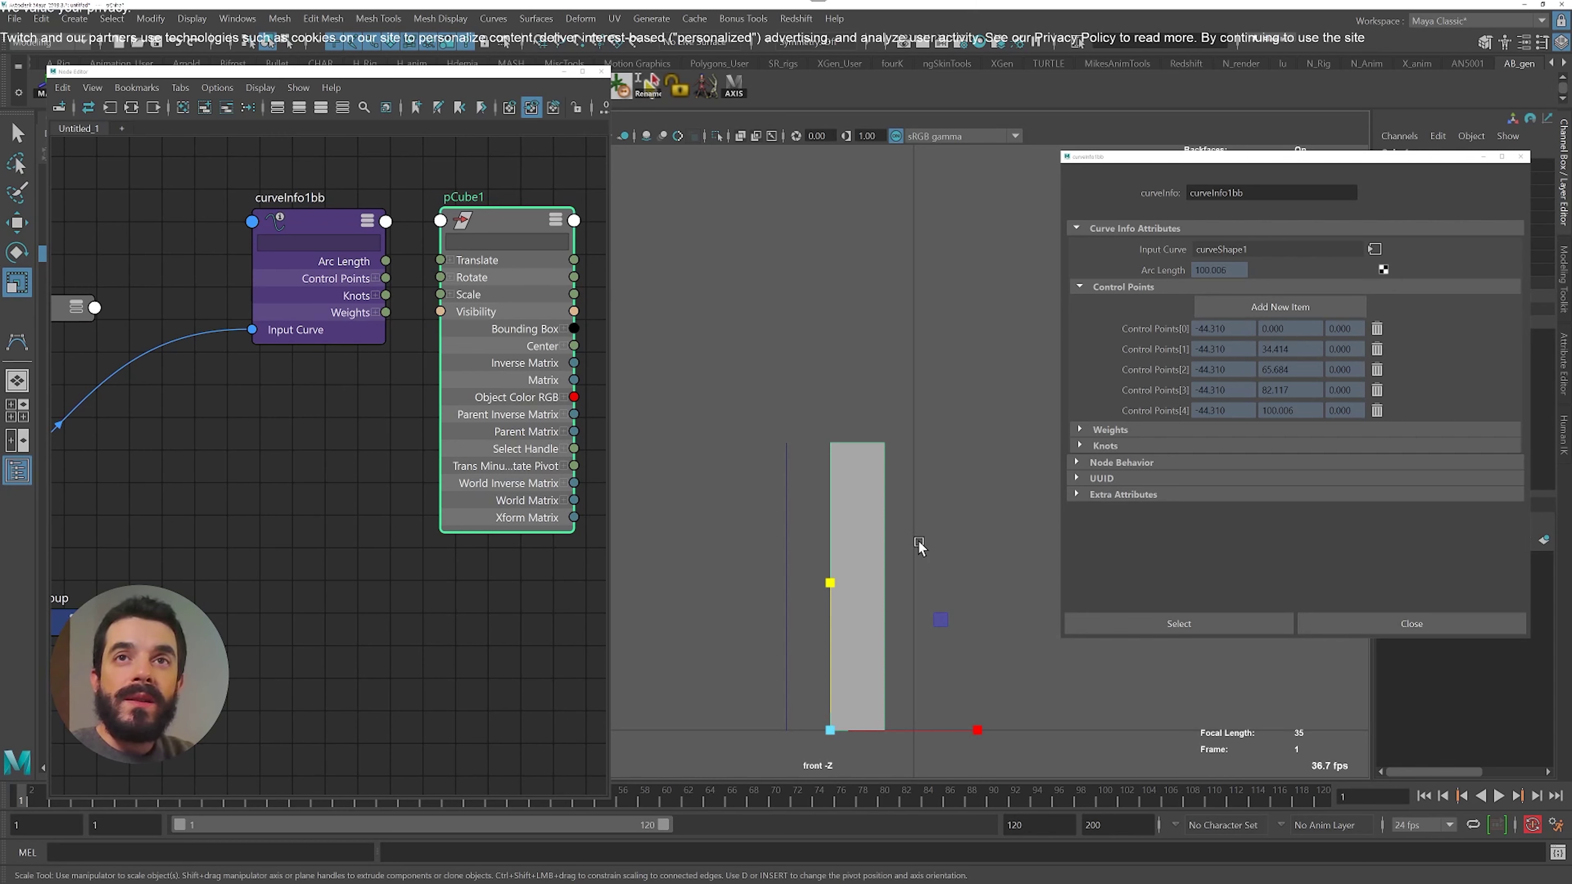
drag(387, 795, 428, 796)
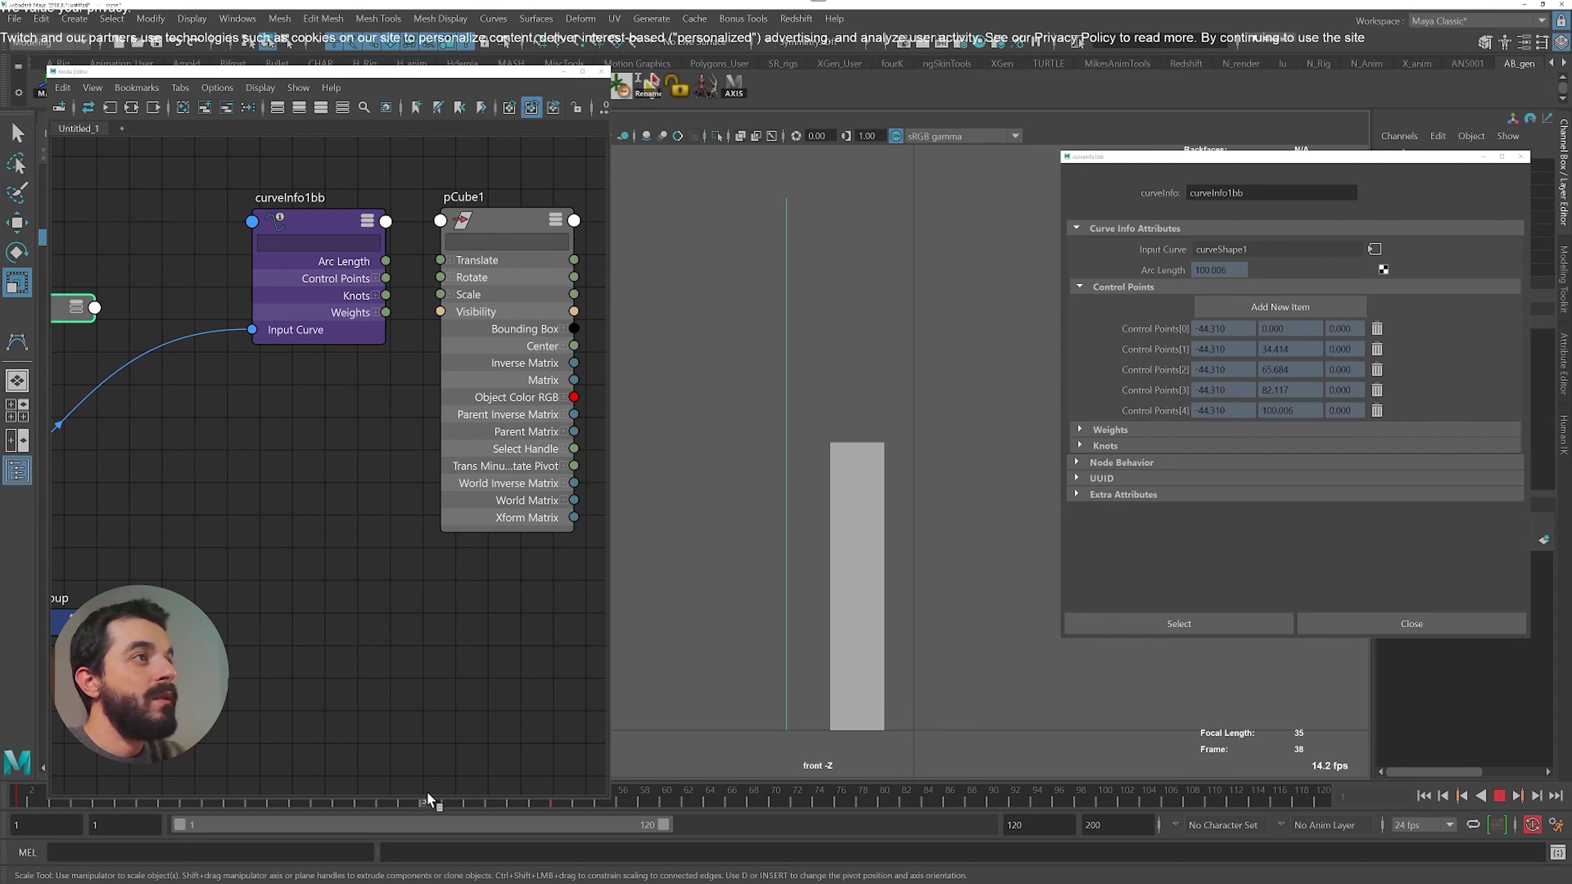
key(alt+v)
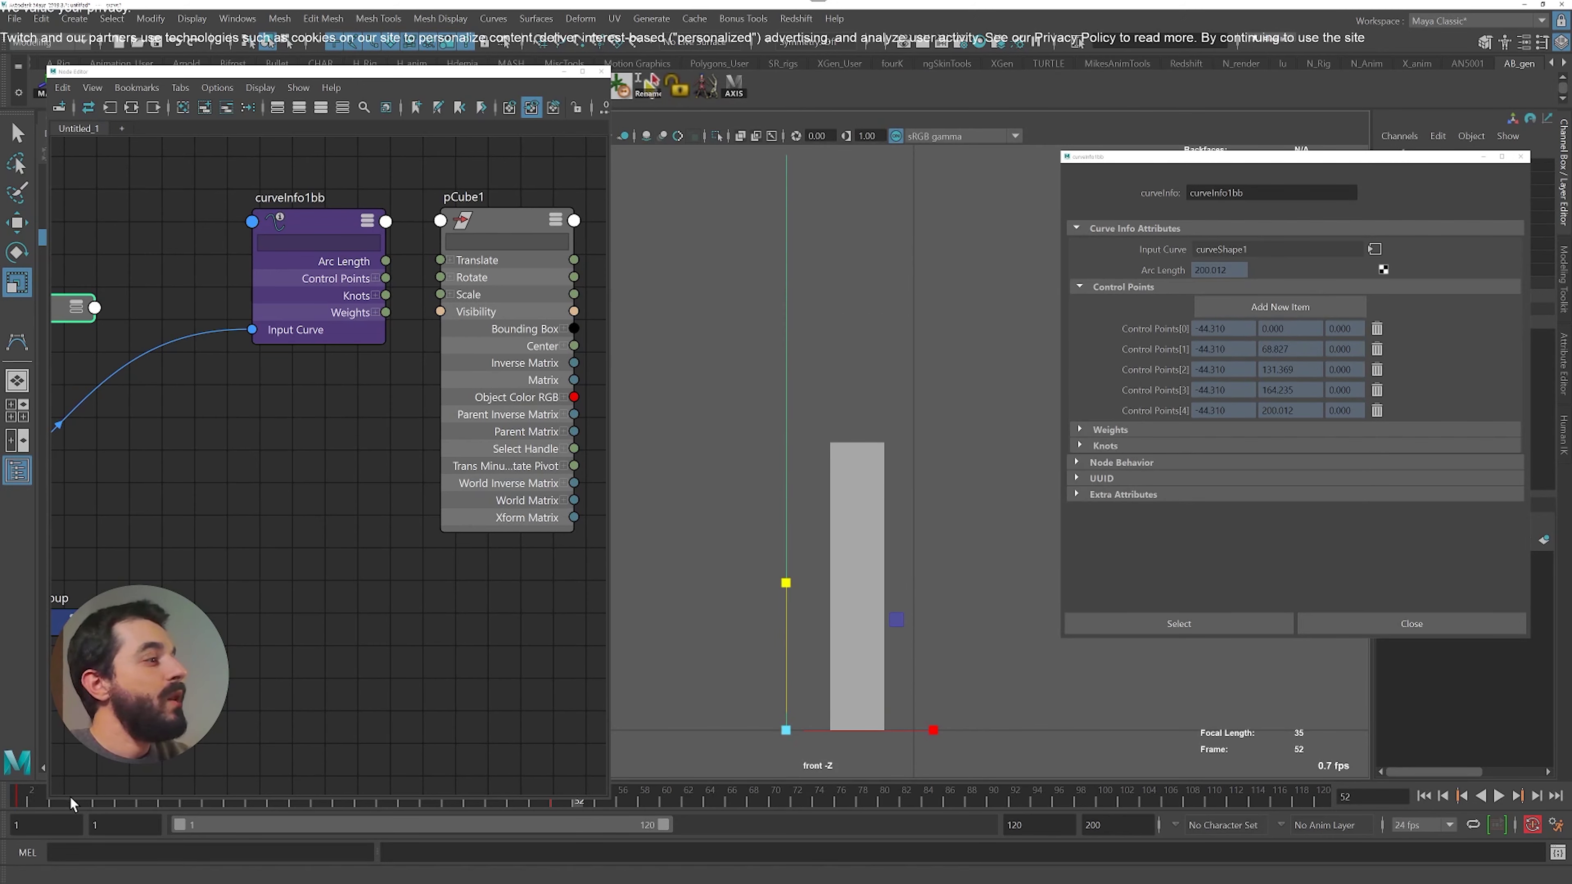
click(20, 800)
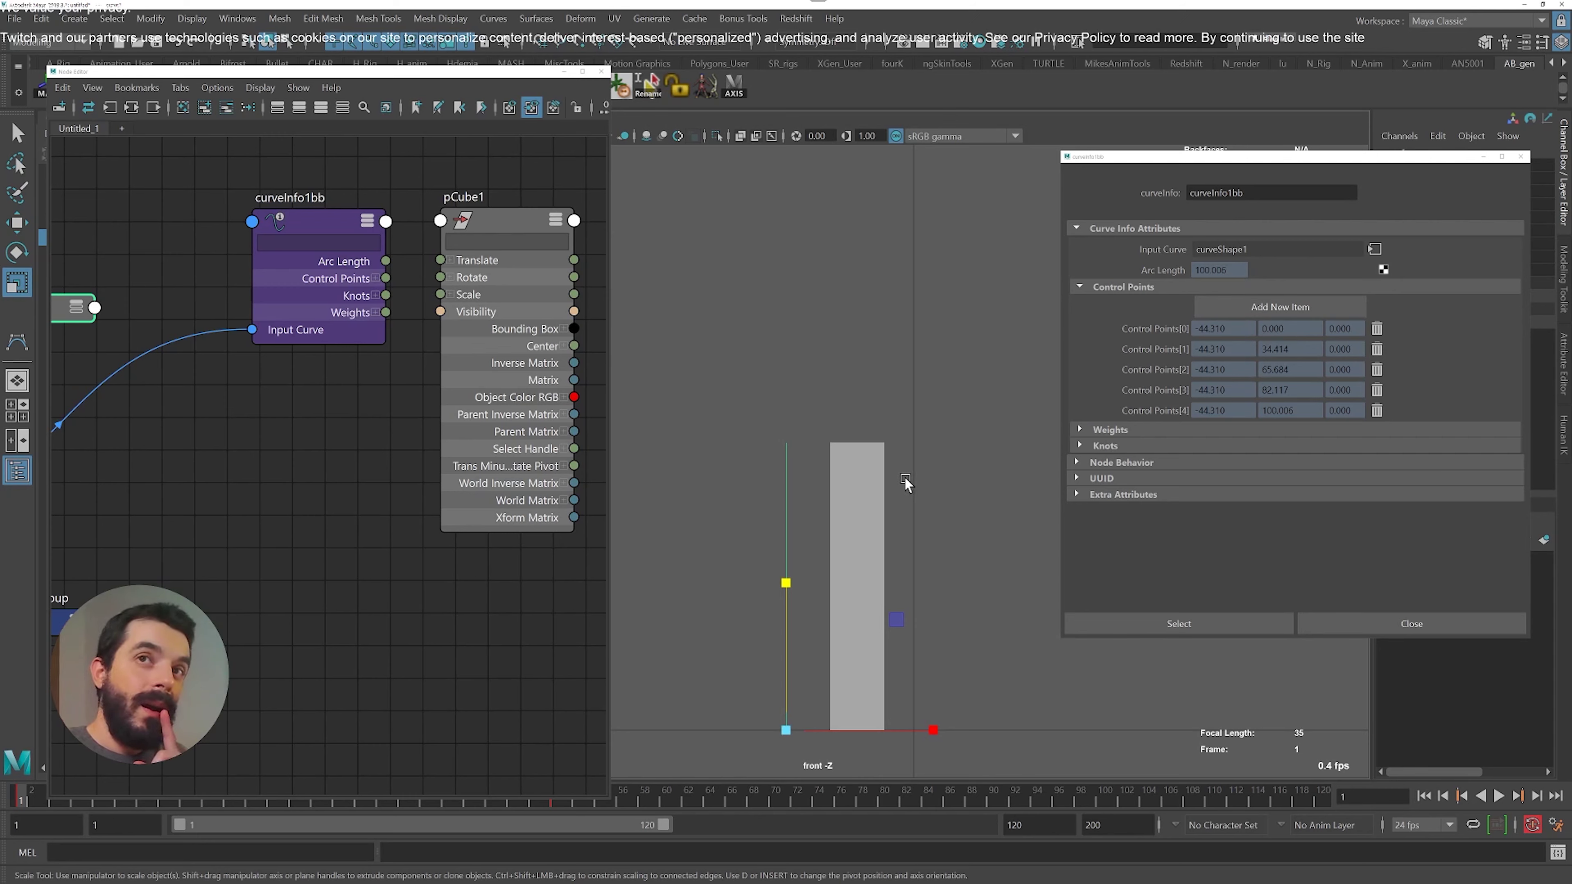
Examine the Arc Length of curveInfo1bb at frame 1 and while scrubbing to frame 50
key(w)
drag(761, 416, 792, 495)
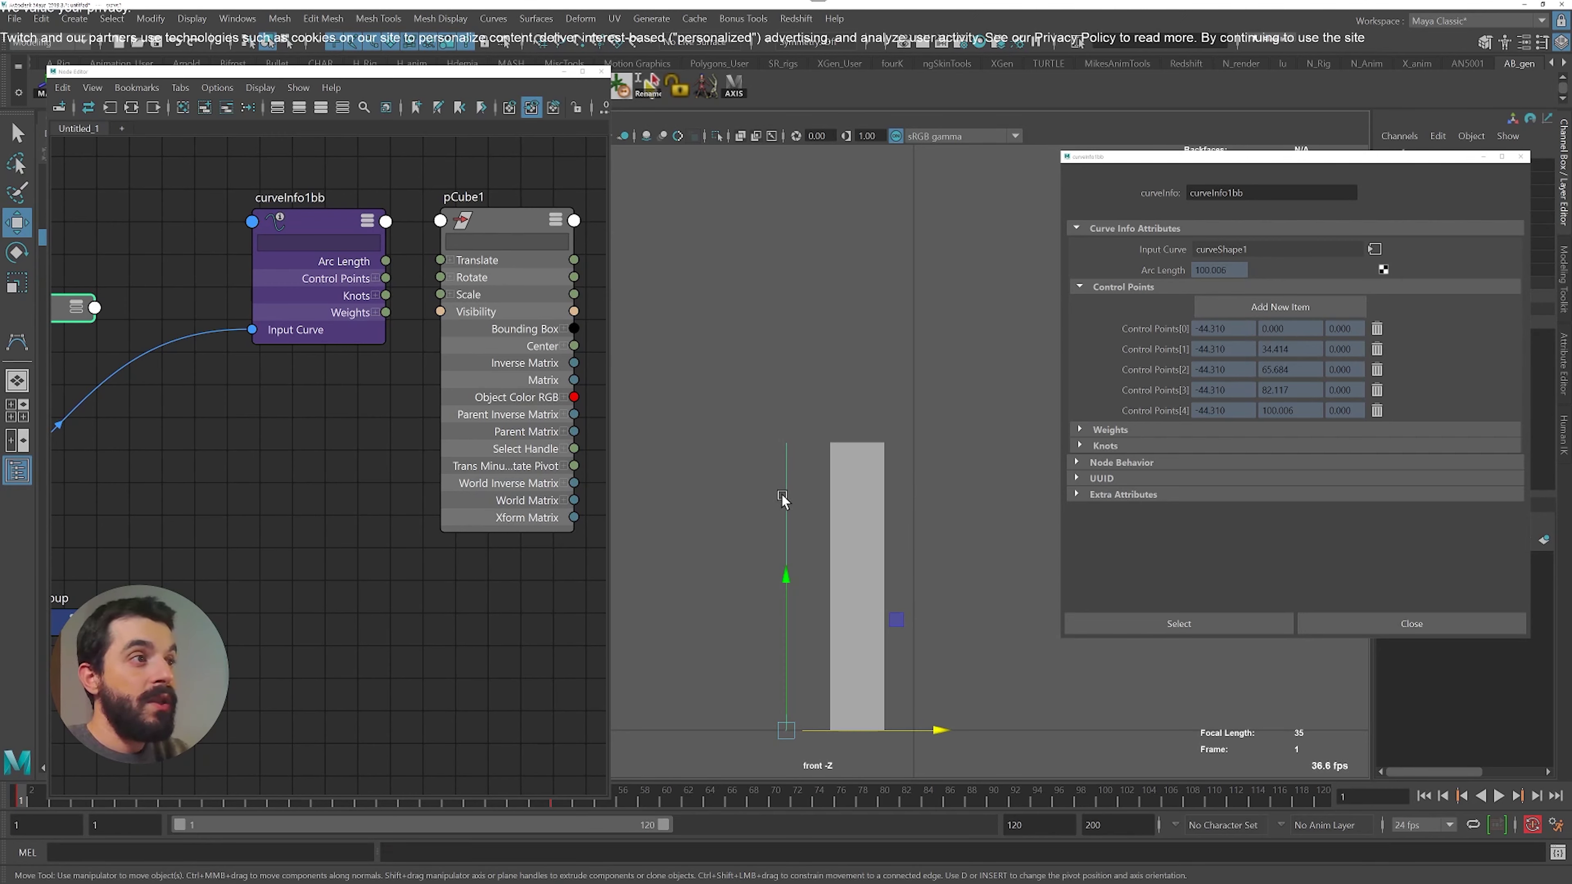
drag(1232, 270, 1170, 271)
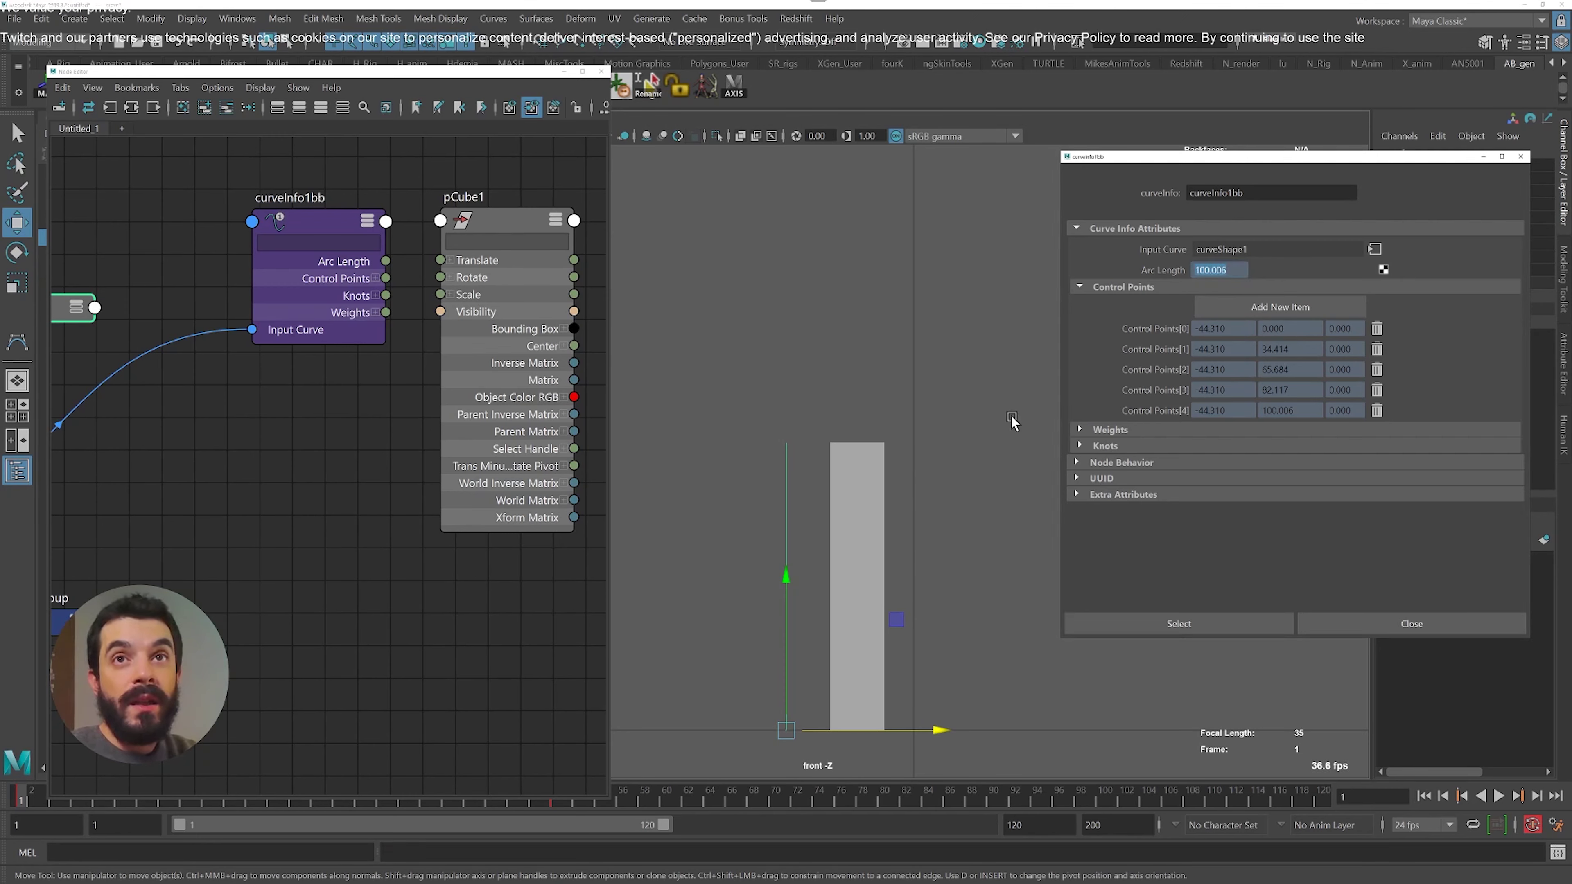
drag(75, 799, 511, 790)
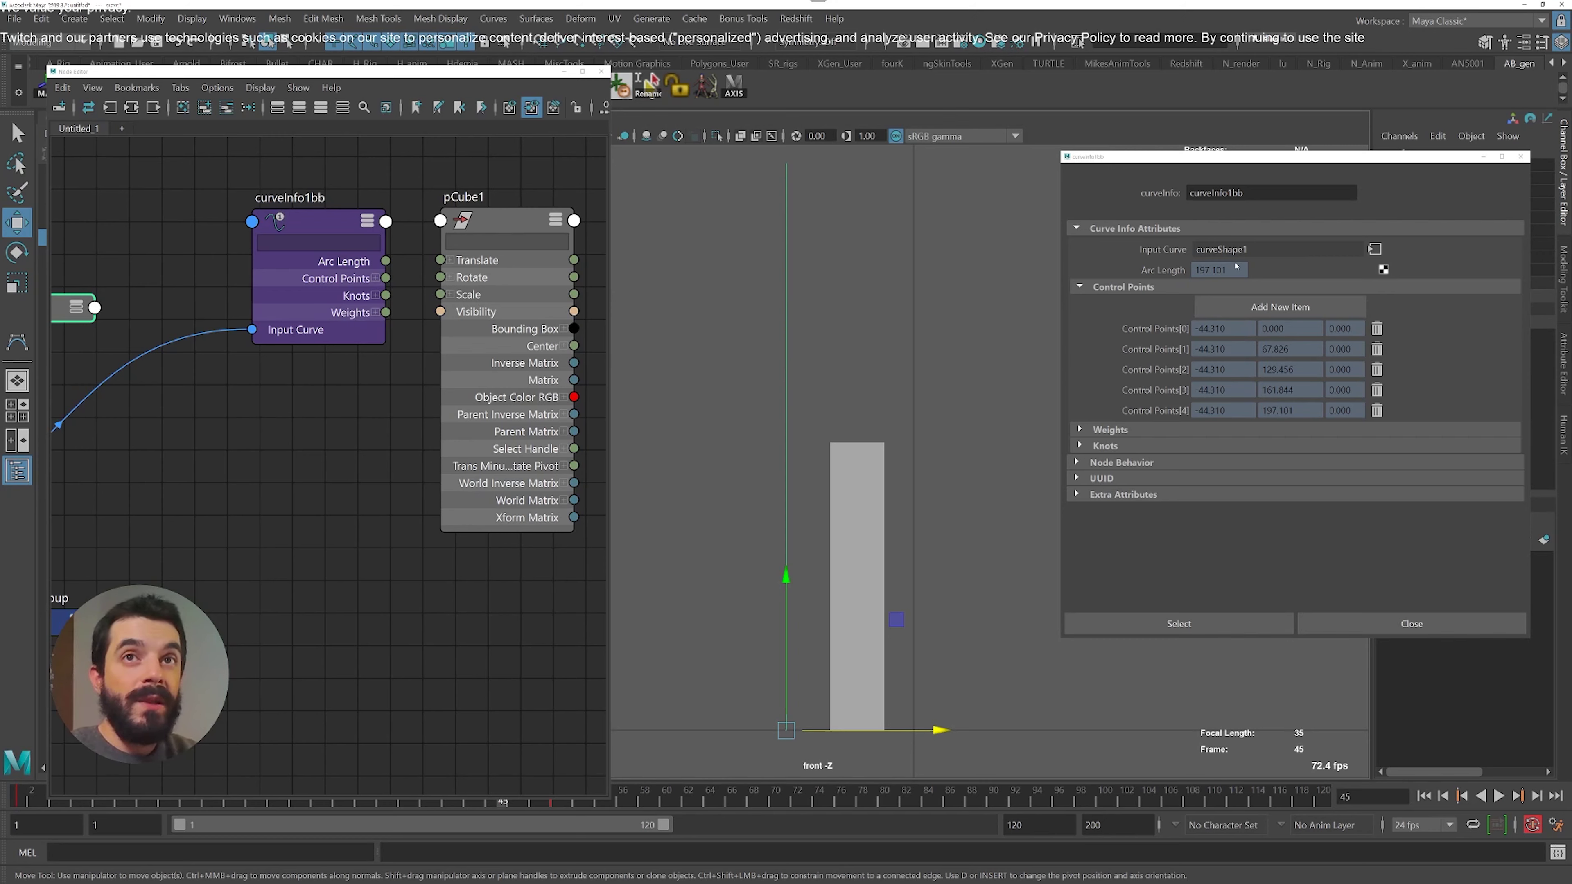
drag(532, 797, 556, 797)
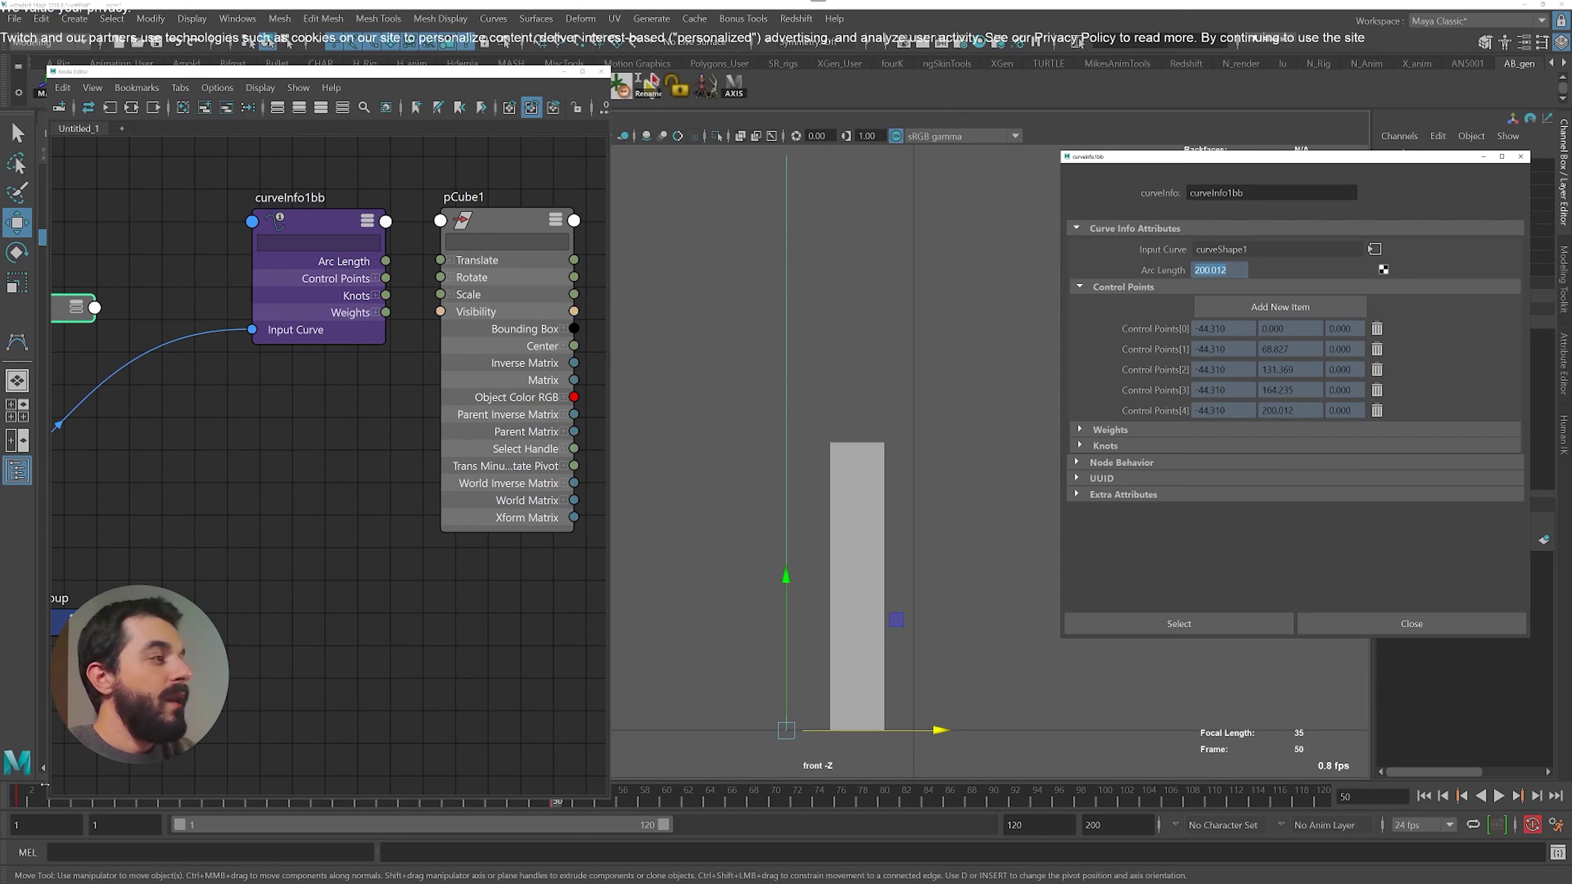
Compare the Arc Length of curveInfo1bb at frame 1 with its value at frame 50
click(25, 800)
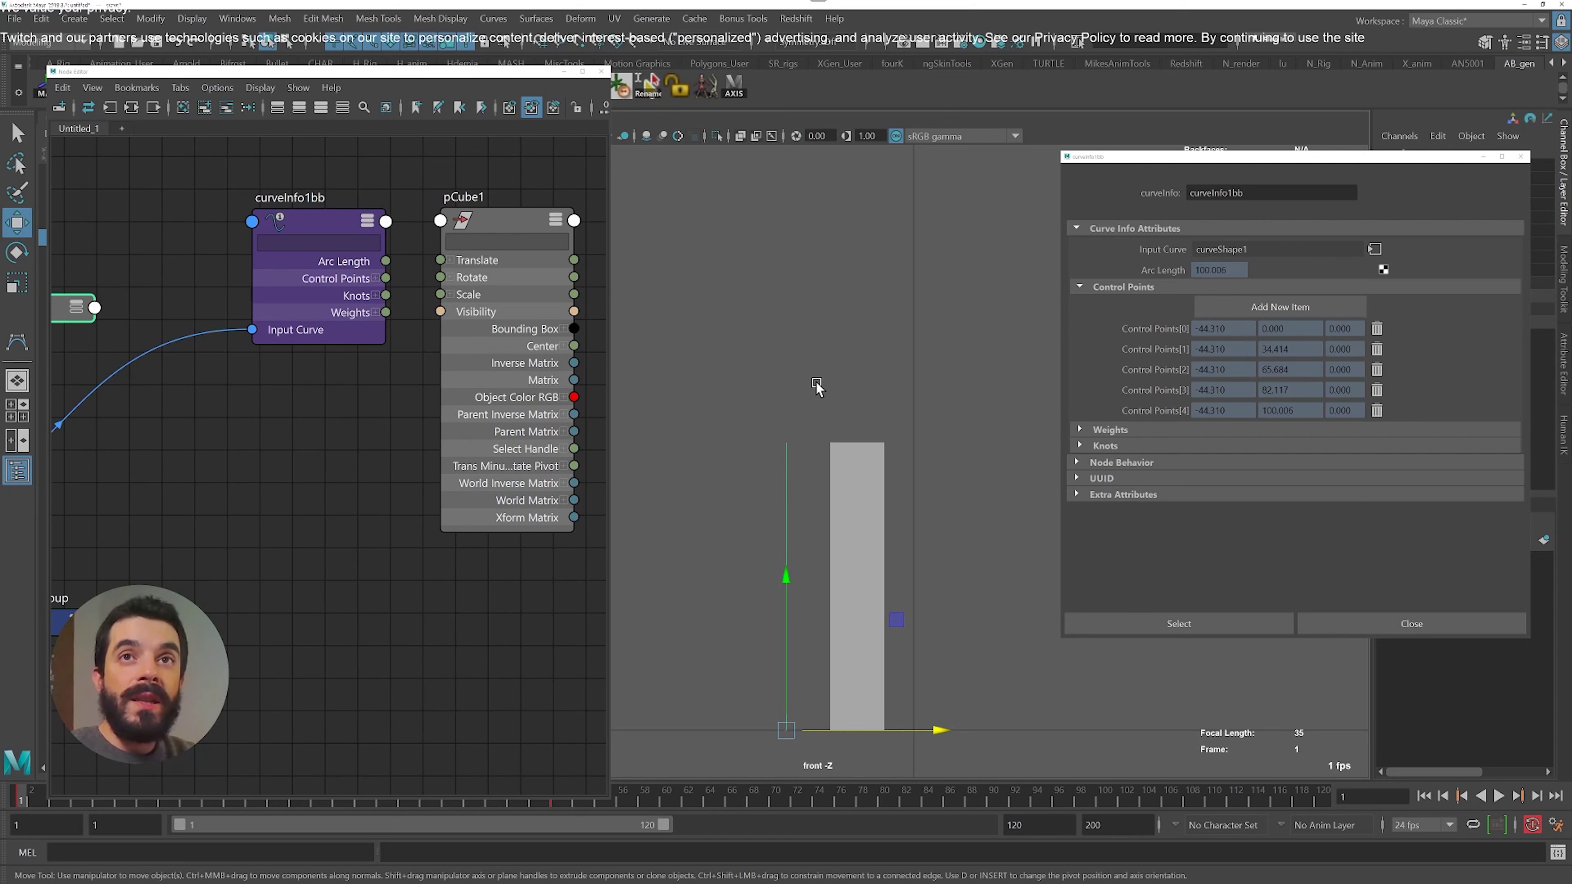
drag(1229, 270, 1172, 277)
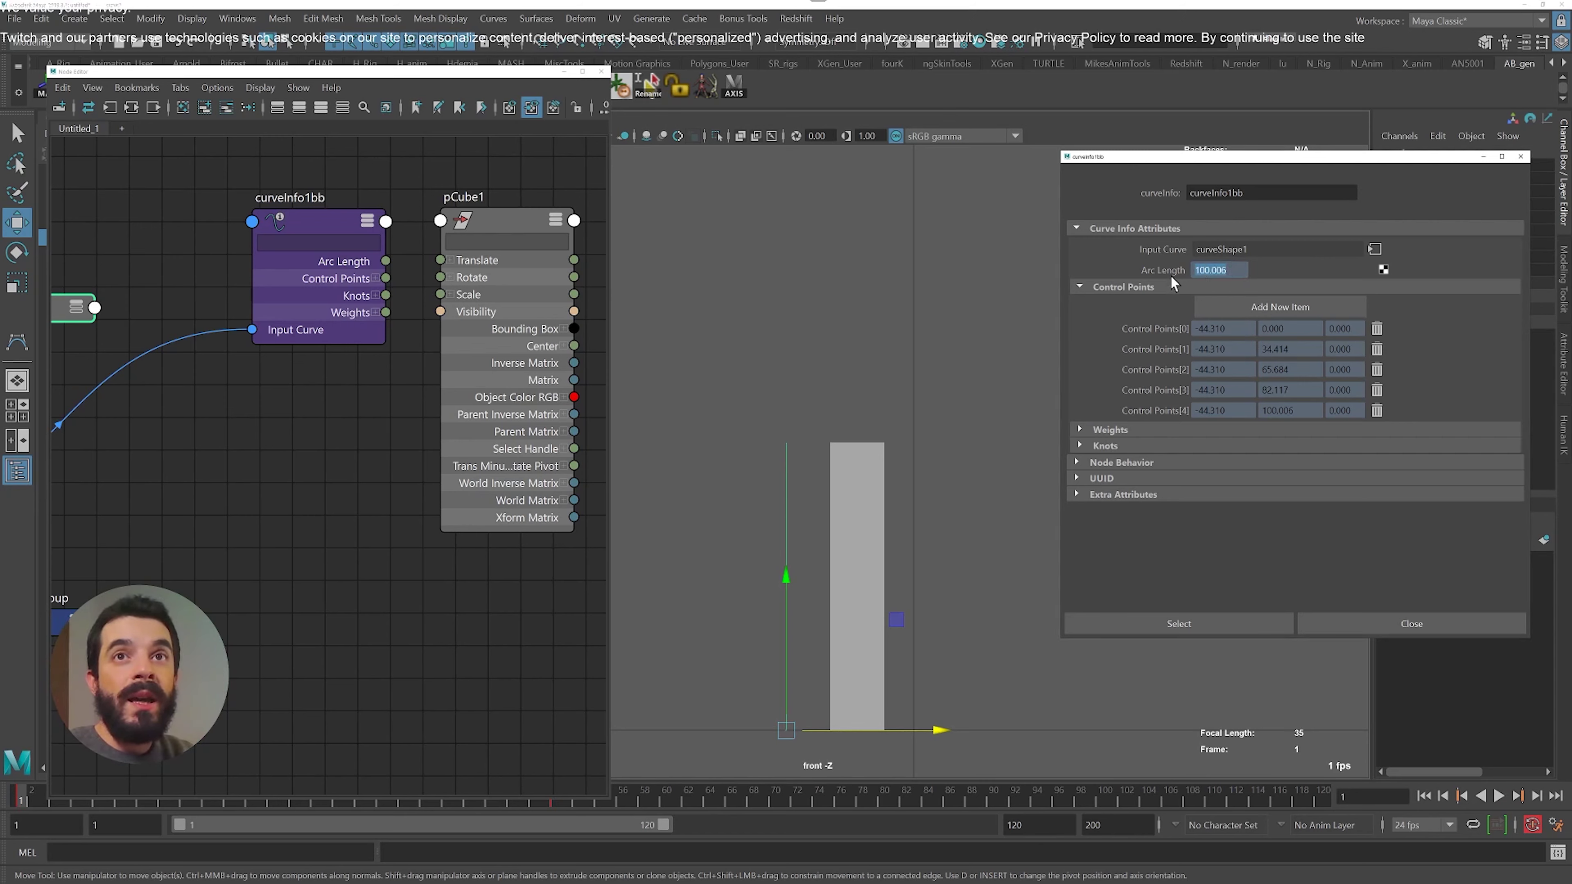
drag(539, 798, 539, 781)
click(559, 798)
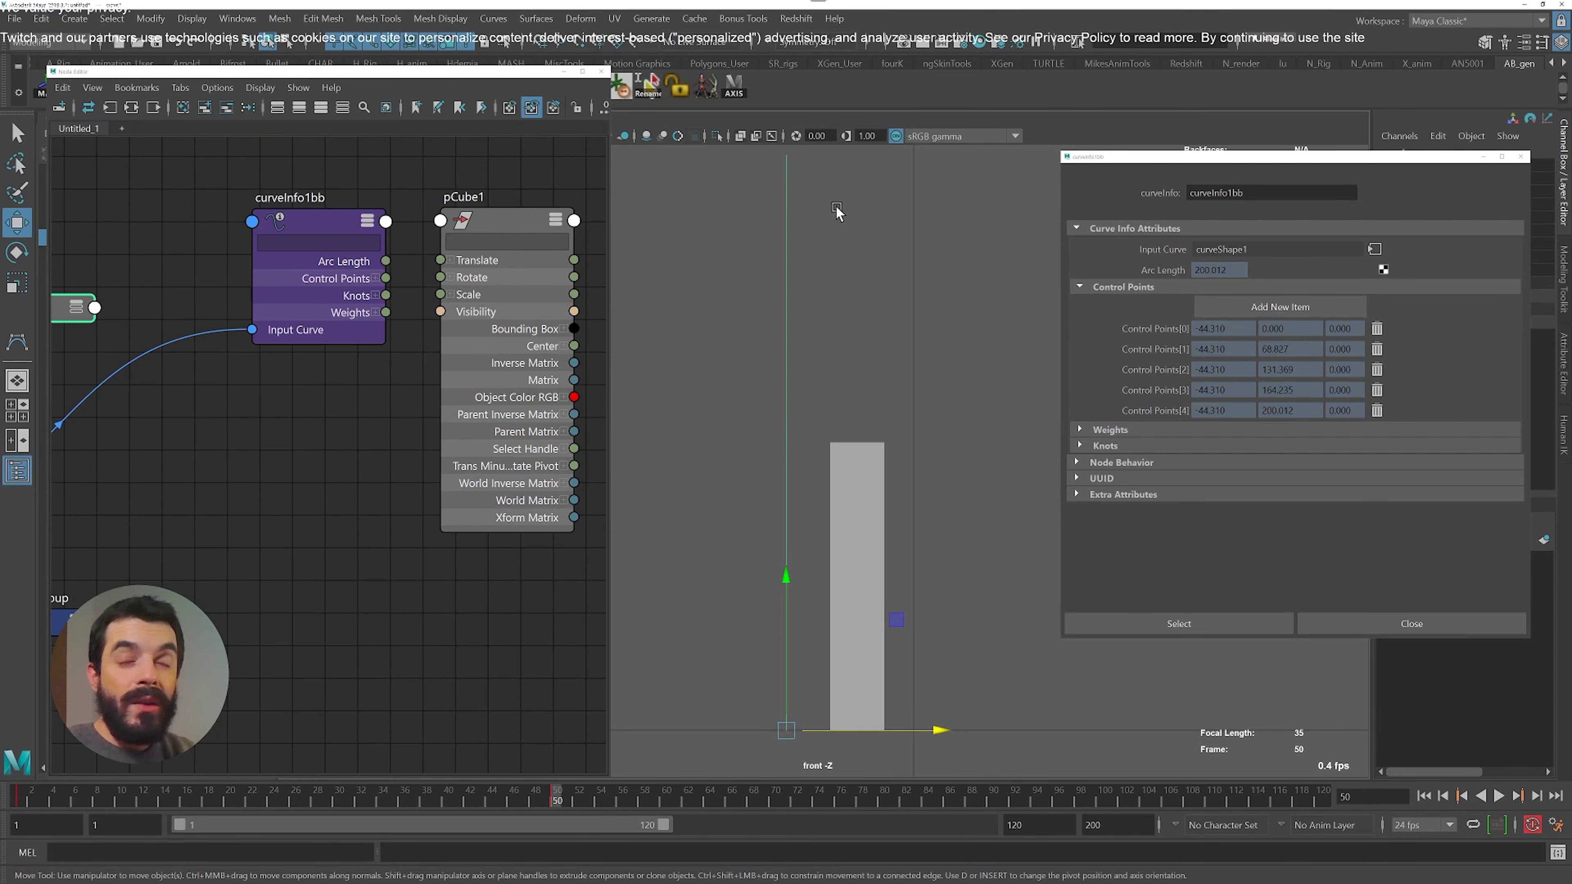
Try a Scale Y of 2 on pCube1 at frame 50 to match the curve's growth, and undo it
click(857, 472)
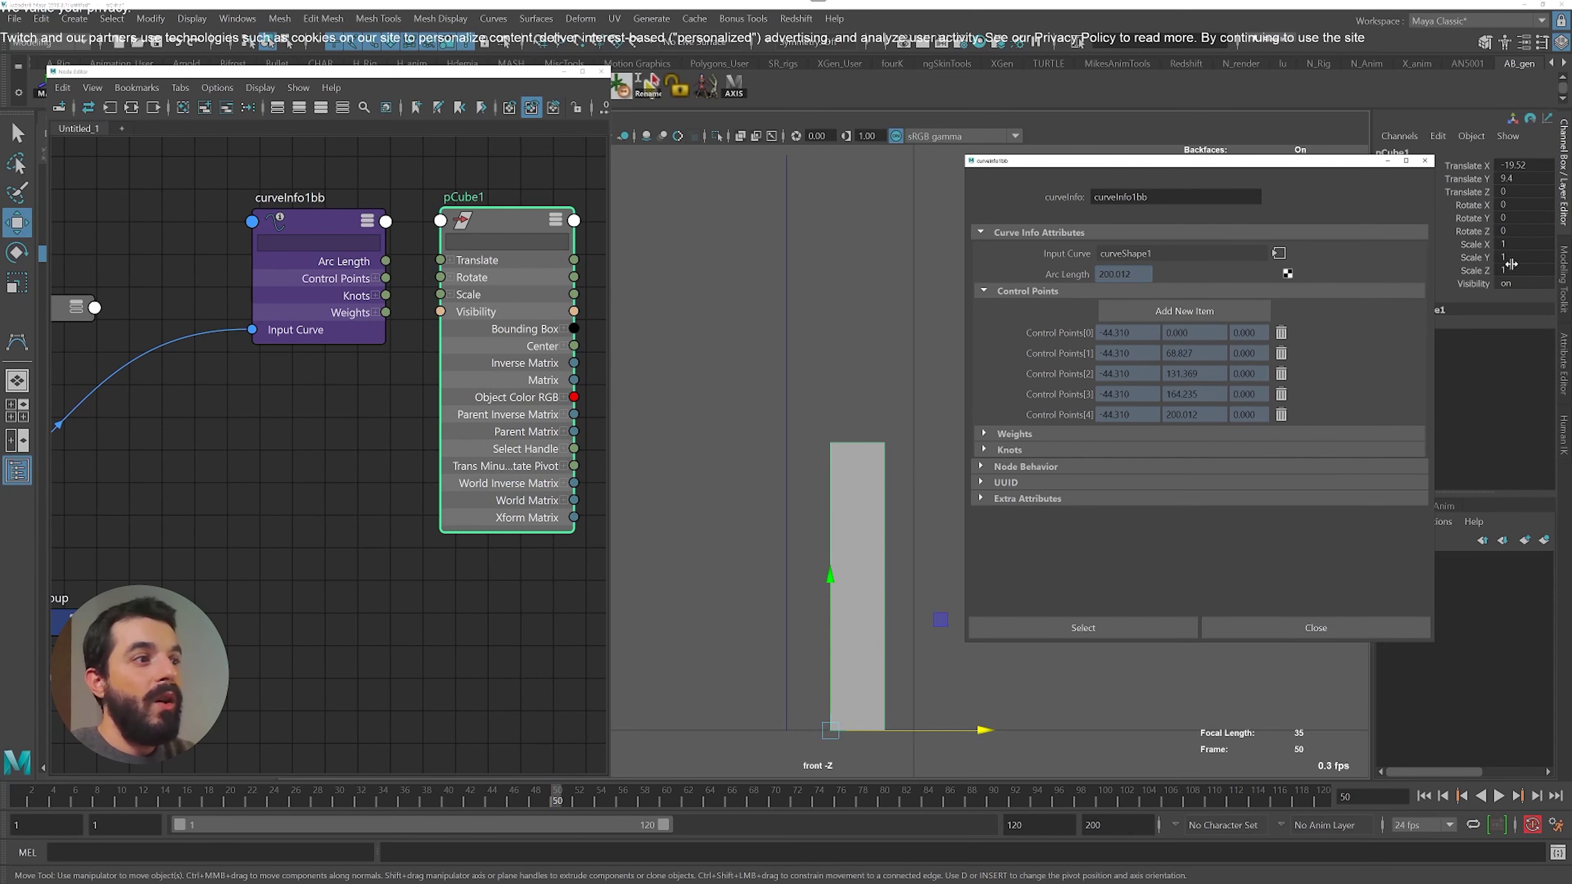
click(1510, 259)
text(2)
key(Return)
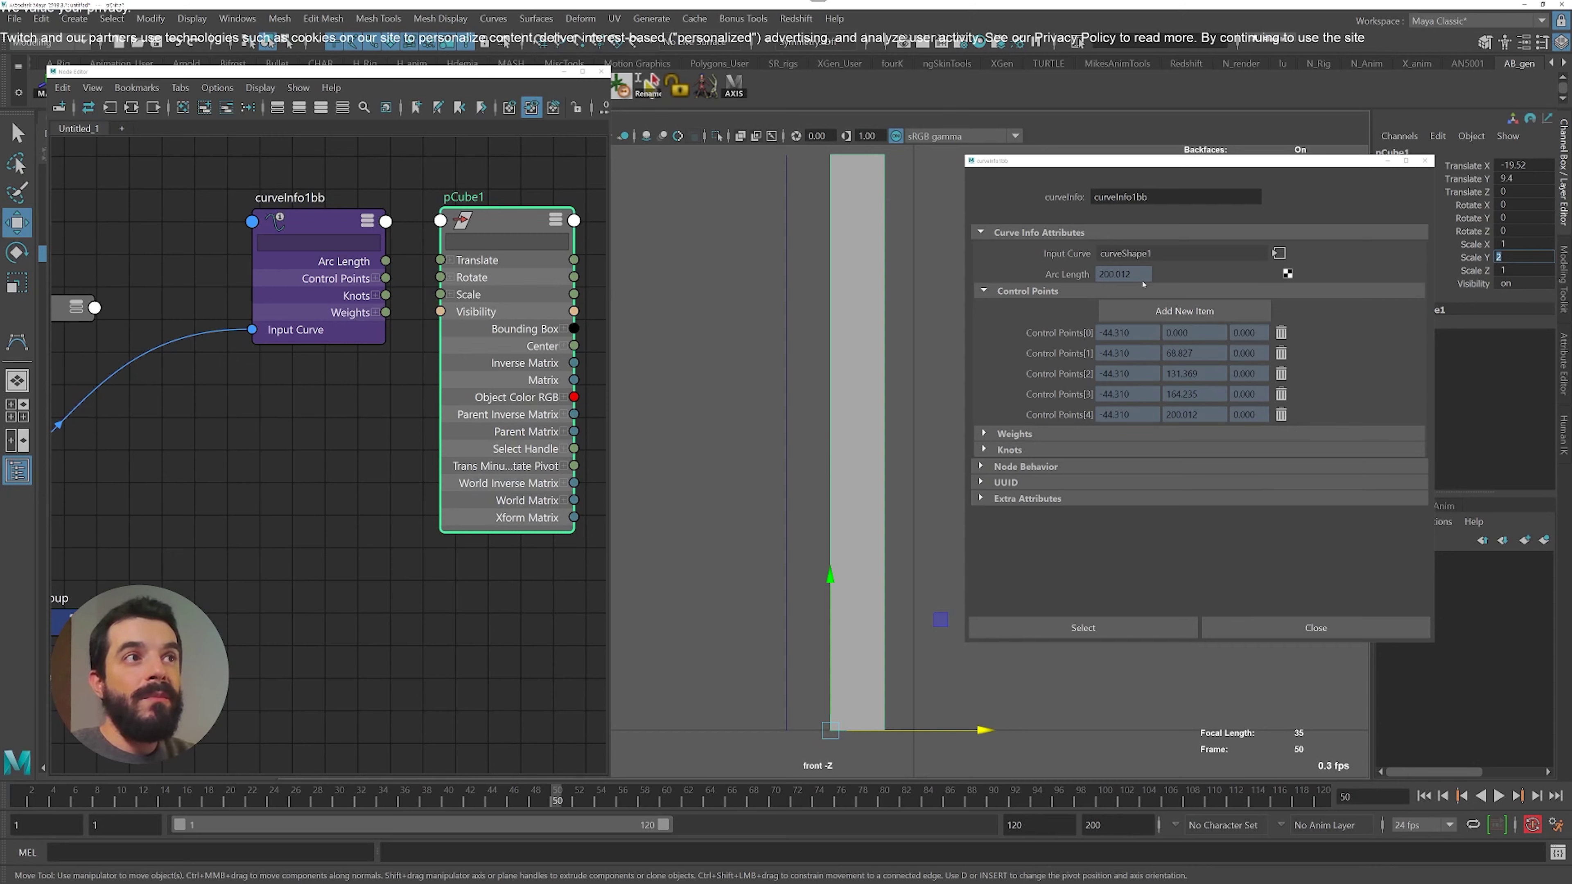
middle_drag(1142, 275, 943, 266)
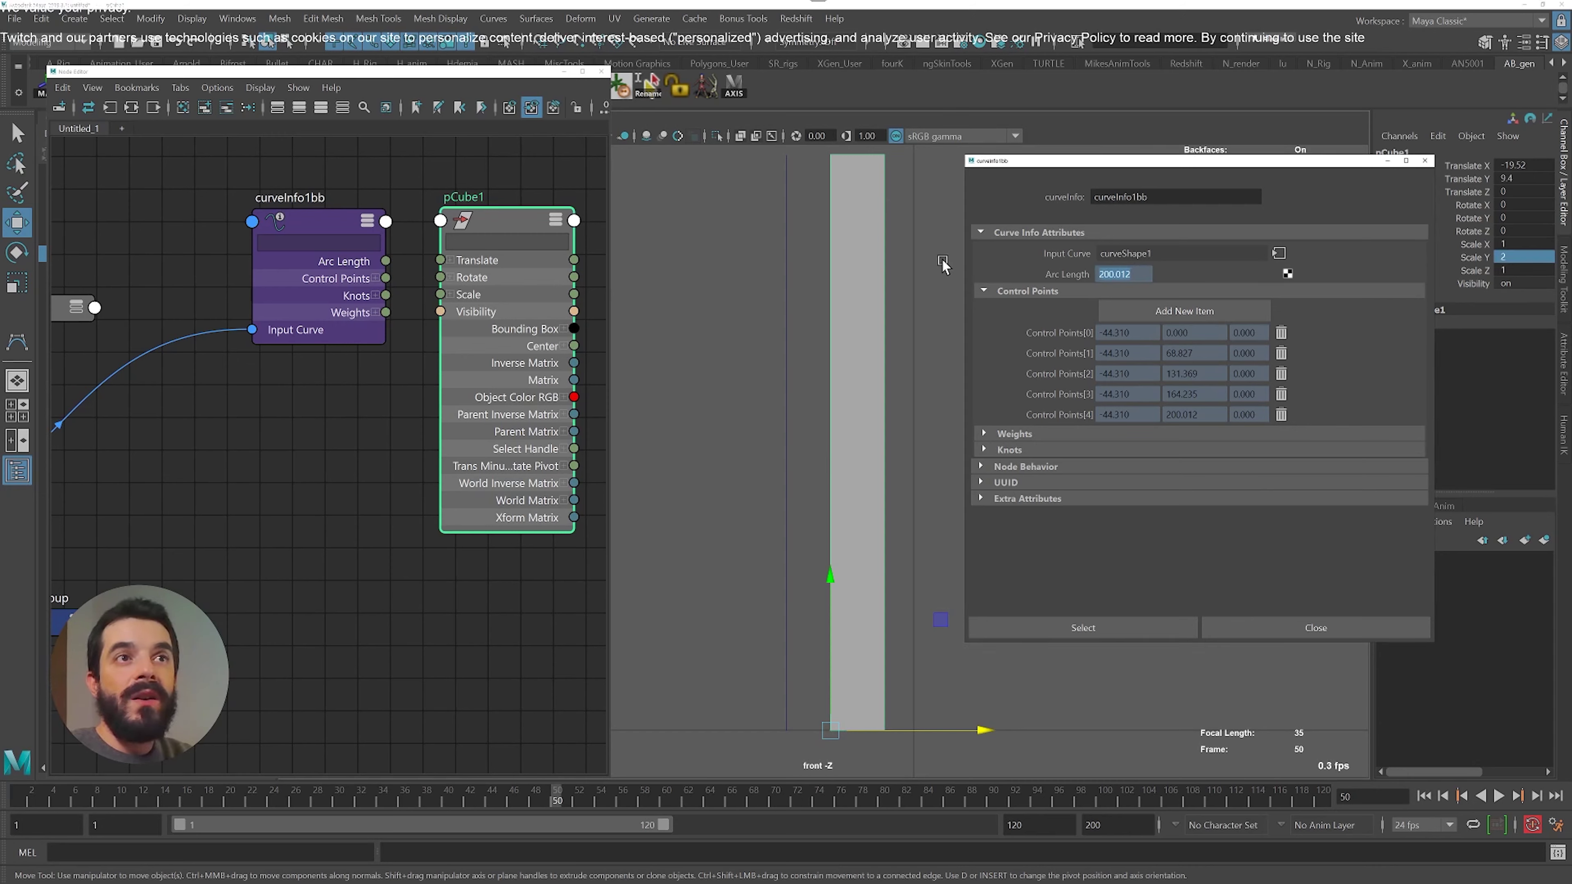
click(1475, 257)
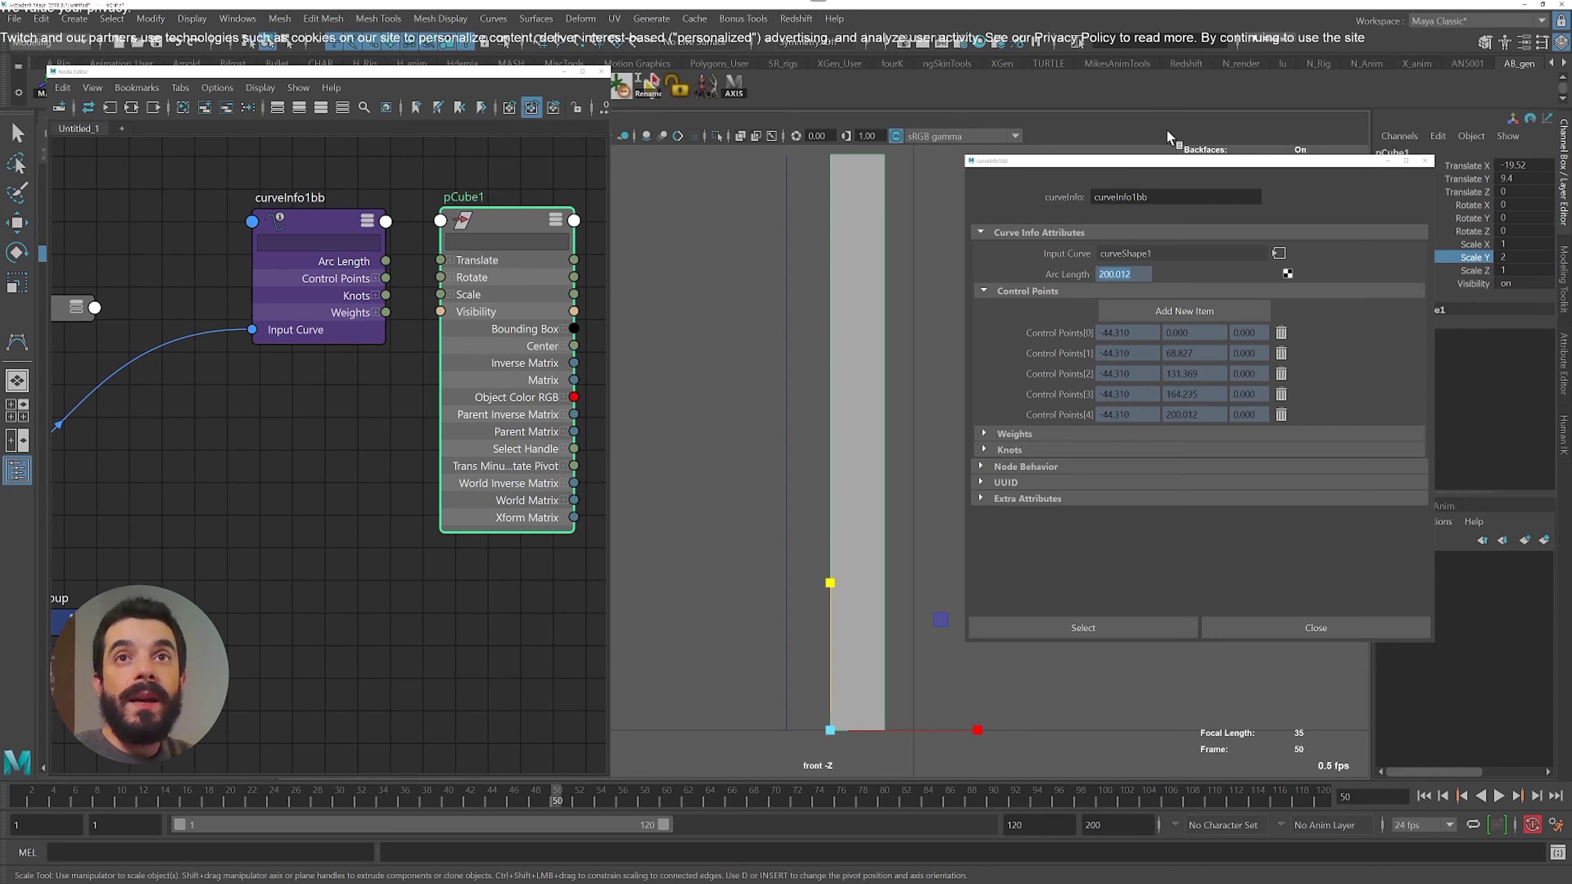
key(ctrl+z)
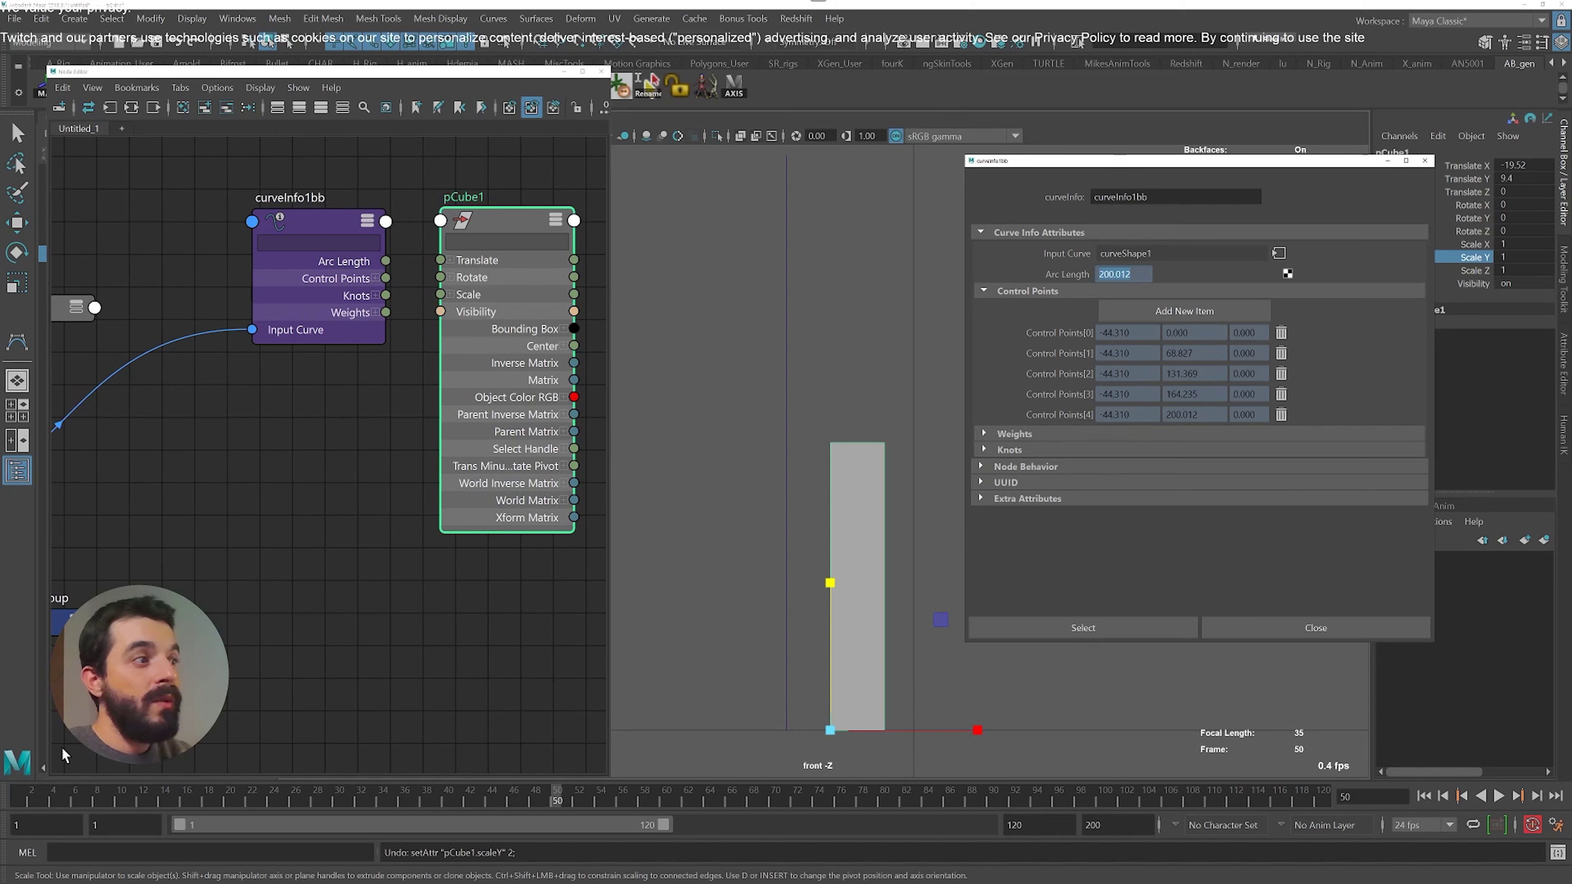
Return to frame 1, add a multiplyDivide node between curveInfo1bb and pCube1, and connect Arc Length to its Input 1X
click(21, 792)
drag(732, 492, 801, 519)
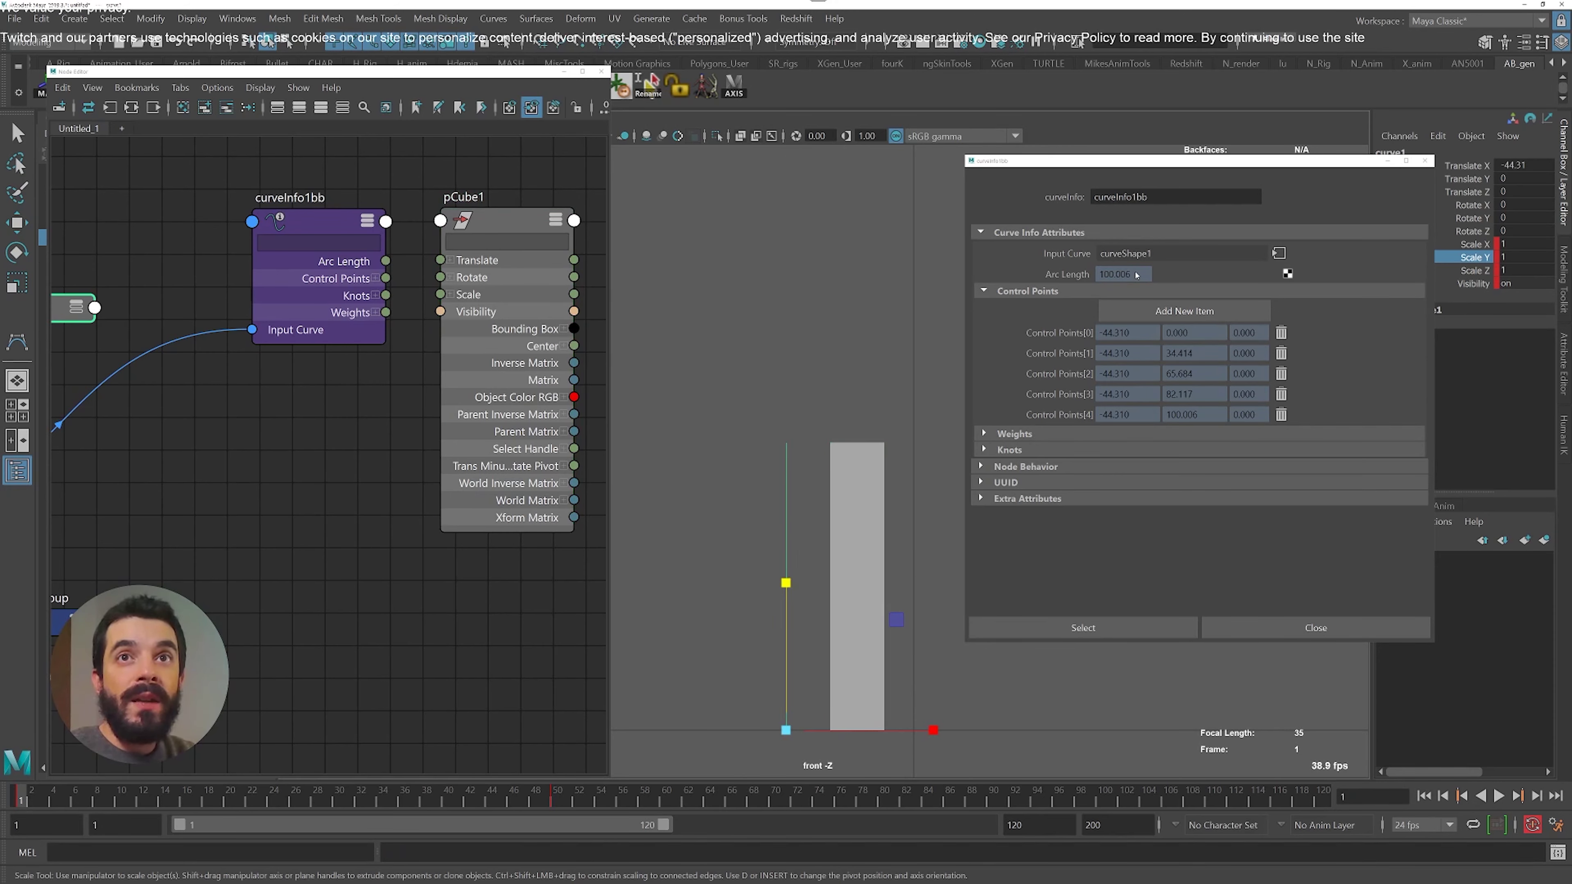
drag(318, 224, 271, 214)
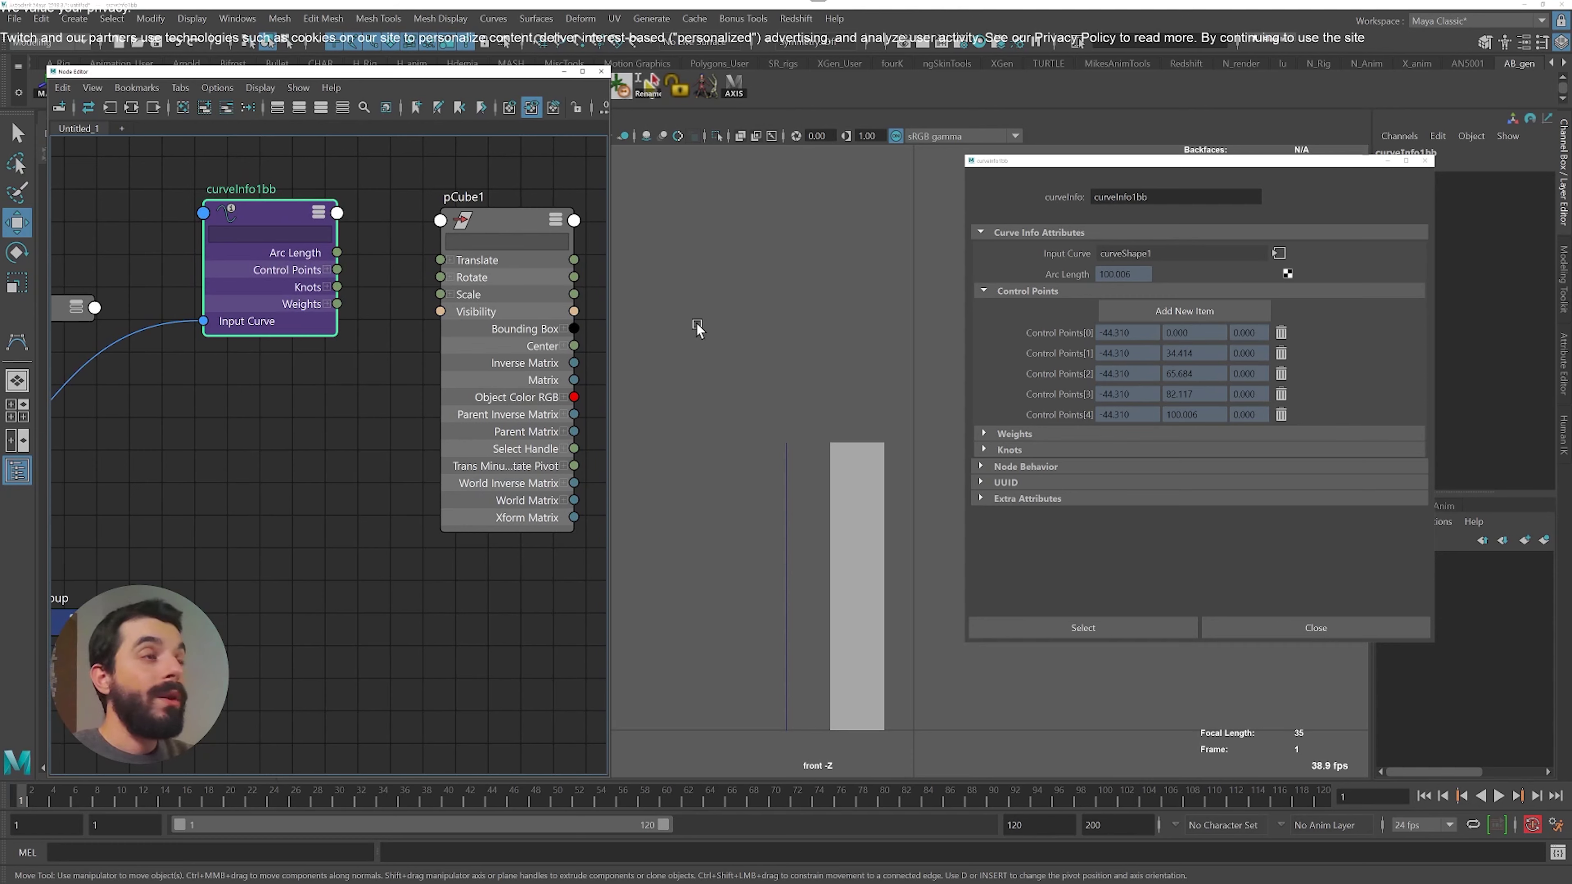
drag(297, 215, 240, 218)
click(343, 223)
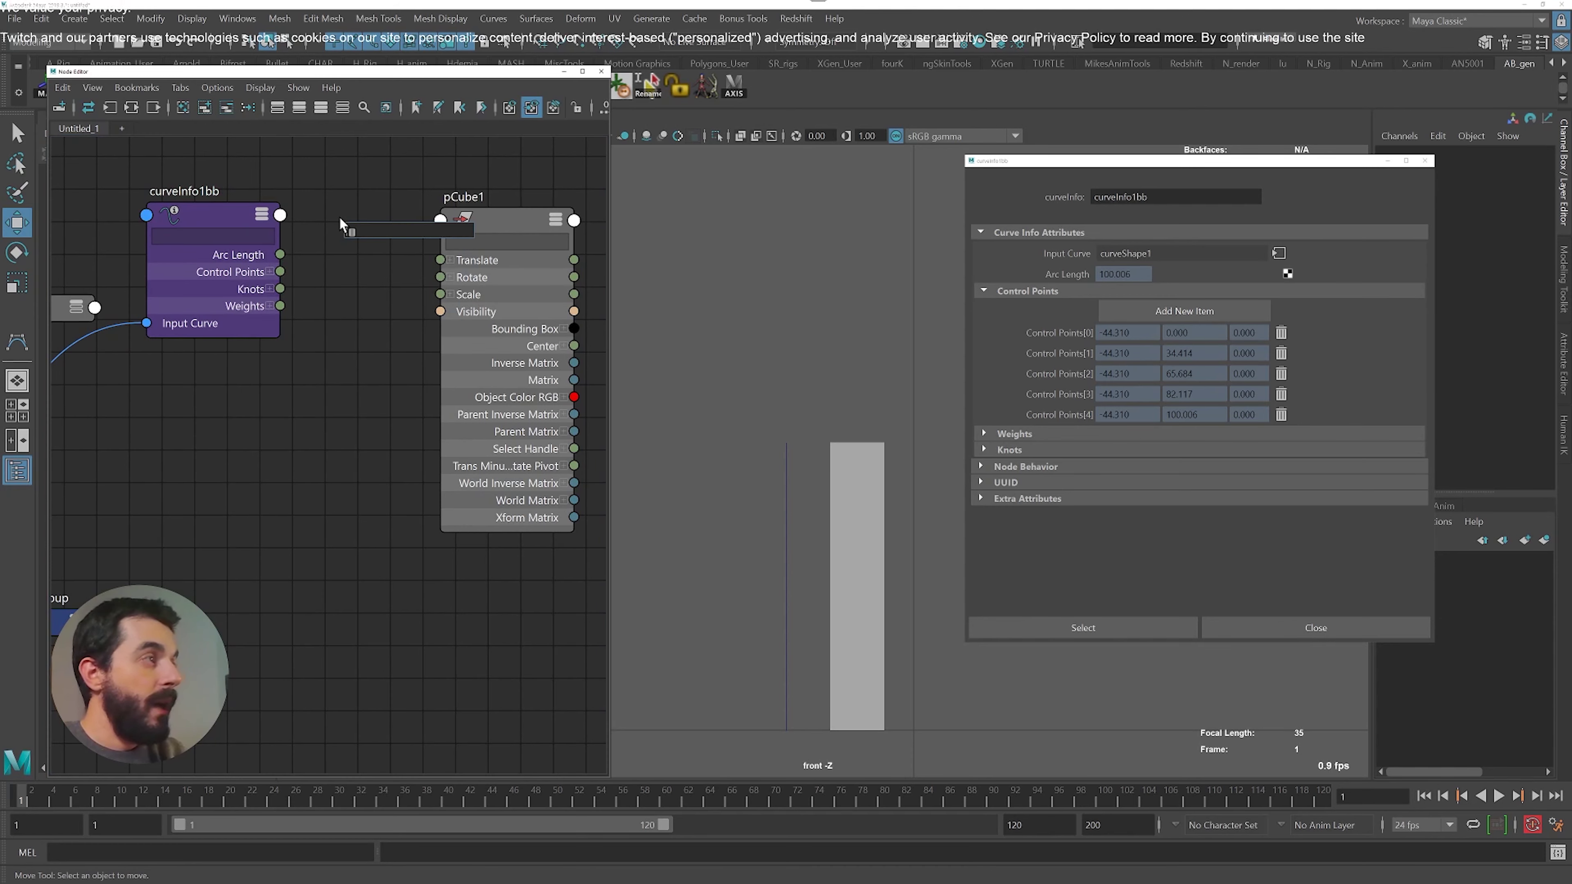
key(Tab)
text(mut)
key(BackSpace)
text(l)
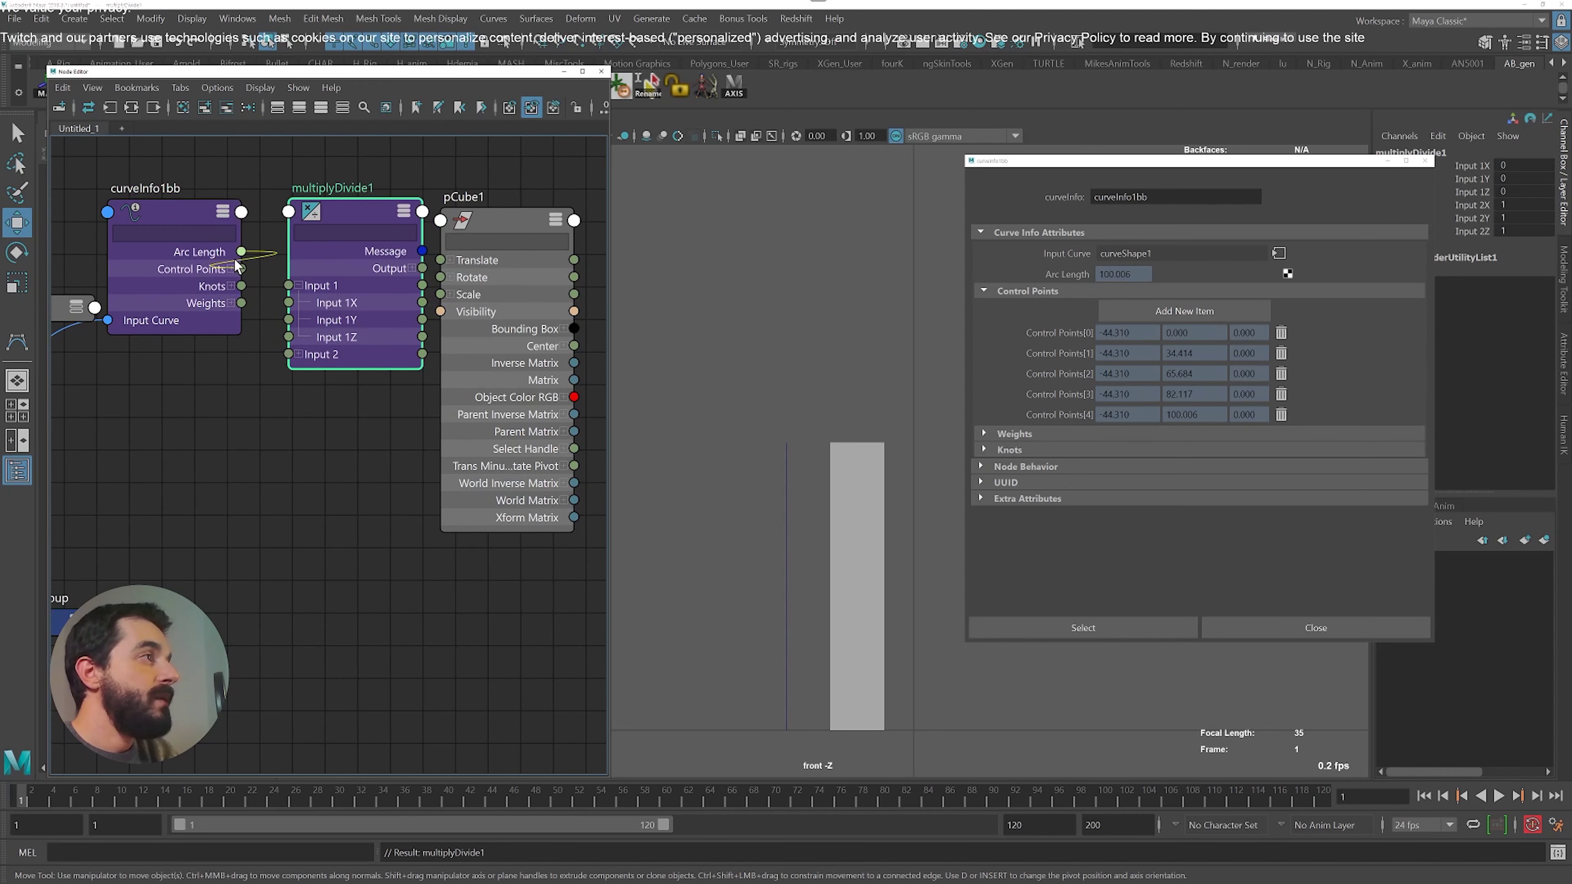
drag(240, 251, 288, 302)
Compare multiplyDivide1's Input 1X with curveInfo1bb's Arc Length while scrubbing to frame 43, and return to frame 1
click(1287, 273)
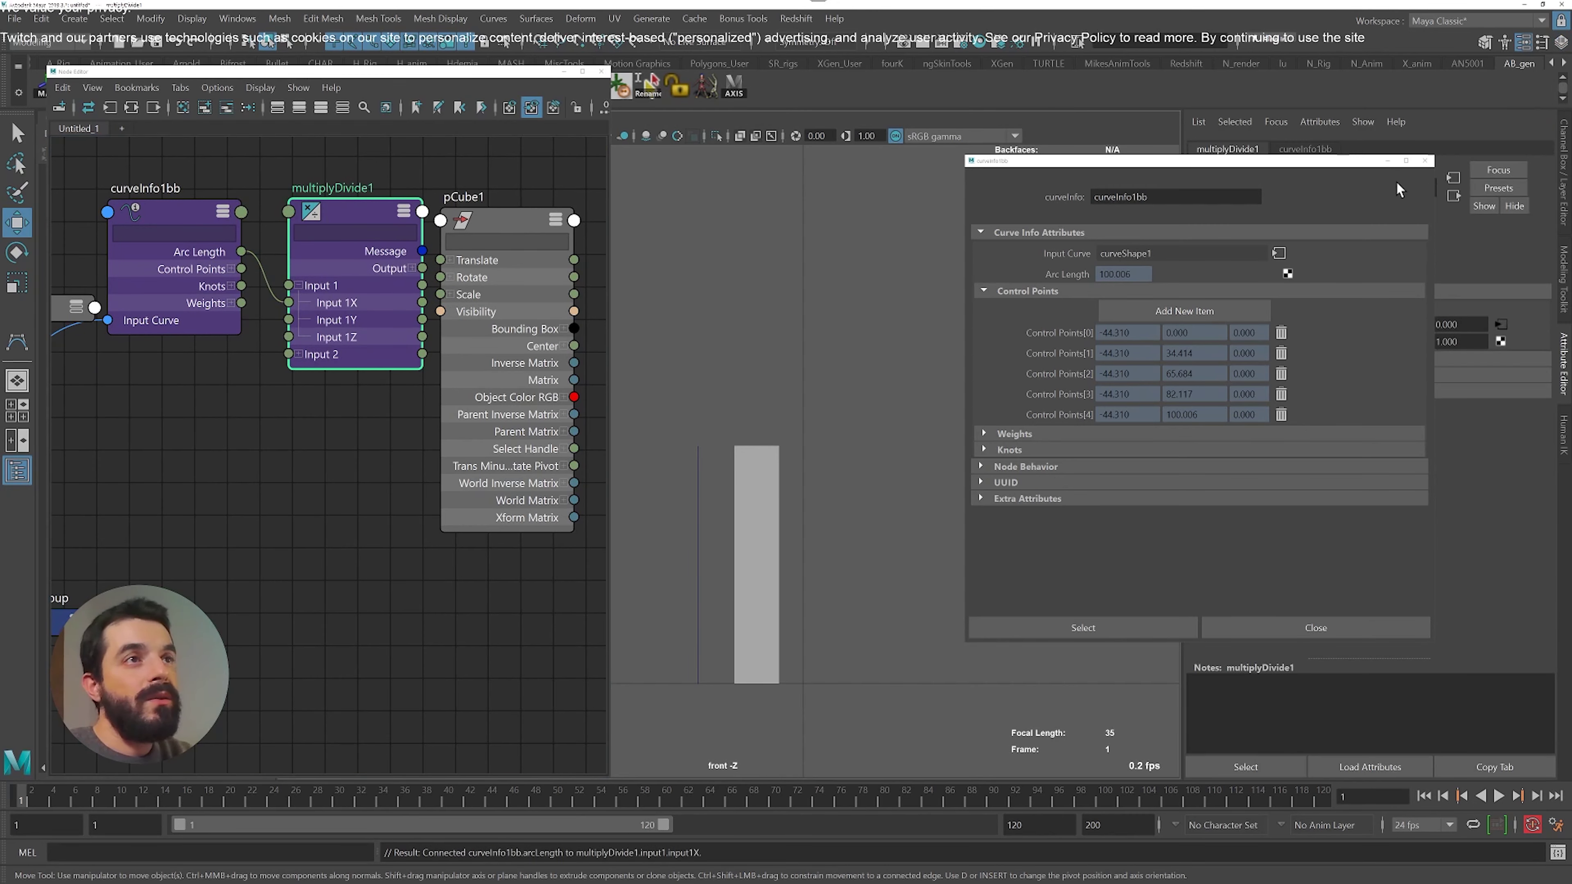
drag(1321, 282, 1329, 443)
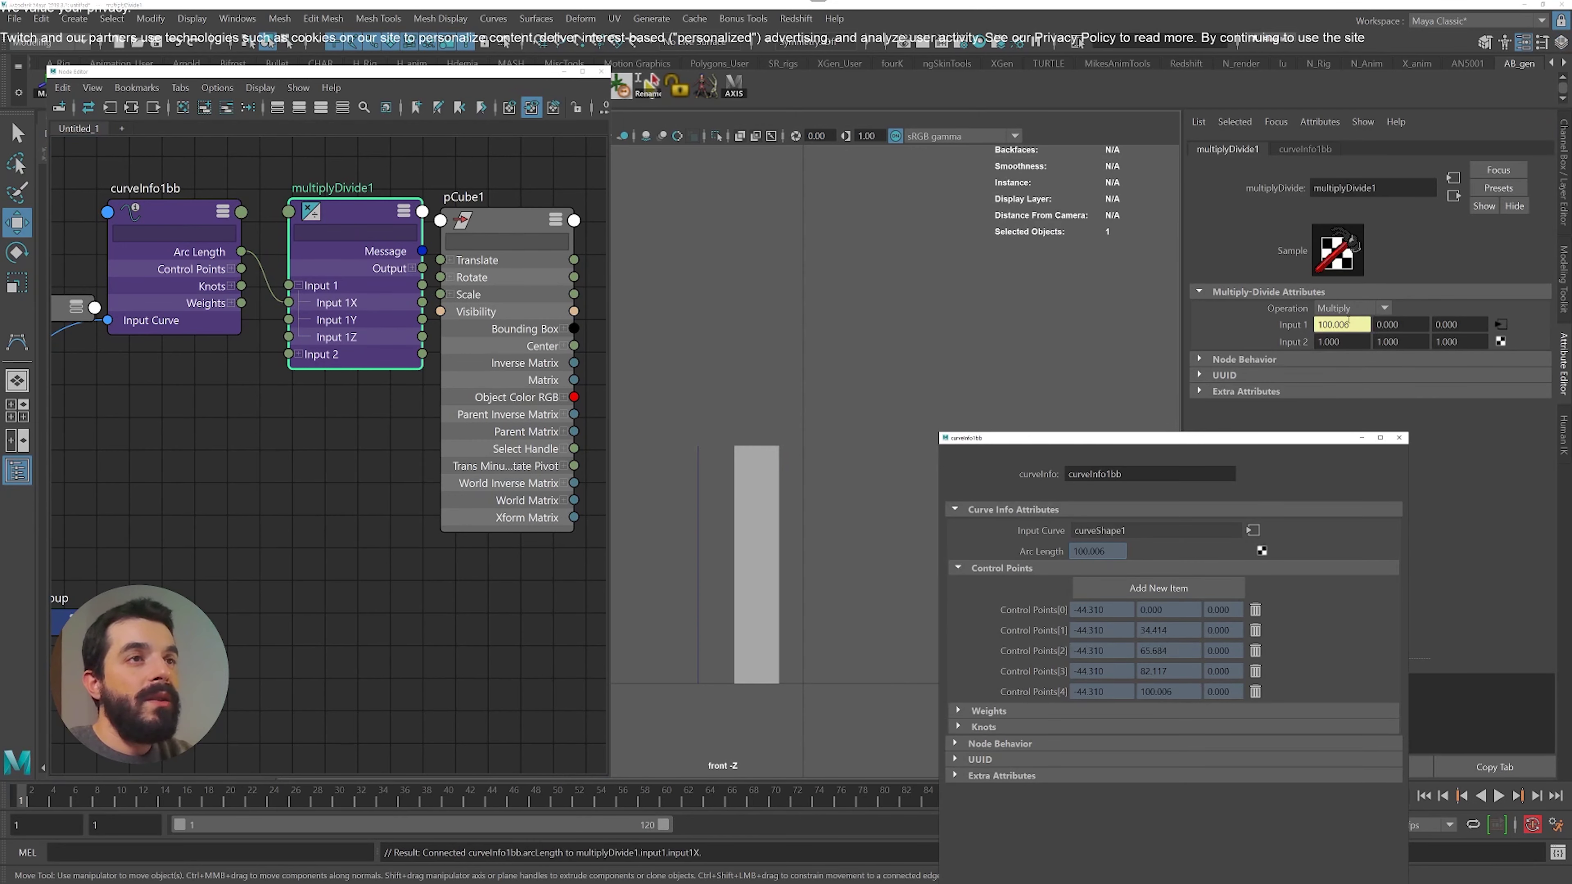
drag(1355, 324, 1314, 323)
drag(55, 795, 481, 793)
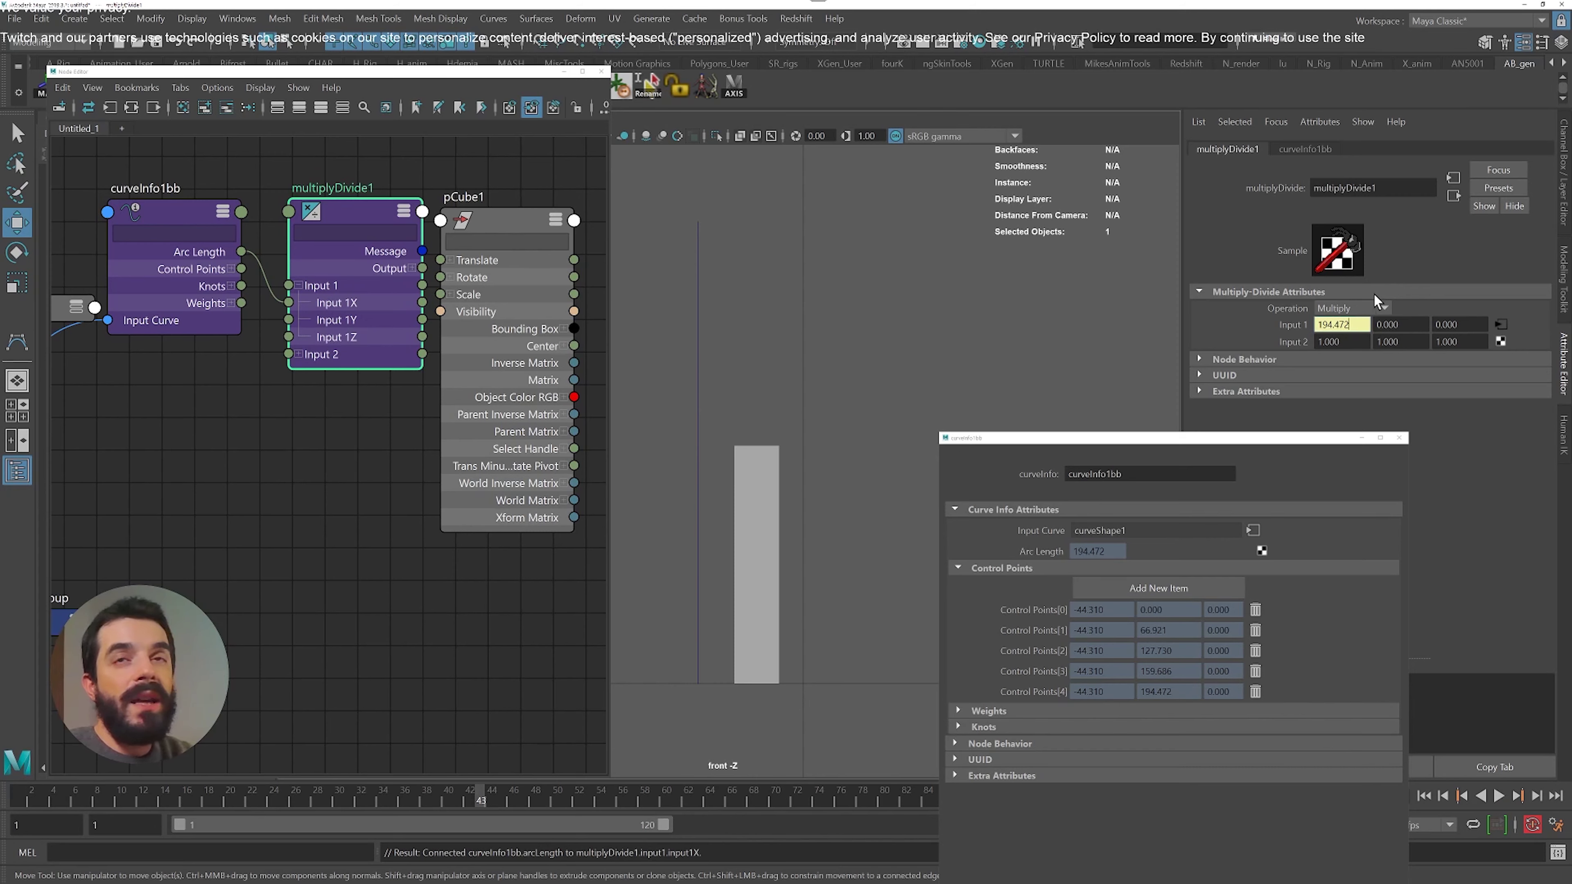
click(12, 798)
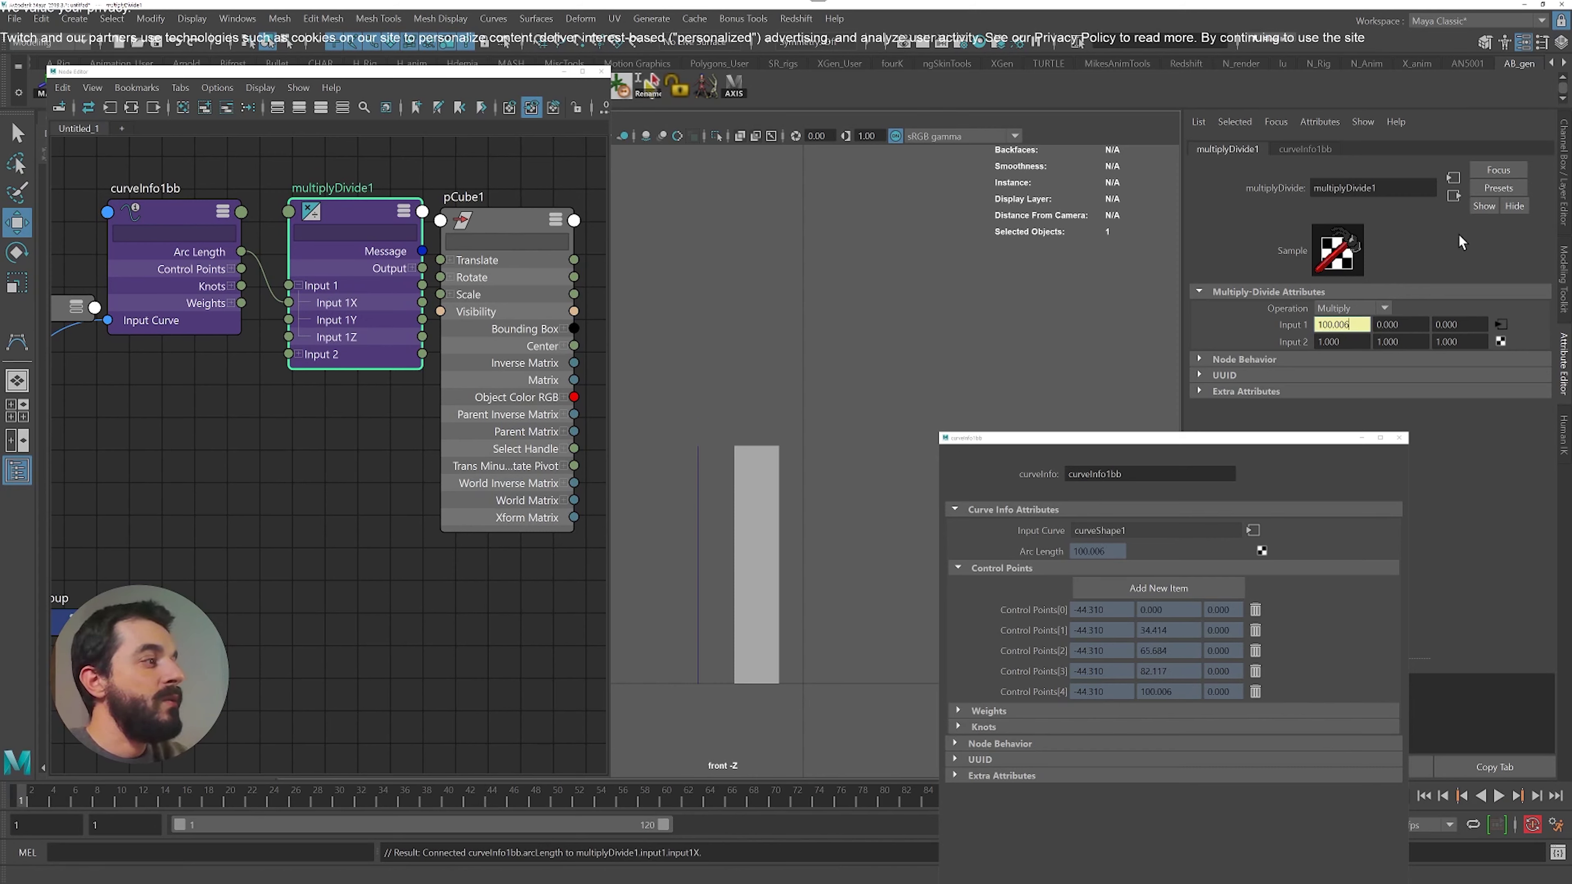
Set Input 2X of multiplyDivide1 to 100.006 and its operation to Divide
drag(1344, 341, 1306, 341)
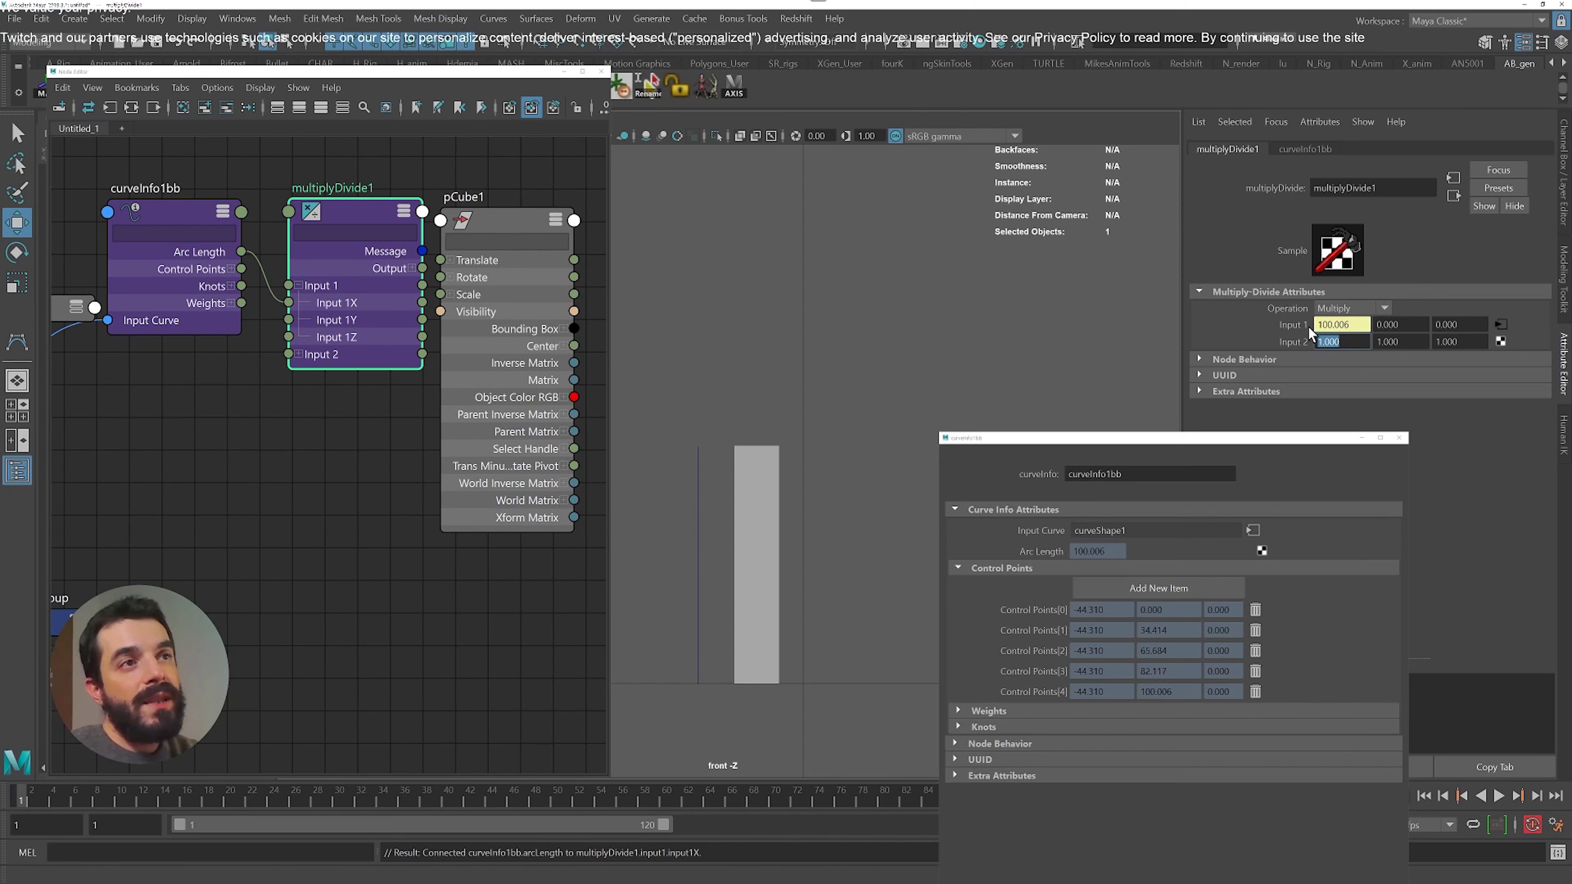
click(1351, 308)
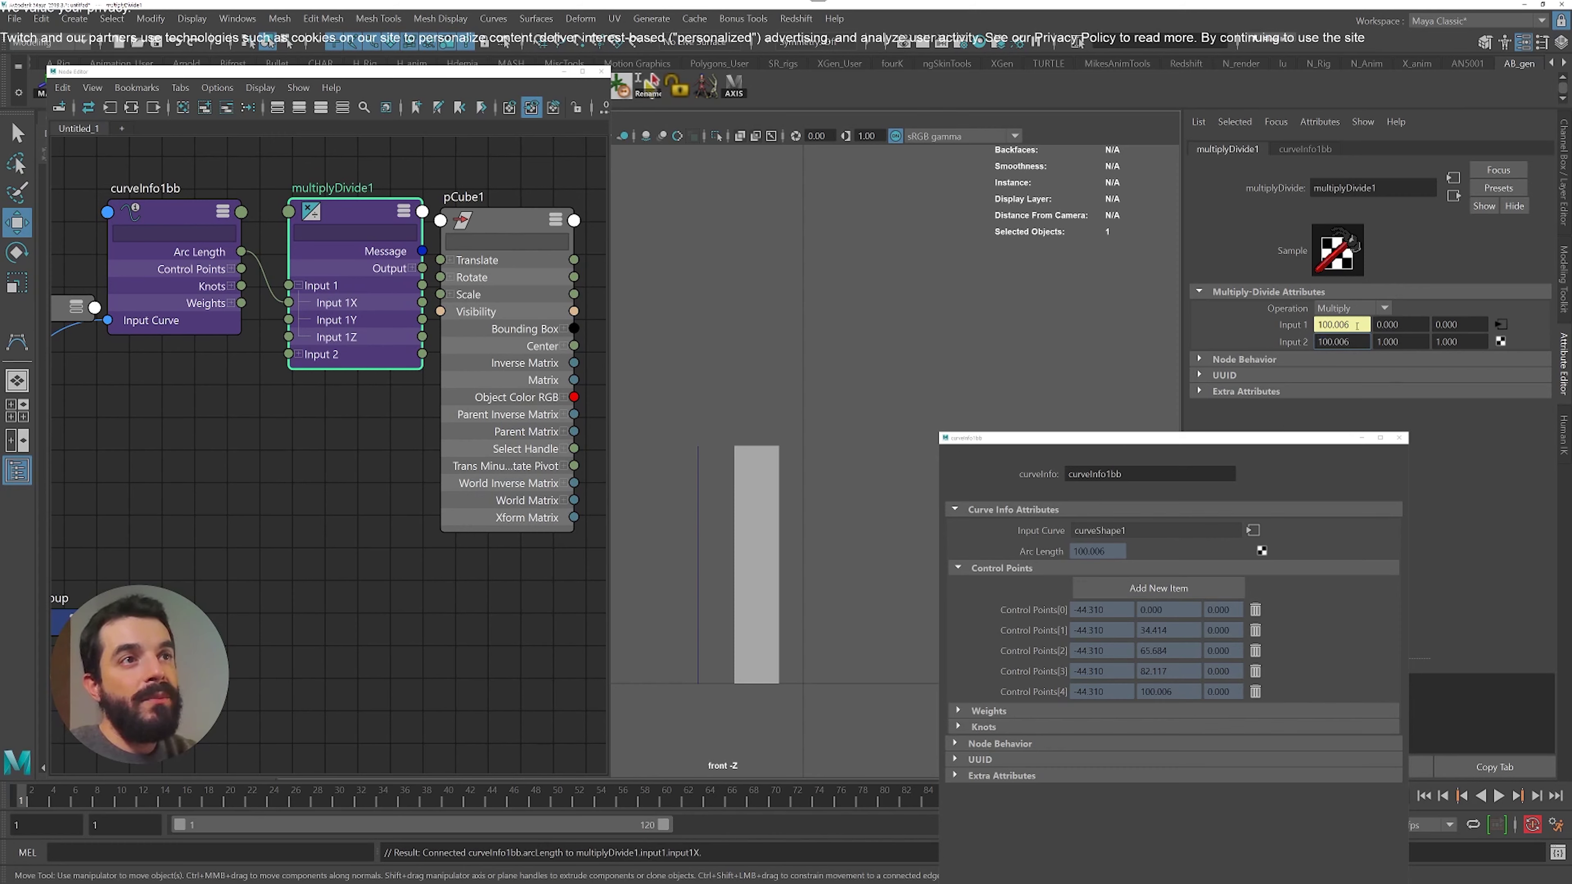
click(1332, 359)
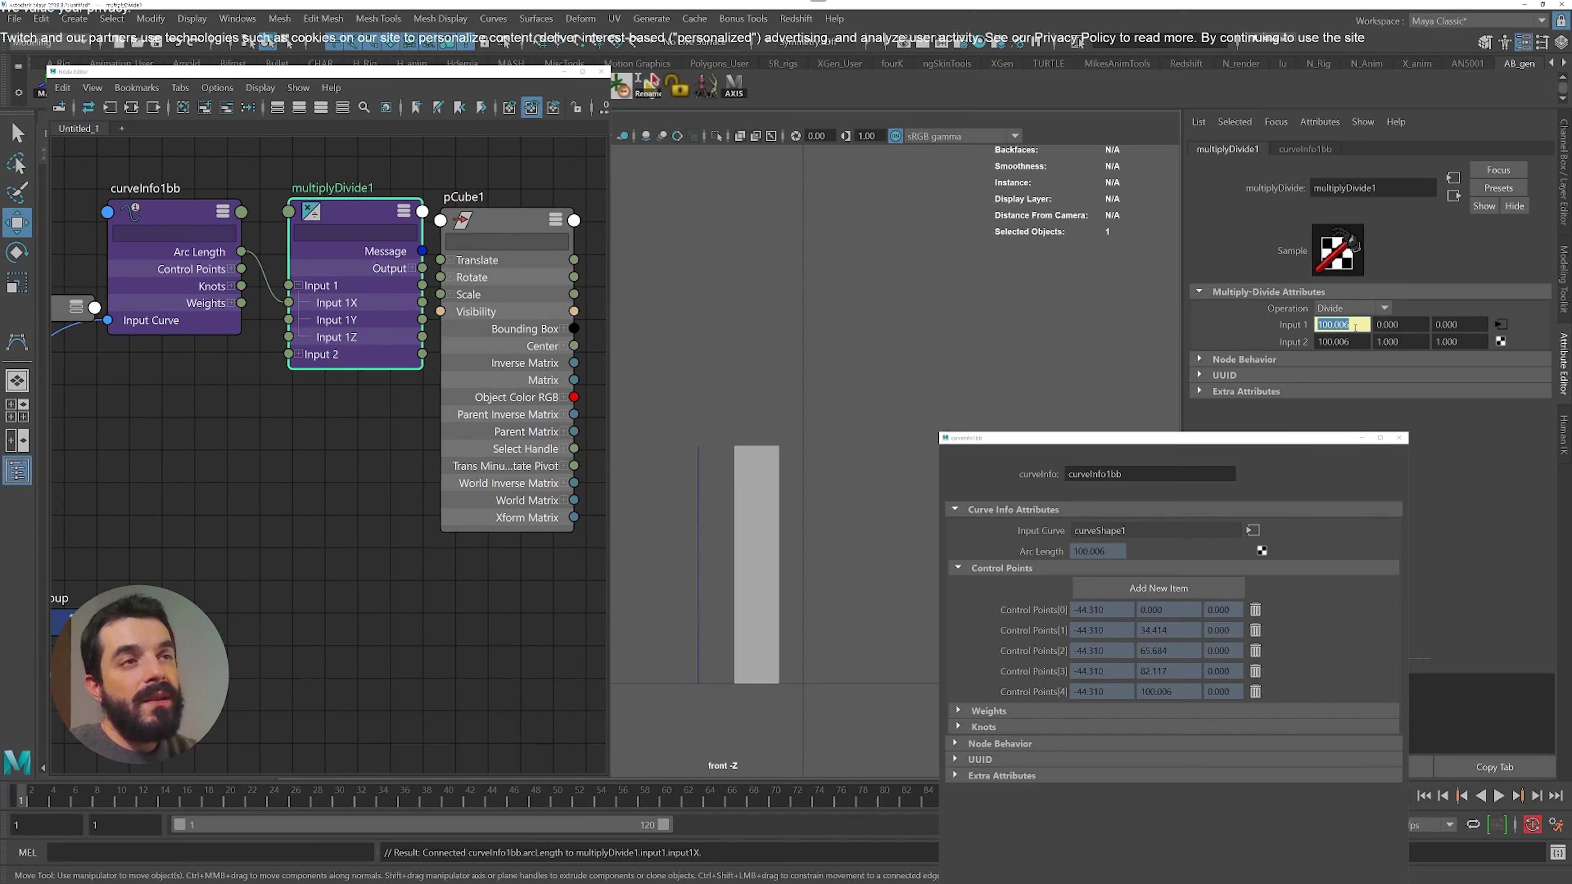
Compare Input 1X and Input 2X of multiplyDivide1 at rest and while playing the animation, and return to frame 1
drag(1319, 342, 1358, 342)
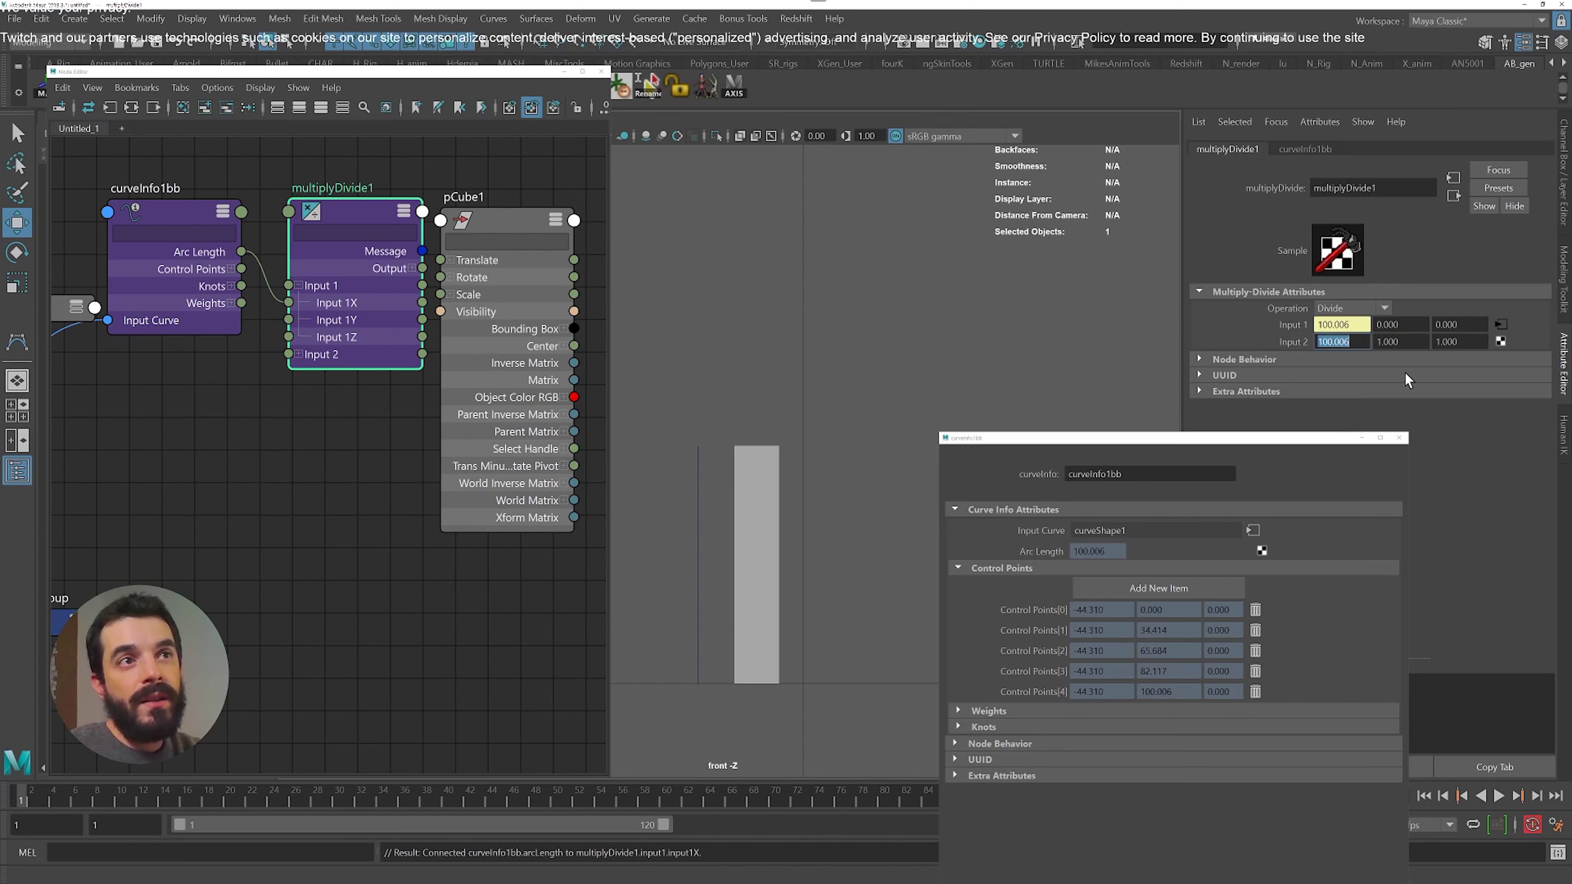
click(1343, 341)
double_click(1337, 325)
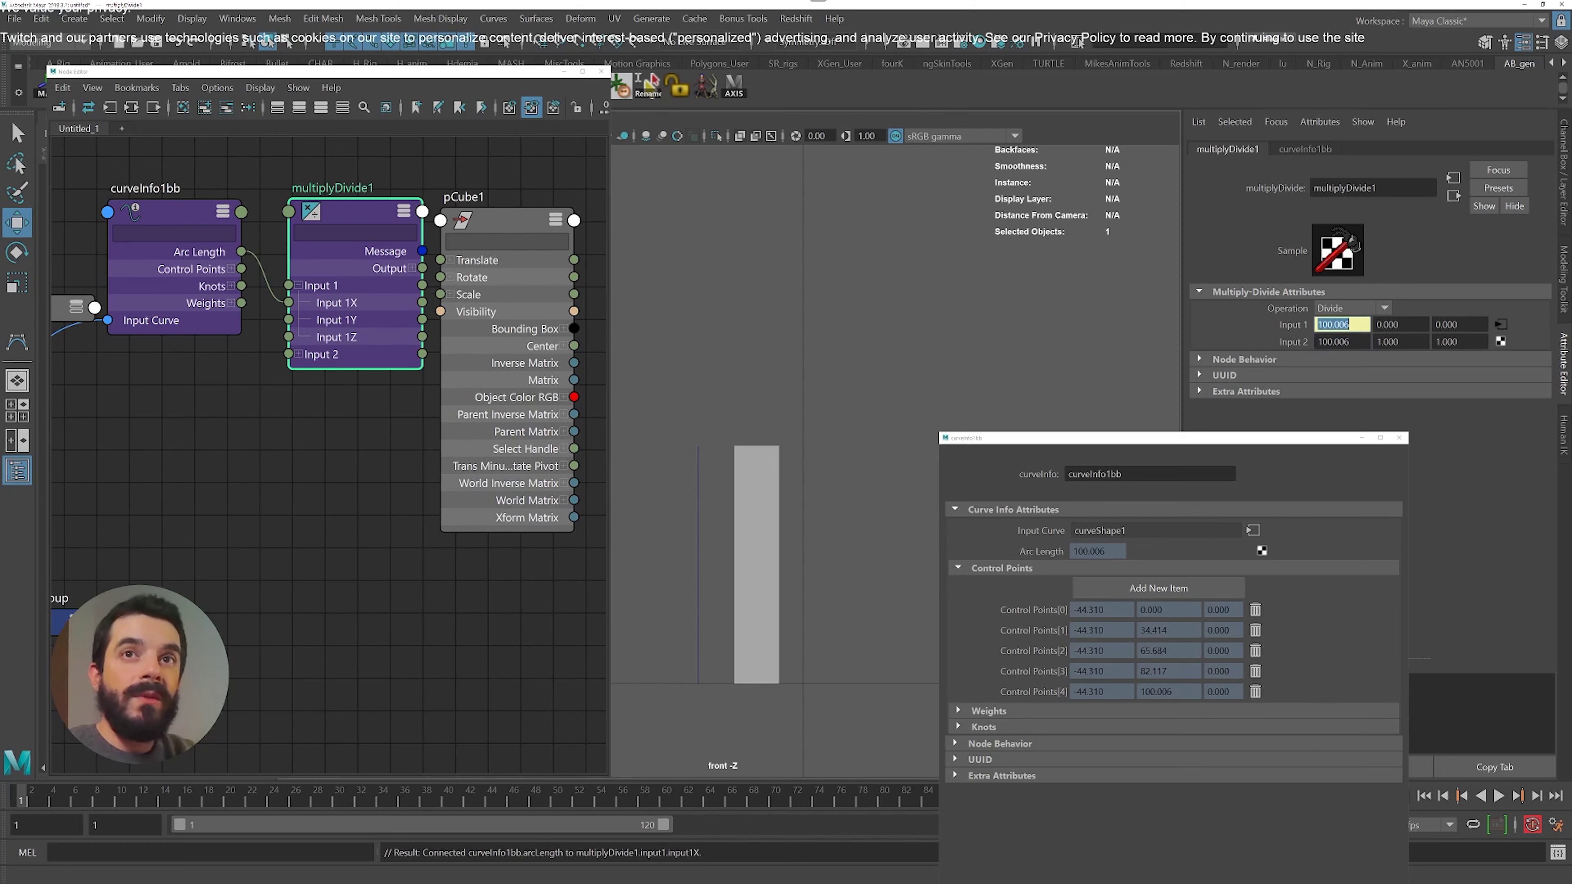
drag(1358, 342, 1280, 342)
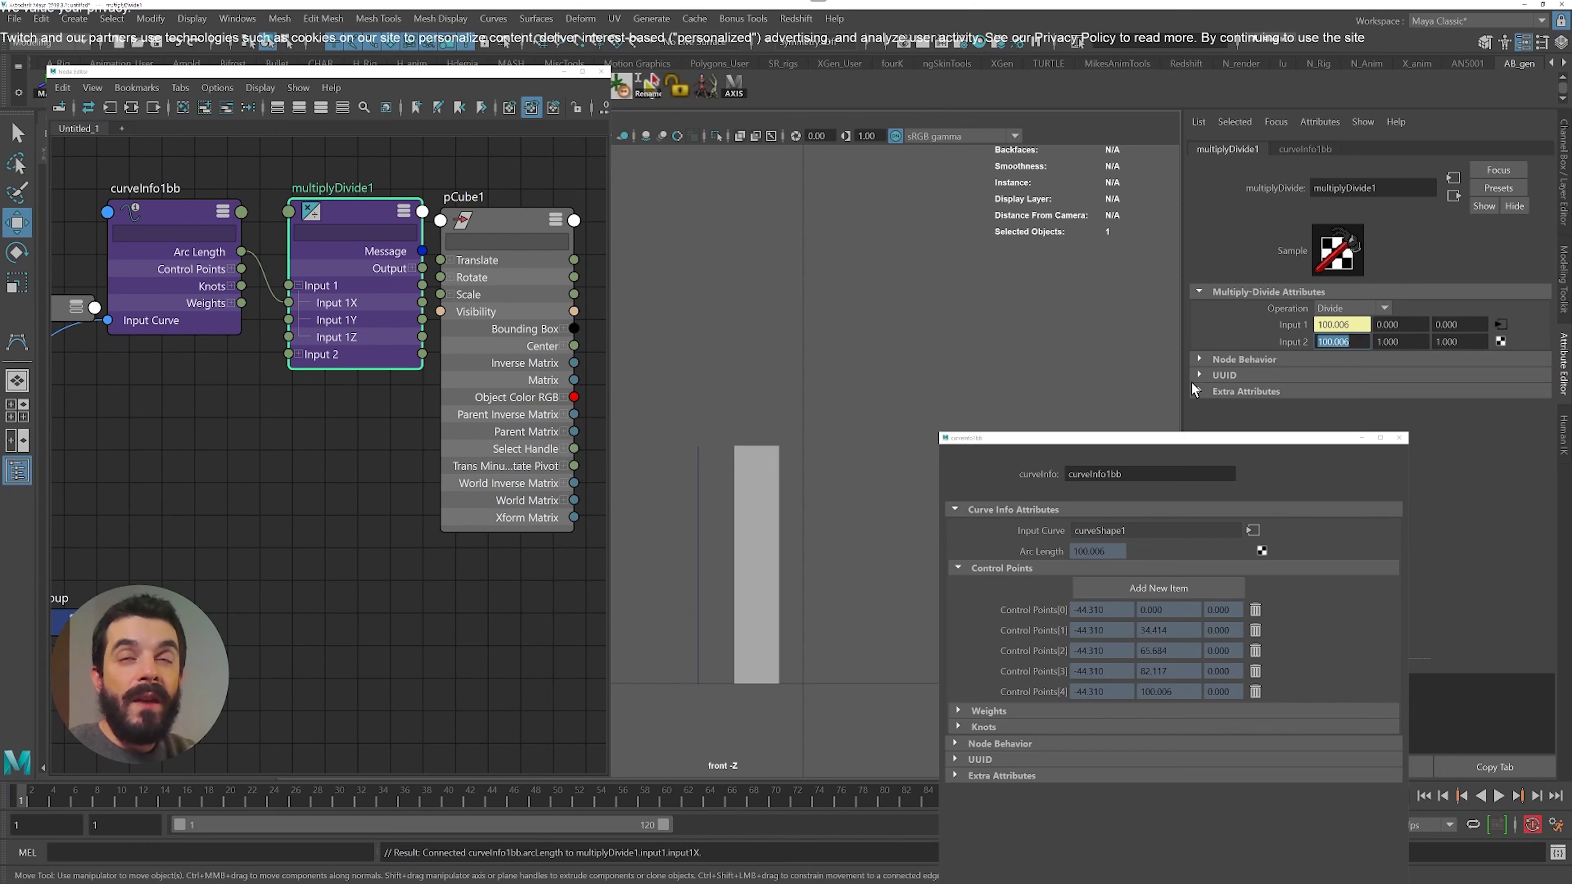
key(alt+v)
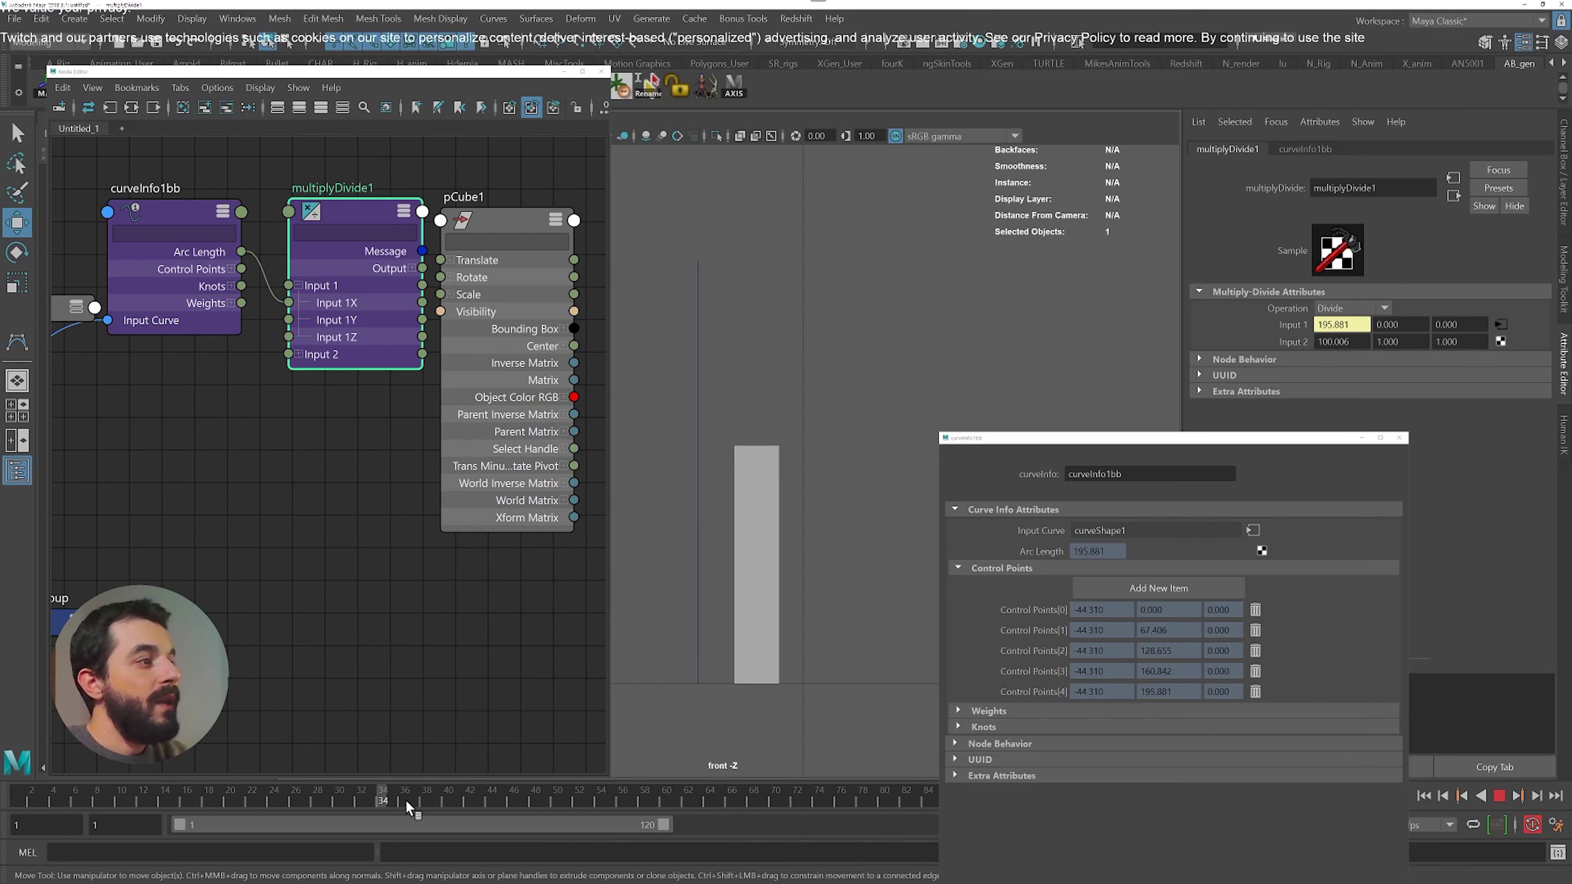
key(alt+v)
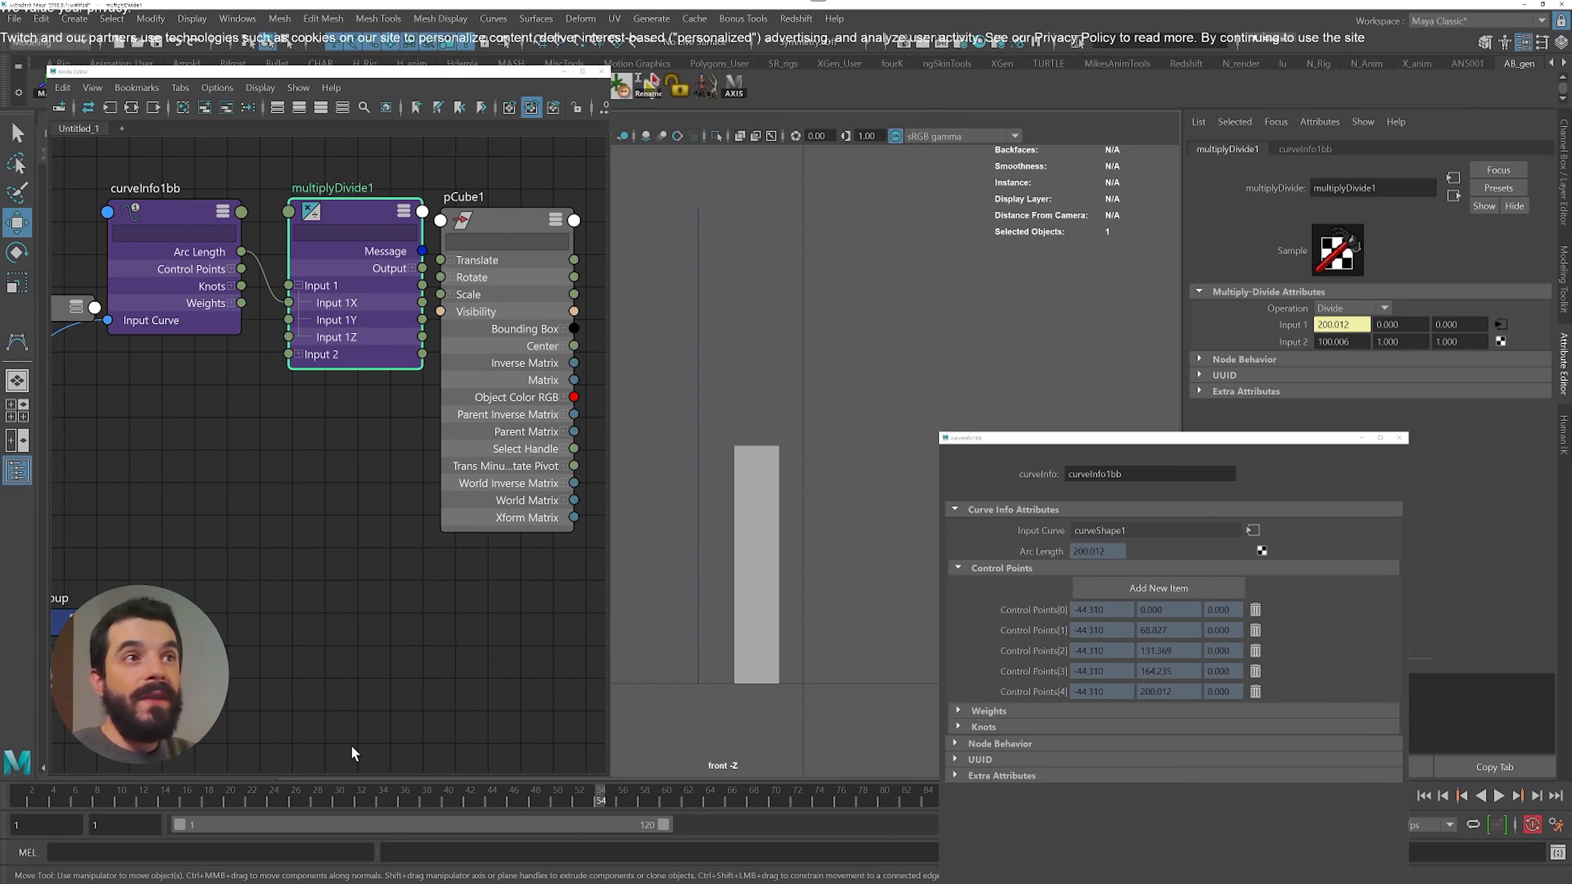
drag(393, 795, 22, 798)
Connect Output X of multiplyDivide1 to Scale Y of pCube1
click(392, 268)
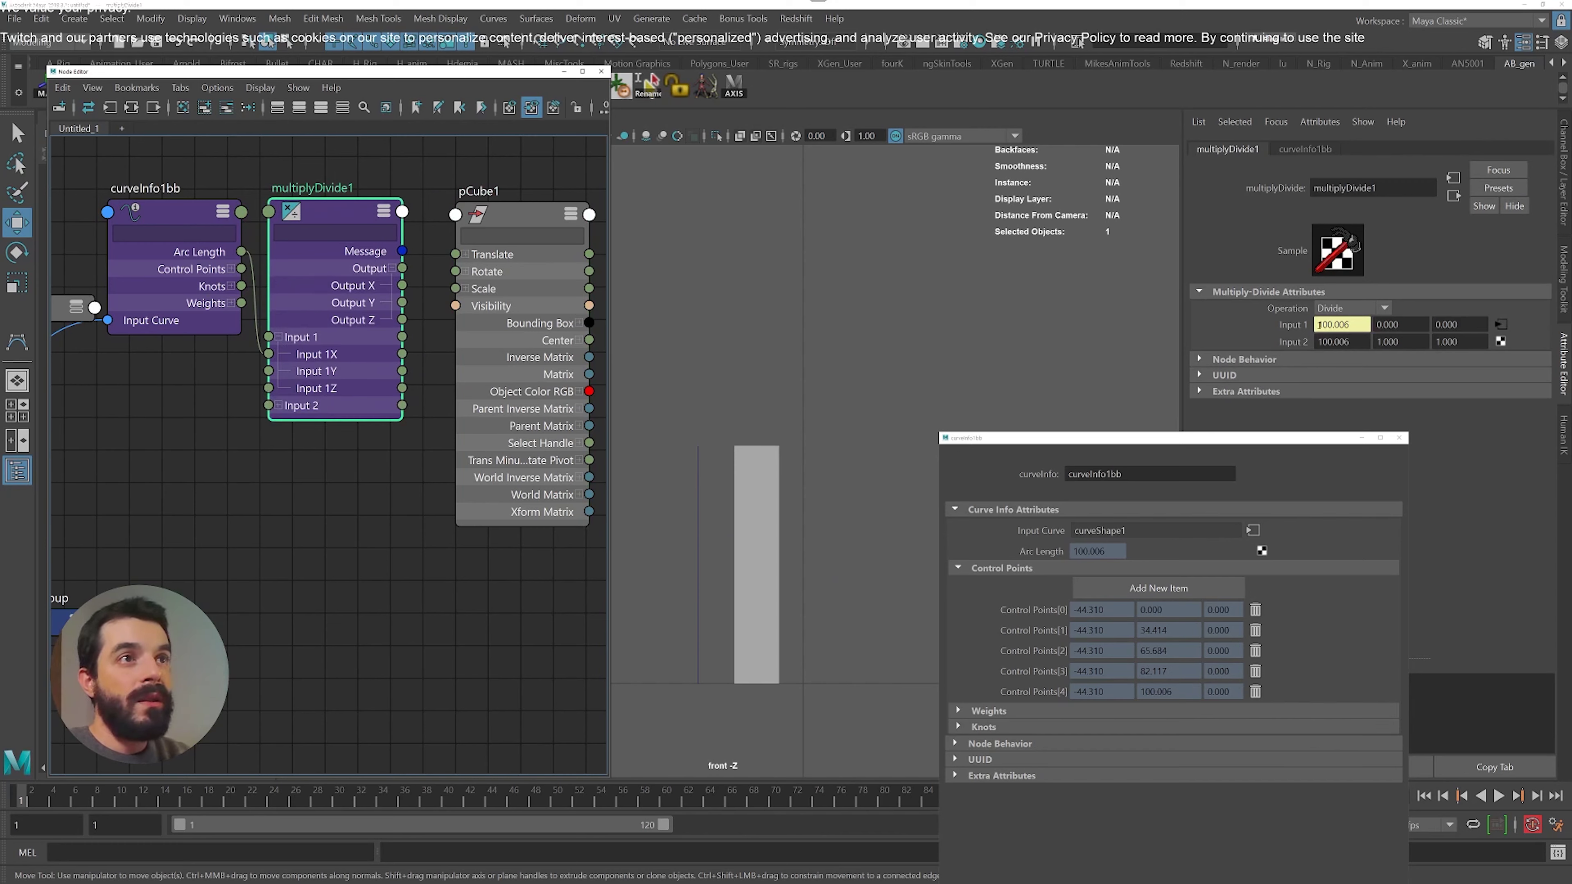
click(465, 289)
drag(402, 285, 463, 334)
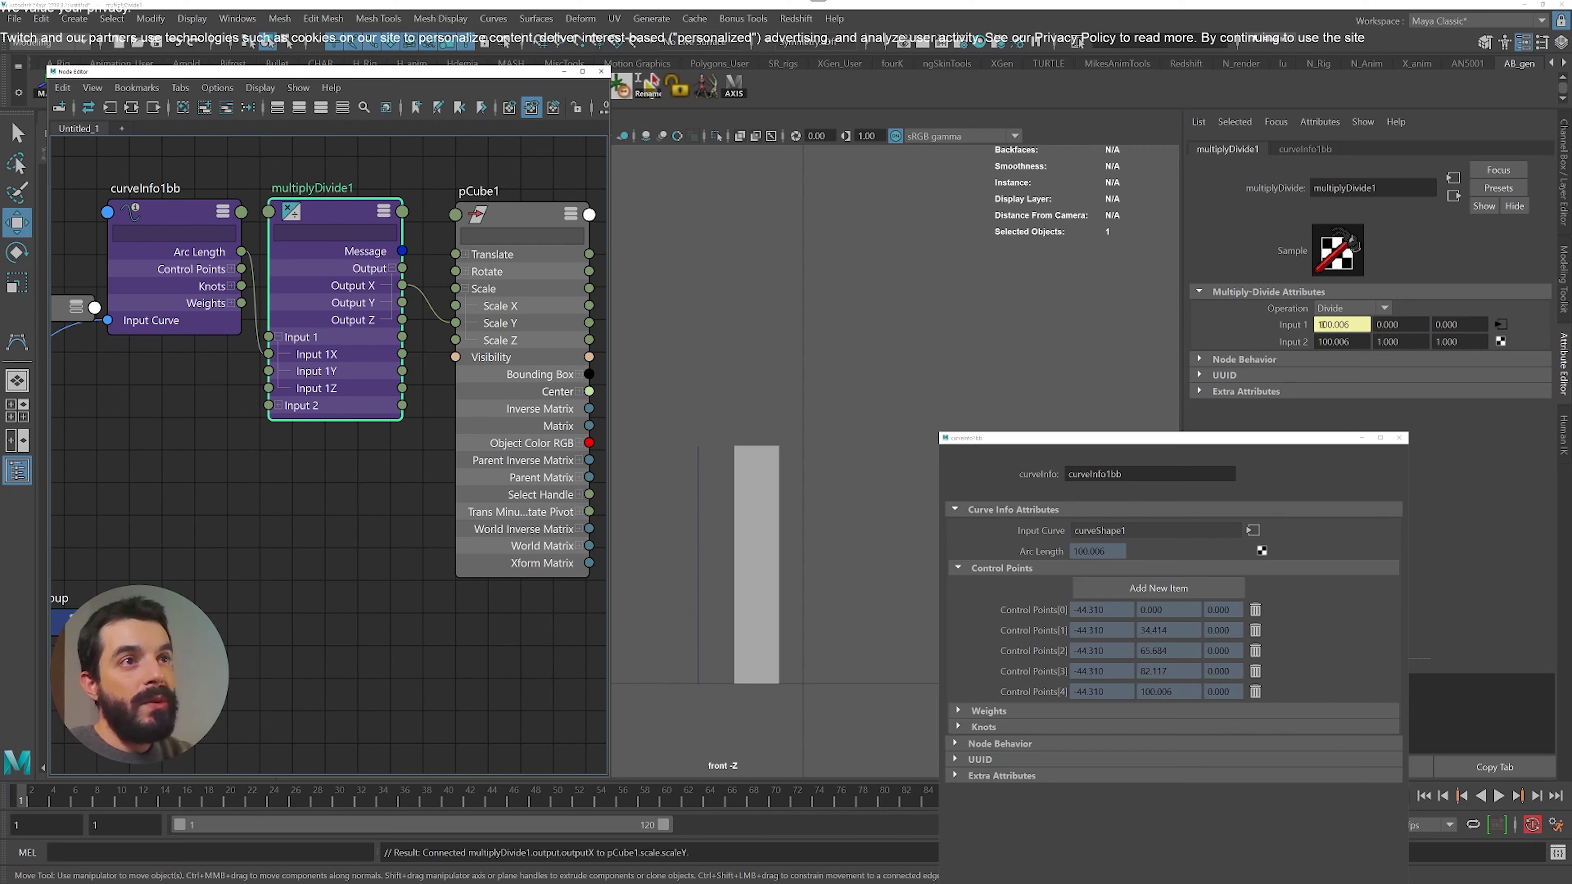
Check how pCube1 follows the curve's length by scrubbing to frame 30 and beyond
double_click(1340, 325)
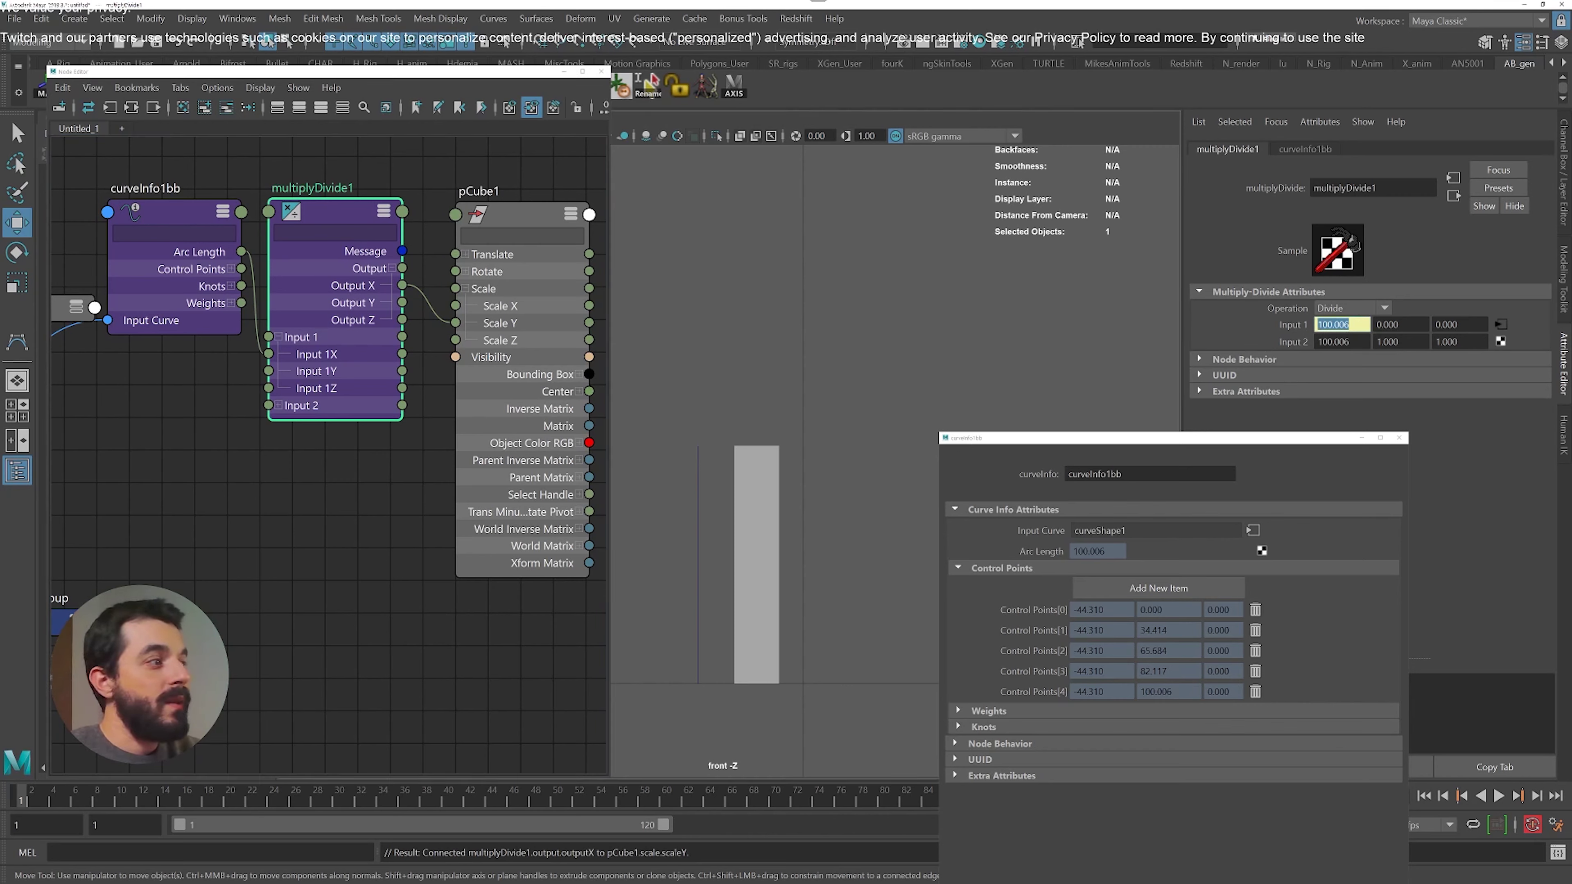
drag(73, 791, 339, 799)
drag(823, 468, 752, 502)
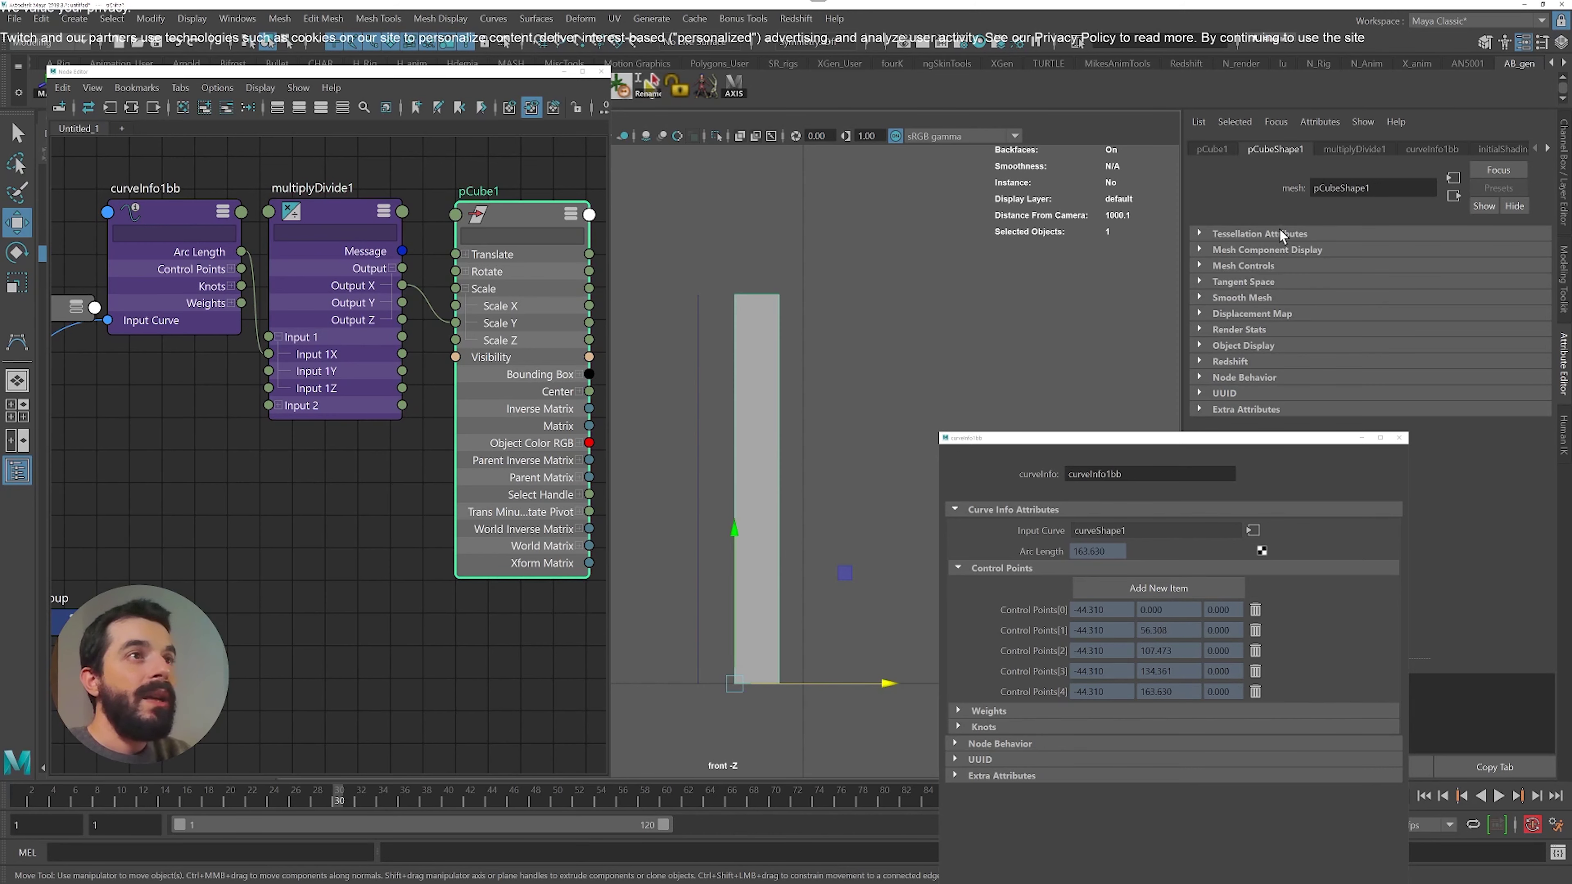
drag(342, 798, 646, 698)
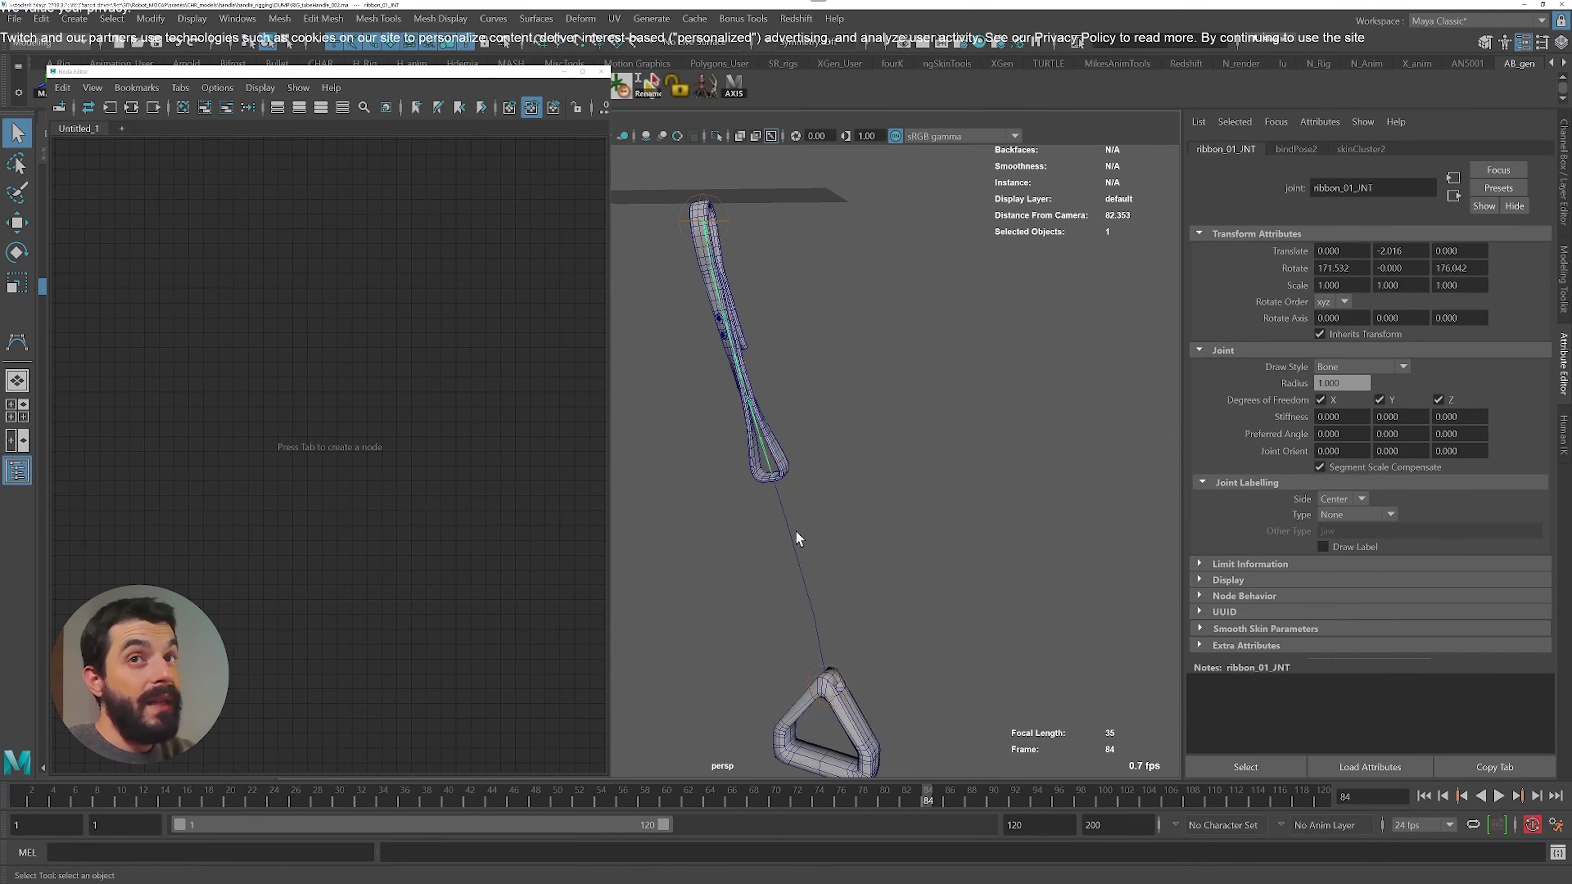
In the handle scene, open handle_CRV's curveInfo2 node and add it to the Node Editor with all its attributes shown
drag(758, 521, 798, 545)
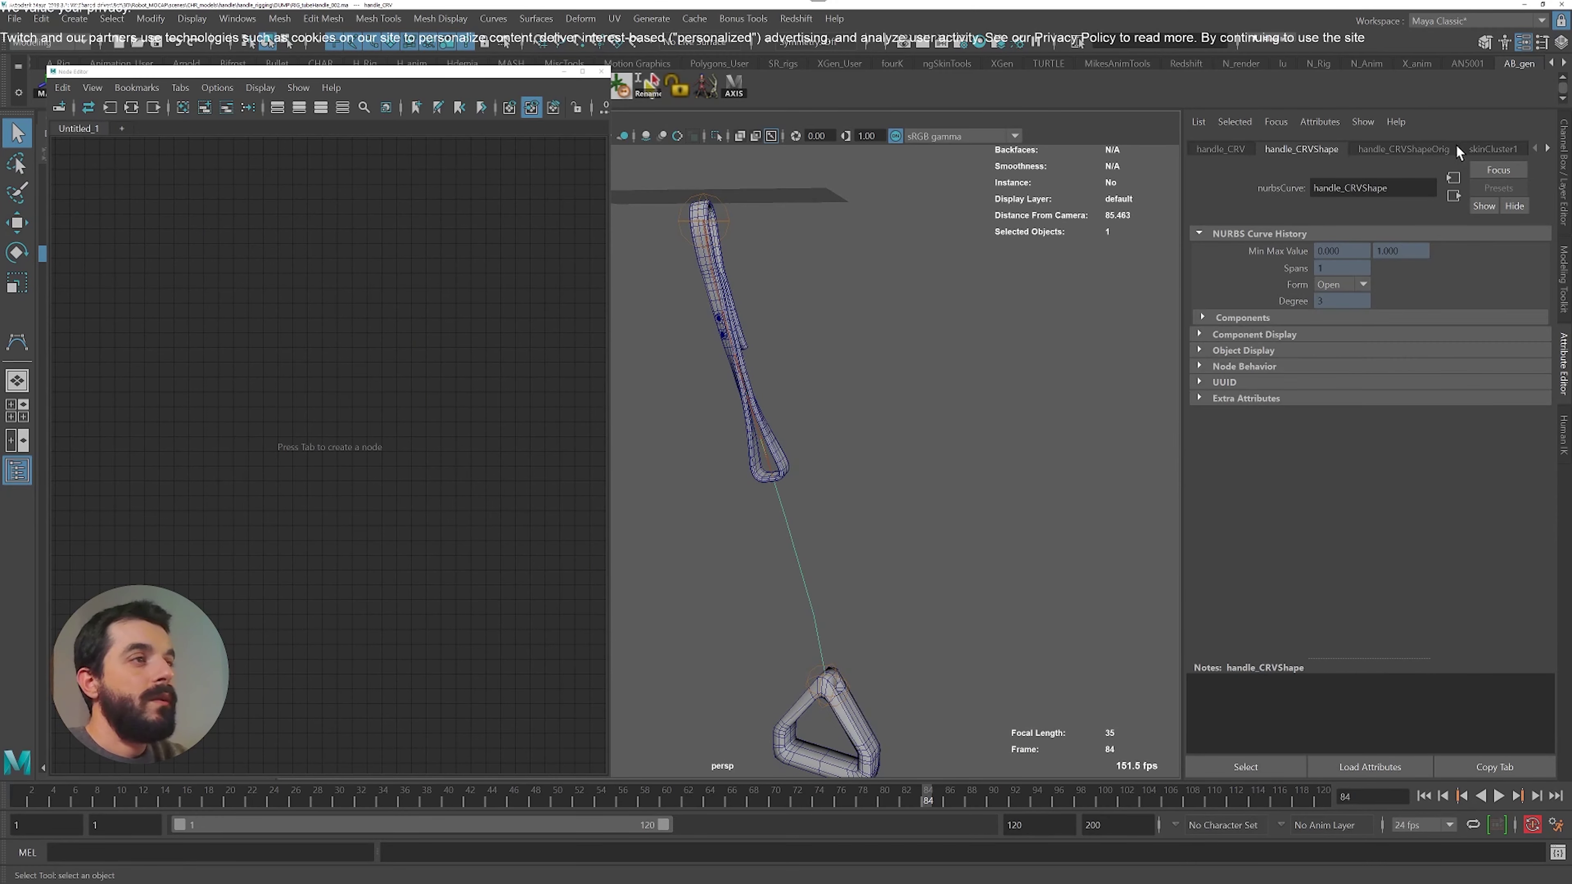
click(1496, 148)
click(1274, 760)
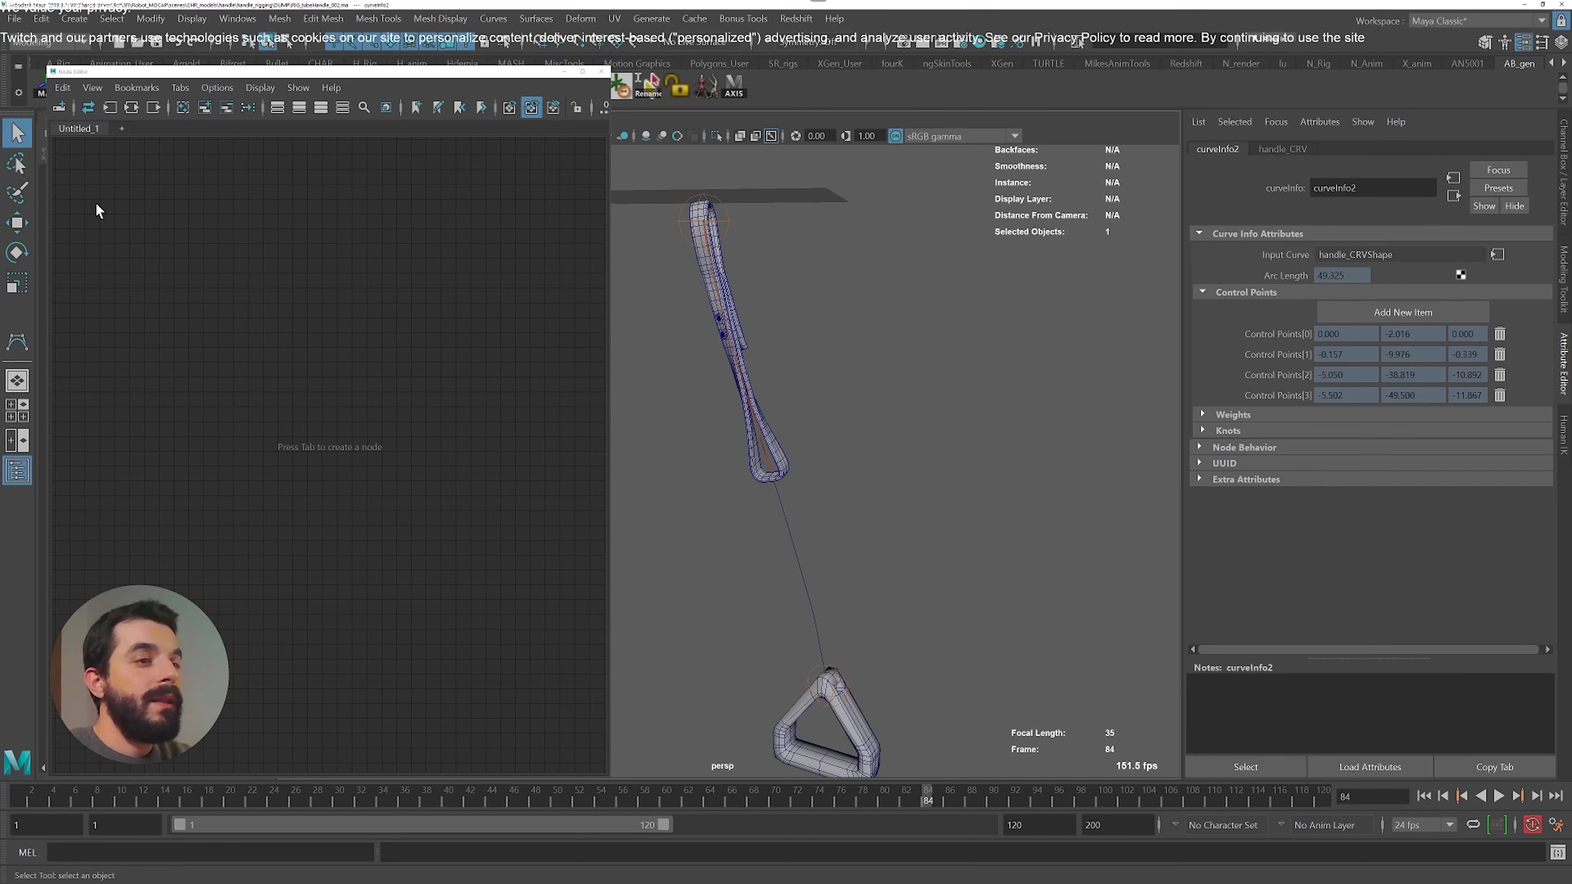
click(204, 108)
drag(310, 453, 159, 226)
key(3)
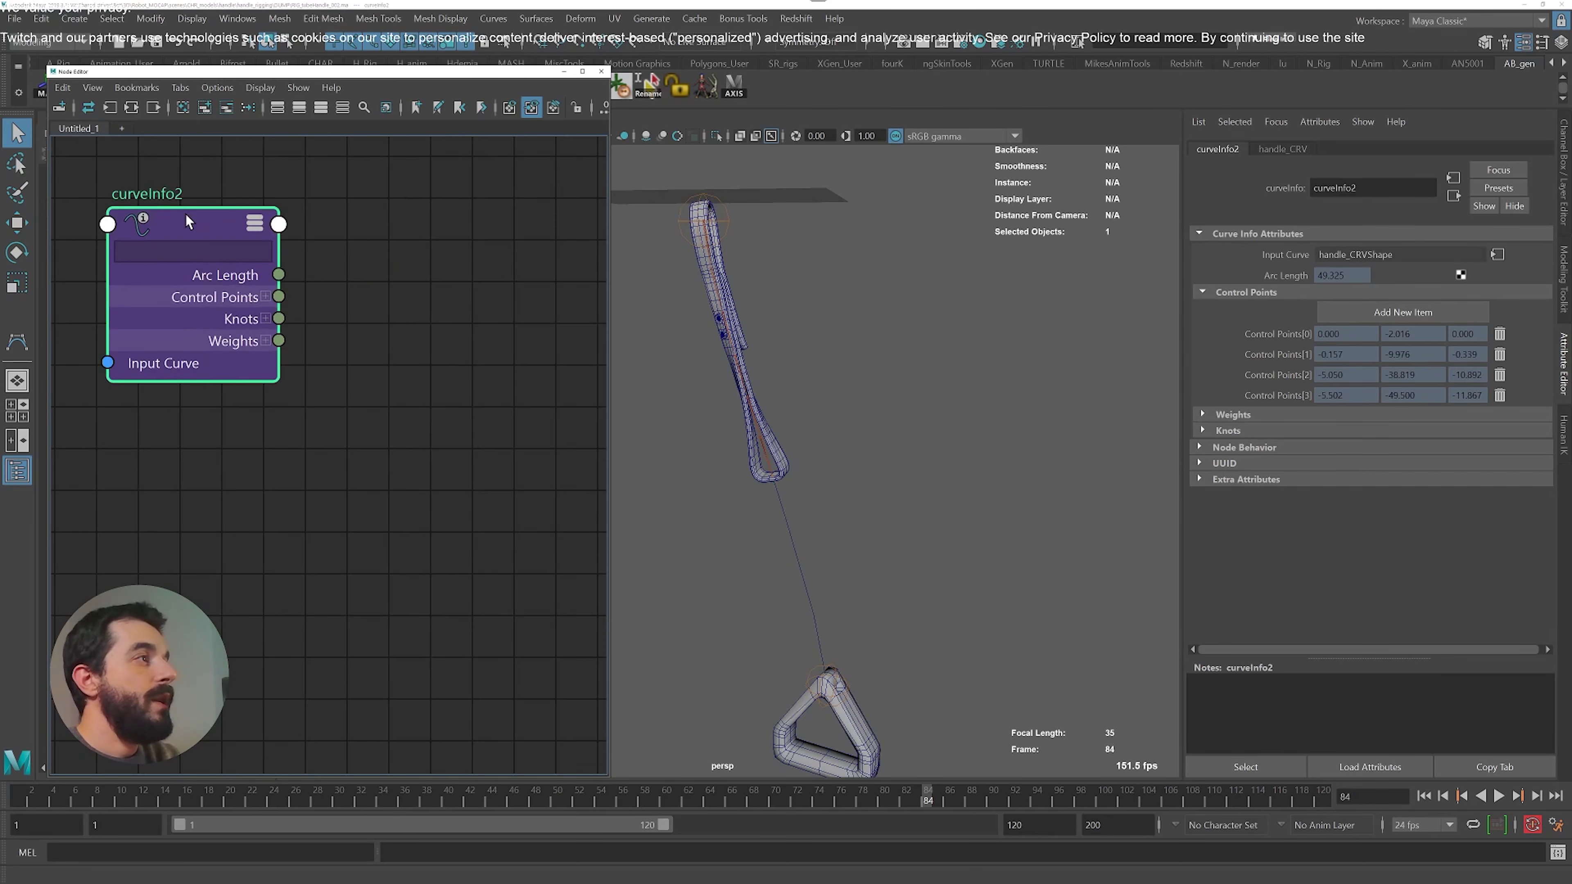
Create a multiplyDivide node beside curveInfo2 and connect Arc Length to its Input 1X
click(433, 269)
key(Tab)
text(mul)
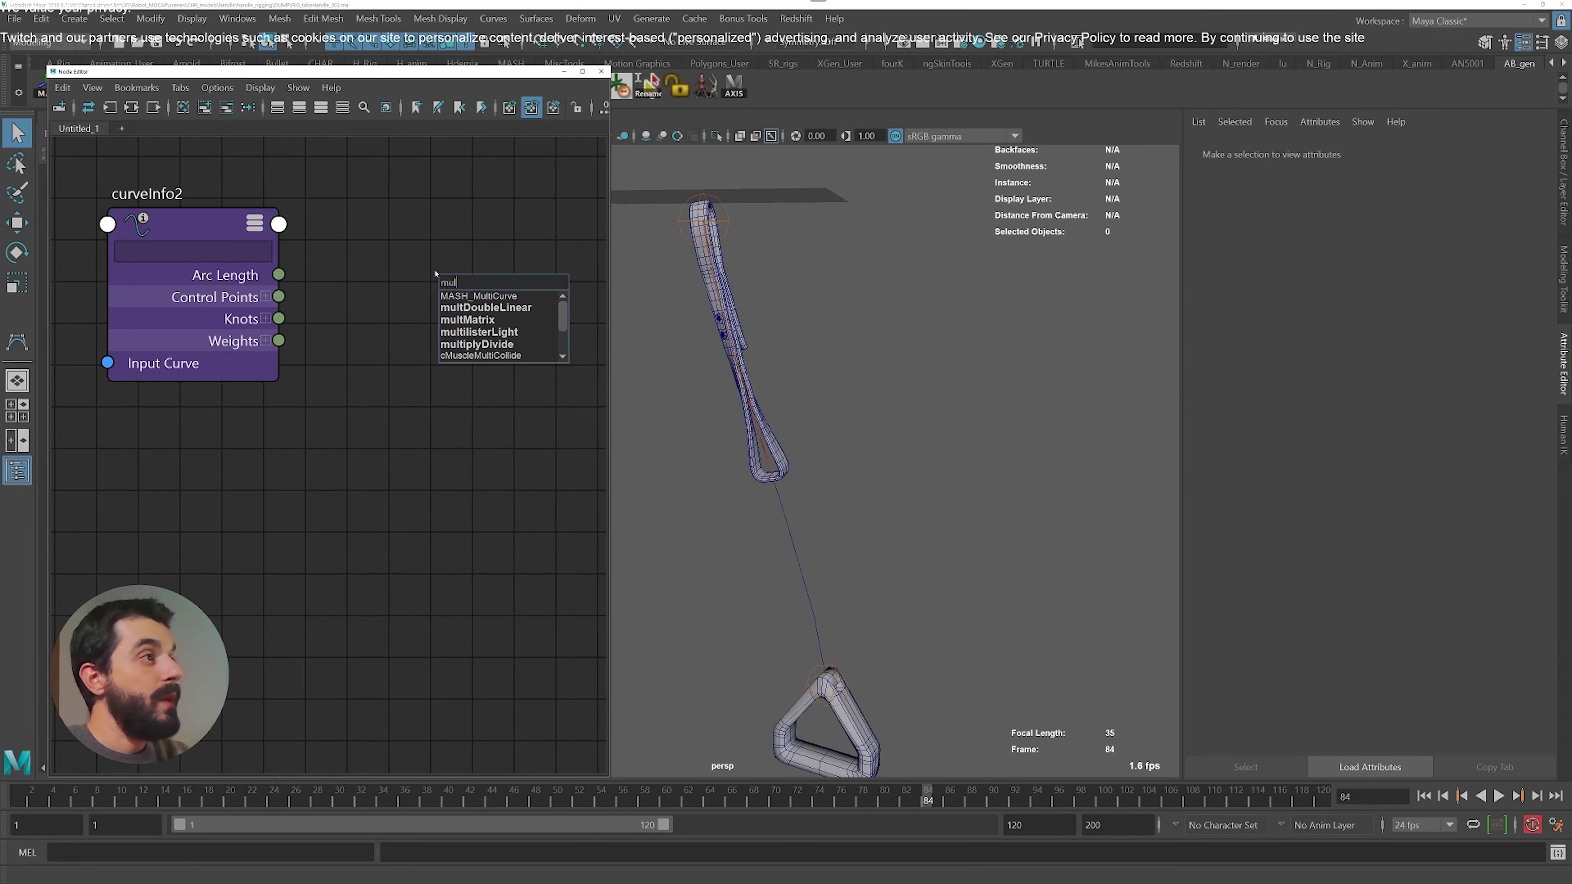
key(Down)
key(Down)
key(Down)
key(Down)
key(Return)
click(349, 299)
drag(278, 275, 338, 322)
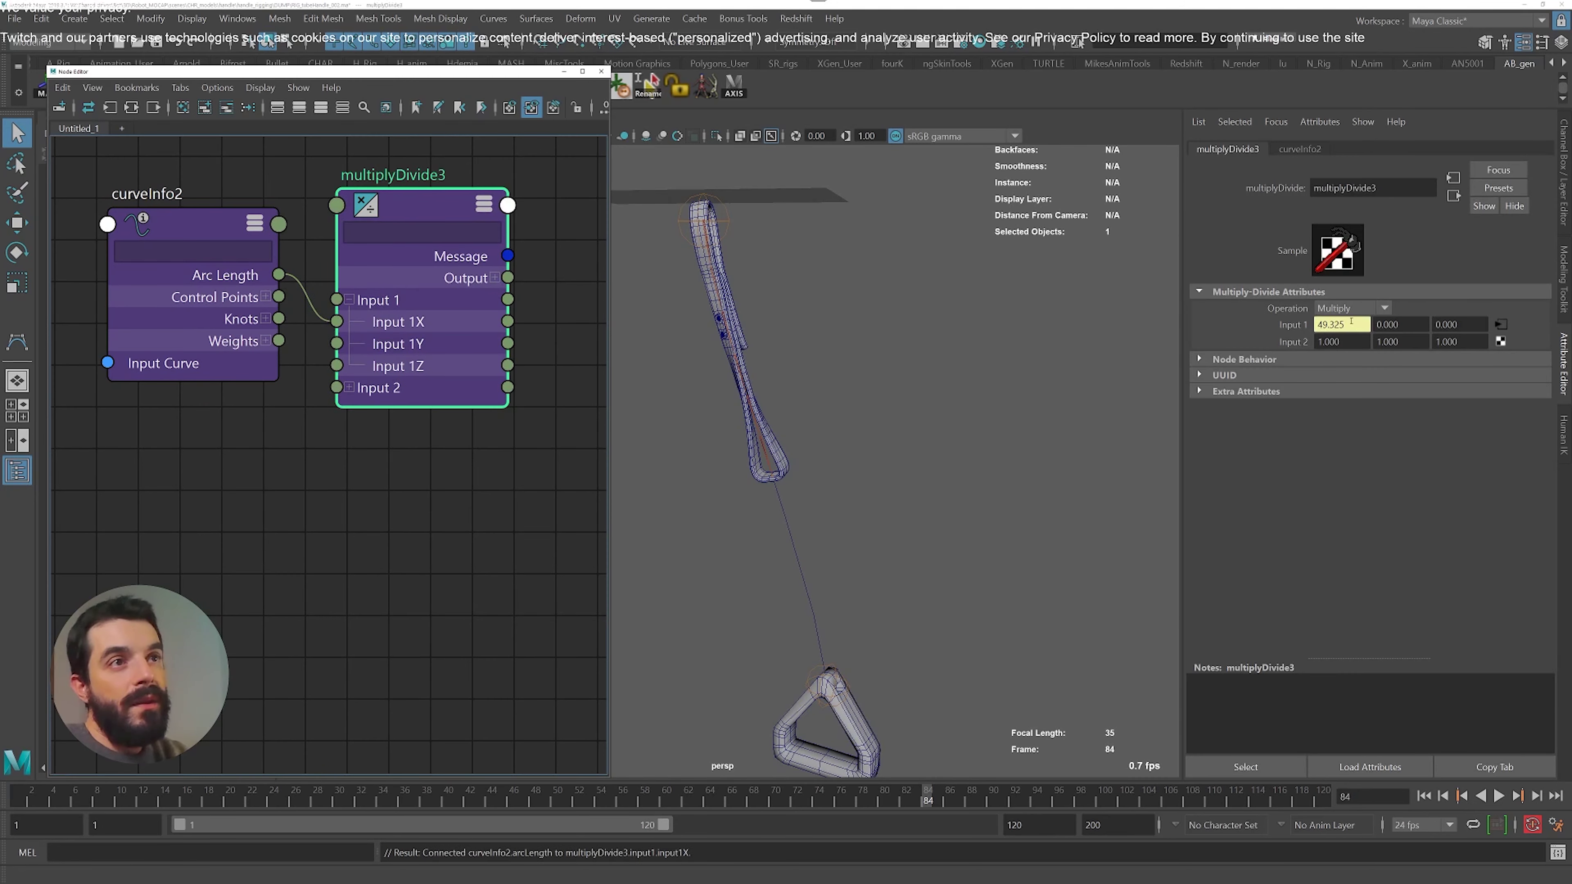
drag(1351, 322, 1272, 319)
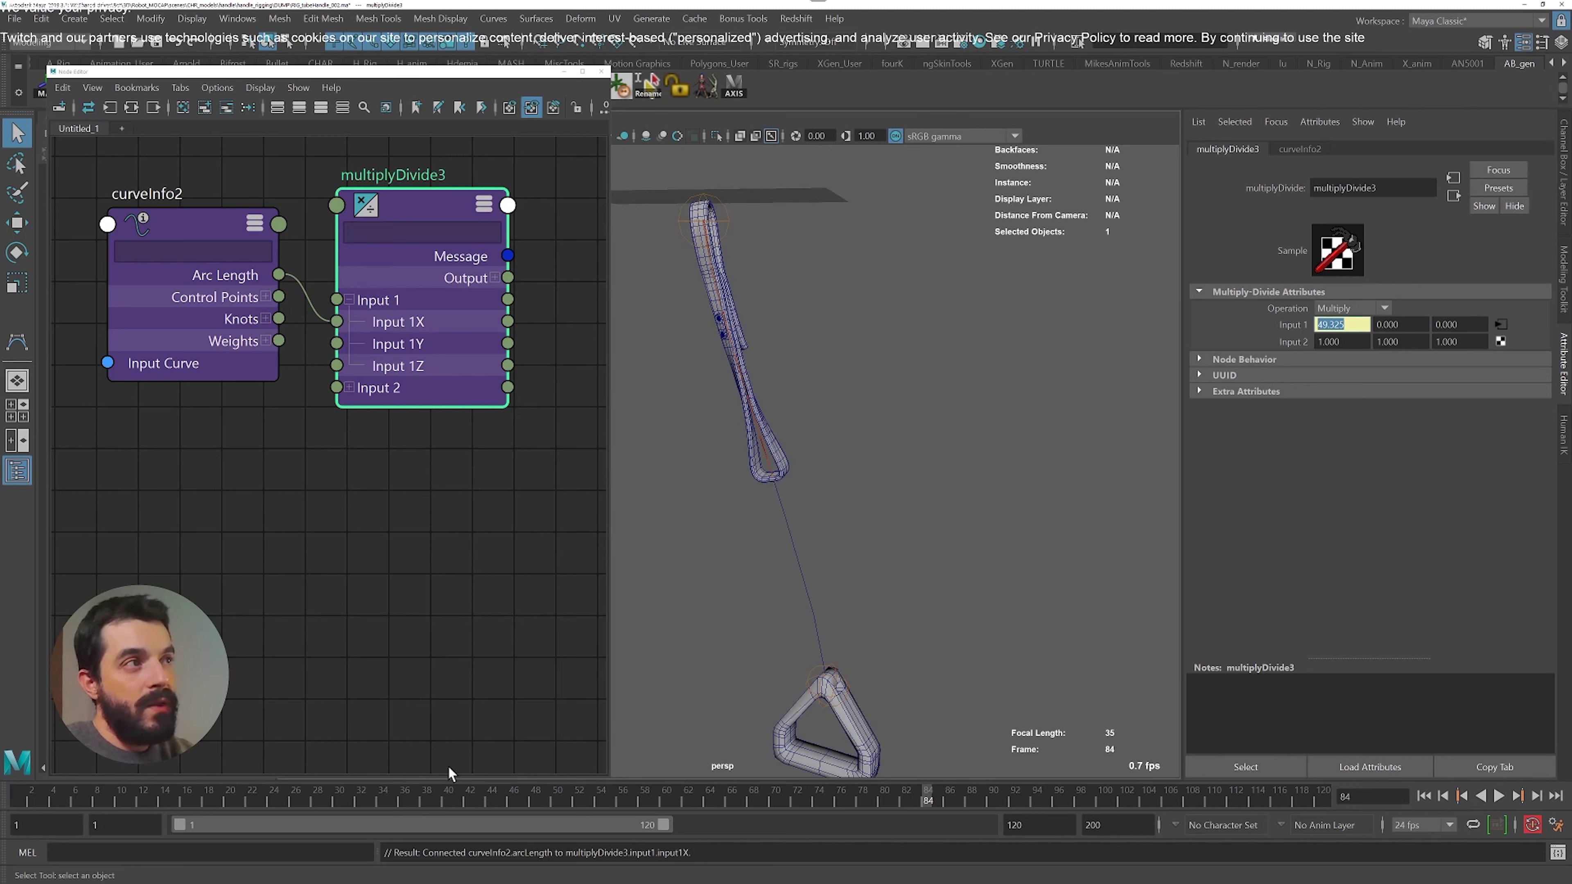
At frame 1, copy multiplyDivide3's Input 1X value, 24.984, into Input 2X and set Operation to Divide
click(9, 792)
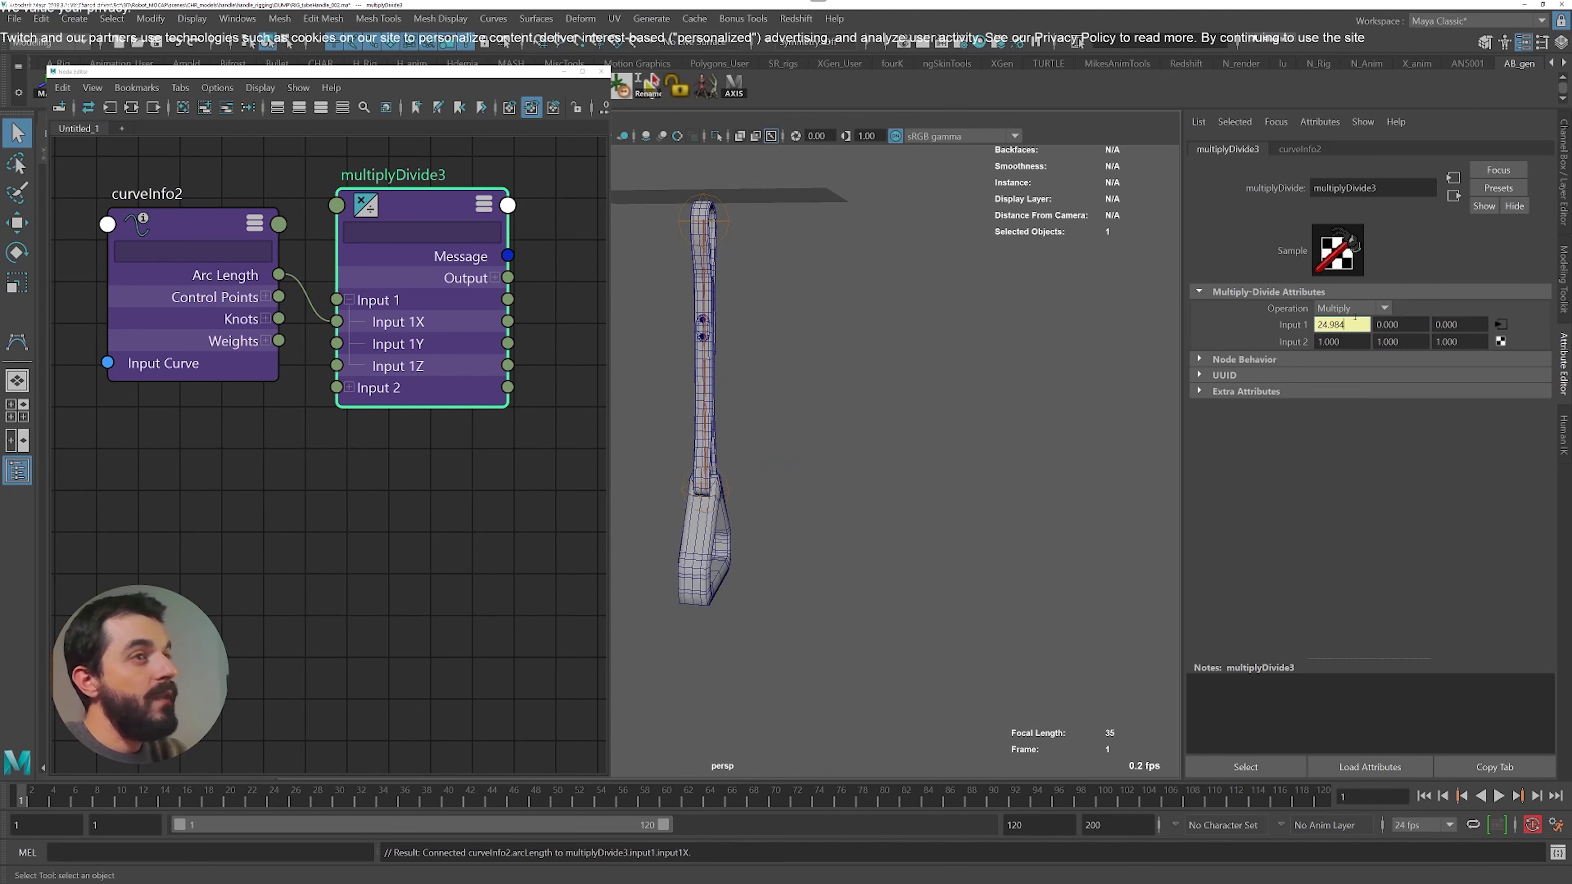
drag(1355, 318, 1184, 309)
key(ctrl+c)
drag(1354, 341, 1281, 355)
key(ctrl+v)
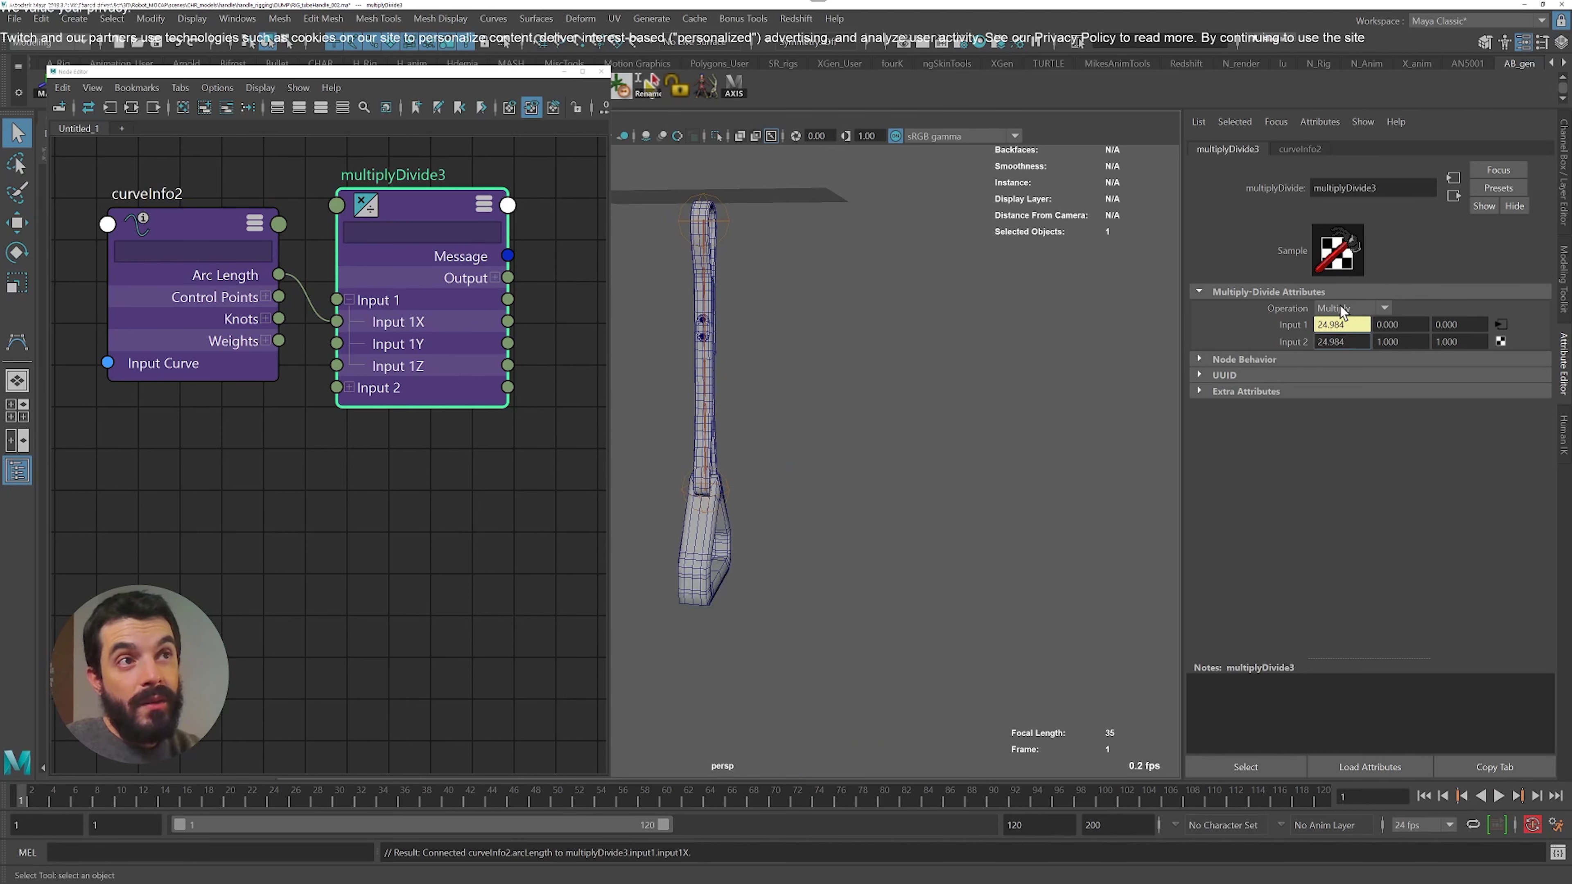
click(1342, 309)
click(1331, 358)
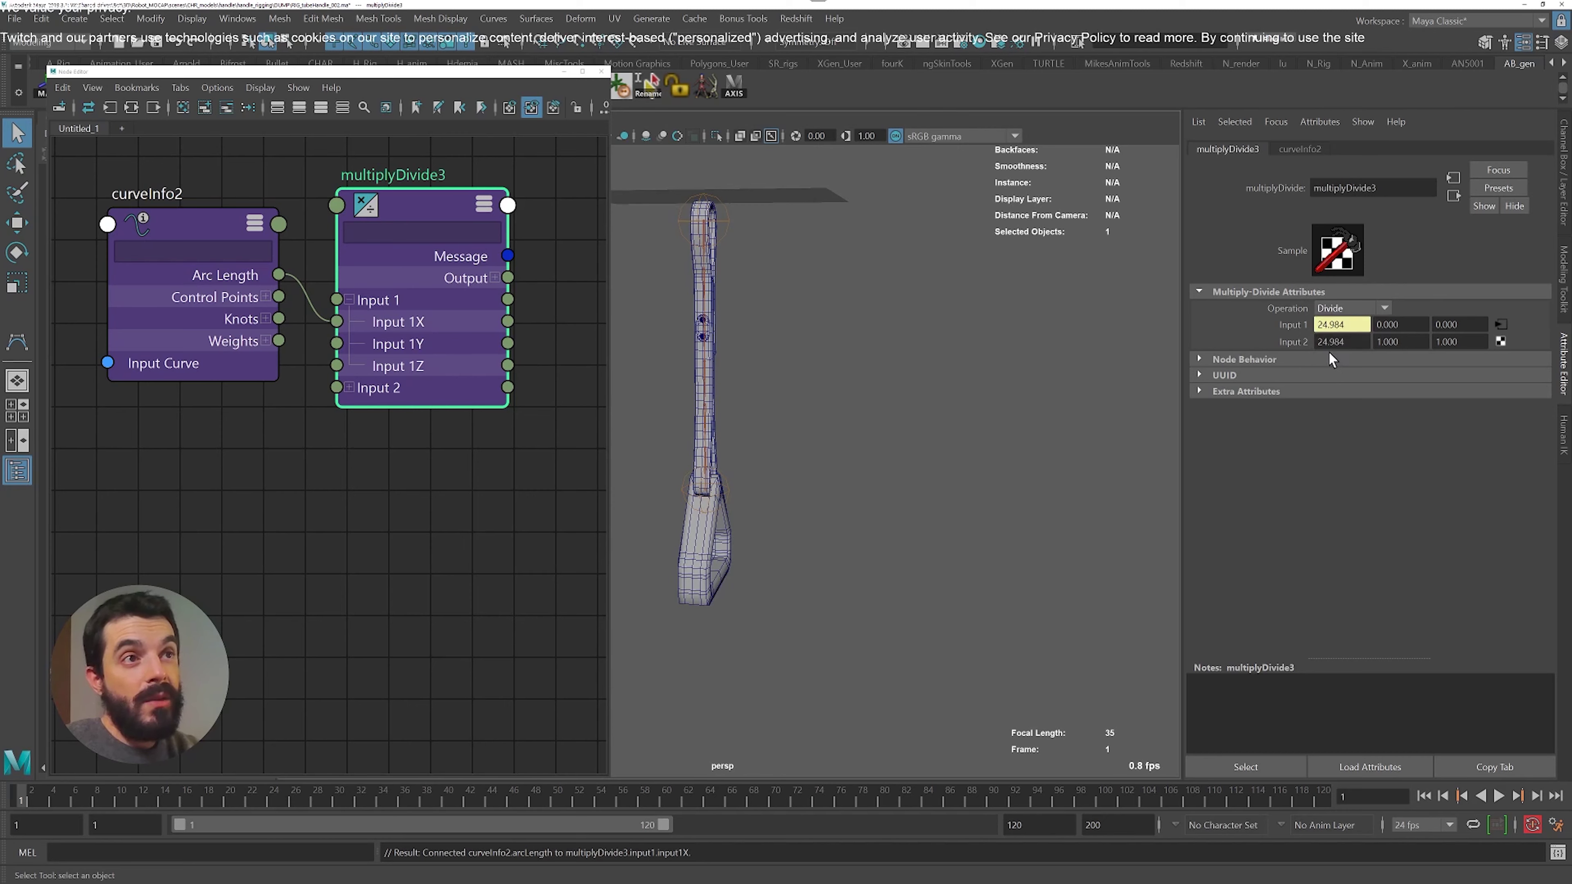
Compare multiplyDivide3's Input 1X with its fixed Input 2X at the rest pose and at frame 77
click(1358, 324)
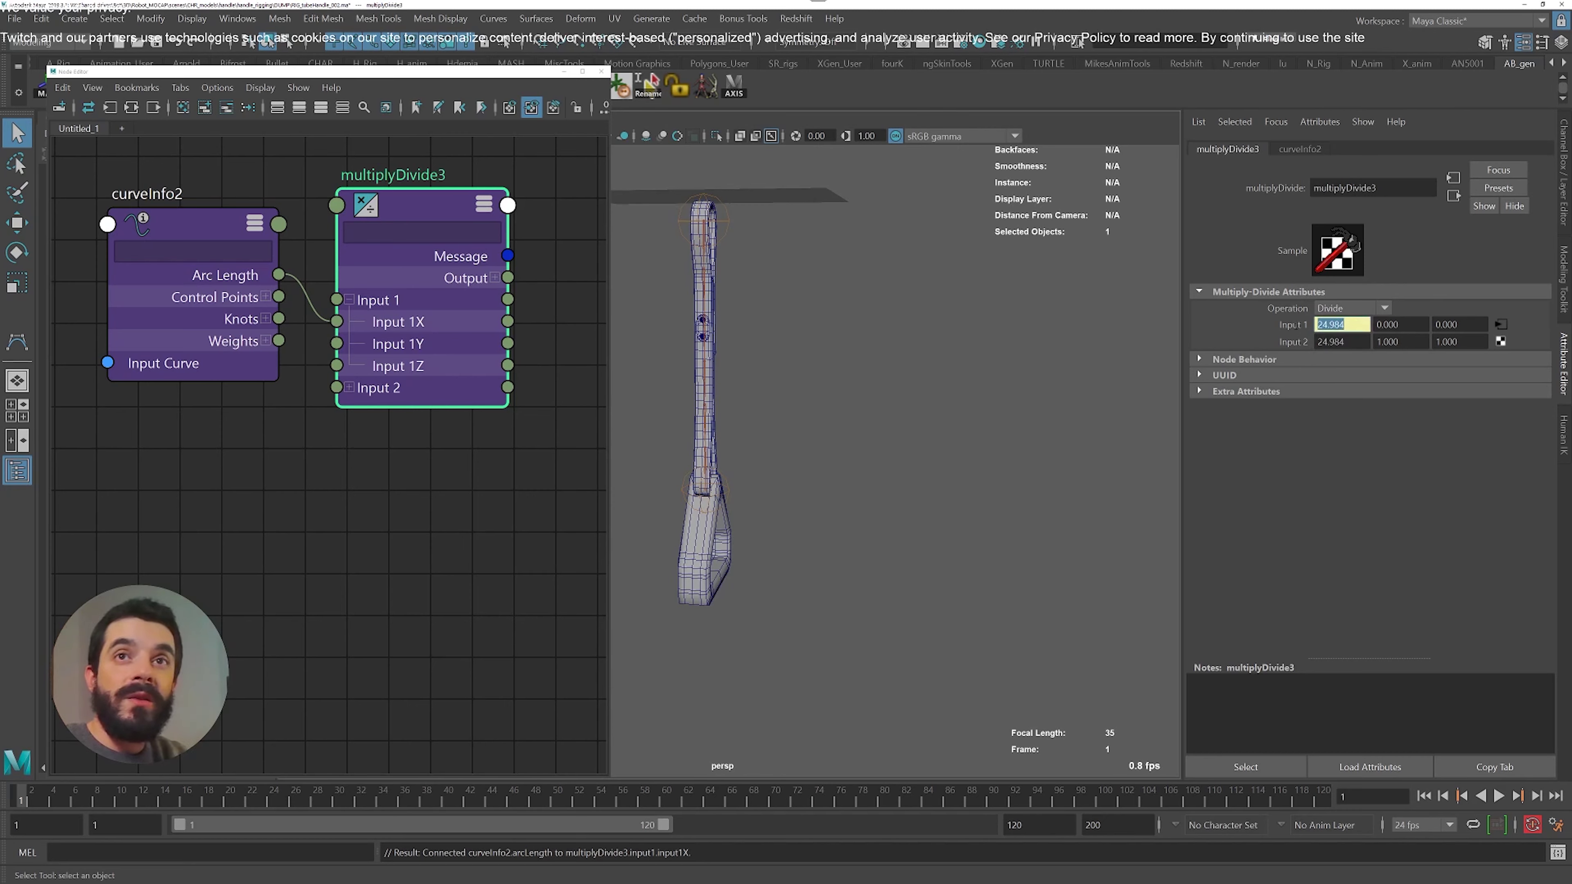
drag(1352, 341, 1247, 343)
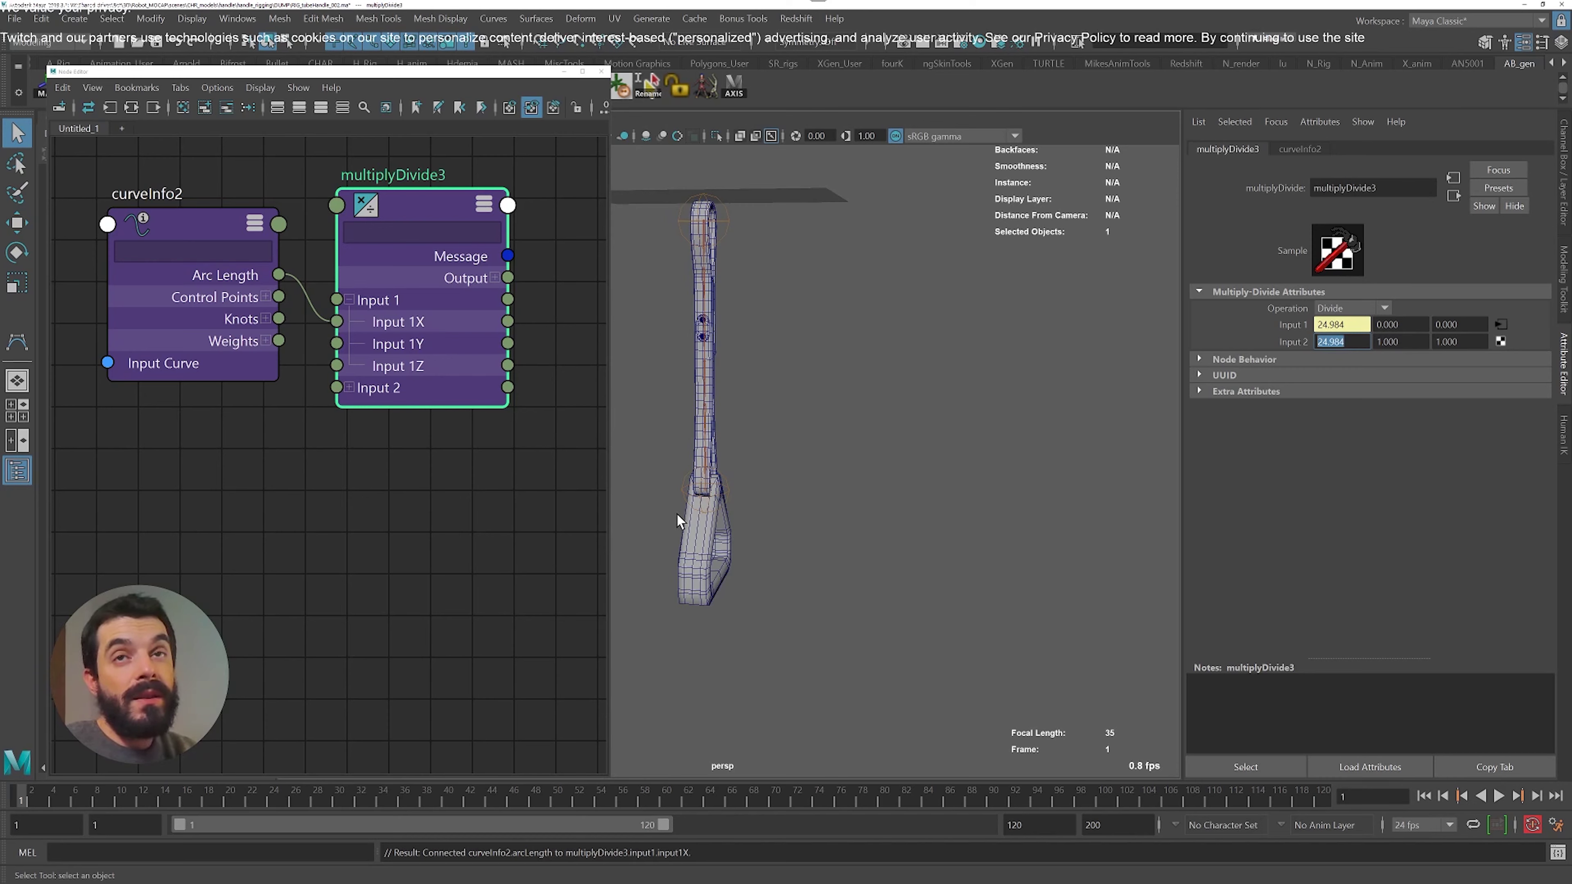
drag(403, 796, 849, 835)
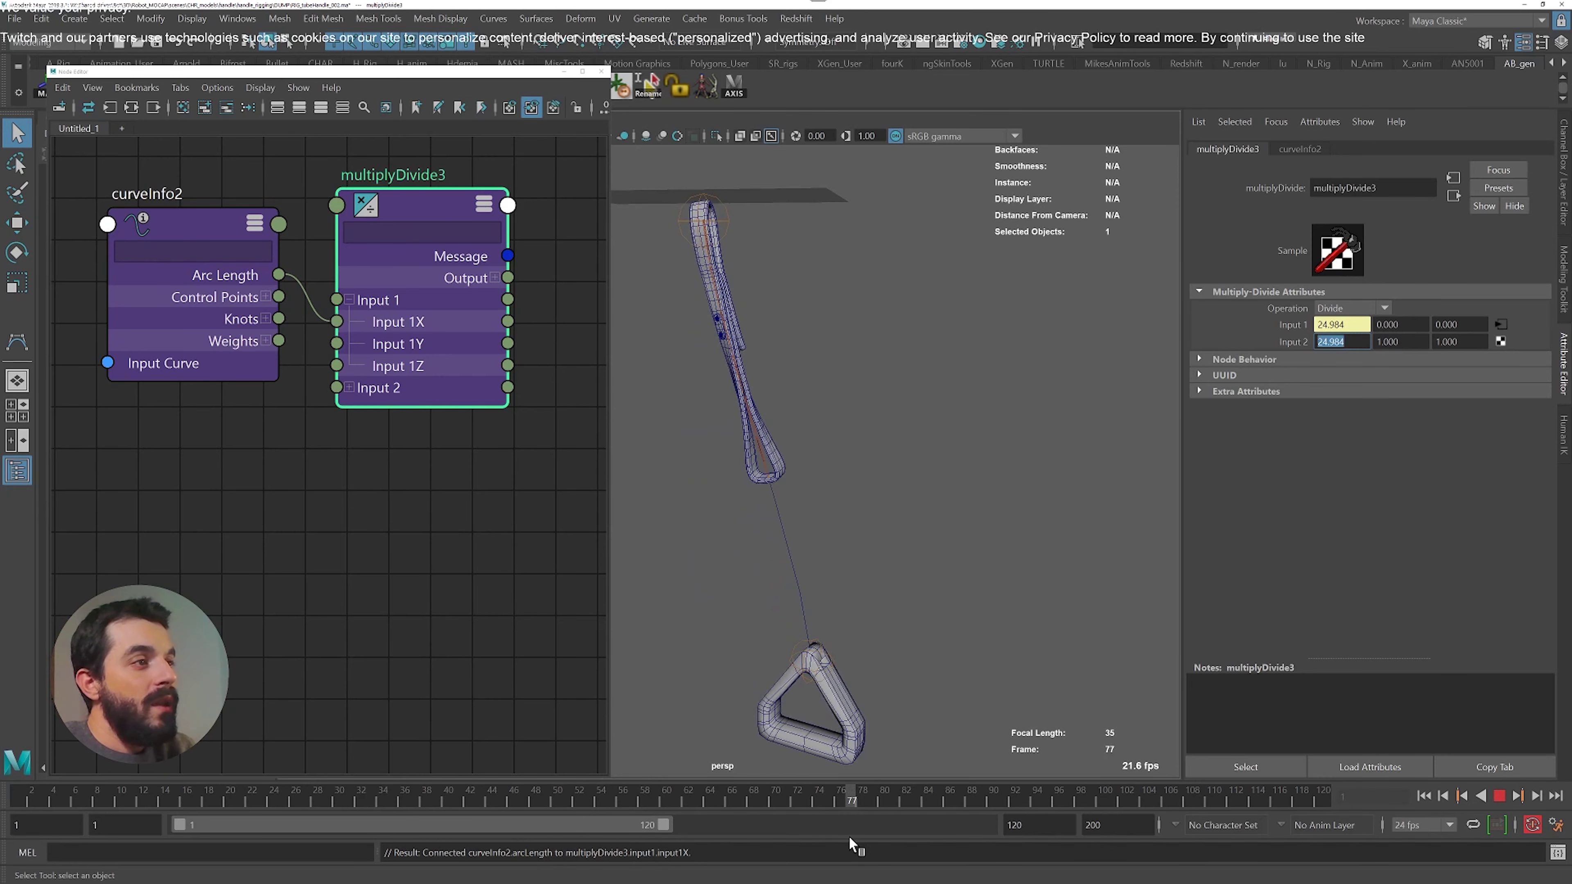
click(1342, 342)
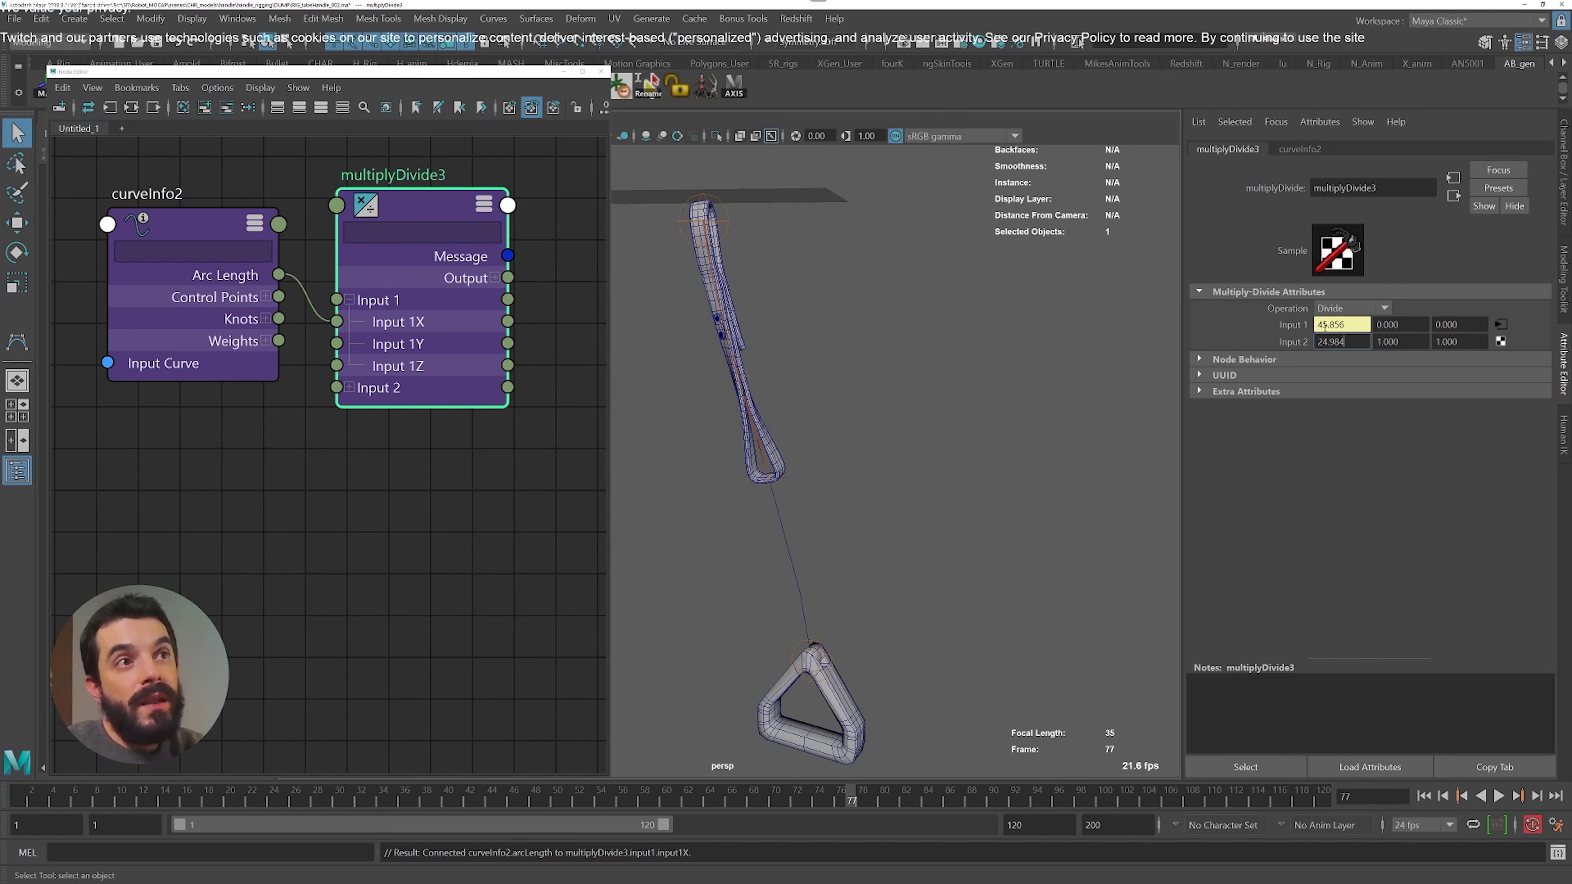
drag(1326, 325, 1388, 342)
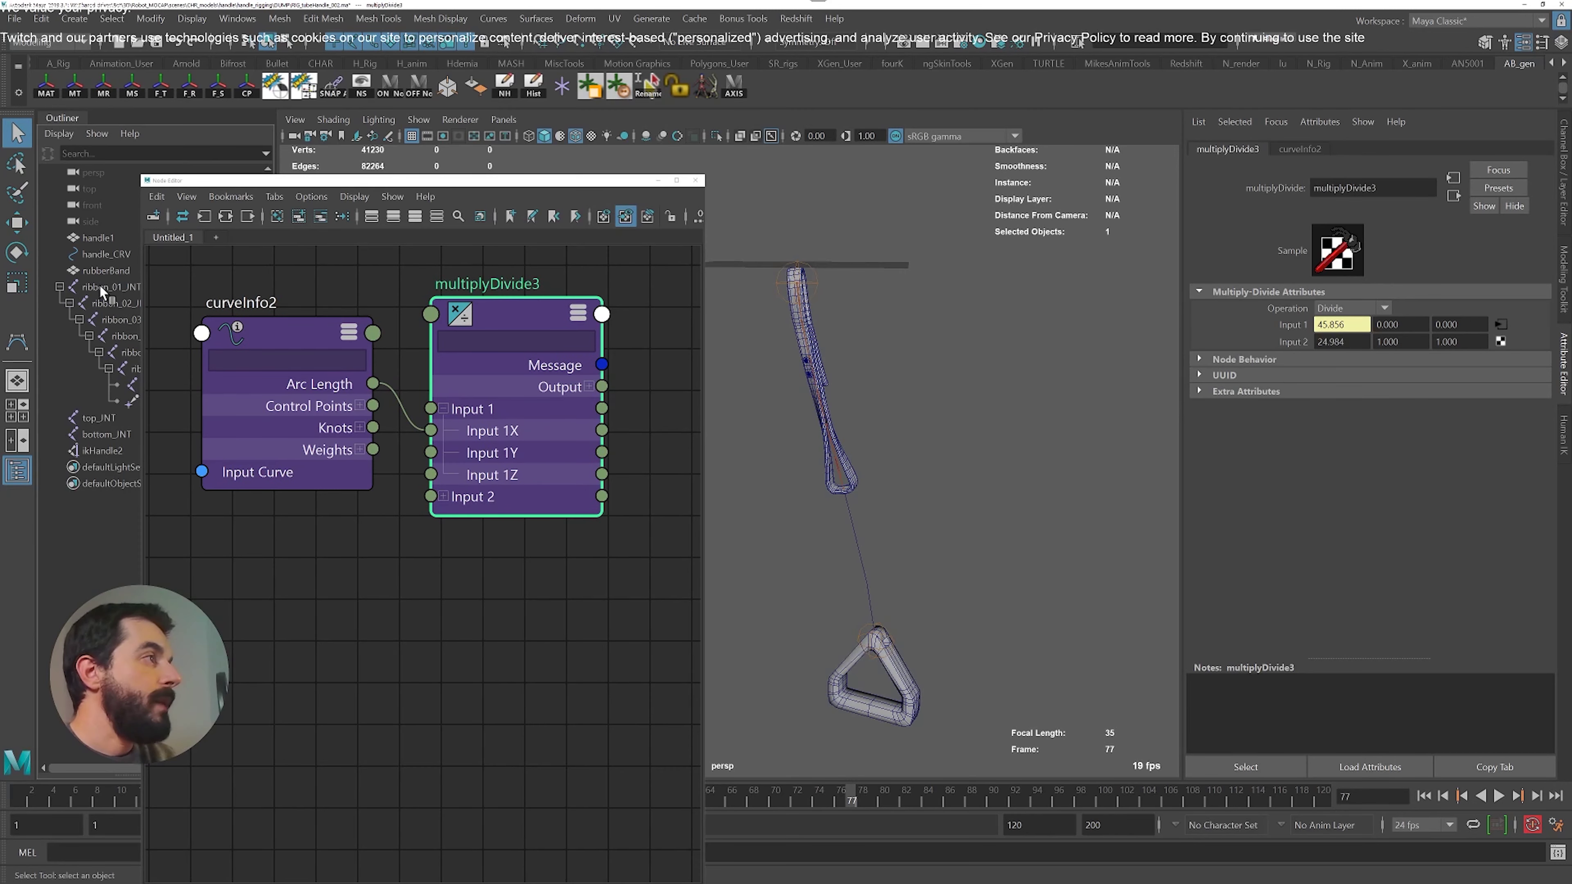
Add the joints ribbon_01_JNT through ribbon_07_JNT to the Node Editor and arrange them beside multiplyDivide3
click(110, 287)
drag(266, 185, 352, 166)
shift+click(171, 385)
click(383, 200)
drag(495, 582, 678, 434)
drag(532, 517, 403, 410)
scroll(437, 443, up, 5)
alt+middle_drag(470, 464, 501, 499)
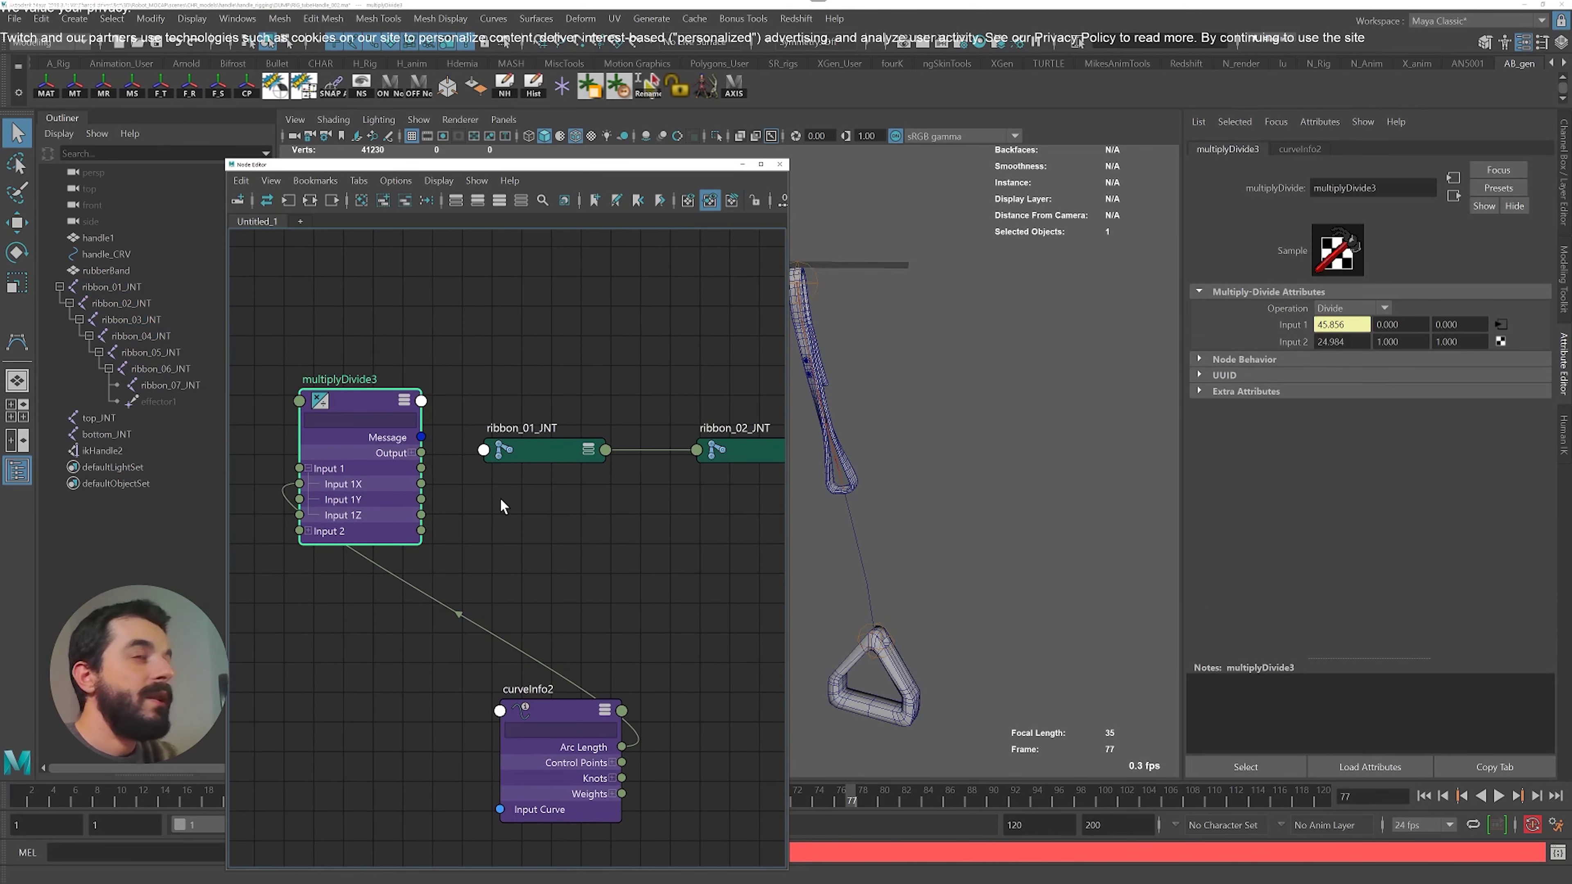
Try connecting Output X of multiplyDivide3 to Scale Y of ribbon_01_JNT
click(412, 453)
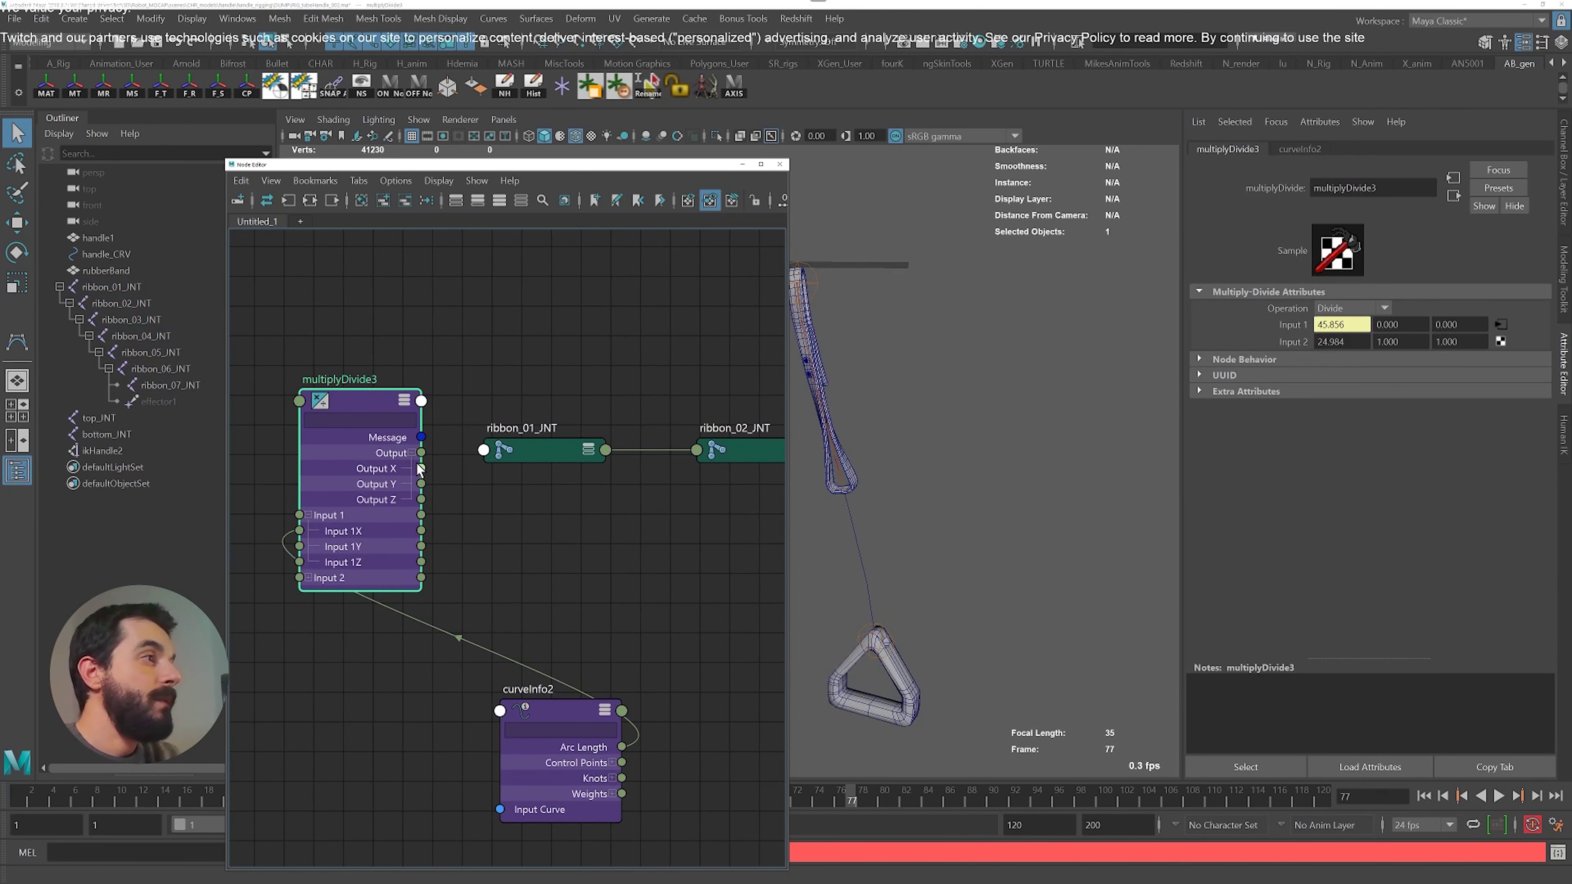
drag(422, 468, 483, 450)
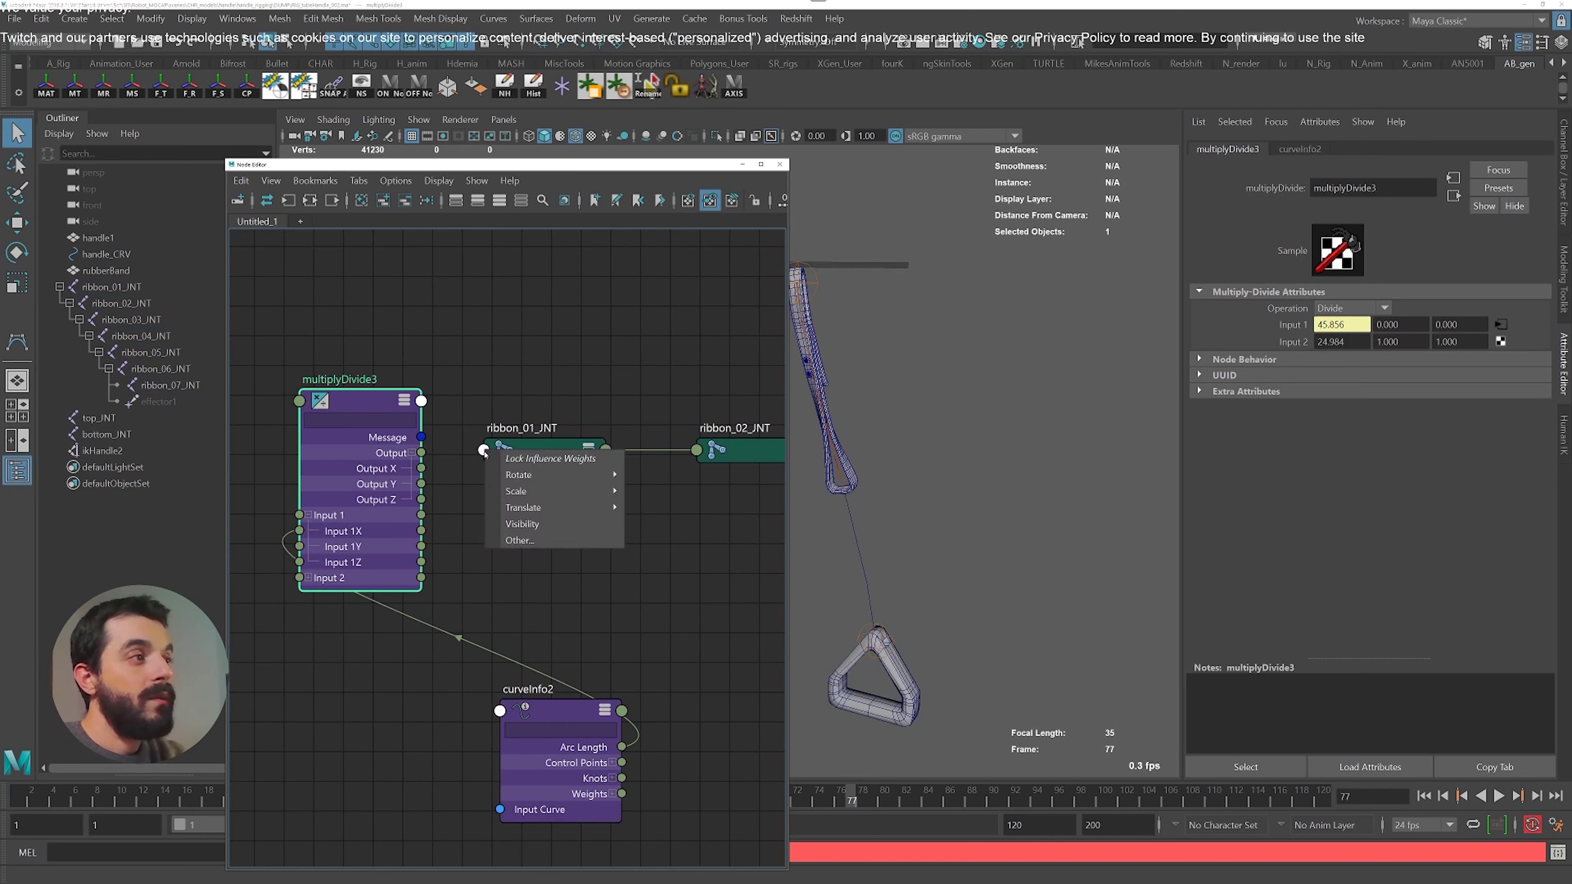
mouse_move(557, 491)
click(665, 508)
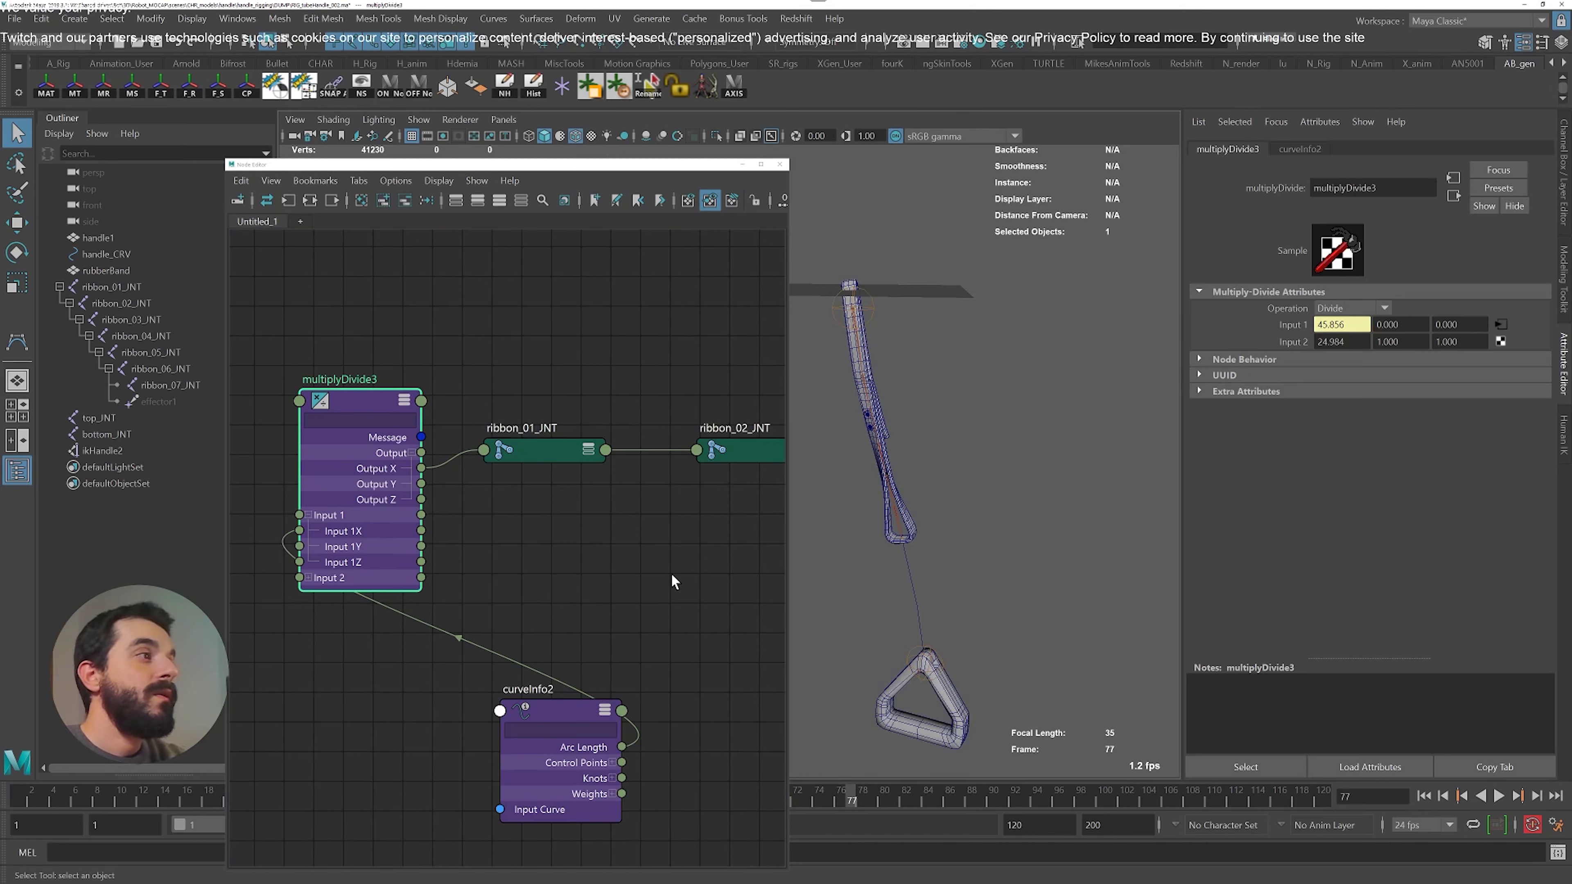
key(ctrl+z)
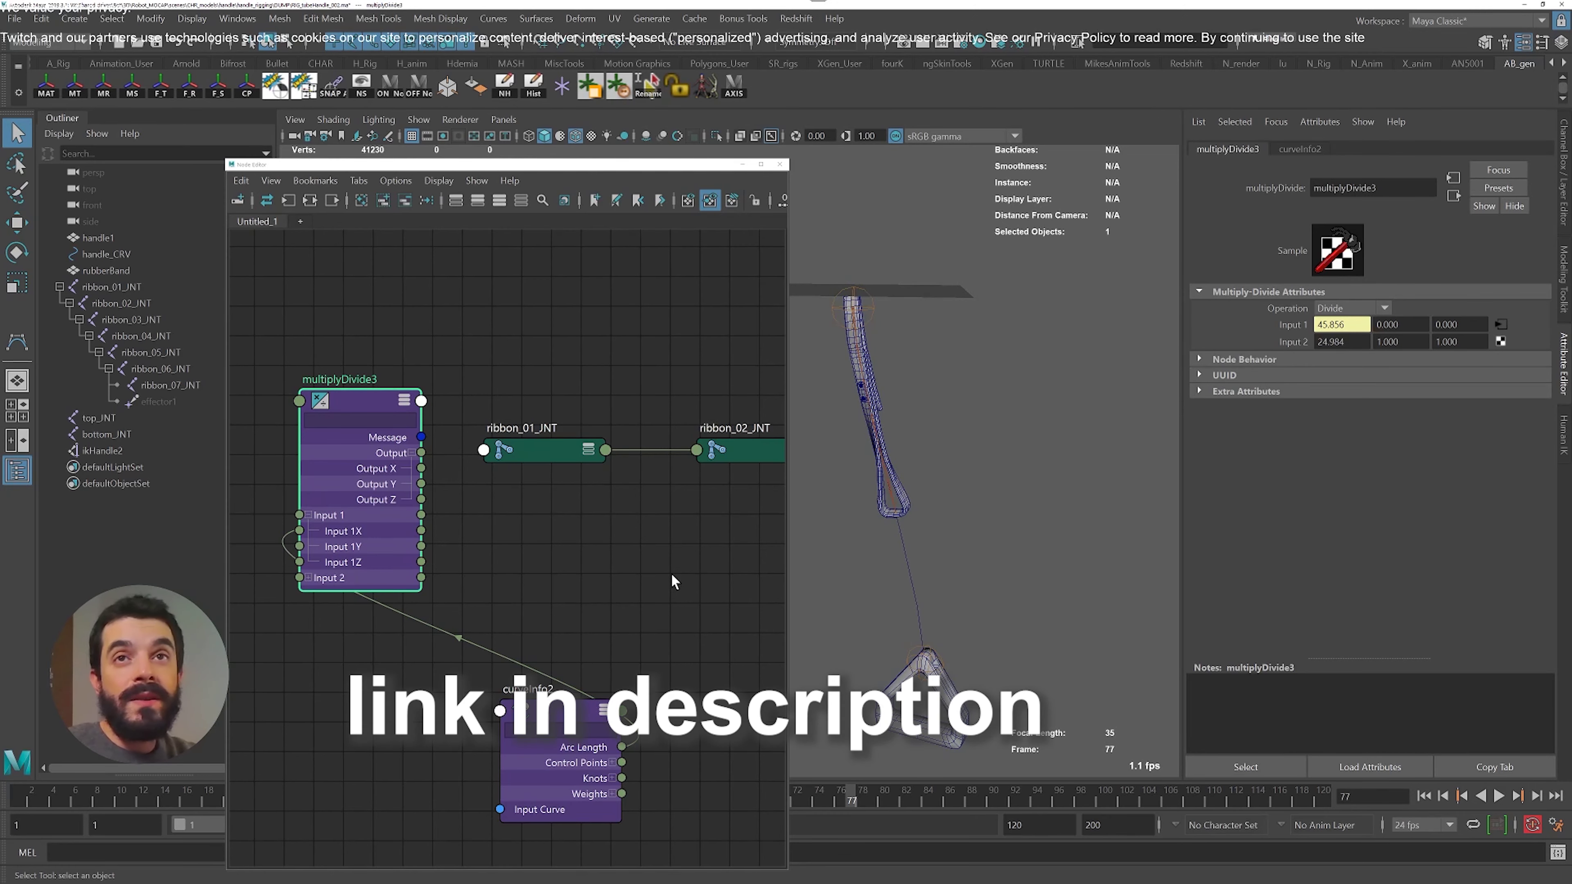
Bring up the Python connection script and check its driving node, driving attribute and driven attribute against ribbon_01_JNT's stretch axis
key(alt+Tab)
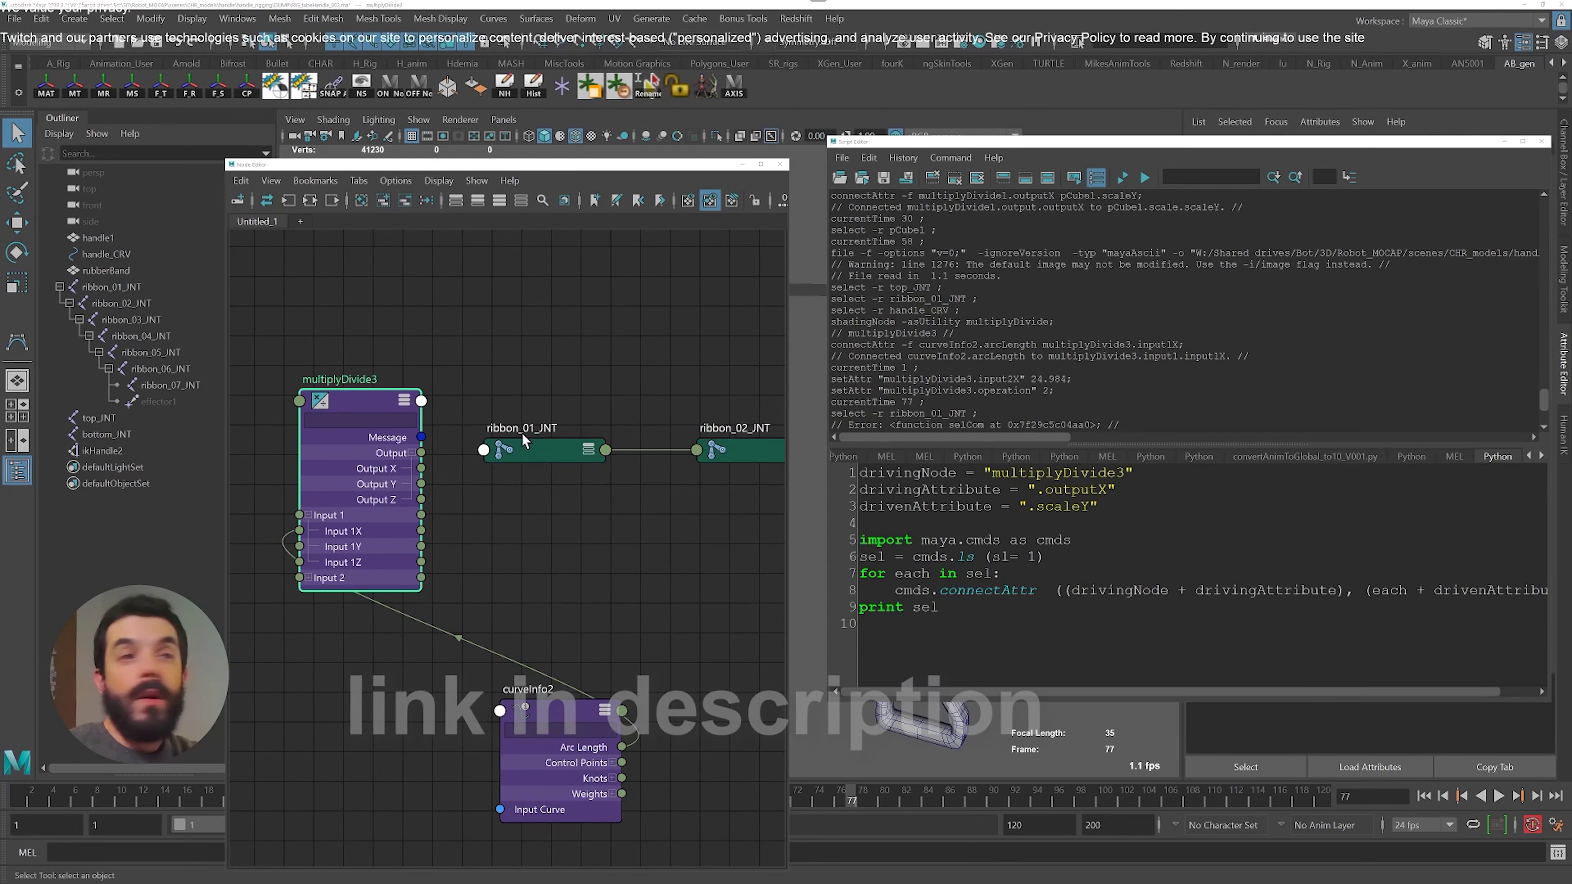
click(370, 400)
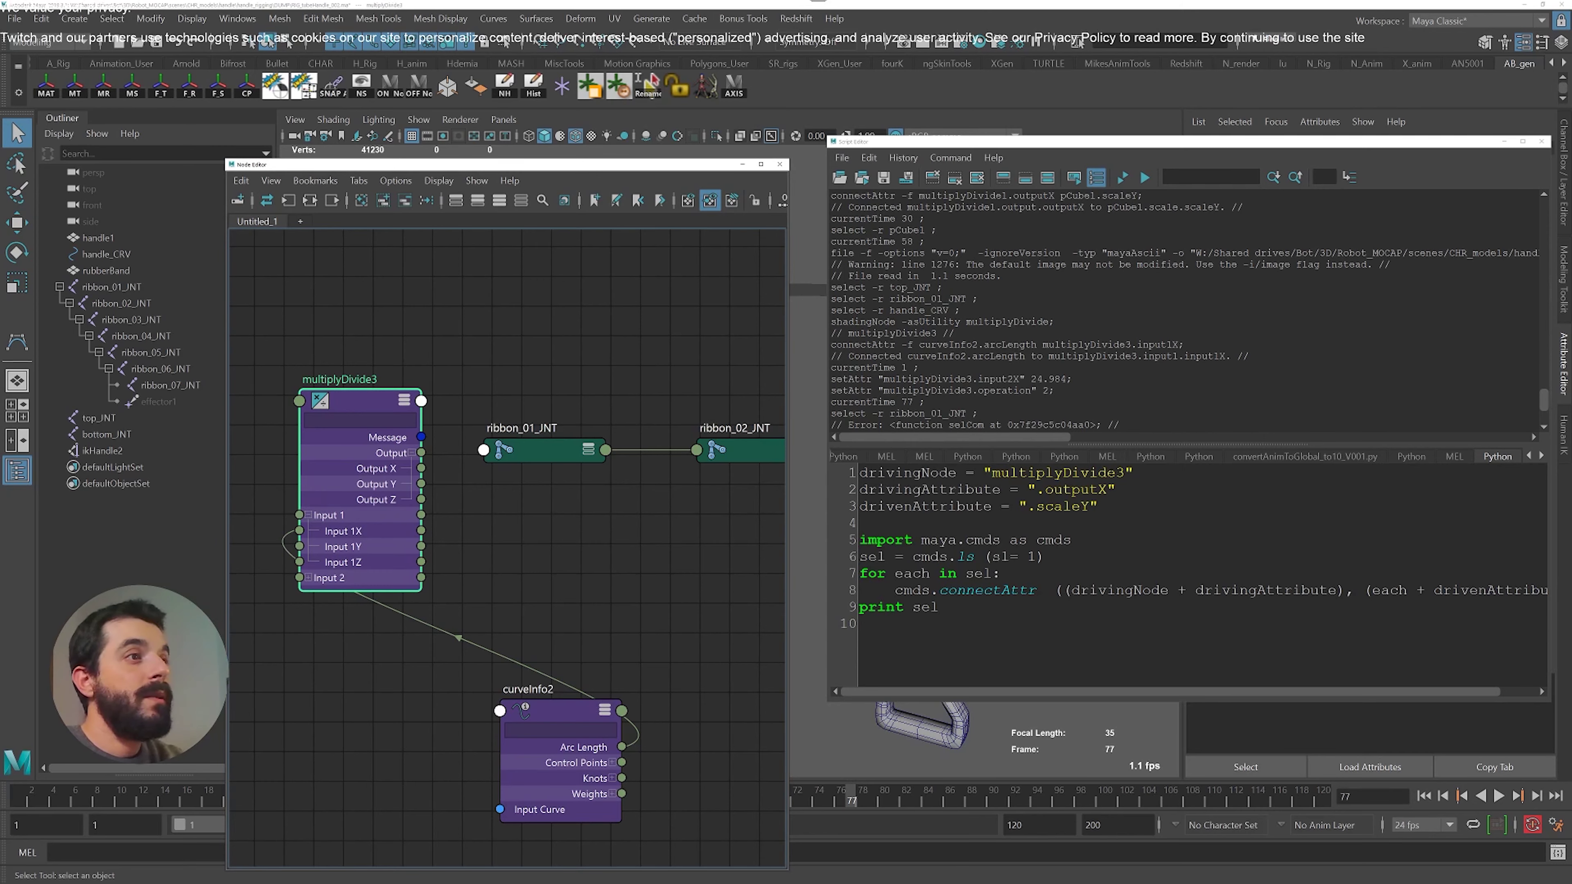
drag(1124, 472, 1037, 489)
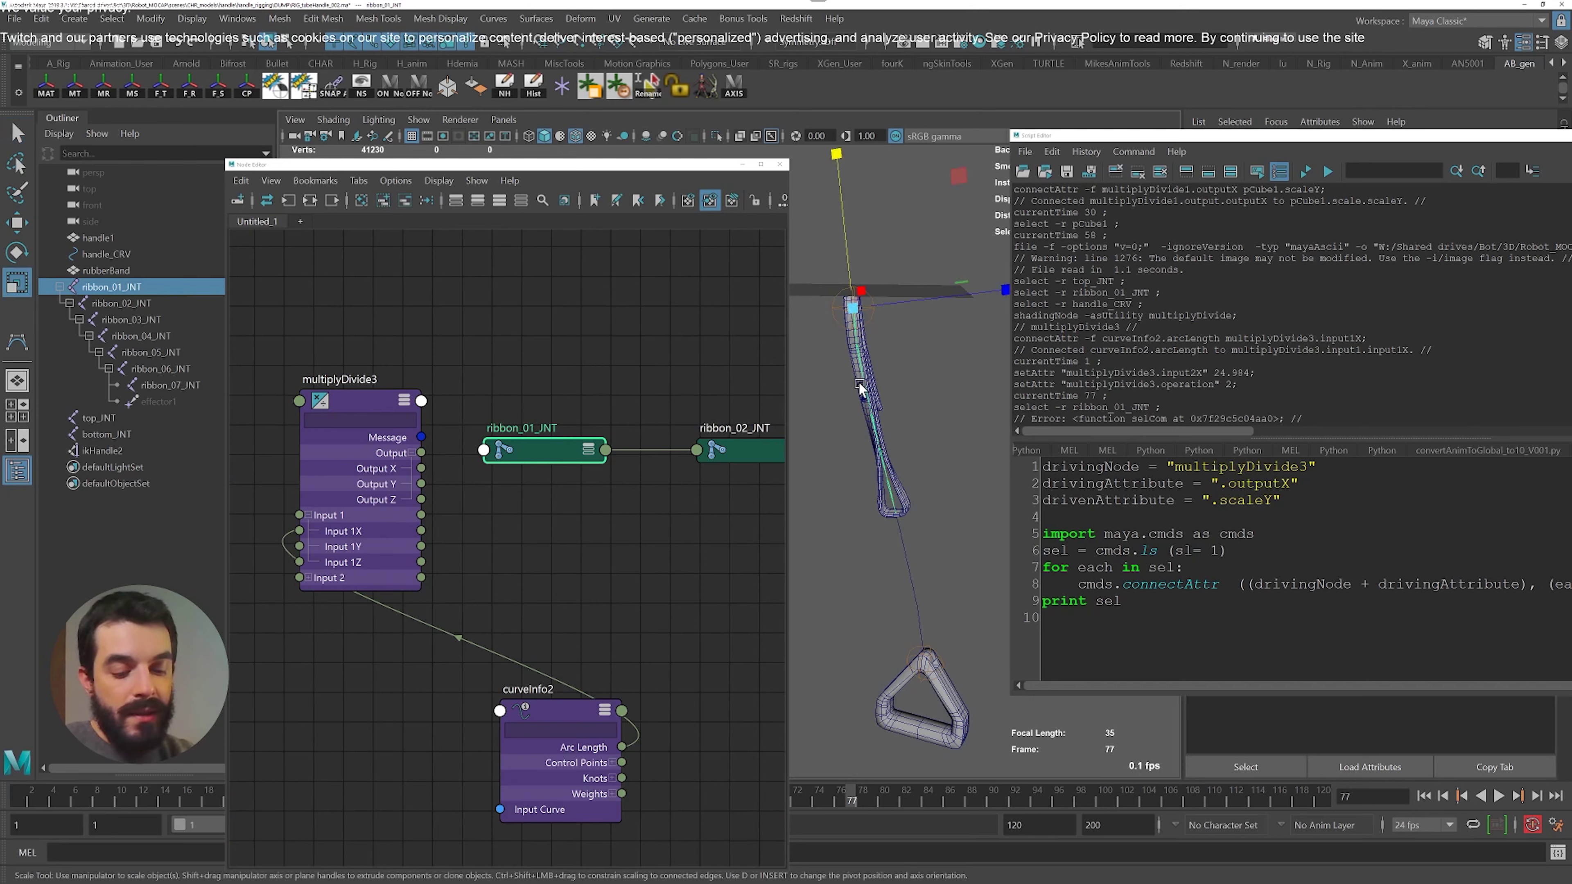
drag(841, 197, 818, 78)
key(ctrl+z)
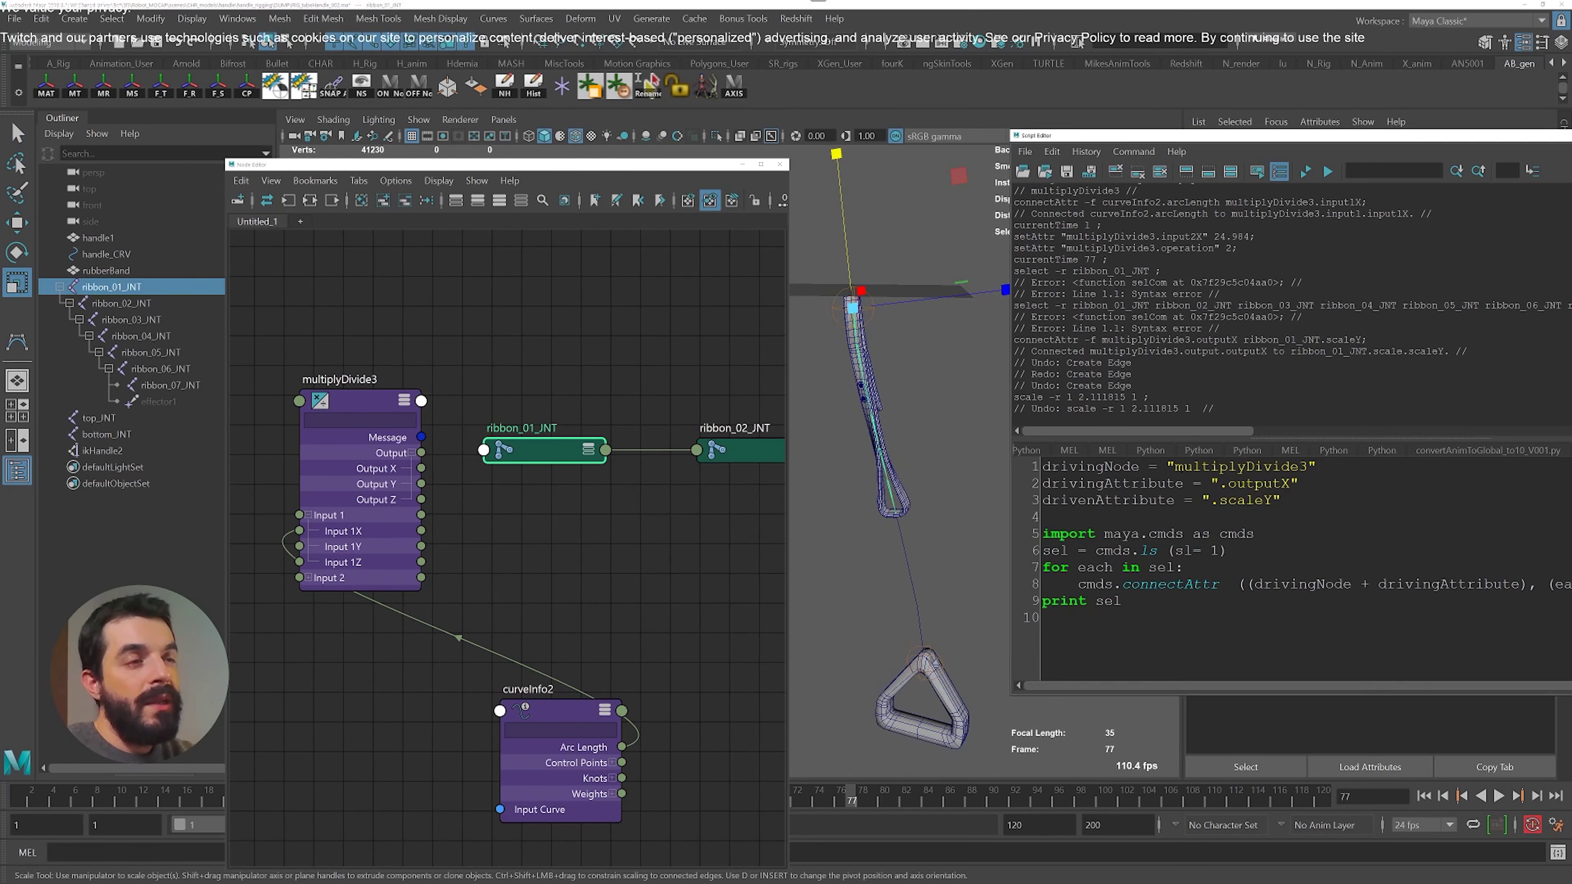
drag(1183, 467, 1281, 500)
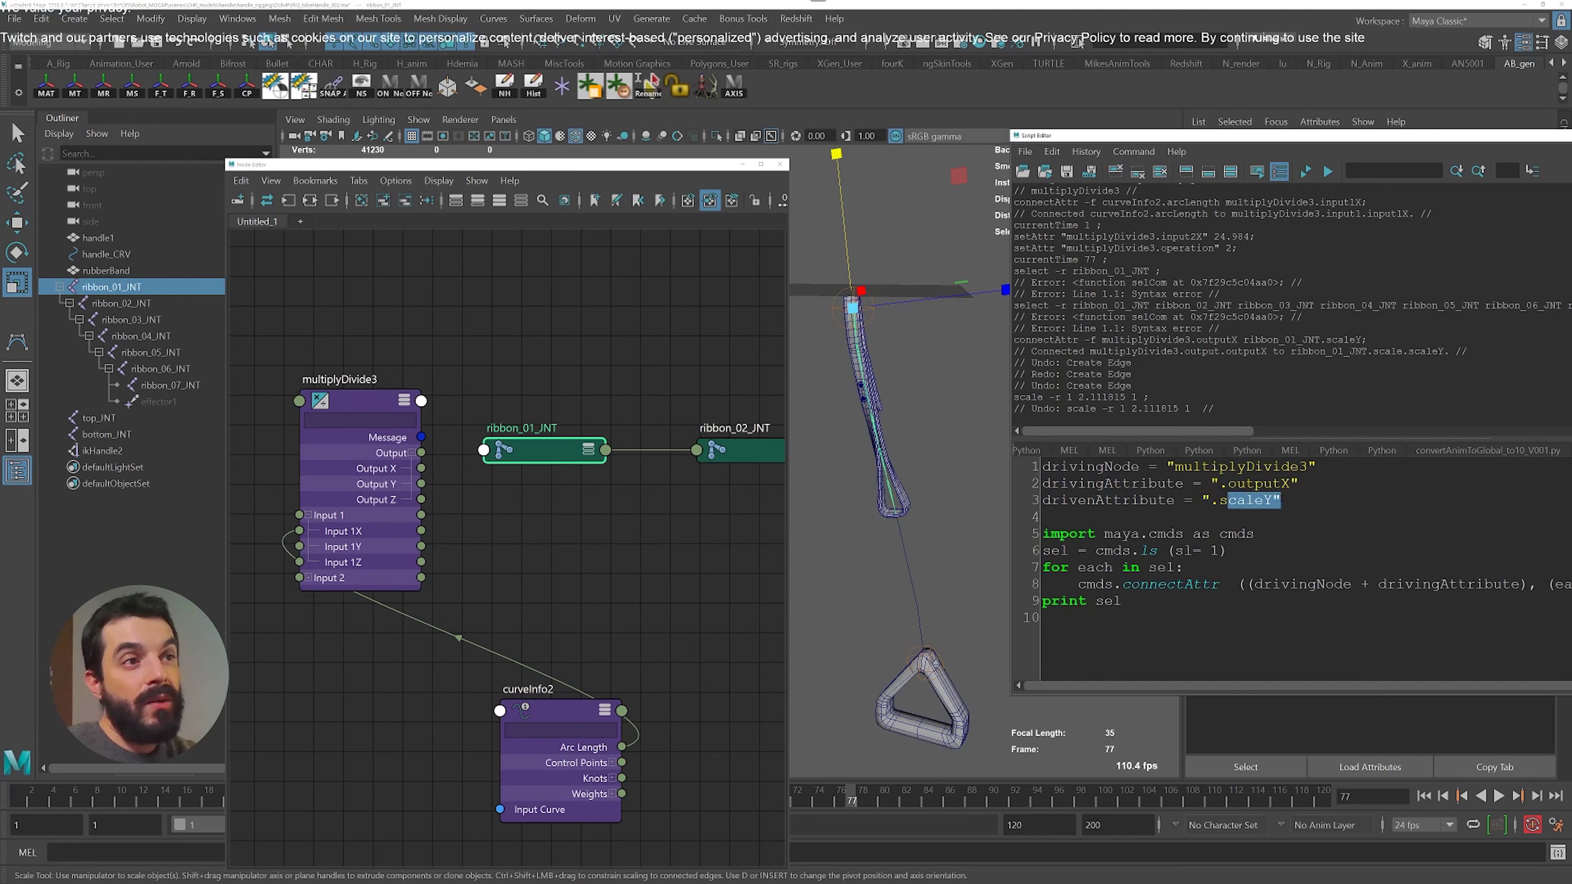
Run the whole script on ribbon_01_JNT through ribbon_07_JNT to connect multiplyDivide3's outputX to each joint's scaleY
key(ctrl+a)
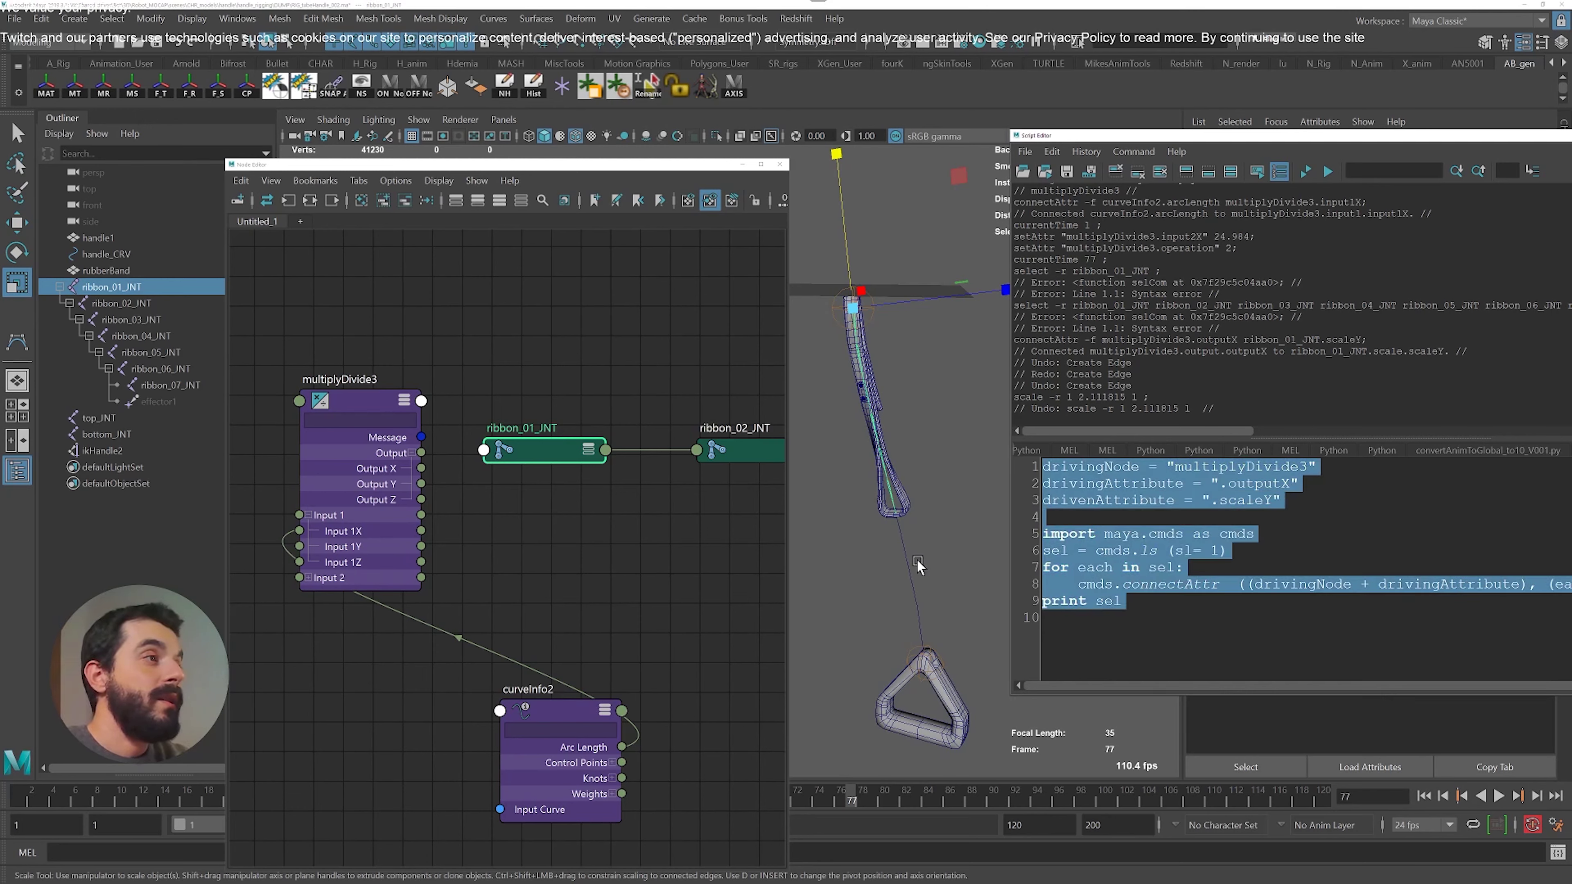
click(138, 289)
shift+click(158, 384)
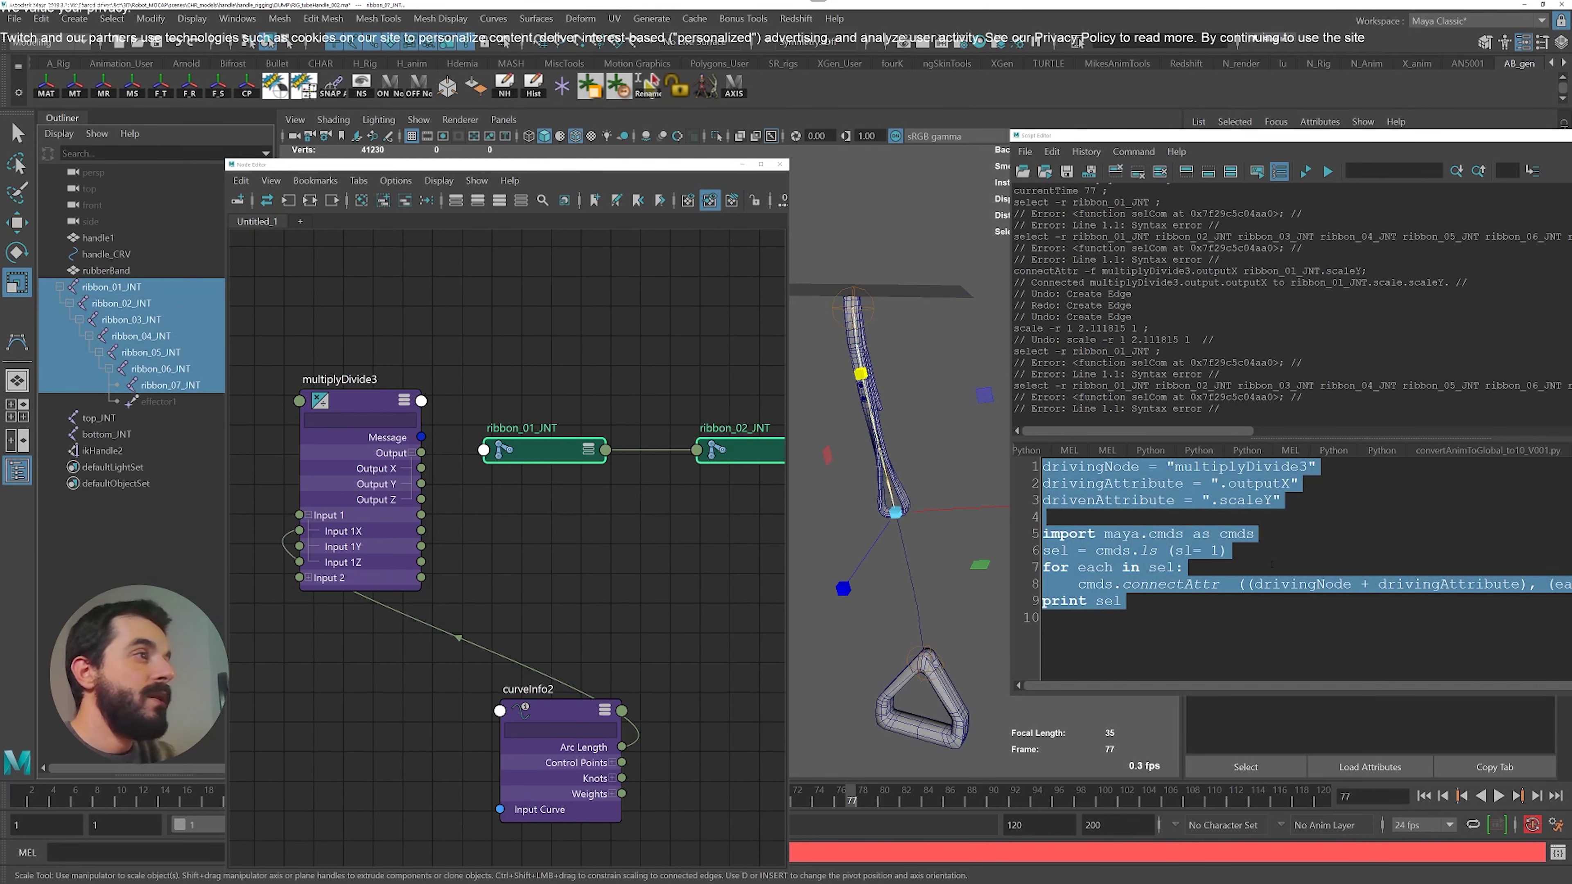
key(ctrl+Return)
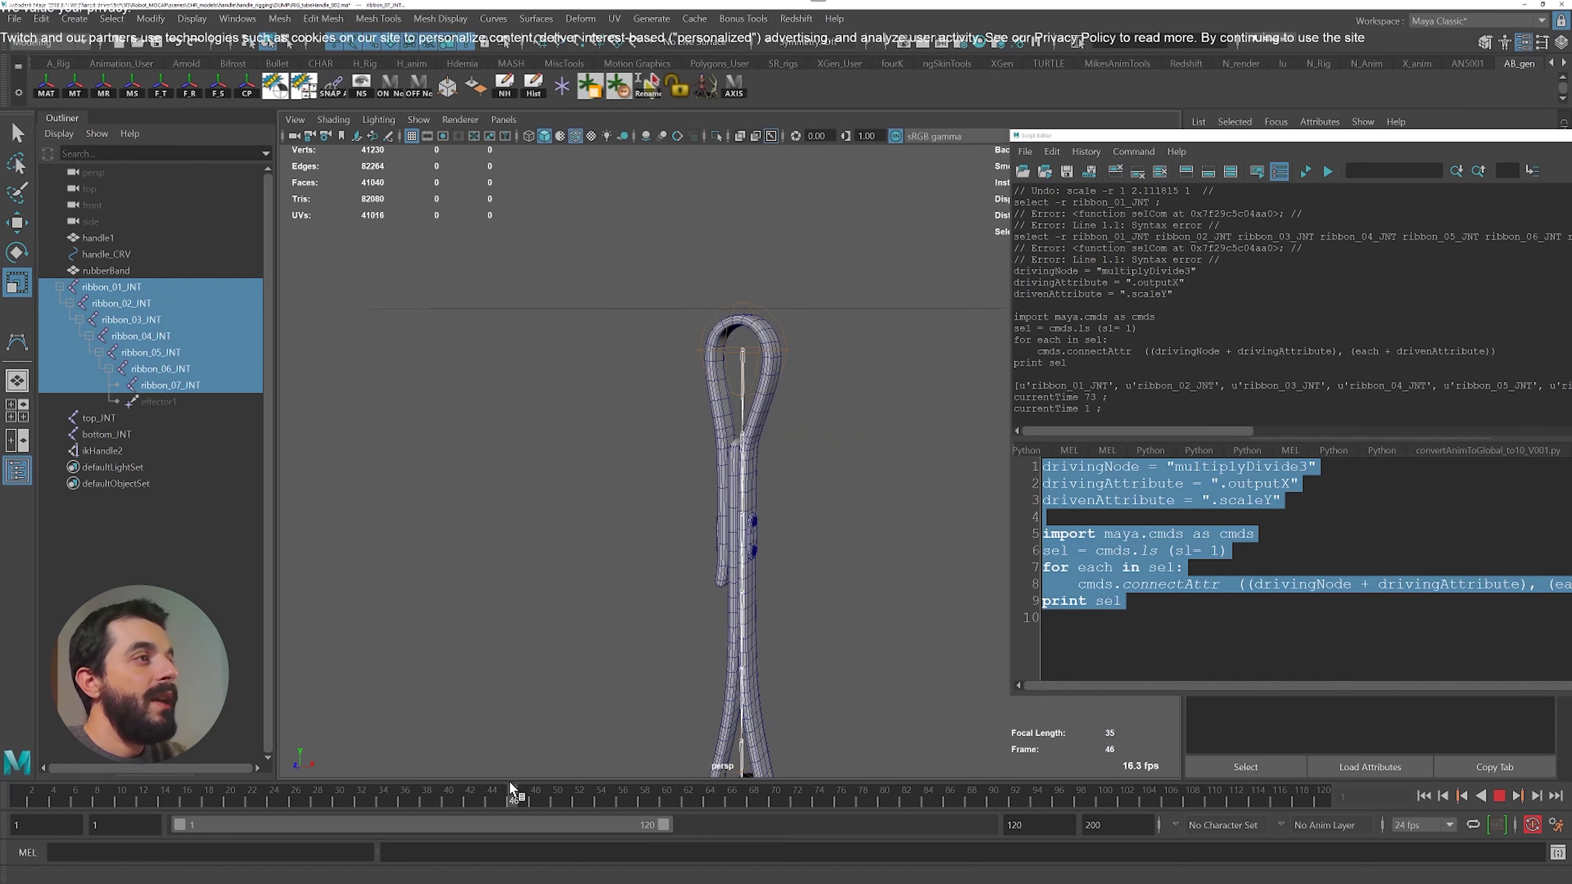
Check how the strap stretches and bends through the animation, including frames 53 and 32, and inspect its top loop at frame 1
key(alt+v)
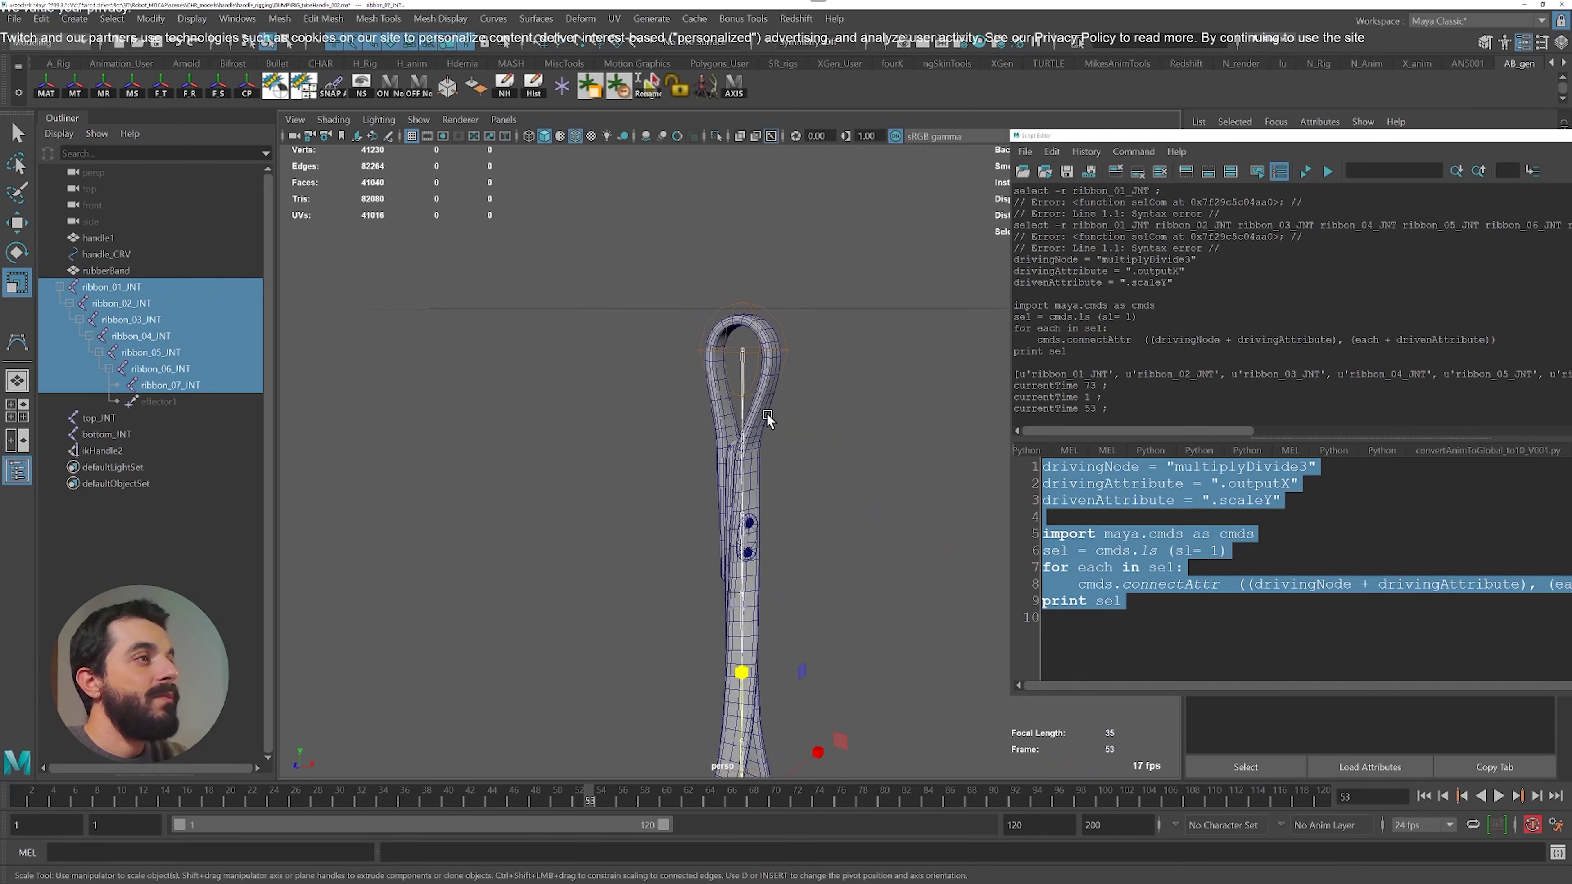
key(alt+v)
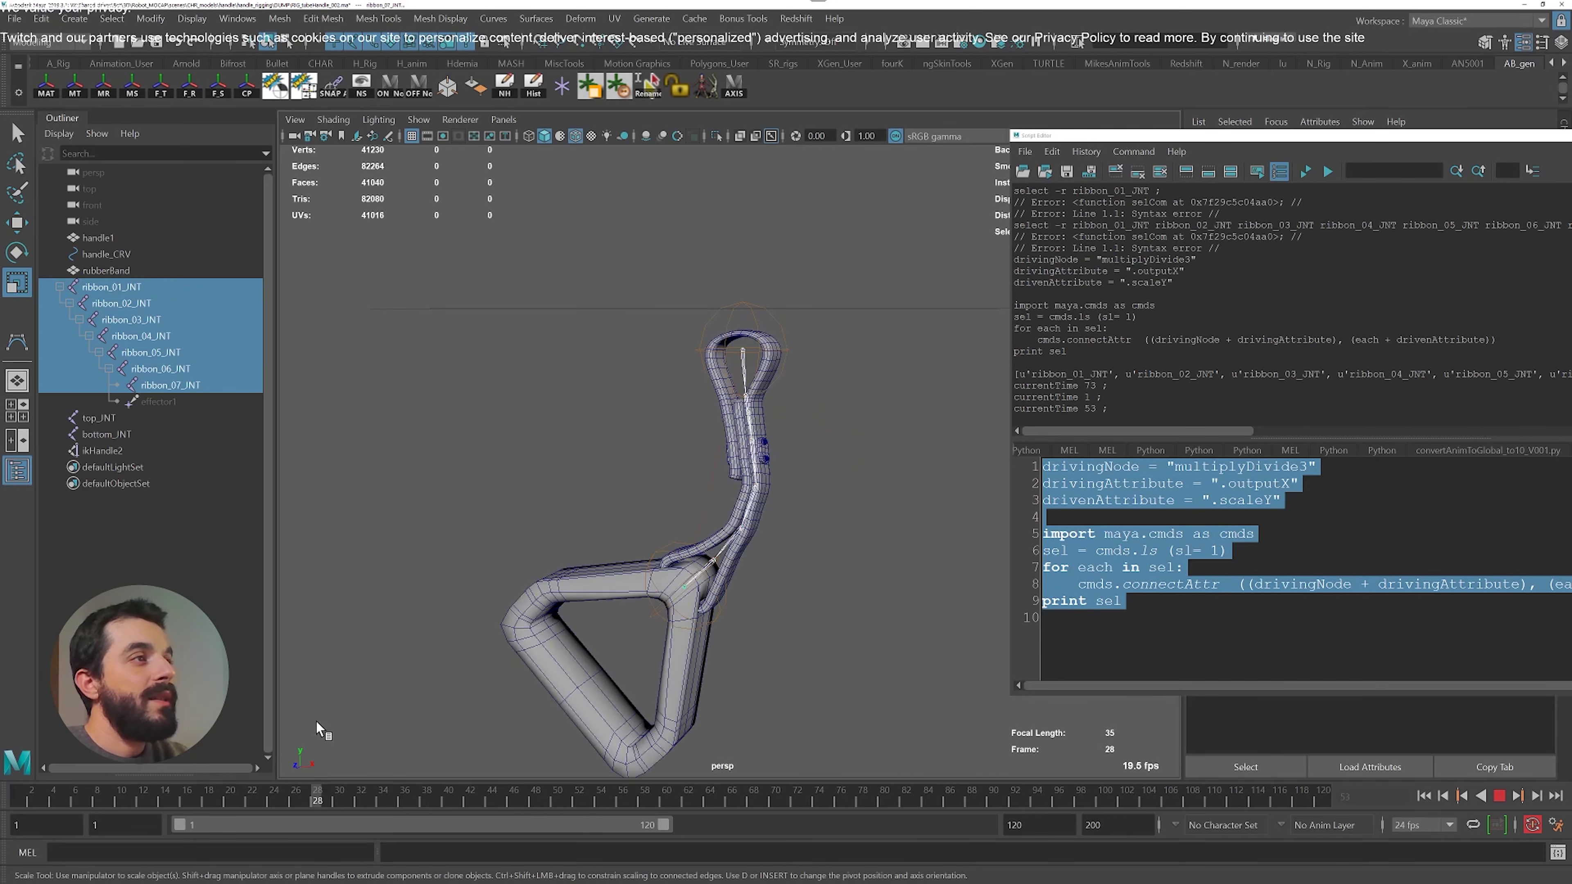
key(alt+v)
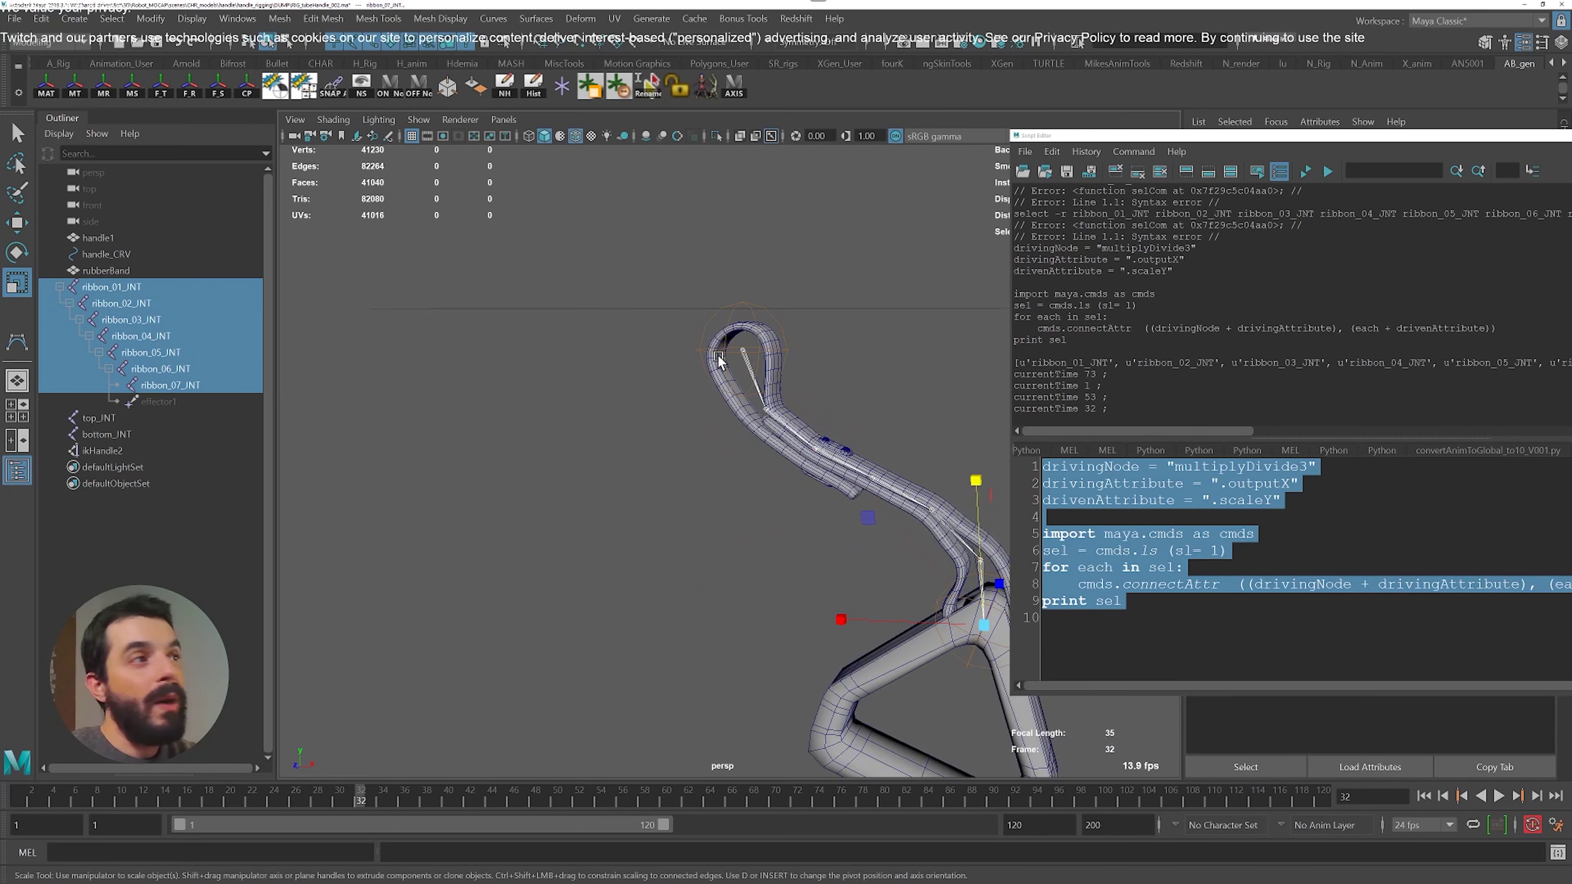
click(427, 805)
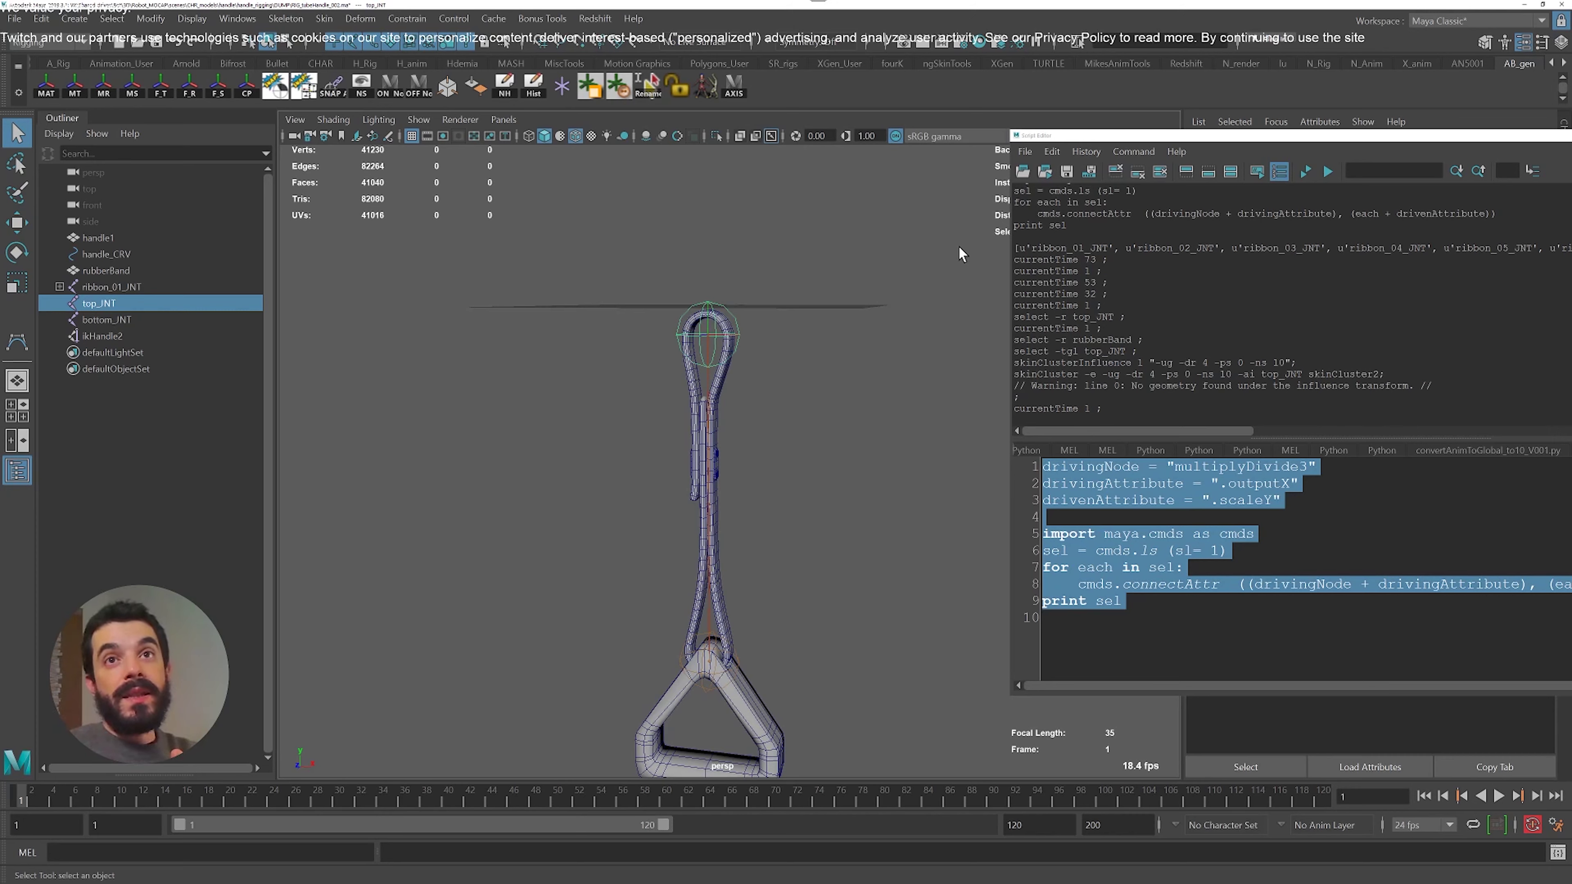
alt+right_drag(568, 399, 891, 477)
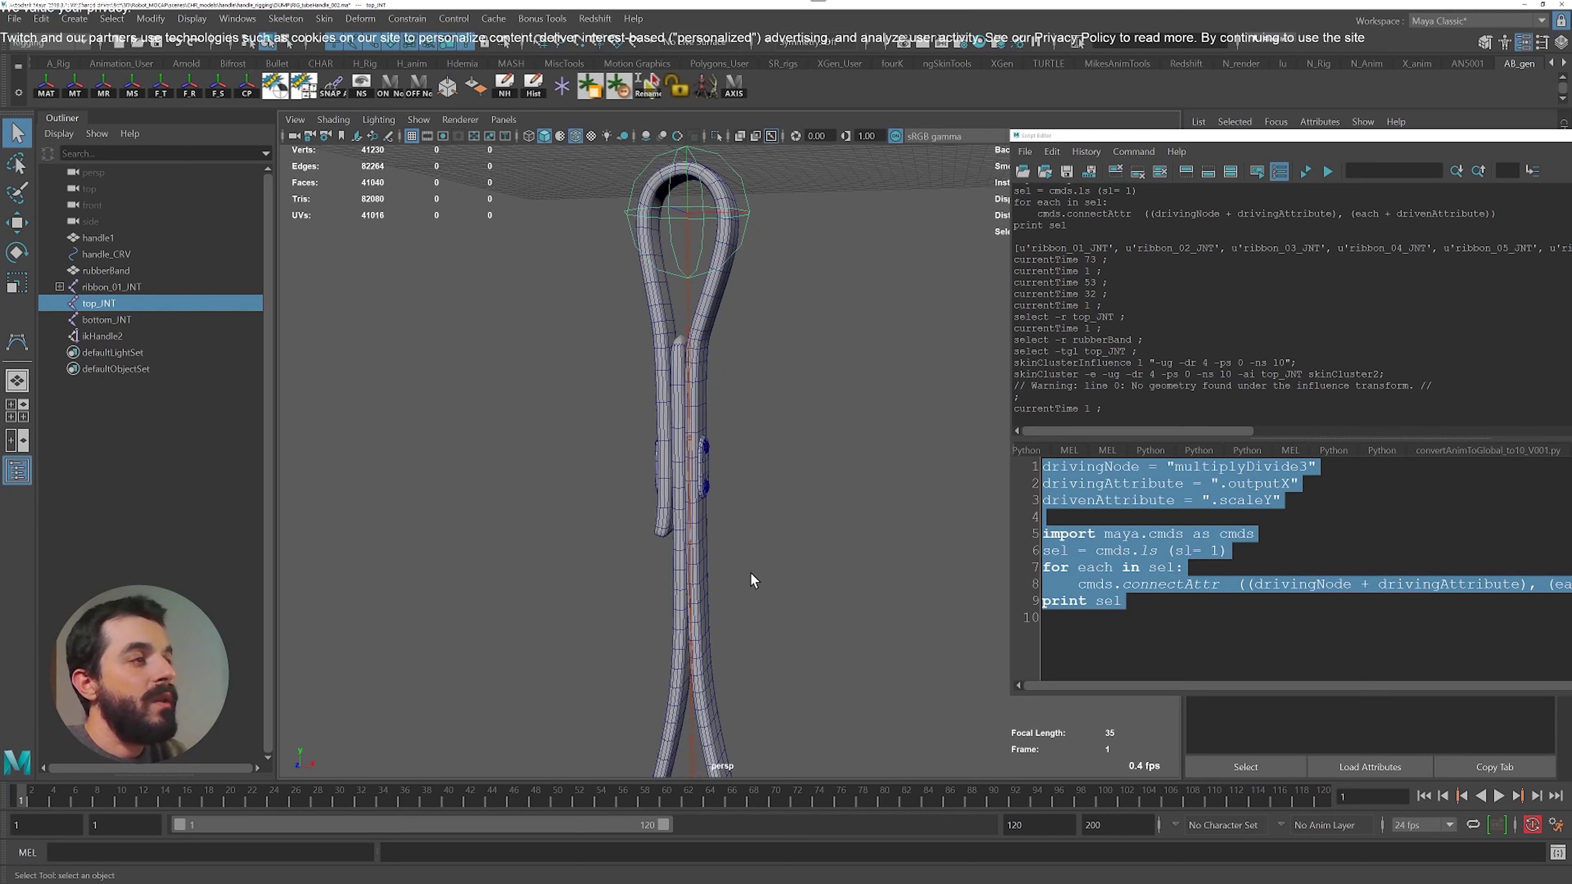
scroll(752, 580, down, 5)
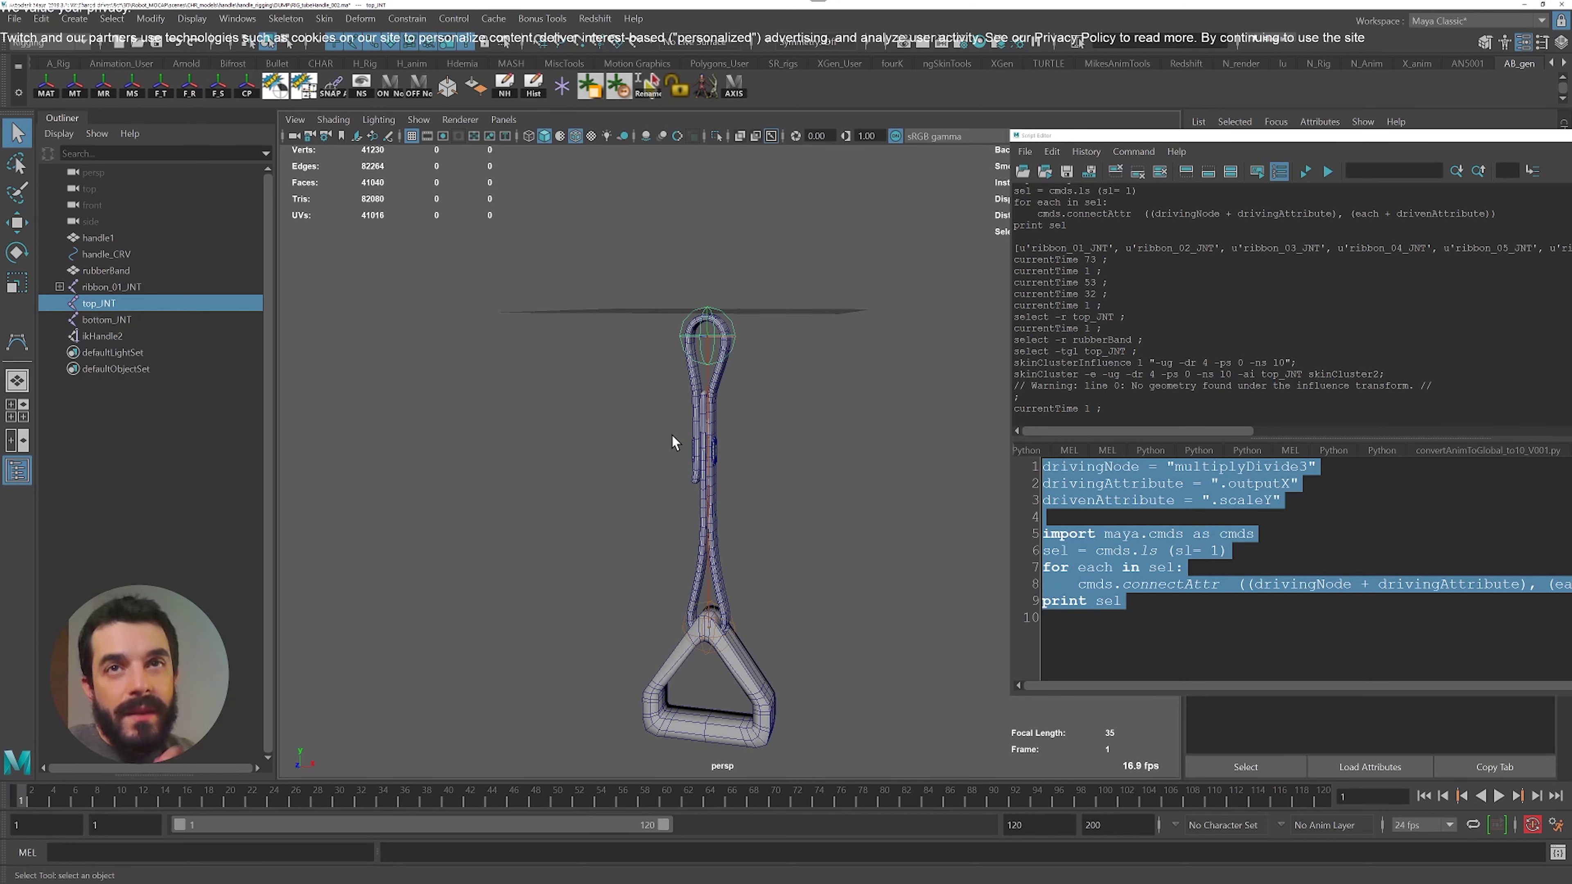
alt+drag(682, 436, 761, 458)
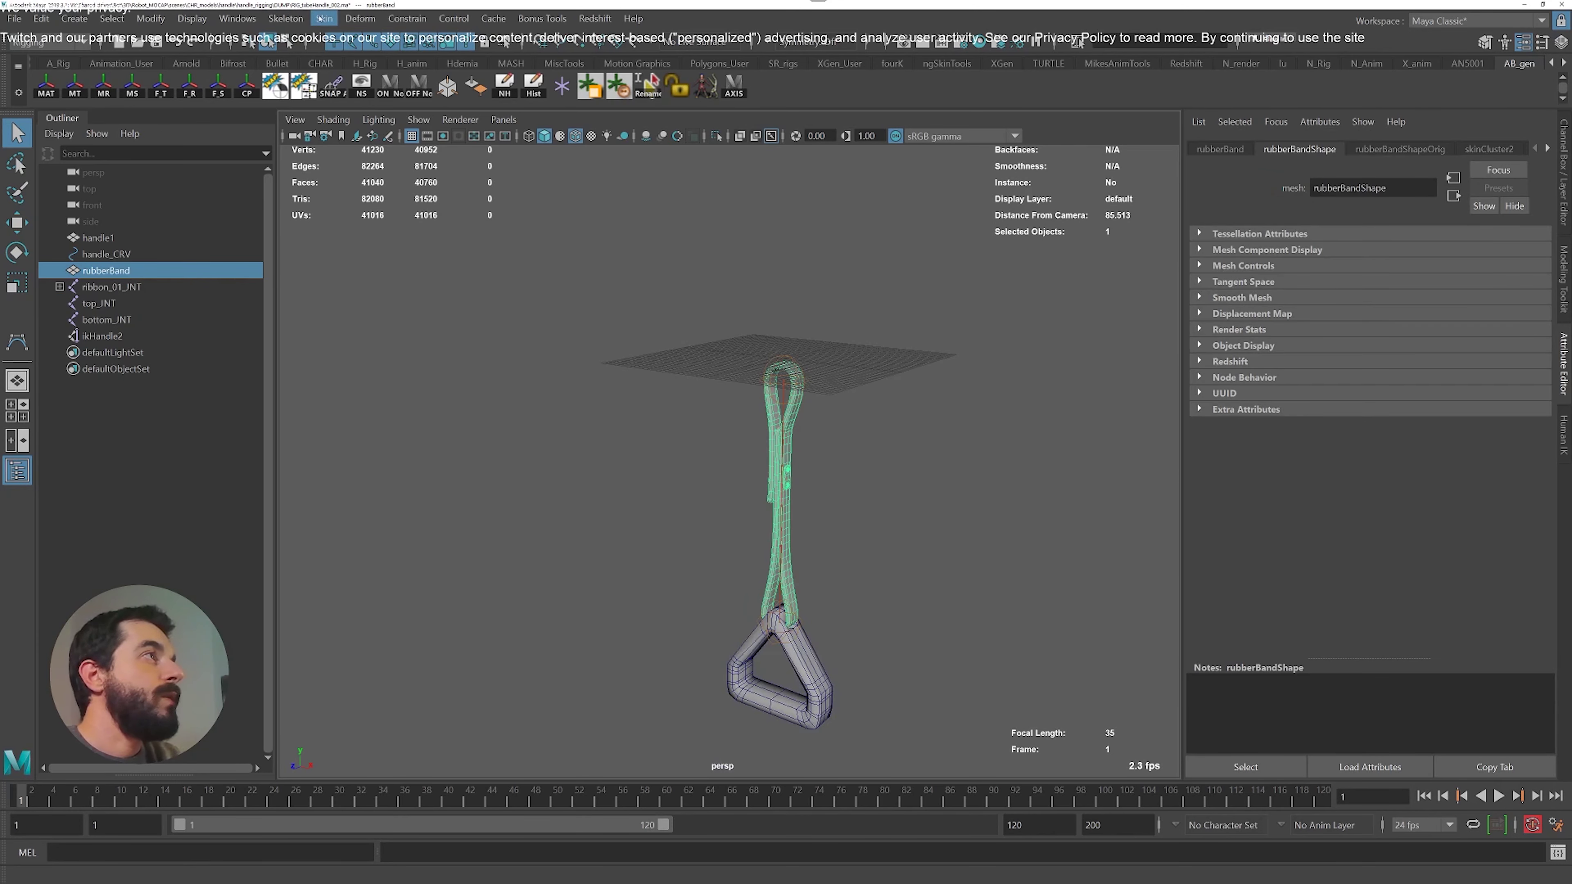
Try detaching the skin from the rubberBand mesh
click(323, 18)
click(383, 90)
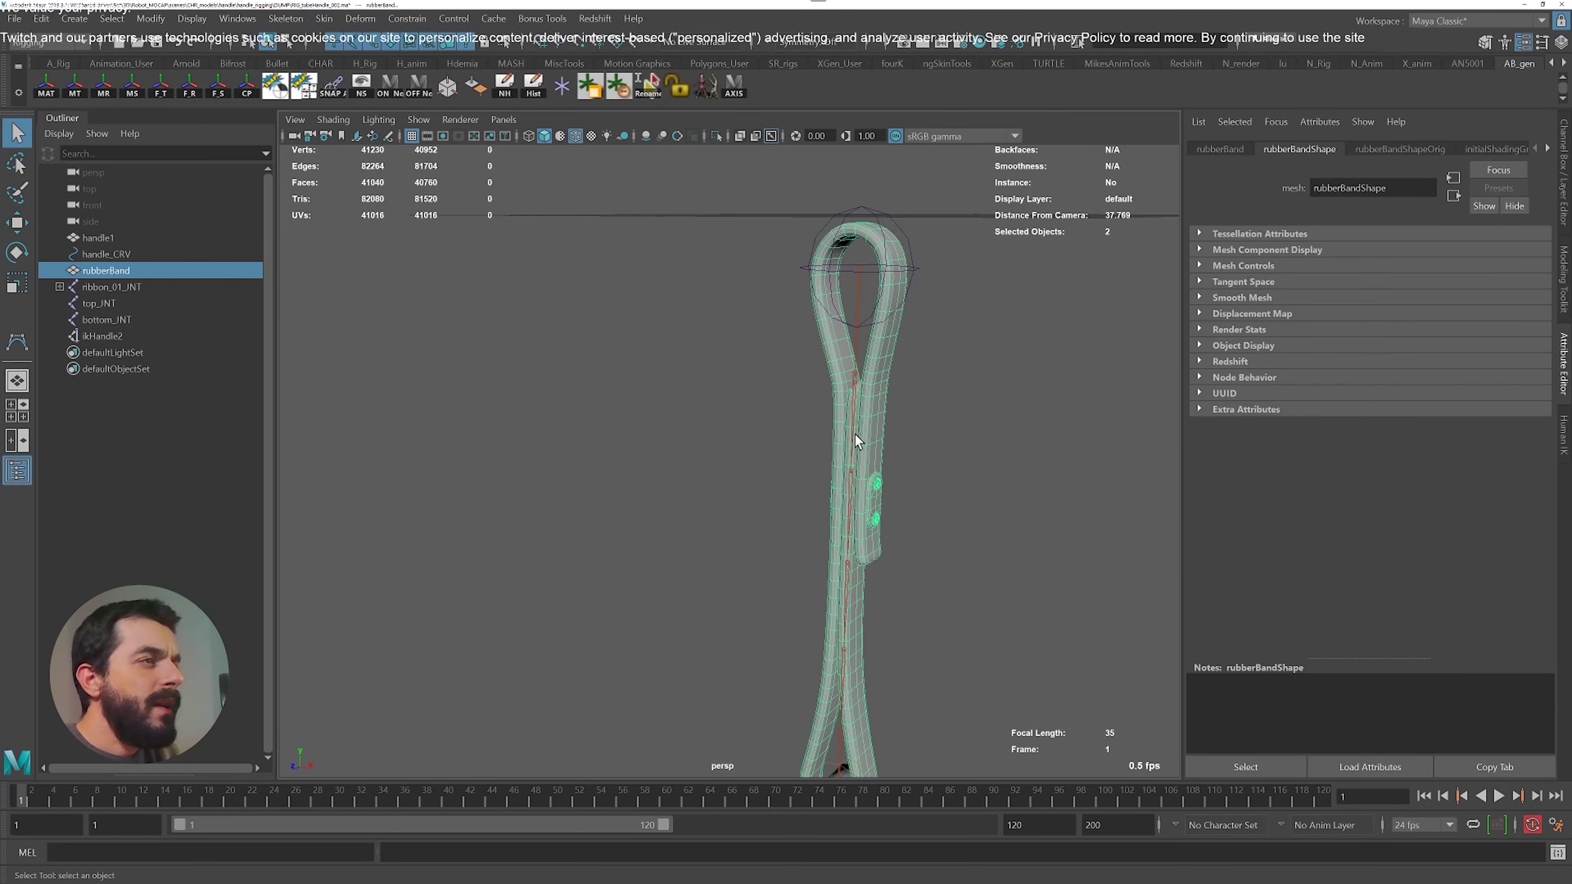
key(ctrl+z)
Set the Up Axis in ikHandle2's Advanced Twist Controls to Negative Z and check ribbon_01_JNT's rotation
key(w)
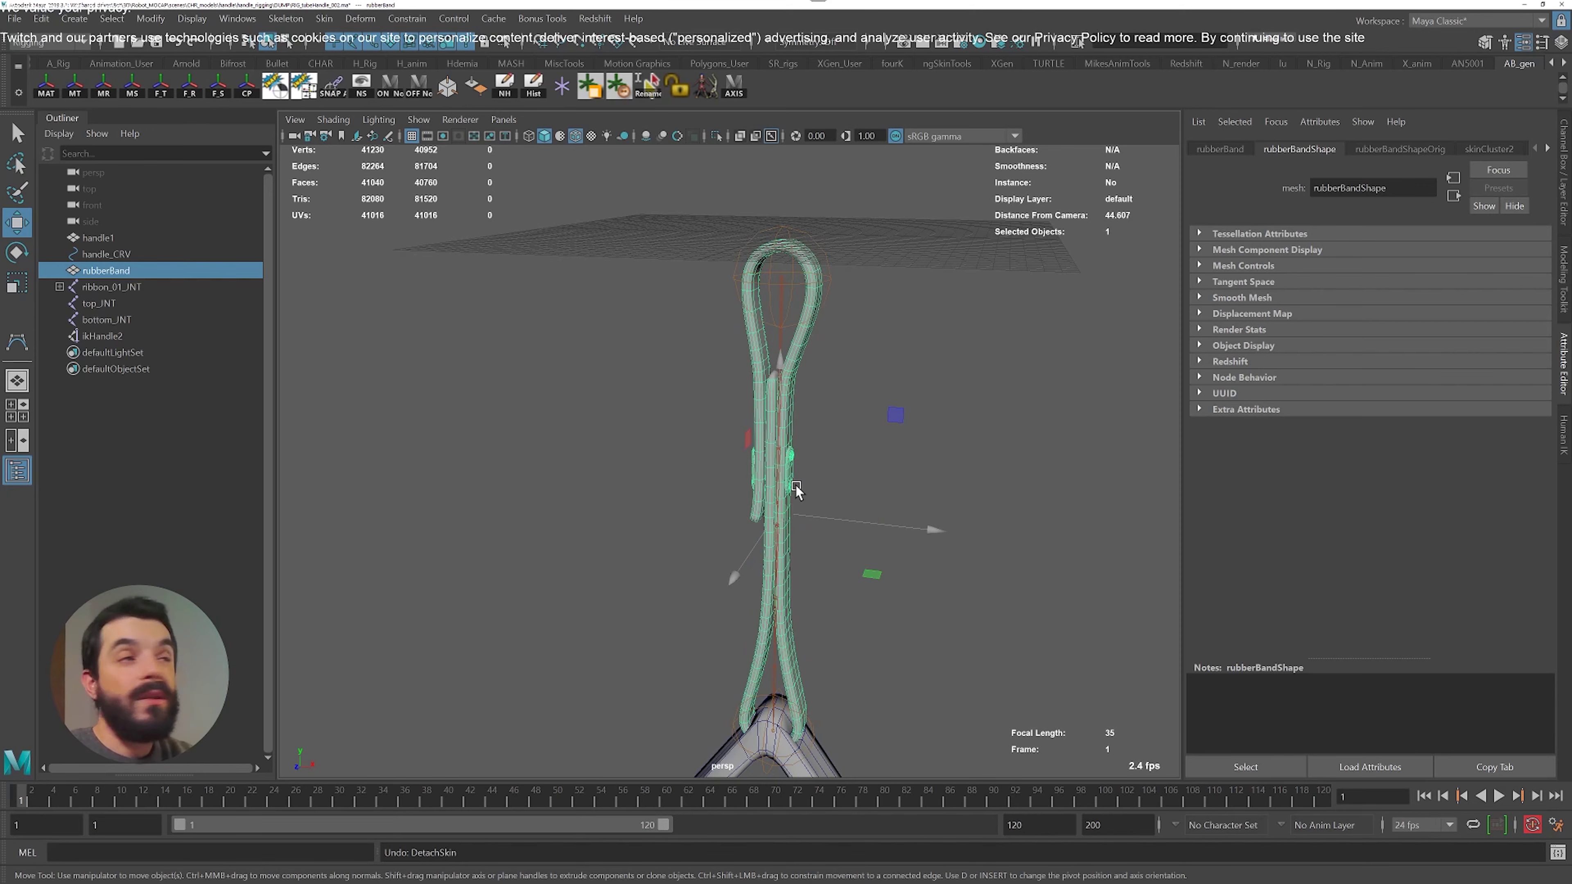
mouse_move(796, 486)
alt+mouse_down()
mouse_move(828, 485)
mouse_move(786, 488)
alt+mouse_up()
key(q)
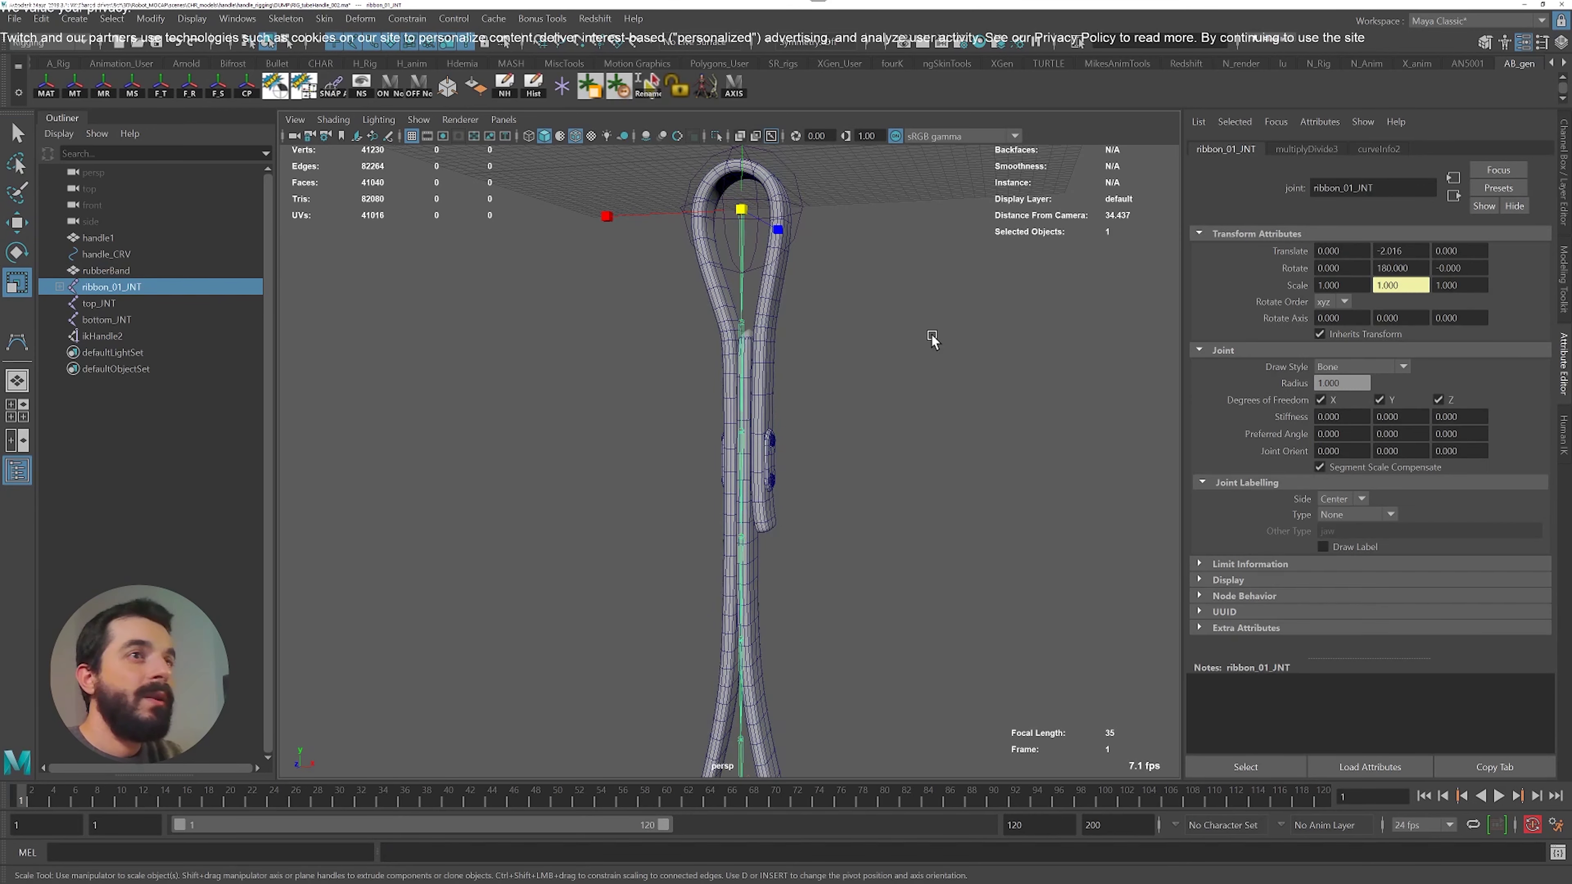
scroll(926, 340, down, 3)
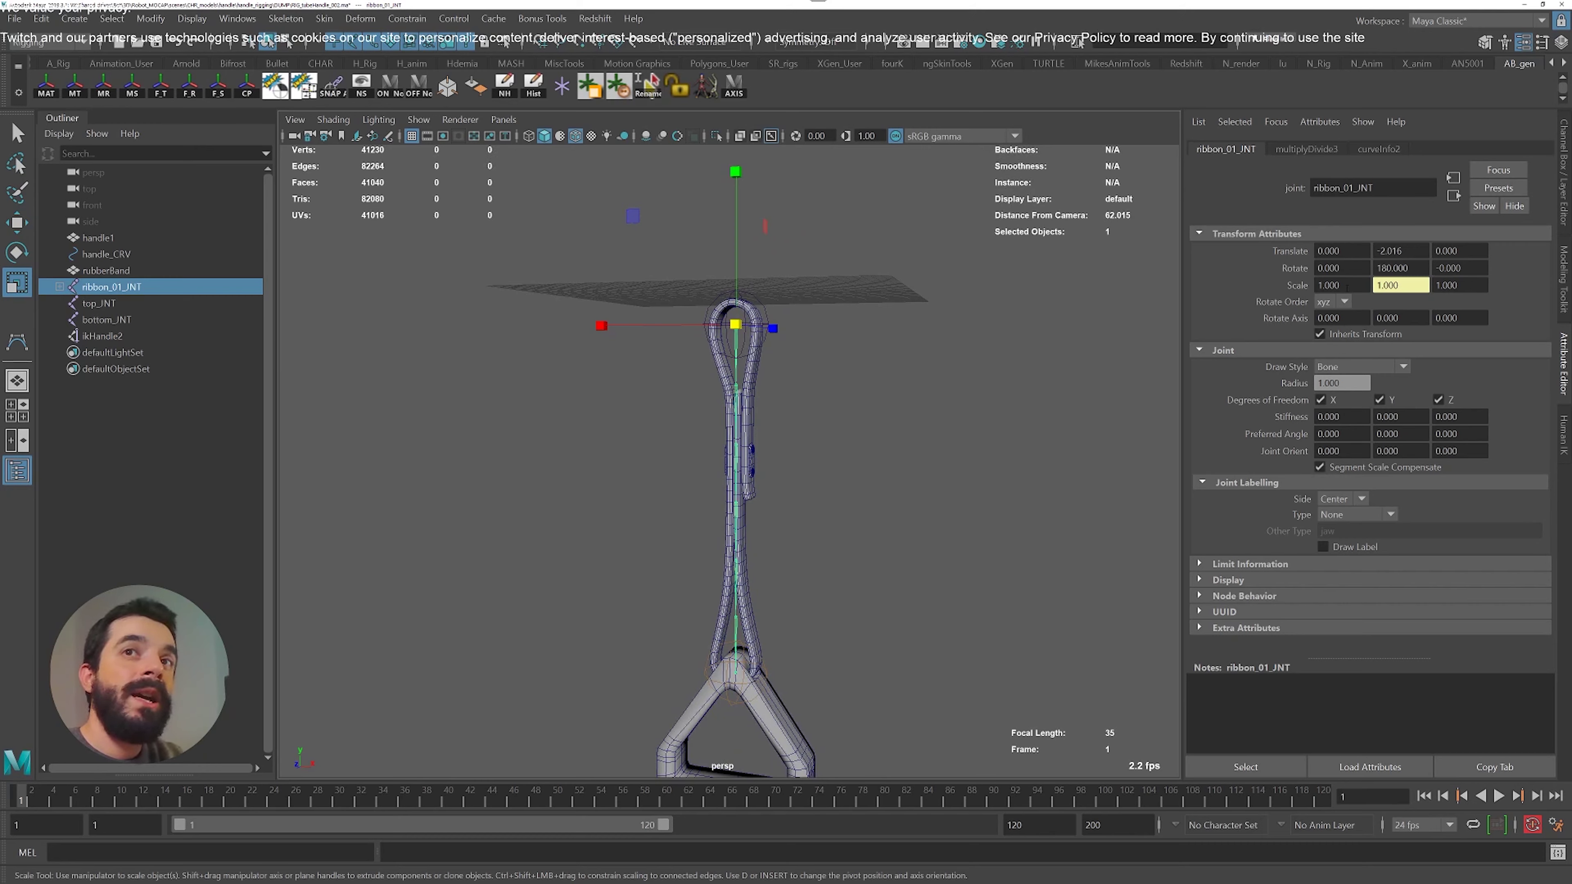
click(98, 335)
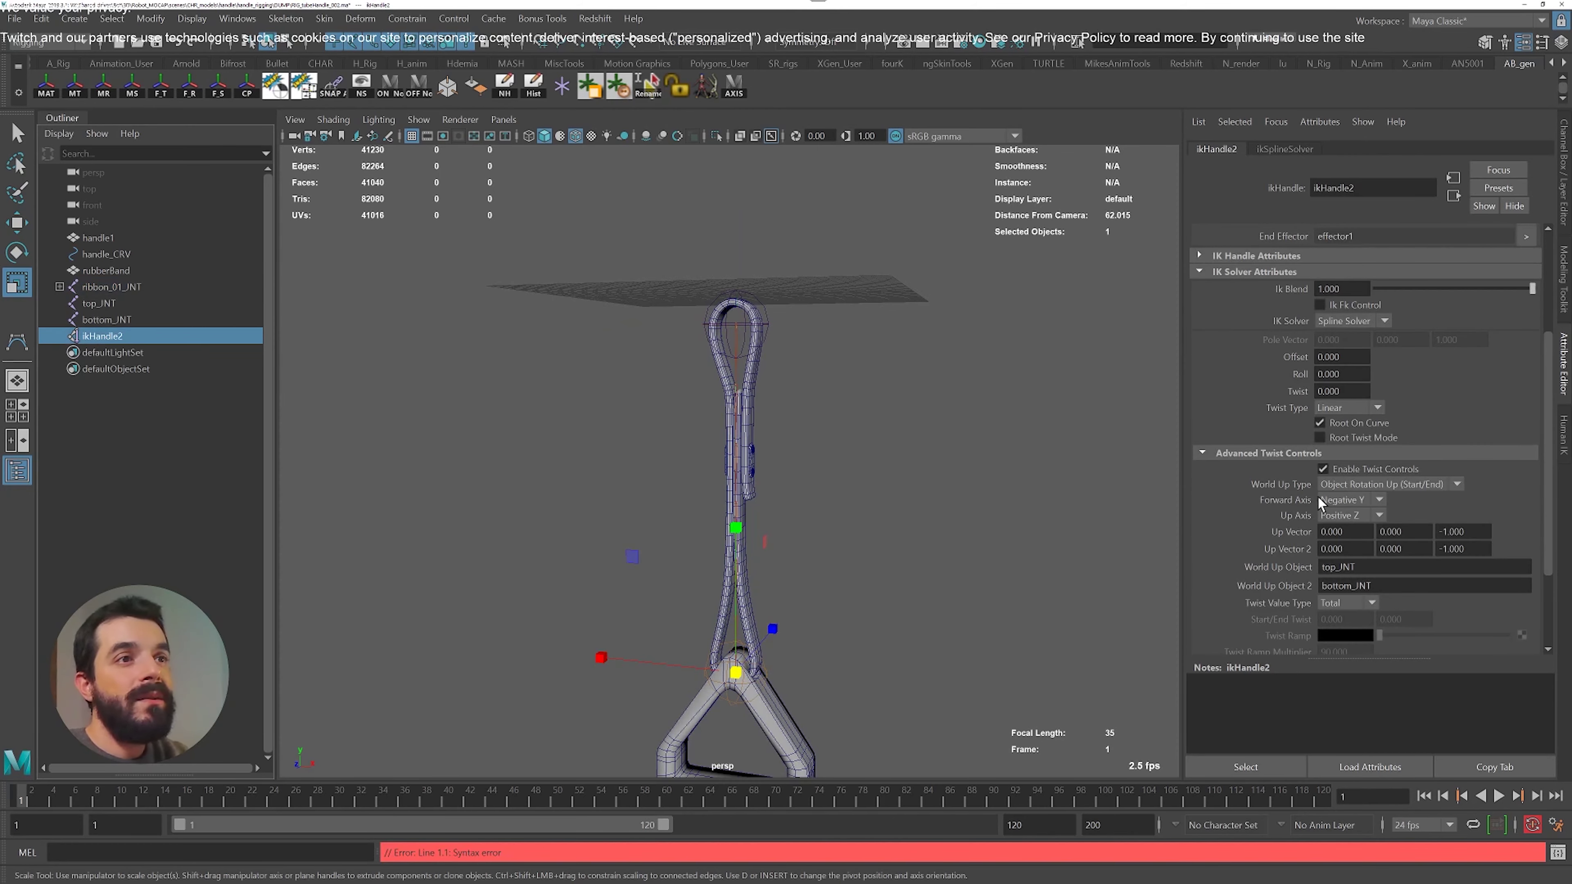
click(1341, 516)
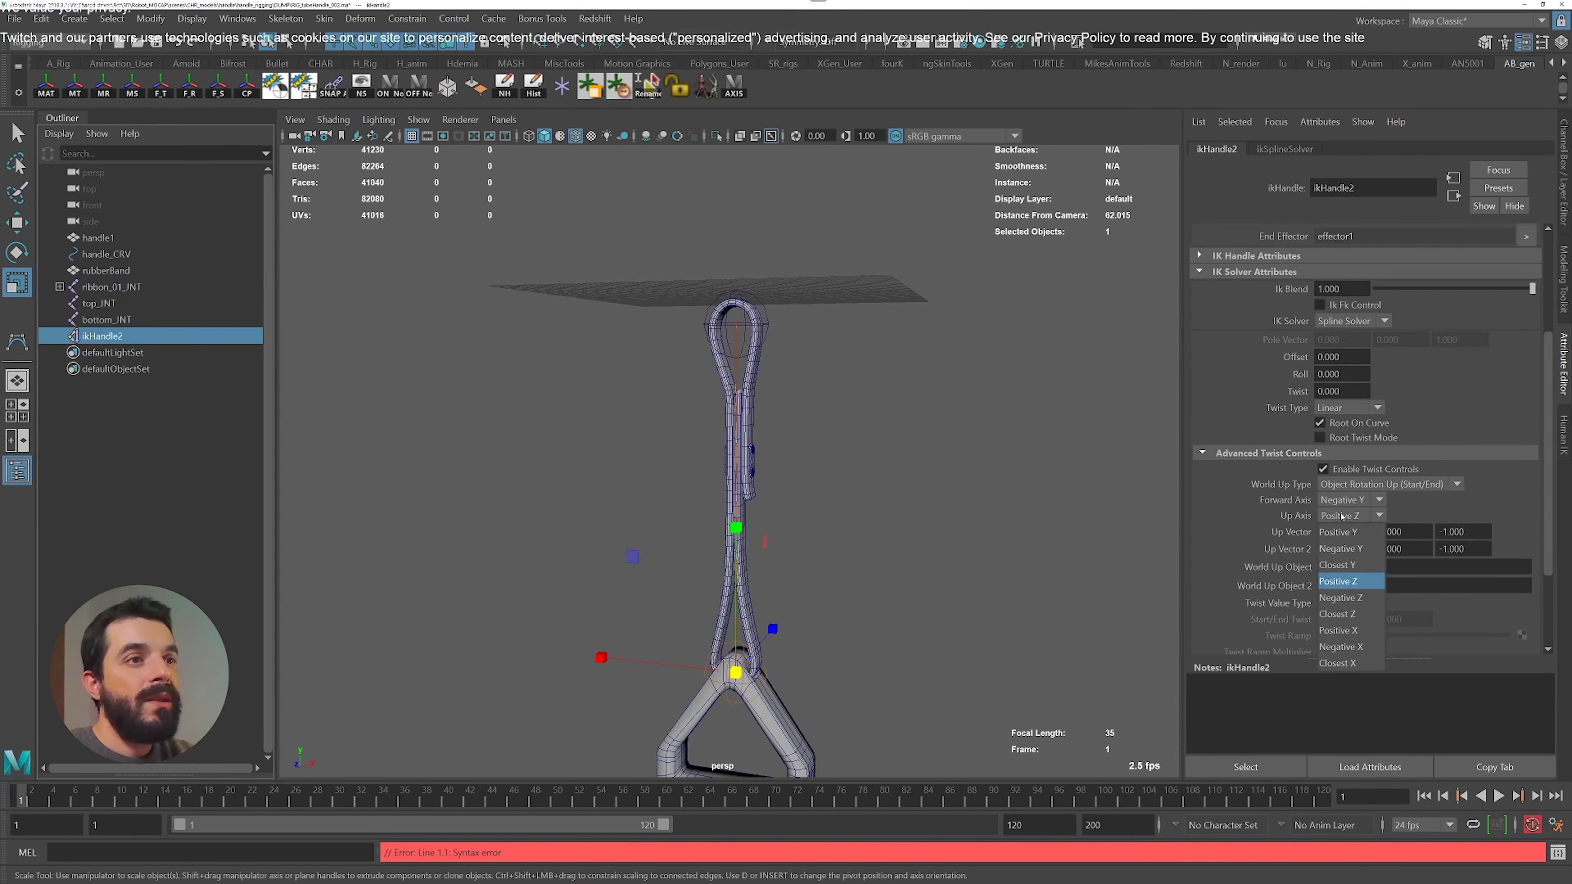
click(1354, 596)
click(732, 368)
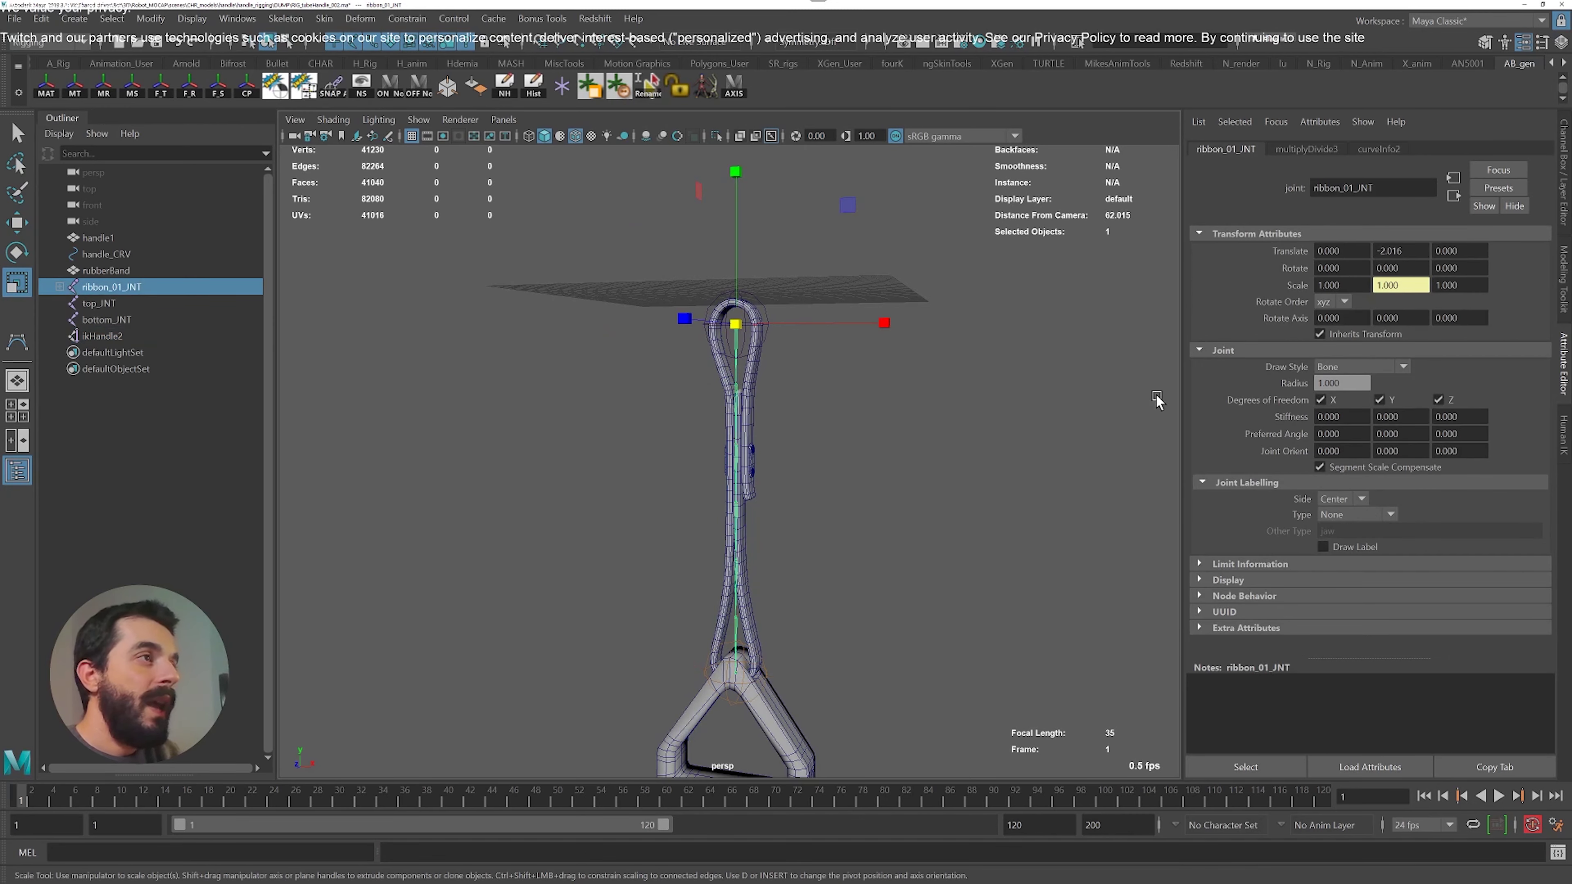
Add a Lattice deformer around the rubberBand mesh
click(736, 395)
click(733, 468)
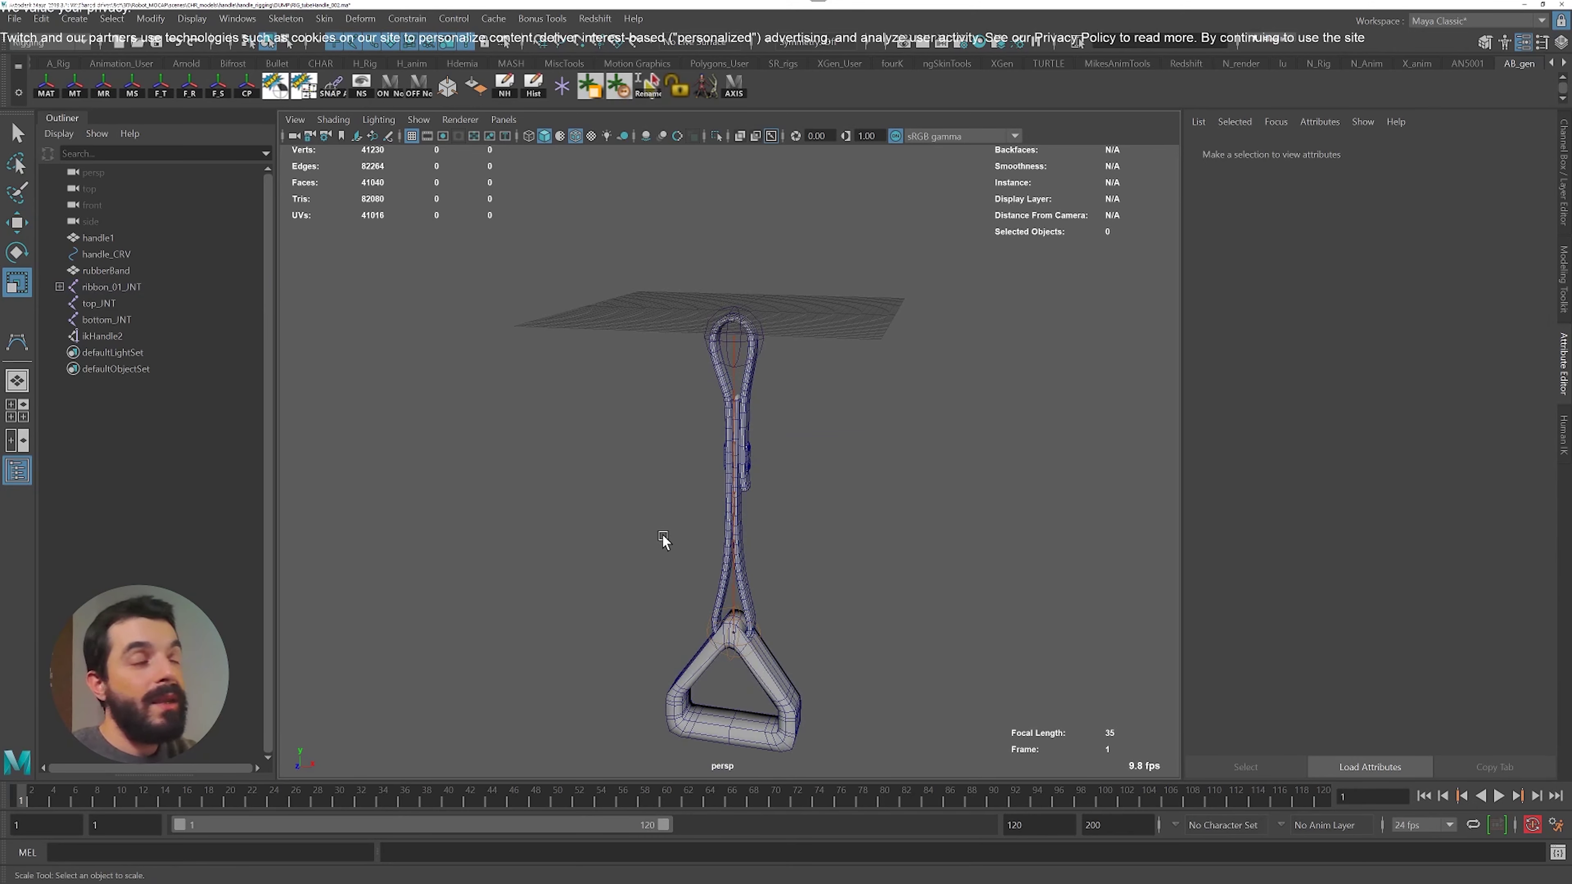
alt+right_drag(663, 541, 844, 538)
alt+middle_drag(781, 535, 786, 492)
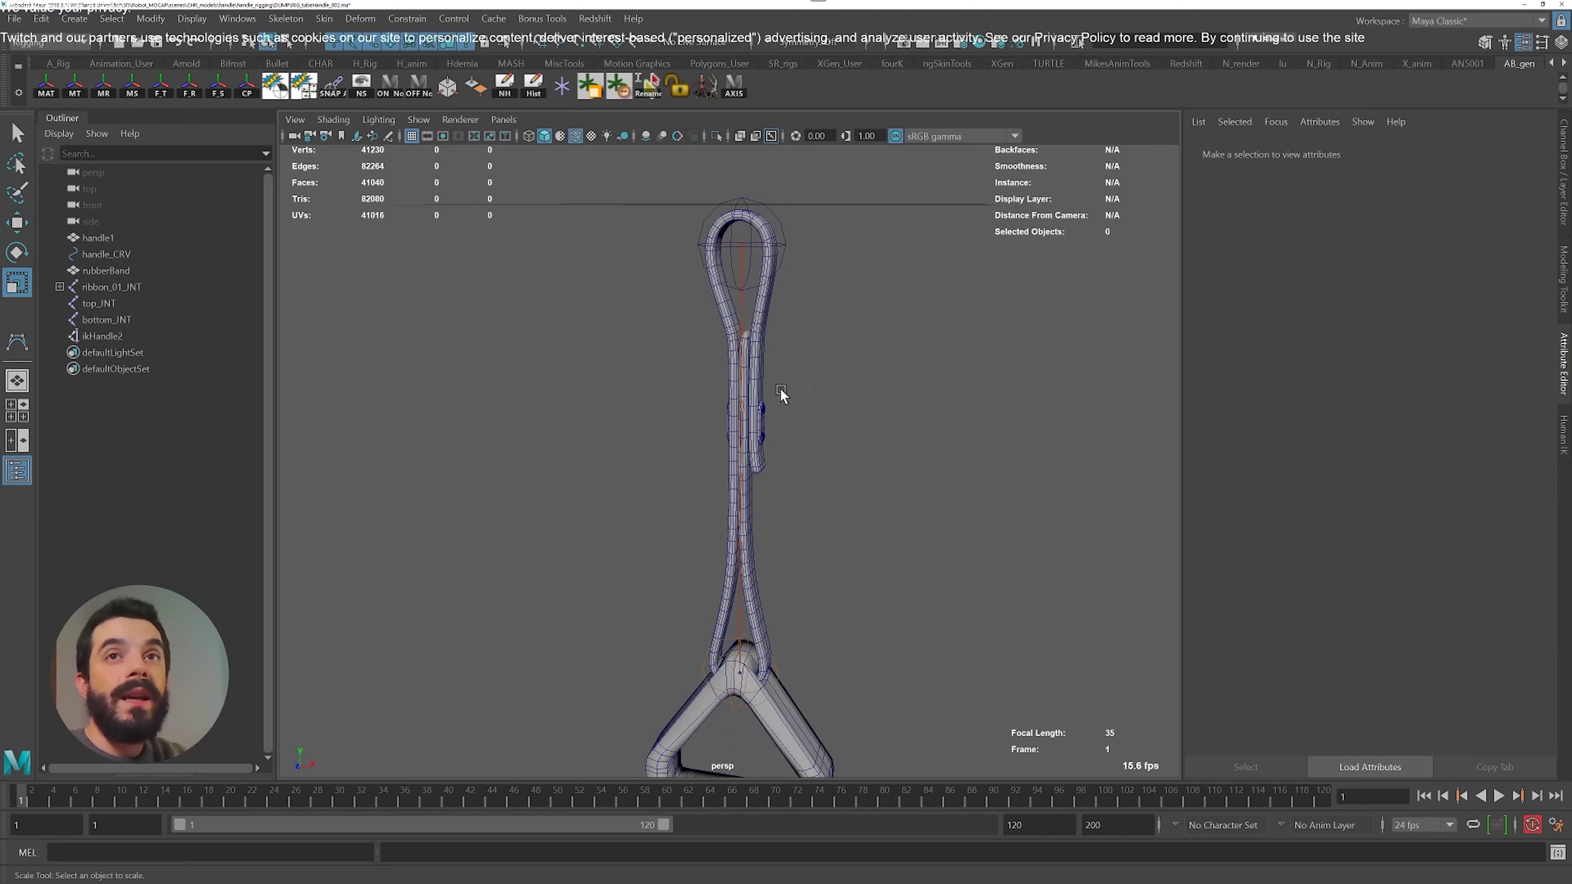
click(757, 377)
click(360, 19)
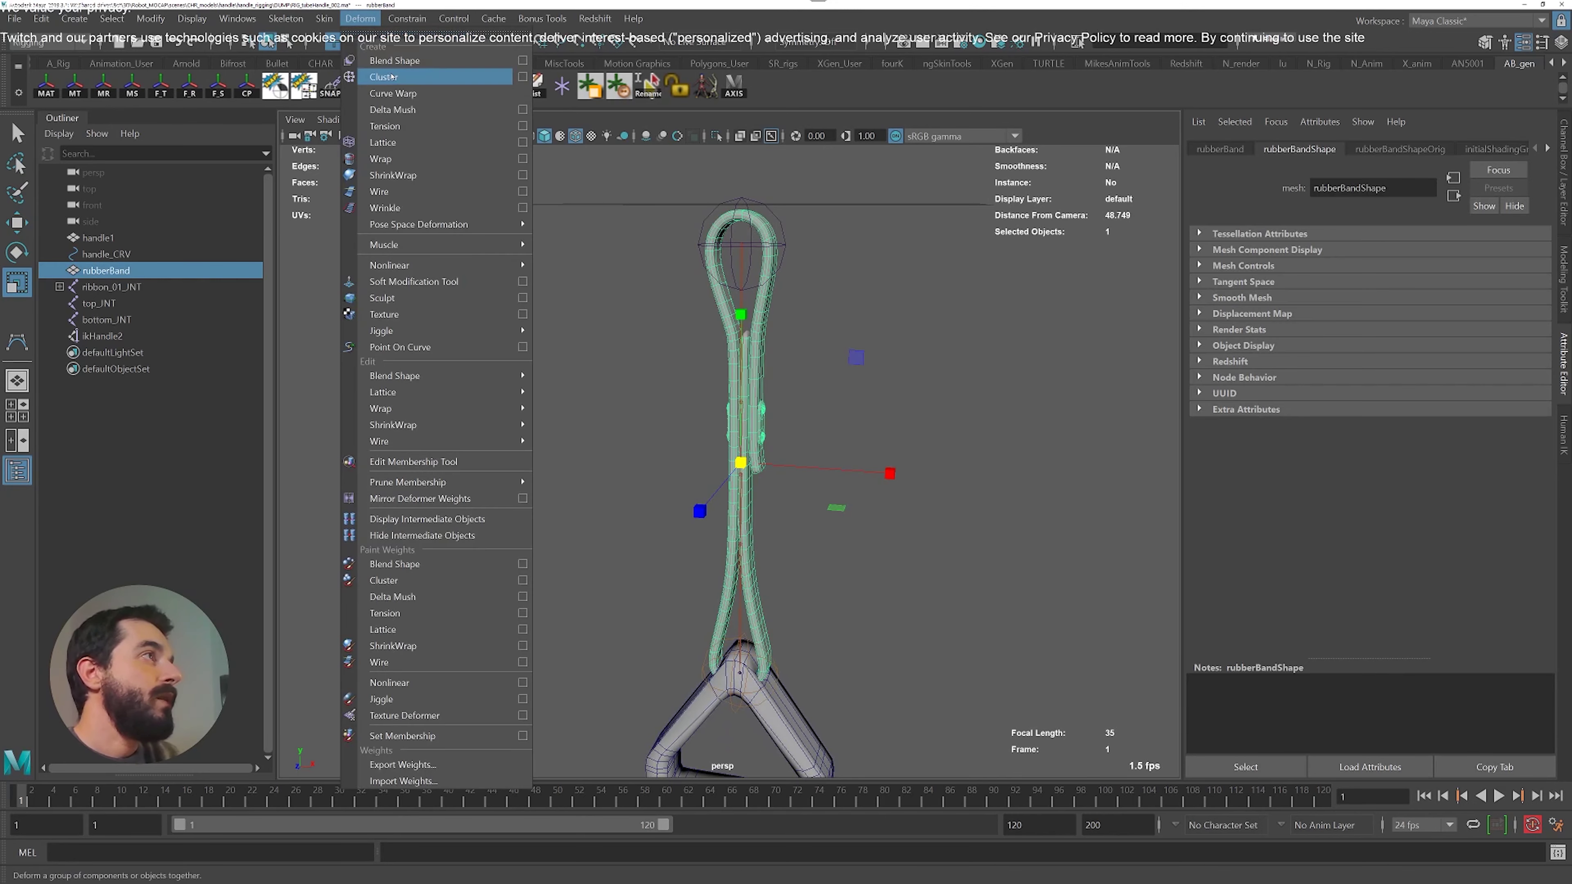
click(386, 142)
alt+right_drag(1007, 456, 901, 376)
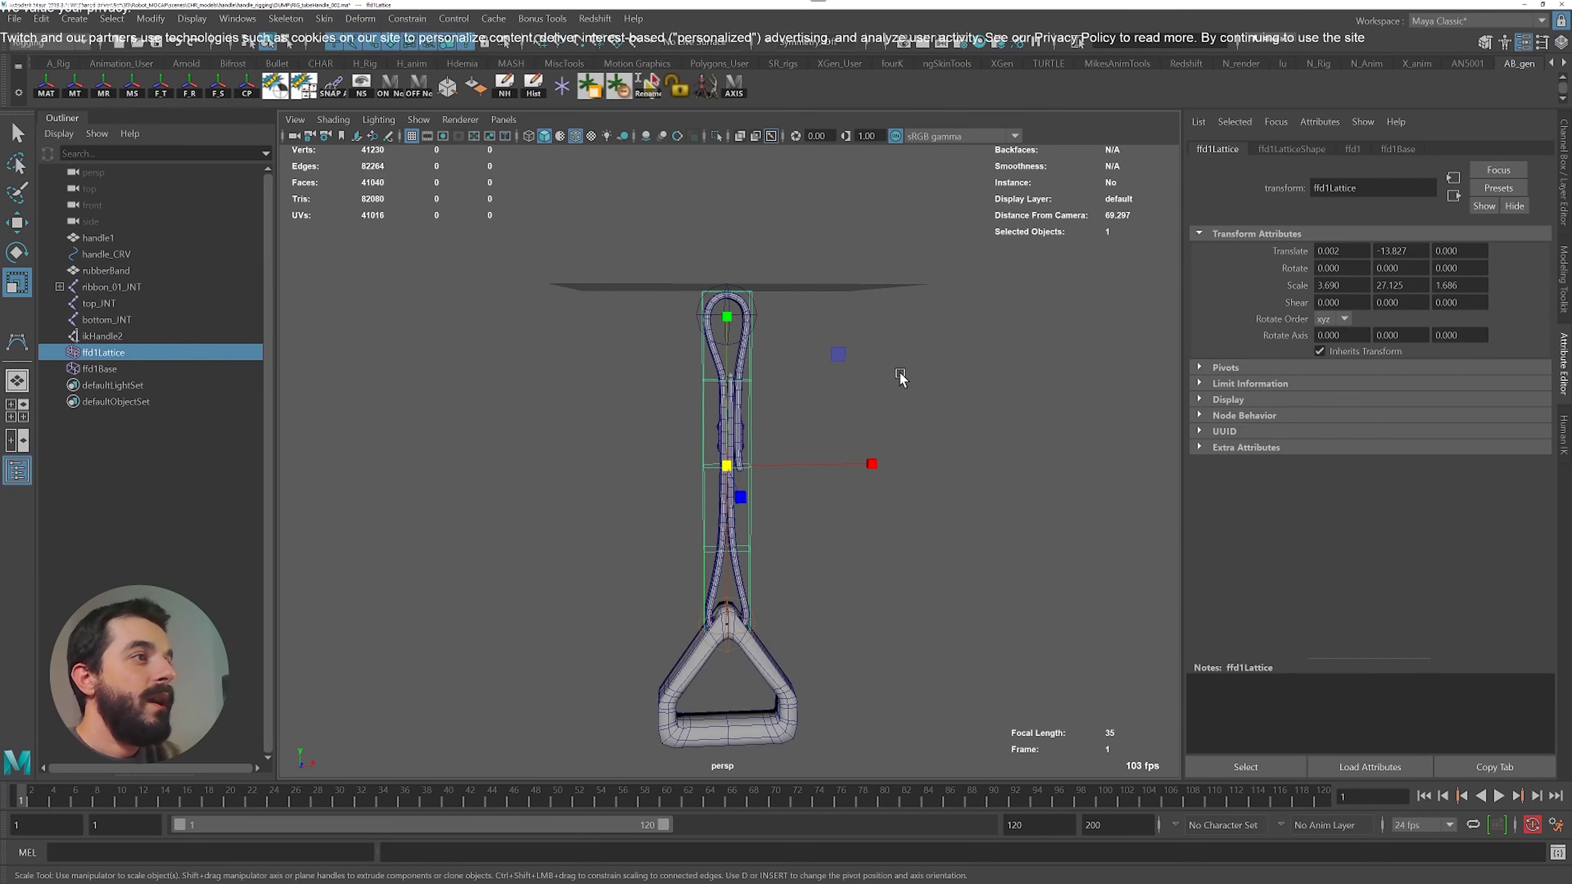
Try rotating the upper lattice points to test how the strap bends, and undo the rotation
right_drag(706, 369, 697, 324)
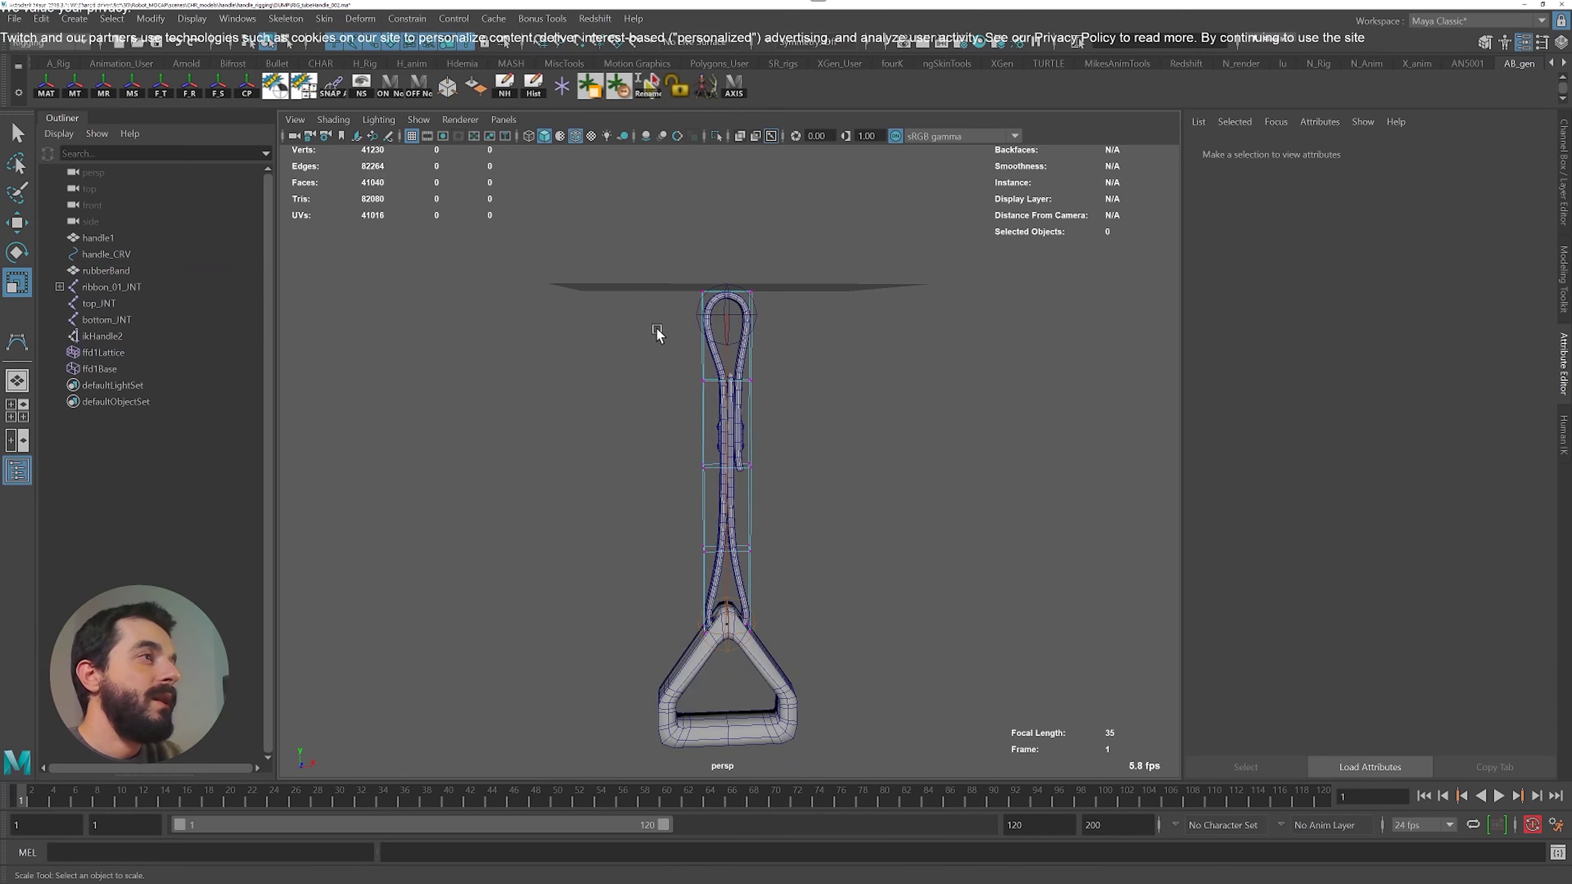
drag(653, 350, 798, 297)
key(e)
alt+drag(906, 337, 831, 337)
drag(680, 166, 649, 204)
alt+drag(618, 408, 656, 386)
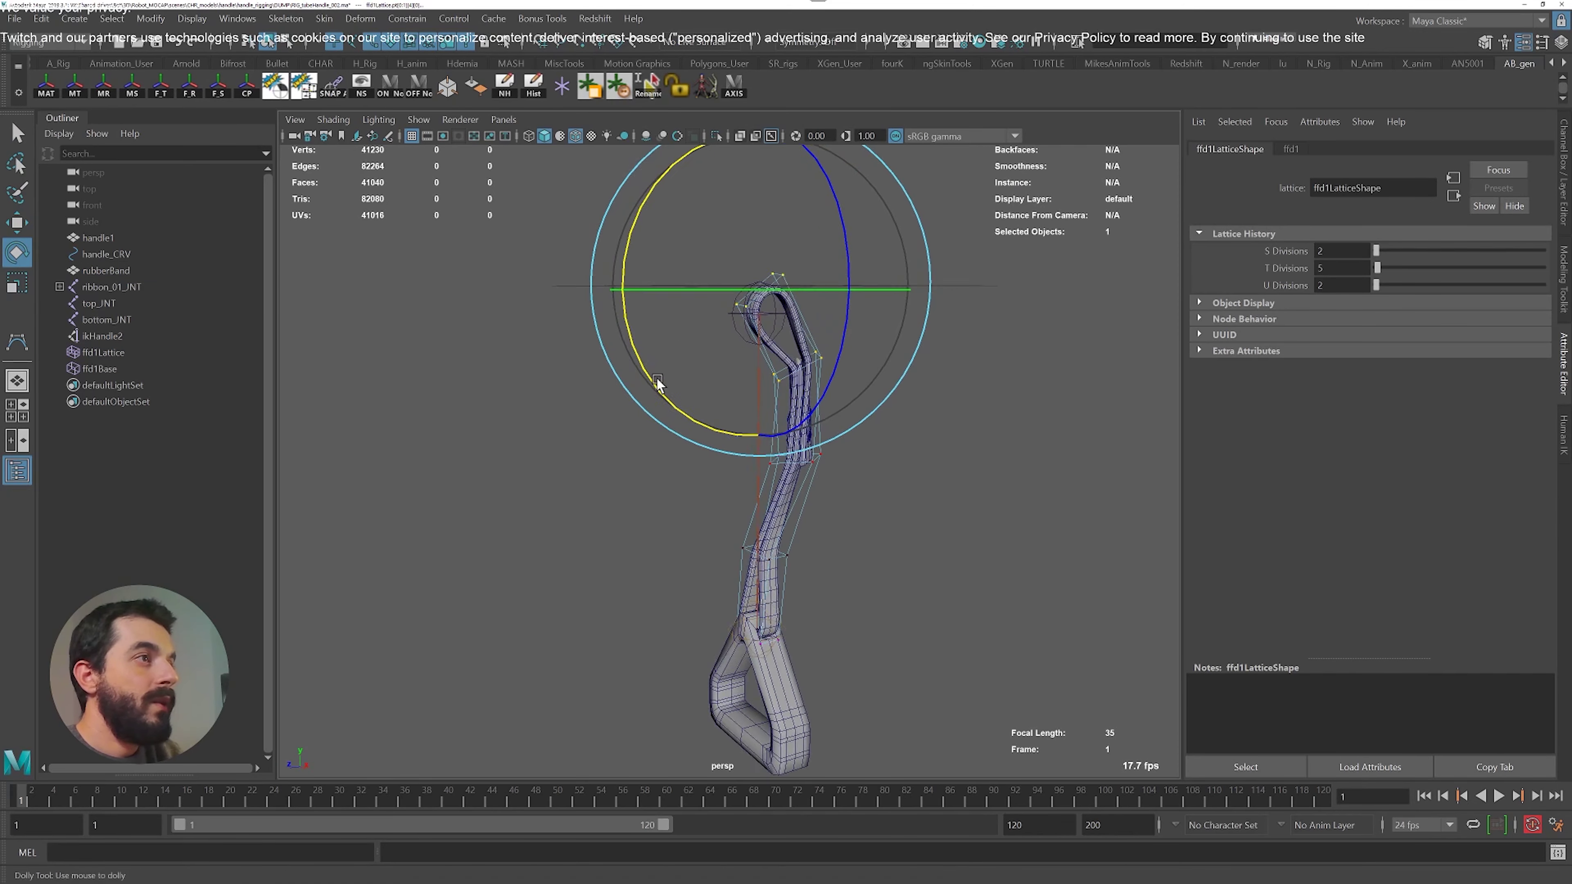
alt+right_drag(656, 385, 919, 446)
alt+middle_drag(919, 446, 869, 502)
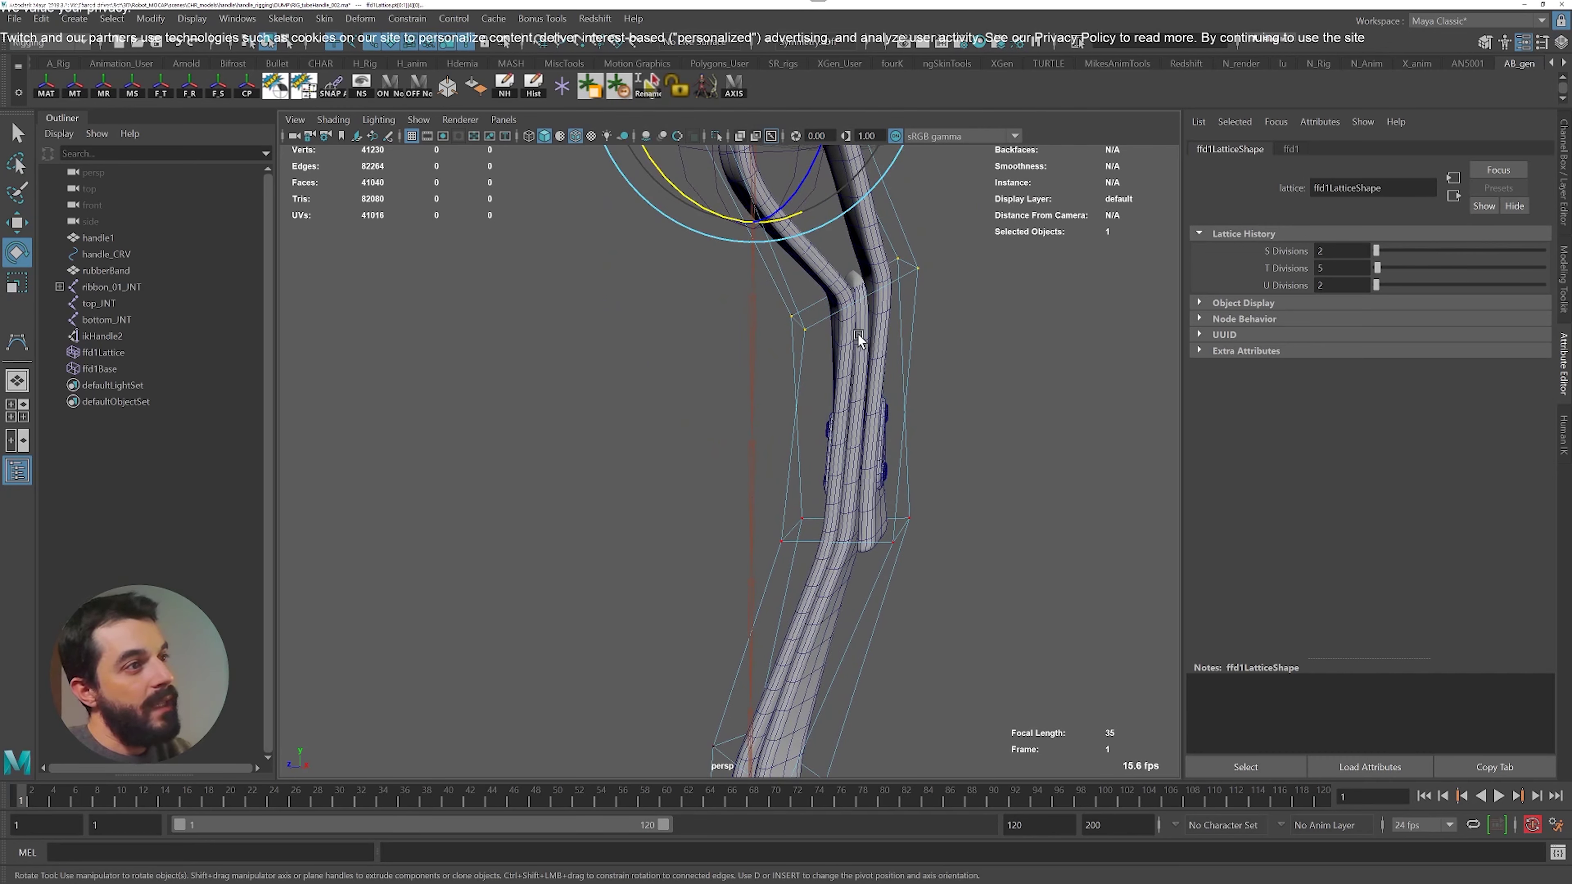
scroll(926, 477, down, 2)
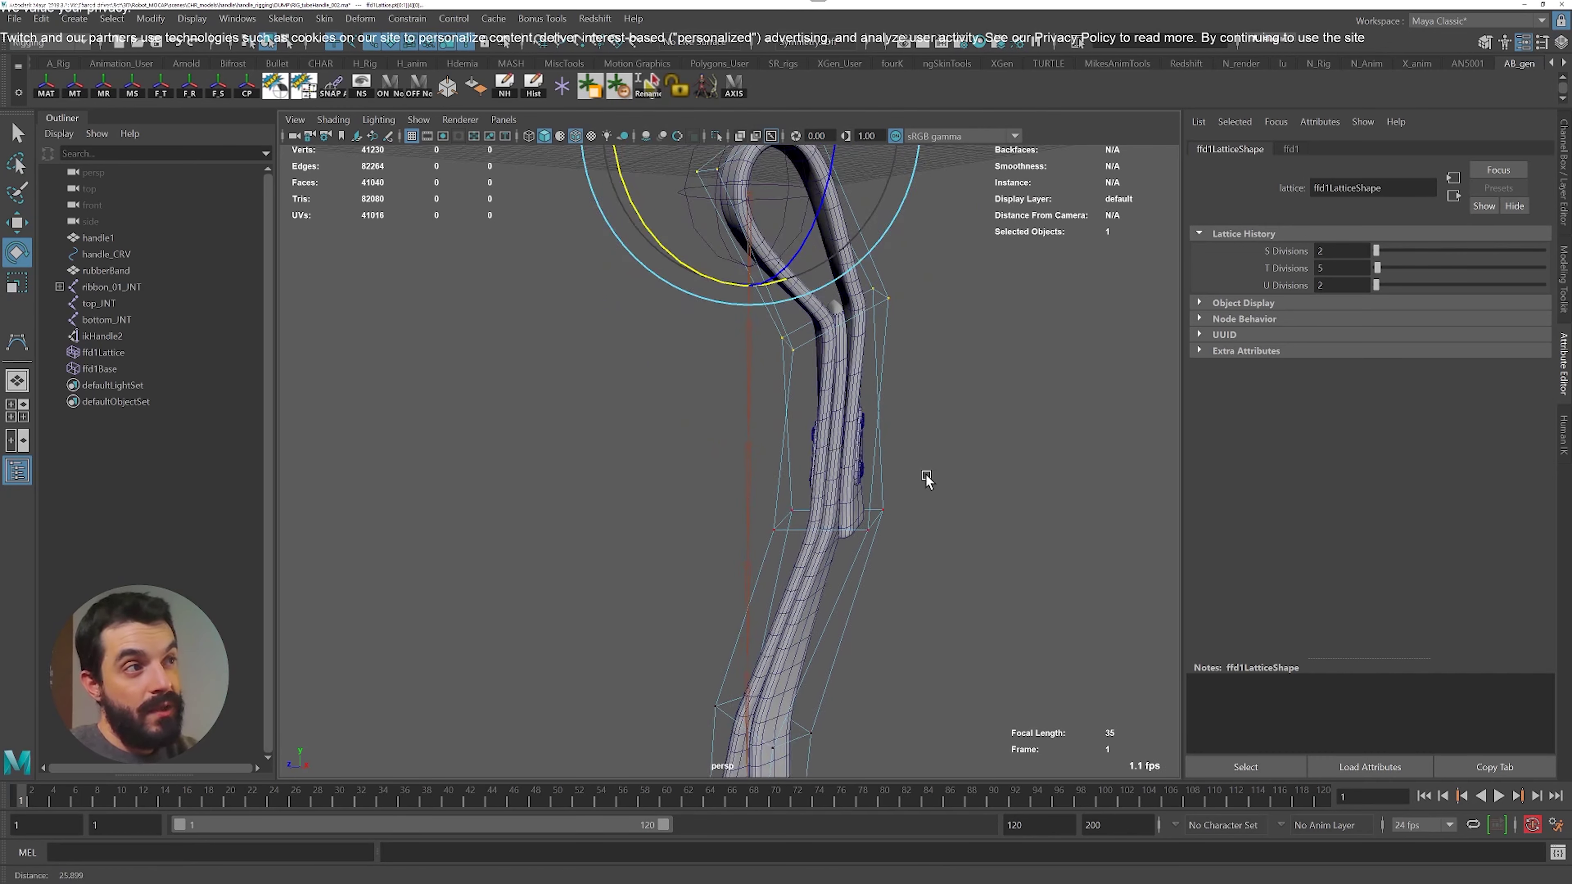
key(ctrl+z)
key(ctrl+z)
key(ctrl+z)
key(ctrl+z)
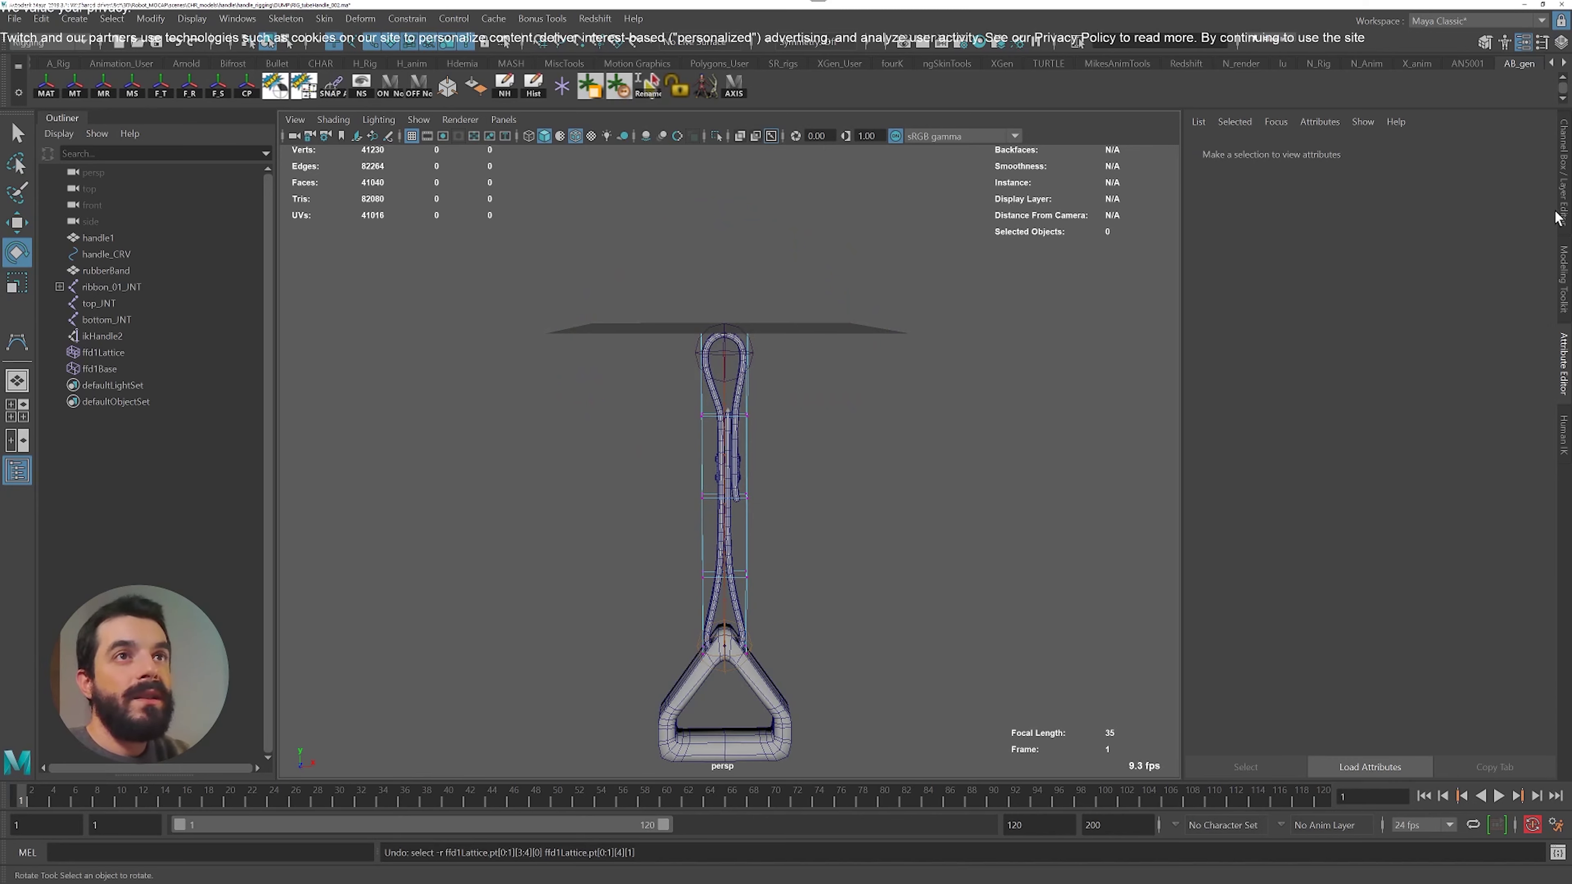
Set the T Divisions of ffd1Lattice to 28 so it has many rows along the strap
click(1557, 218)
middle_drag(926, 342, 952, 332)
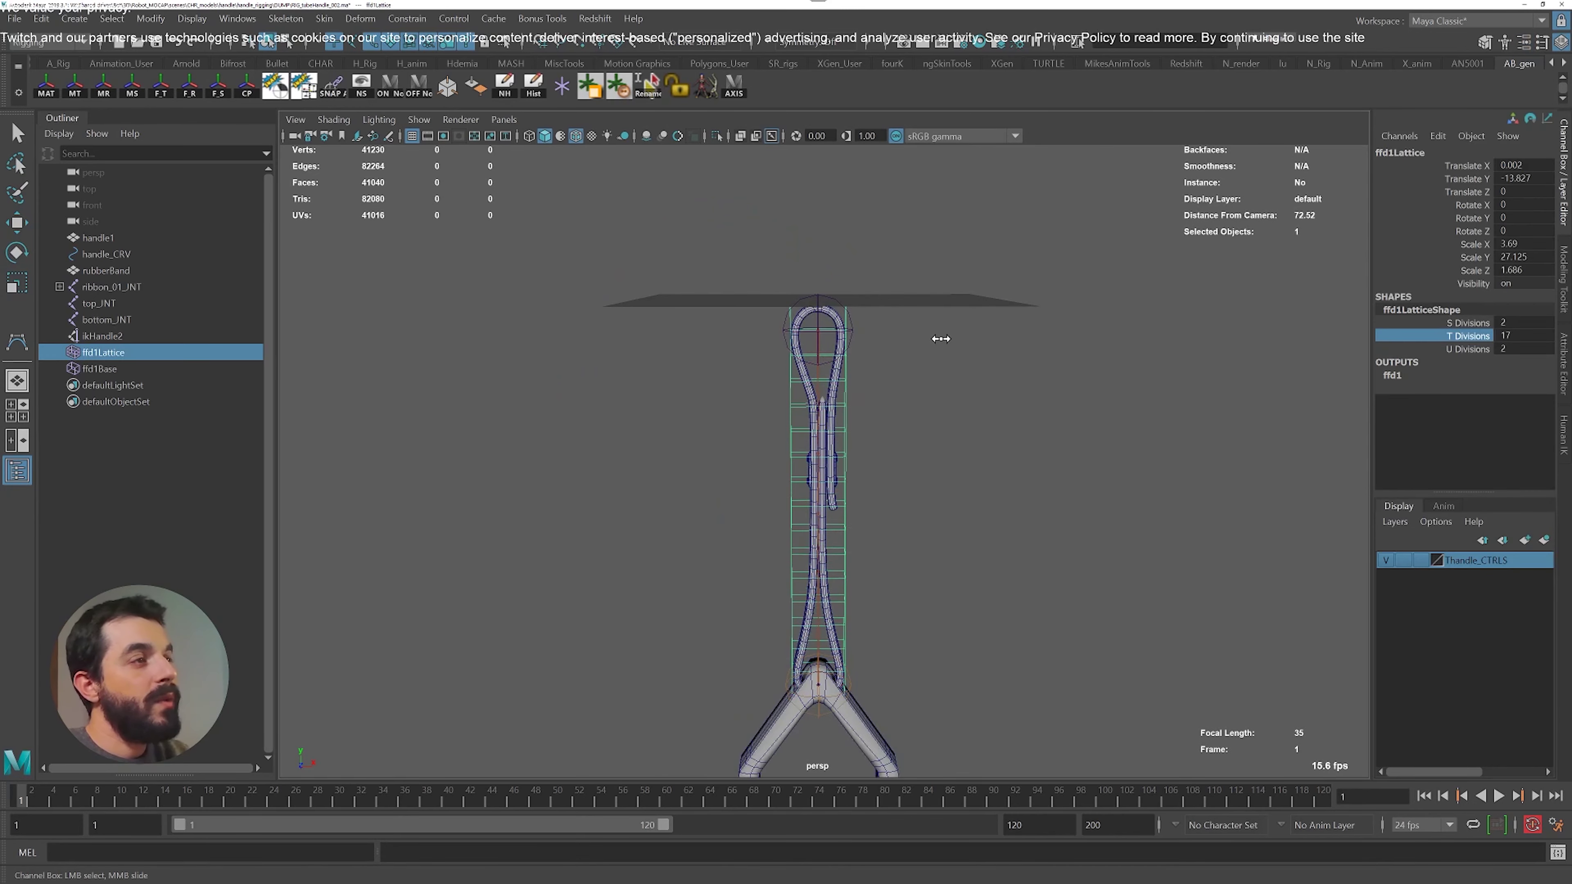
alt+drag(952, 333, 957, 451)
middle_drag(957, 451, 953, 354)
alt+right_drag(952, 354, 835, 307)
alt+middle_drag(836, 308, 830, 342)
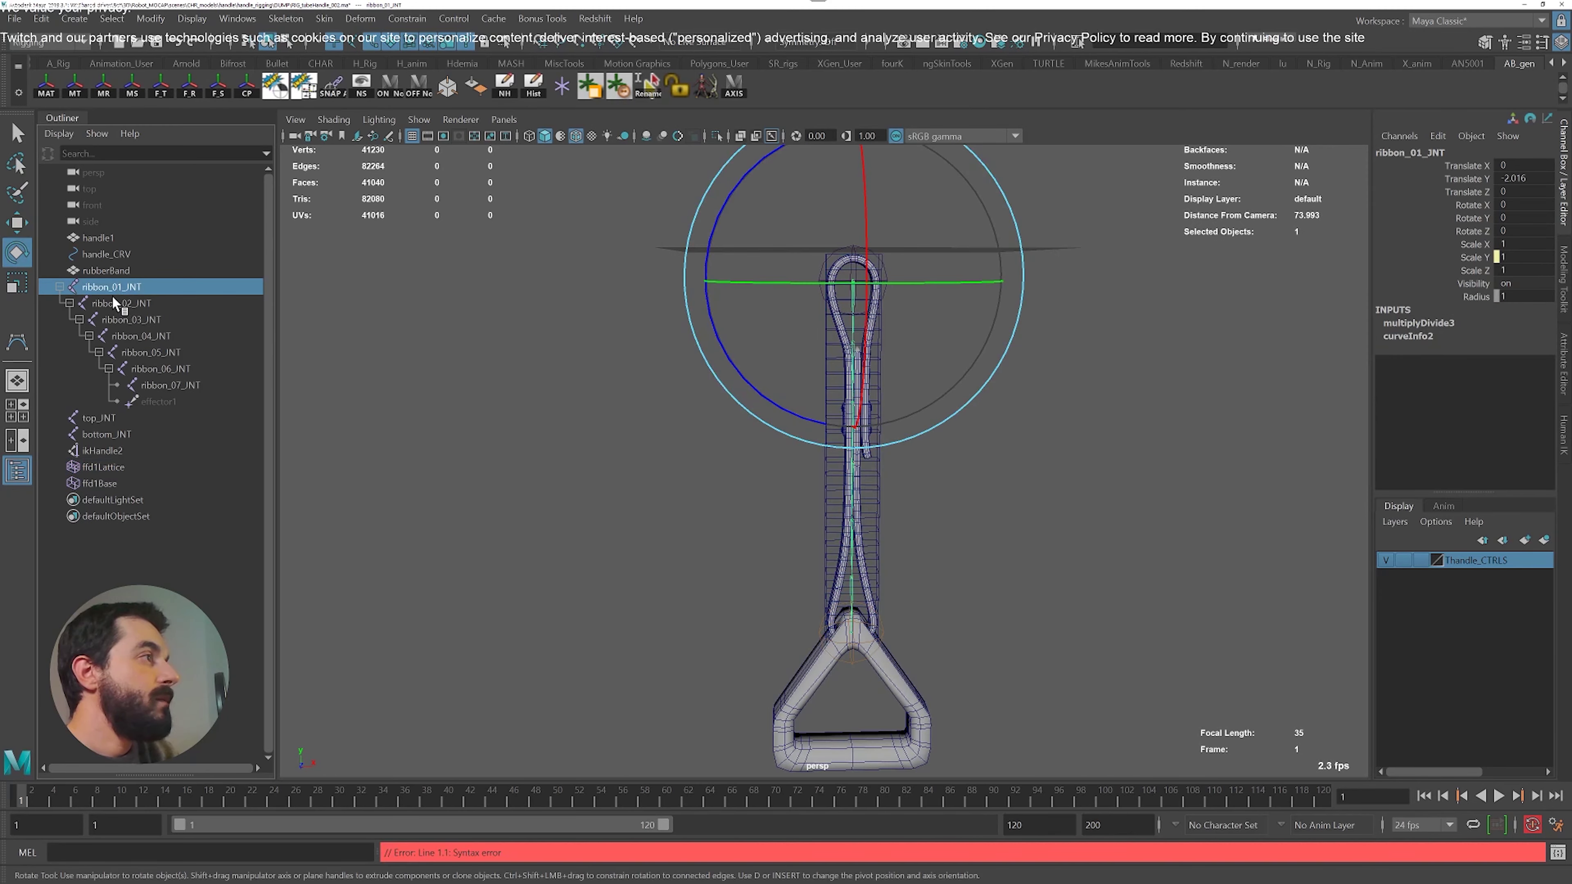
Bind ffd1Lattice to ribbon_01_JNT through ribbon_07_JNT by closest distance with 2 max influences, and check the bend in playback
shift+click(156, 377)
ctrl+click(128, 465)
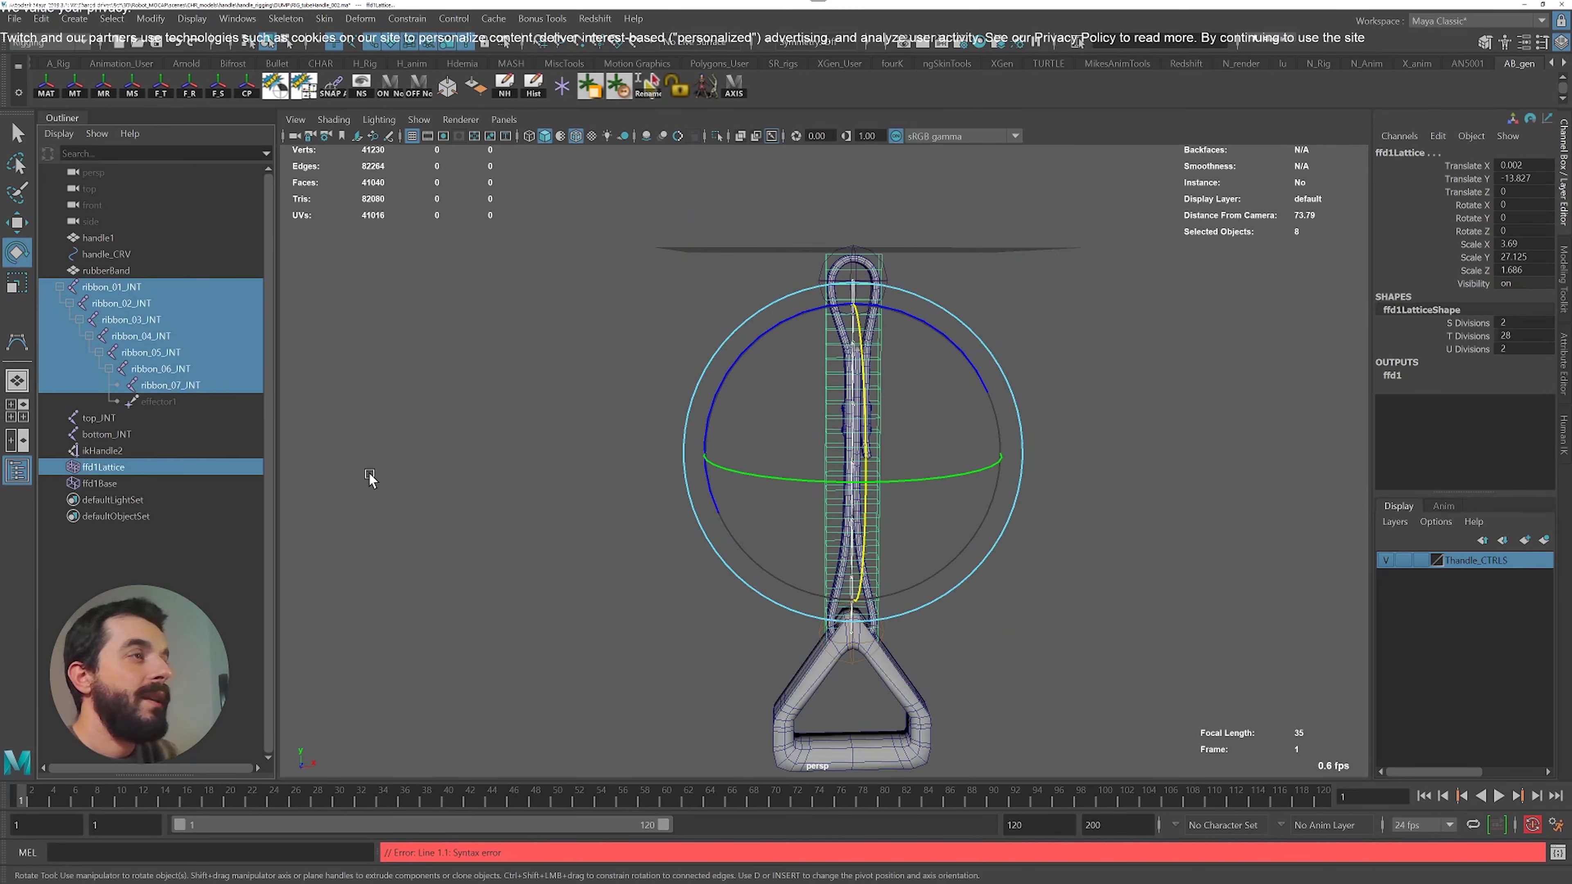
click(328, 18)
click(520, 56)
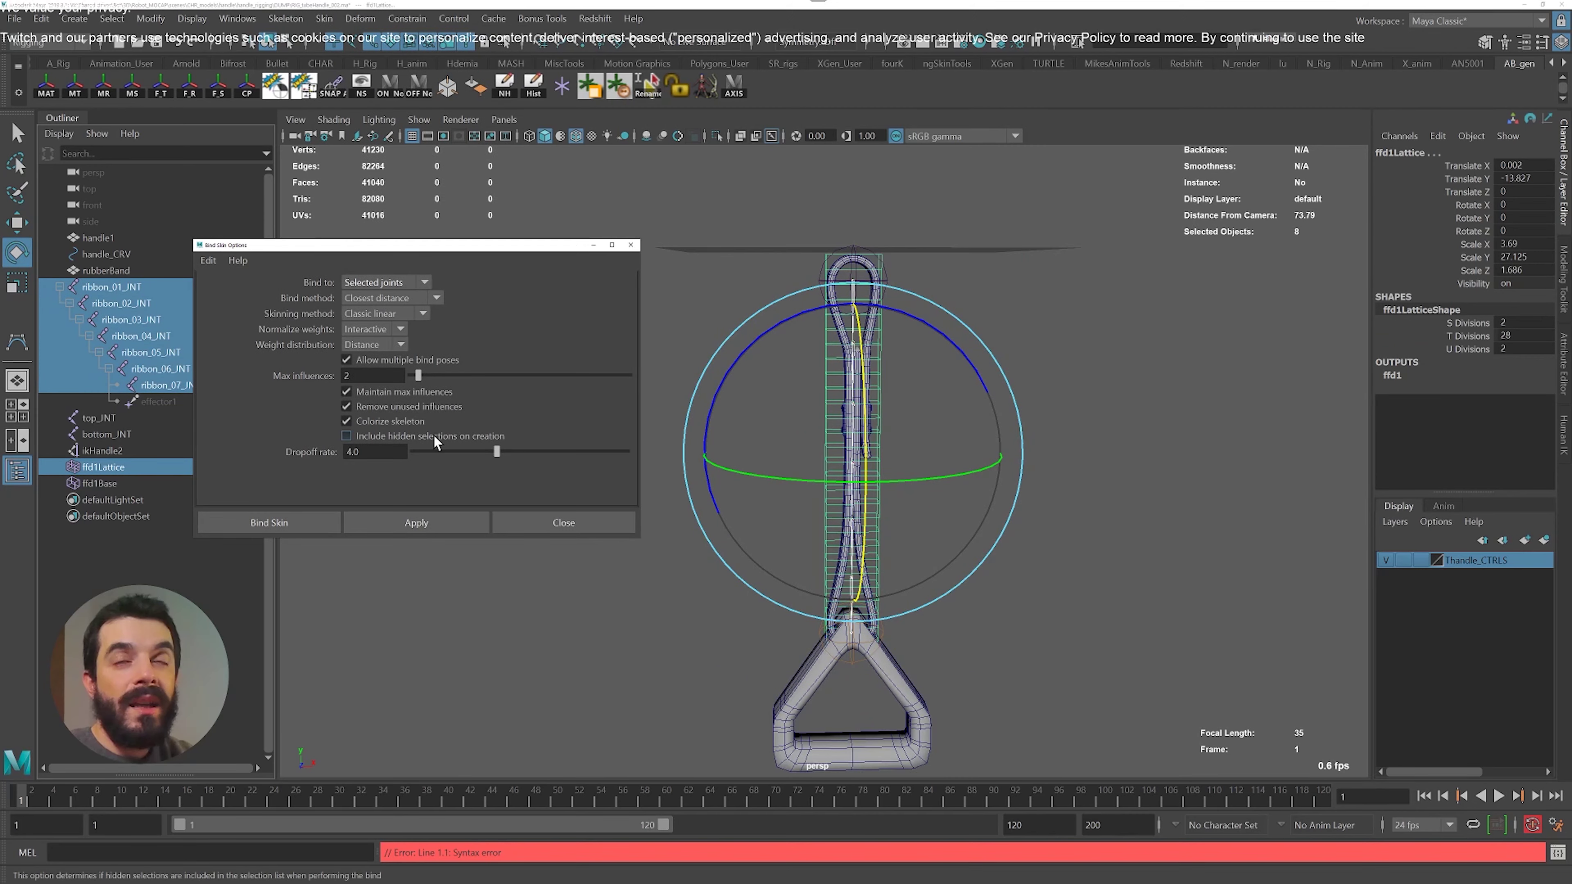
click(411, 522)
click(544, 524)
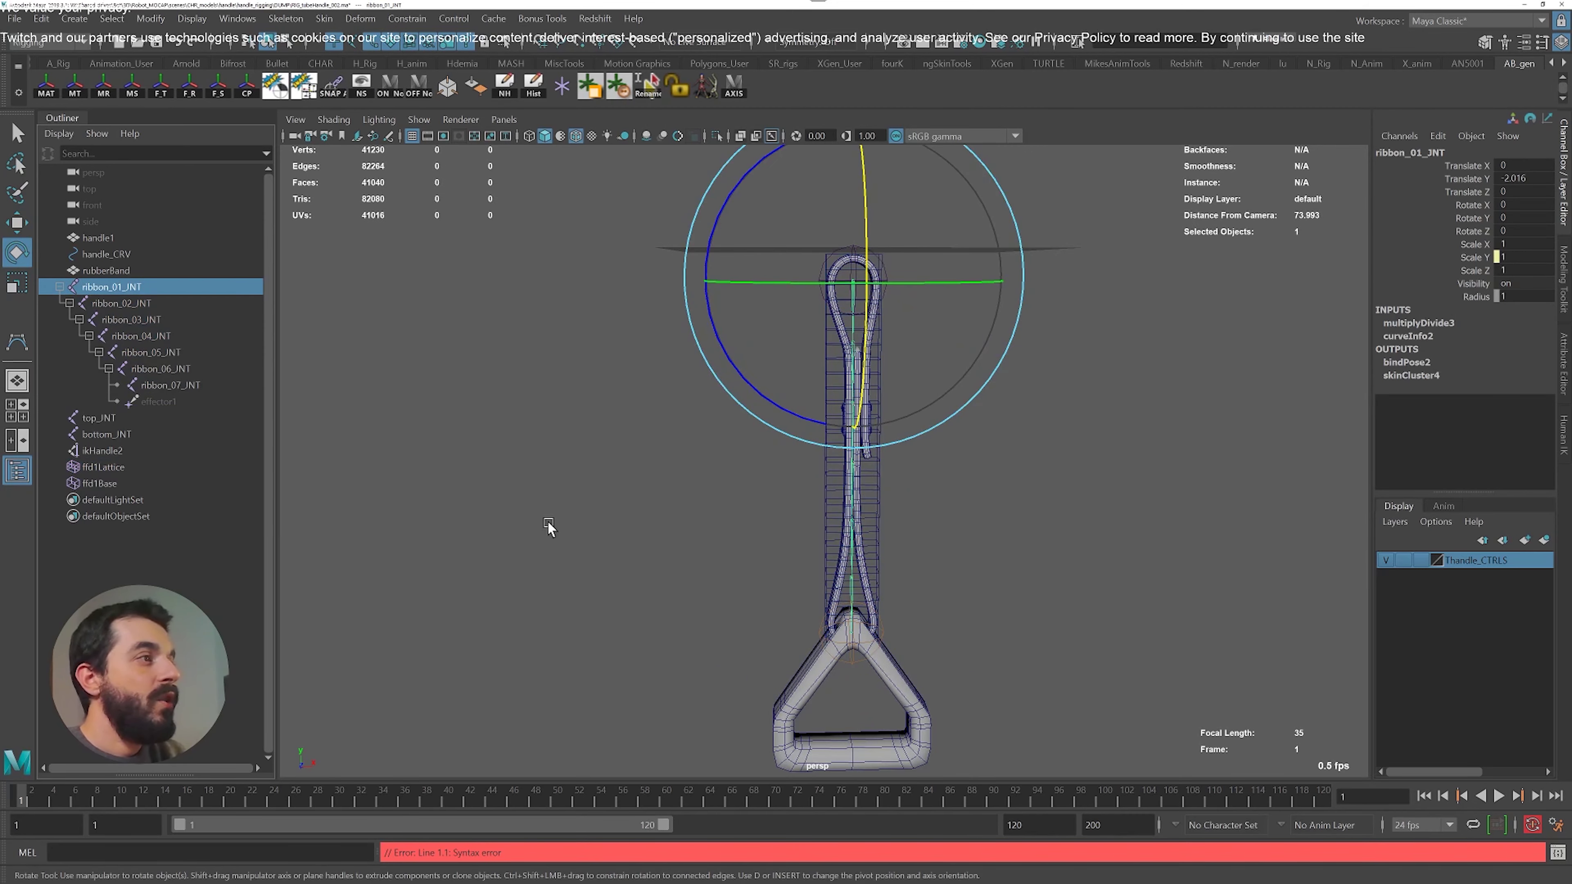
key(alt+v)
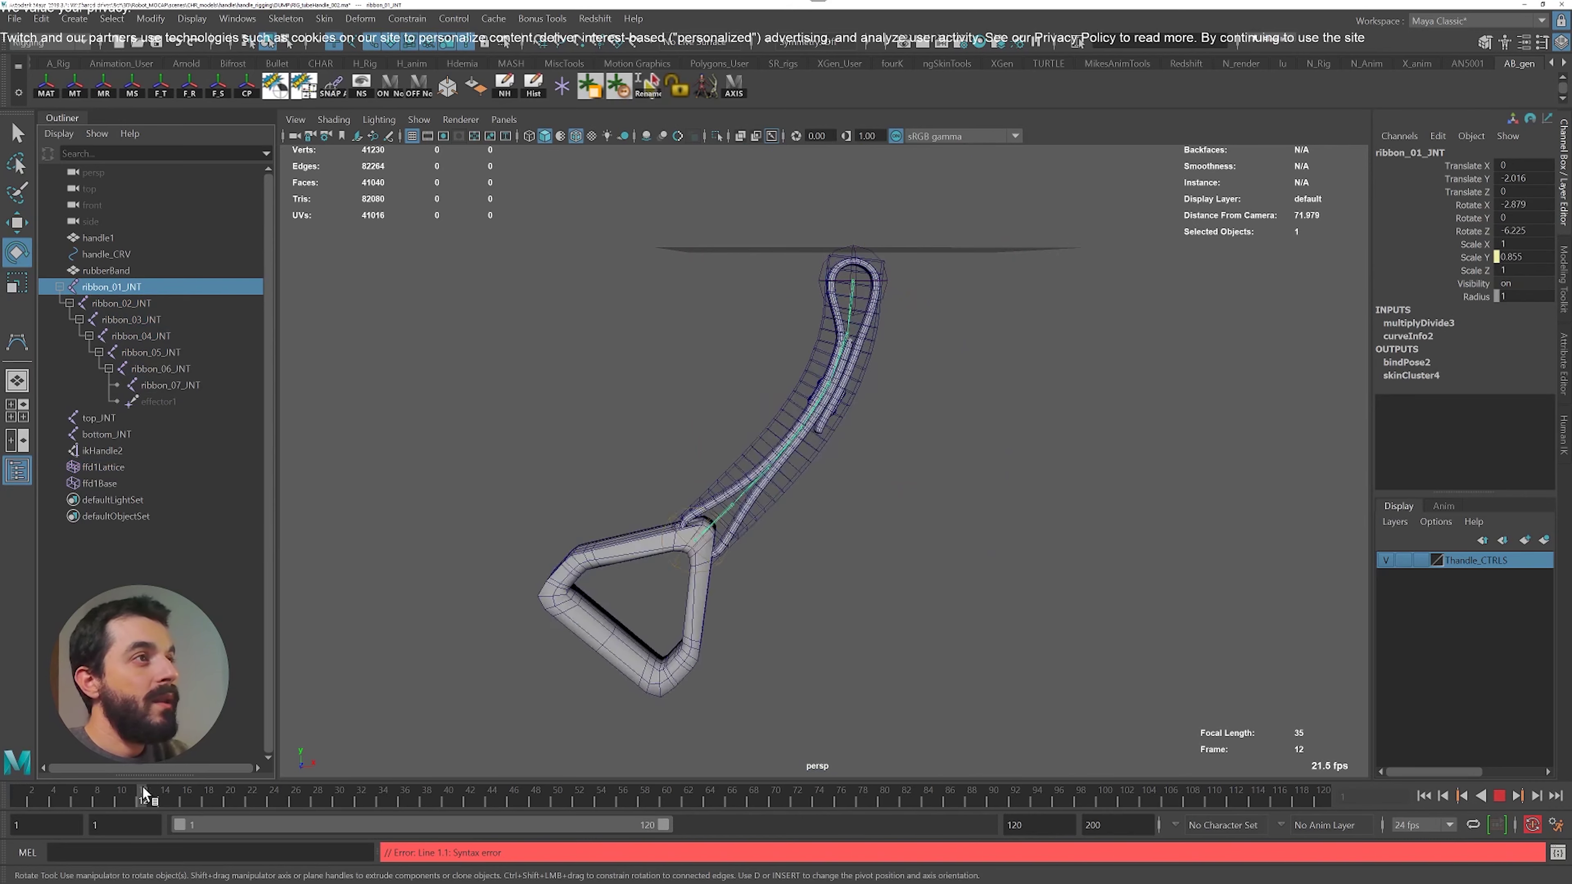
mouse_move(196, 780)
mouse_down()
mouse_move(1078, 766)
mouse_move(476, 748)
mouse_move(4, 660)
mouse_up()
Select the lattice points around the strap's top loop and inspect their Smooth Skins weights in the Component Editor
drag(603, 307, 972, 528)
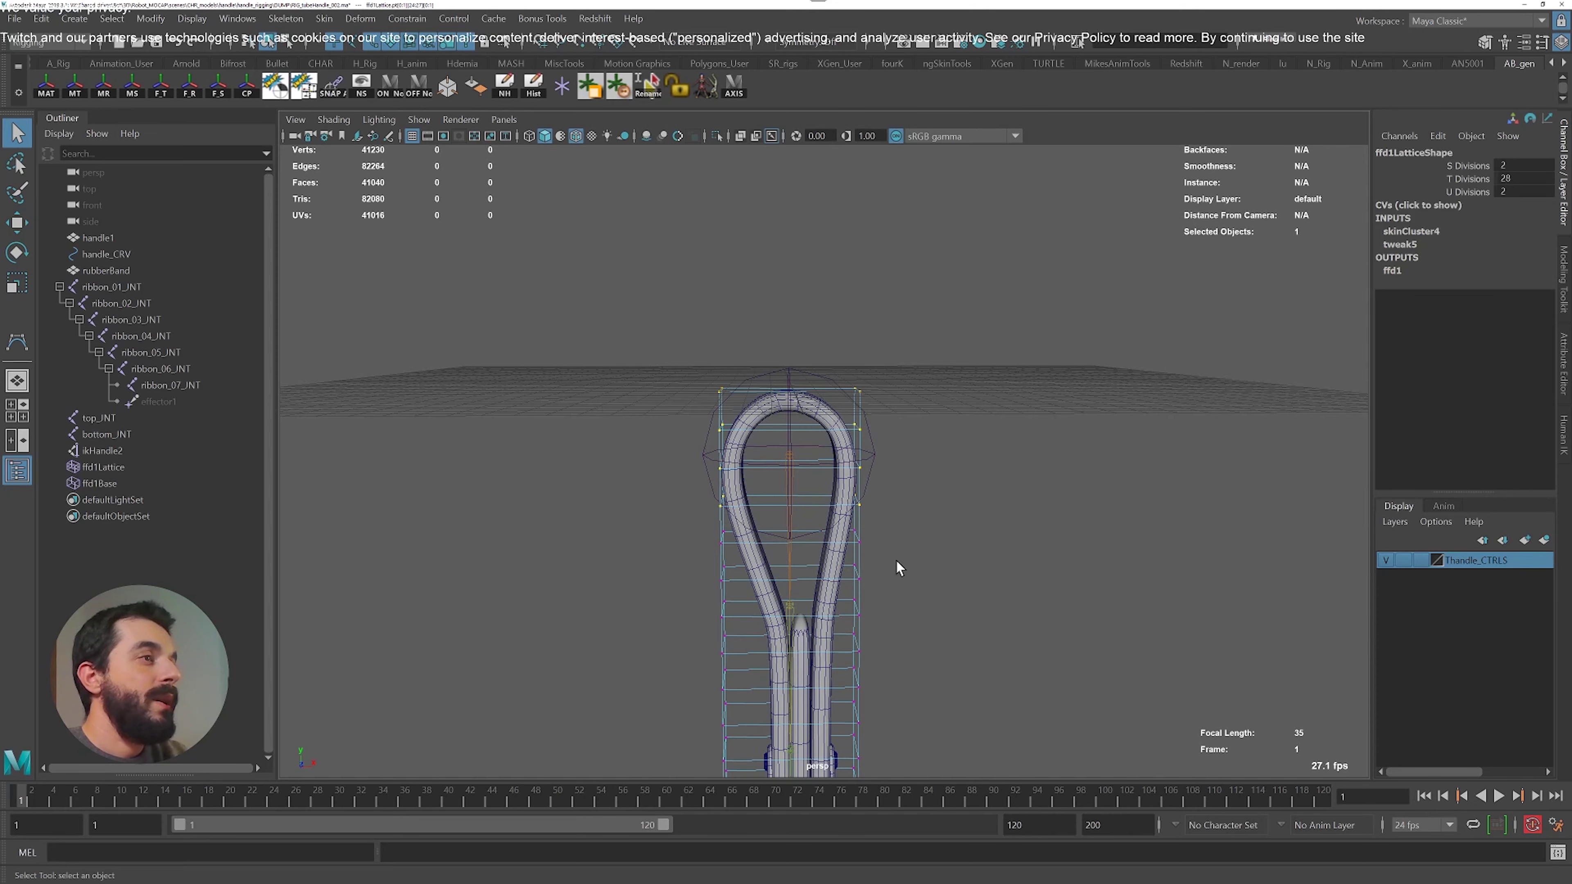
alt+drag(895, 559, 789, 351)
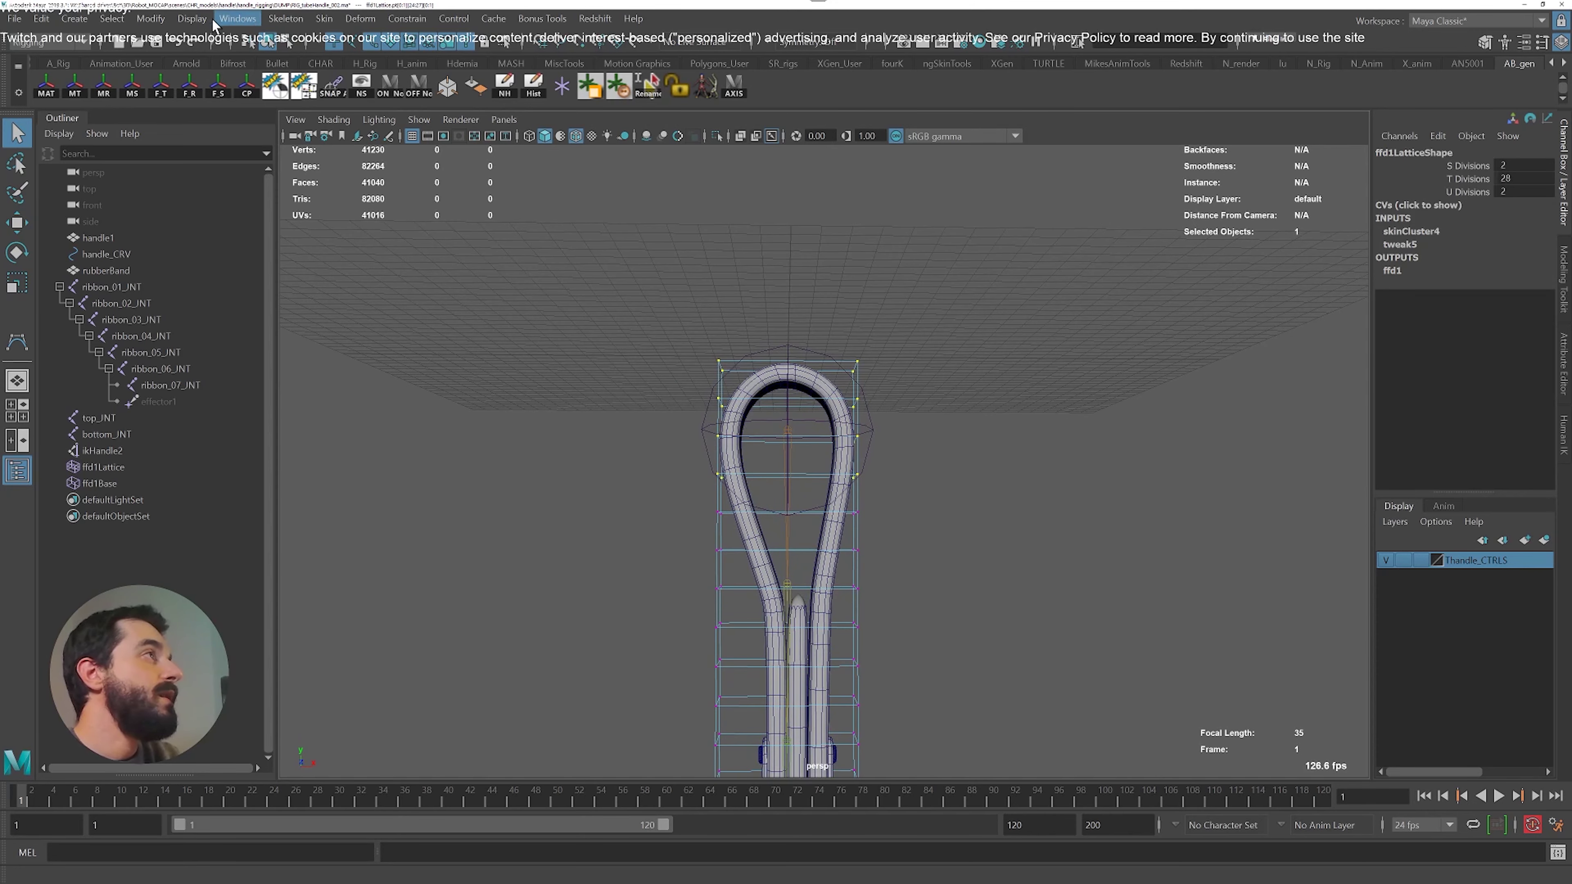
click(150, 18)
mouse_move(237, 18)
mouse_move(273, 77)
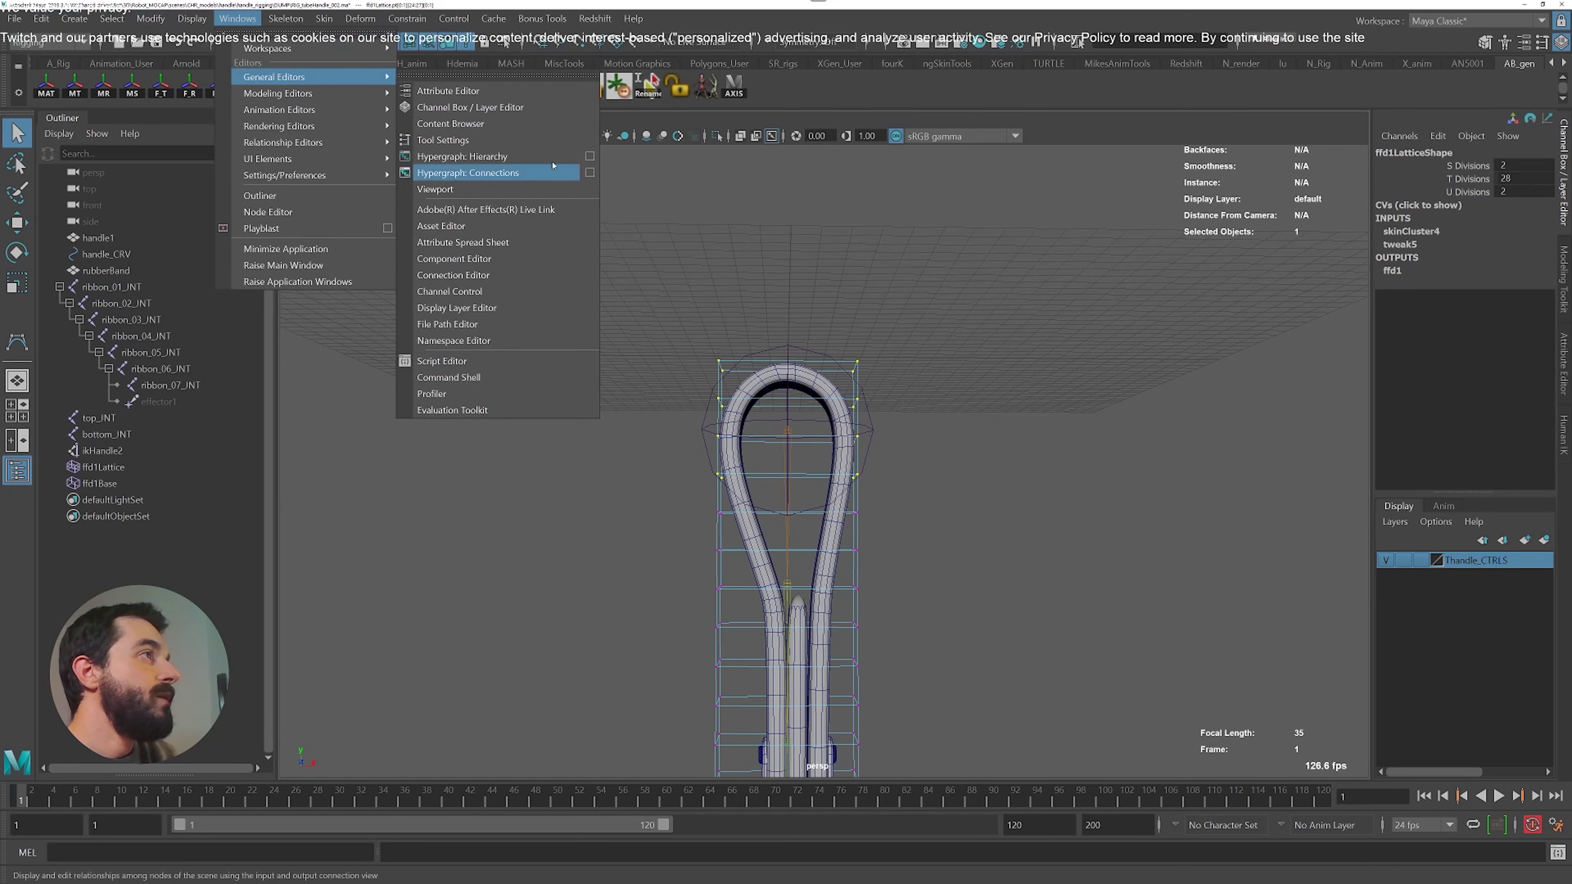
click(454, 259)
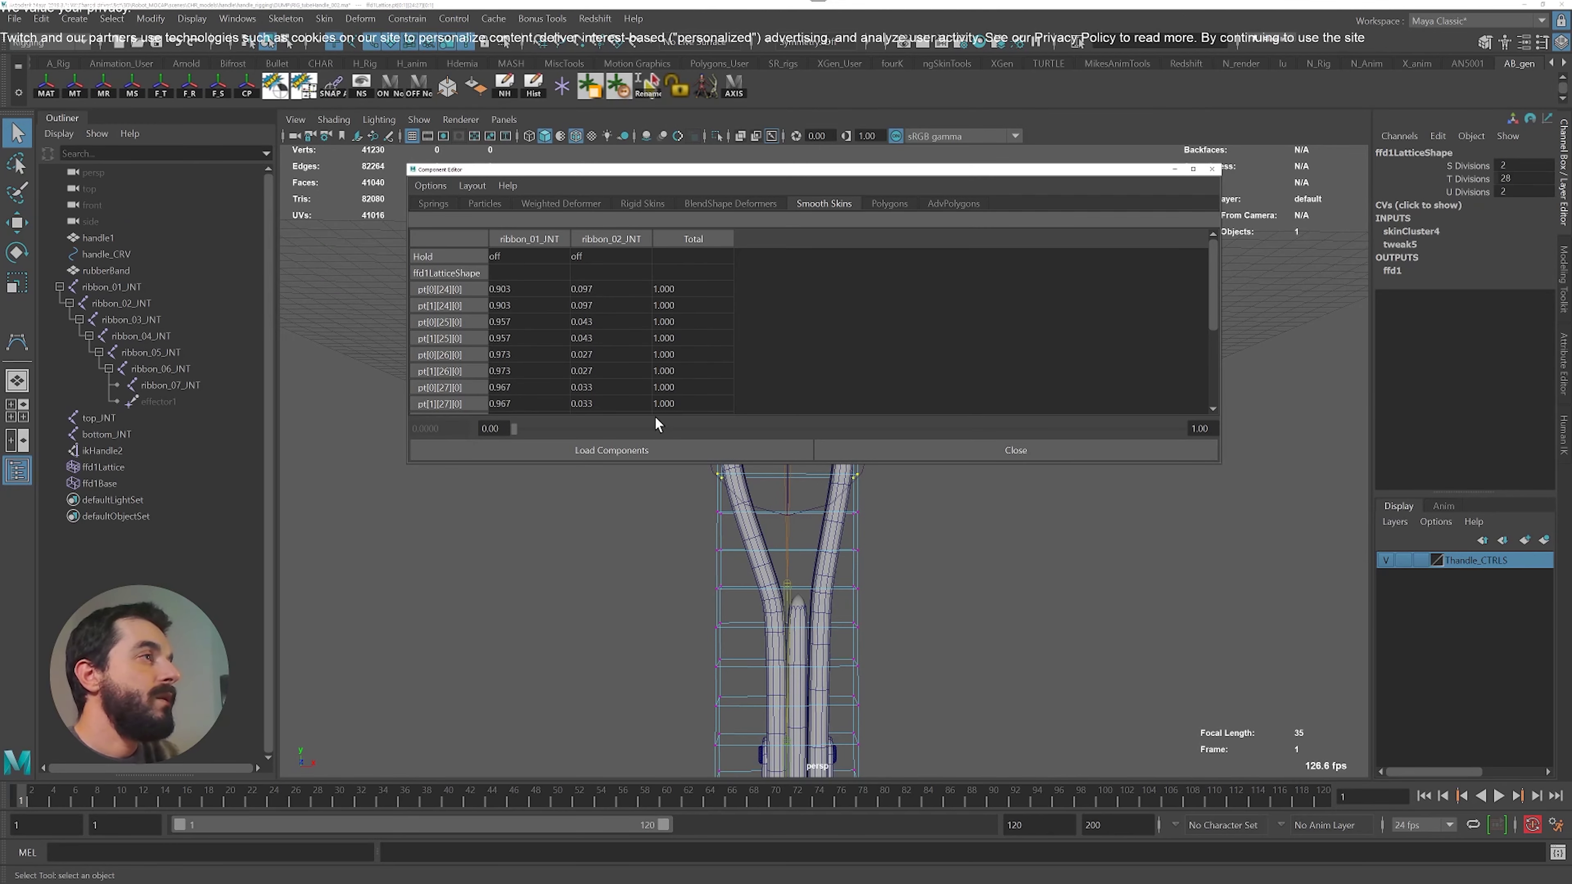
Add top_JNT as an influence to the skin of ffd1Lattice
click(323, 18)
drag(847, 171, 1267, 93)
click(768, 343)
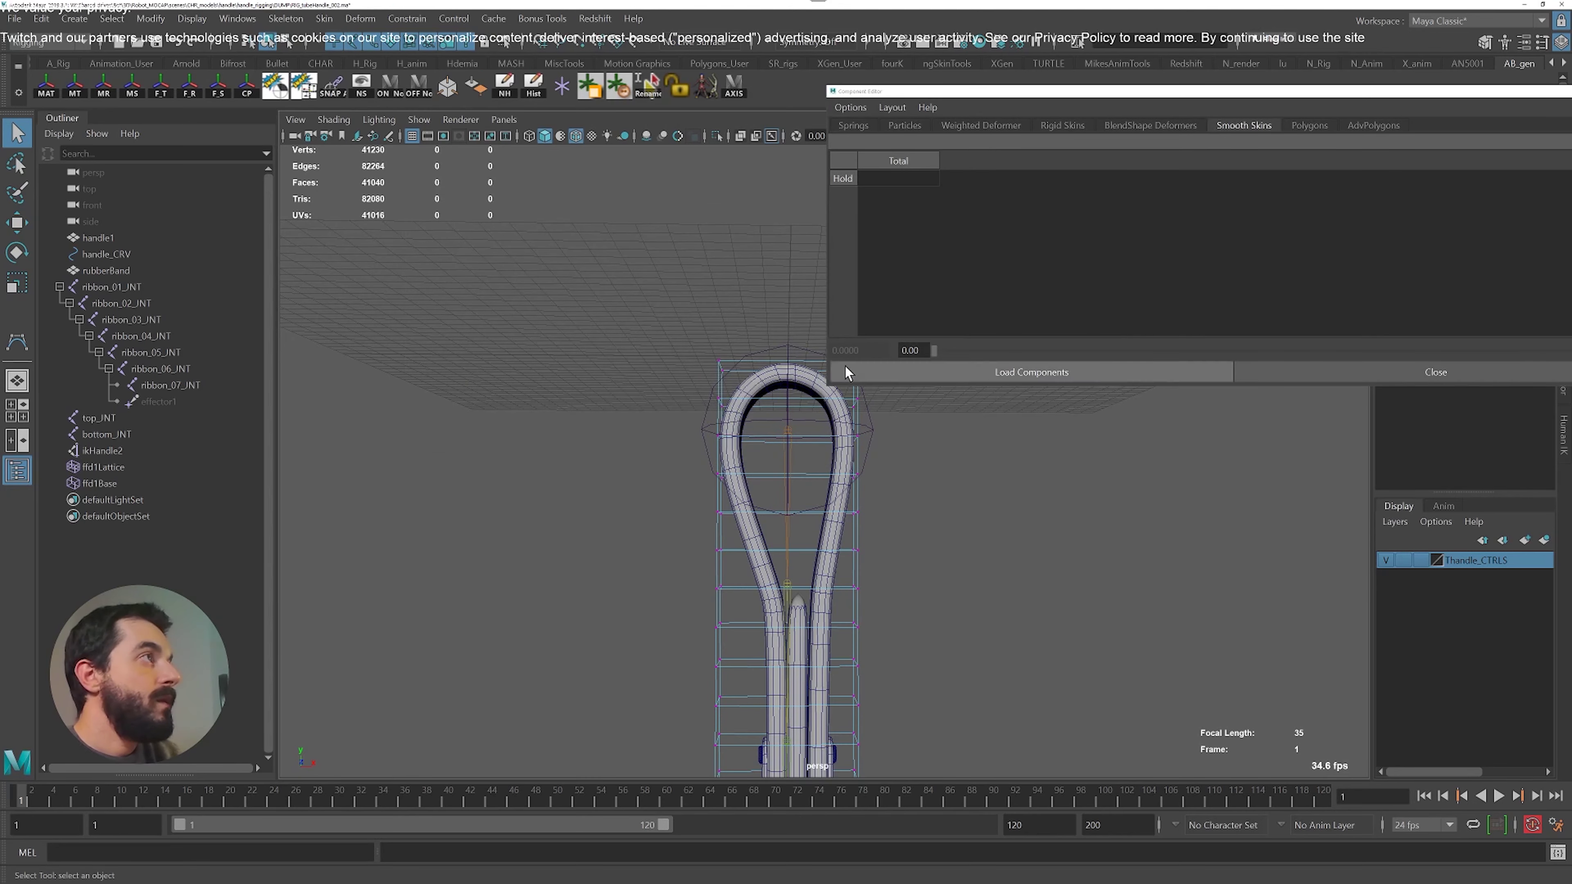
click(735, 383)
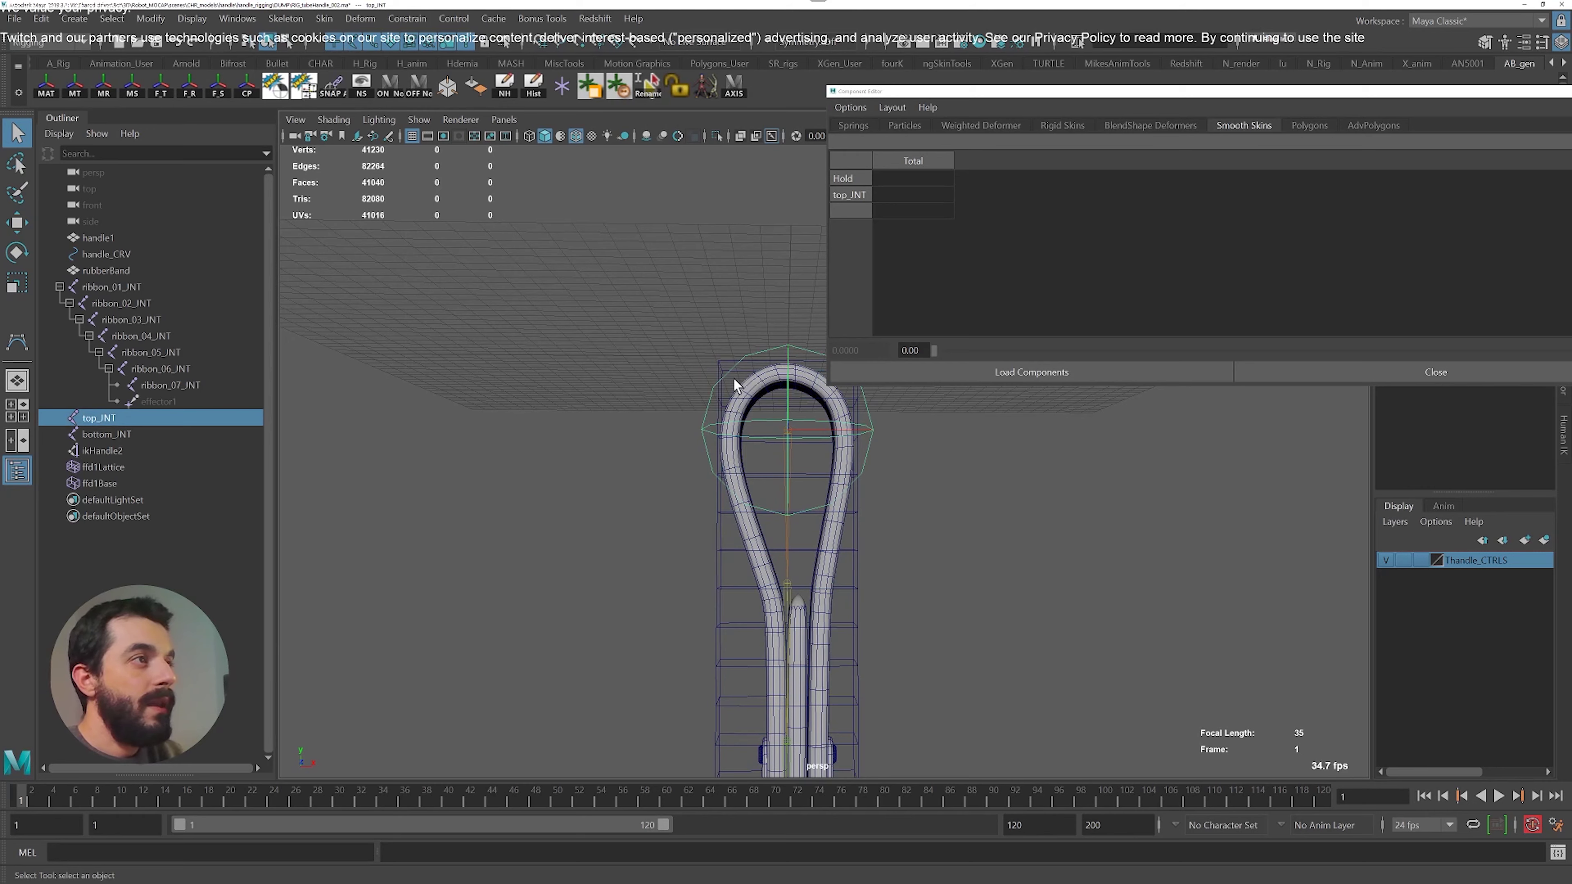
shift+click(724, 357)
click(323, 18)
mouse_move(470, 408)
click(586, 424)
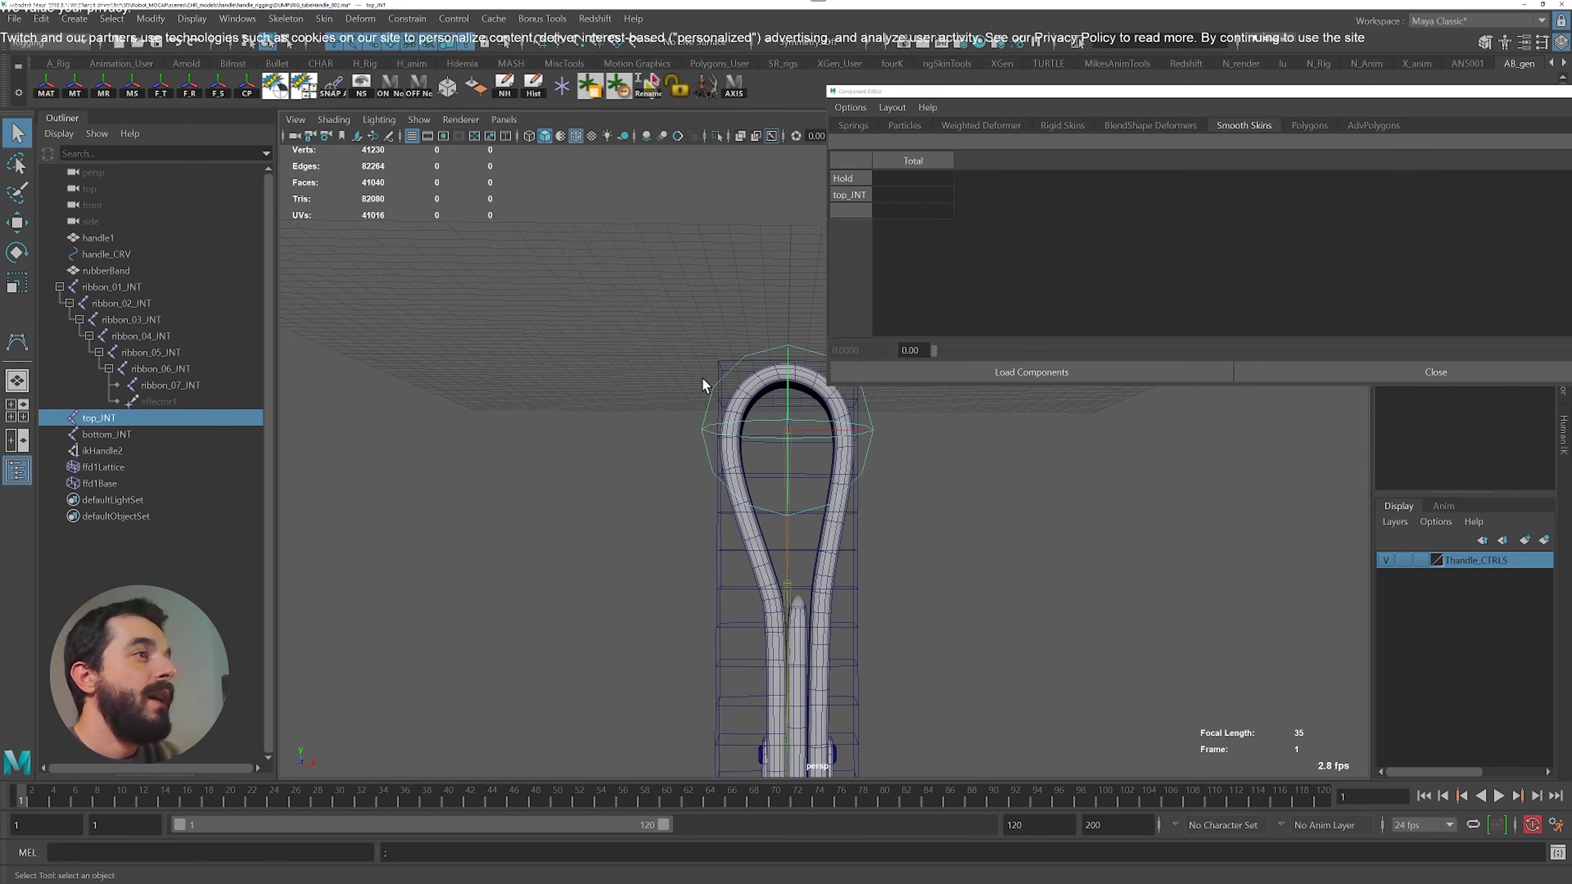
Set the top_JNT skin weight to 1 on lattice point rows 25 to 27 at the top loop
alt+middle_drag(713, 375, 679, 382)
click(685, 367)
right_drag(686, 367, 643, 319)
drag(855, 427, 903, 498)
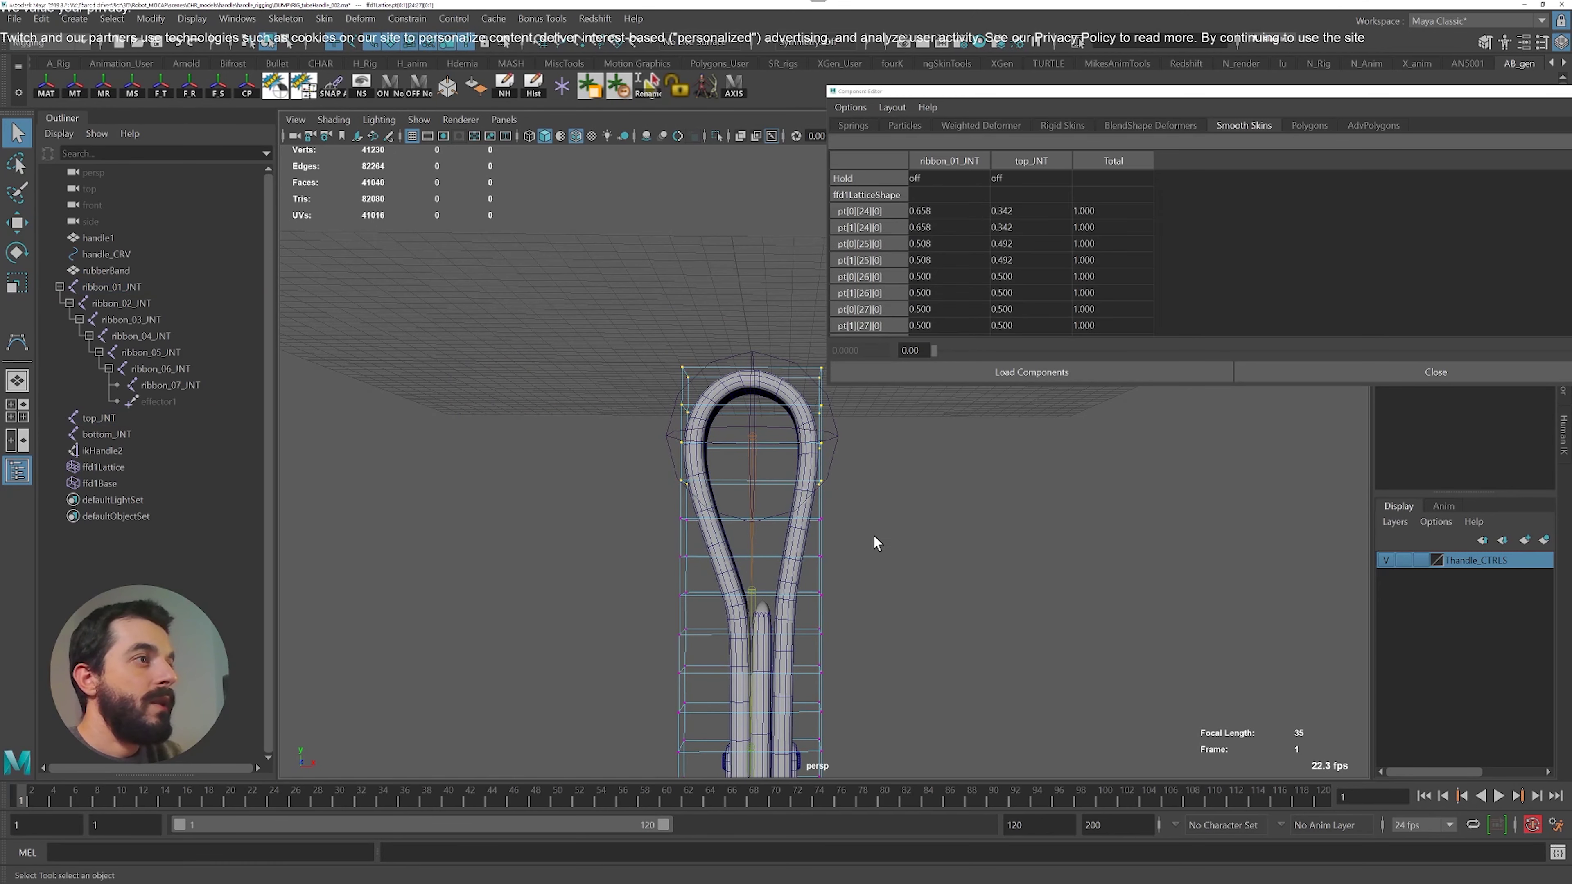
click(1009, 212)
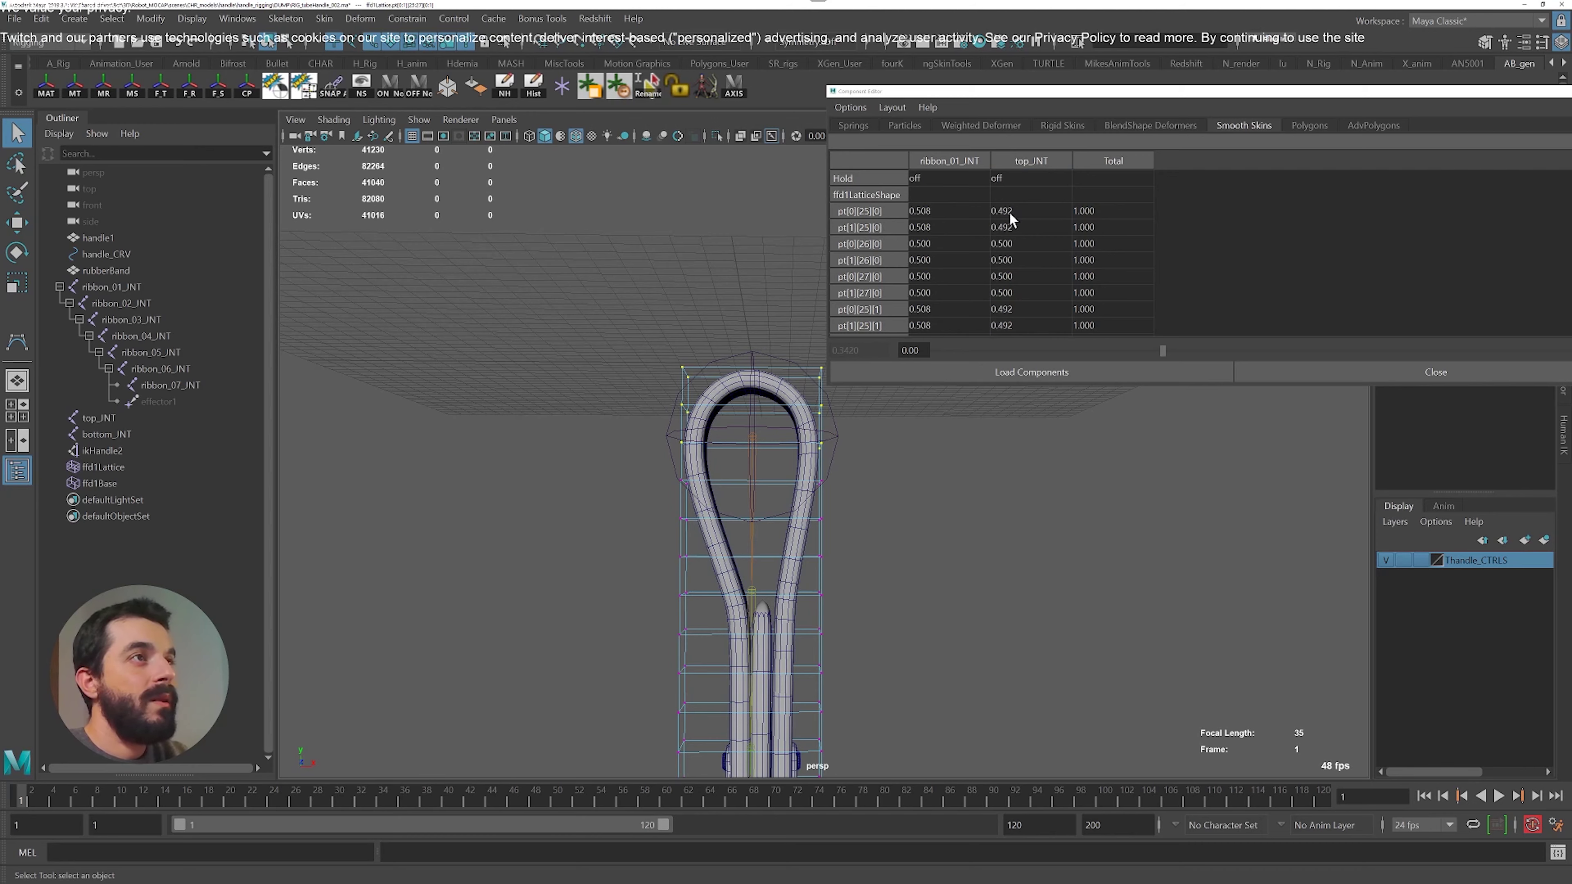
drag(1009, 211, 1077, 309)
text(1)
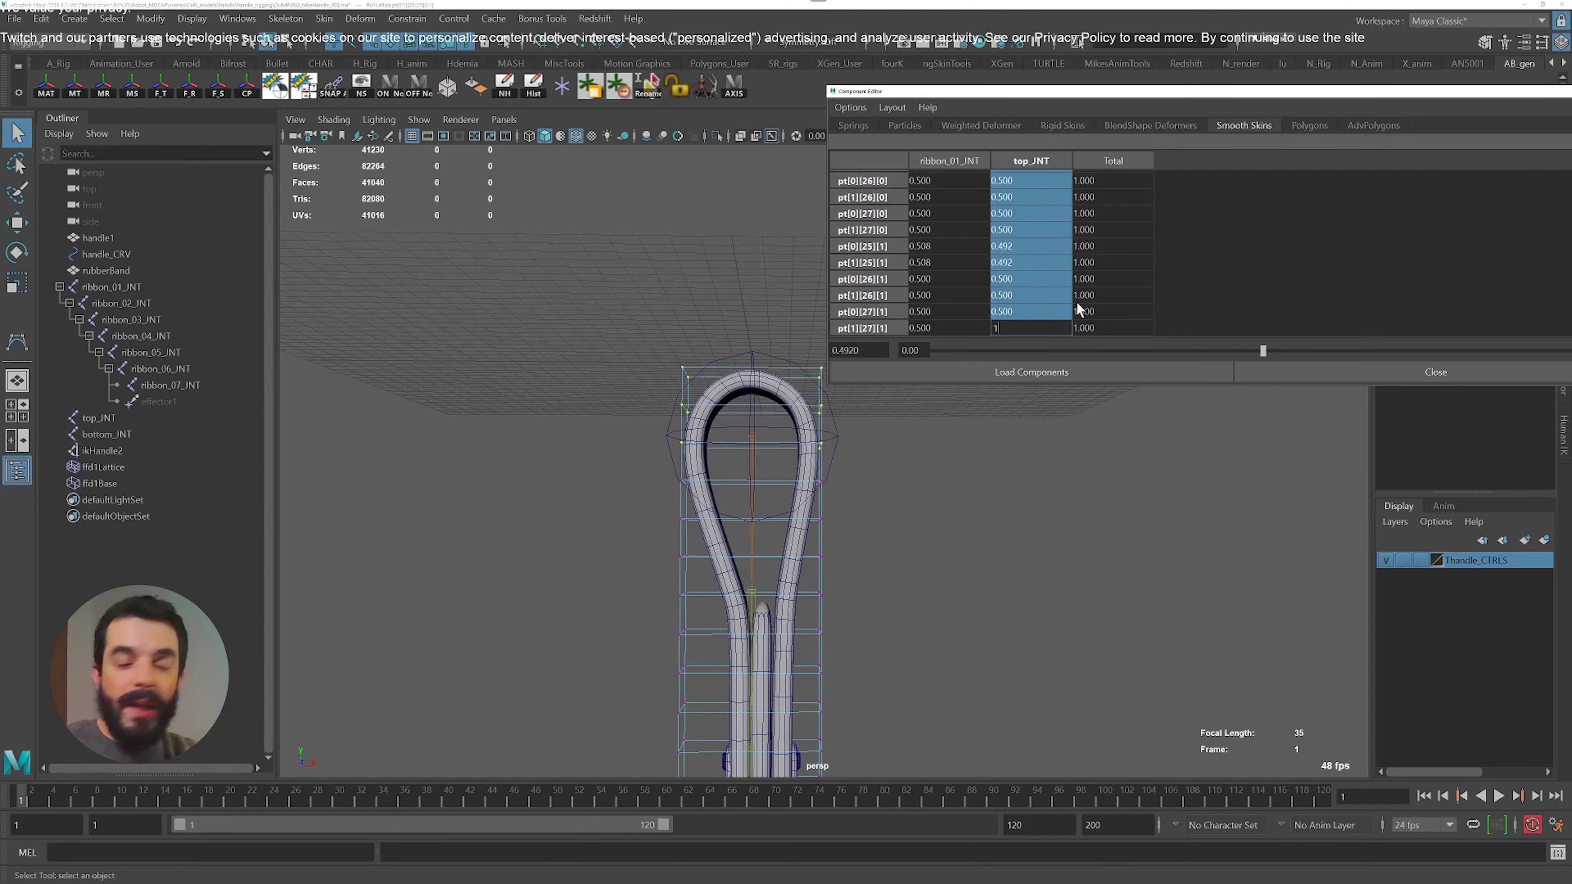
key(Return)
Set the top_JNT skin weight to 0.8 on the four lattice points of row 24
drag(656, 469, 992, 503)
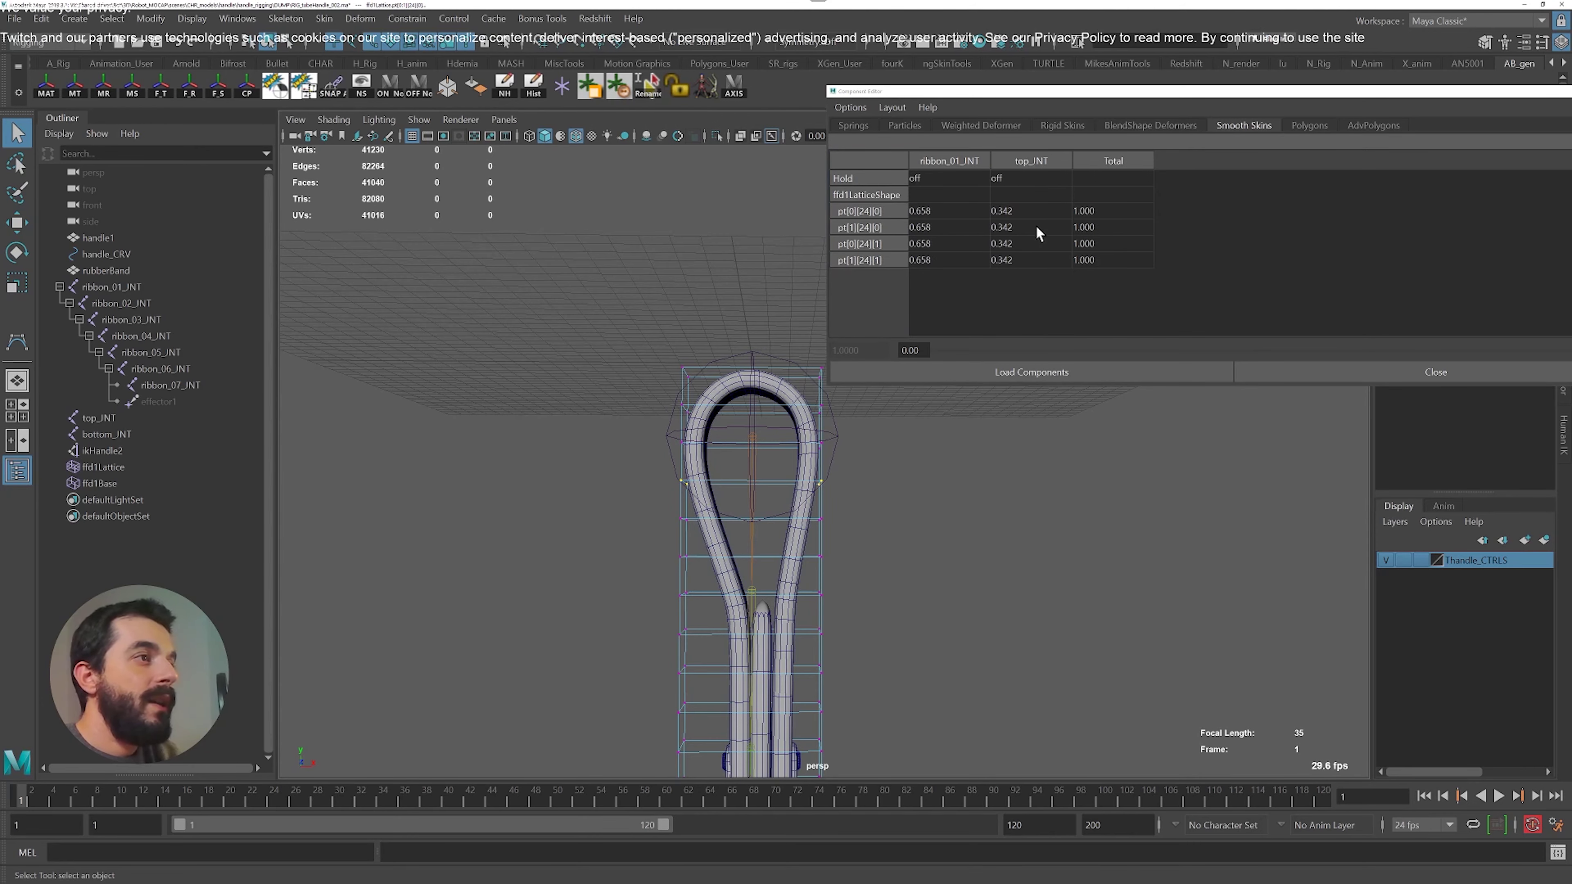
drag(1024, 210, 1018, 259)
text(0.8)
key(Return)
key(Down)
Set the top_JNT skin weight to 0.4 on the lattice points of row 23 and check the top loop through the animation
alt+right_drag(770, 454, 670, 442)
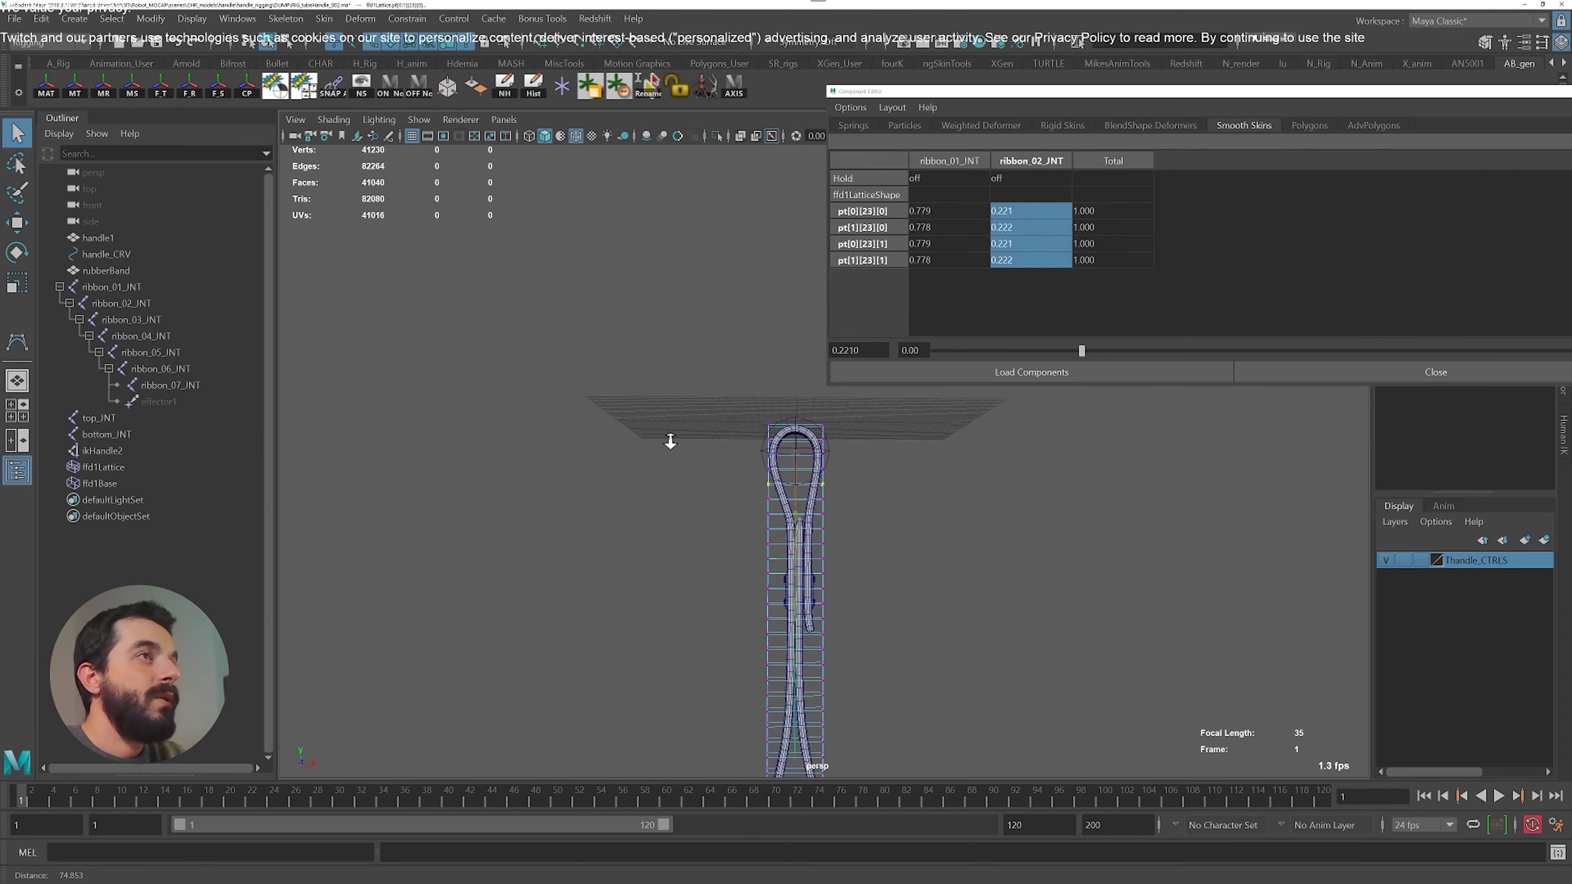
alt+middle_drag(844, 496, 772, 439)
key(alt+v)
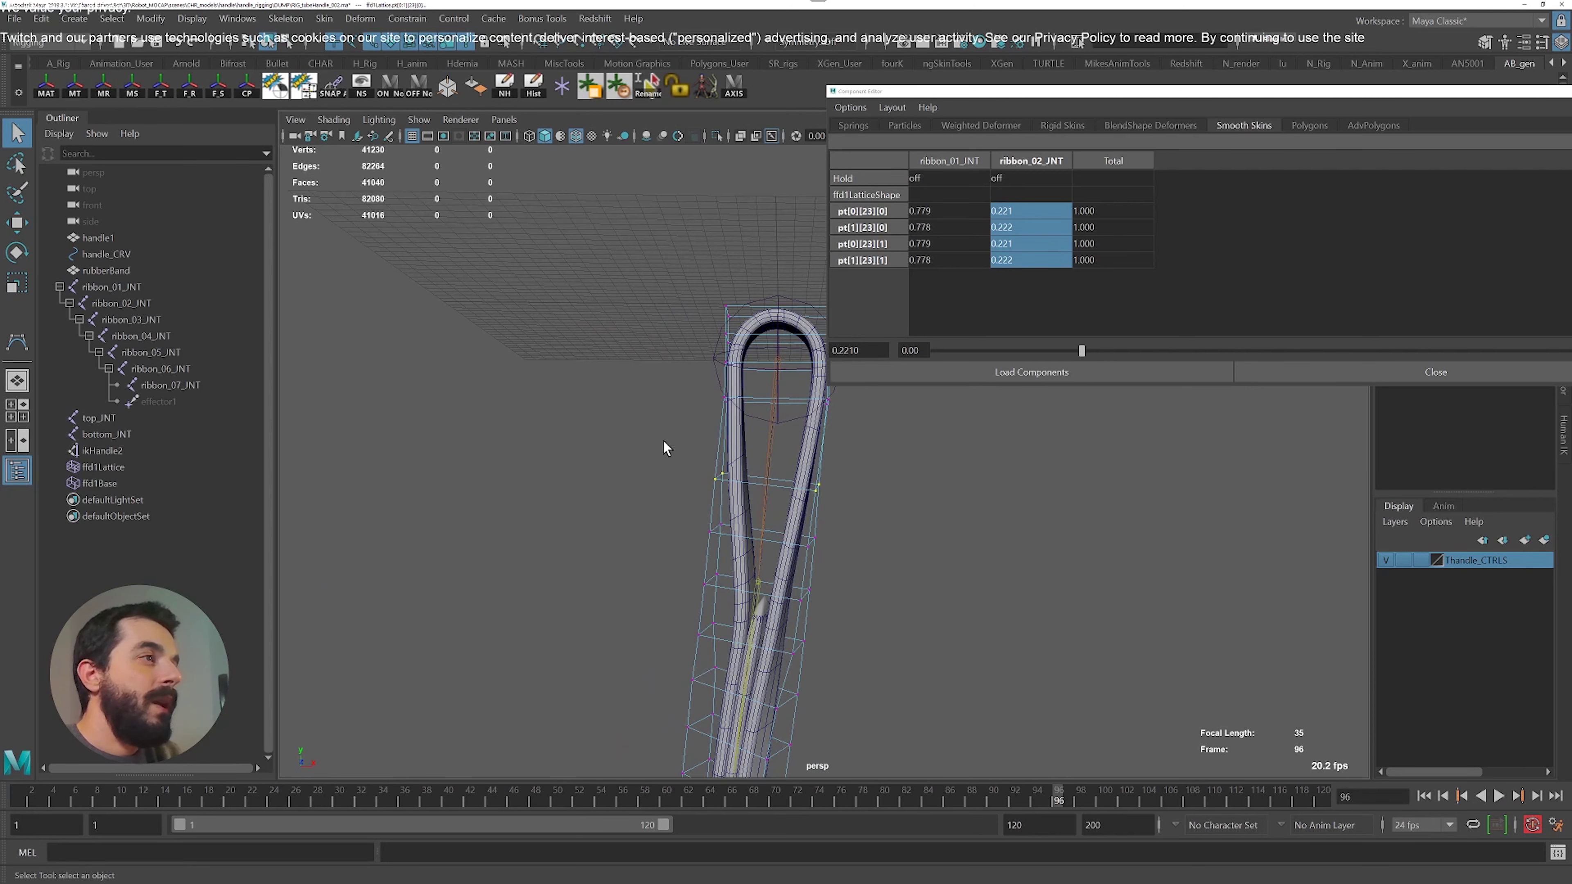
click(657, 329)
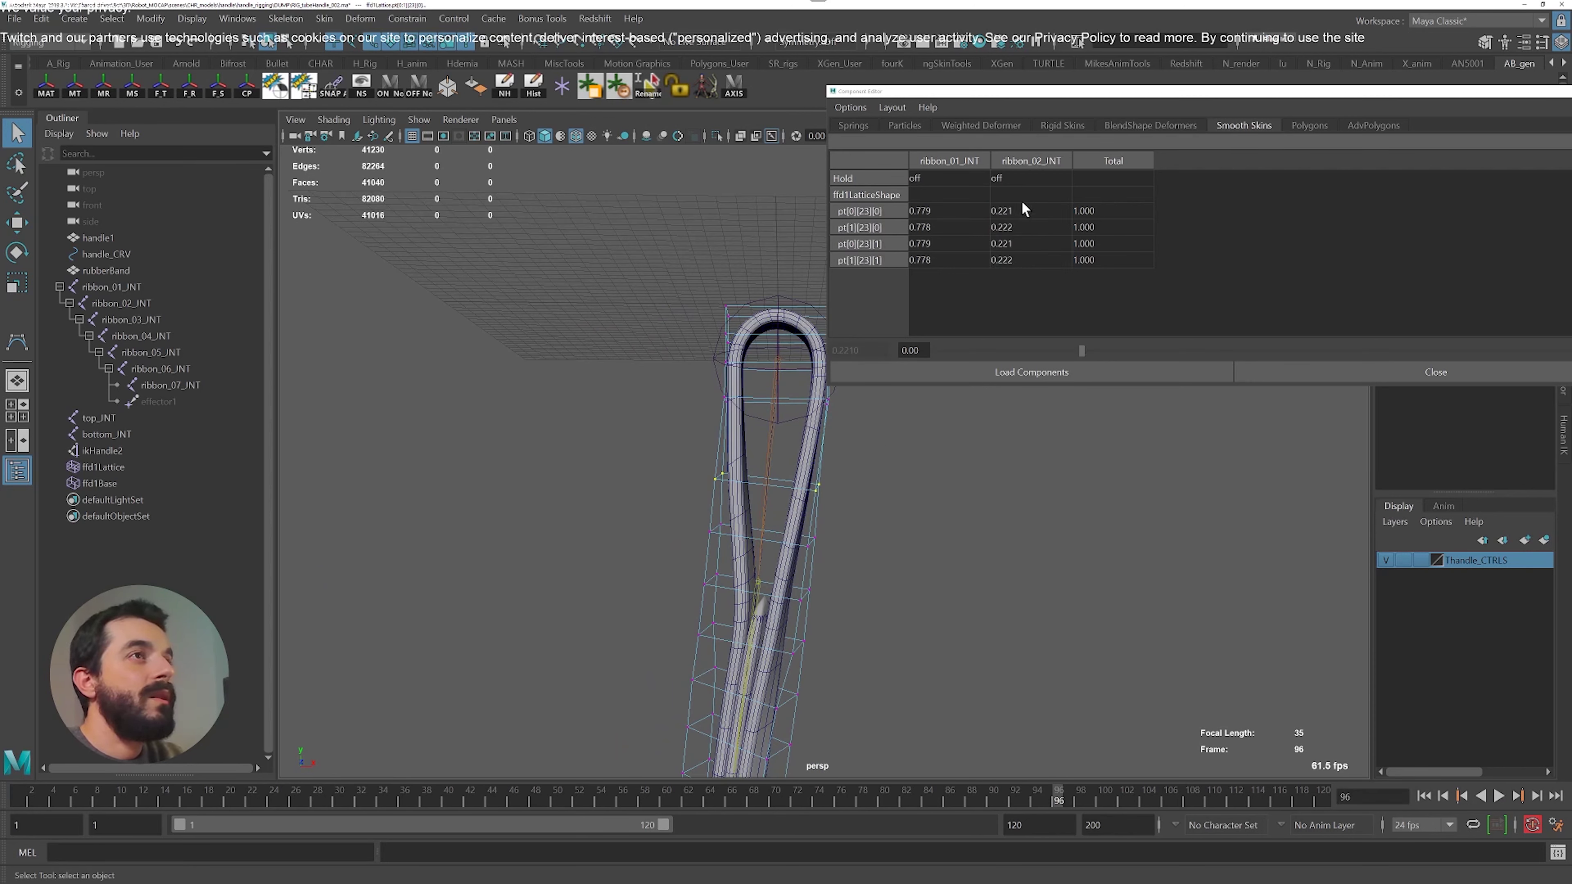
drag(1086, 259, 1091, 211)
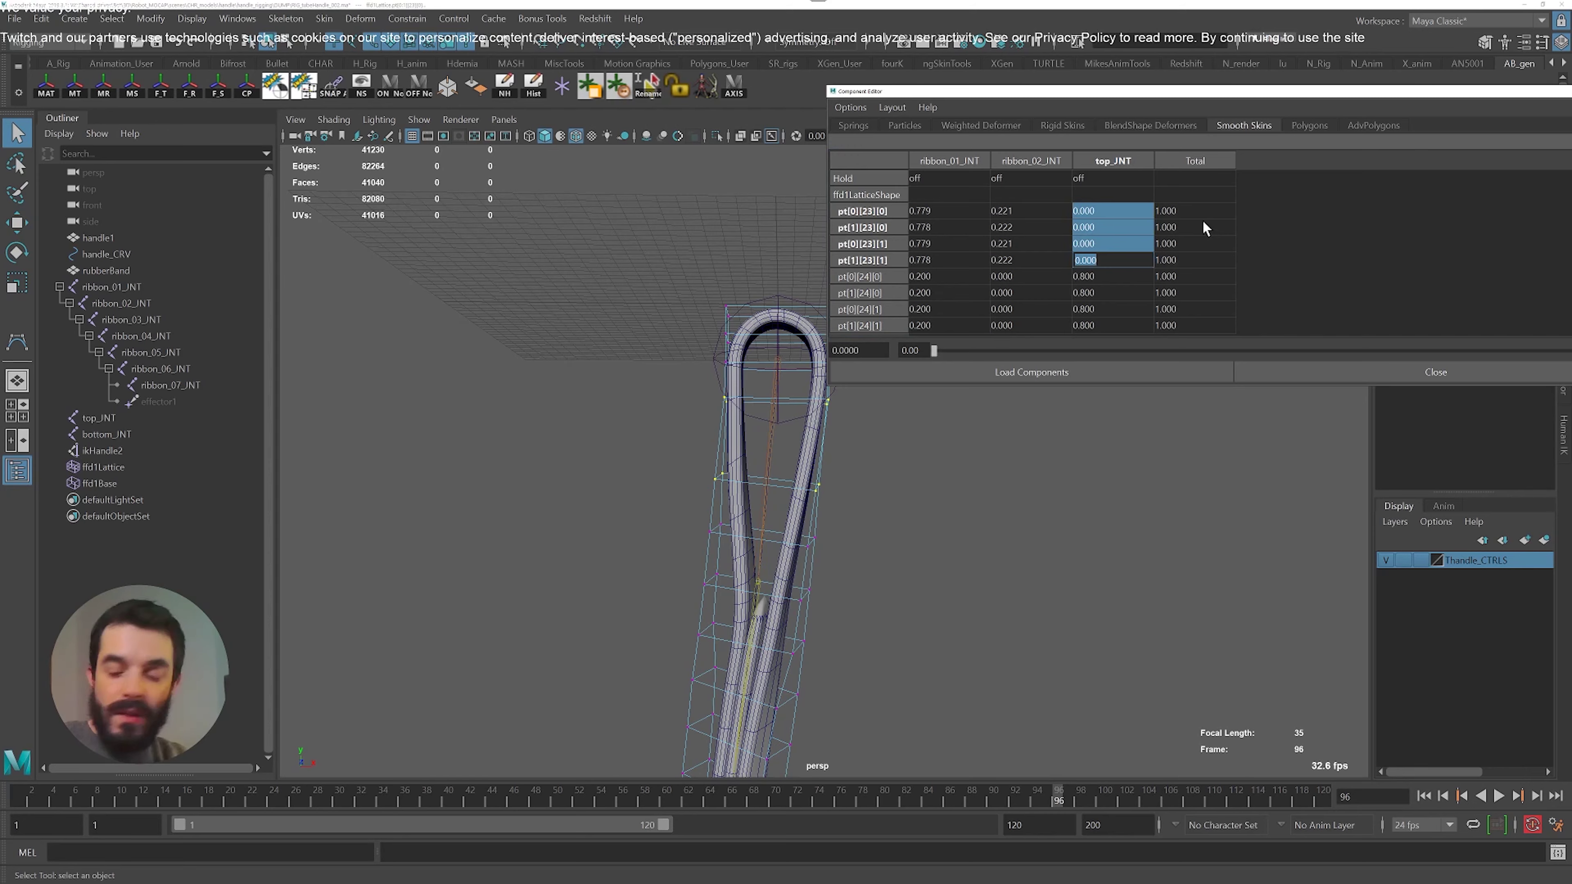
text(0.3)
key(Return)
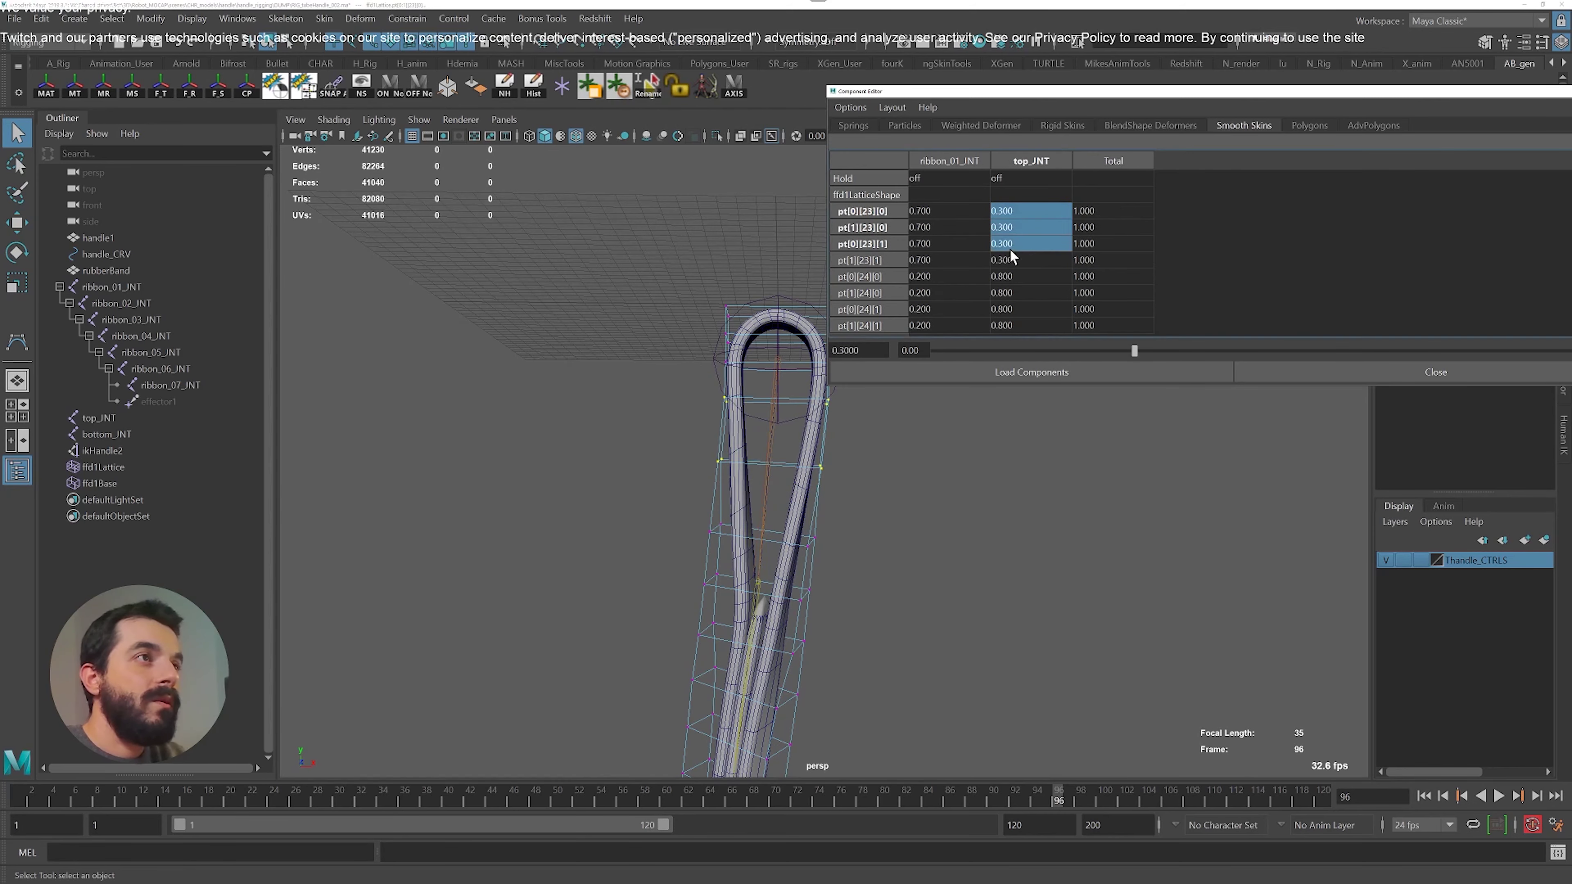
drag(1134, 350, 1202, 350)
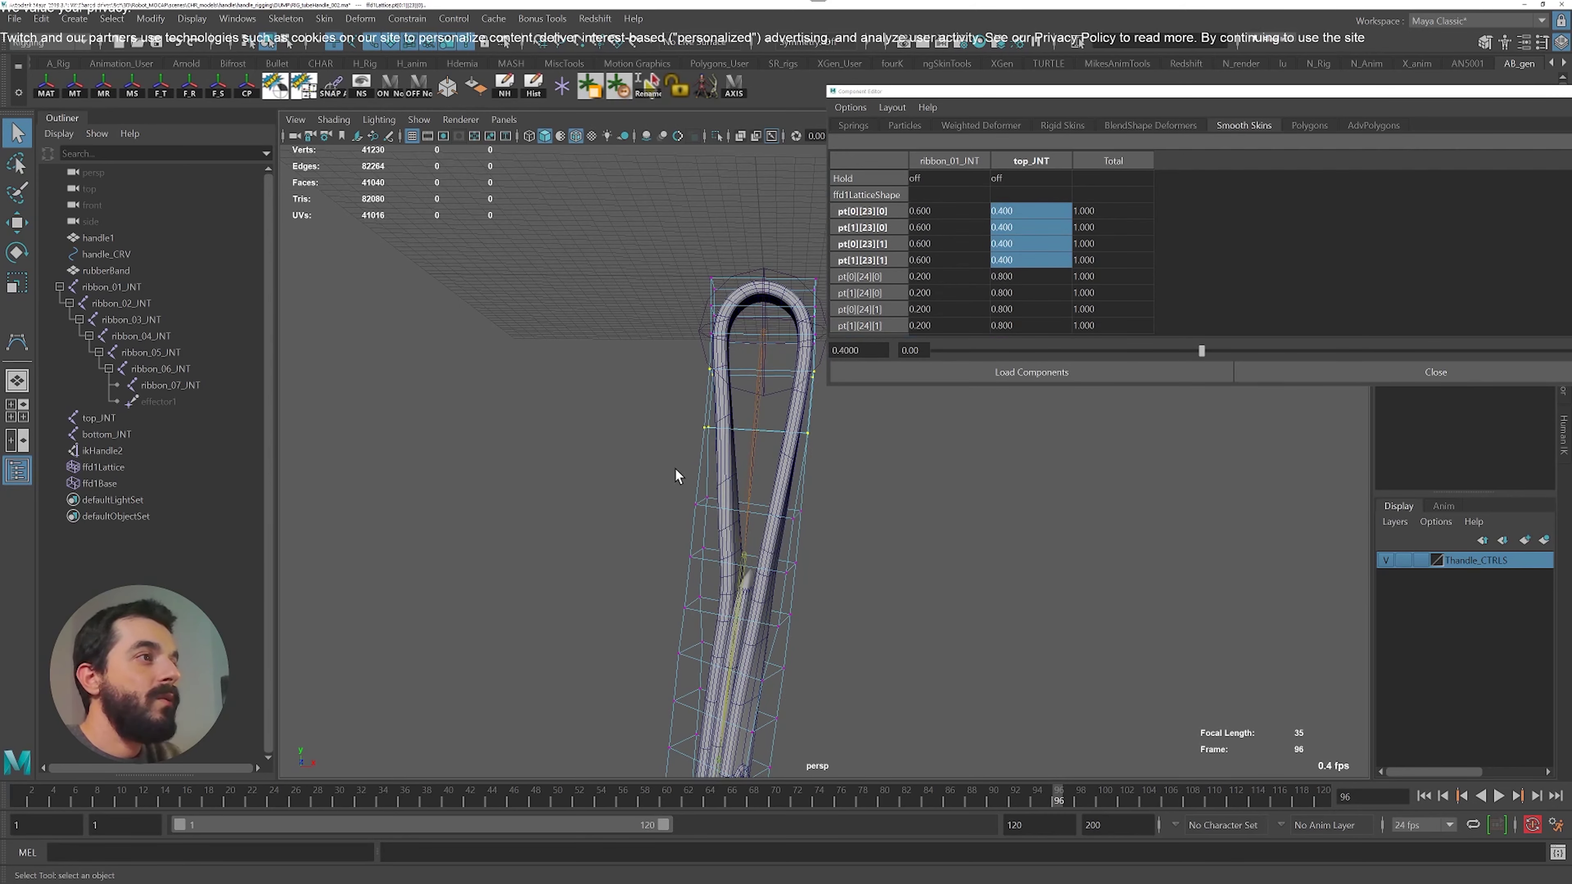
shift+drag(675, 471, 874, 530)
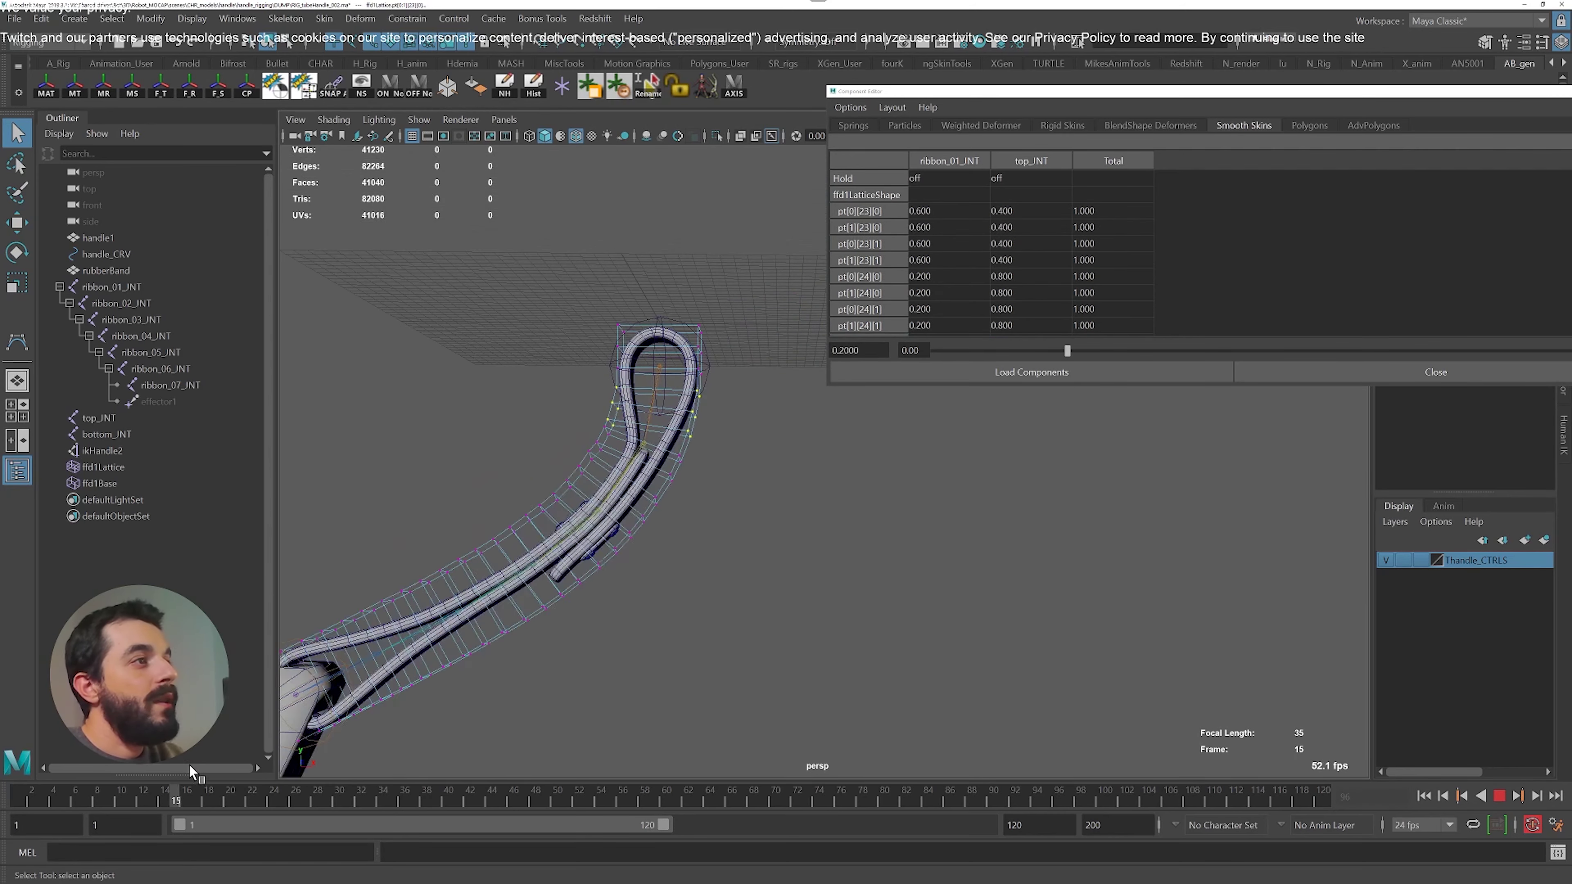
mouse_move(190, 769)
mouse_down()
mouse_move(985, 791)
mouse_move(200, 765)
mouse_up()
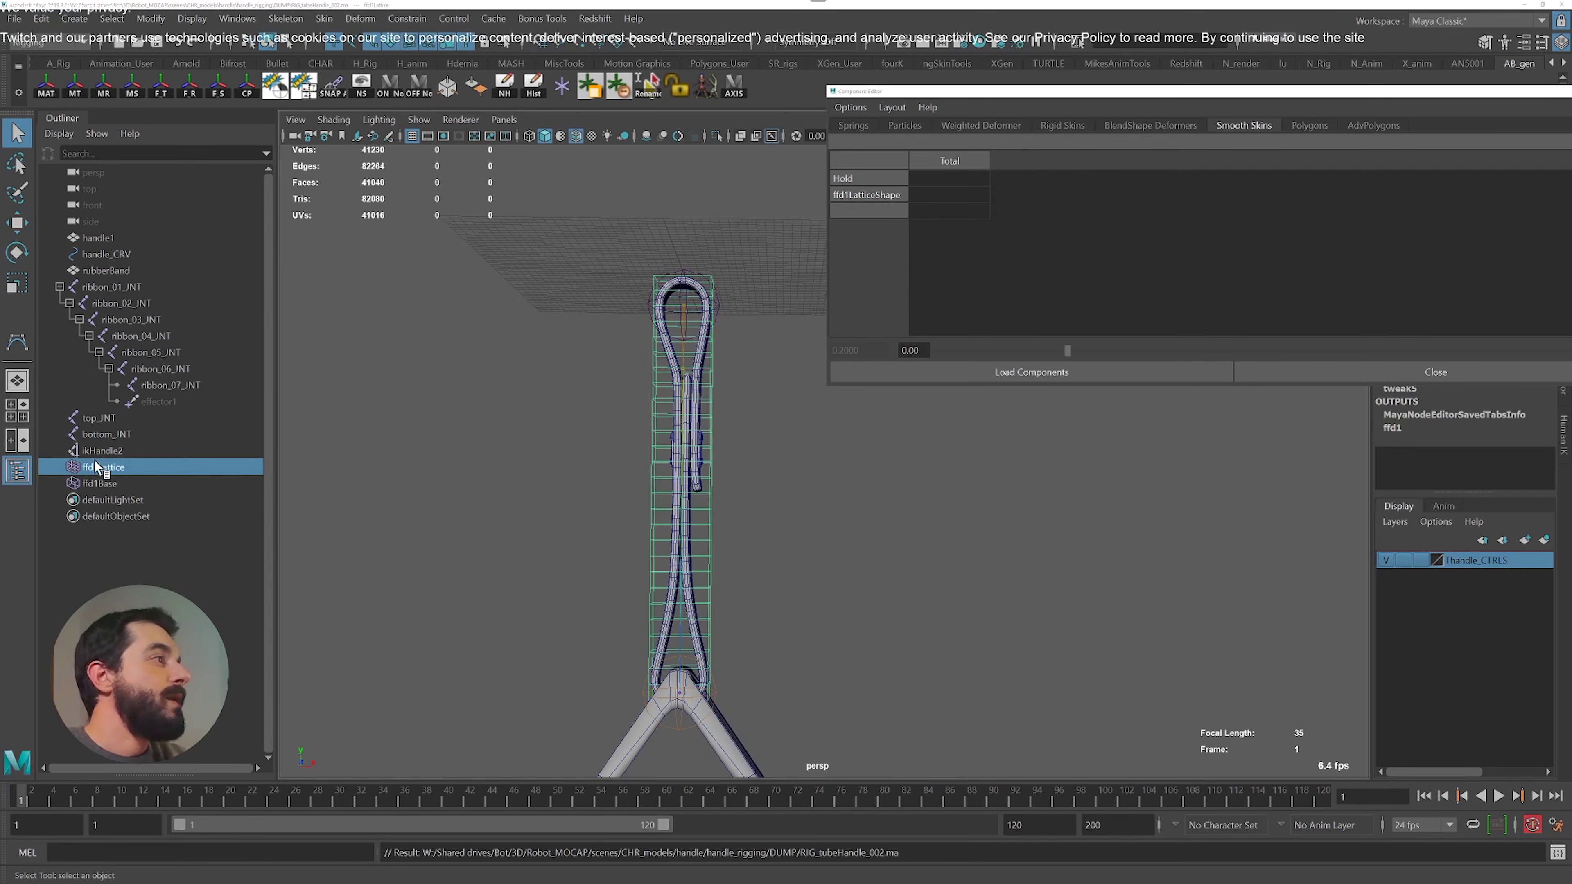
Create a cube-shaped control curve with its own parent group at both top_JNT and bottom_JNT
click(98, 417)
shift+click(106, 434)
key(f)
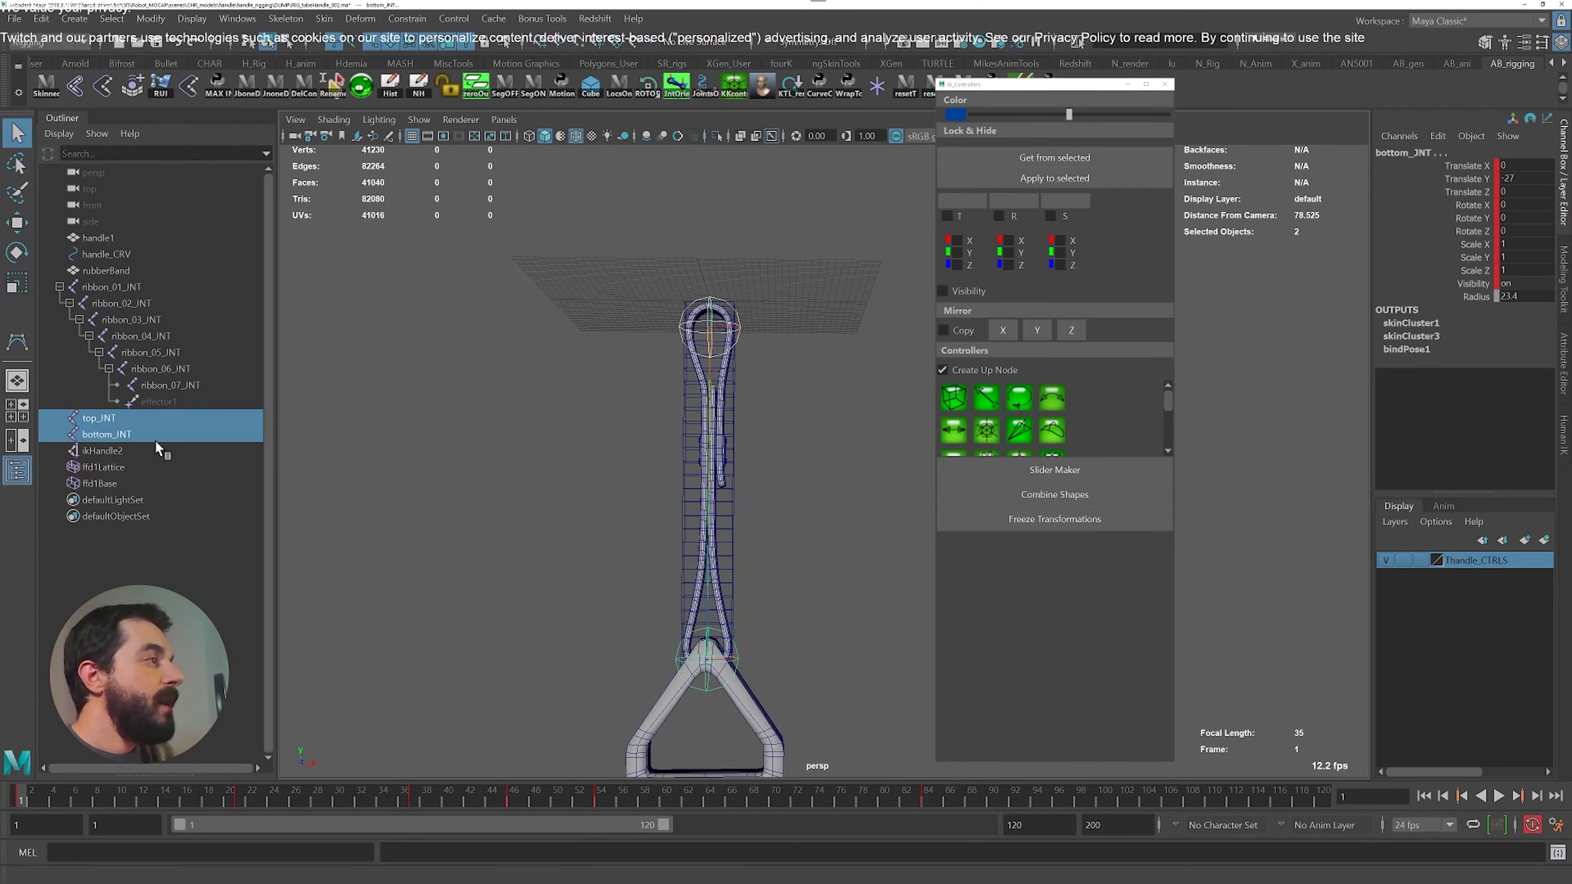
key(ctrl+g)
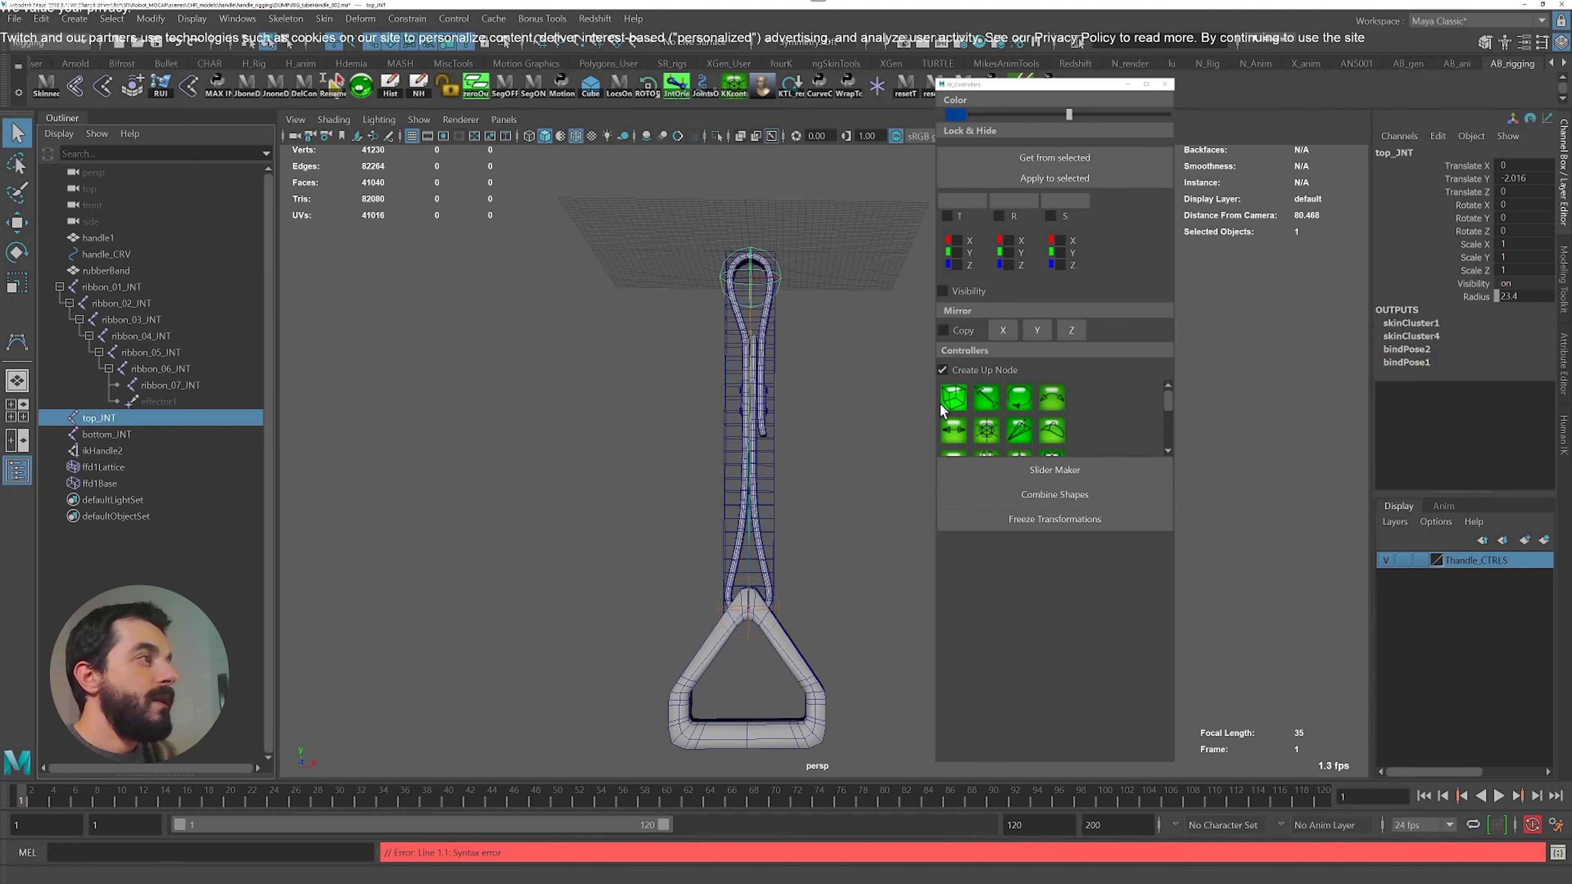
click(947, 401)
key(ctrl+g)
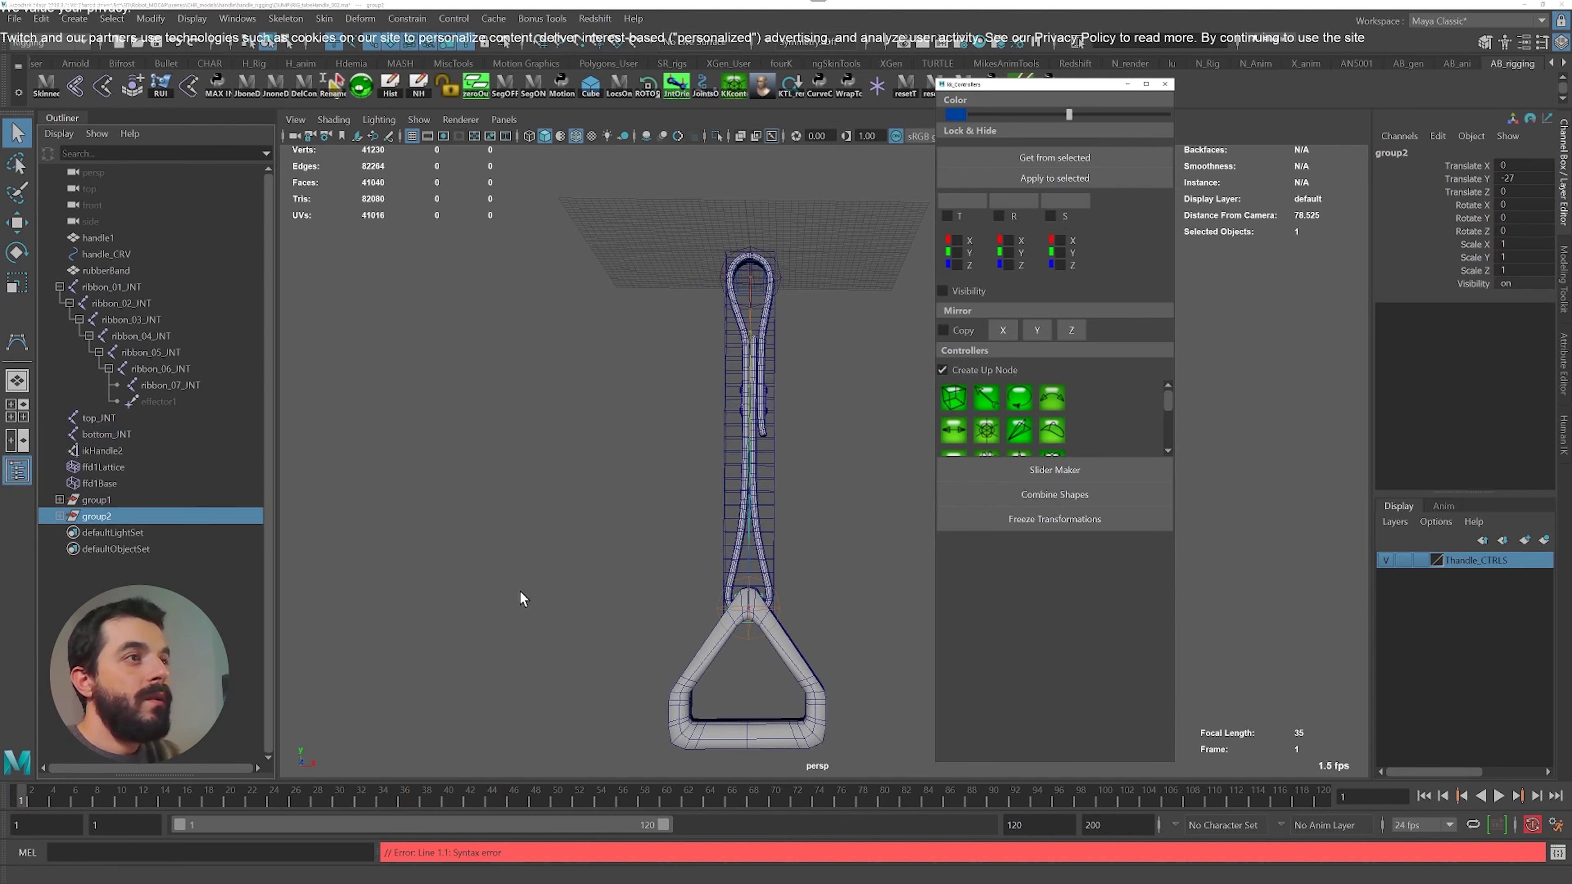
Scale the bottom joint's control curve2 into a wide box, about 4.85 in X and 1.65 in Y and Z
click(59, 515)
click(104, 532)
key(r)
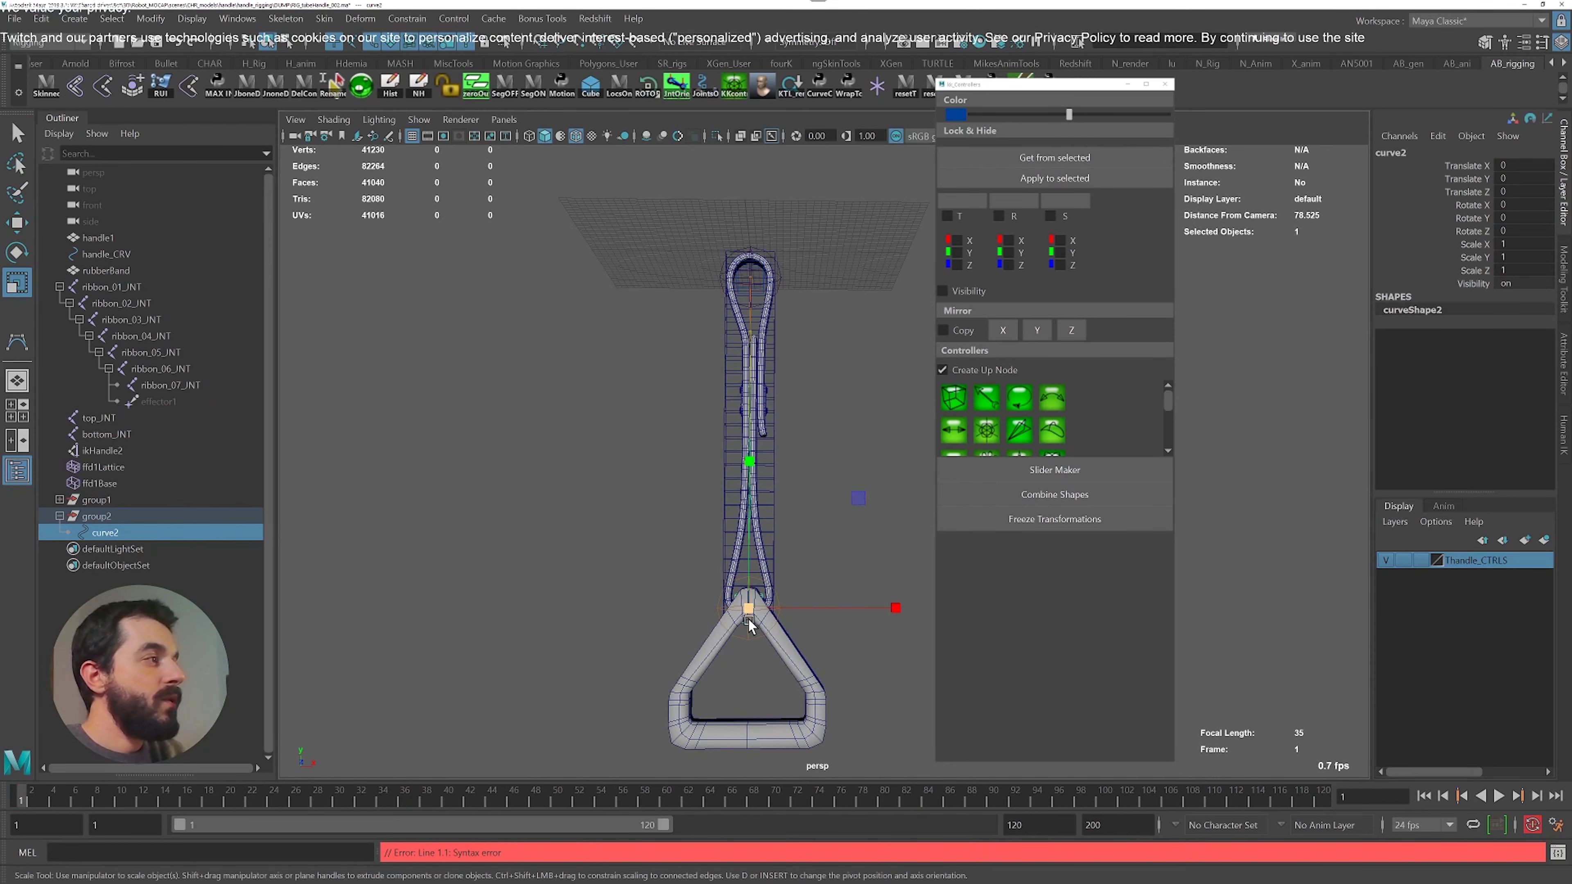
drag(747, 609, 1210, 610)
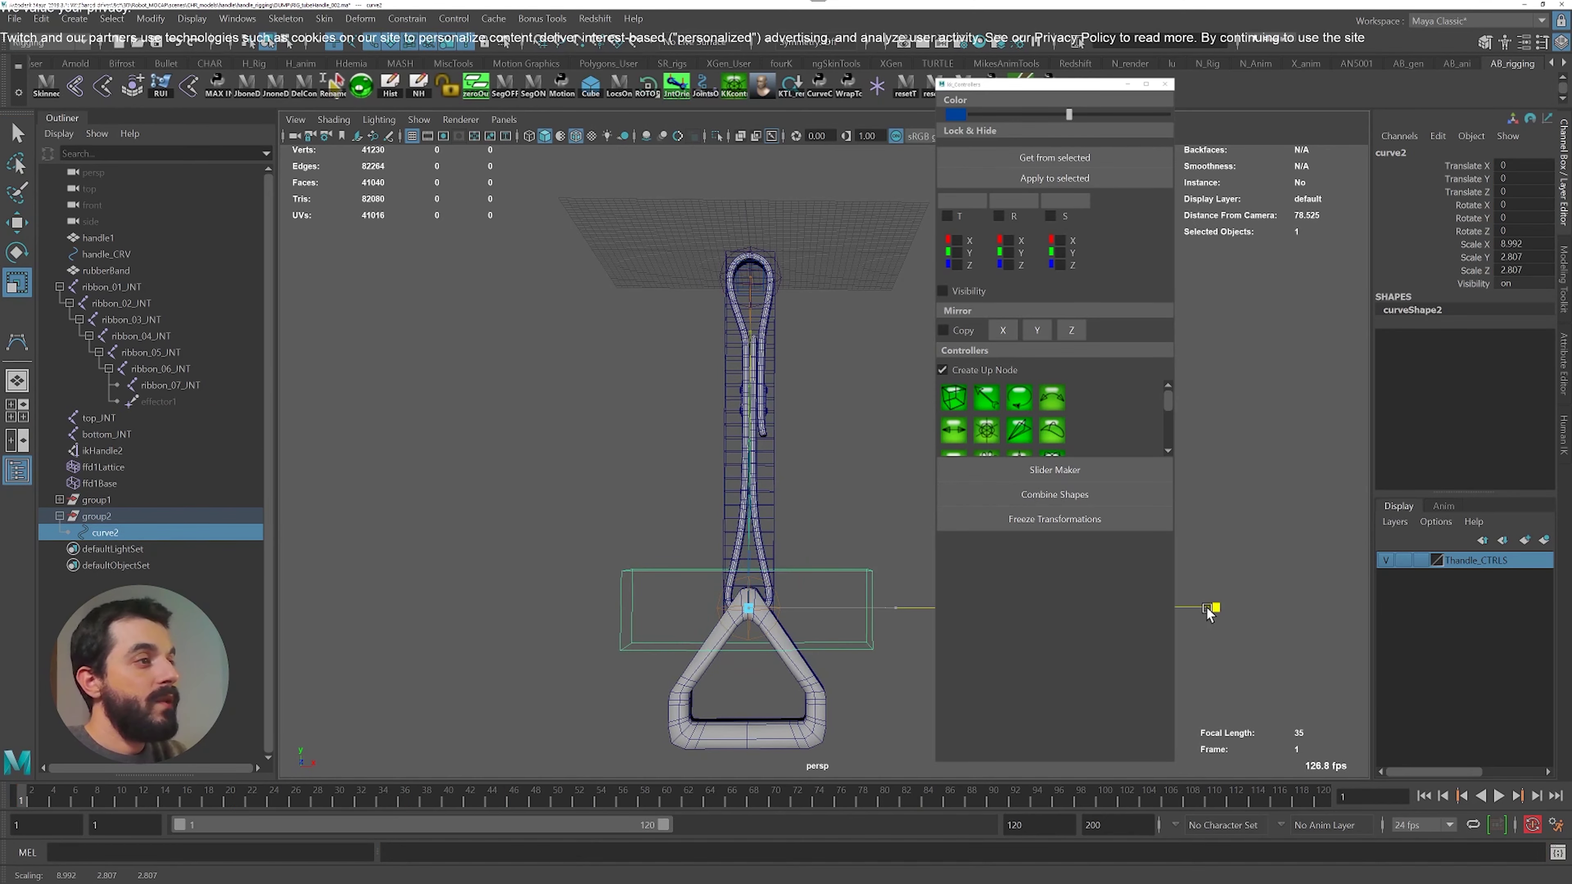
ctrl+drag(891, 609, 865, 607)
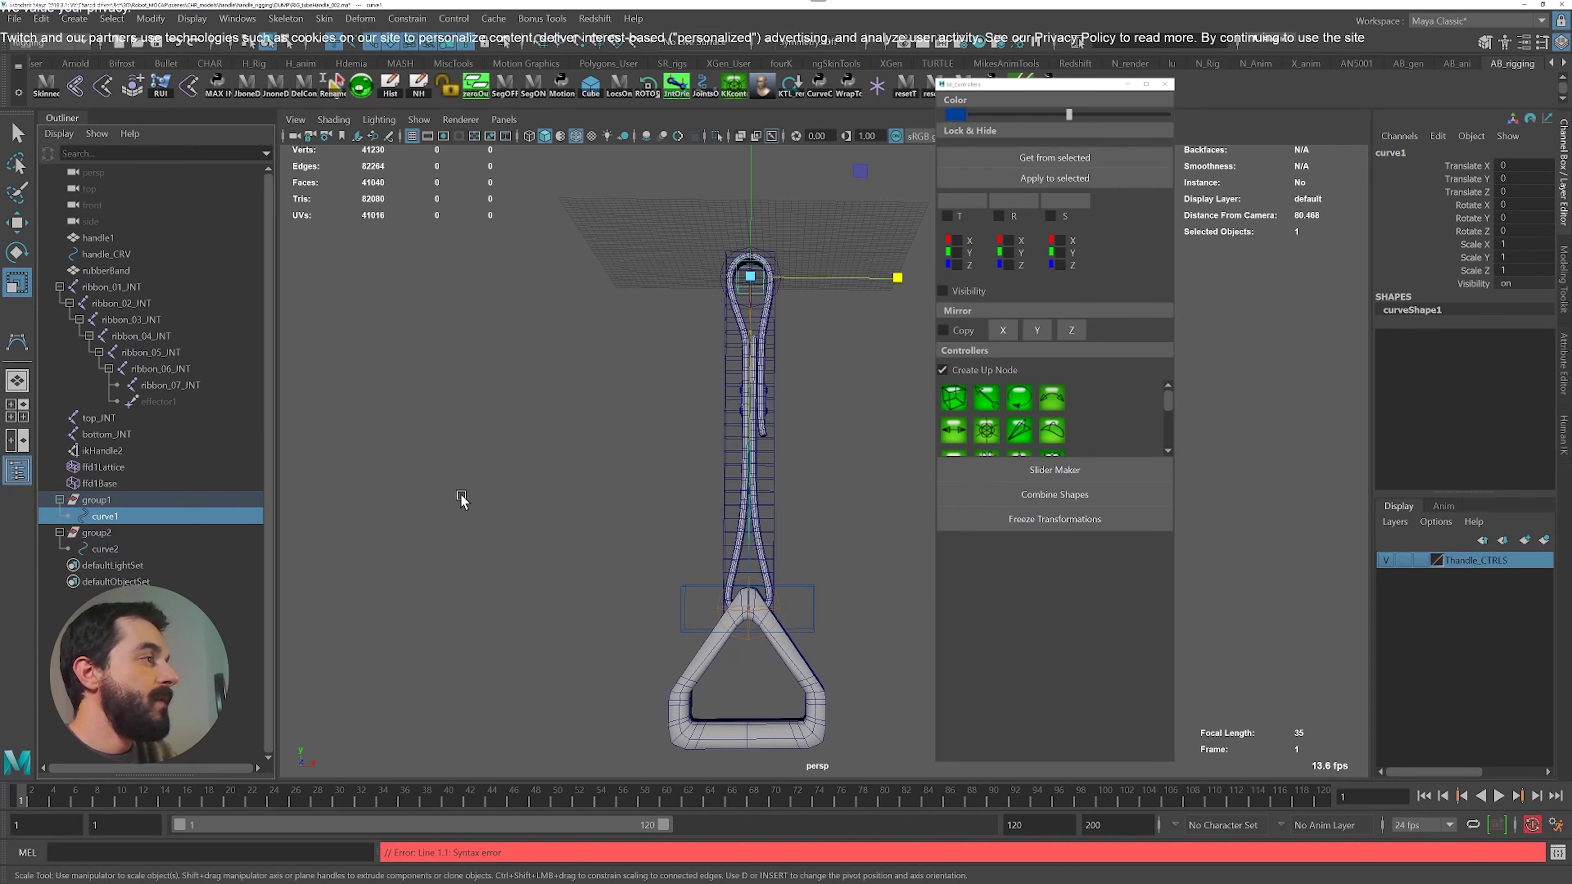
Scale the top joint's control curve1 into a flat, wide box, about 6.08 in X and 6.4 in Z
drag(896, 283, 1442, 326)
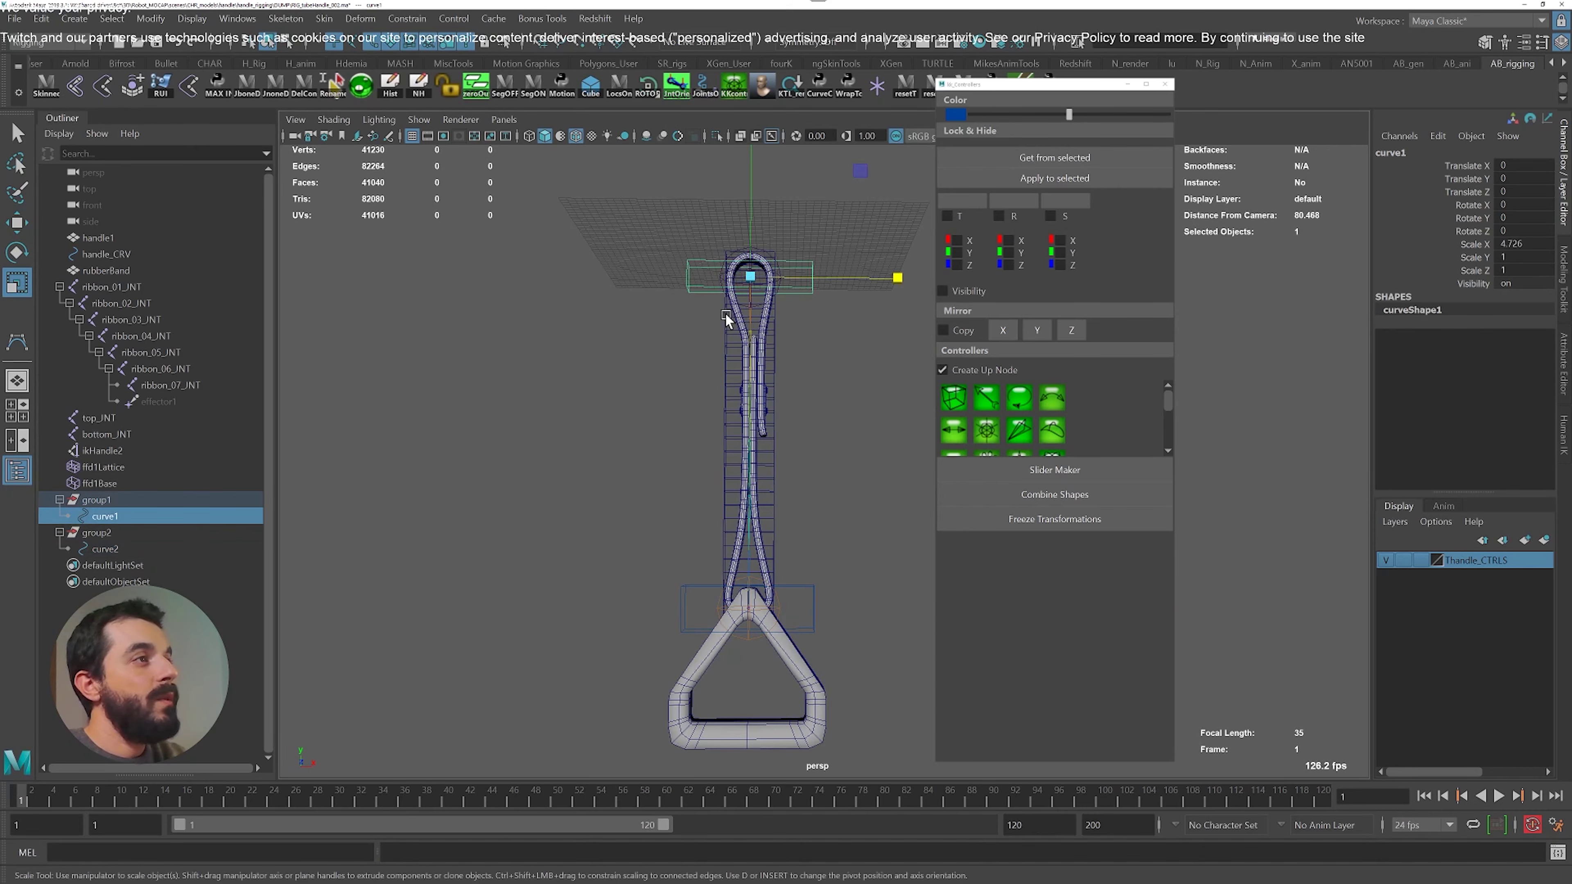
alt+drag(723, 319, 644, 323)
drag(231, 282, 231, 282)
key(ctrl+z)
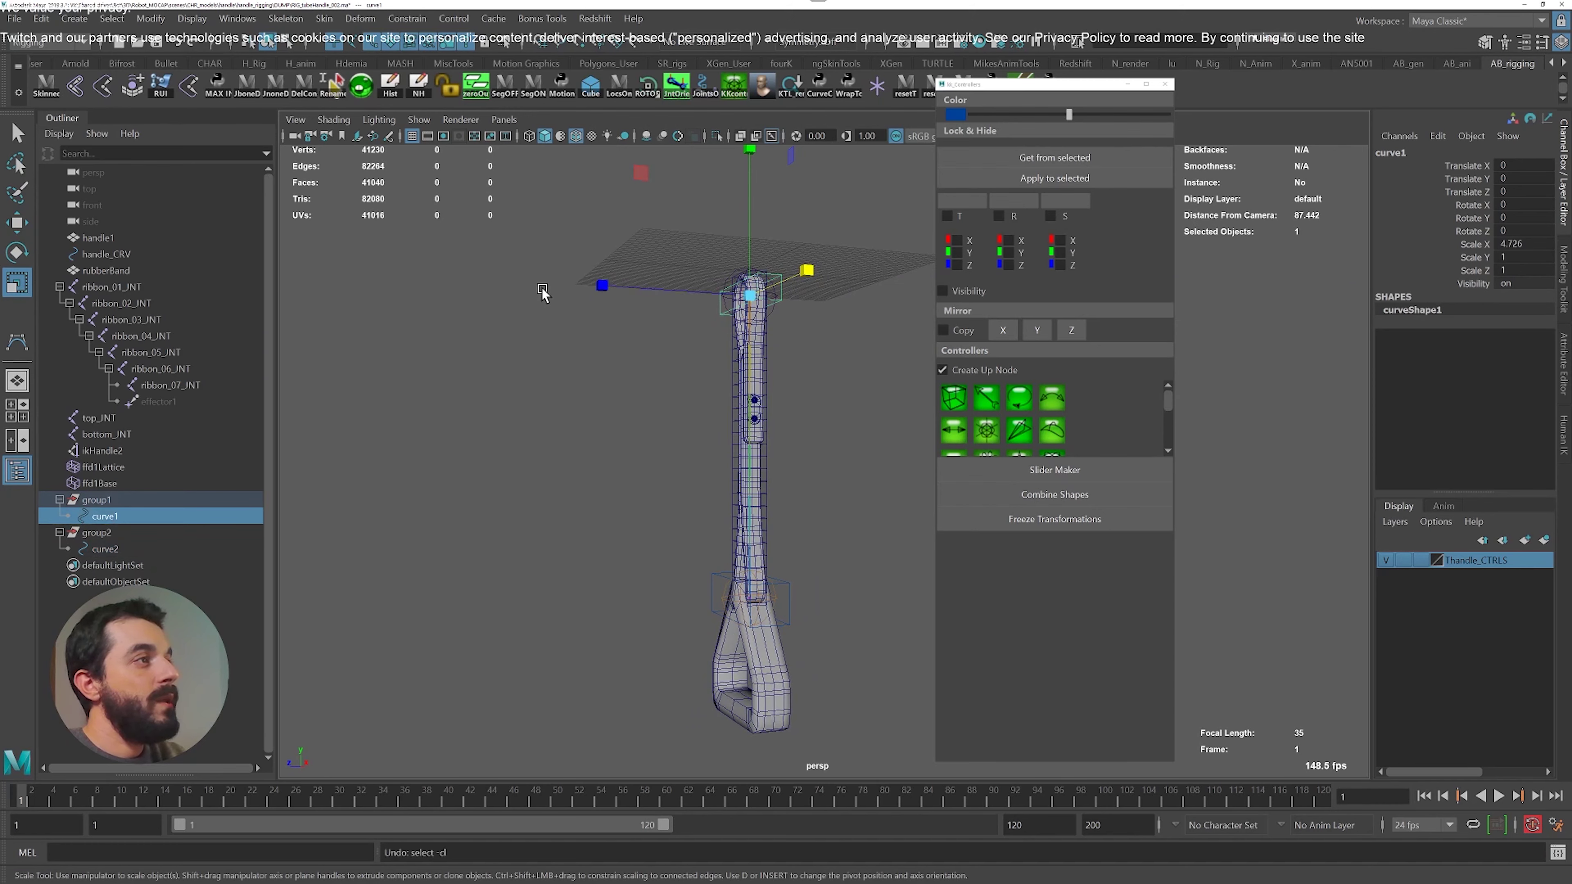
alt+drag(700, 394, 657, 408)
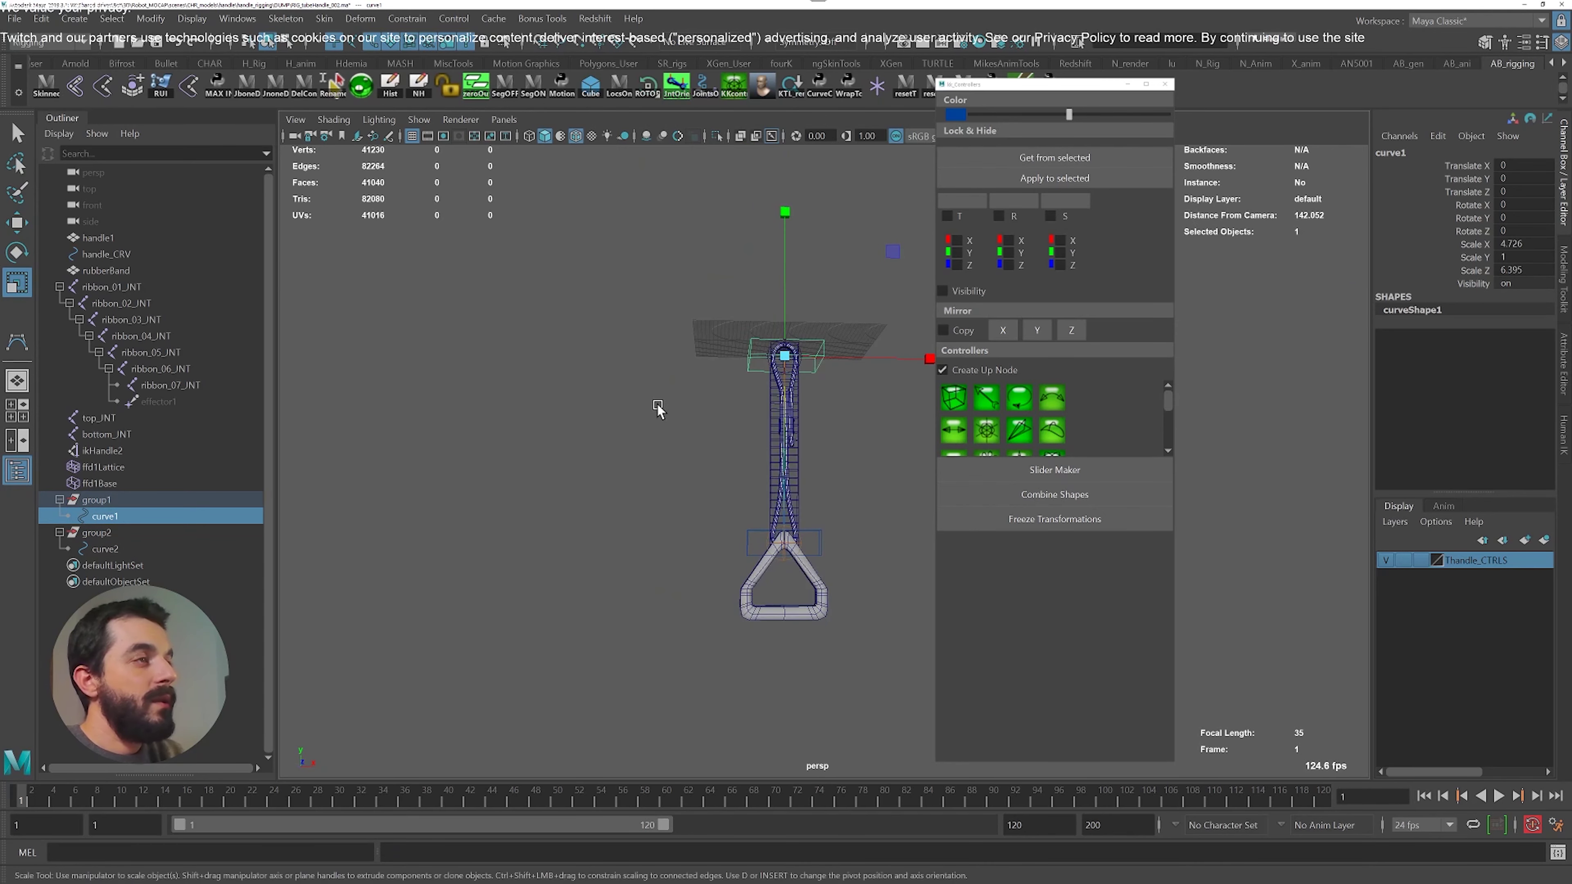
drag(927, 355, 967, 356)
alt+middle_drag(631, 447, 534, 404)
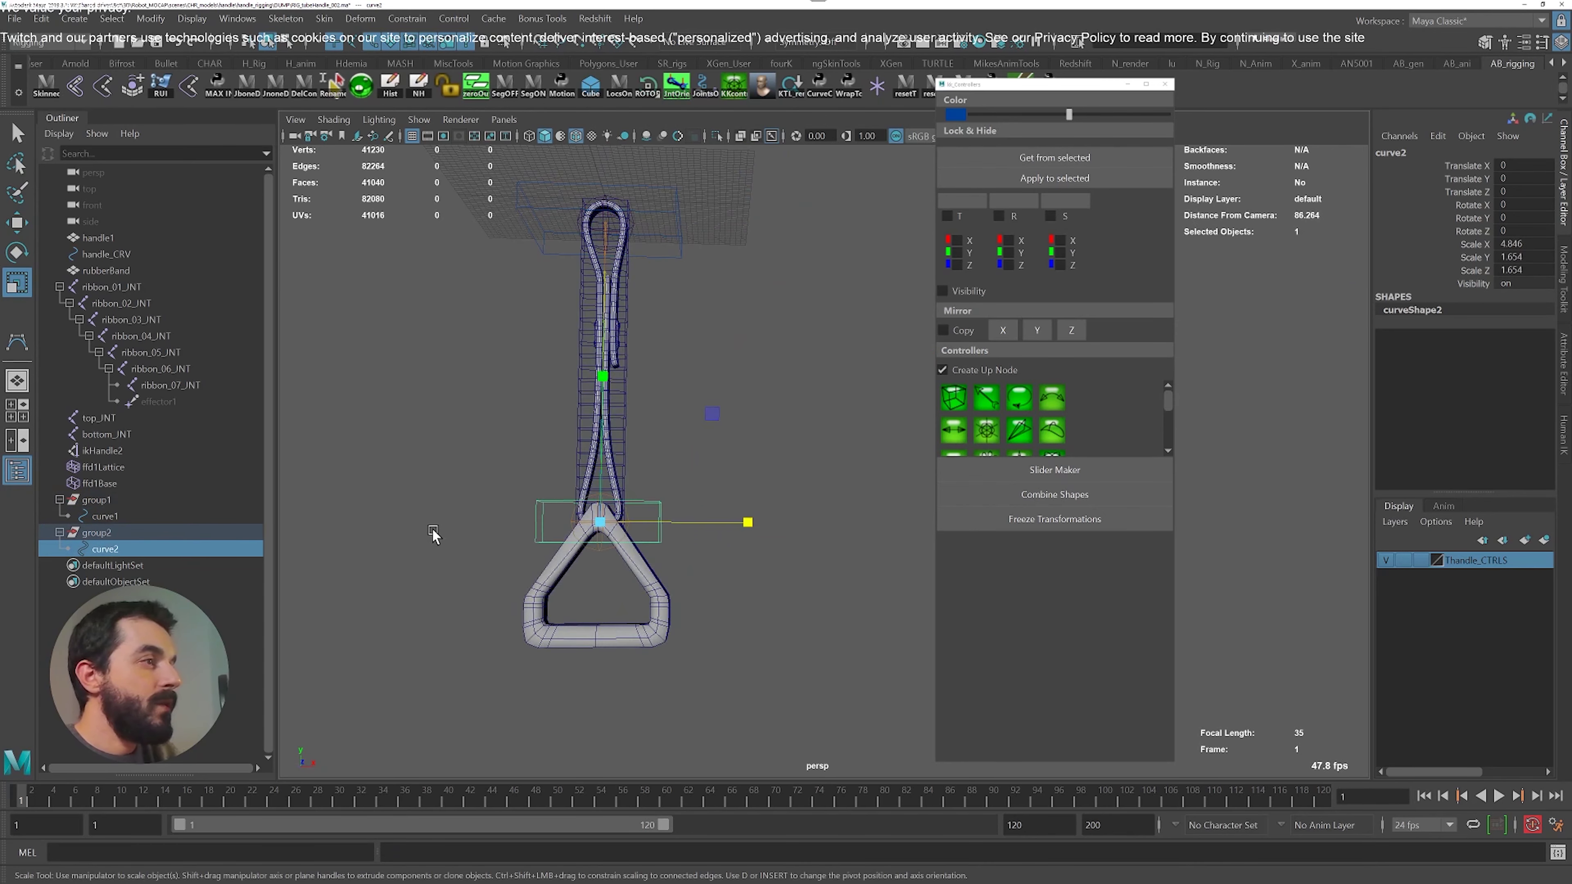
Duplicate the bottom control's group2 and lower the copy to the handle's grip, about -36.3 in Translate Y
alt+middle_drag(572, 613, 594, 561)
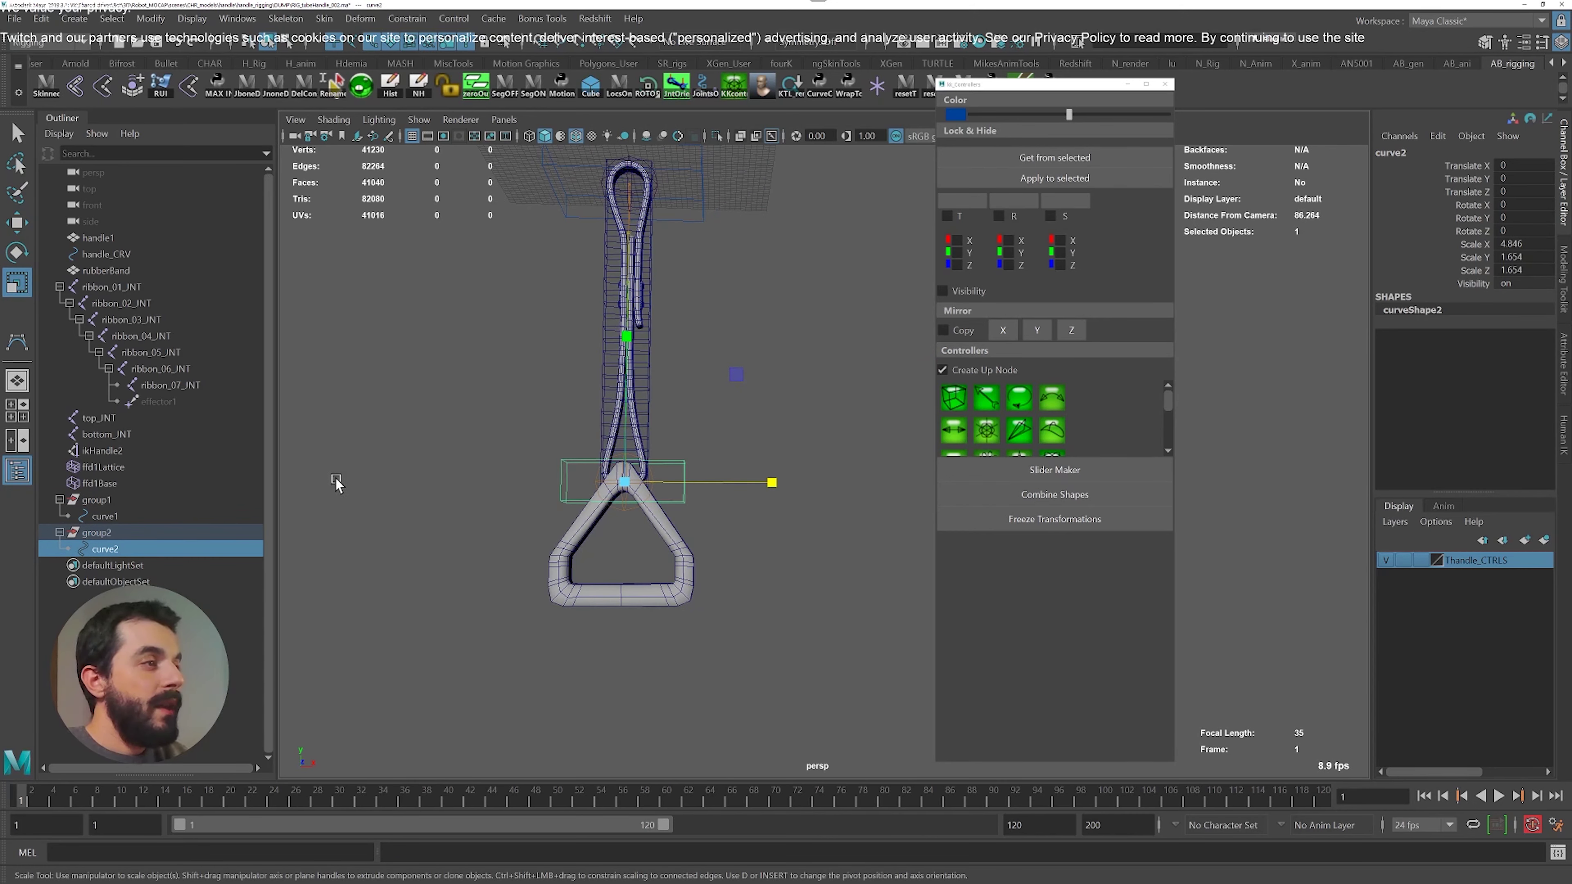
click(94, 532)
key(ctrl+d)
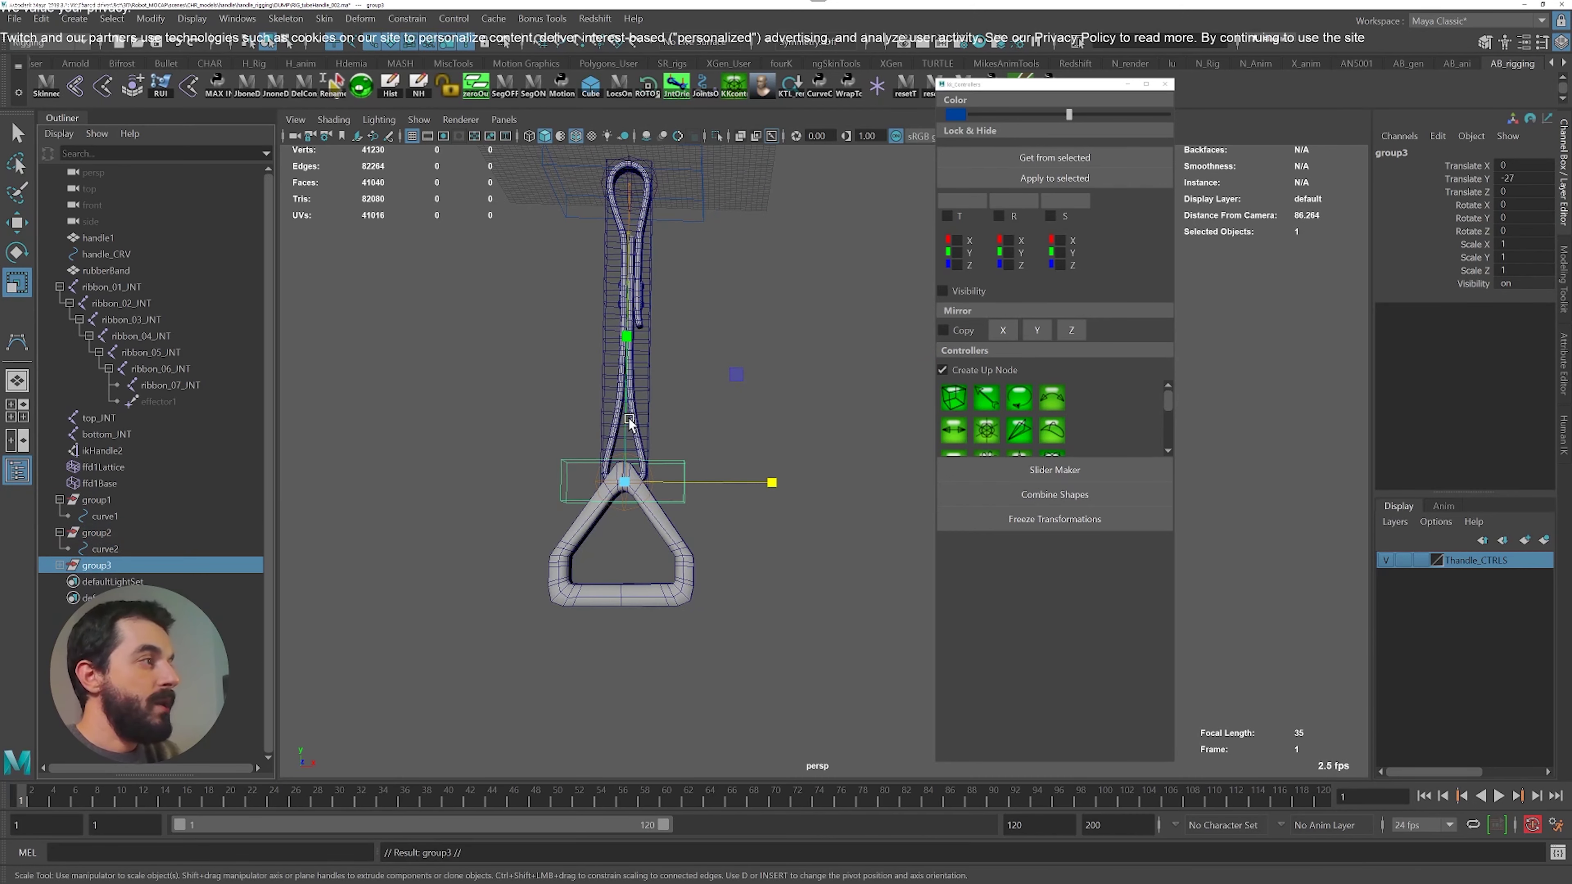
key(w)
drag(637, 336, 631, 449)
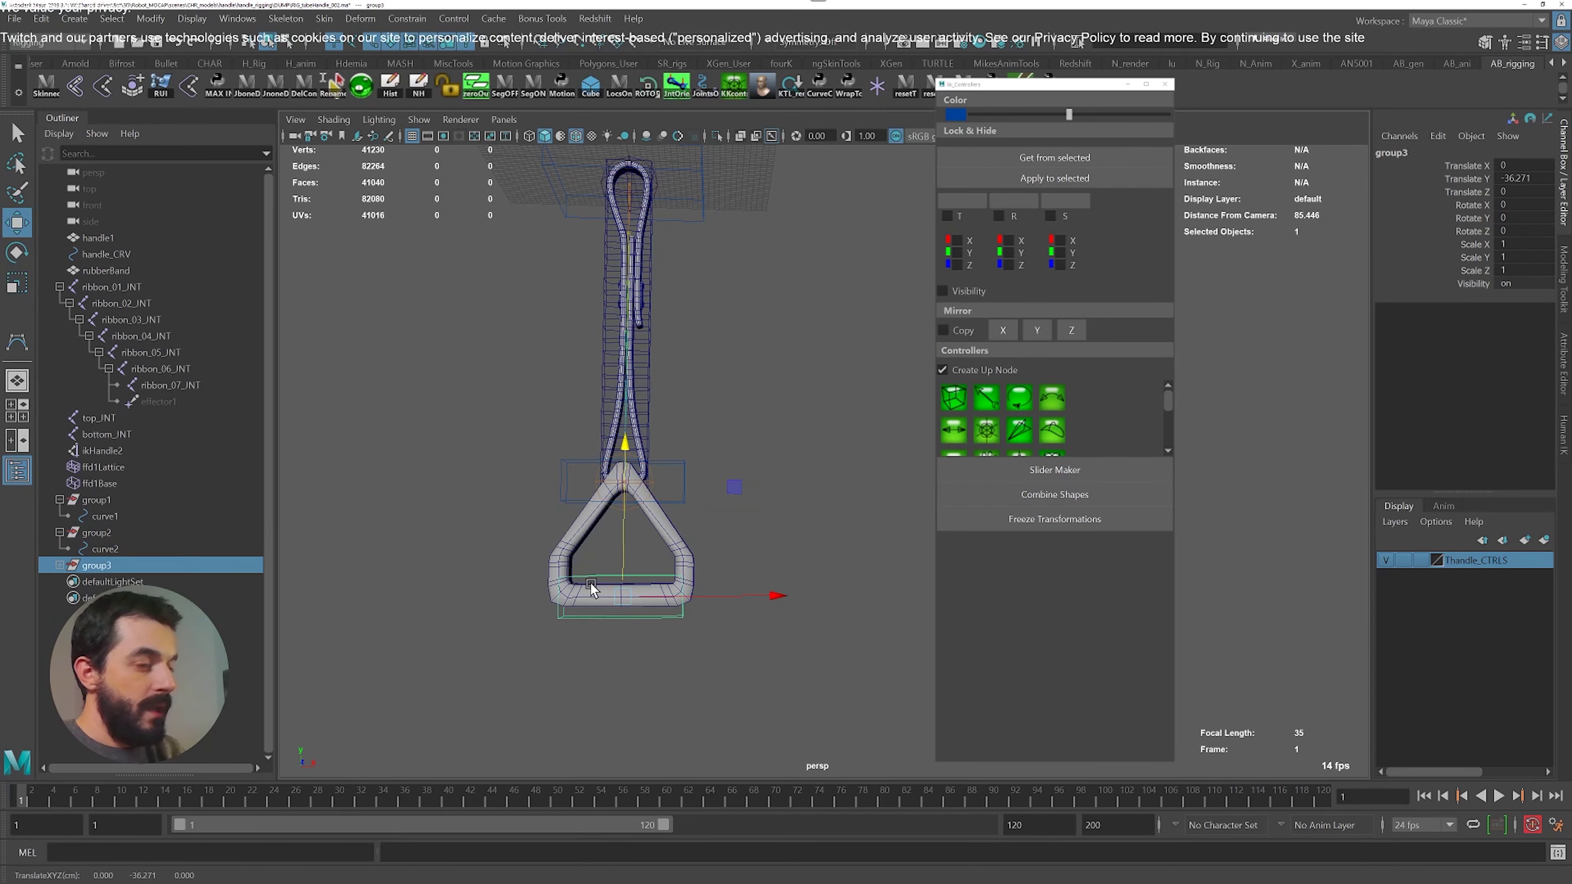
Scale the duplicated control curve to enclose the handle's grip, about 8.14 in X and 1.77 in Z
alt+drag(591, 588, 735, 696)
key(Down)
key(e)
key(r)
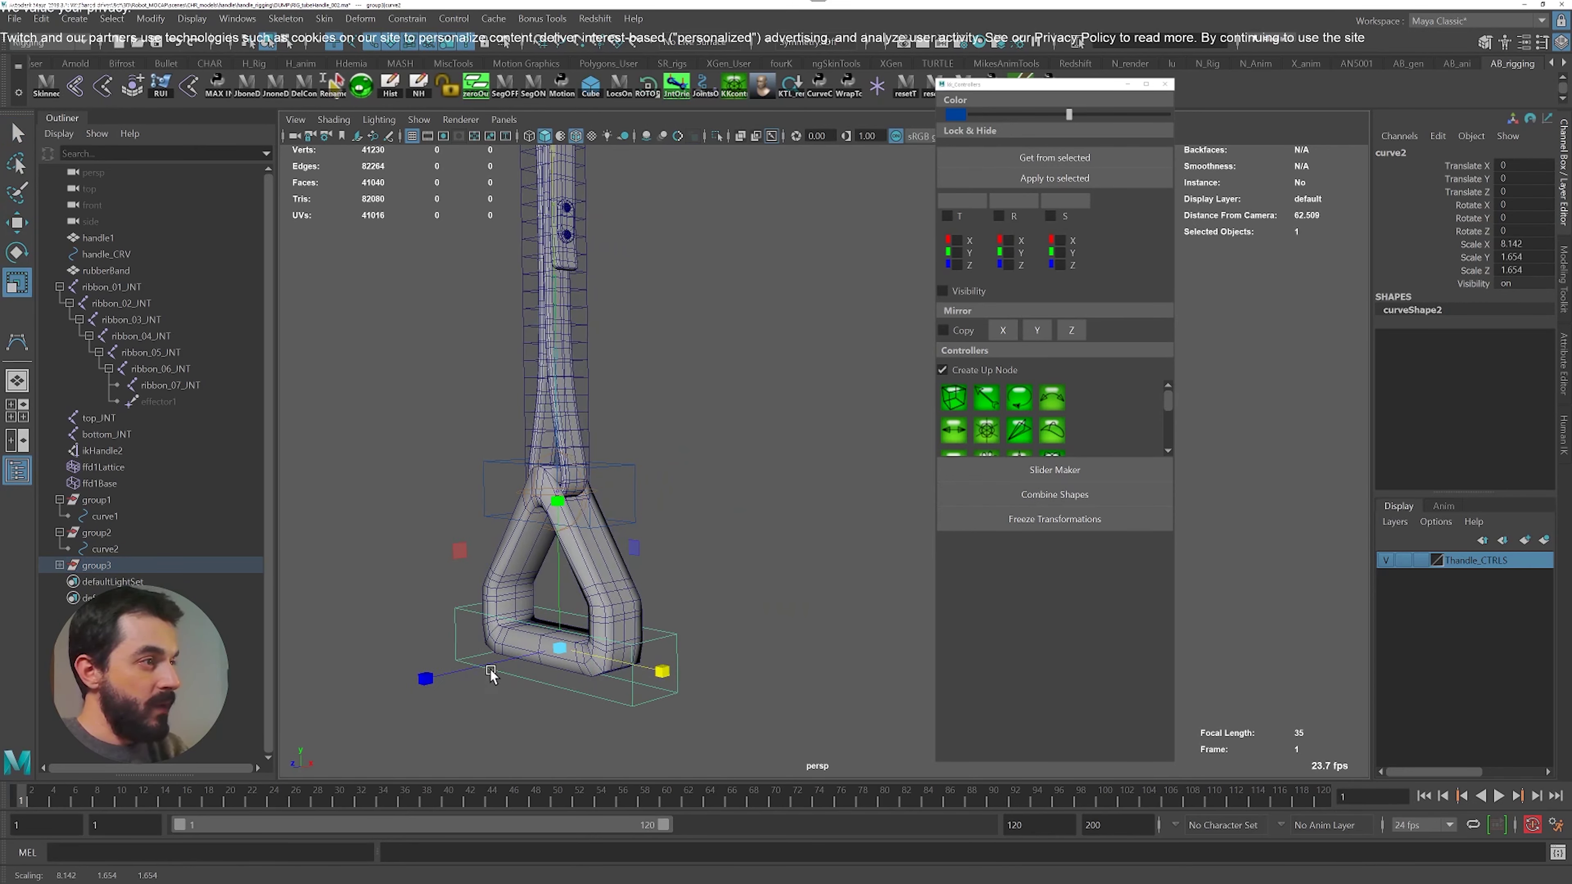
alt+drag(427, 680, 583, 618)
Try rotating the handle grip's control curve, and undo the rotation
key(e)
drag(580, 499, 557, 589)
key(ctrl+z)
Create a polygon cube scaled to about 6.93 and place it beside the handle's grip
click(74, 18)
mouse_move(105, 75)
click(260, 99)
key(w)
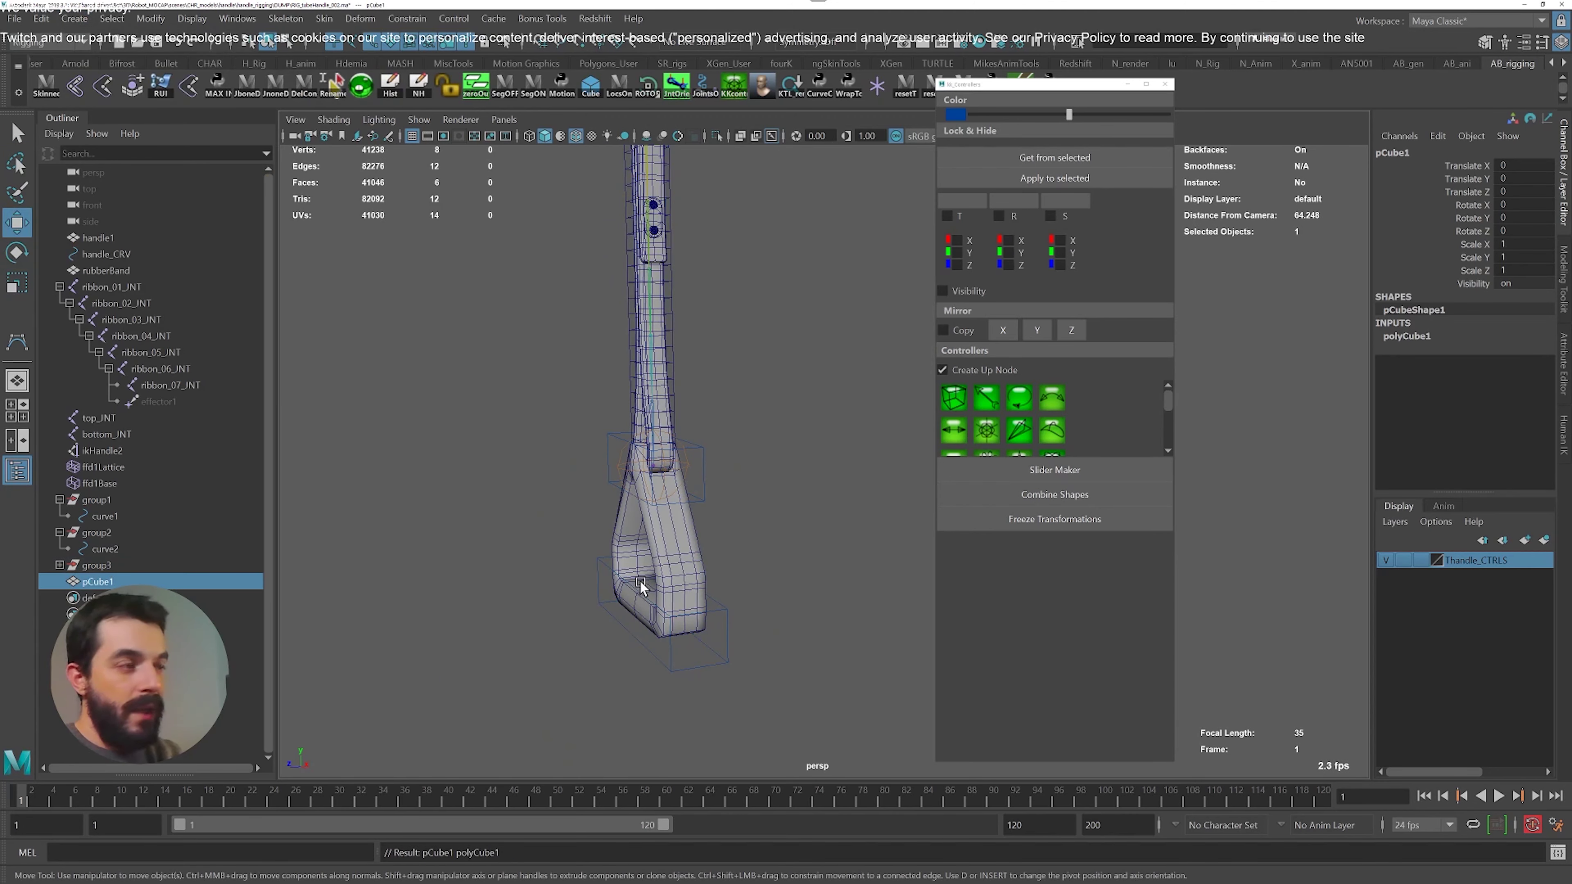
middle_drag(640, 582, 663, 621)
key(r)
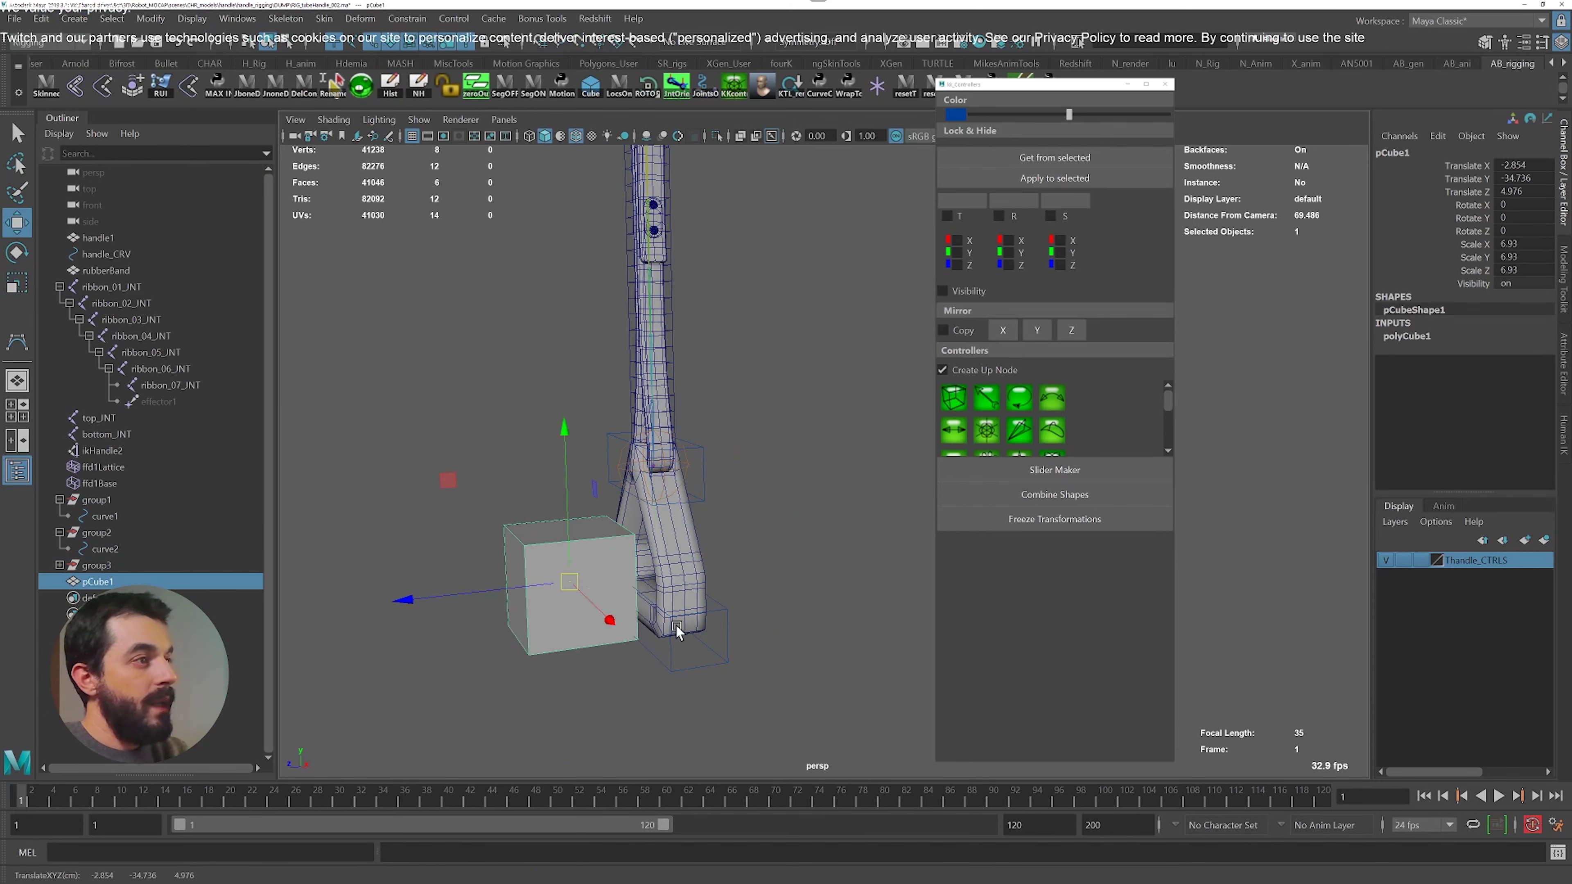
Try rotating the grip's control curve about X against the test cube, and delete the cube
click(728, 628)
click(550, 562)
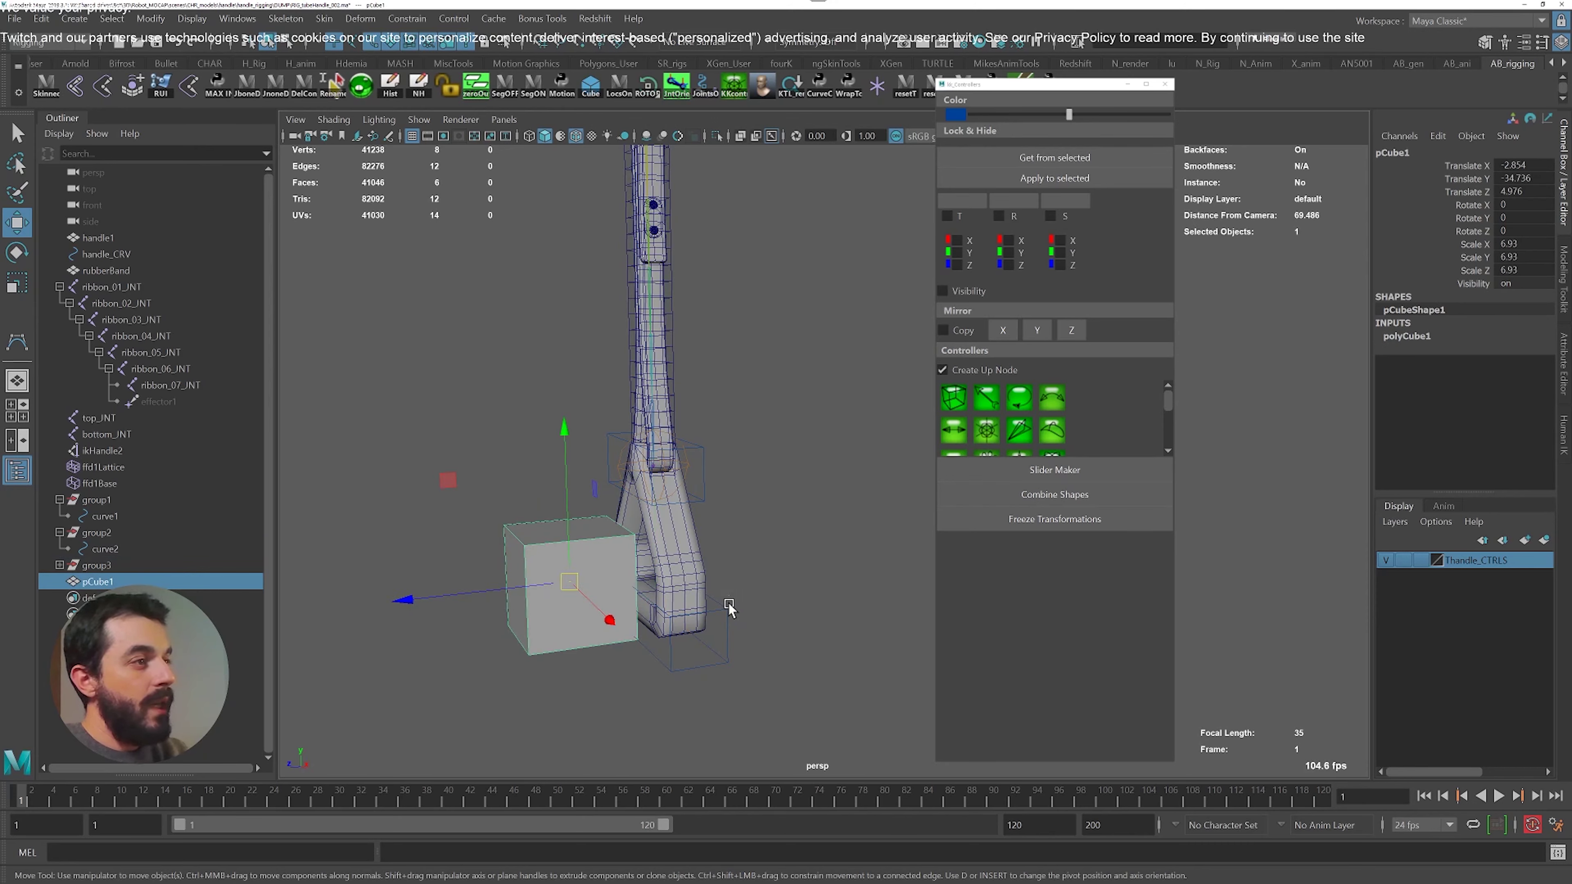
drag(611, 468, 495, 712)
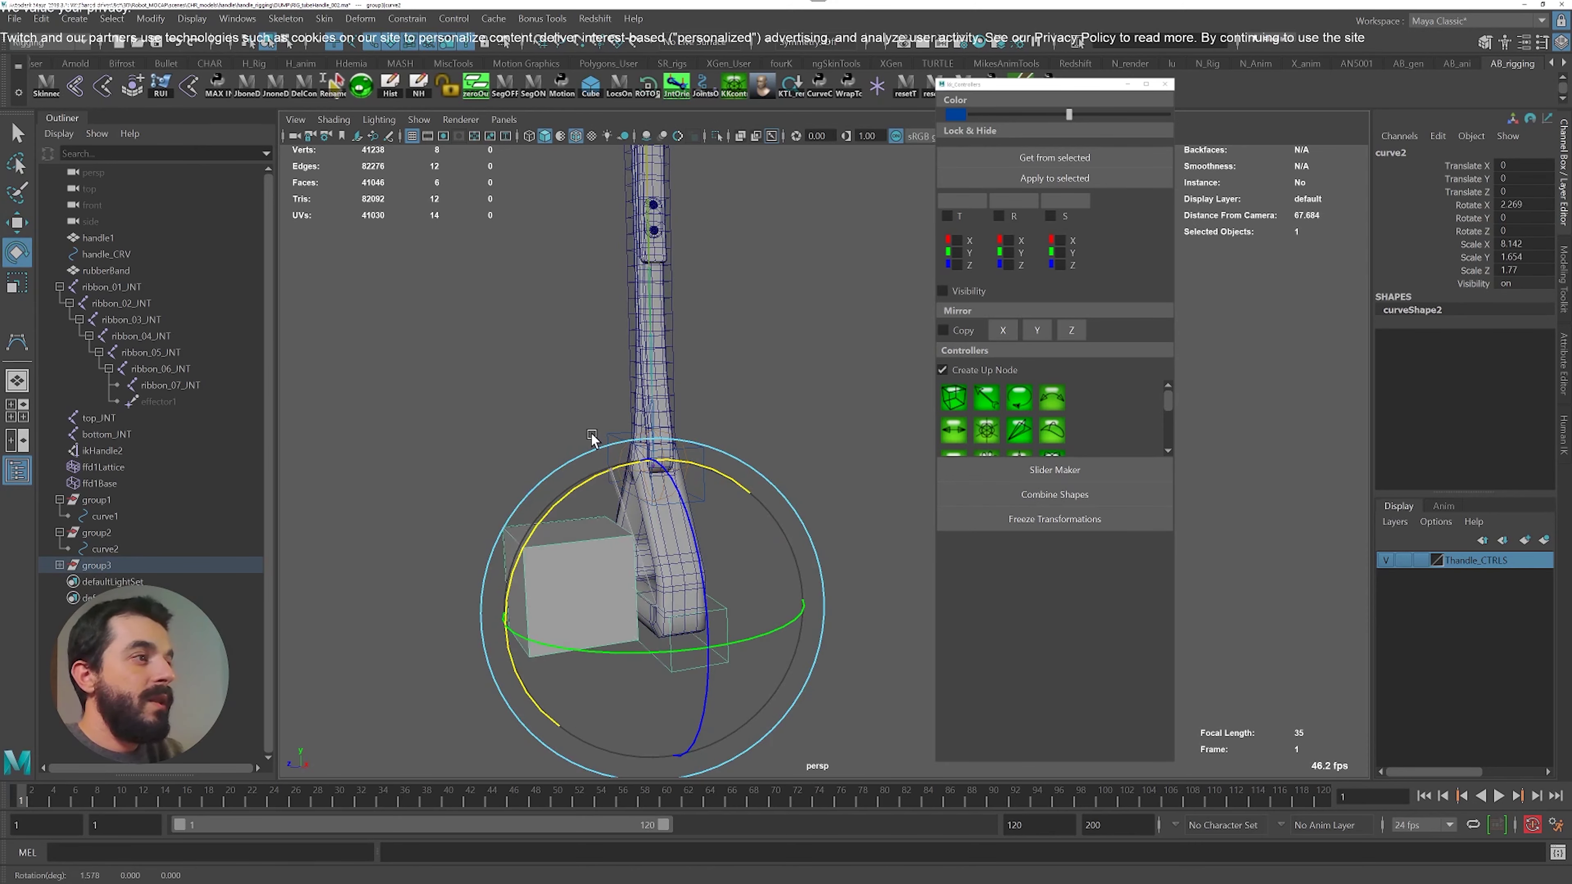
key(ctrl+z)
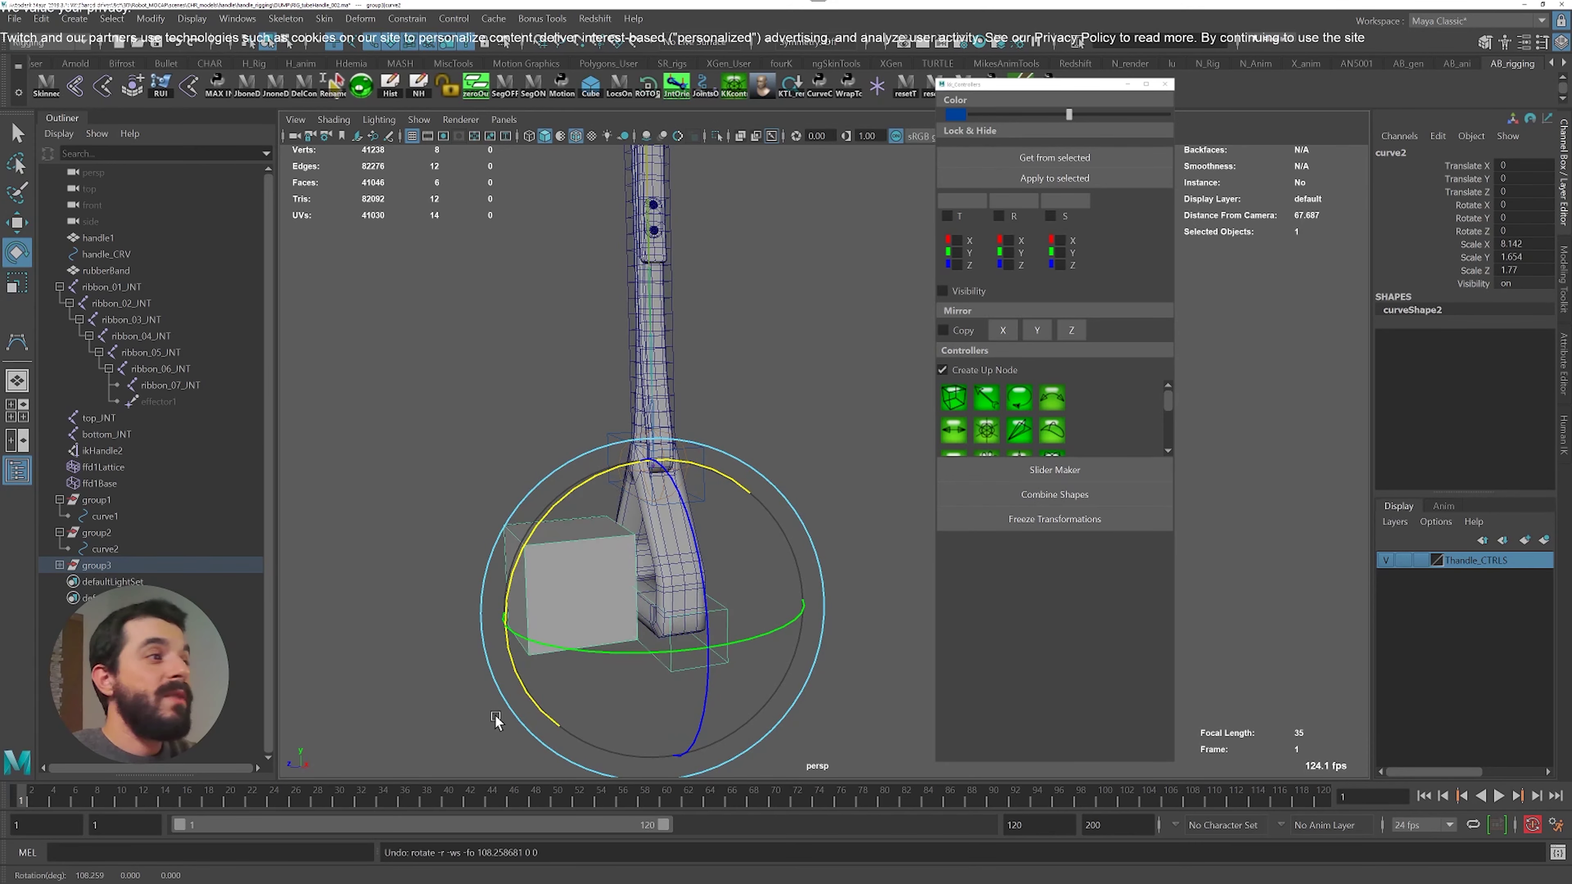
key(q)
click(509, 609)
key(Delete)
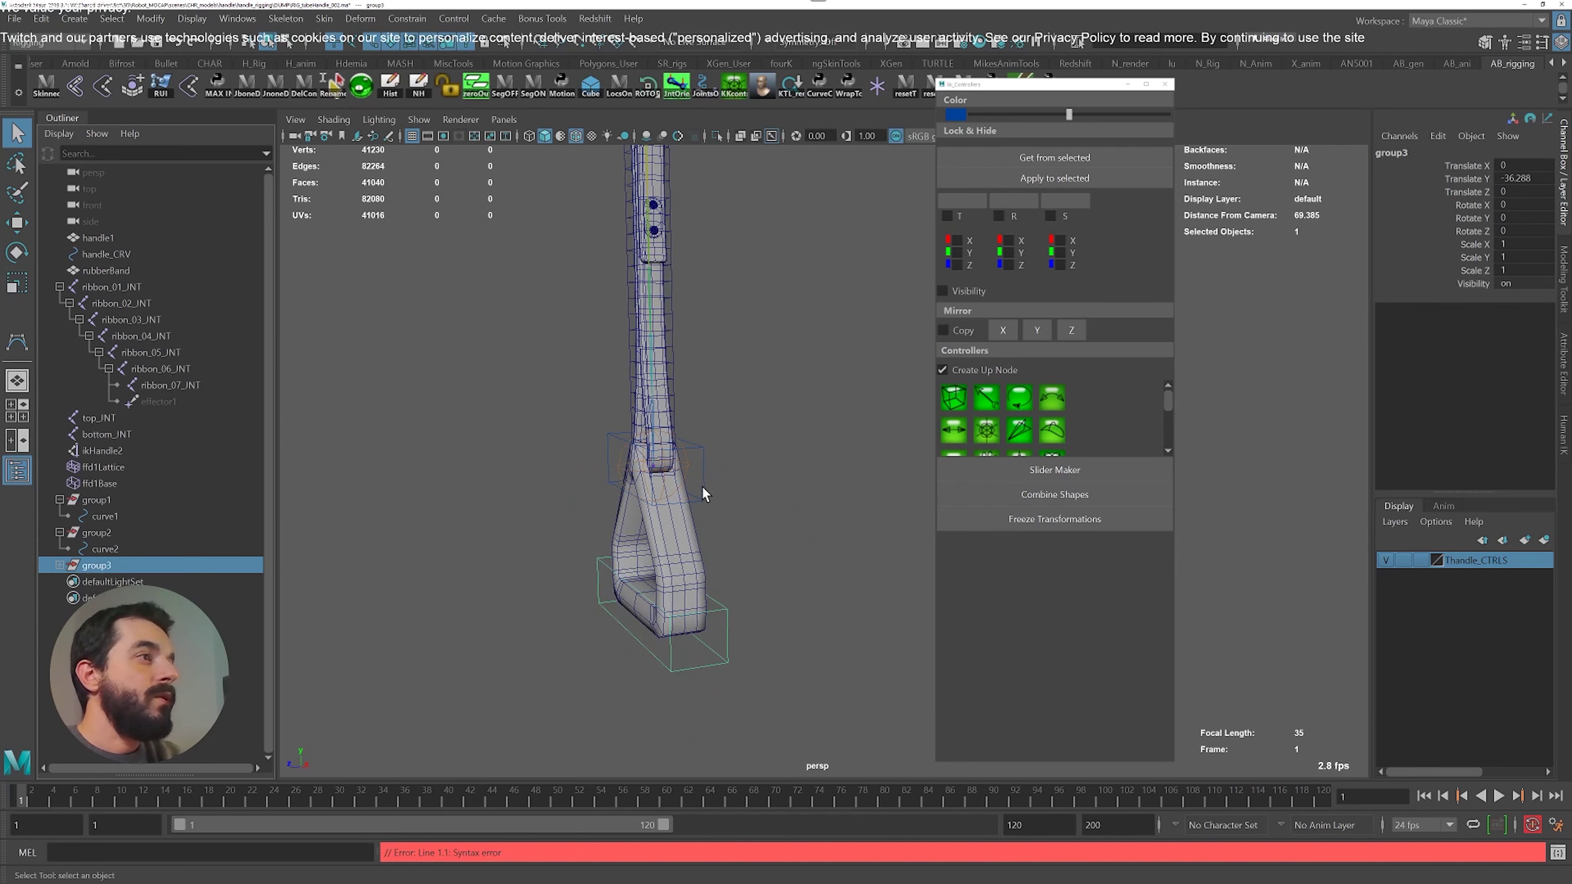
Parent group3 under the bottom control curve2, and group2 under the top control curve1
key(ctrl+z)
key(ctrl+z)
click(109, 533)
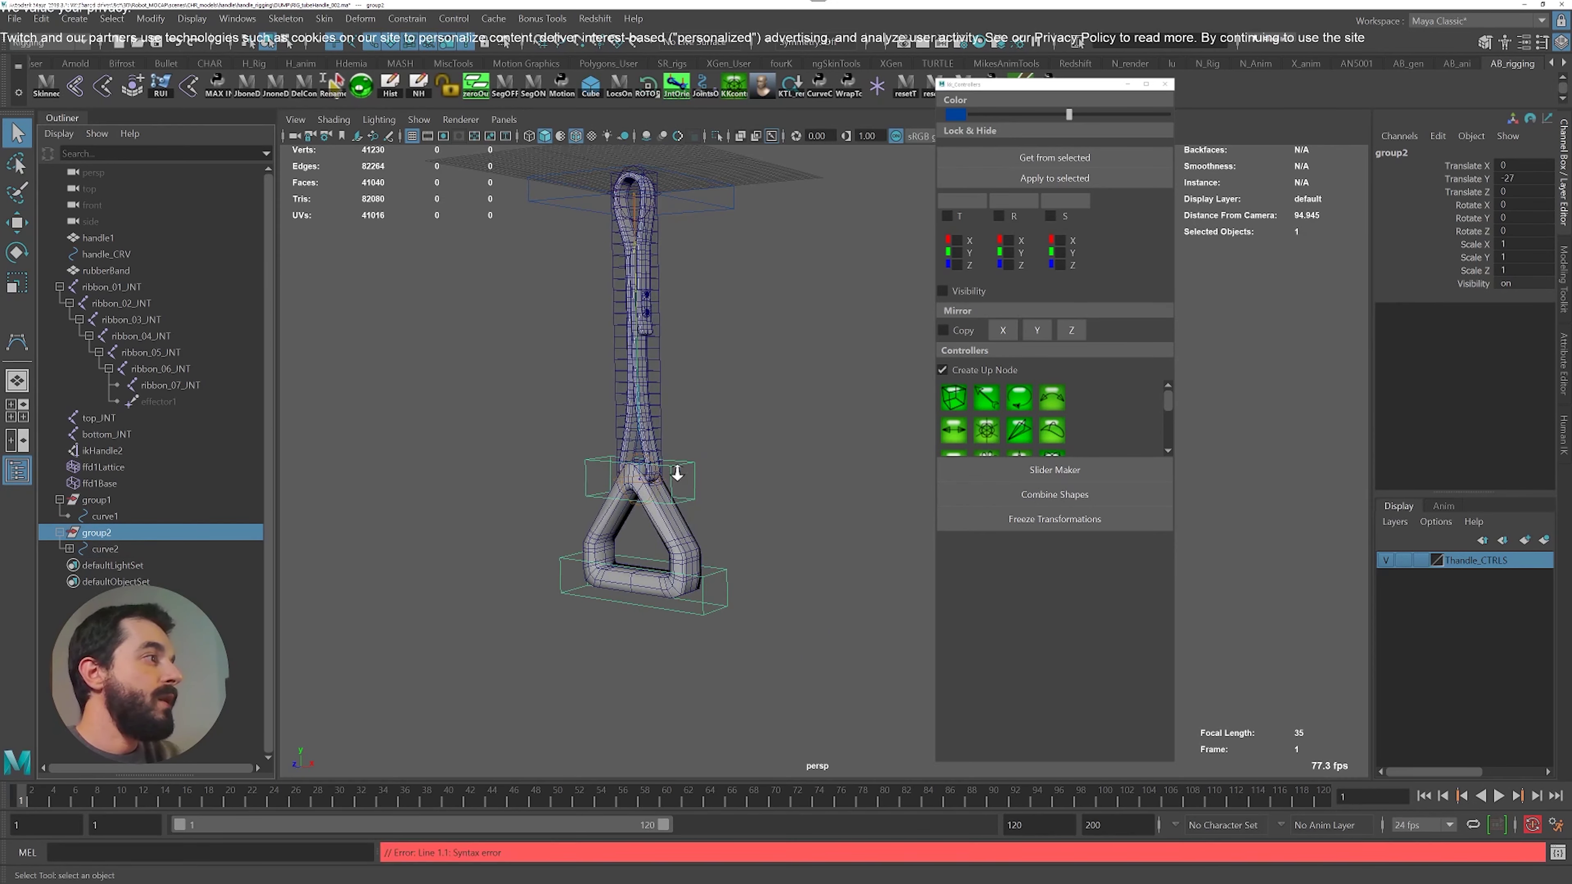
scroll(677, 473, down, 2)
alt+drag(651, 409, 682, 422)
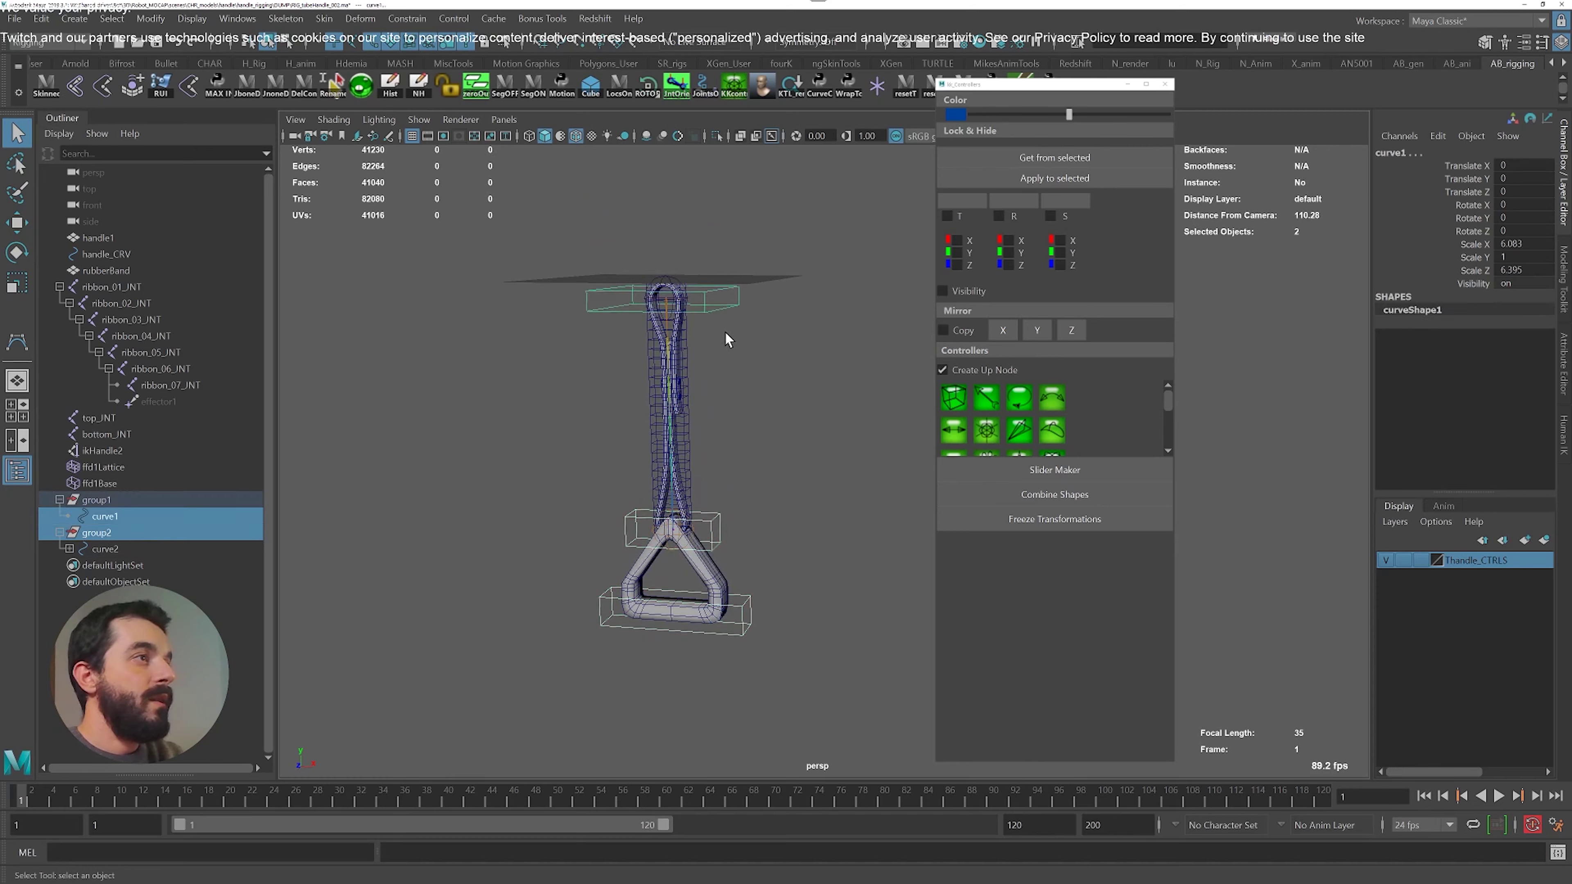
middle_drag(96, 532, 68, 517)
click(69, 516)
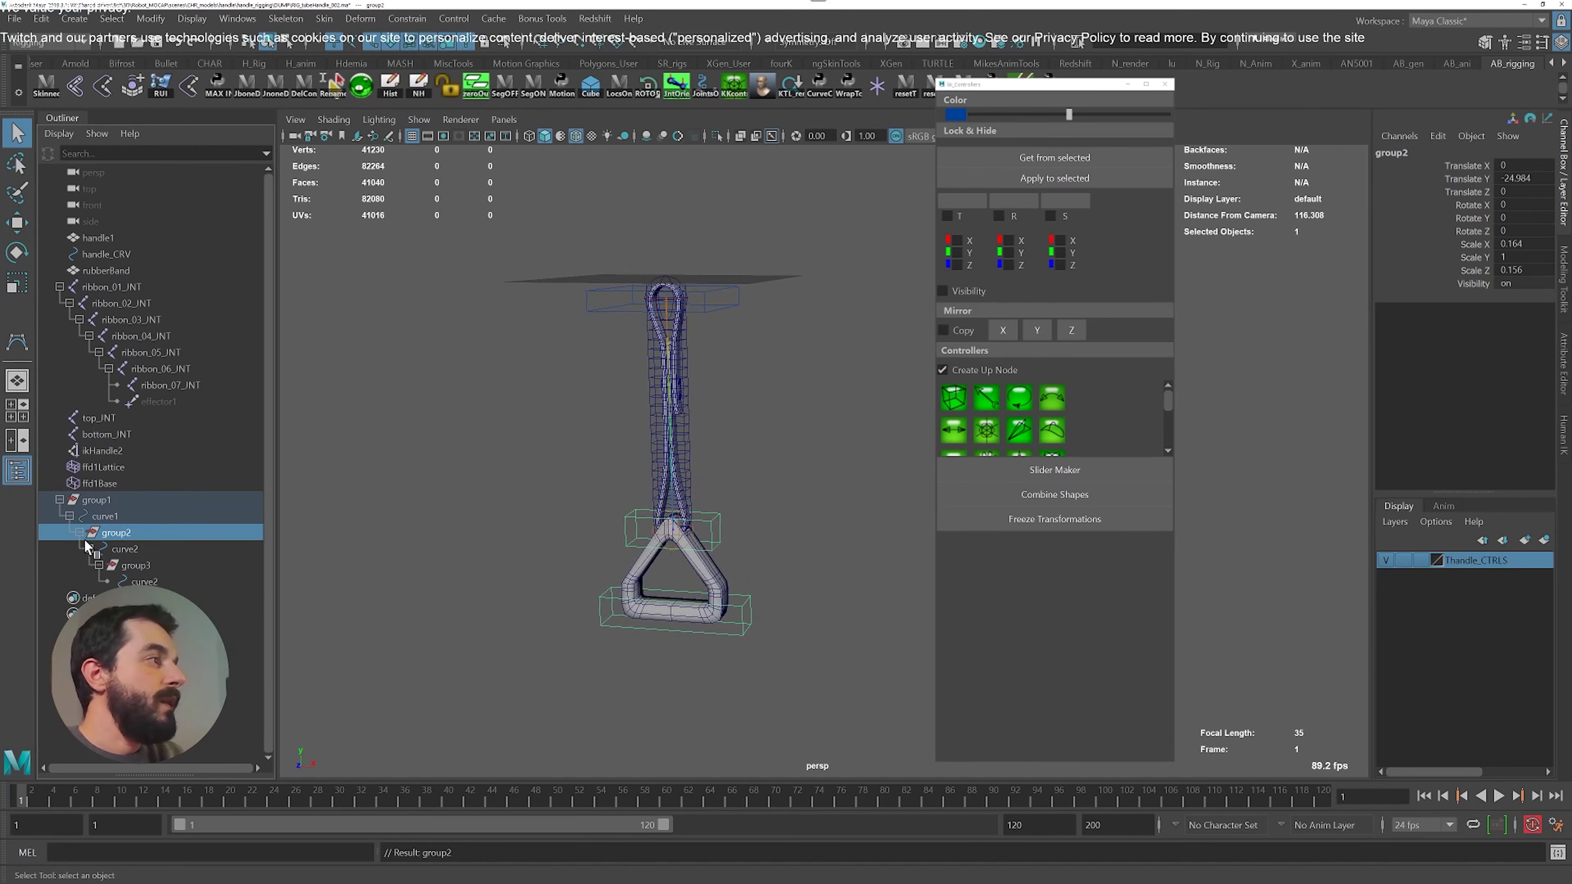
Try rotating the top control curve1 about Z to test the control hierarchy, and undo the rotation
click(106, 516)
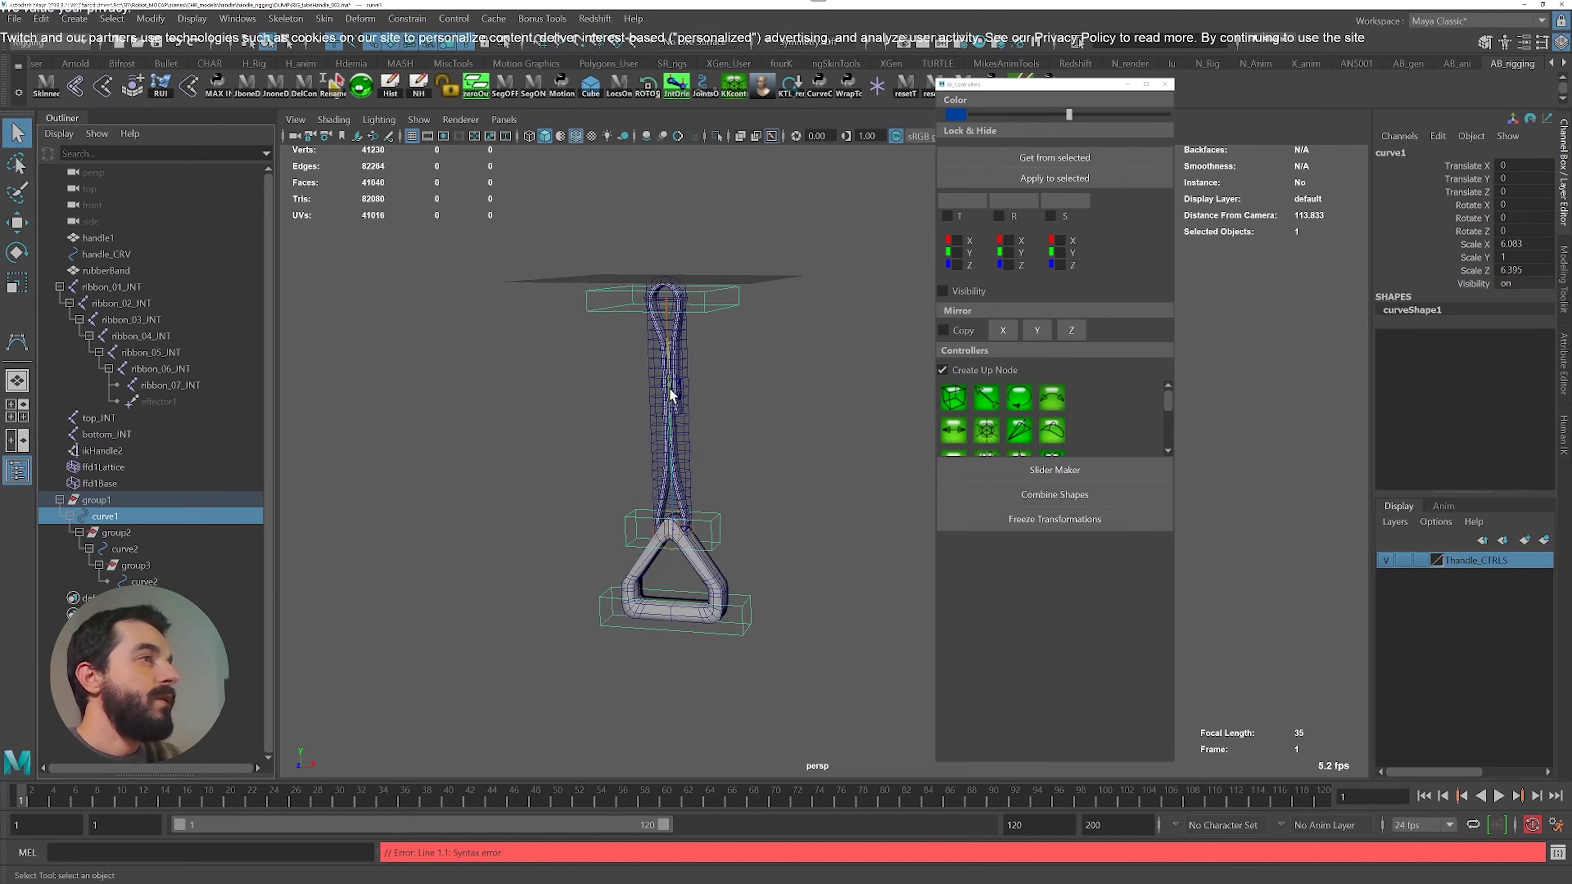
alt+middle_drag(615, 365, 633, 409)
alt+drag(633, 409, 688, 413)
key(e)
drag(815, 309, 798, 273)
key(ctrl+z)
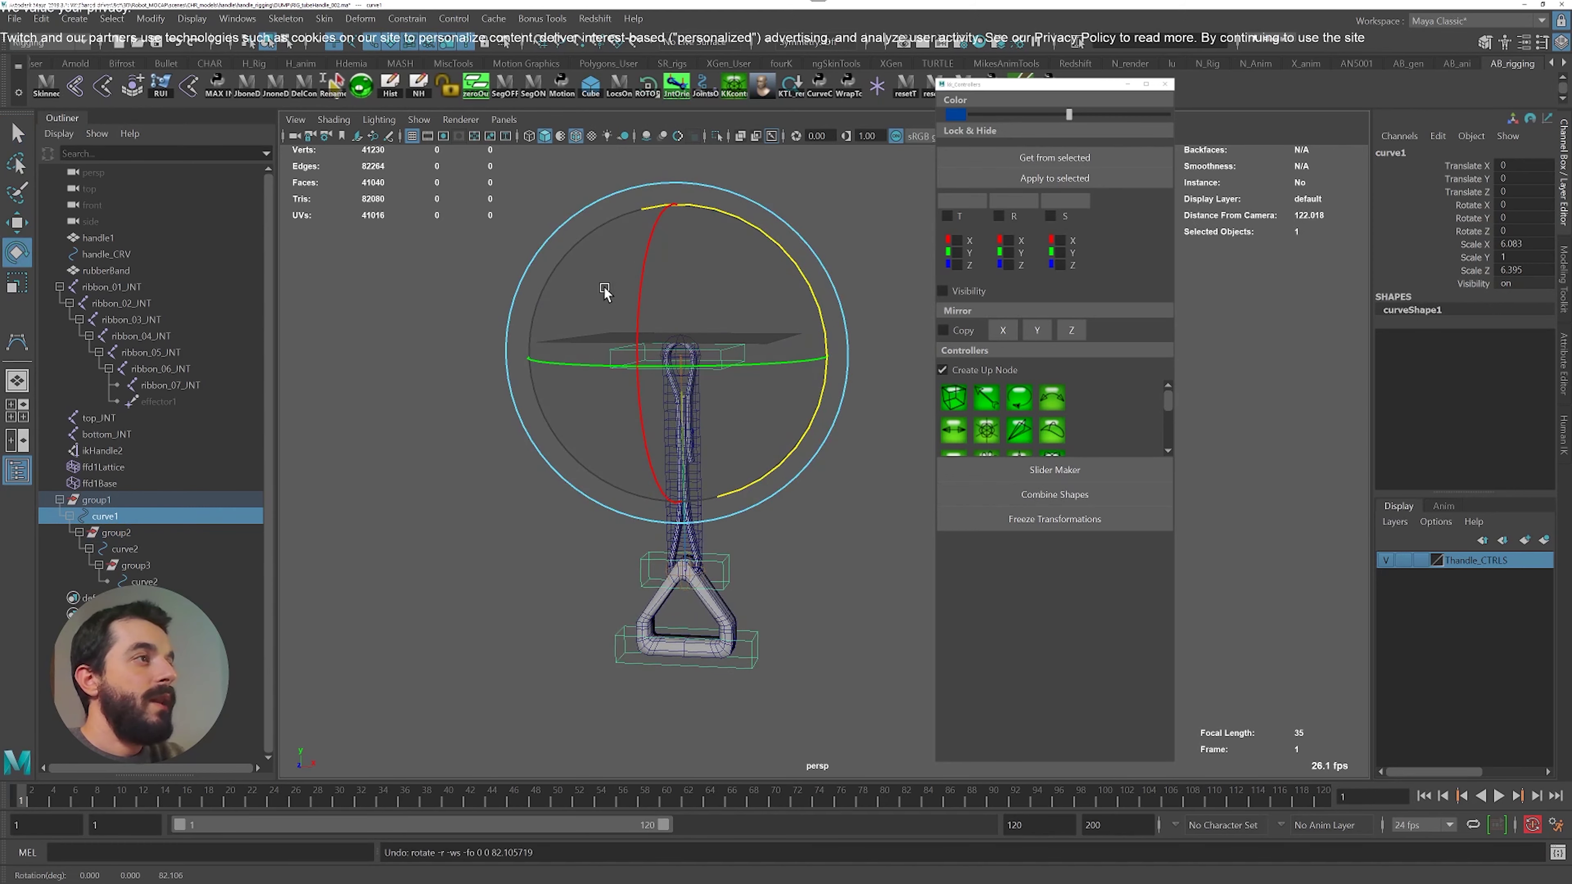
Parent-constrain top_JNT to the top control curve1
alt+right_drag(643, 309, 774, 358)
key(q)
alt+drag(773, 359, 741, 475)
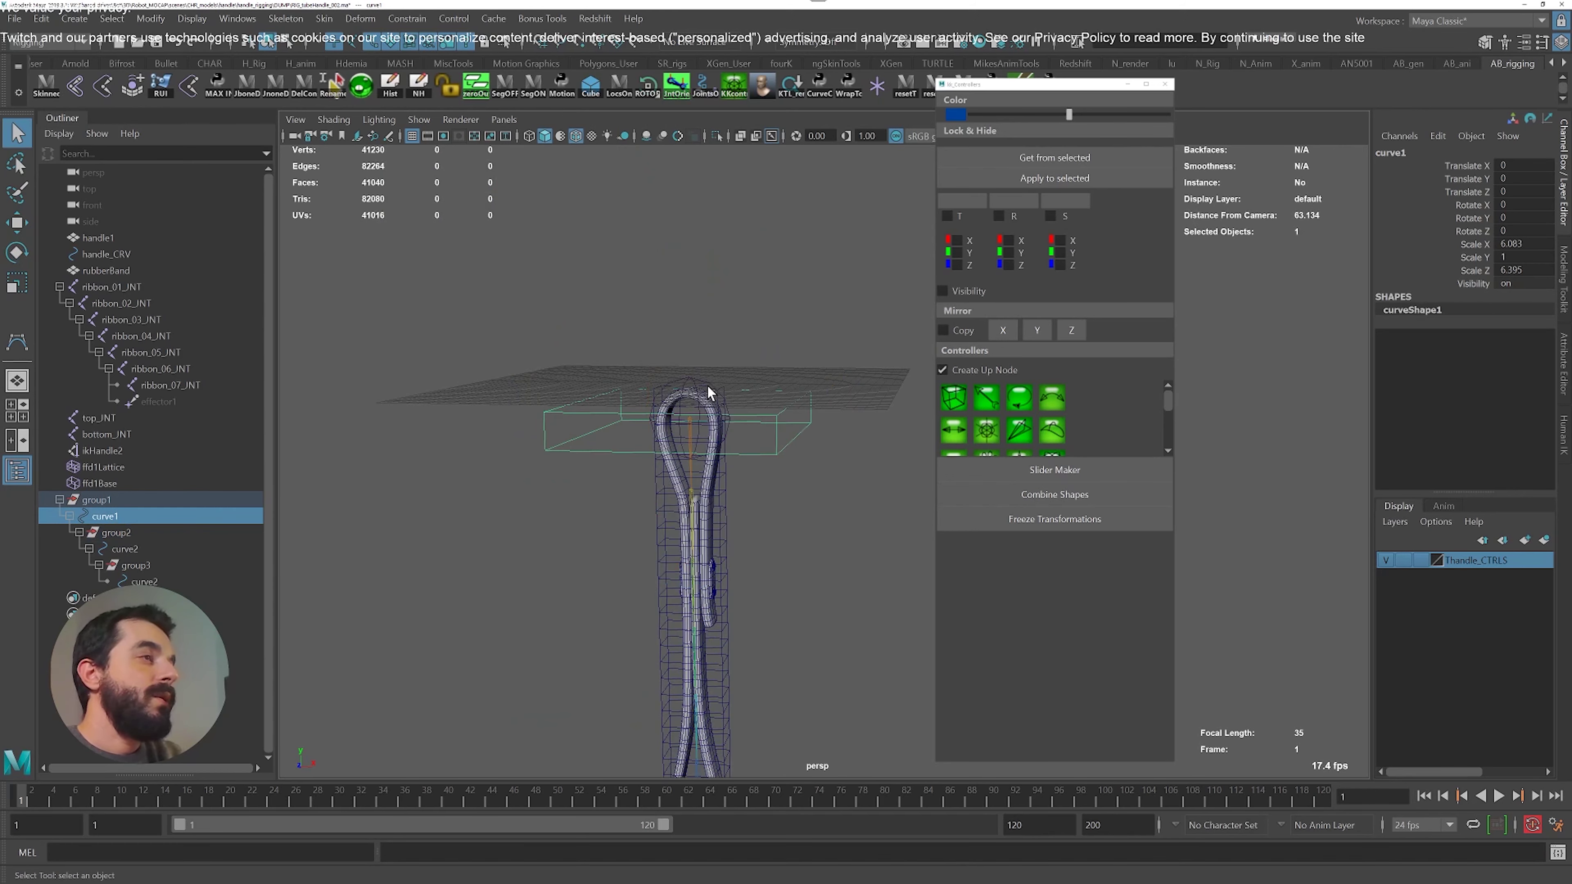
click(699, 385)
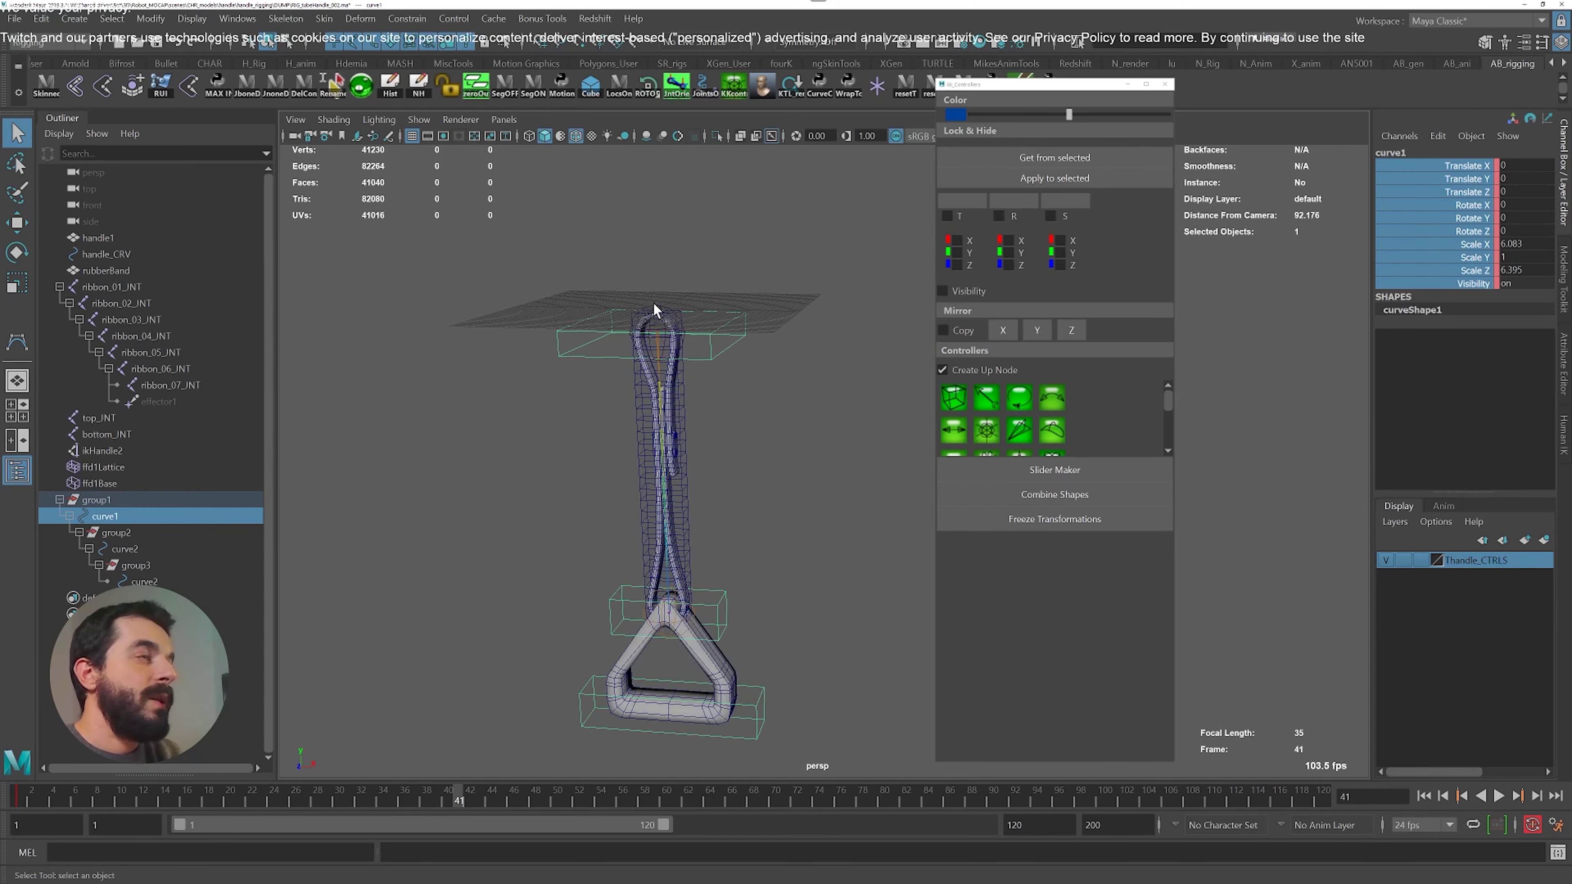
shift+click(659, 312)
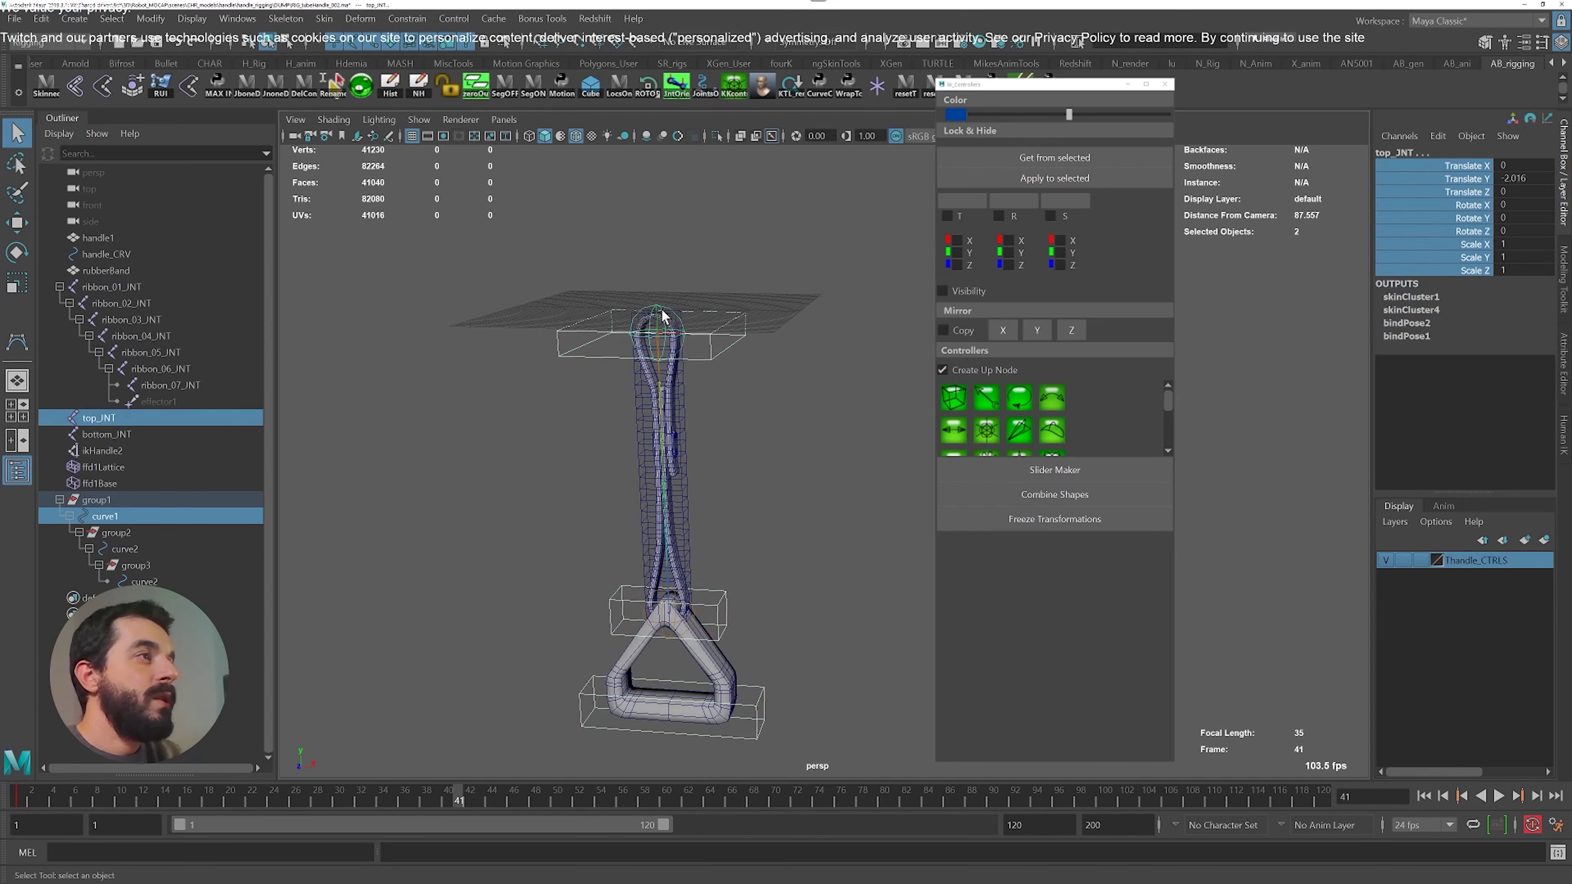
click(734, 321)
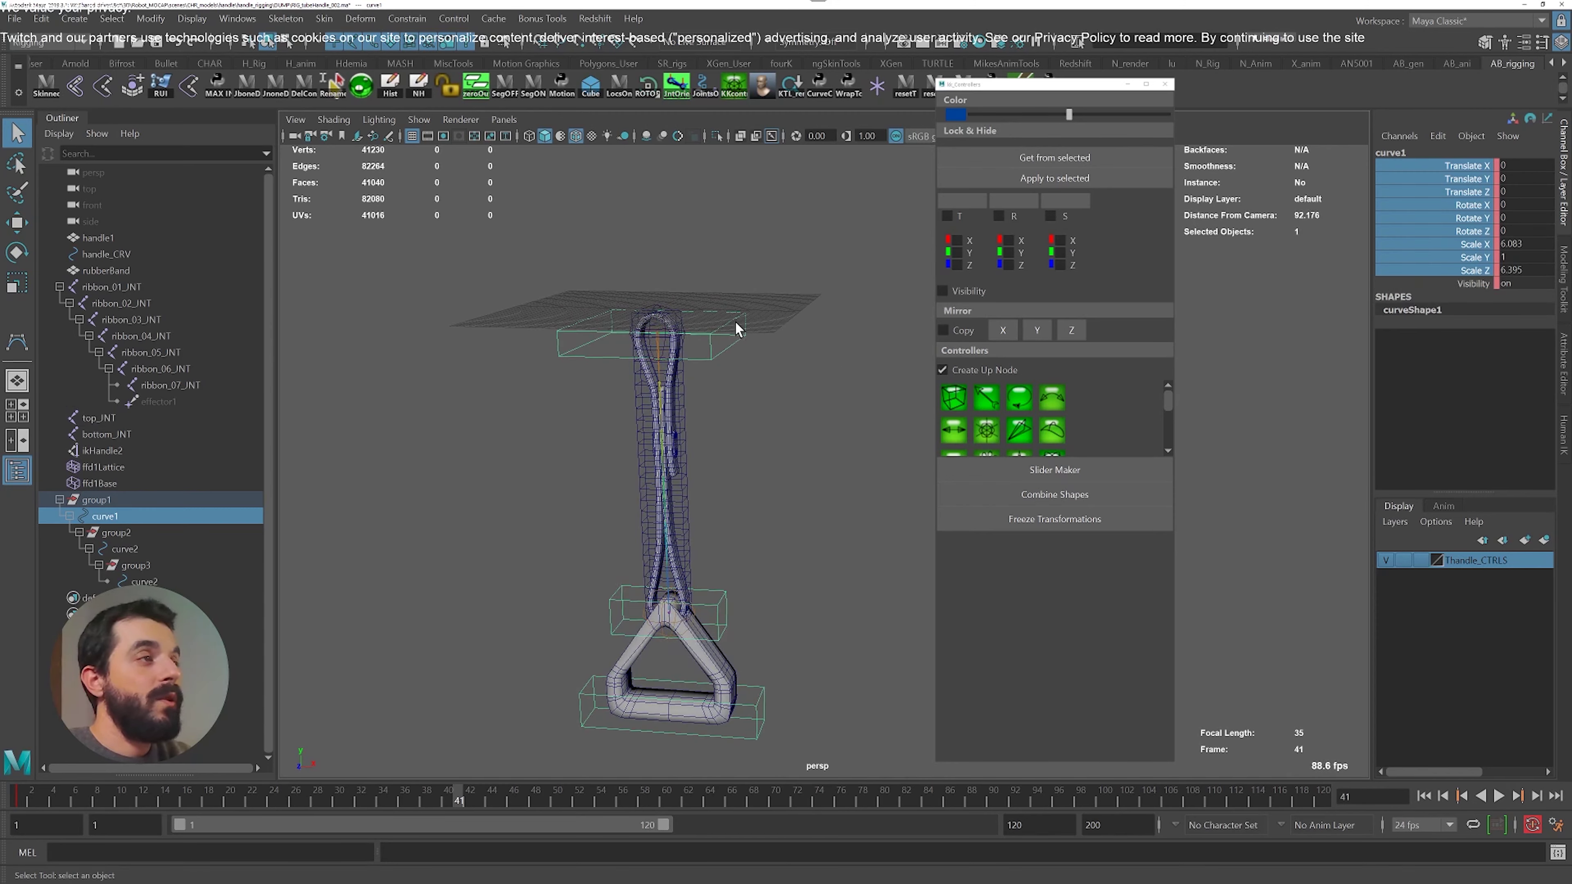
shift+click(654, 301)
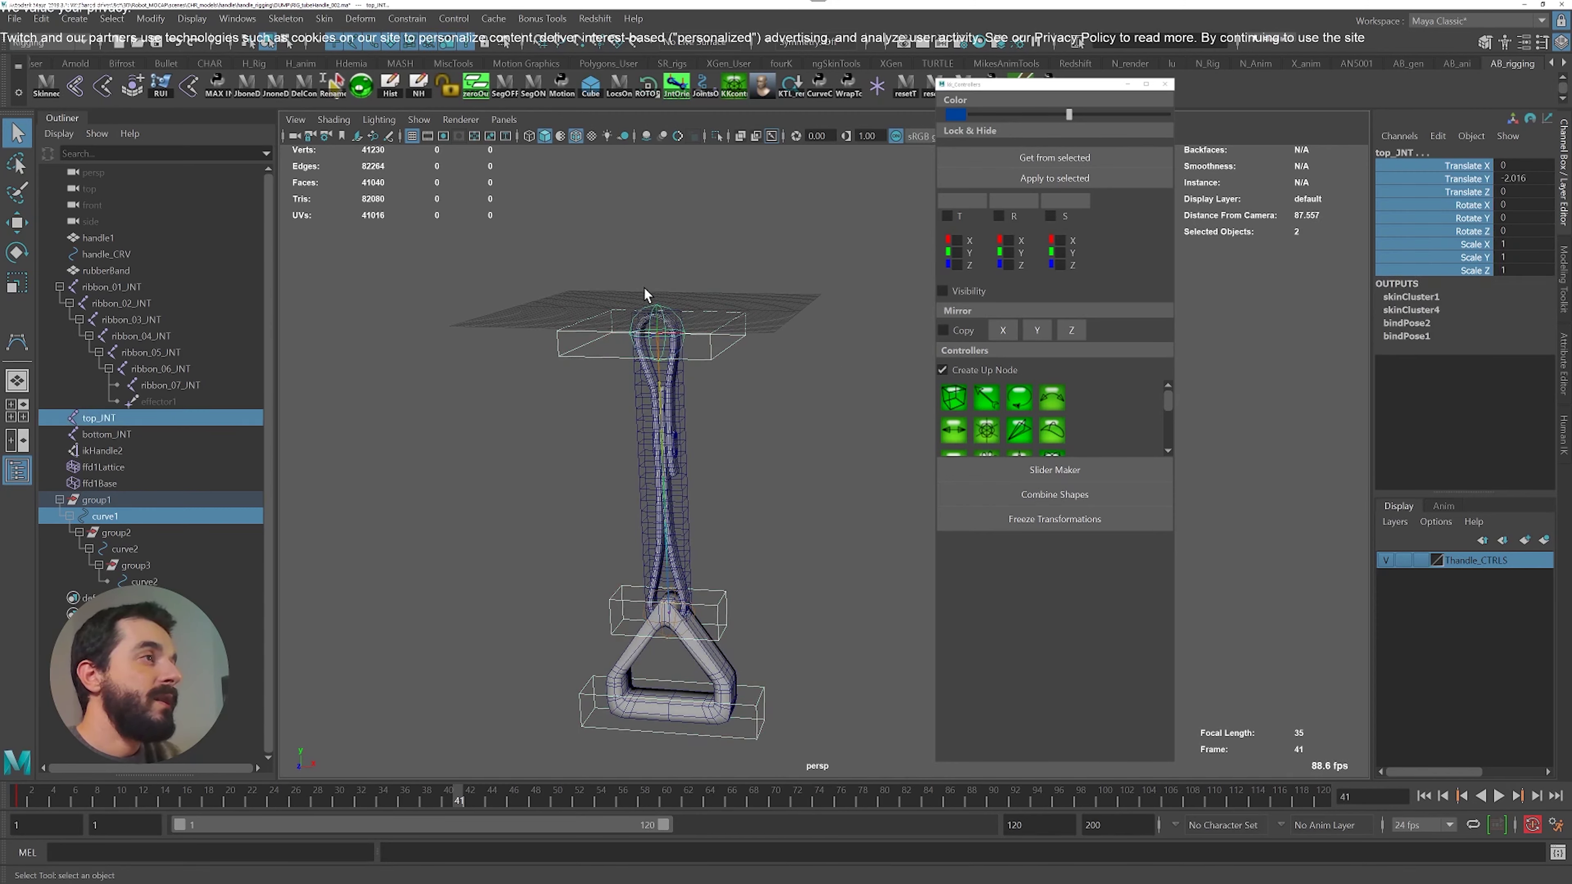
click(416, 22)
click(409, 63)
Parent-constrain bottom_JNT to the control curve2 at the strap's lower end
alt+middle_drag(774, 457, 766, 287)
click(719, 453)
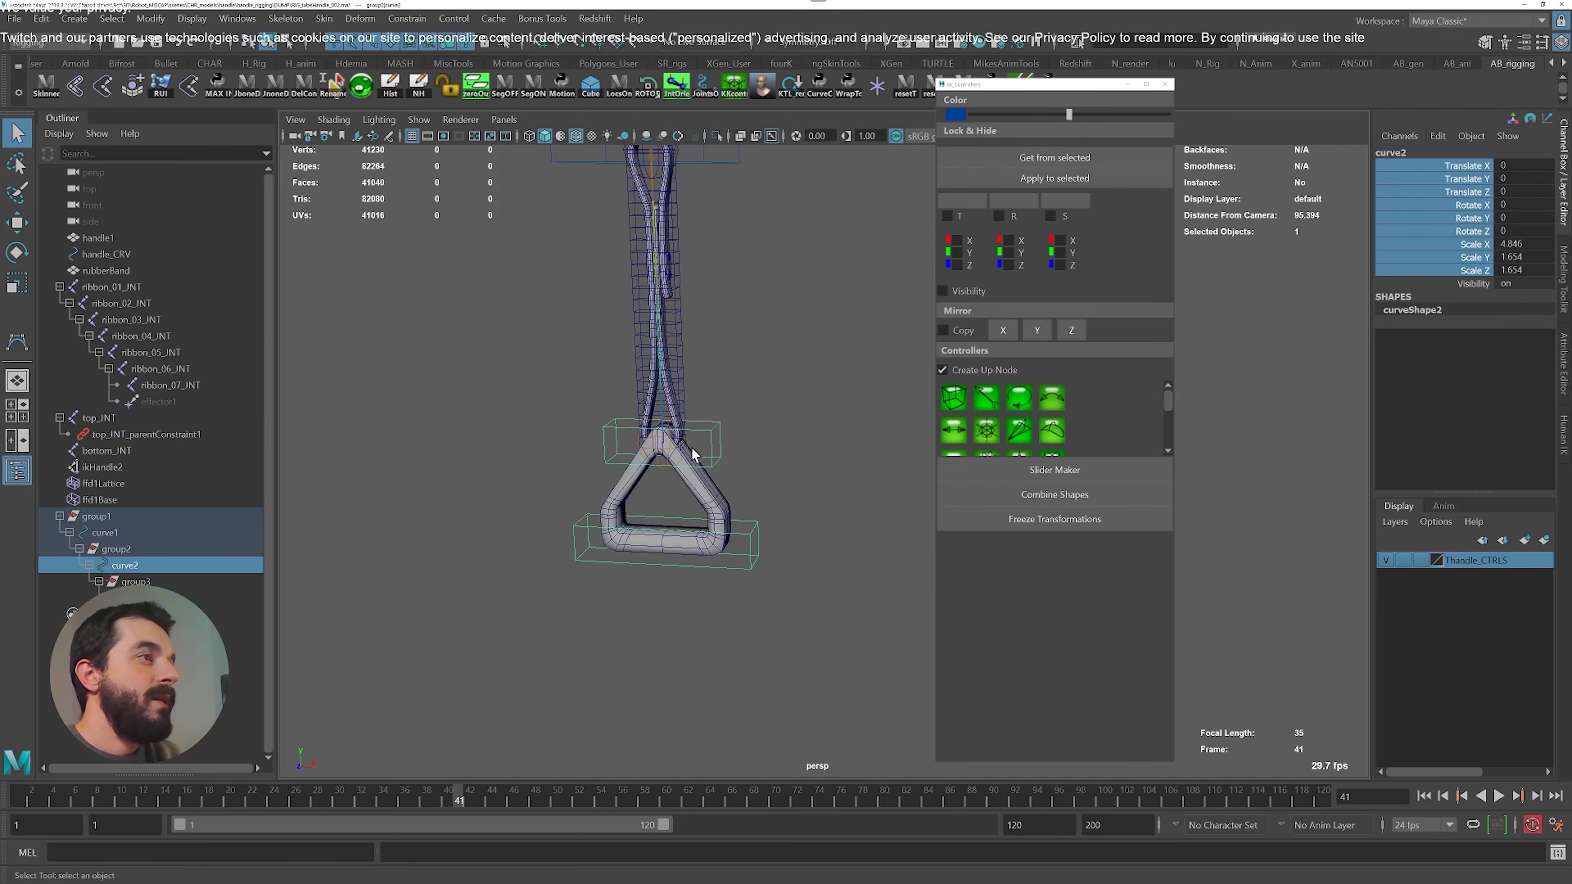
shift+click(681, 443)
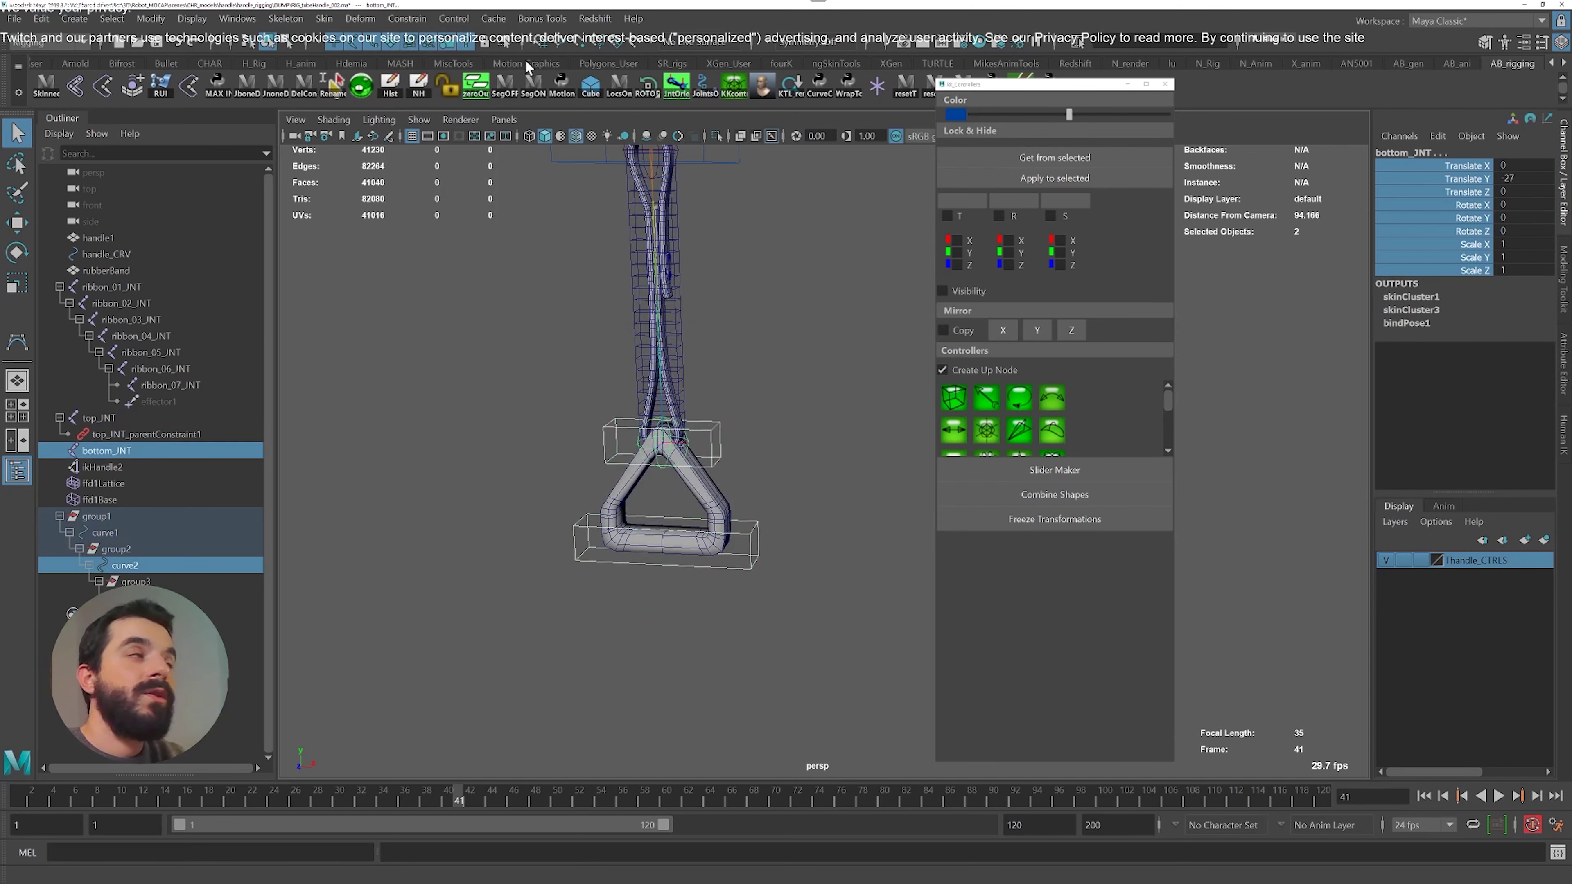
click(406, 18)
click(409, 62)
Keyframe the top control curve1 at frame 1 and again at frame 29 with a Z rotation of about 87°
alt+right_drag(817, 599, 631, 257)
alt+middle_drag(631, 256, 632, 278)
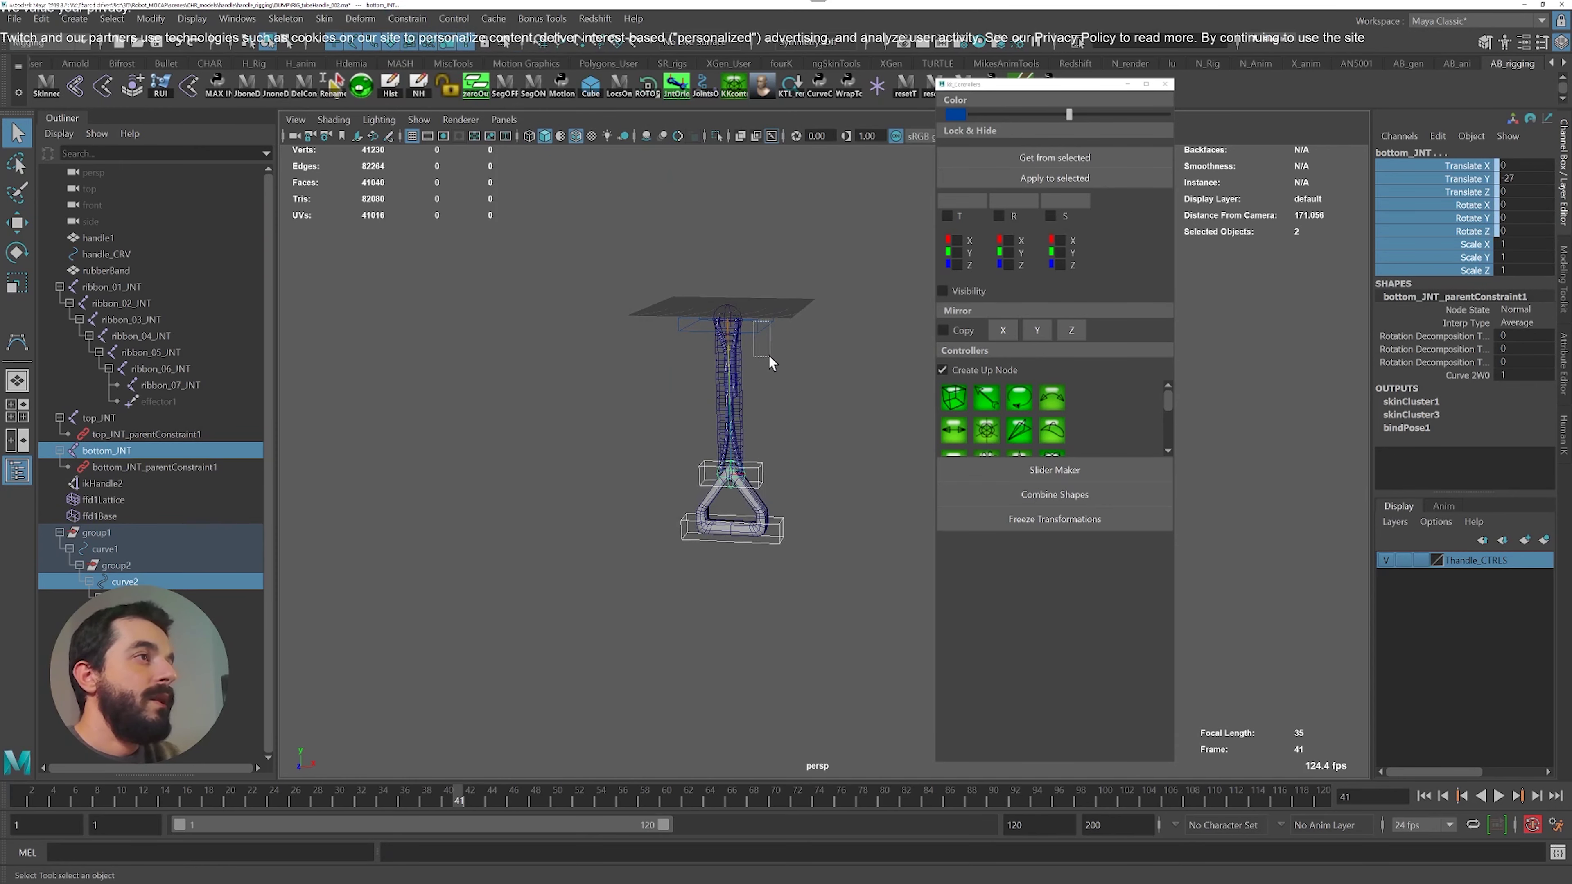
click(765, 327)
drag(43, 798, 21, 800)
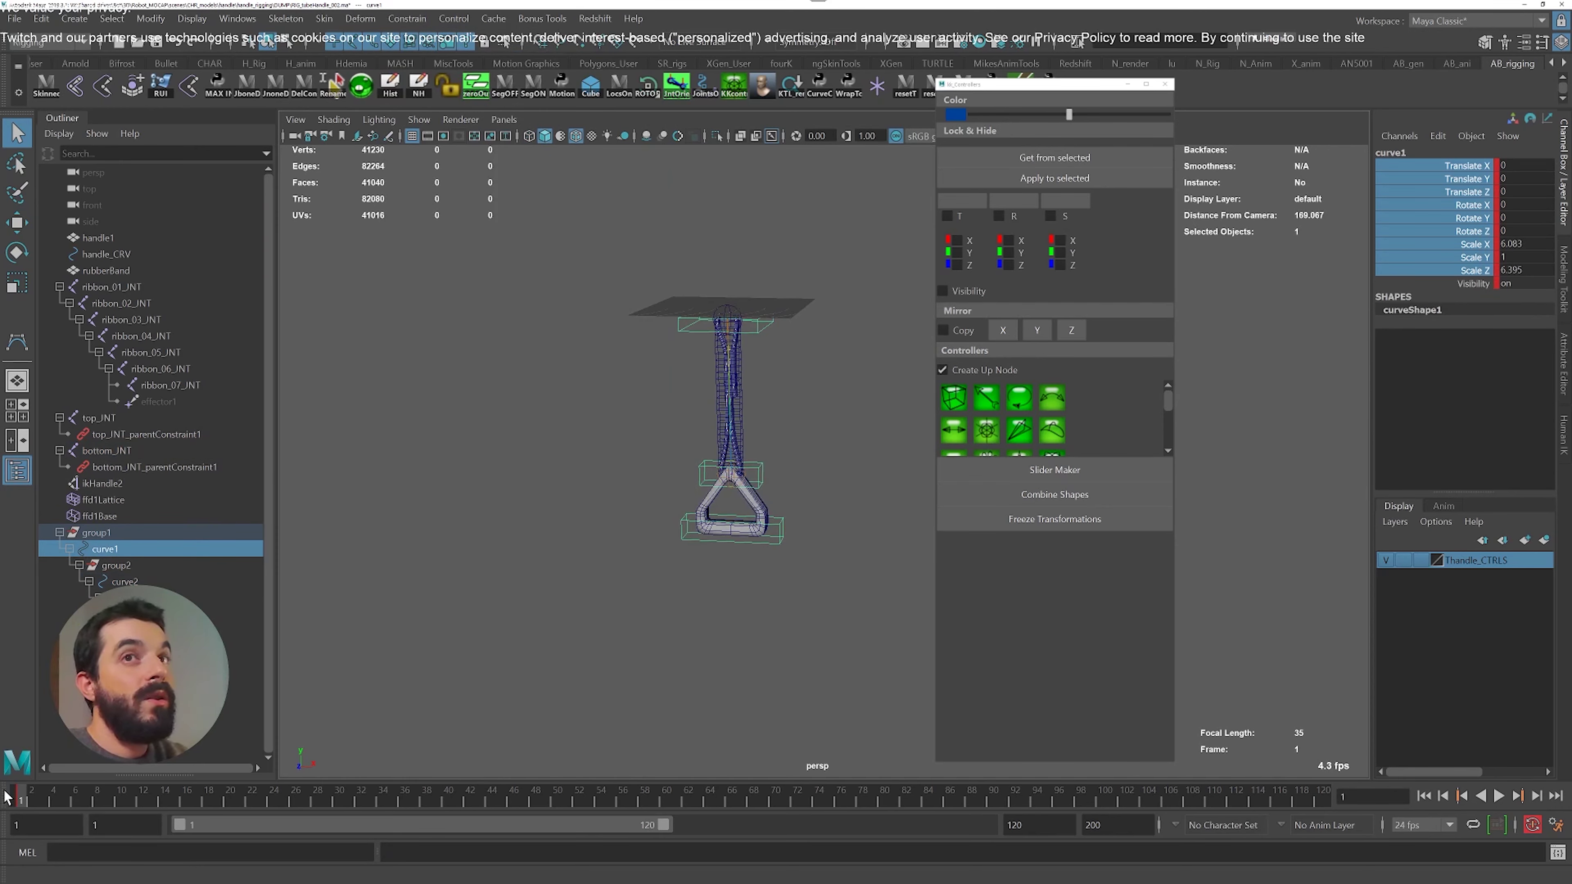
click(327, 797)
key(e)
drag(837, 237, 647, 190)
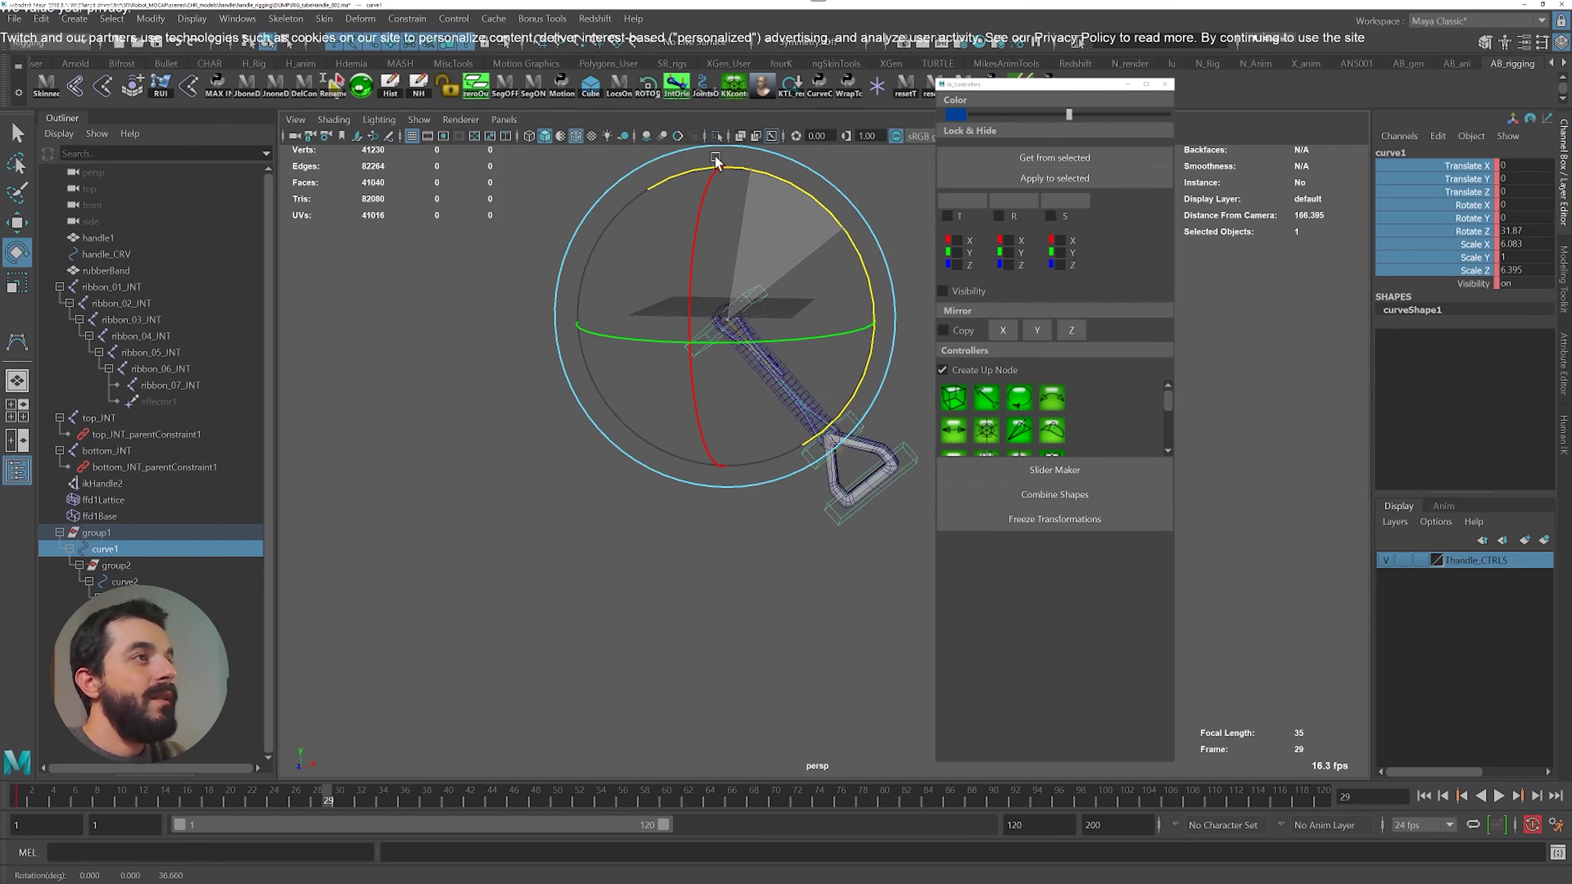
key(s)
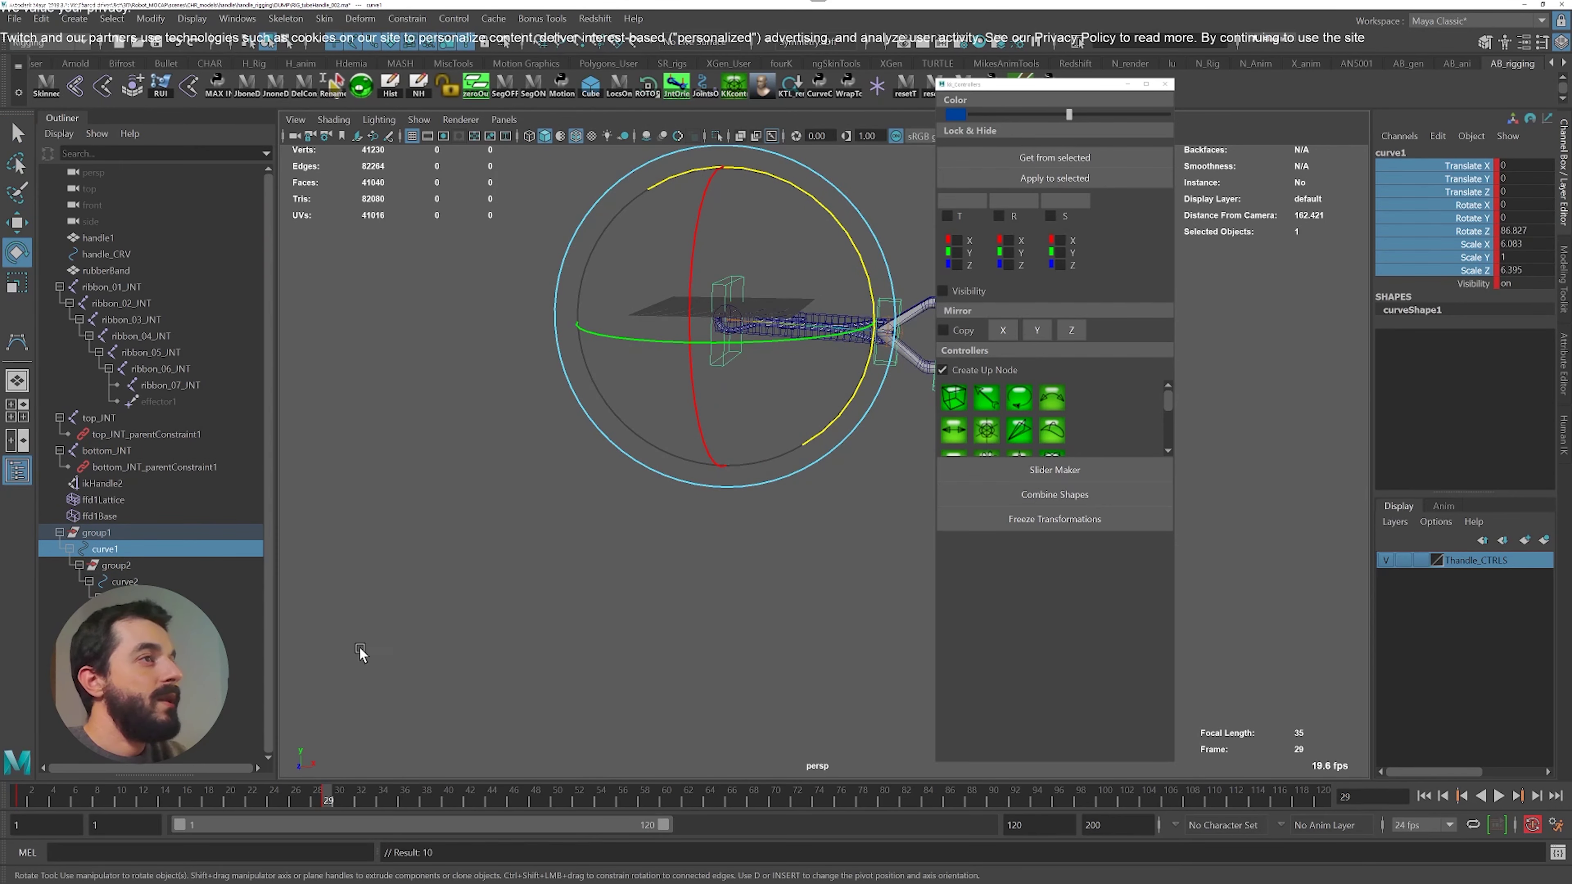
Try moving and rotating curve2 at the strap's lower end, to about 12 in X, 3 in Y and -3 in Z
key(w)
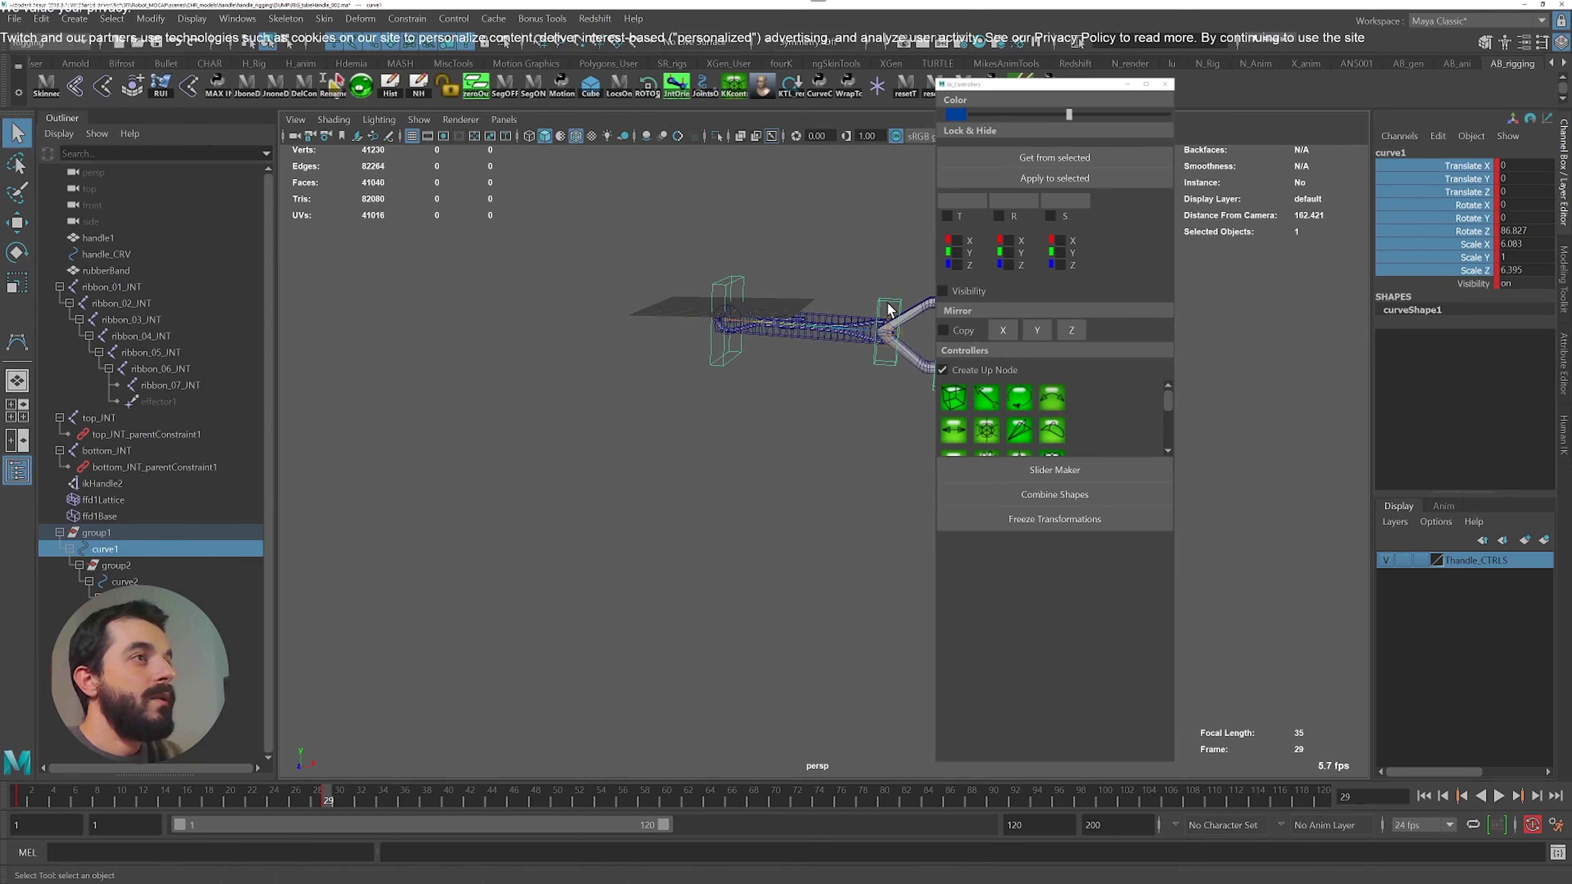
click(824, 337)
drag(825, 337, 813, 252)
key(e)
drag(786, 168, 760, 372)
drag(886, 374, 907, 207)
alt+middle_drag(770, 229, 746, 382)
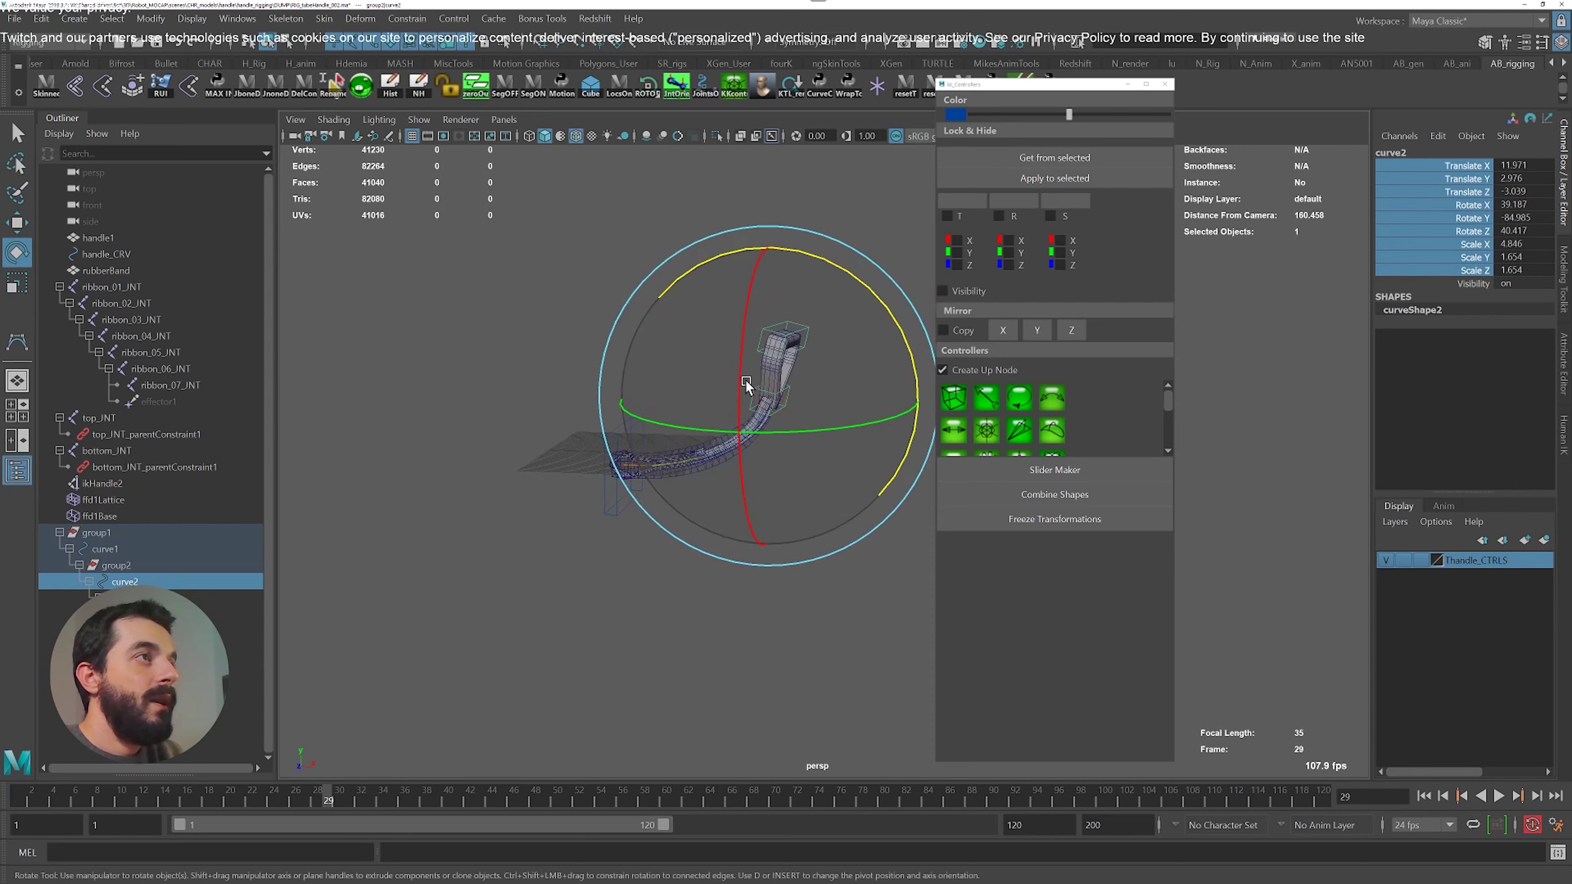
Inspect how the bent rubberBand, its ffd1Lattice and bottom_JNT line up where the strap meets the handle
alt+right_drag(746, 382, 903, 434)
alt+drag(903, 434, 783, 417)
scroll(572, 260, up, 6)
alt+middle_drag(572, 259, 693, 332)
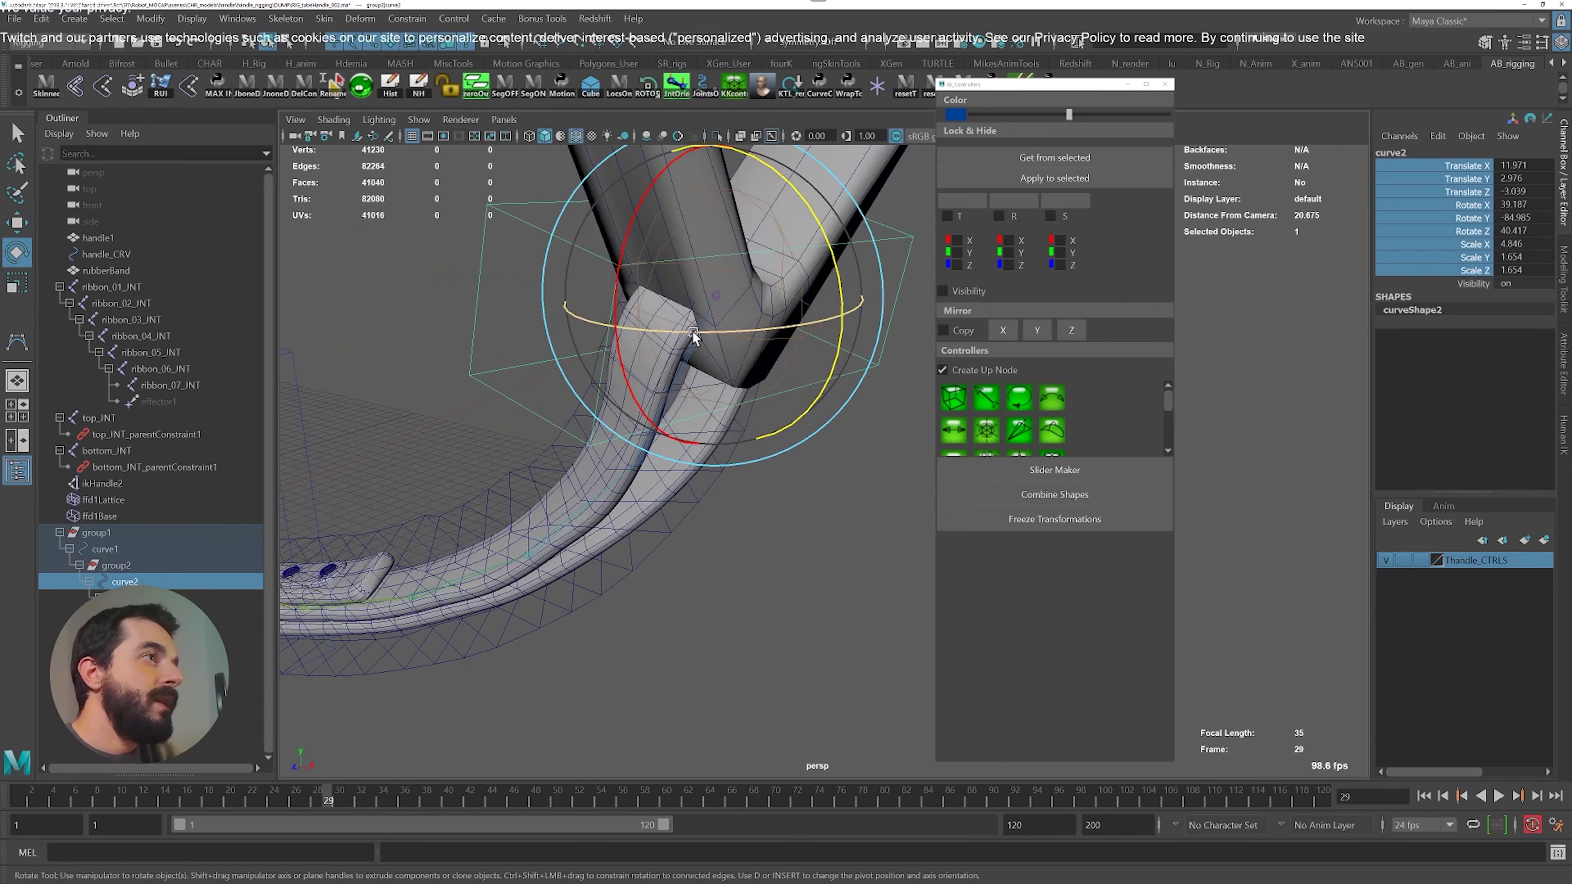
alt+drag(692, 332, 819, 288)
key(q)
click(841, 287)
alt+middle_drag(842, 288, 760, 322)
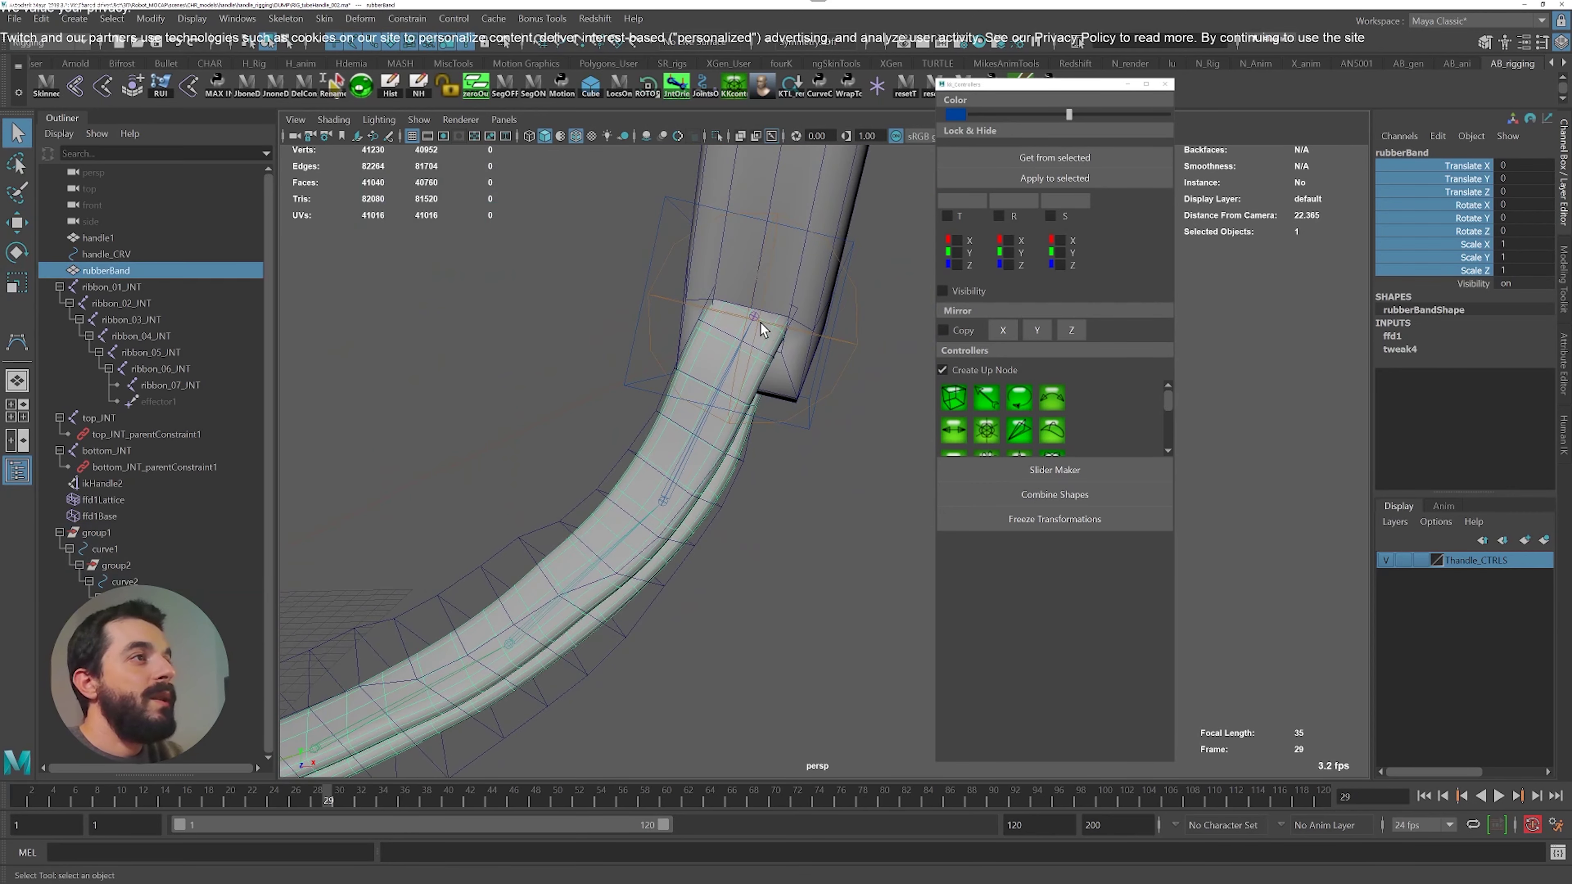
alt+right_drag(761, 322, 347, 551)
alt+middle_drag(346, 551, 515, 459)
alt+middle_drag(839, 297, 464, 418)
scroll(483, 427, up, 5)
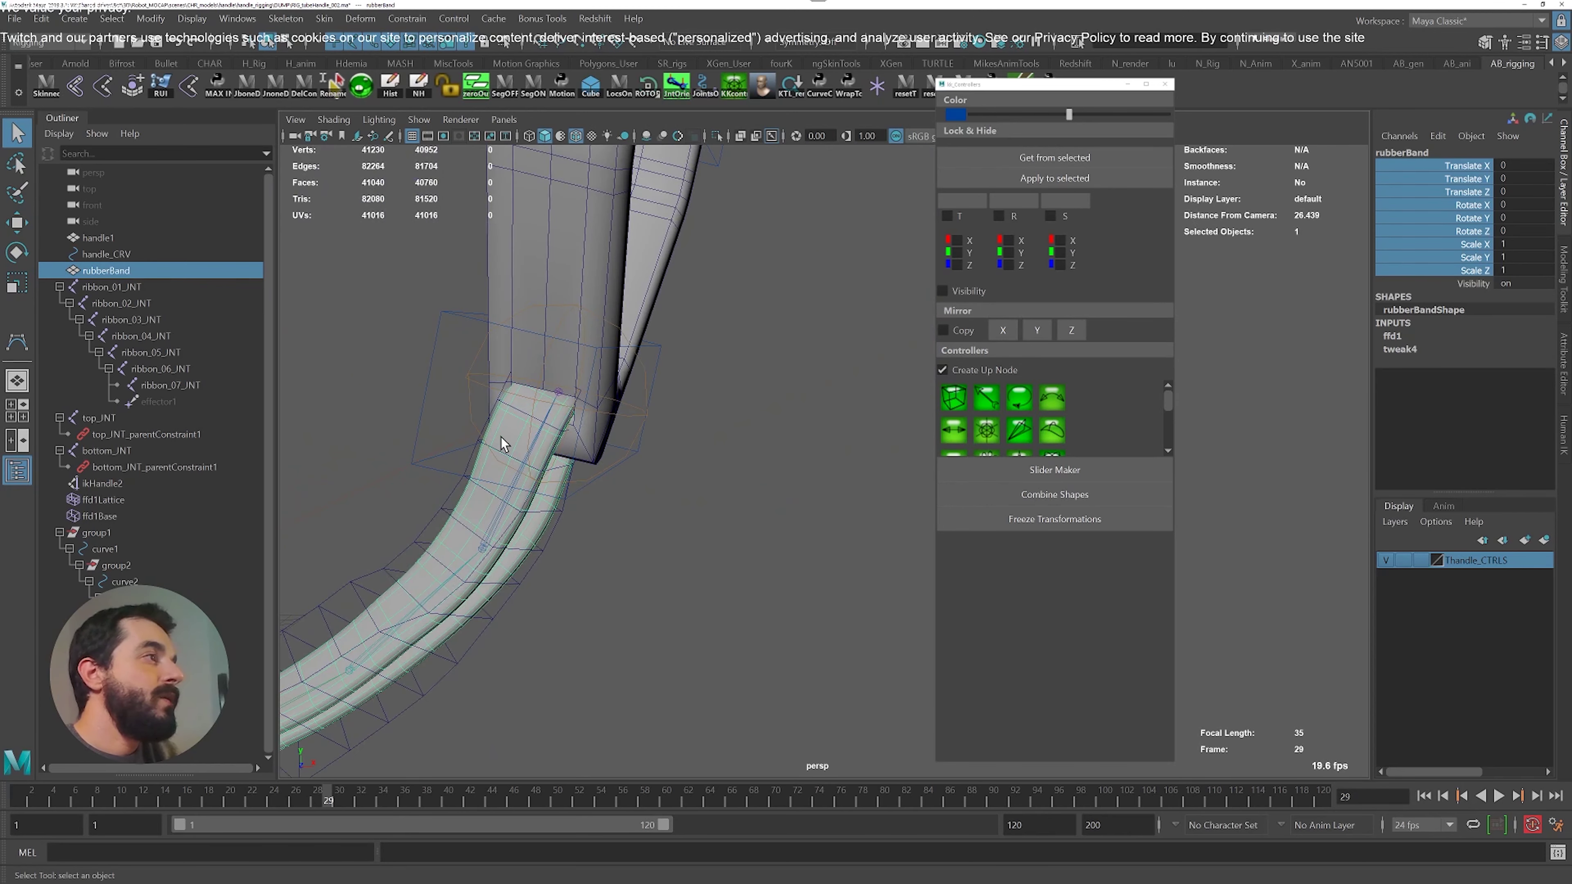
click(484, 417)
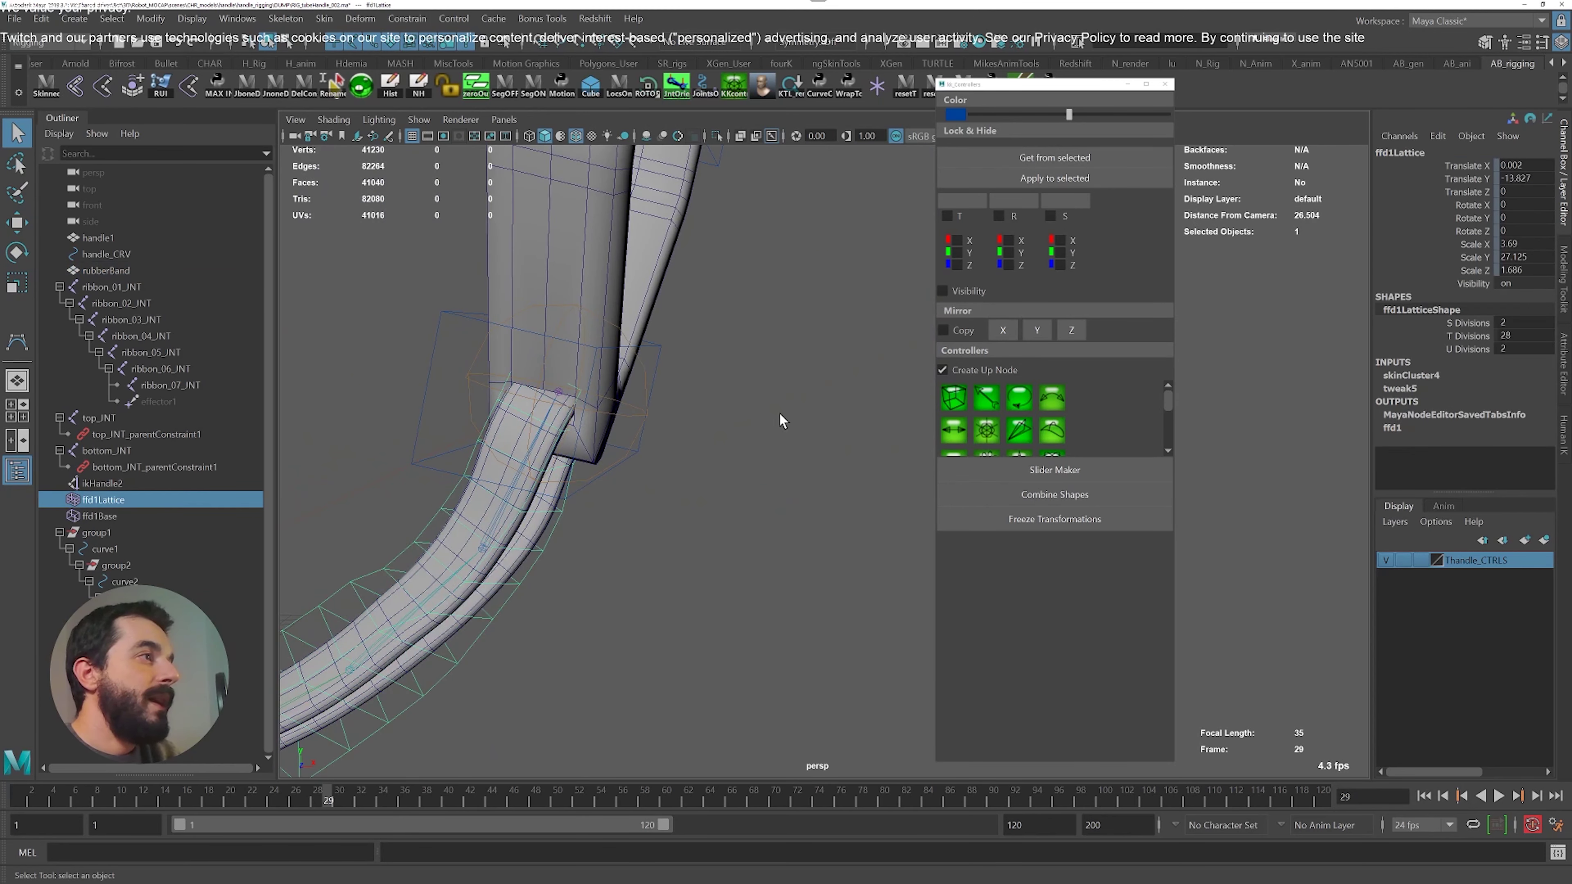
click(648, 364)
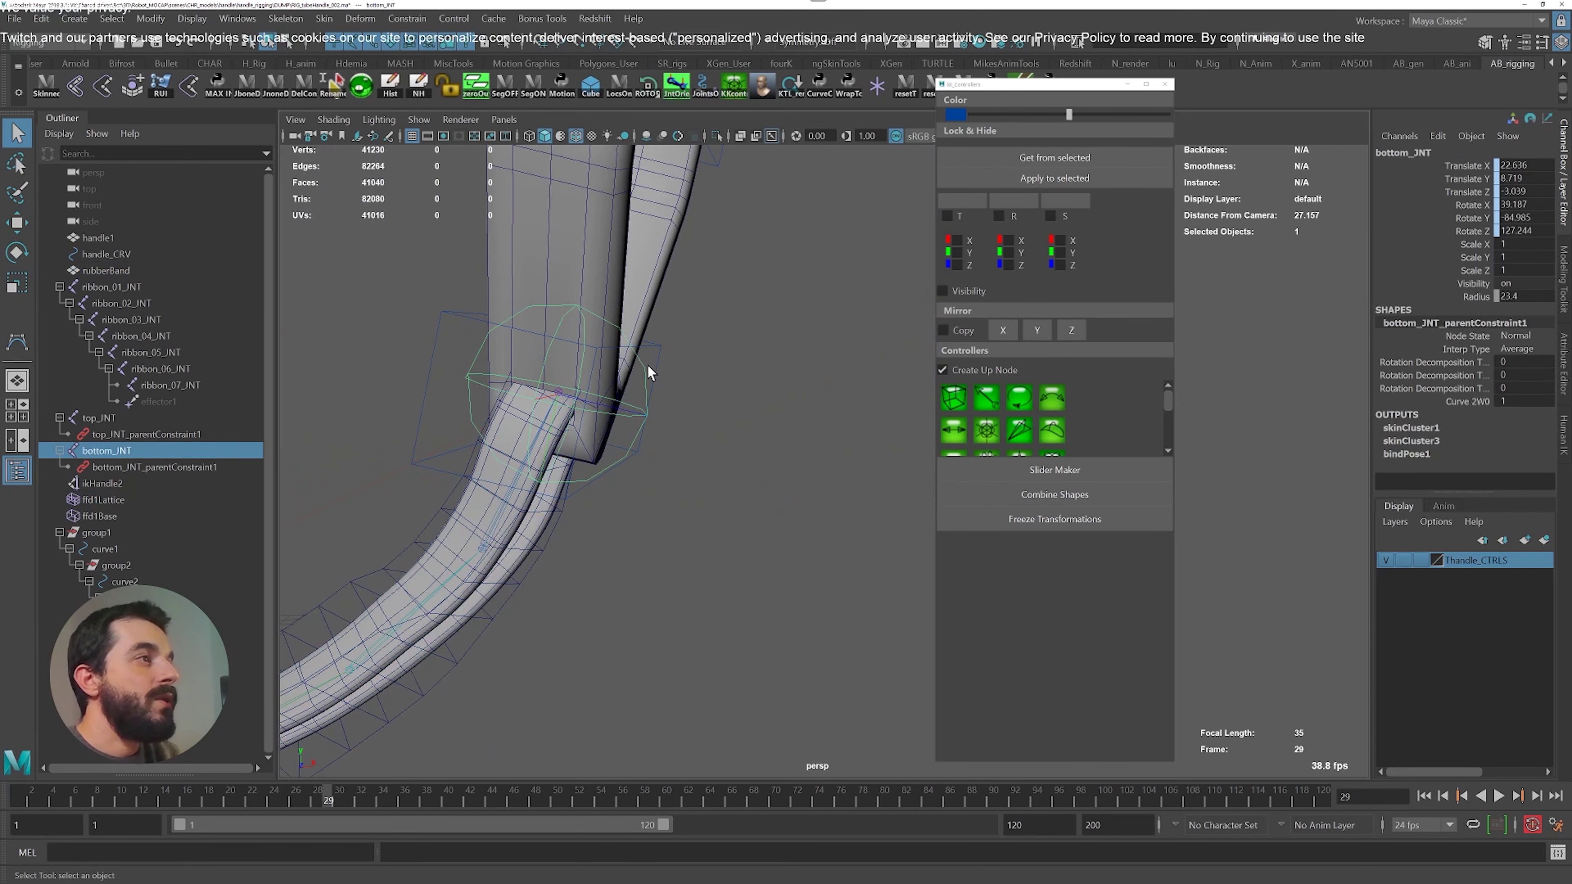
Return to frame 1 and collapse the ribbon_01_JNT, top_JNT, bottom_JNT and group1 hierarchies in the Outliner
scroll(740, 502, down, 10)
alt+middle_drag(686, 482, 741, 408)
click(12, 794)
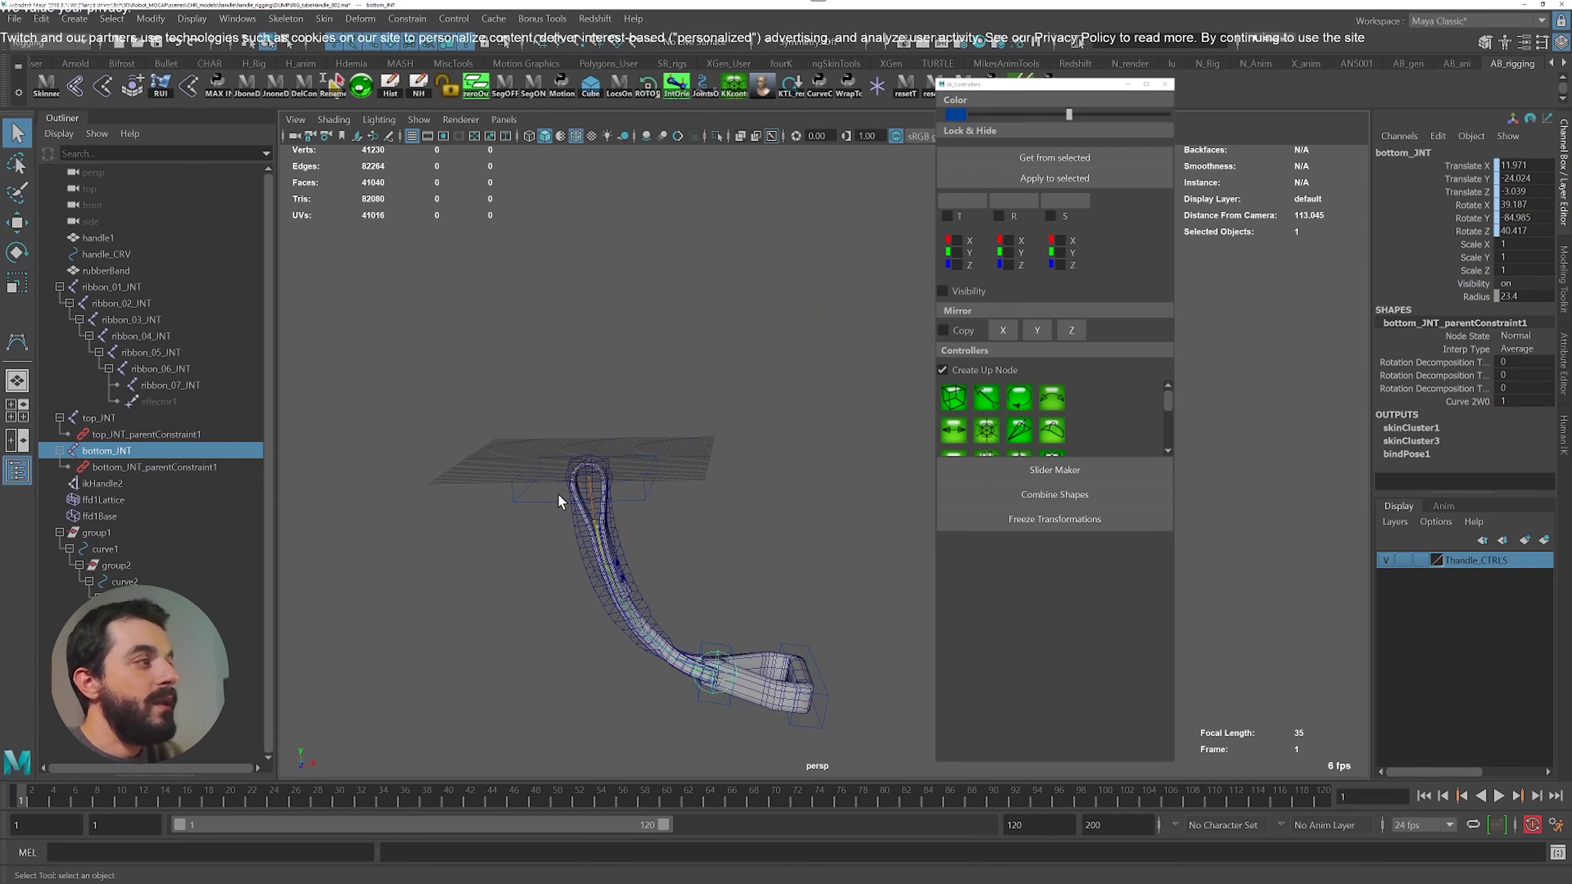
click(59, 287)
click(59, 303)
click(60, 319)
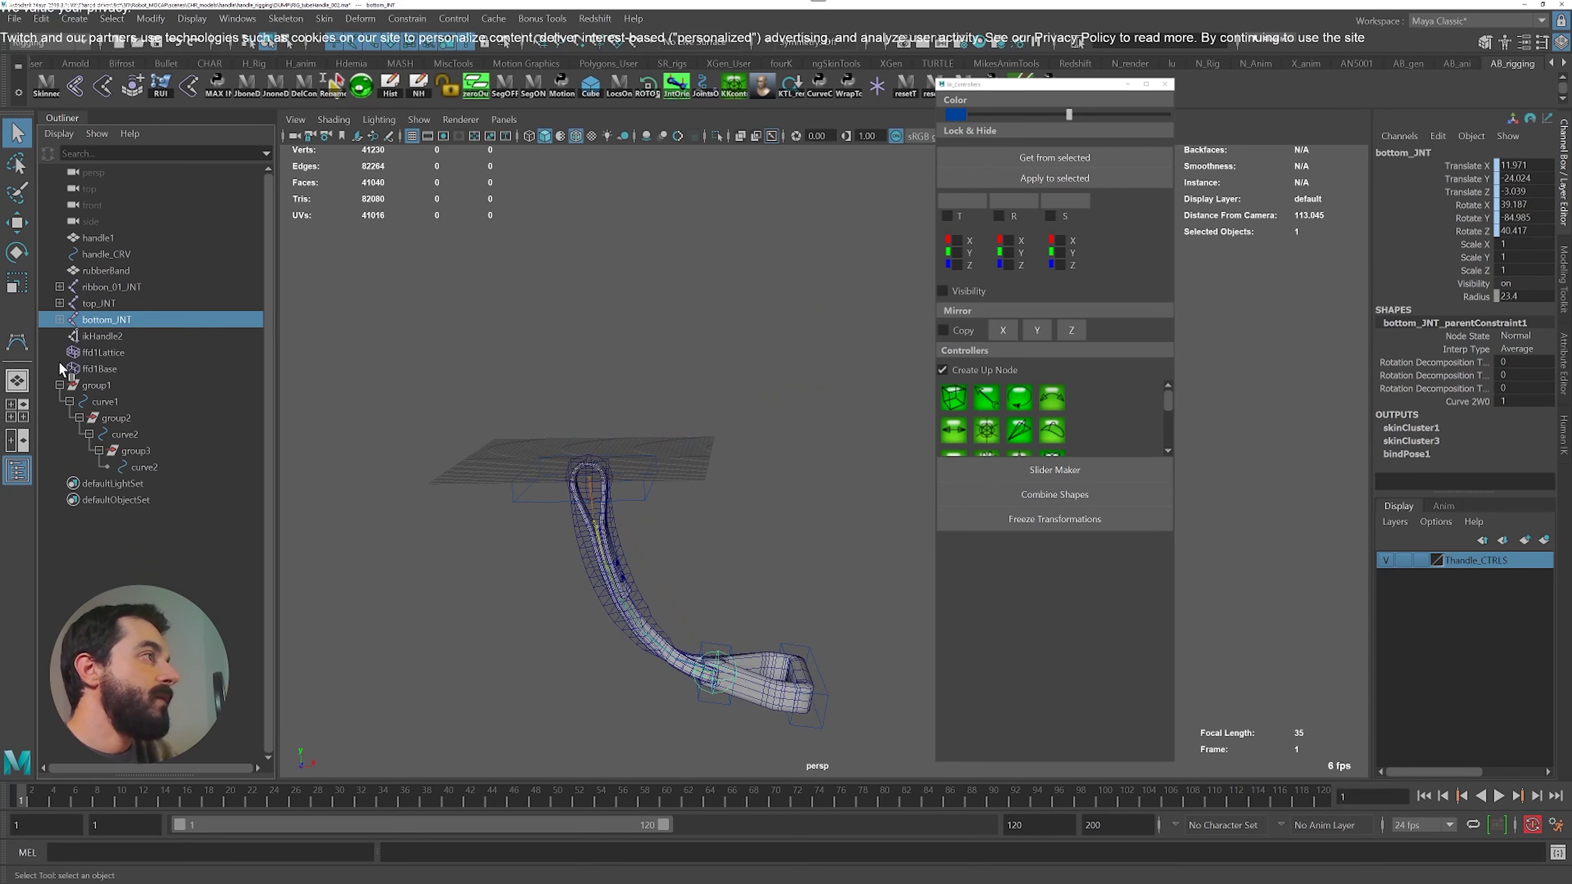
click(59, 384)
Hide ribbon_01_JNT, top_JNT, bottom_JNT, ikHandle2, ffd1Lattice, ffd1Base and handle_CRV
click(87, 370)
shift+click(92, 289)
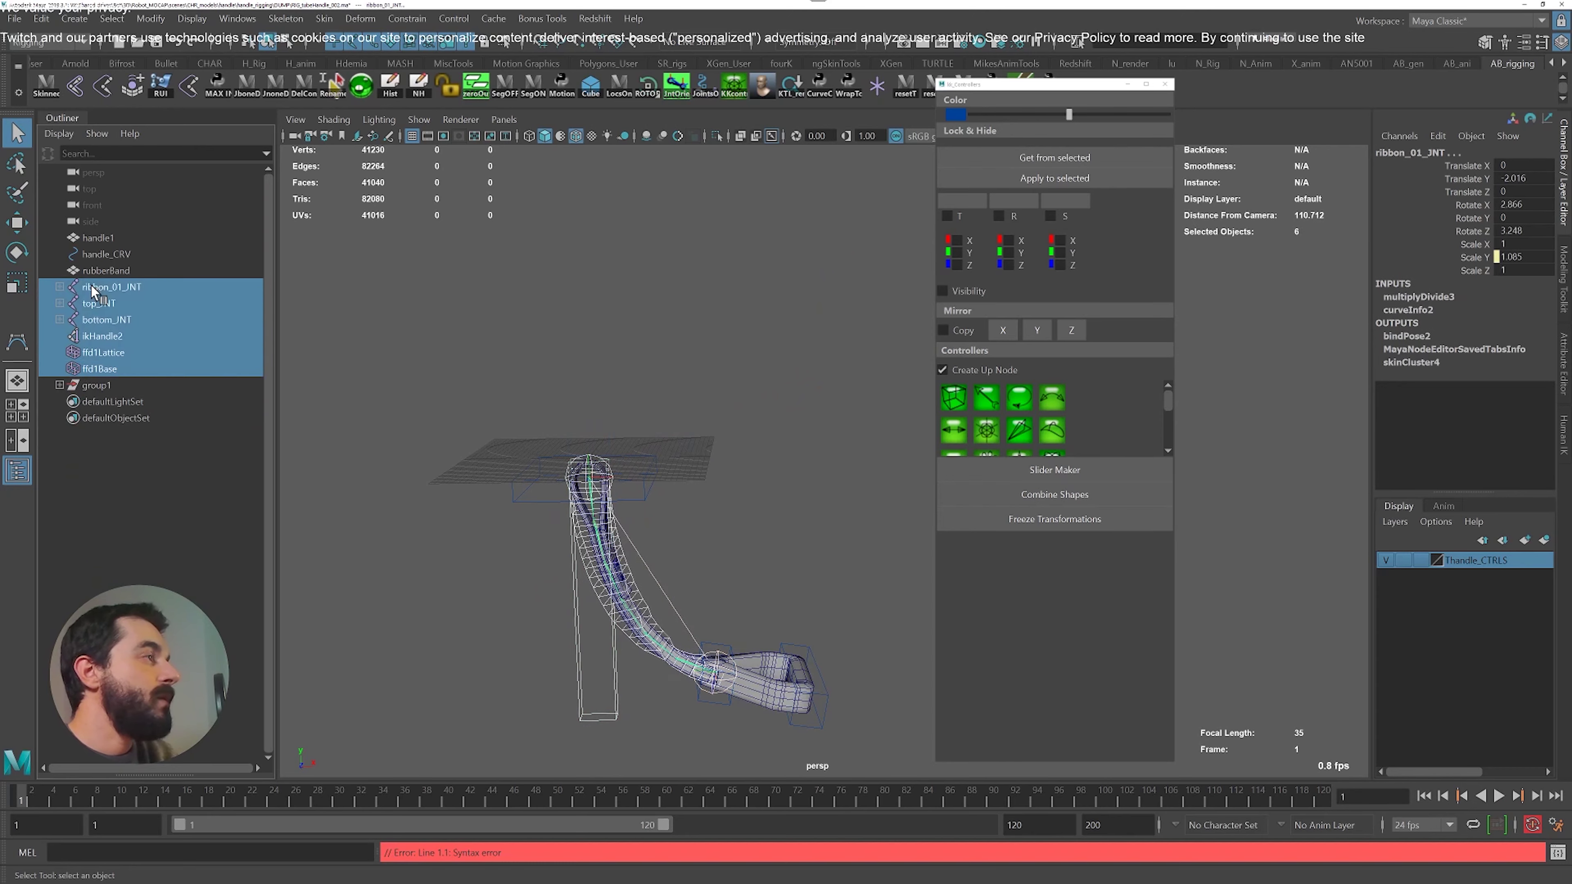
key(ctrl+h)
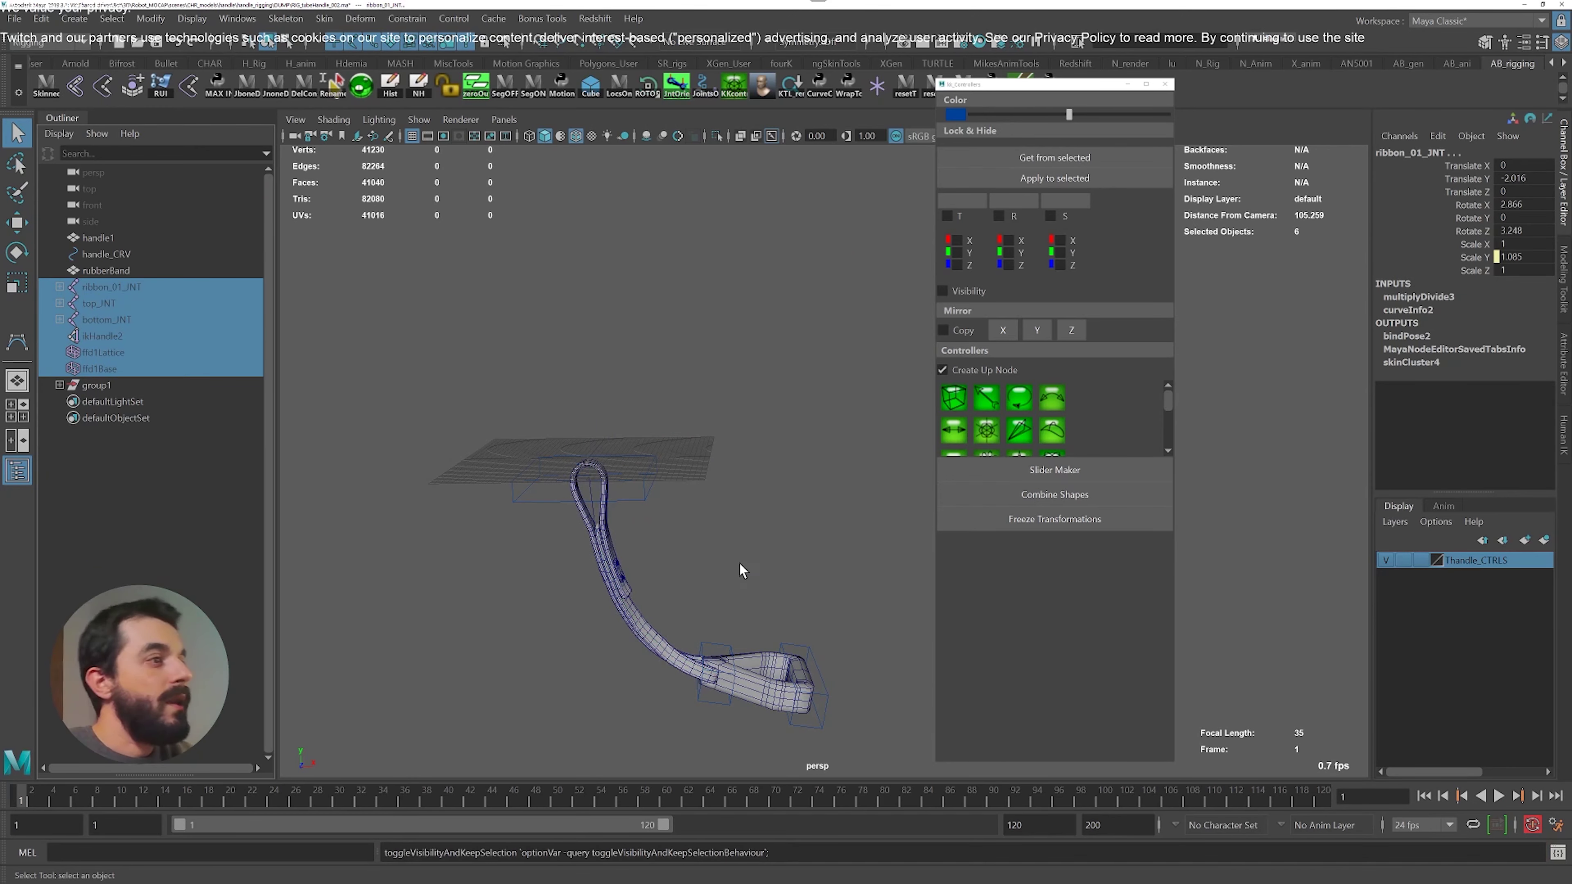
click(81, 256)
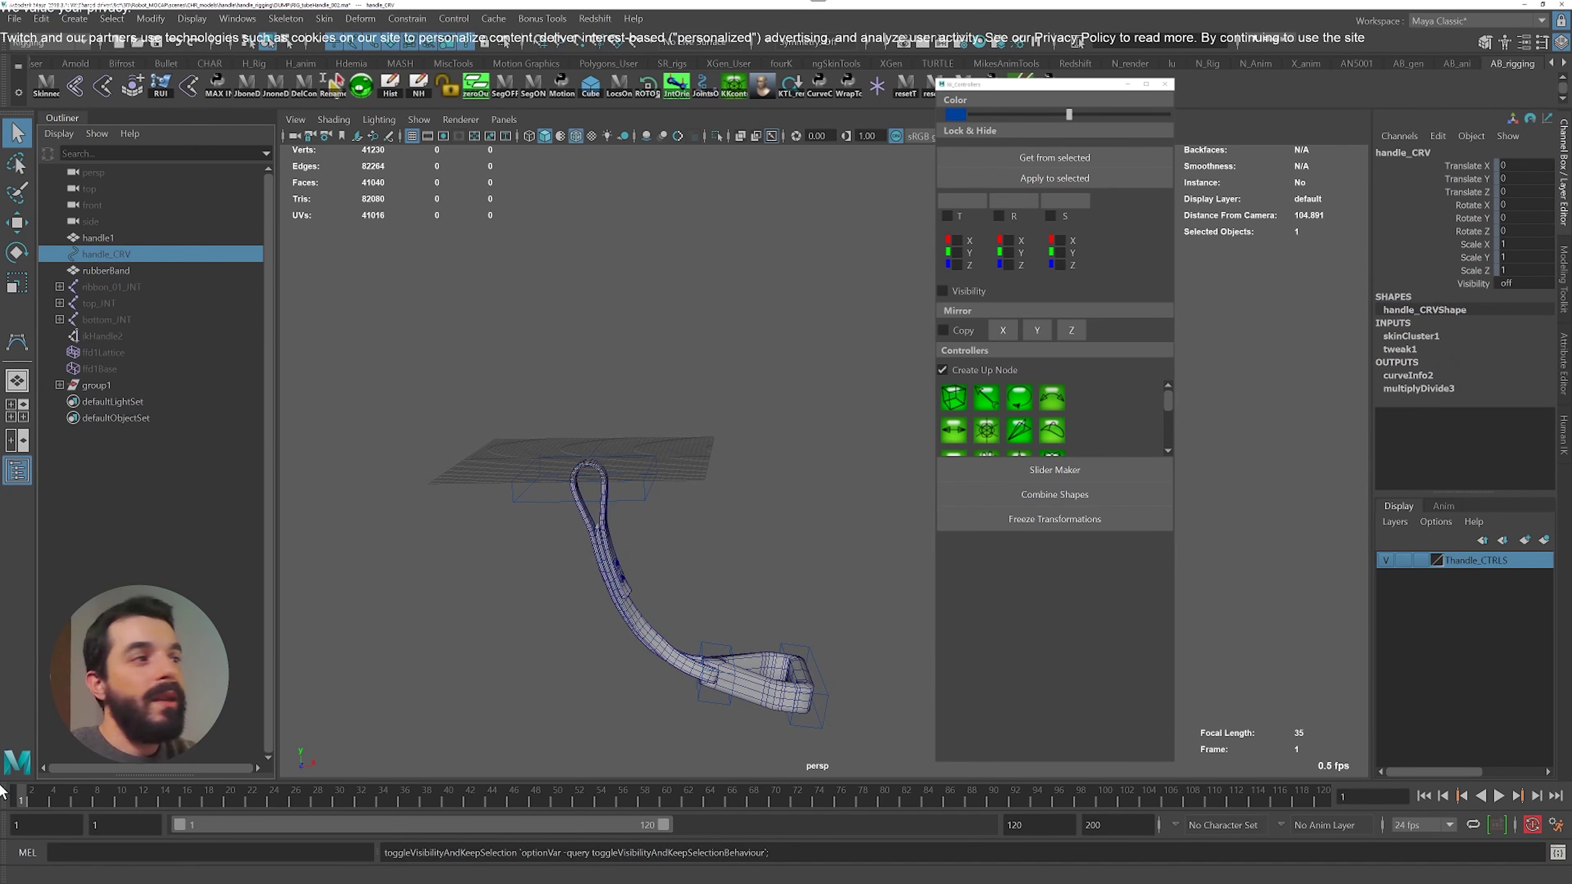
drag(21, 796, 72, 758)
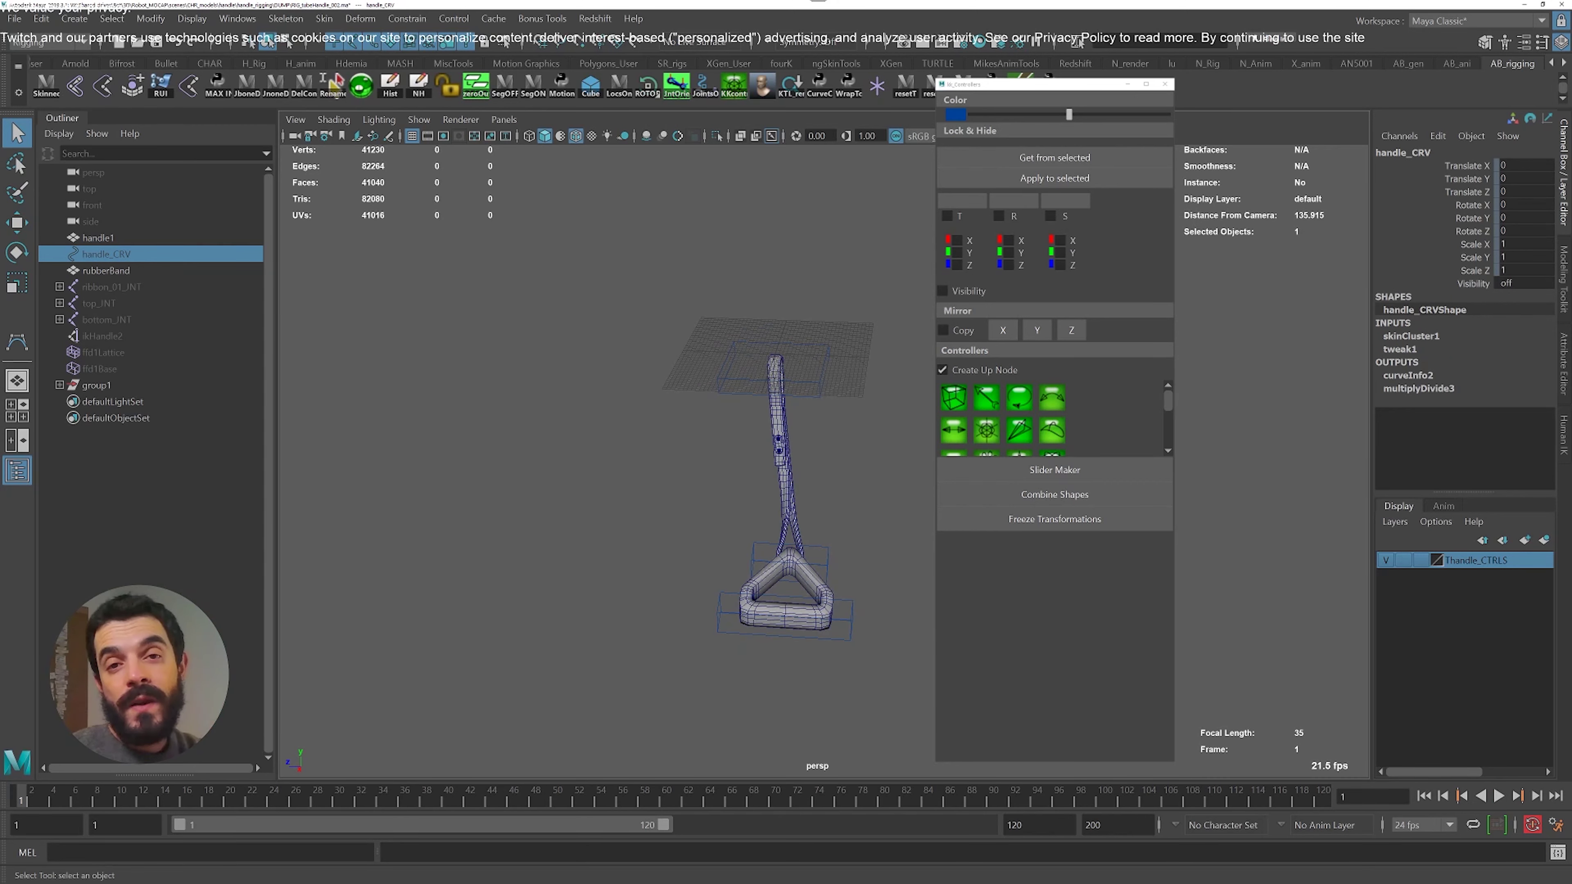